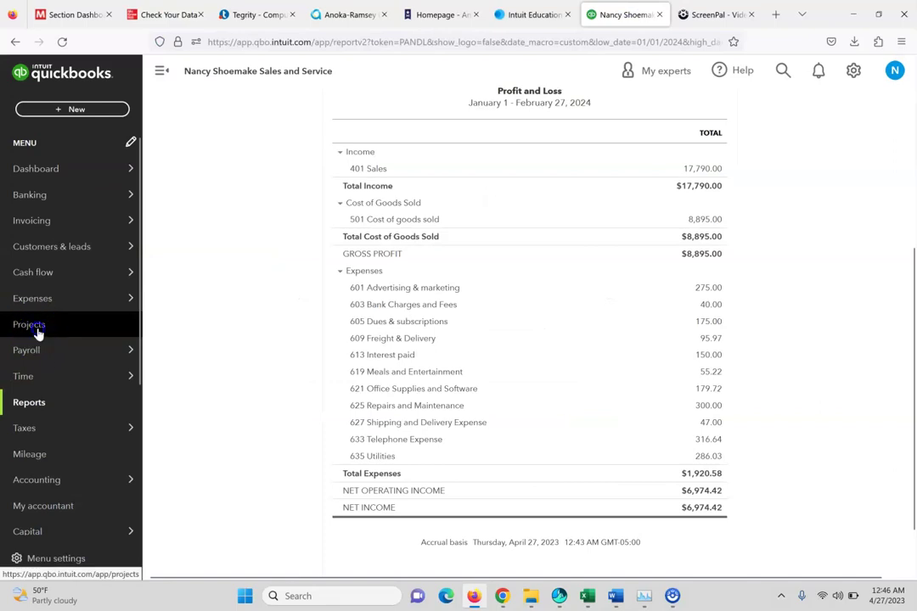
Step: Find the Unpaid Bills report by name, open it, and review its vendor balances down to the total
{"action": "left_click", "coordinate": [49, 408]}
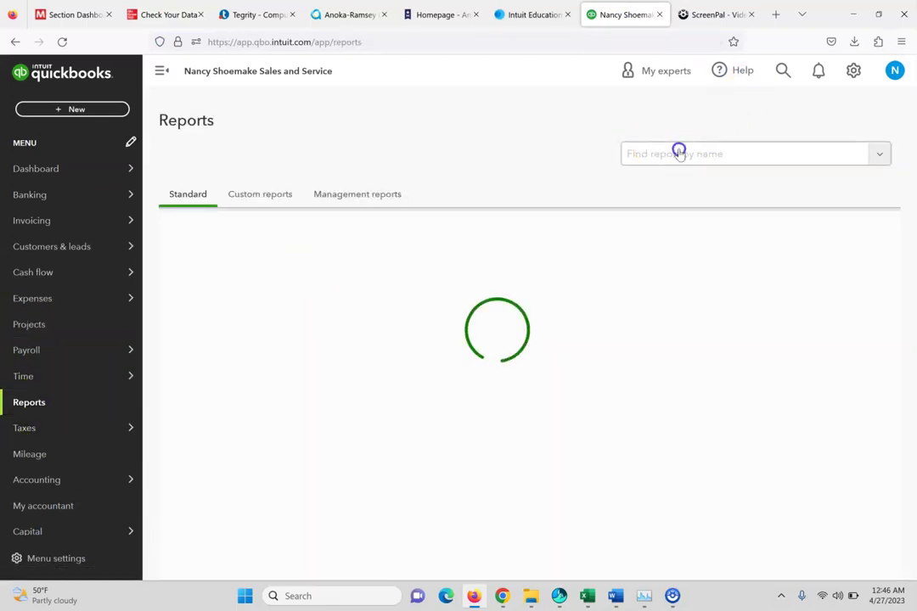
{"action": "left_click", "coordinate": [677, 152]}
{"action": "type", "text": "unpaid"}
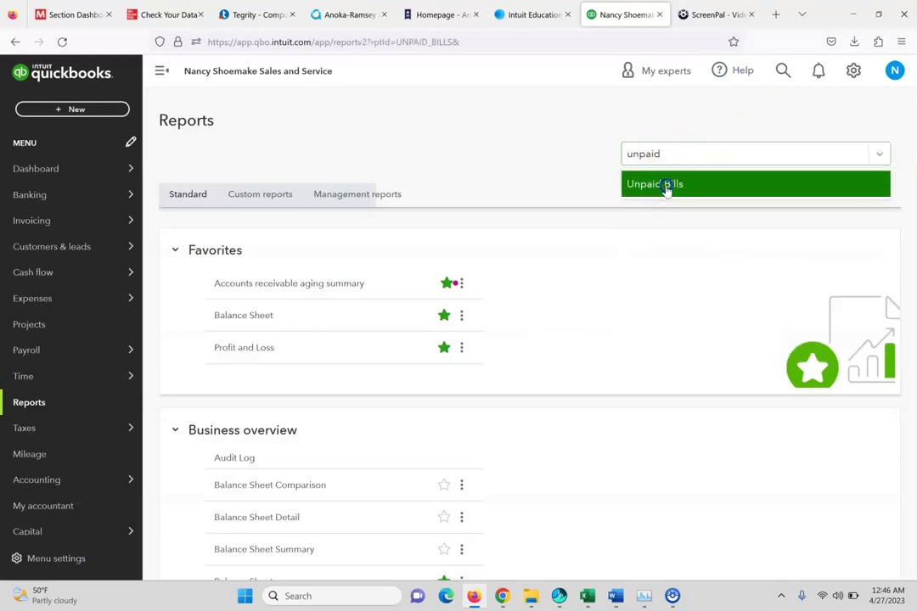
{"action": "left_click", "coordinate": [665, 185]}
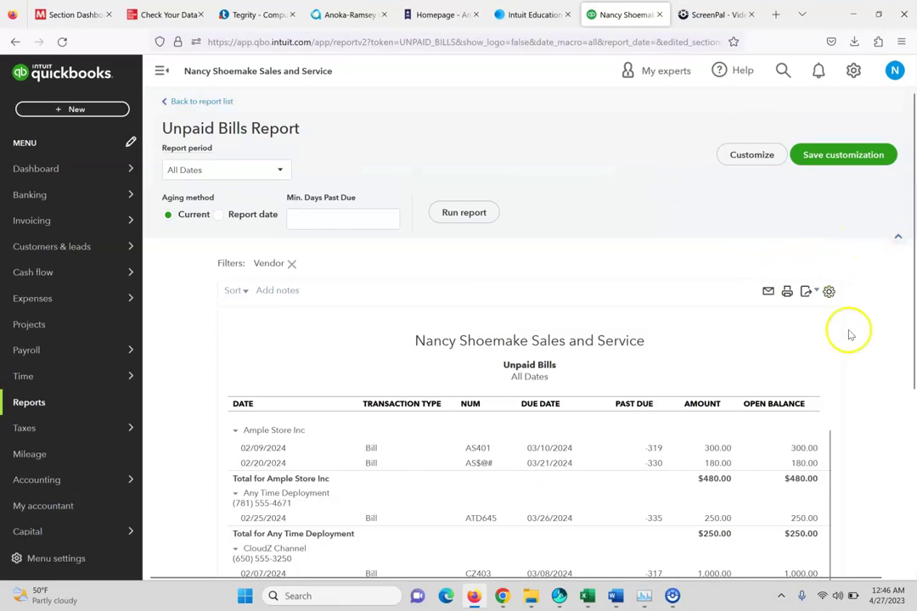
{"action": "left_click_drag", "start_coordinate": [910, 309], "coordinate": [914, 459]}
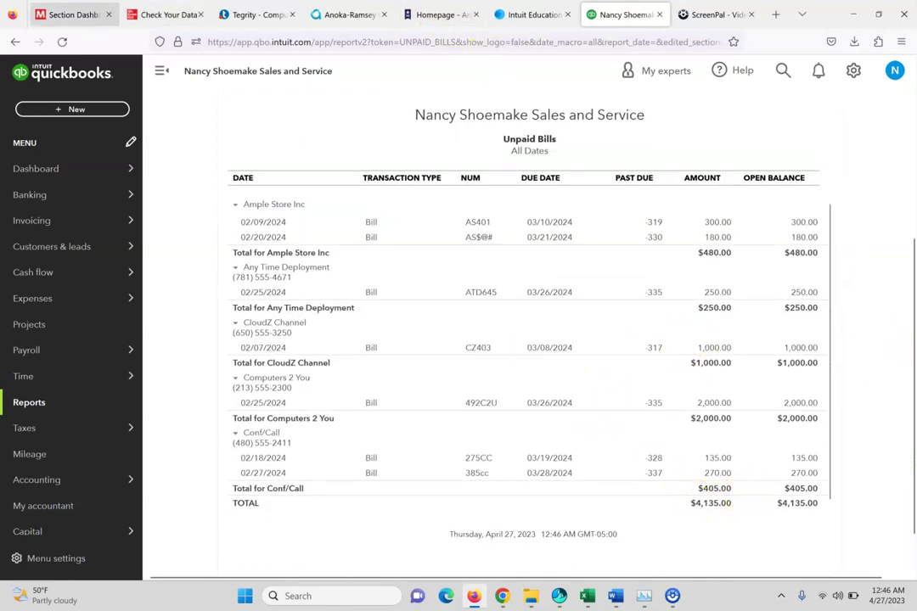
Step: Switch to the e-textbook and review the Figure 10-3 Unpaid Bills report, continuing to the February Trial Balance figure
{"action": "left_click", "coordinate": [157, 15]}
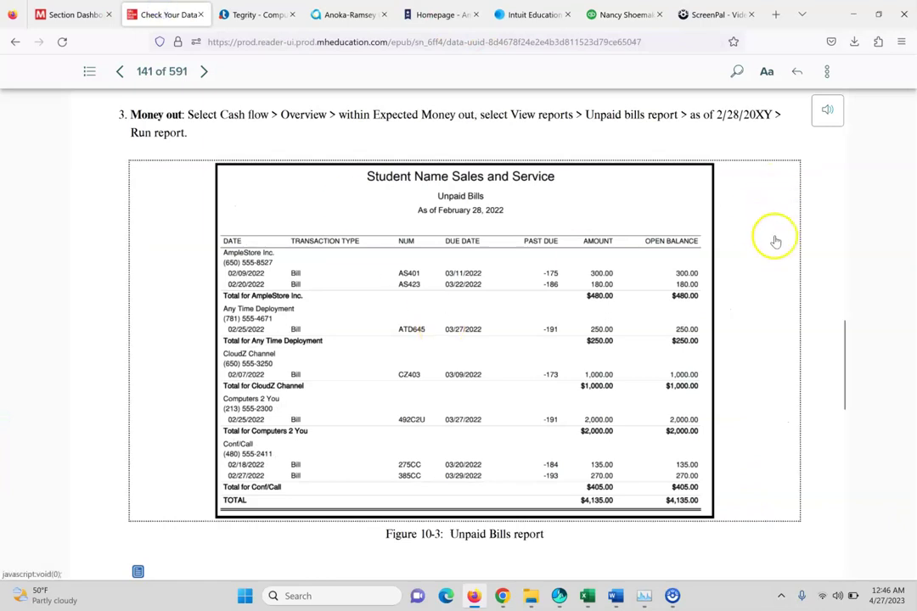
{"action": "left_click_drag", "start_coordinate": [842, 369], "coordinate": [854, 432]}
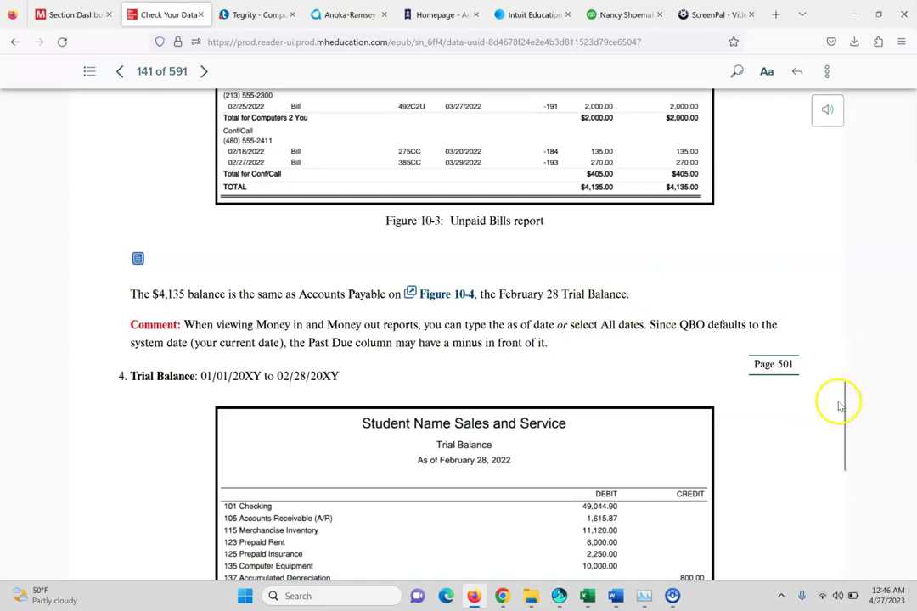
{"action": "left_click_drag", "start_coordinate": [841, 410], "coordinate": [846, 437]}
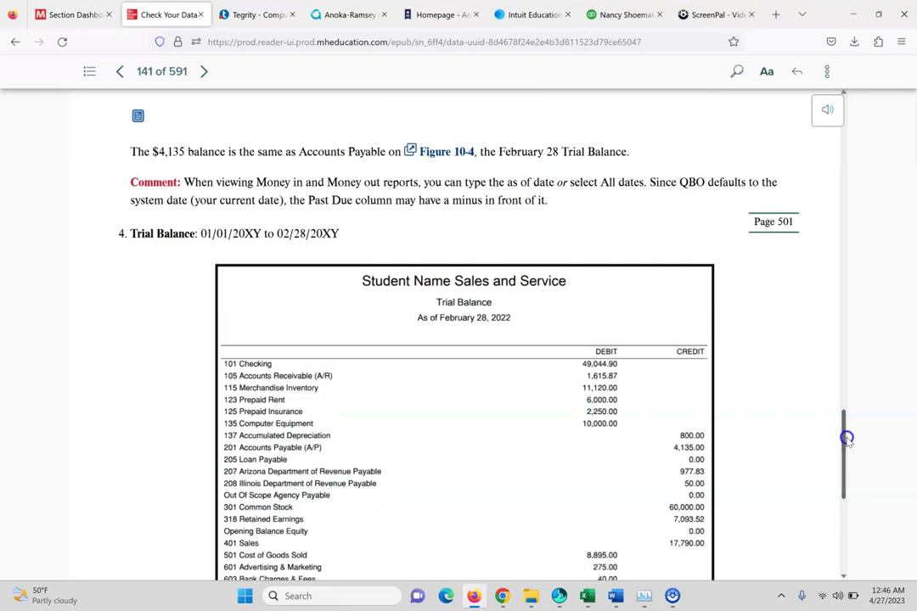
{"action": "left_click_drag", "start_coordinate": [846, 438], "coordinate": [852, 464]}
{"action": "left_click", "coordinate": [461, 317]}
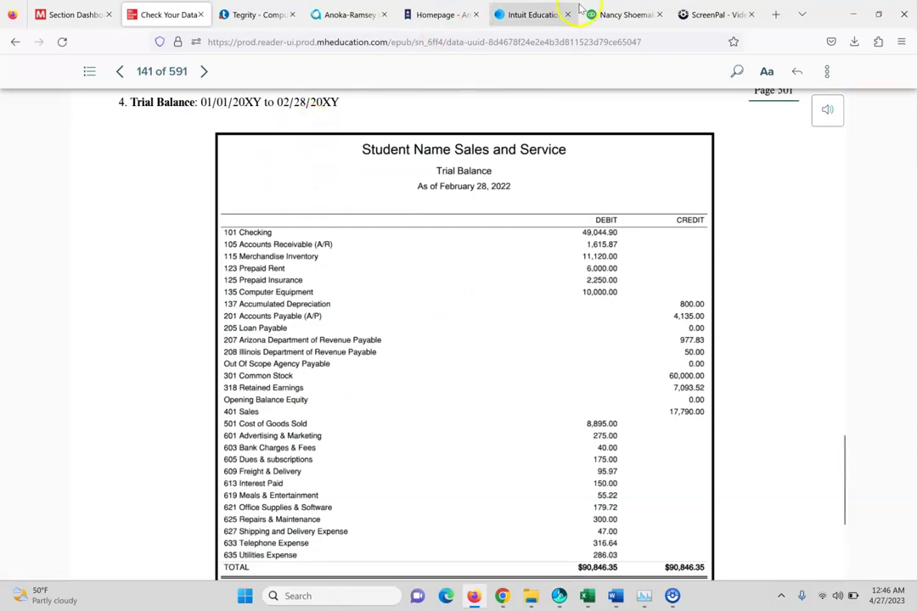
Step: Switch back to QuickBooks, find the Trial Balance report by name and open it
{"action": "left_click", "coordinate": [613, 12]}
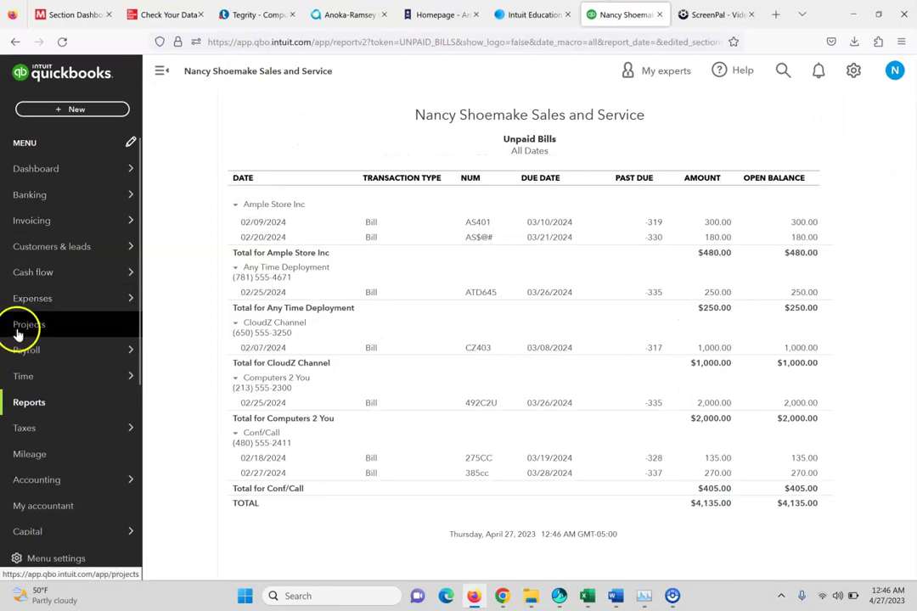
{"action": "left_click", "coordinate": [56, 401]}
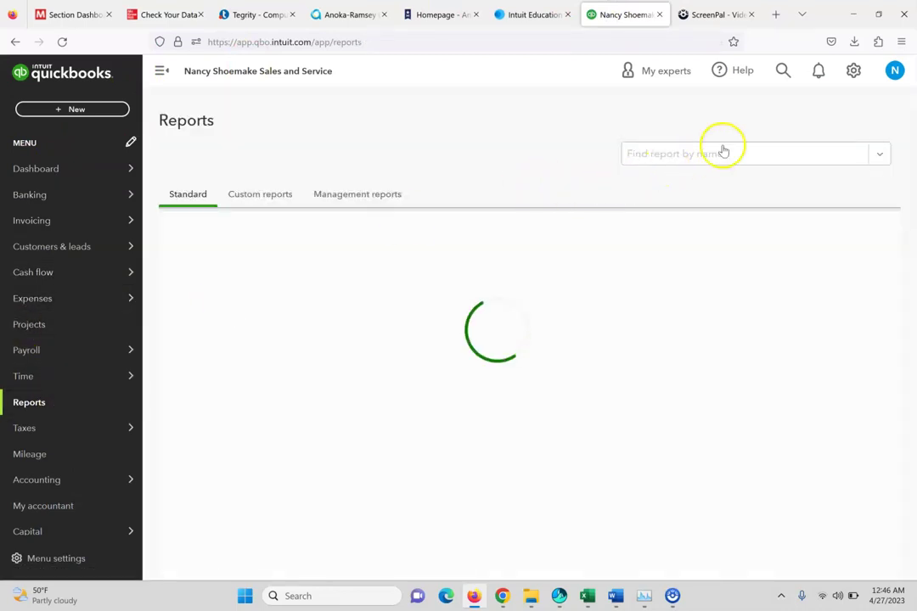
{"action": "left_click", "coordinate": [685, 155]}
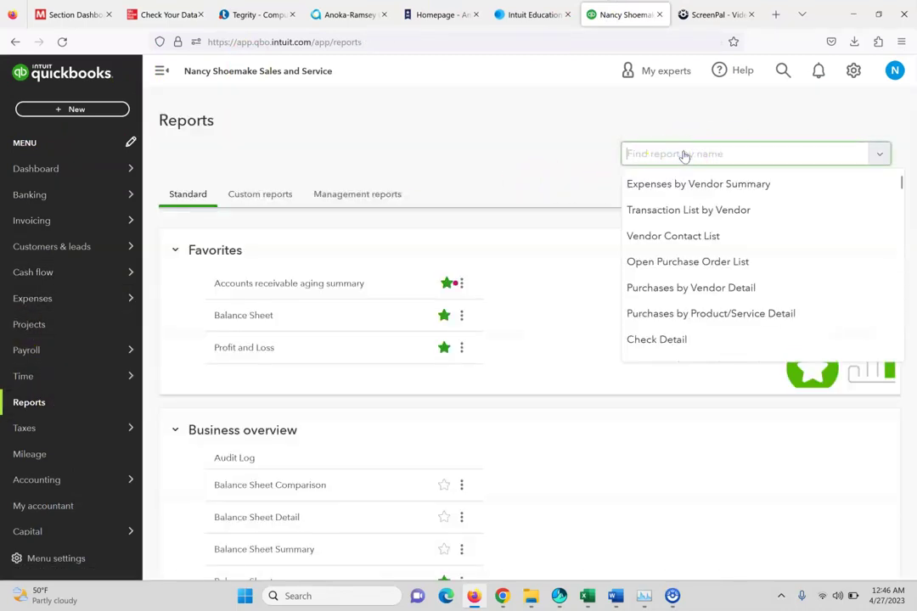
{"action": "type", "text": "Trial"}
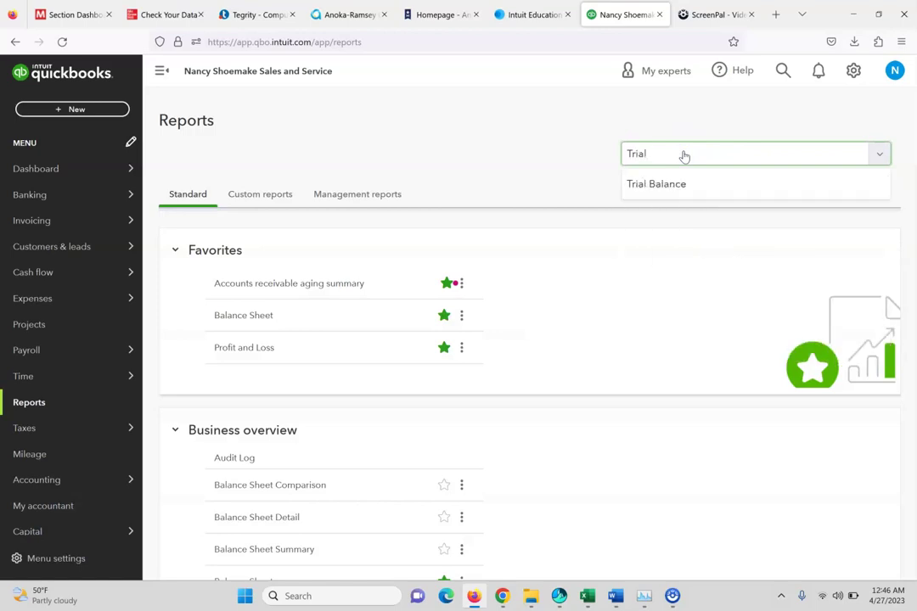
{"action": "left_click", "coordinate": [655, 189]}
Step: Run the Trial Balance for 01/01/2024 to 02/28/2024 and review it down to the totals
{"action": "left_click_drag", "start_coordinate": [352, 169], "coordinate": [79, 195]}
{"action": "mouse_move", "coordinate": [80, 197]}
{"action": "type", "text": "0"}
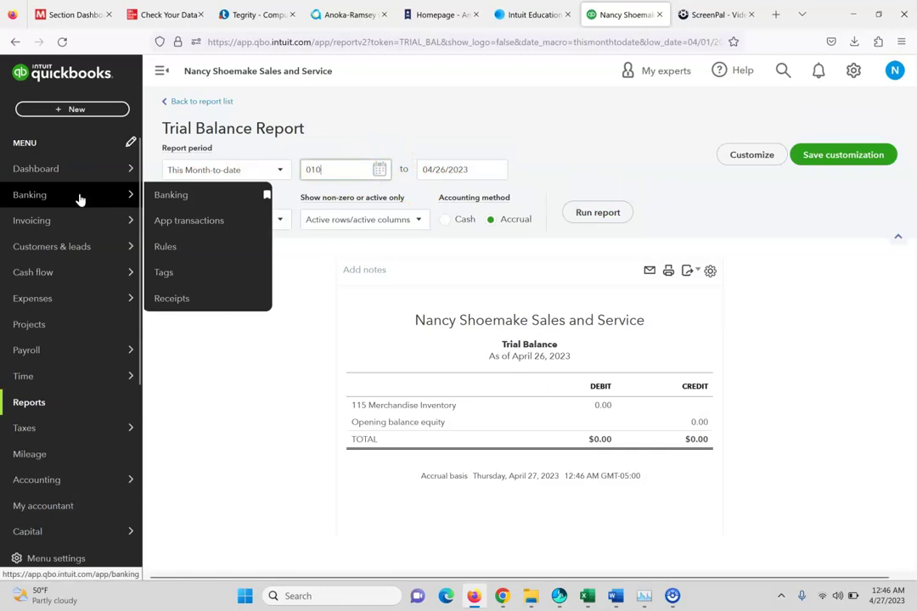
{"action": "type", "text": "1/01/2024"}
{"action": "key", "text": "Tab"}
{"action": "type", "text": "02282"}
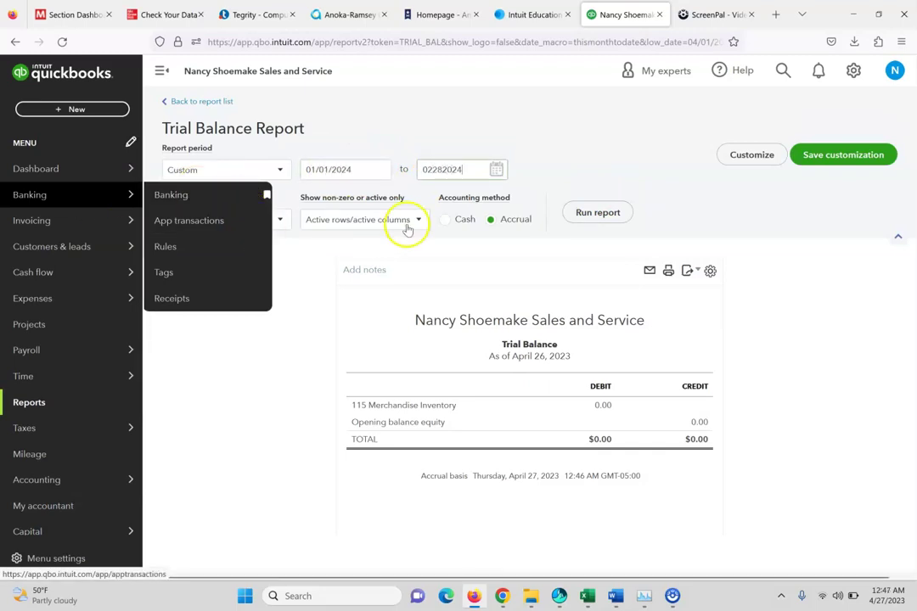
{"action": "left_click", "coordinate": [577, 212]}
{"action": "left_click_drag", "start_coordinate": [912, 205], "coordinate": [913, 459]}
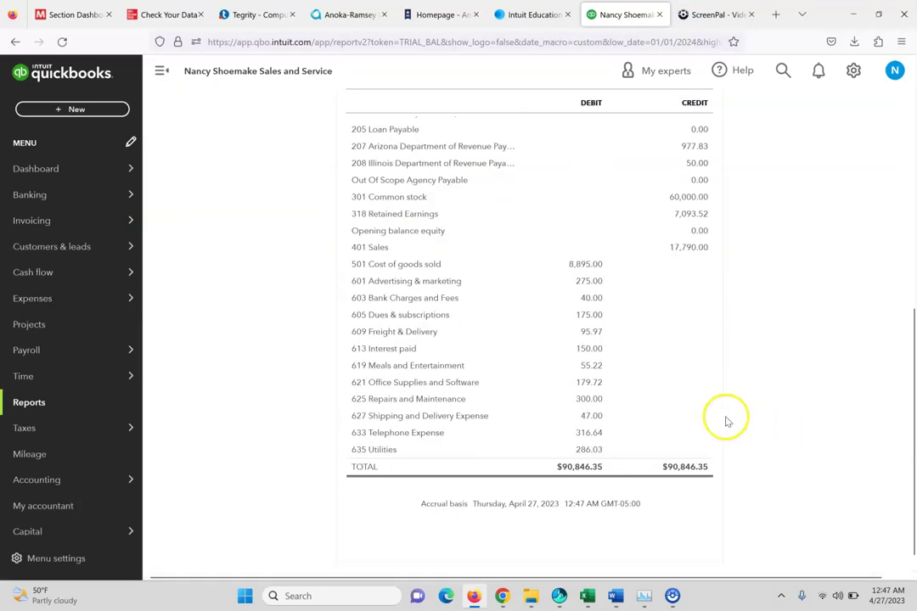
Step: Switch to the e-textbook, check the trial balance against Figure 10-4, and advance to the March Source Documents page
{"action": "left_click", "coordinate": [158, 11]}
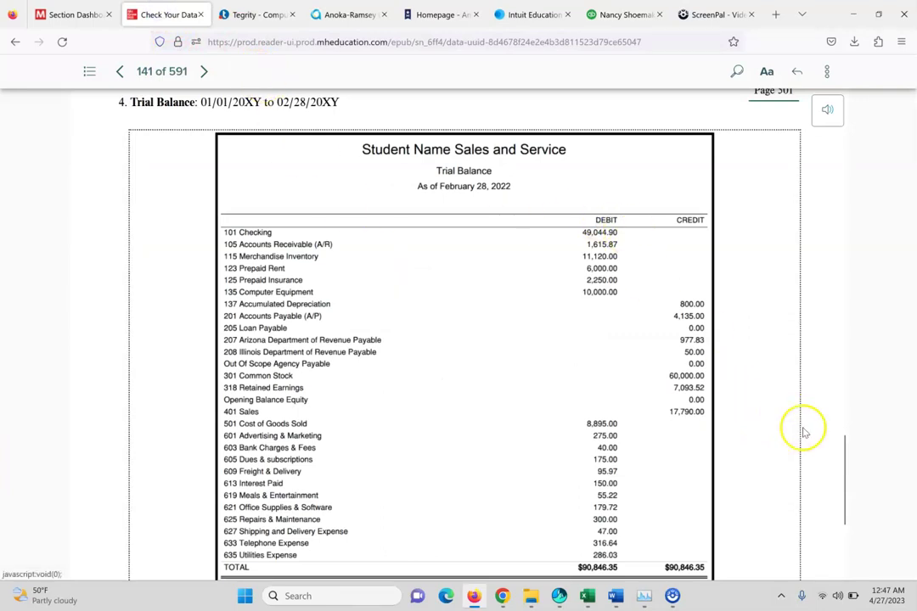
{"action": "left_click_drag", "start_coordinate": [842, 485], "coordinate": [859, 546]}
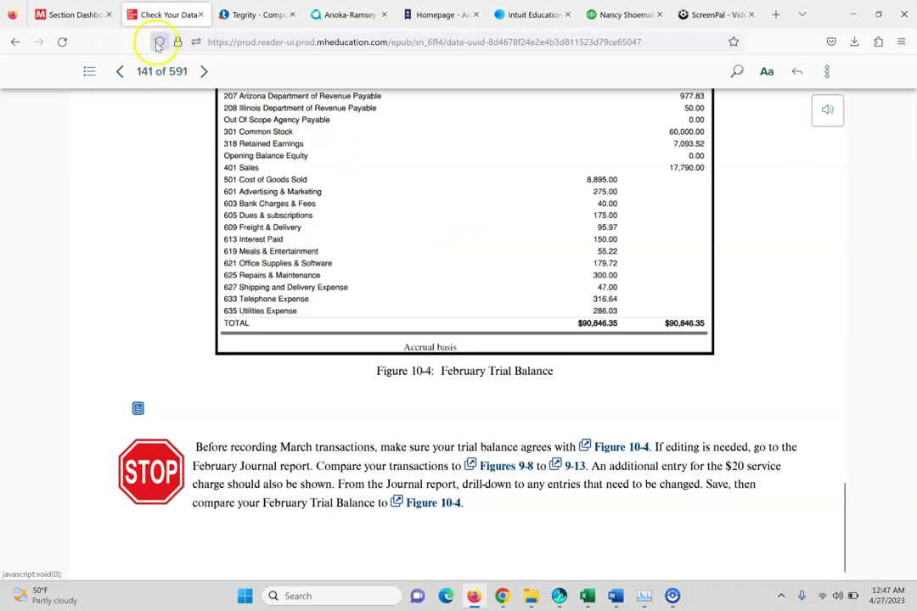
{"action": "left_click", "coordinate": [206, 72]}
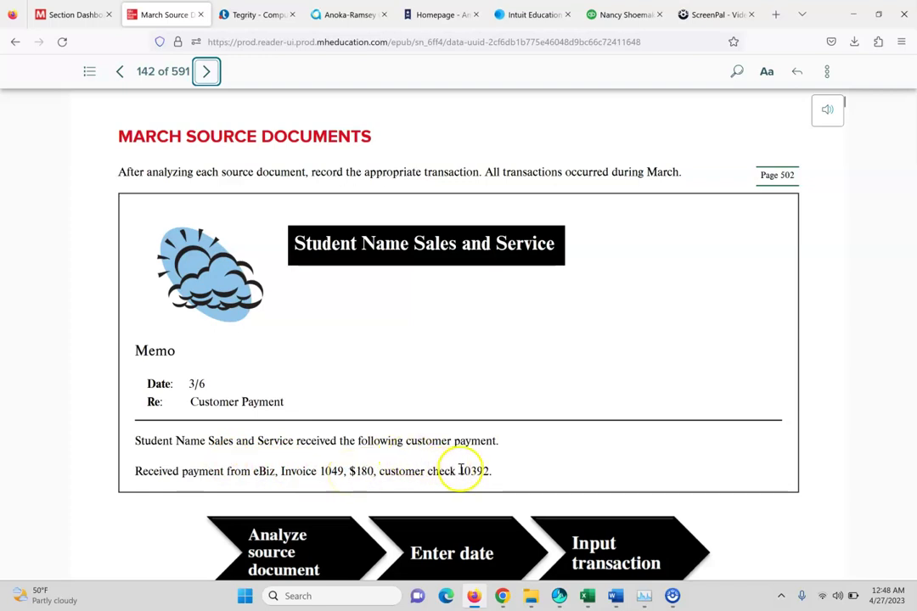
Step: Switch to QuickBooks and start a new Receive Payment form with the payment date 03/06/2024 from the textbook memo
{"action": "left_click", "coordinate": [627, 12]}
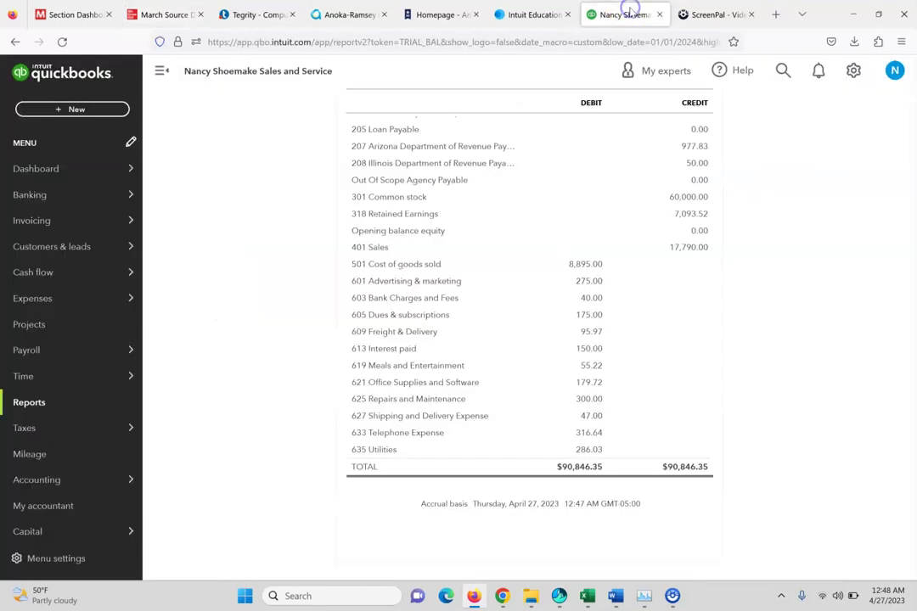
{"action": "left_click", "coordinate": [68, 114]}
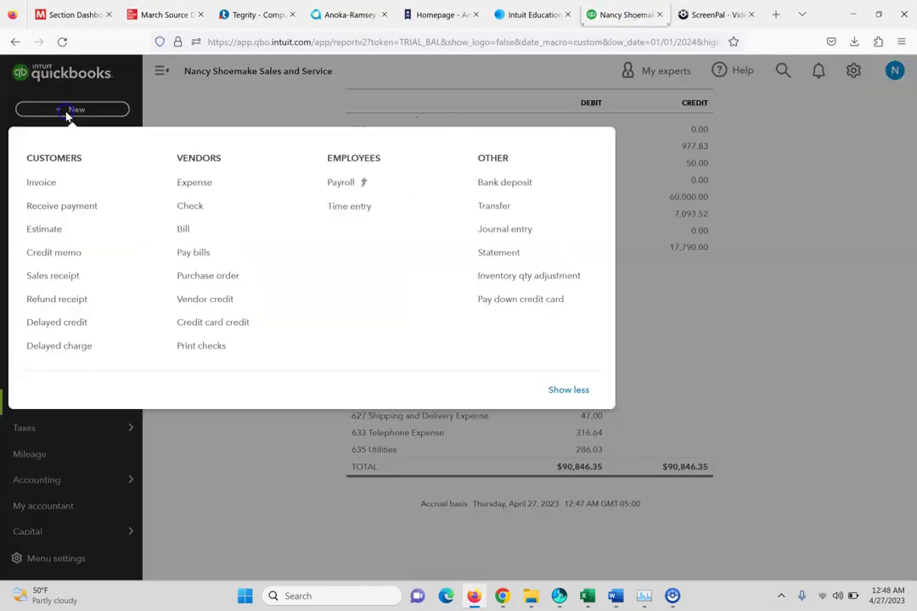
{"action": "left_click", "coordinate": [59, 206]}
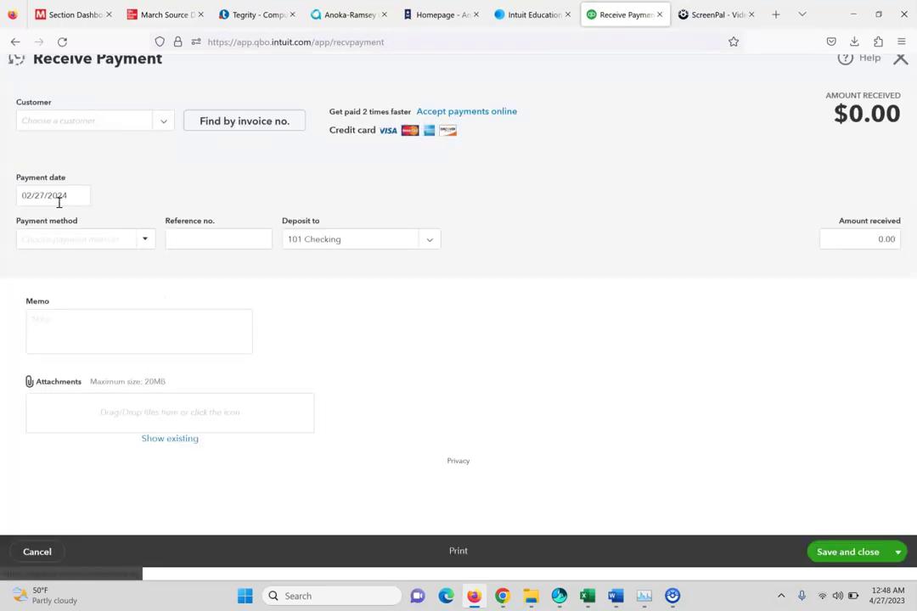
{"action": "left_click", "coordinate": [160, 15]}
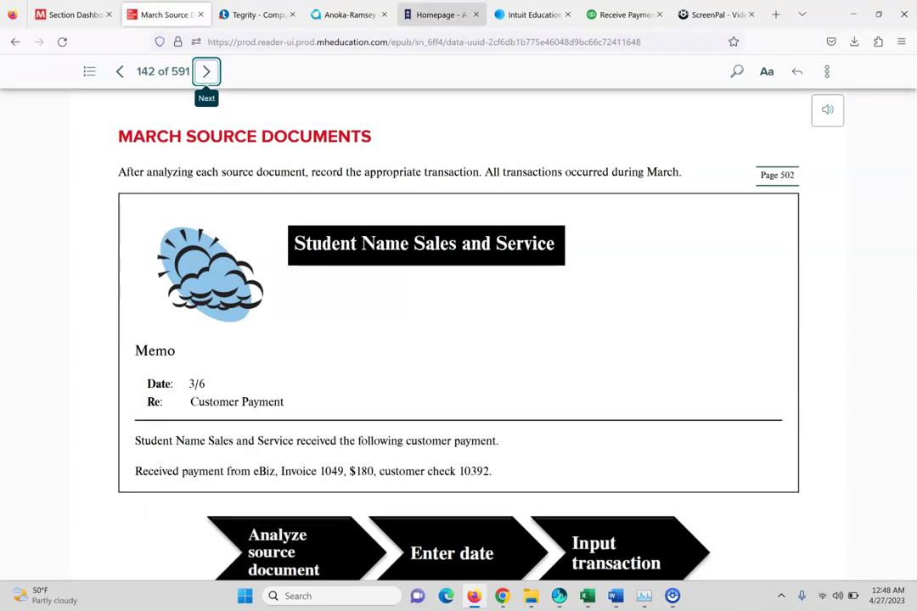
{"action": "left_click", "coordinate": [623, 15]}
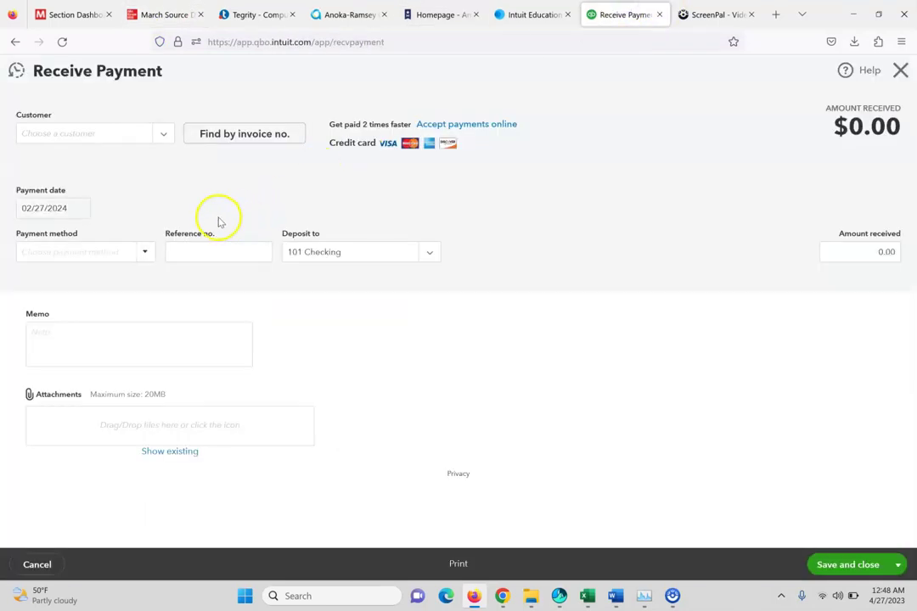
{"action": "left_click", "coordinate": [76, 207]}
{"action": "triple_click", "coordinate": [67, 207]}
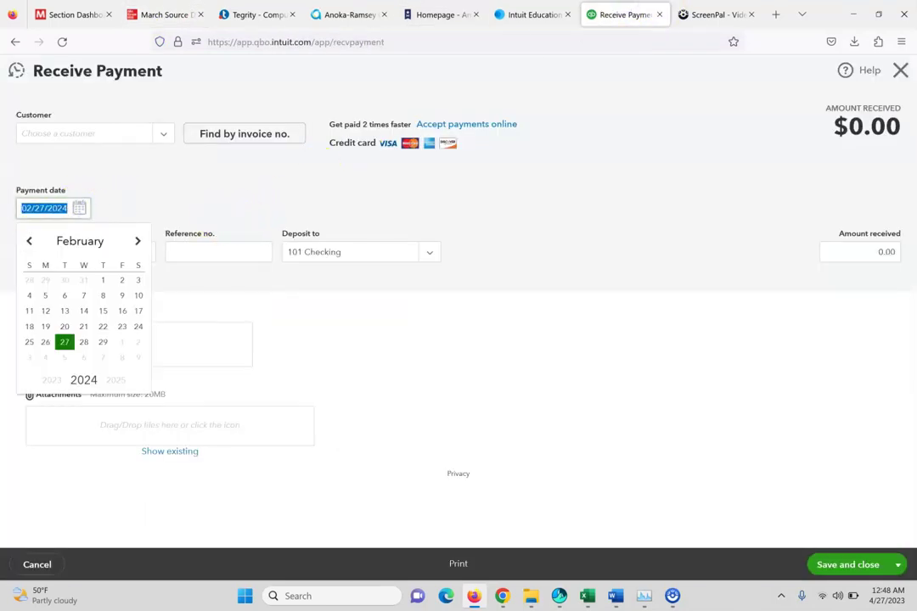
{"action": "type", "text": "0306"}
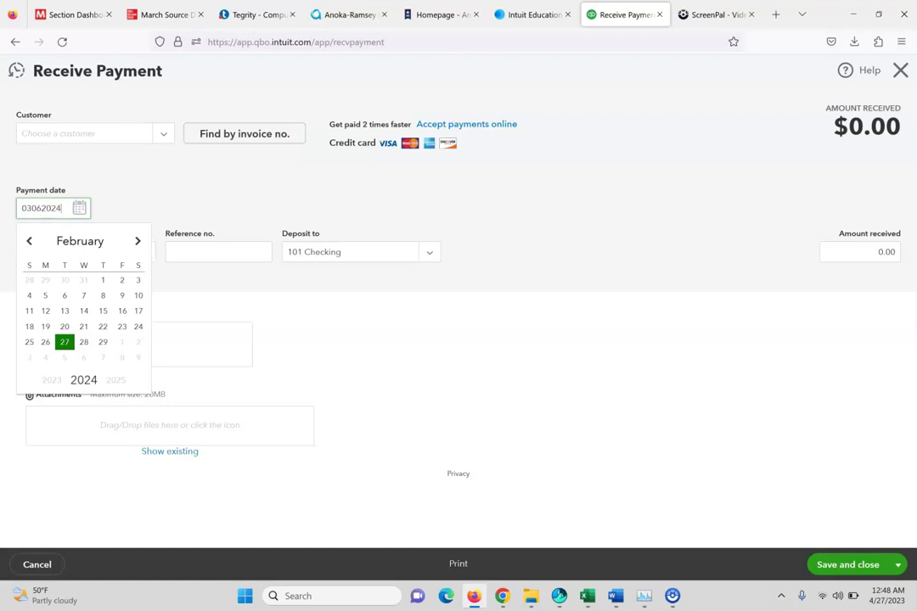
Step: Choose eBiz as the customer for the payment
{"action": "left_click", "coordinate": [163, 133]}
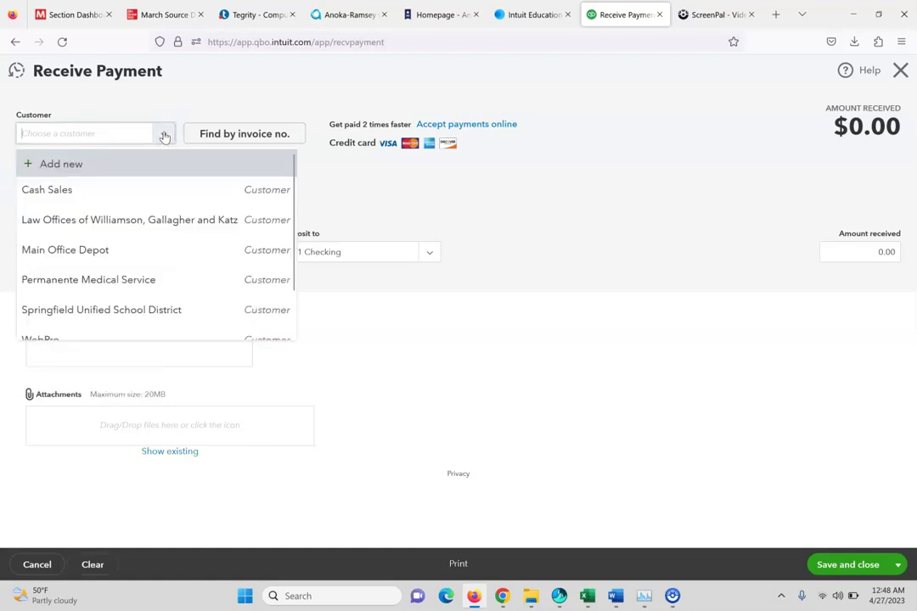
{"action": "key", "text": "Down"}
{"action": "key", "text": "Down"}
{"action": "key", "text": "Down"}
{"action": "key", "text": "Down"}
{"action": "key", "text": "Down"}
{"action": "key", "text": "Down"}
{"action": "key", "text": "Down"}
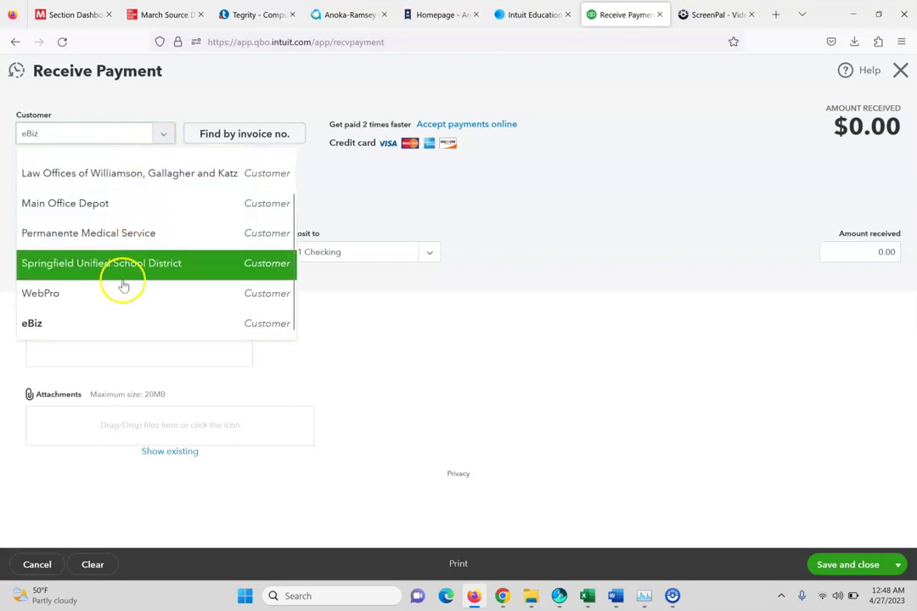
{"action": "left_click", "coordinate": [126, 325]}
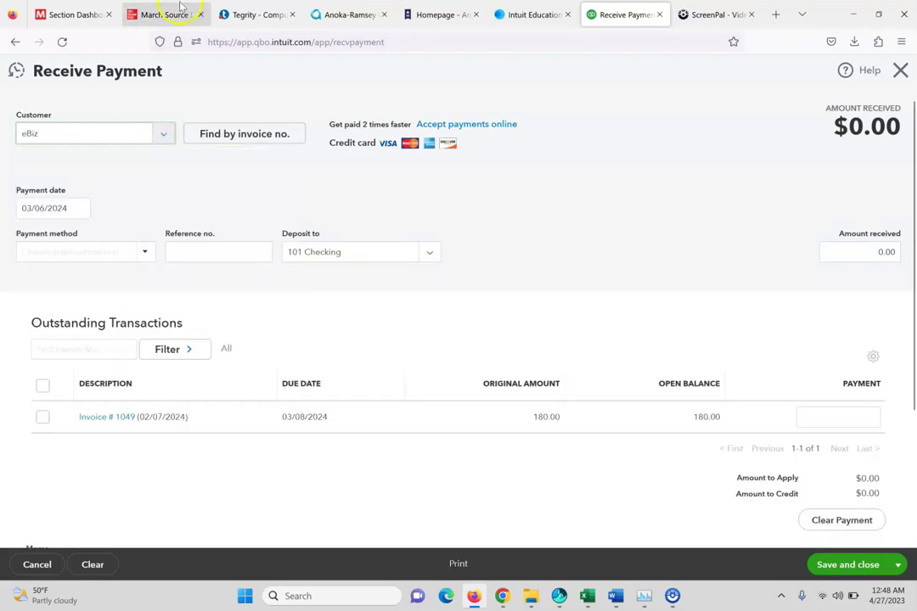
Step: Check the memo in the e-textbook, apply the payment to eBiz's outstanding 180.00 invoice, and save it with Save and new
{"action": "left_click", "coordinate": [179, 8]}
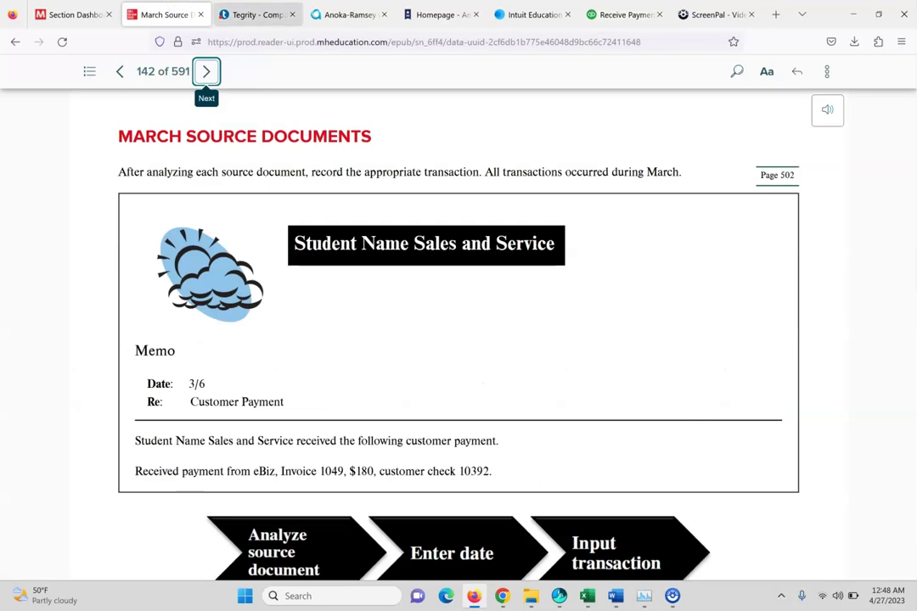
{"action": "left_click", "coordinate": [623, 15]}
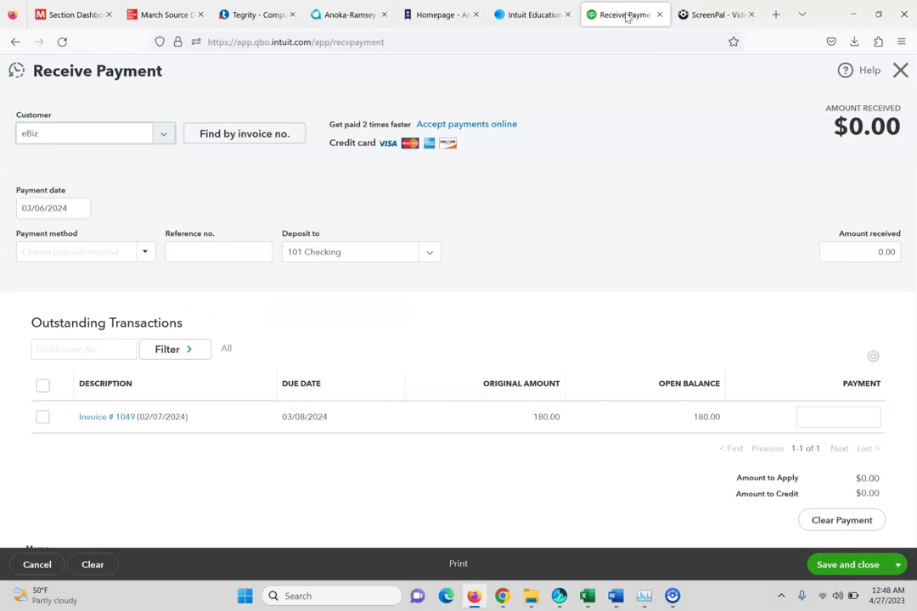
{"action": "left_click", "coordinate": [44, 417]}
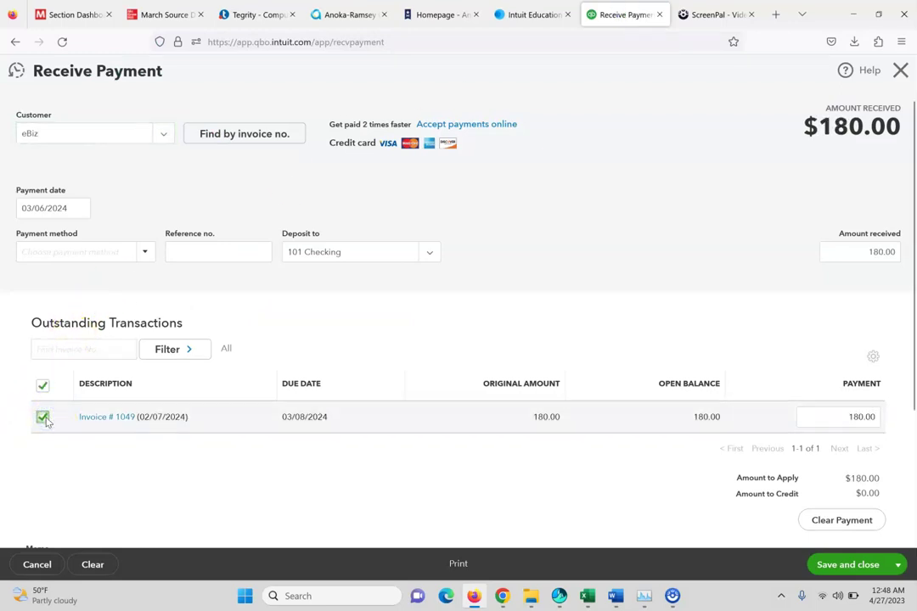
{"action": "left_click", "coordinate": [901, 566]}
{"action": "left_click", "coordinate": [845, 521]}
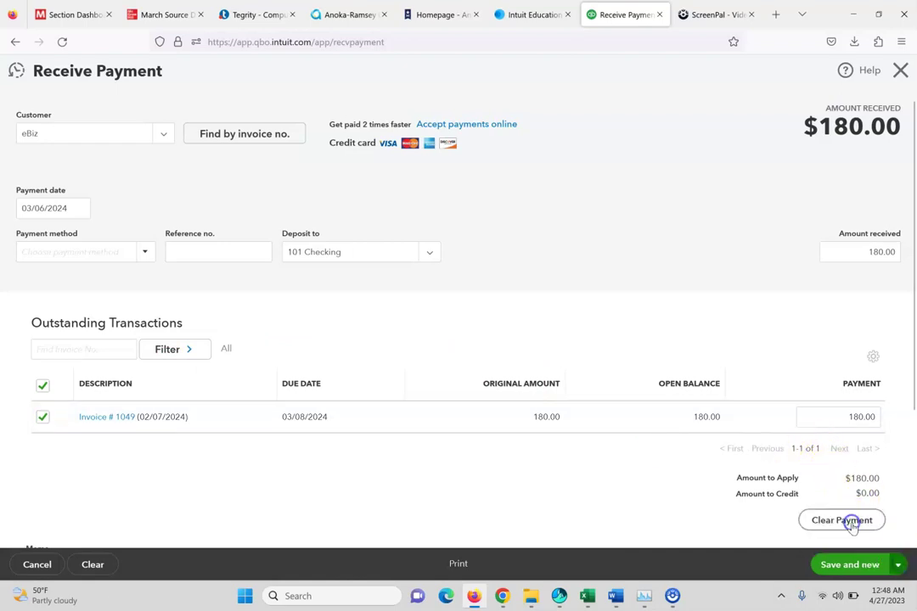
Step: Switch to the e-textbook and read on to the 3/6 Credit Card Receipts memo
{"action": "left_click", "coordinate": [174, 14]}
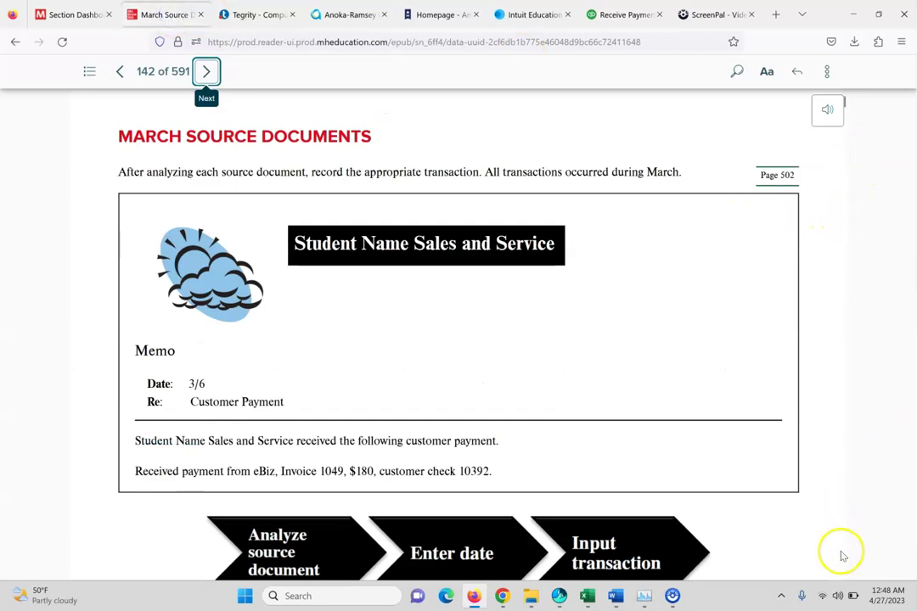
{"action": "left_click", "coordinate": [844, 576]}
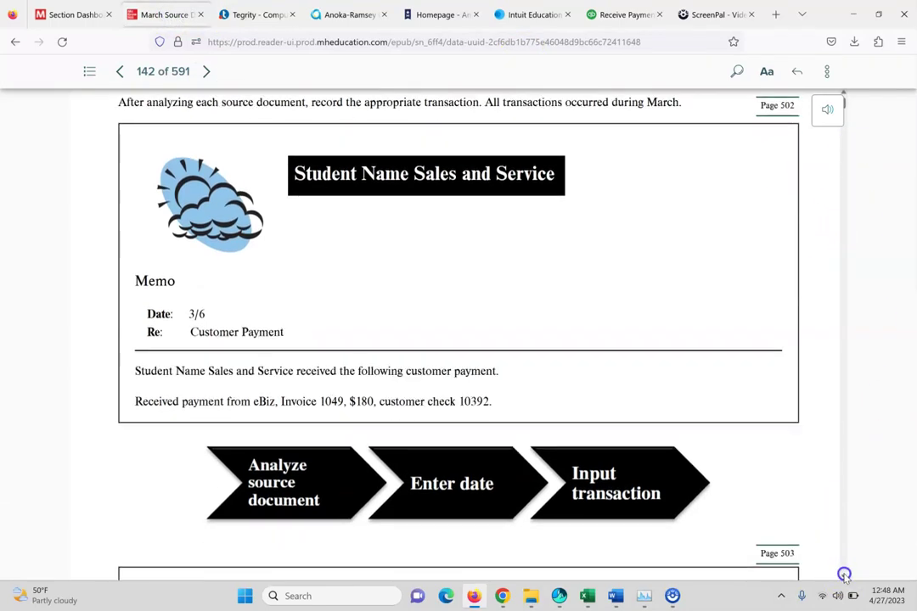
{"action": "left_click_drag", "start_coordinate": [844, 577], "coordinate": [844, 577]}
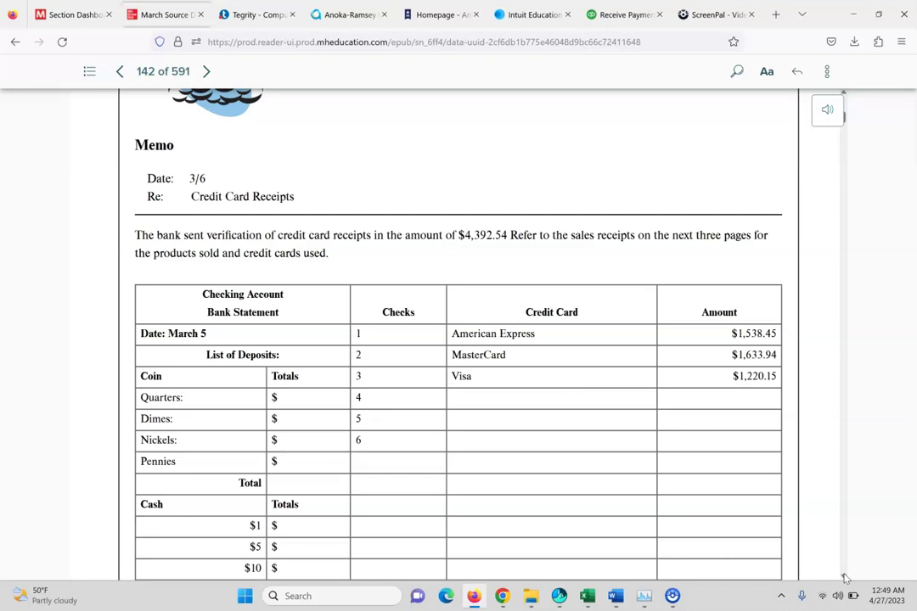
Step: Read on in the e-textbook to sales receipt 1058 for the American Express sale, and switch back to QuickBooks
{"action": "left_click", "coordinate": [845, 577]}
{"action": "left_click_drag", "start_coordinate": [845, 578], "coordinate": [845, 578]}
{"action": "left_click", "coordinate": [845, 577]}
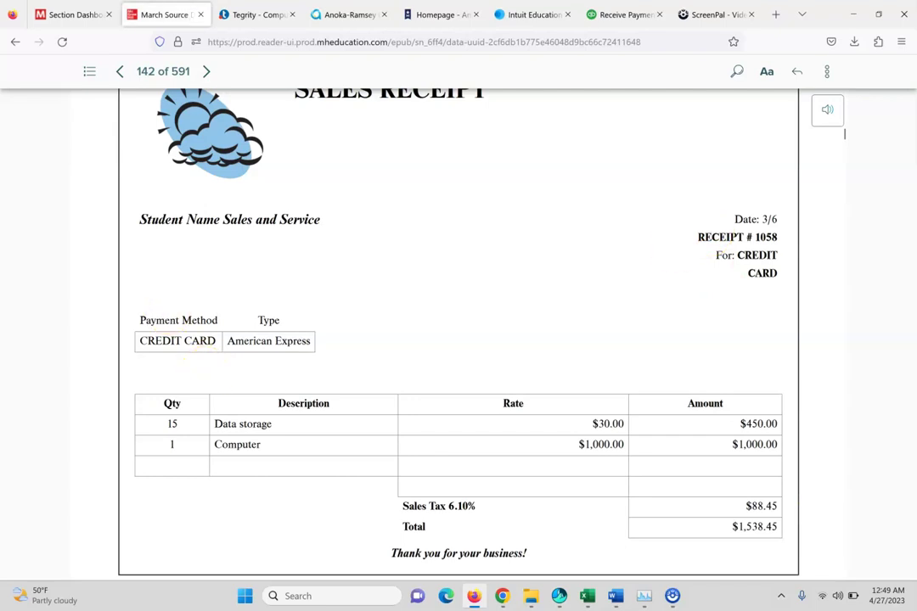
{"action": "left_click", "coordinate": [622, 14]}
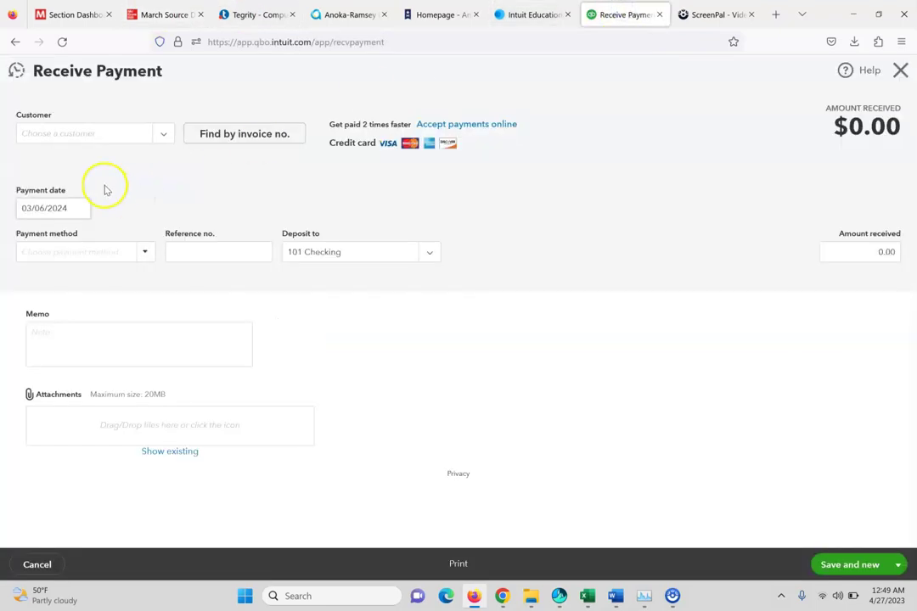
{"action": "left_click", "coordinate": [155, 136]}
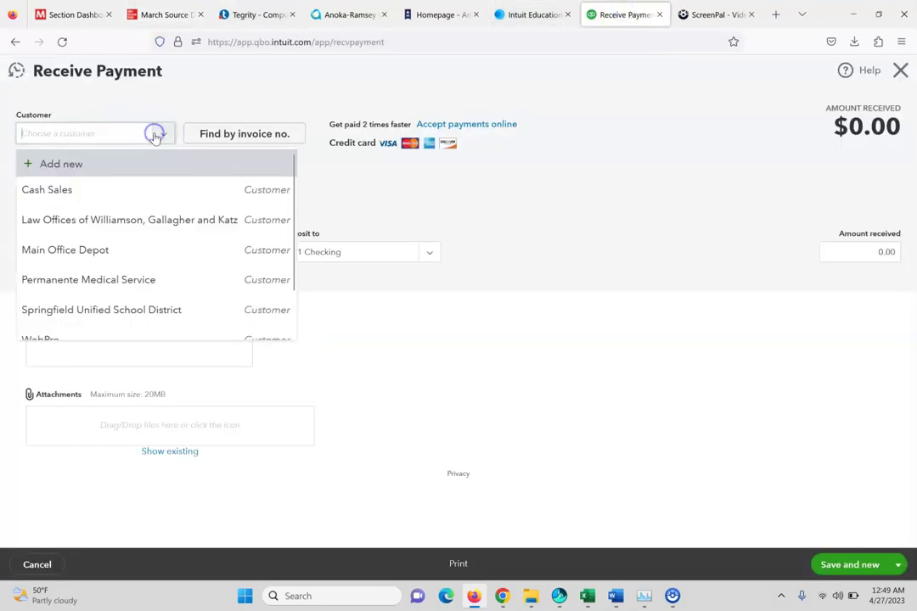
{"action": "left_click", "coordinate": [118, 190]}
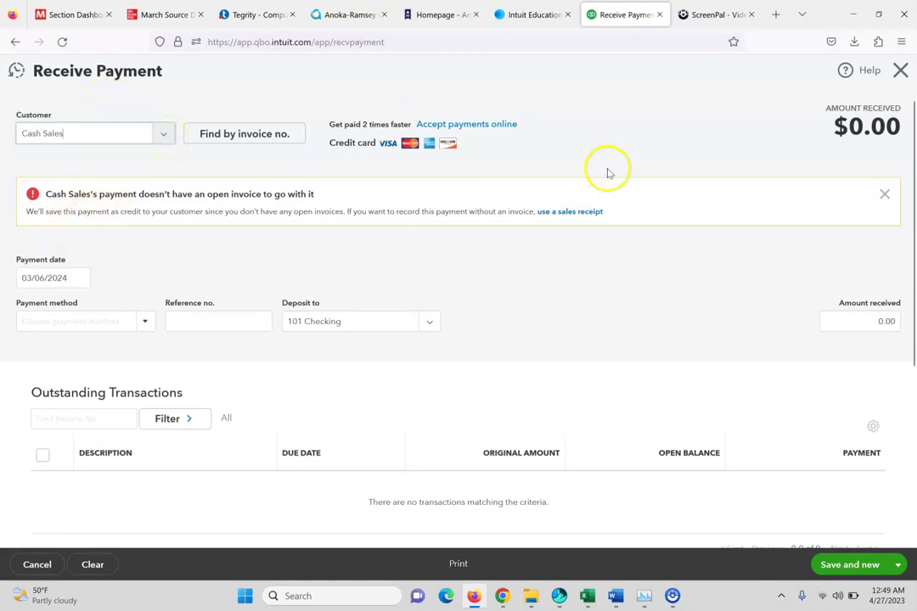
{"action": "left_click", "coordinate": [900, 70]}
{"action": "left_click", "coordinate": [525, 340]}
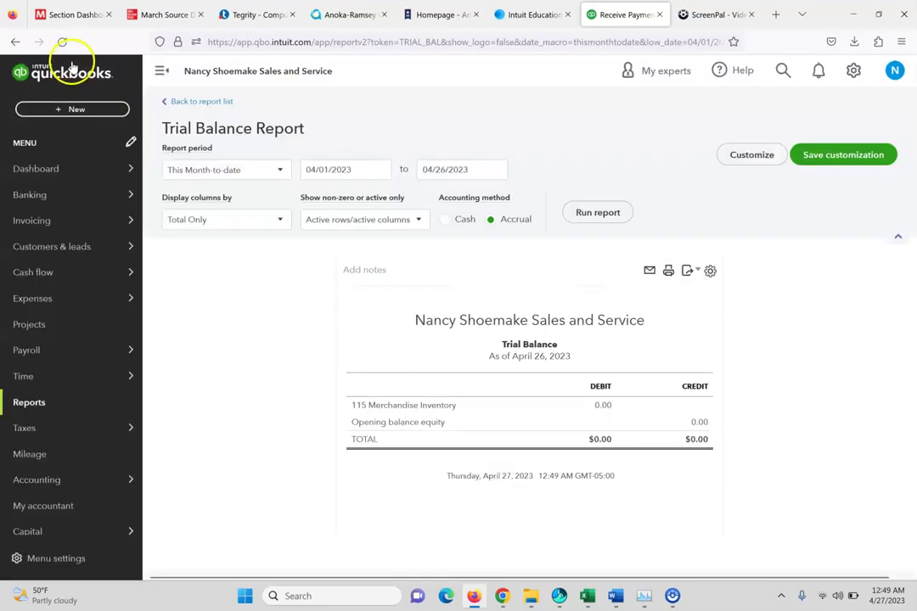
Step: Start a new sales receipt for the customer Cash Sales and check its details against receipt 1058 in the e-textbook
{"action": "left_click", "coordinate": [56, 110]}
{"action": "left_click", "coordinate": [40, 280]}
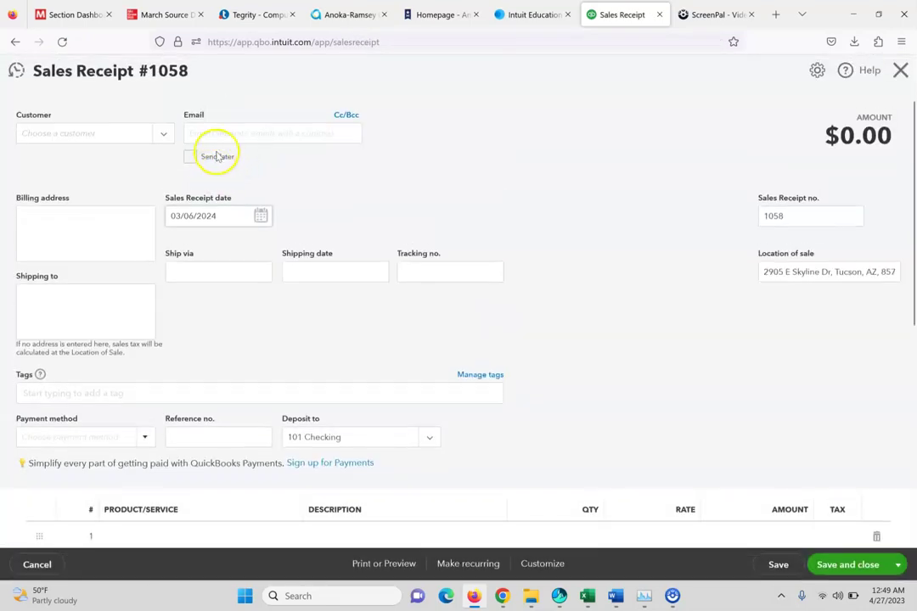
{"action": "left_click", "coordinate": [146, 133]}
{"action": "left_click", "coordinate": [109, 186]}
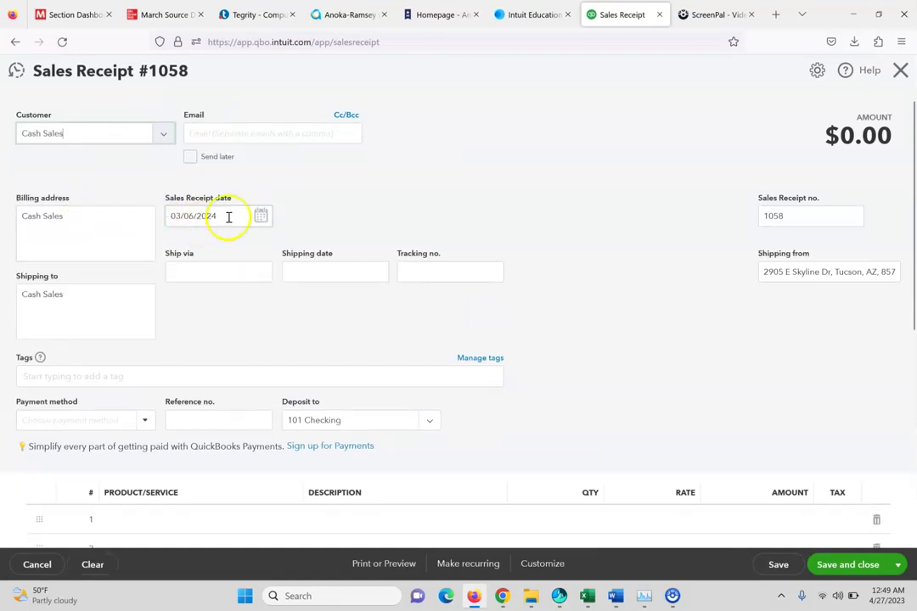
{"action": "left_click", "coordinate": [170, 10]}
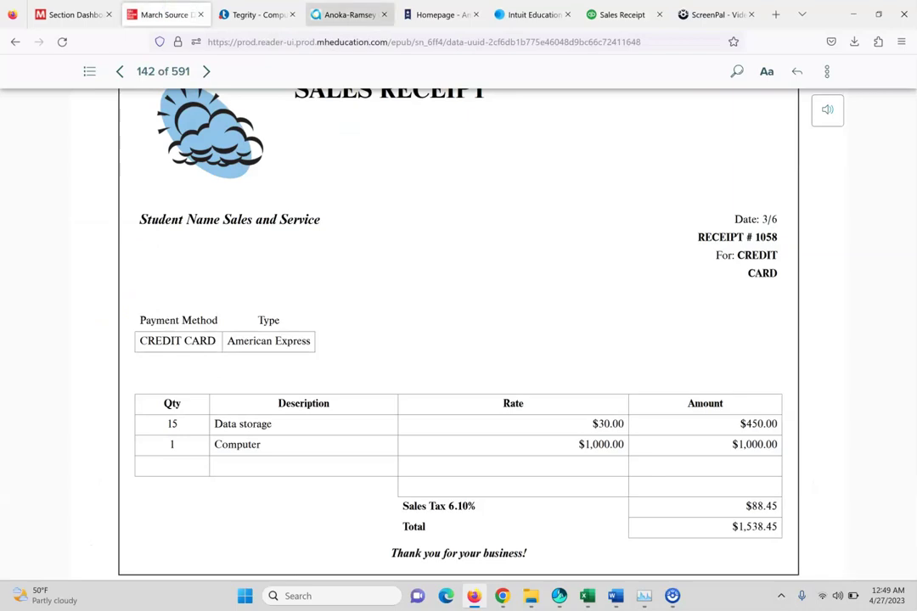
{"action": "left_click", "coordinate": [641, 14]}
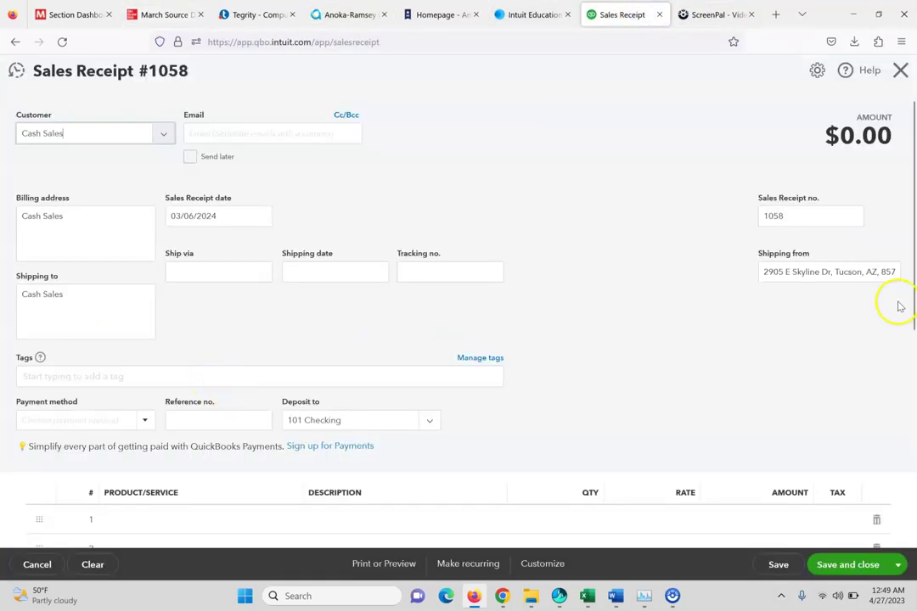
Step: Add Data Storage with quantity 15 as the first line of the sales receipt
{"action": "scroll", "coordinate": [901, 242], "scroll_direction": "down", "scroll_amount": 3}
{"action": "left_click", "coordinate": [245, 323]}
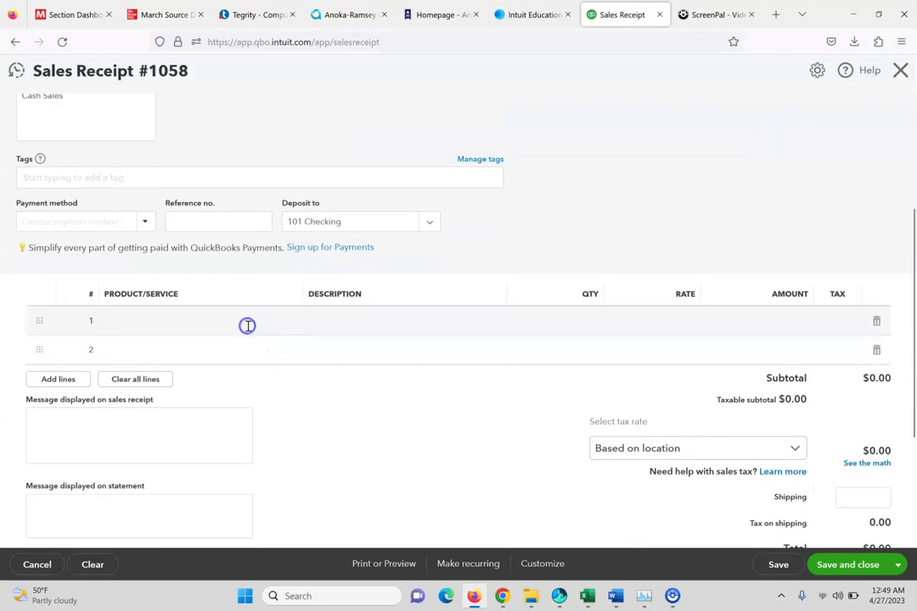
{"action": "left_click", "coordinate": [247, 326]}
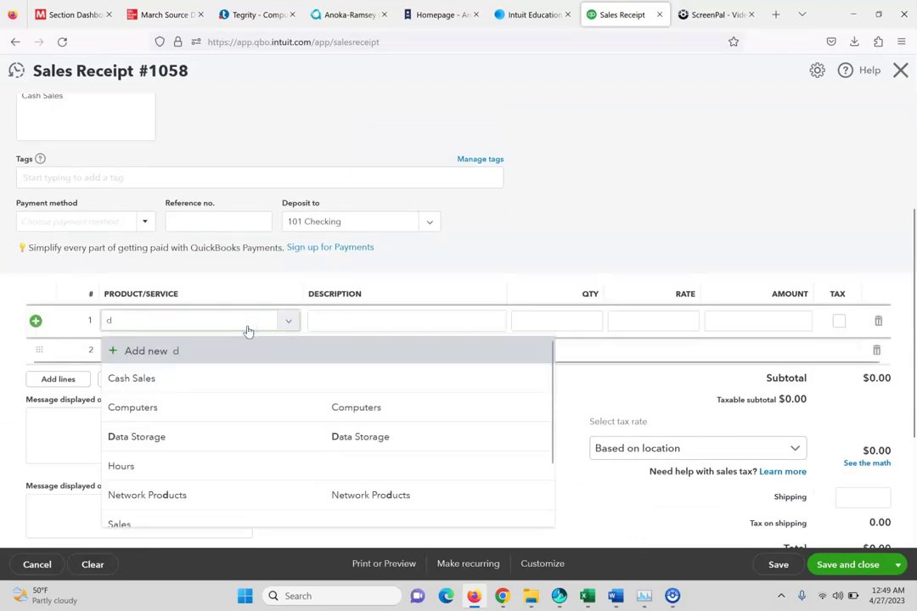
{"action": "type", "text": "da"}
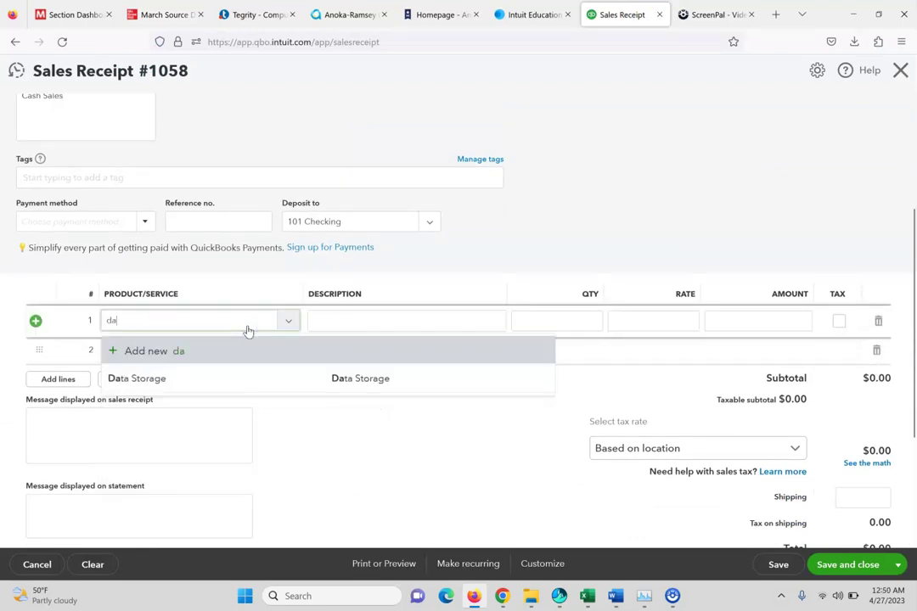
{"action": "left_click", "coordinate": [266, 379]}
{"action": "left_click", "coordinate": [633, 329]}
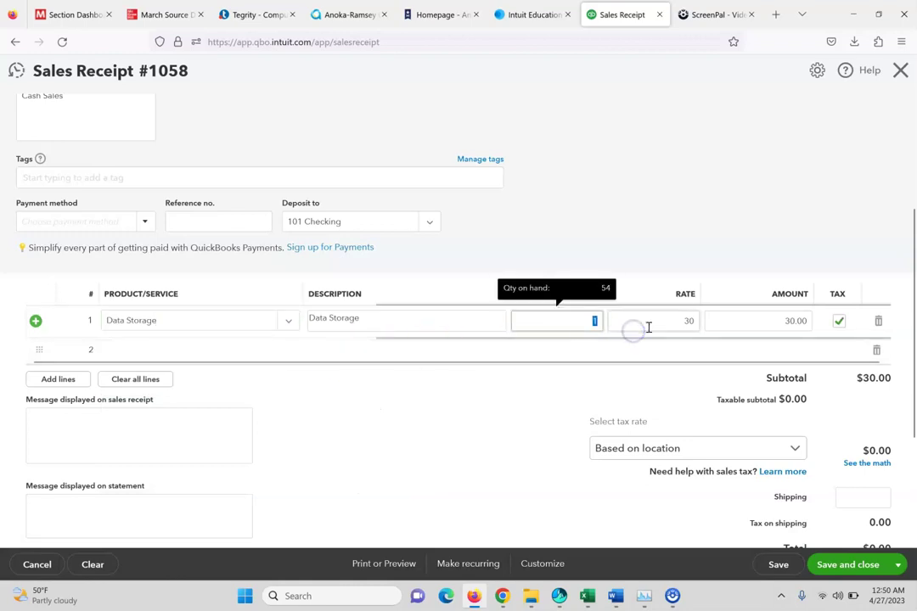
{"action": "type", "text": "15"}
Step: Add Computers as the second line of the sales receipt and update the tax and total
{"action": "left_click", "coordinate": [180, 350]}
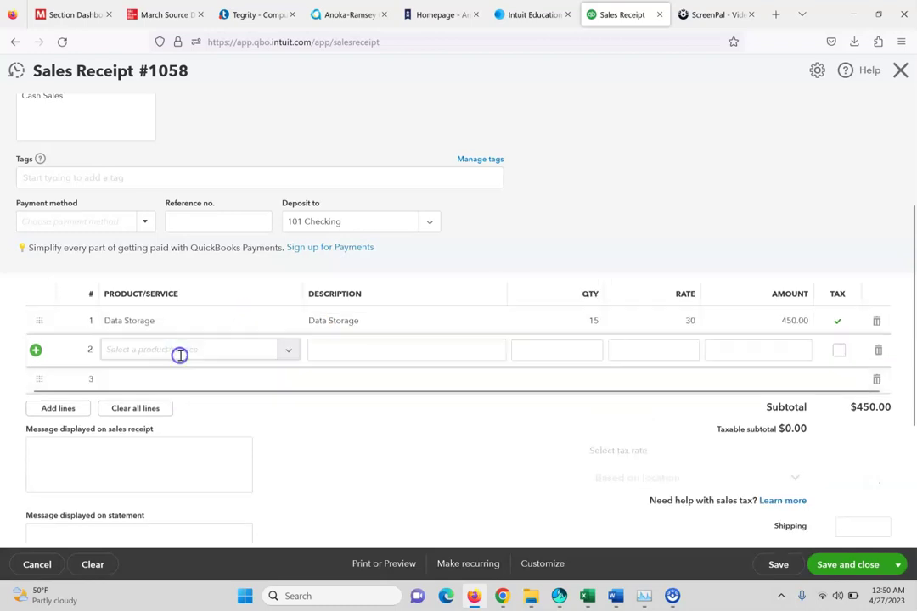
{"action": "left_click", "coordinate": [286, 351]}
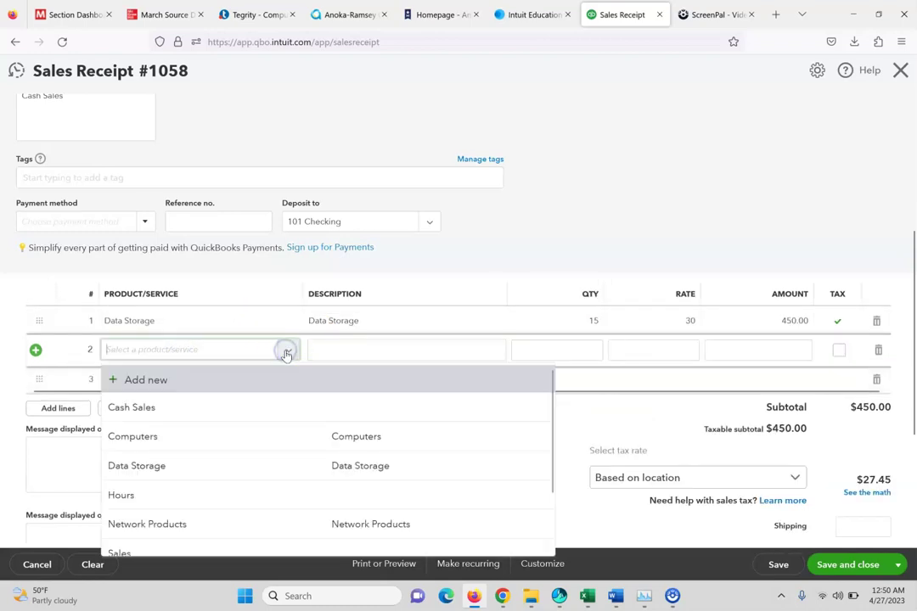
{"action": "left_click", "coordinate": [245, 438]}
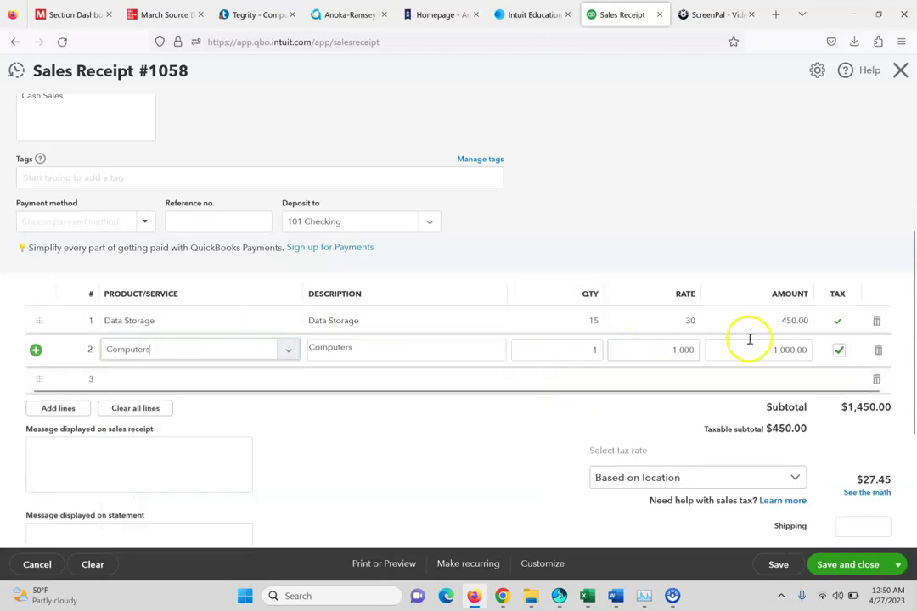
{"action": "scroll", "coordinate": [760, 441], "scroll_direction": "down", "scroll_amount": 3}
{"action": "left_click", "coordinate": [656, 482]}
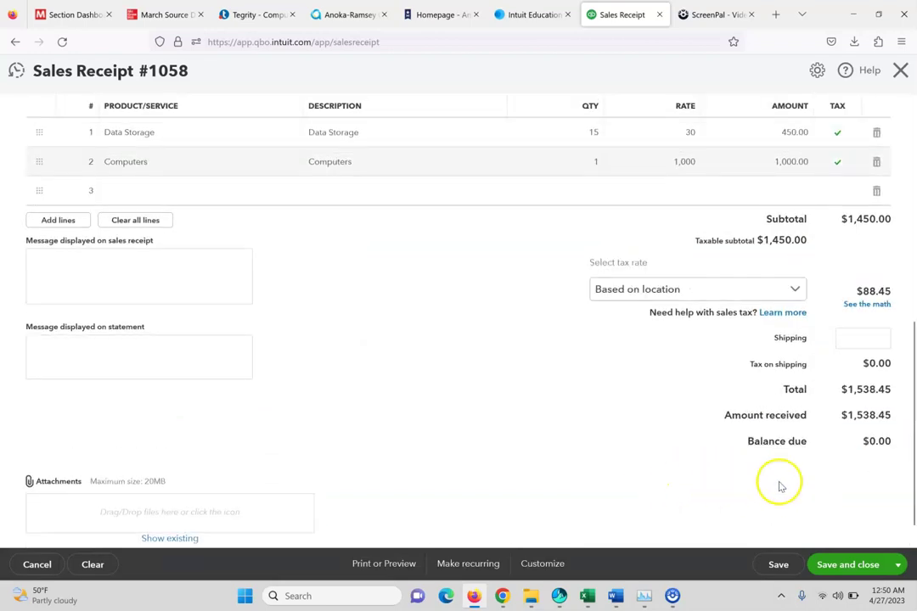
Step: Compare the sales receipt with the e-textbook, reading on to receipt 1059, and save it with Save and new
{"action": "left_click", "coordinate": [170, 9]}
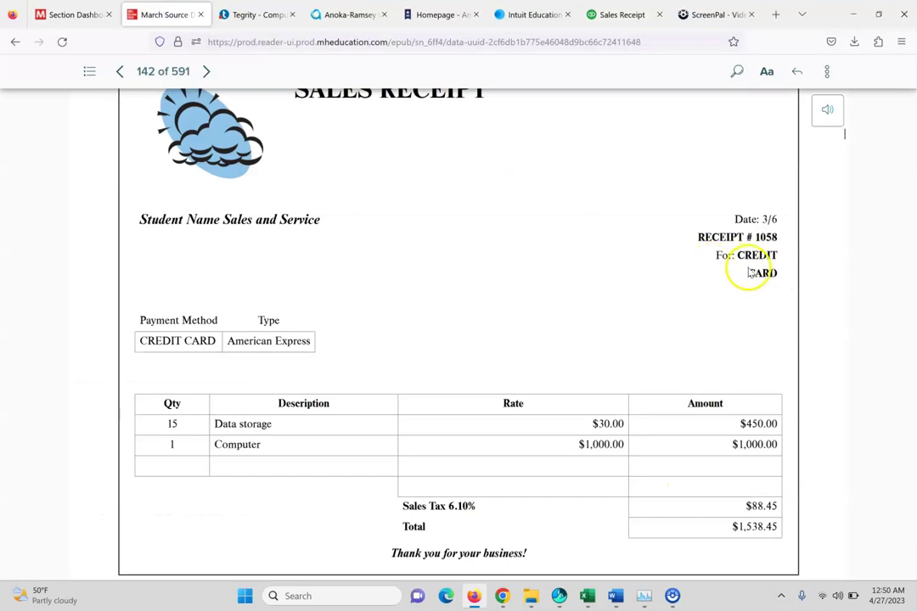
{"action": "left_click_drag", "start_coordinate": [846, 139], "coordinate": [855, 158]}
{"action": "left_click", "coordinate": [623, 14]}
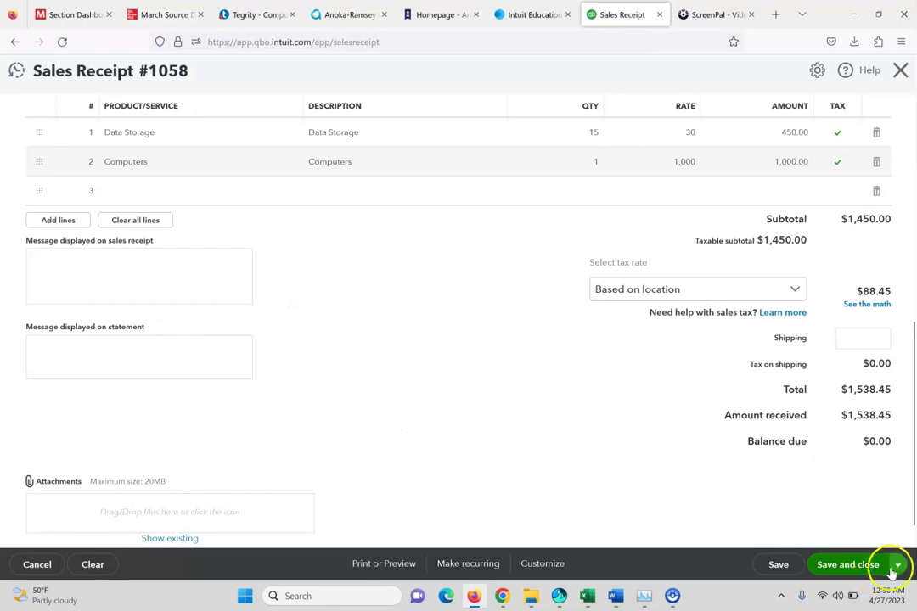
{"action": "left_click", "coordinate": [891, 574]}
{"action": "left_click", "coordinate": [821, 523]}
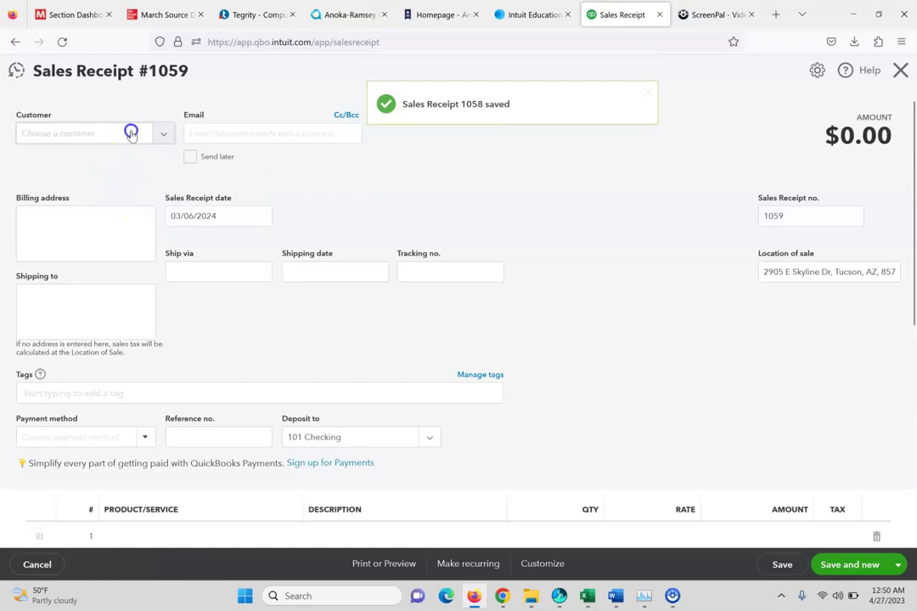
Step: Choose Cash Sales as the customer of the new sales receipt and add a Network Products line with quantity 5
{"action": "left_click", "coordinate": [127, 132]}
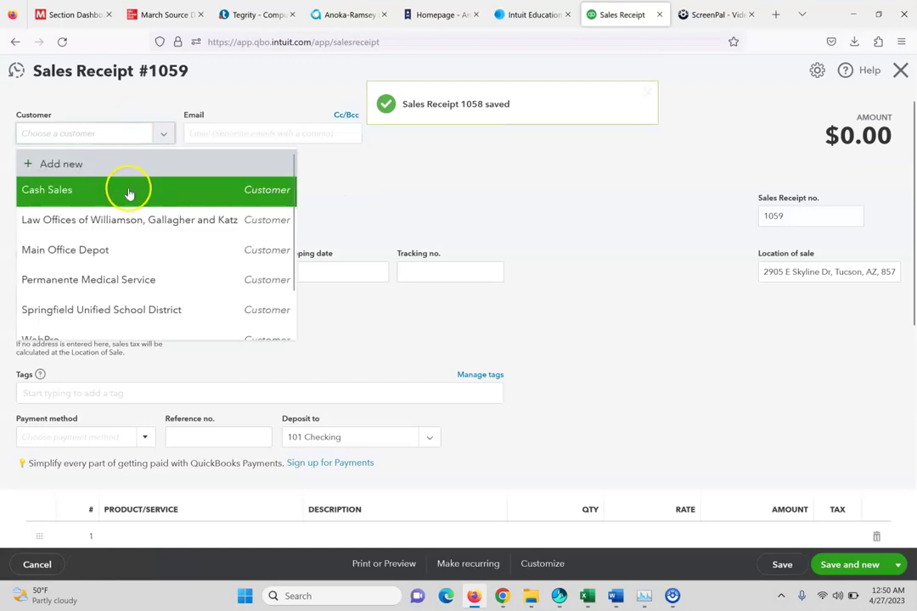
{"action": "left_click", "coordinate": [127, 194]}
{"action": "scroll", "coordinate": [913, 207], "scroll_direction": "down", "scroll_amount": 2}
{"action": "scroll", "coordinate": [913, 206], "scroll_direction": "down", "scroll_amount": 2}
{"action": "left_click", "coordinate": [223, 301]}
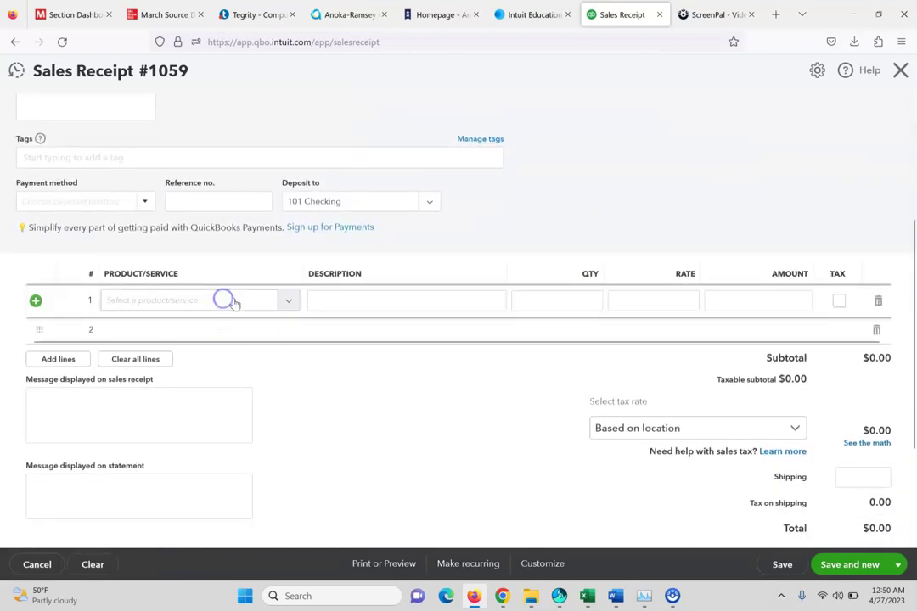
{"action": "left_click", "coordinate": [288, 306]}
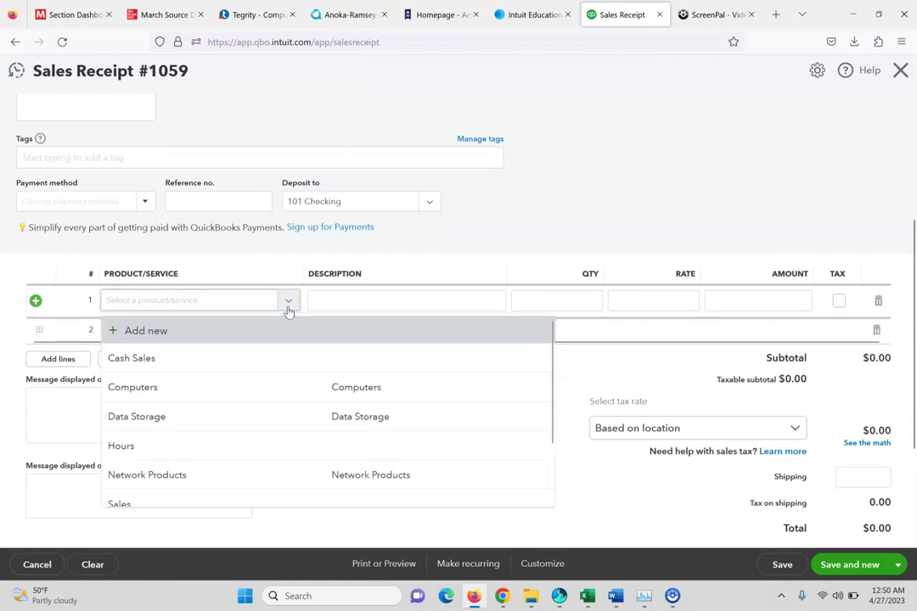
{"action": "left_click", "coordinate": [149, 474]}
{"action": "left_click", "coordinate": [565, 300]}
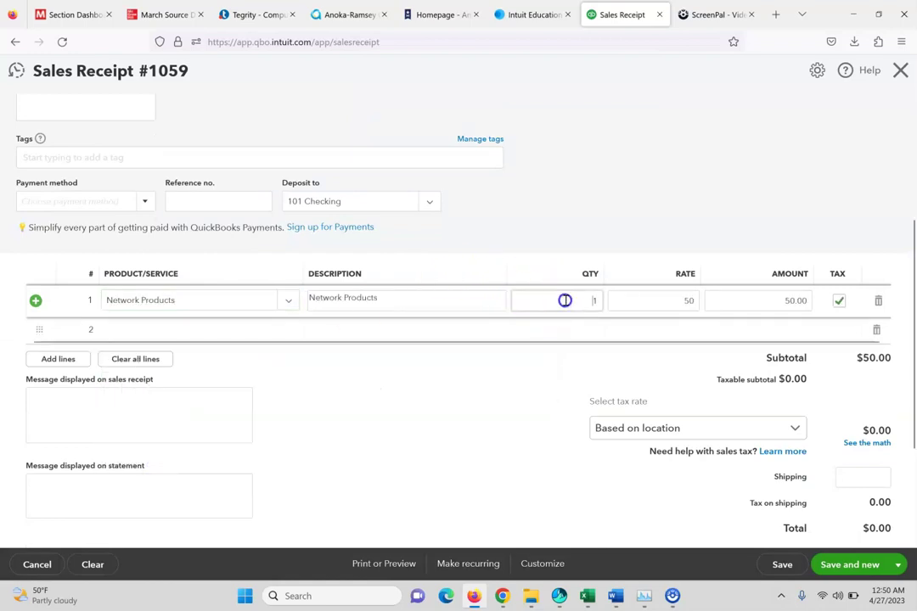
{"action": "type", "text": "5"}
Step: Check receipt 1059 in the e-textbook and add Web Server with quantity 3 as the second line
{"action": "left_click", "coordinate": [185, 16]}
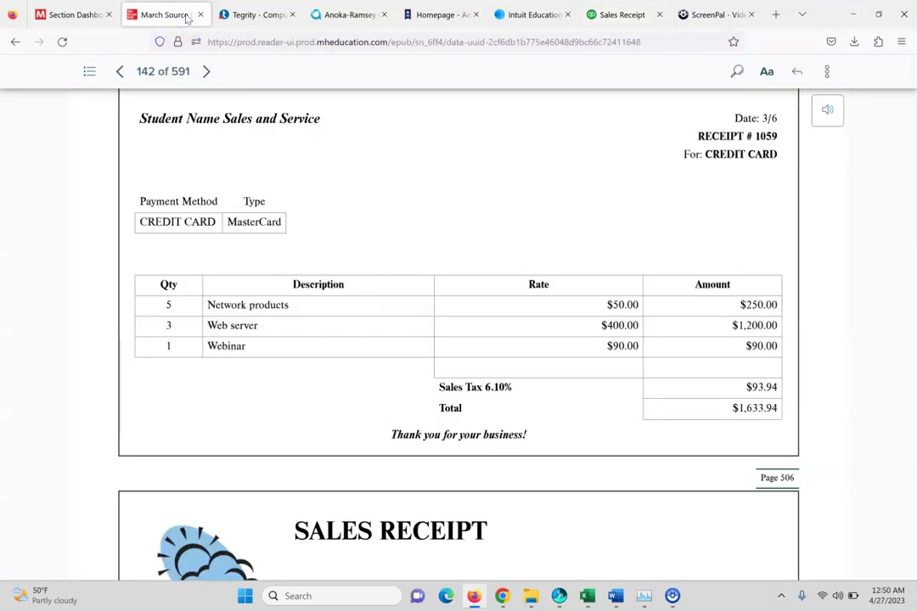
{"action": "left_click", "coordinate": [618, 16]}
{"action": "left_click", "coordinate": [186, 326]}
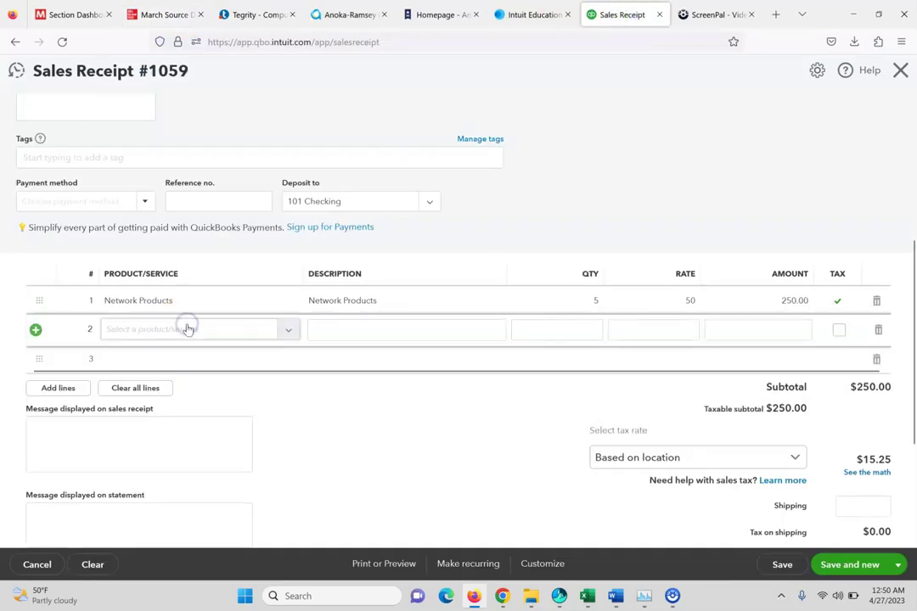
{"action": "left_click", "coordinate": [286, 331]}
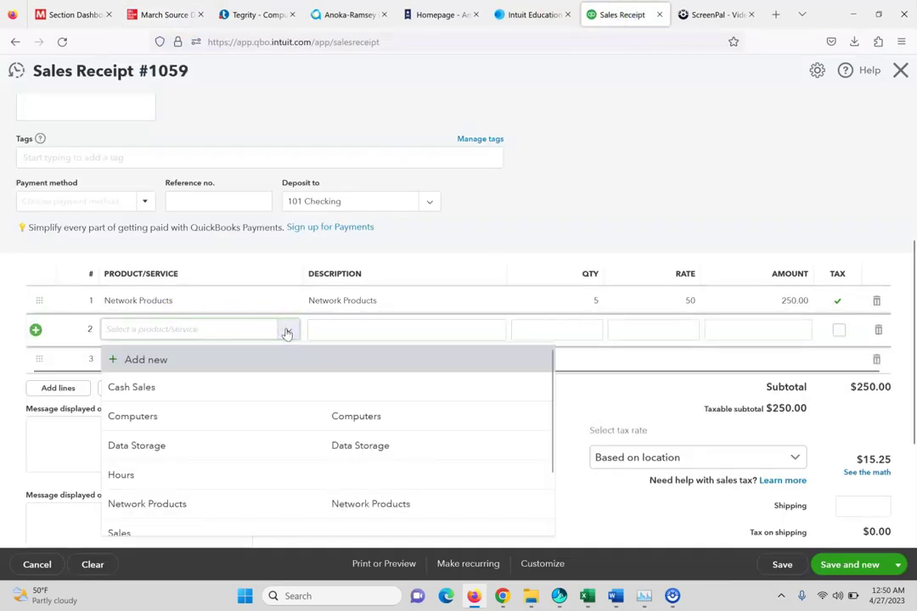
{"action": "key", "text": "Down"}
{"action": "type", "text": "Webinars"}
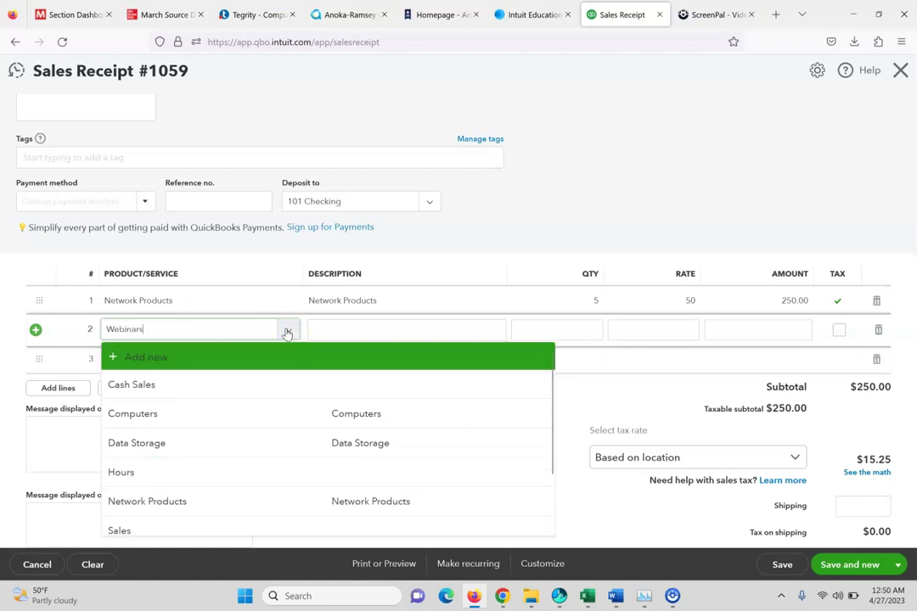
{"action": "type", "text": "we"}
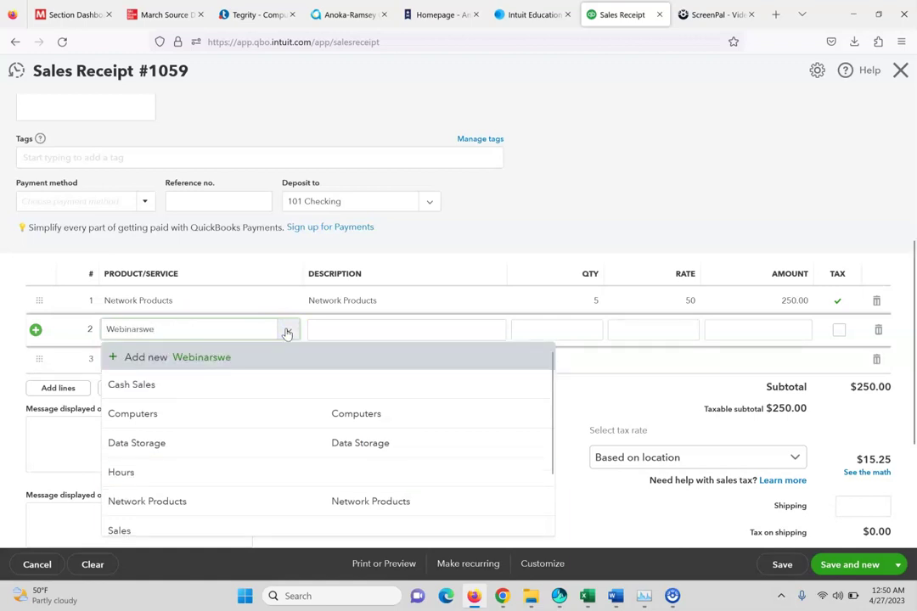
{"action": "key", "text": "BackSpace"}
{"action": "key", "text": "BackSpace"}
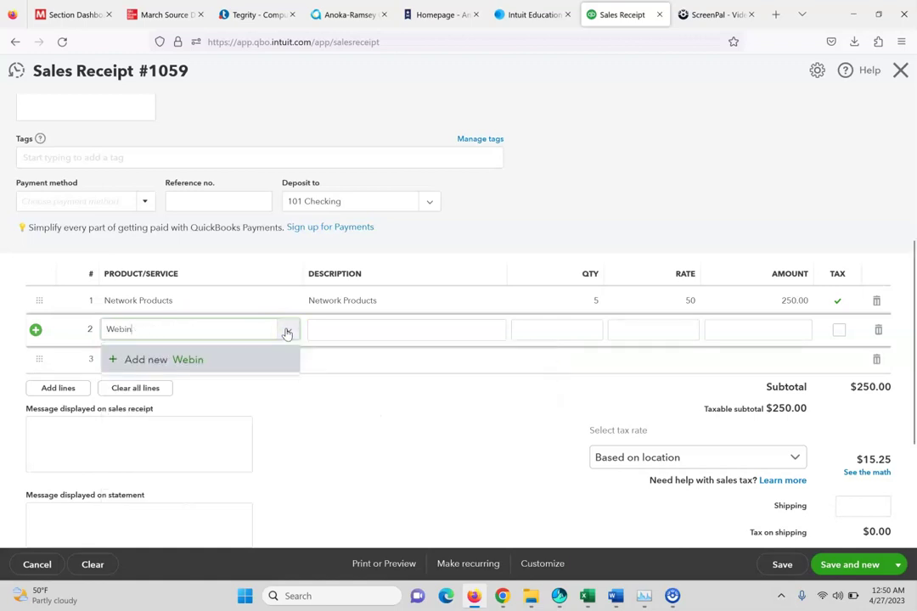
{"action": "type", "text": "b"}
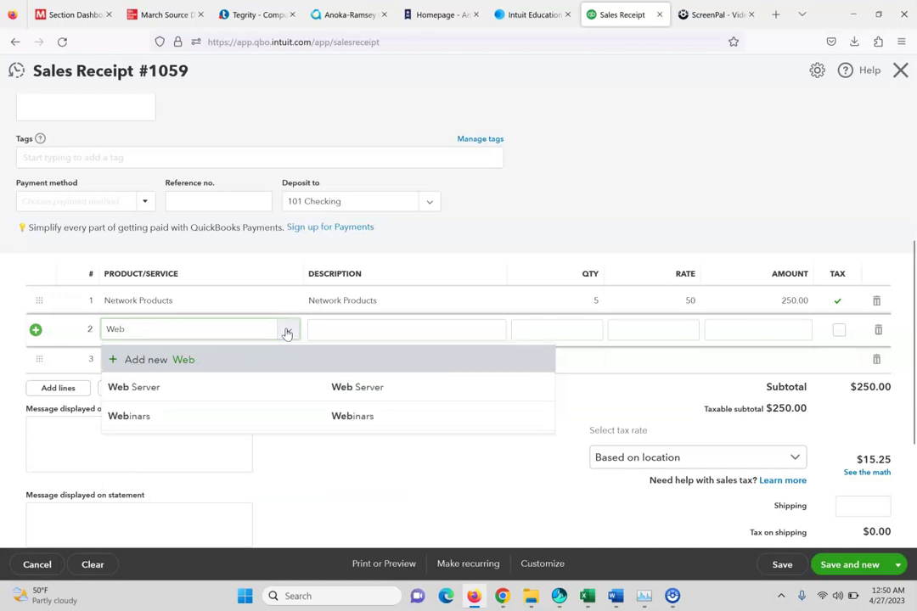
{"action": "left_click", "coordinate": [286, 386]}
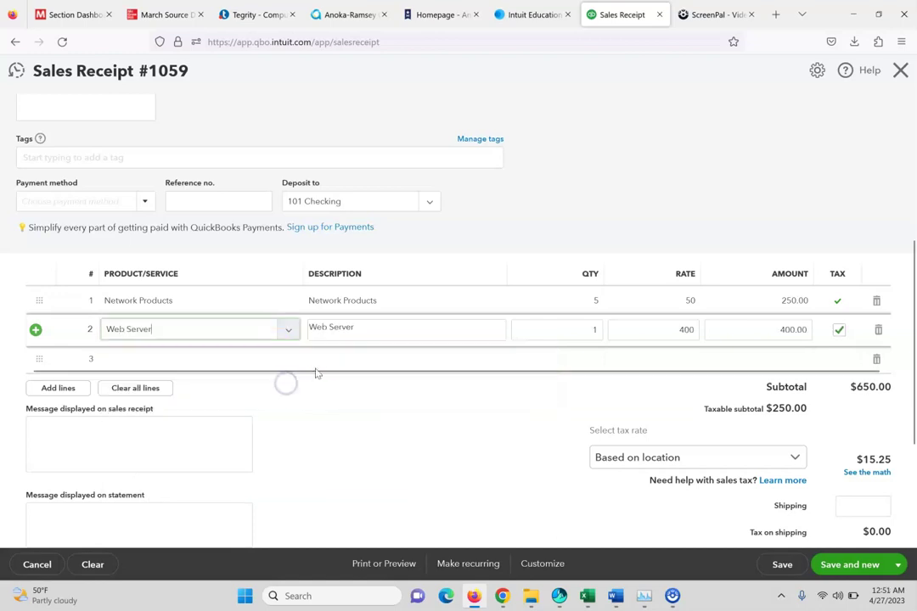
{"action": "left_click", "coordinate": [564, 325]}
{"action": "type", "text": "3"}
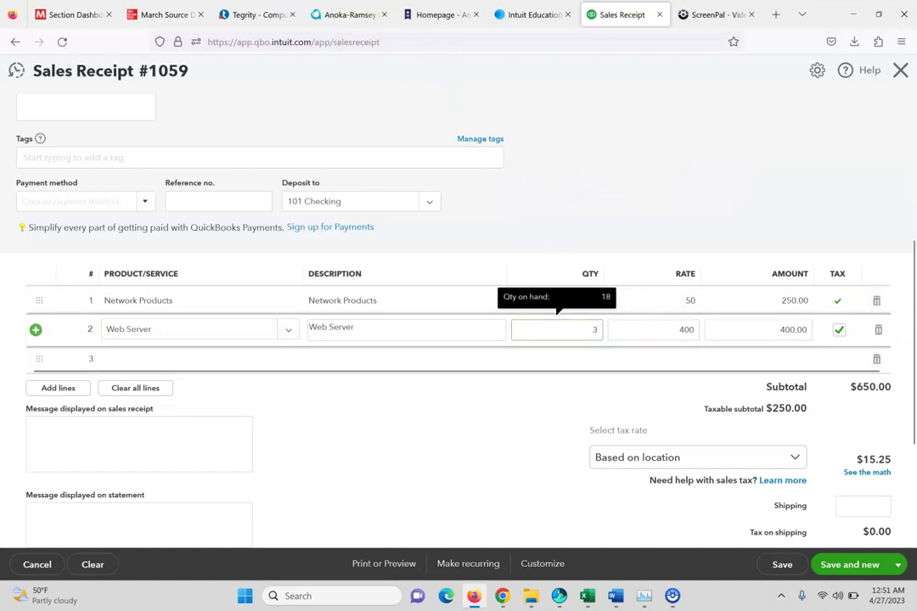
Step: Check receipt 1059 in the e-textbook and add Webinars as the third line, updating the sales receipt's tax and total
{"action": "left_click", "coordinate": [163, 14]}
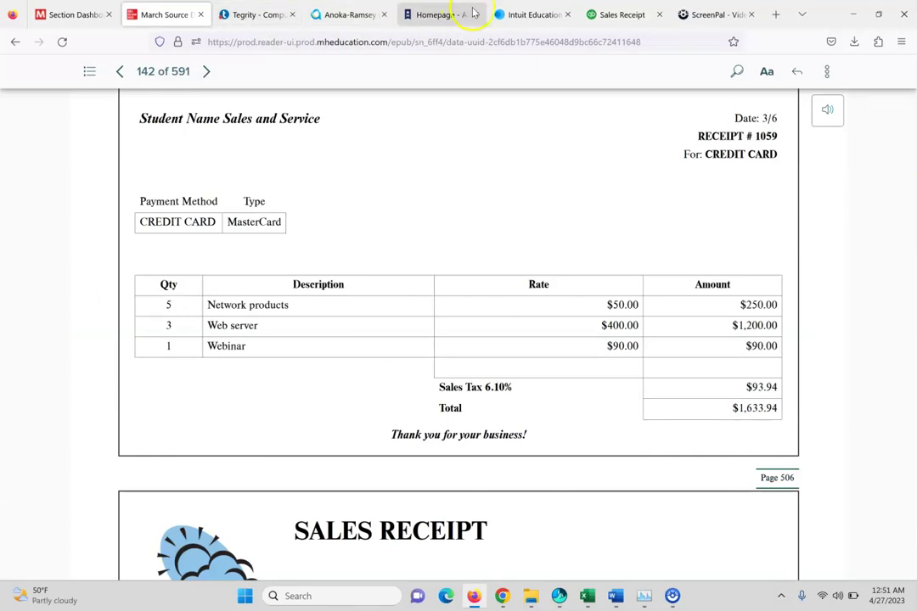
{"action": "left_click", "coordinate": [620, 14]}
{"action": "left_click", "coordinate": [201, 365]}
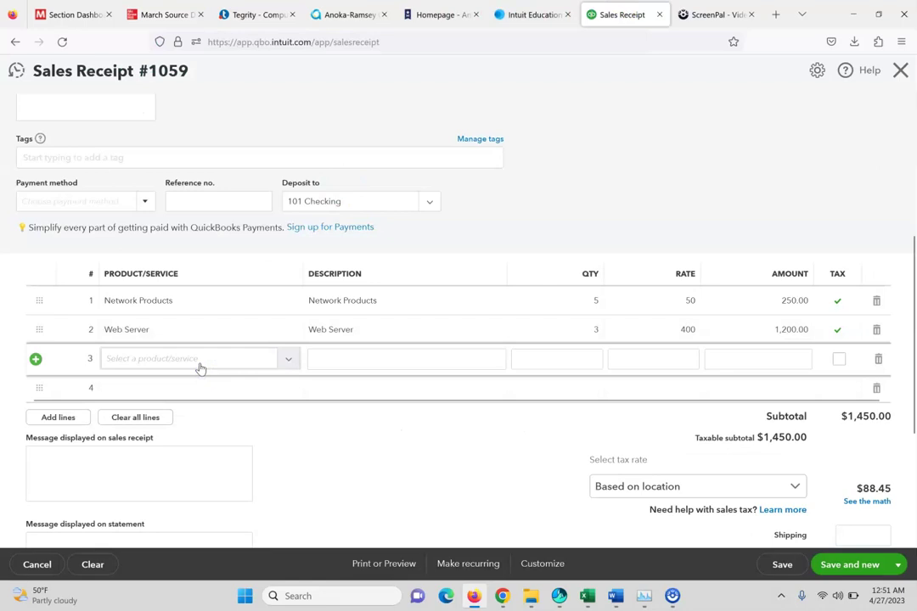
{"action": "left_click", "coordinate": [241, 358]}
{"action": "type", "text": "web"}
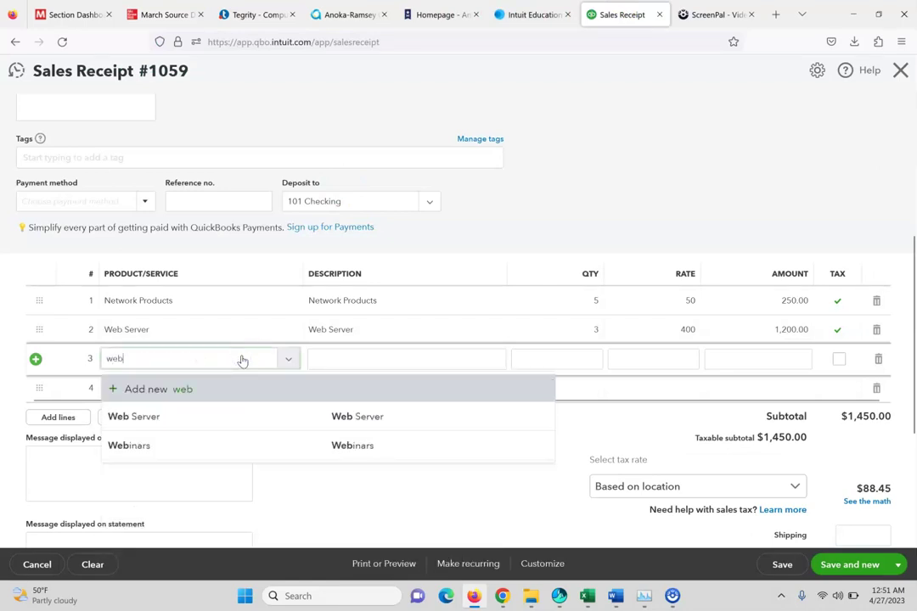
{"action": "left_click", "coordinate": [196, 445]}
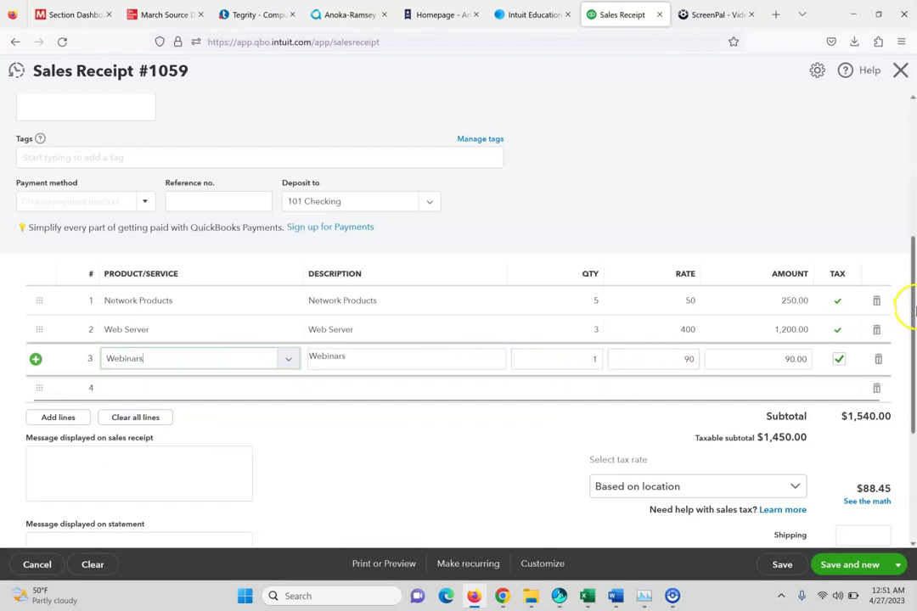
{"action": "scroll", "coordinate": [908, 317], "scroll_direction": "down", "scroll_amount": 3}
{"action": "left_click", "coordinate": [692, 436]}
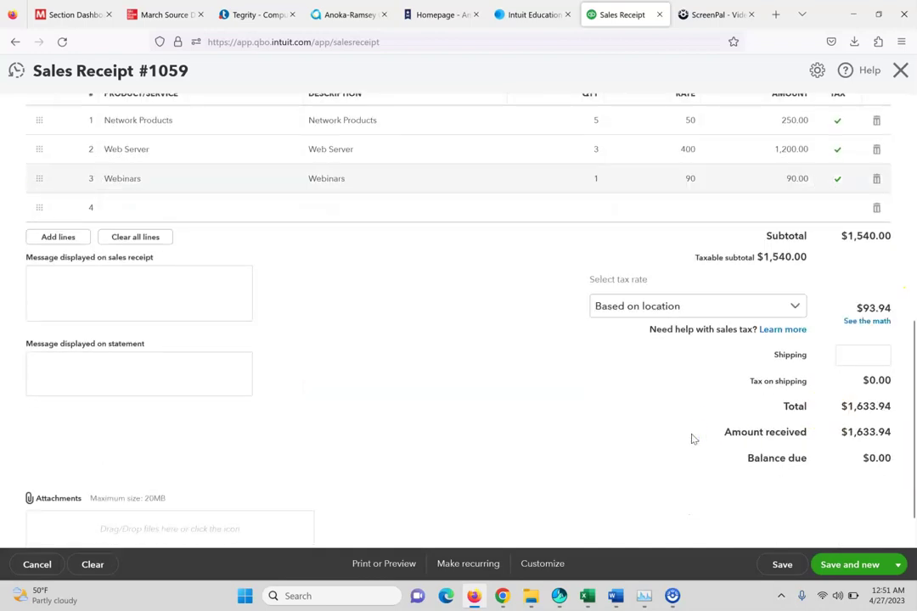
Step: Compare the sales receipt with the e-textbook, reading on to receipt 1060, and save it with Save and new
{"action": "left_click", "coordinate": [176, 15]}
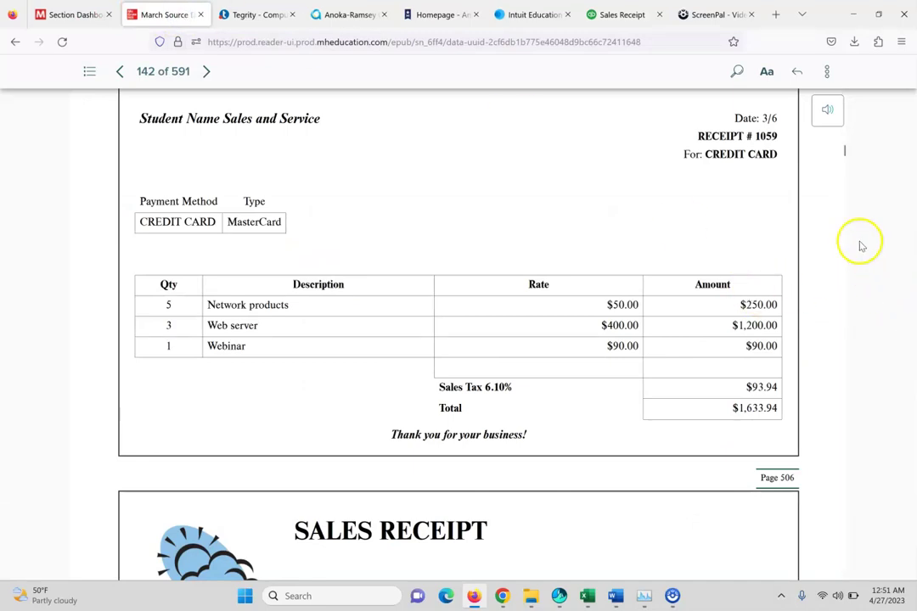
{"action": "left_click_drag", "start_coordinate": [841, 154], "coordinate": [846, 167]}
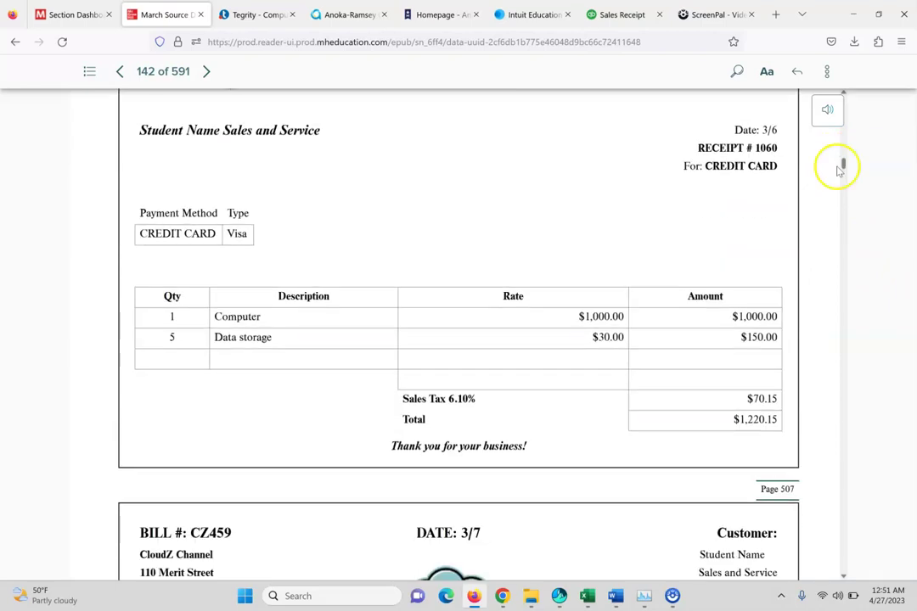
{"action": "left_click", "coordinate": [649, 10]}
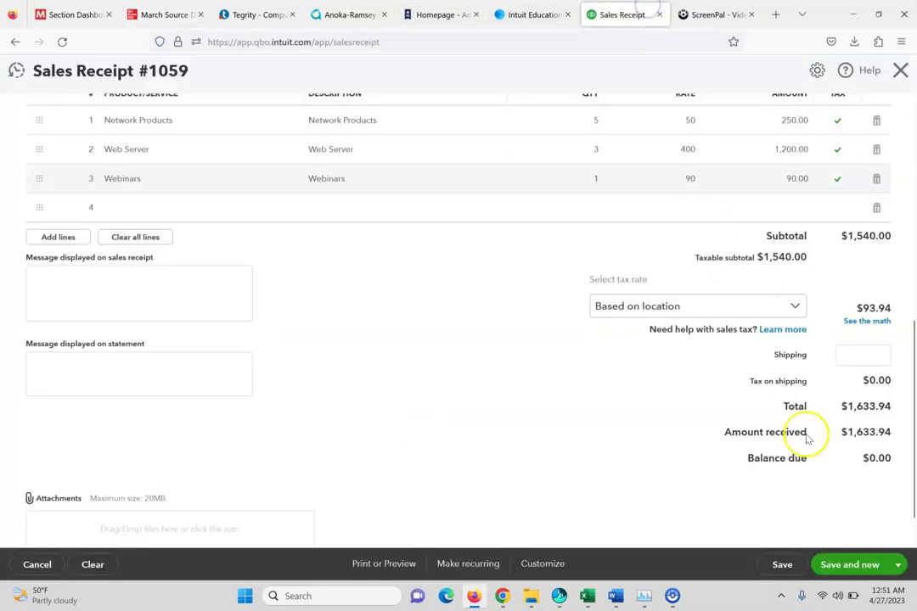
{"action": "left_click", "coordinate": [847, 564]}
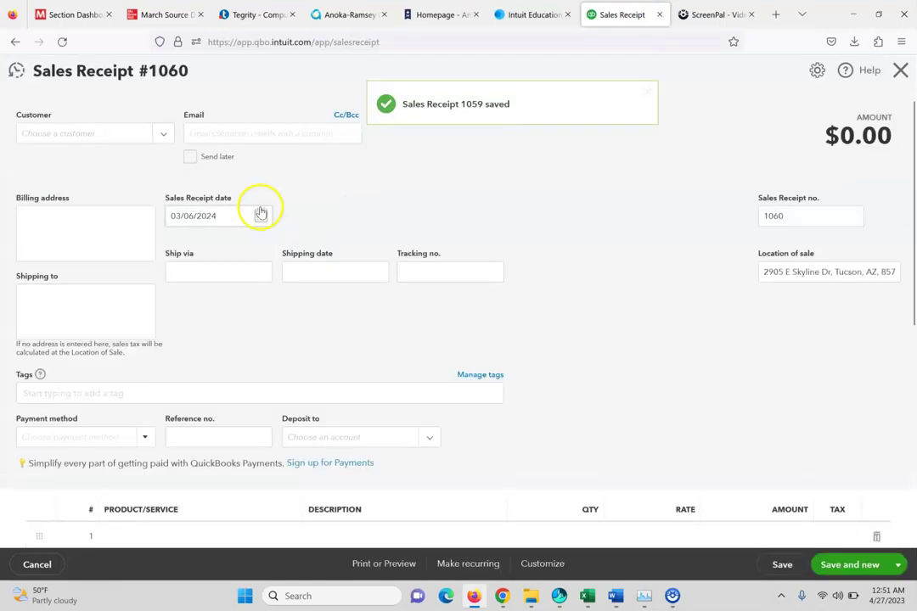
Step: Choose Cash Sales as the customer of sales receipt 1060 and add Computers as the first line
{"action": "left_click", "coordinate": [135, 130]}
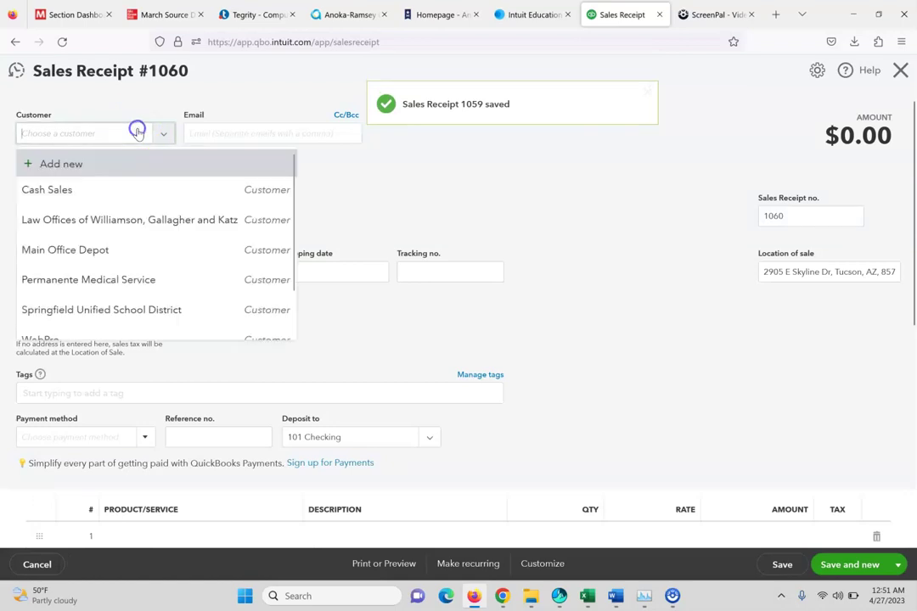
{"action": "left_click", "coordinate": [115, 188]}
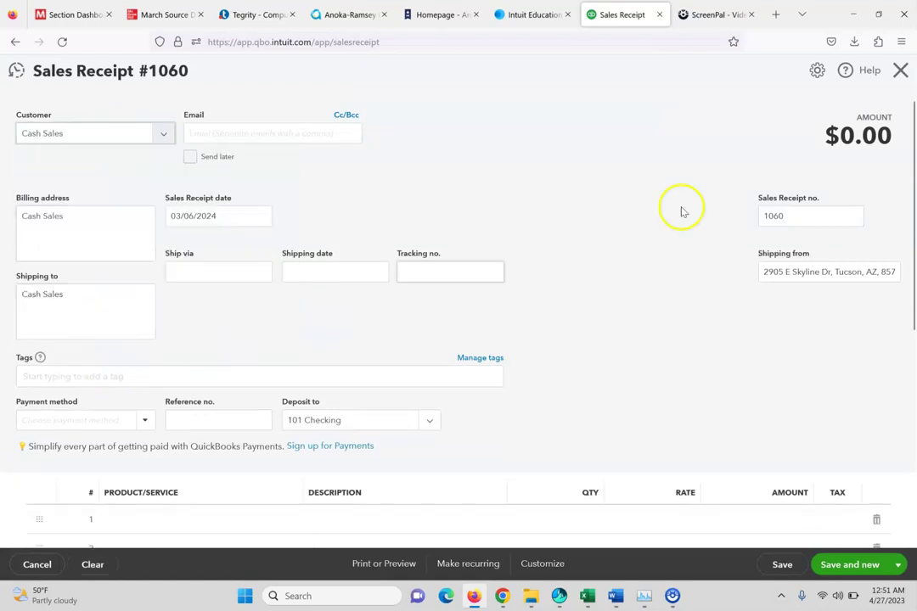
{"action": "scroll", "coordinate": [907, 157], "scroll_direction": "down", "scroll_amount": 5}
{"action": "left_click", "coordinate": [242, 314]}
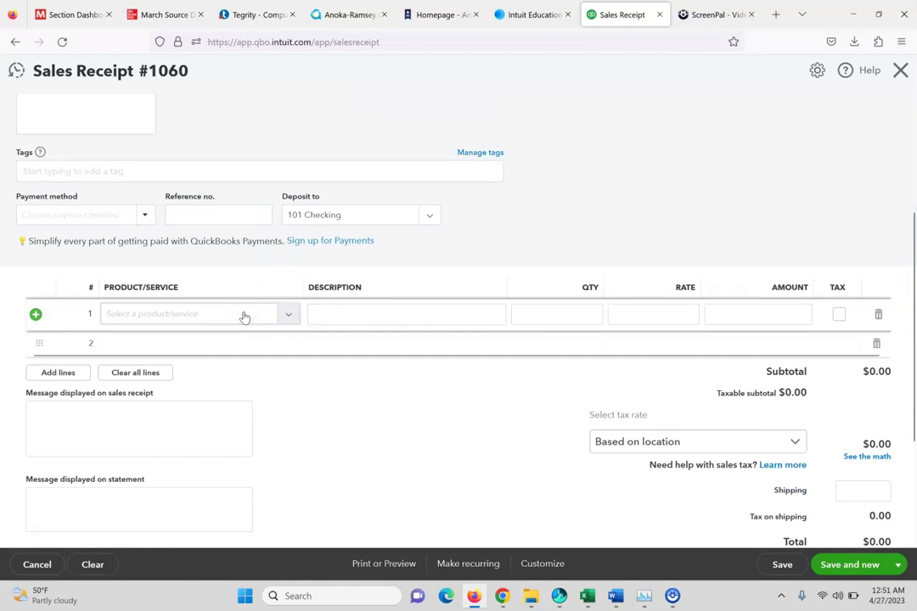
{"action": "left_click", "coordinate": [289, 314]}
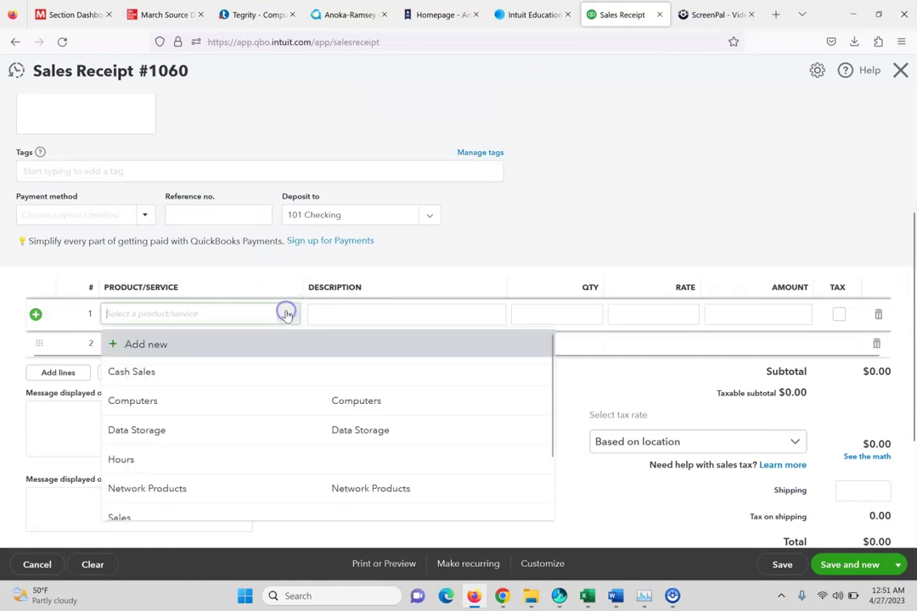
{"action": "left_click", "coordinate": [231, 403]}
Step: Add Data Storage with quantity 5 as the second line and update the sales receipt's tax and total
{"action": "left_click", "coordinate": [196, 346]}
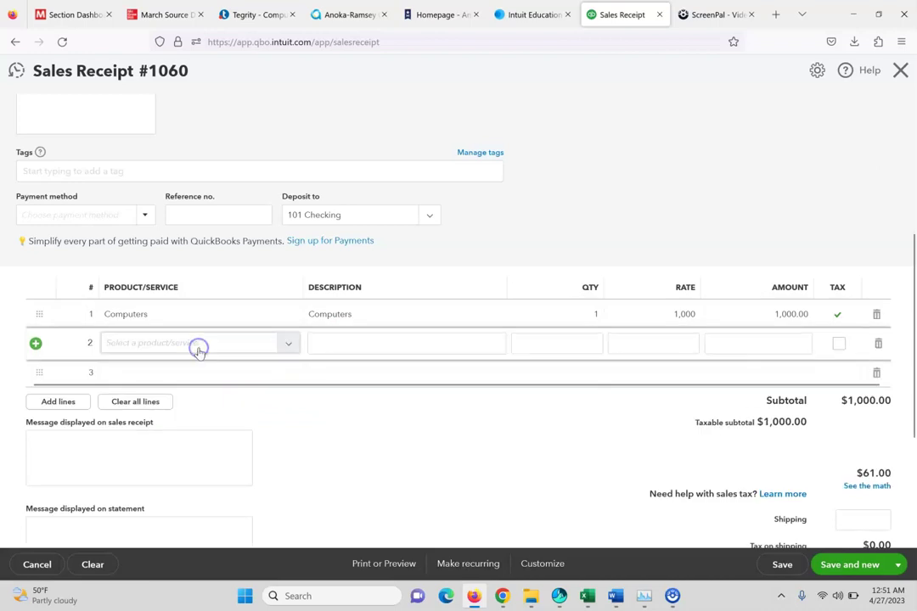
{"action": "left_click", "coordinate": [287, 345]}
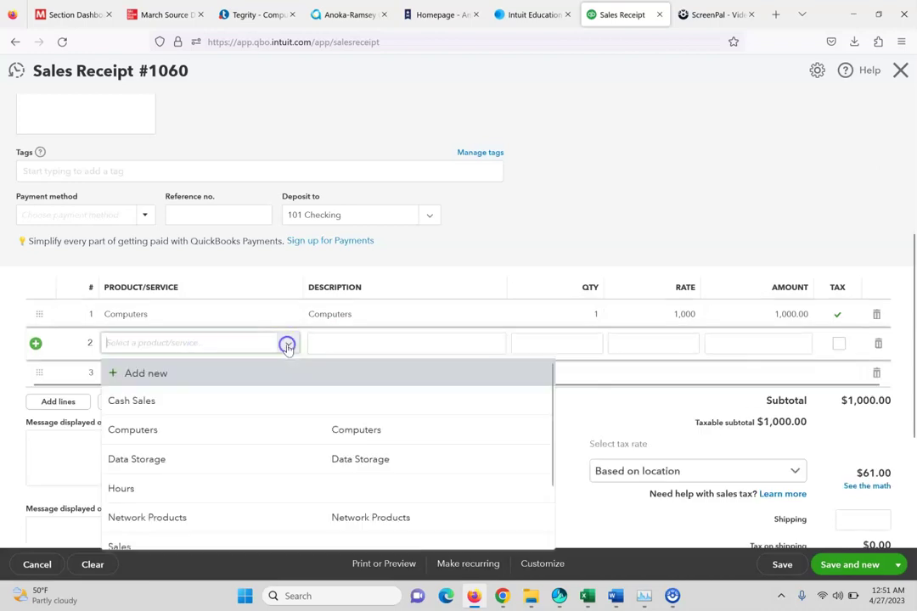
{"action": "left_click", "coordinate": [229, 459]}
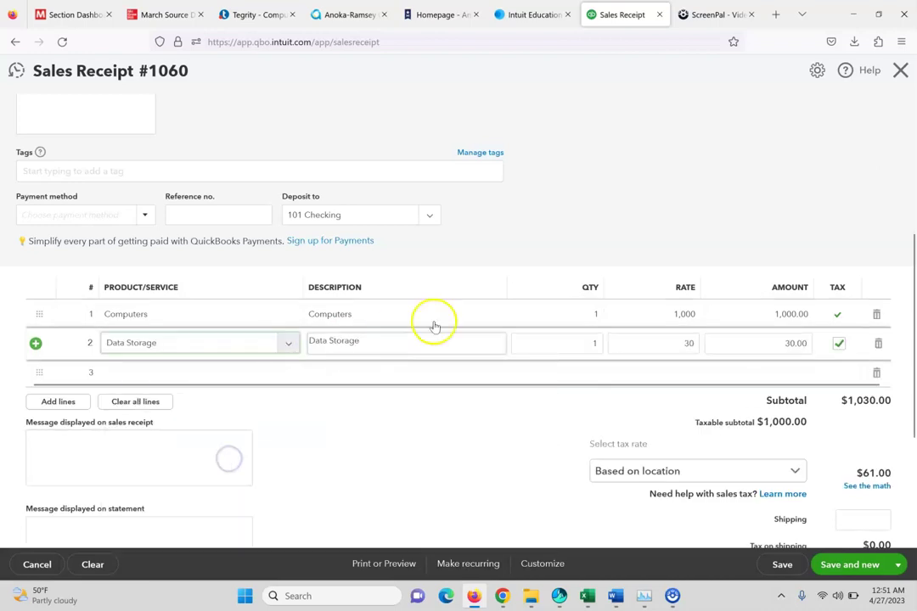
{"action": "left_click", "coordinate": [545, 340]}
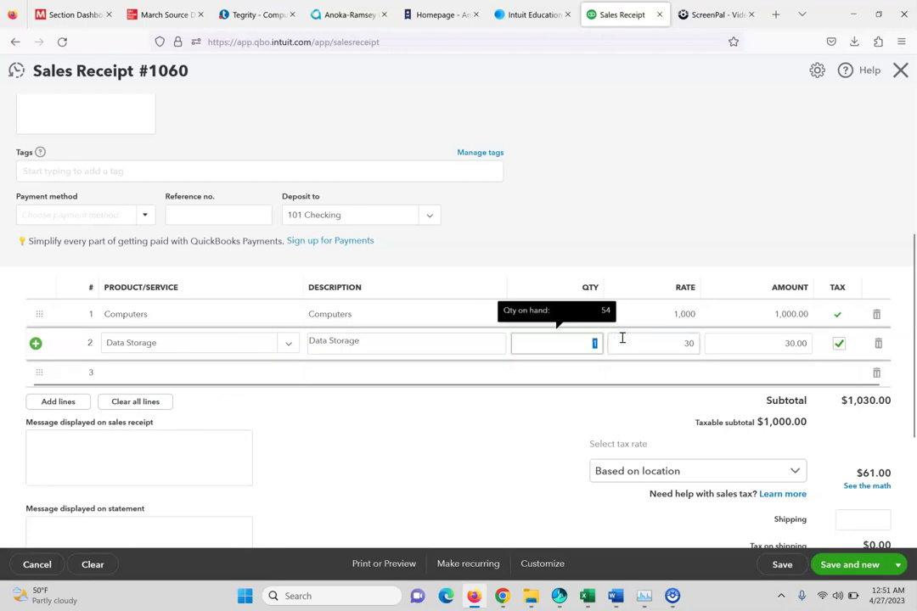
{"action": "left_click", "coordinate": [901, 331]}
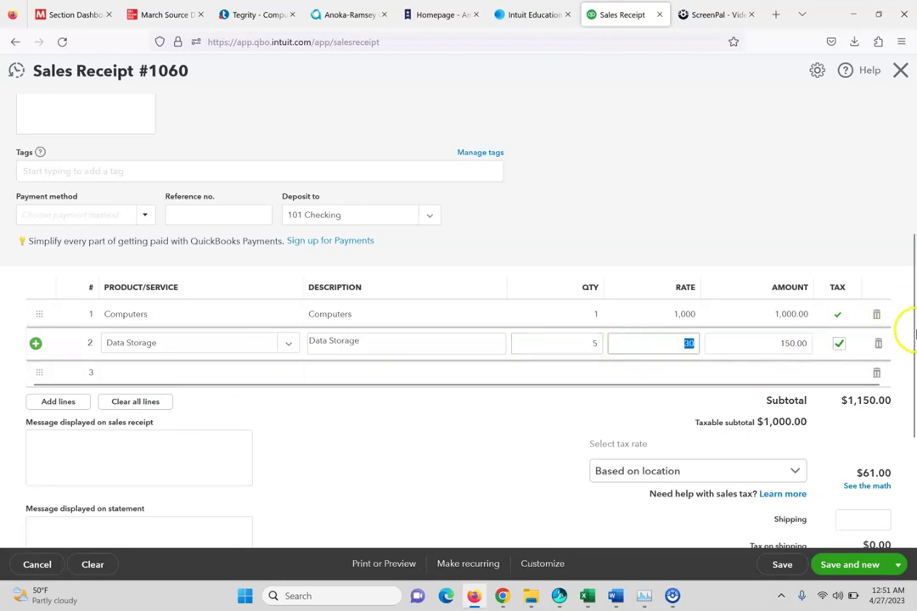
{"action": "scroll", "coordinate": [782, 352], "scroll_direction": "down", "scroll_amount": 3}
{"action": "left_click", "coordinate": [539, 203]}
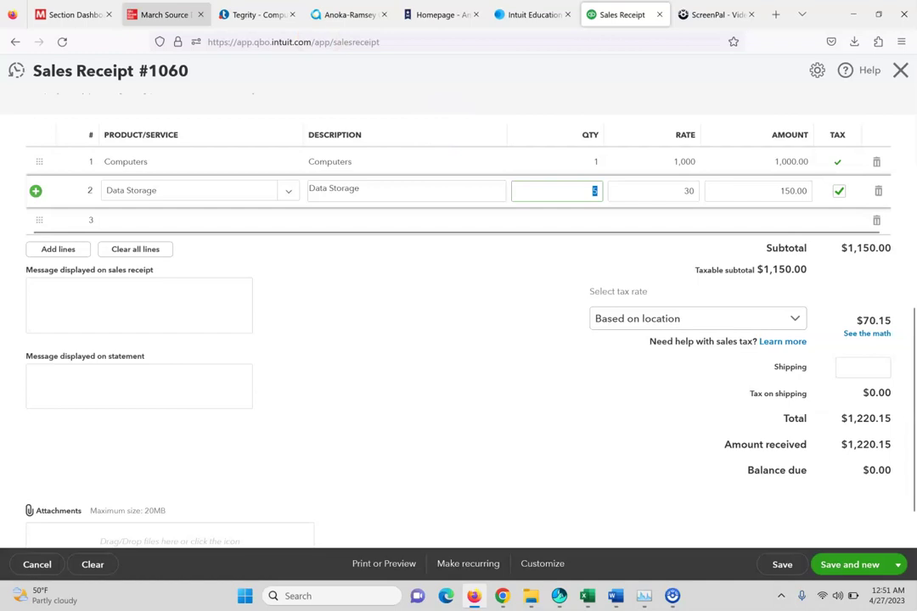
Step: Check receipt 1060 against the e-textbook, reading on to the 3/7 CloudZ Channel bill, and save and close the sales receipt
{"action": "left_click", "coordinate": [154, 12]}
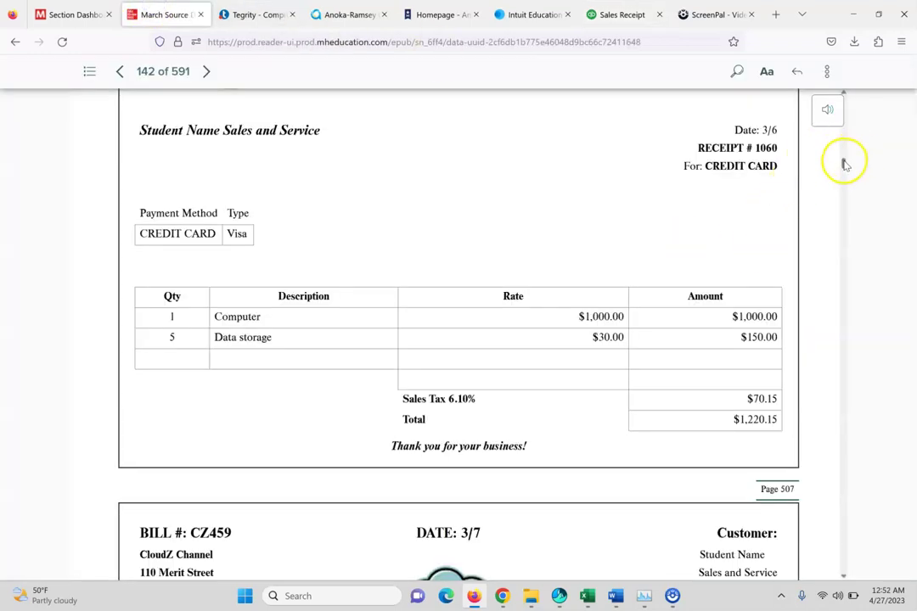
{"action": "scroll", "coordinate": [844, 162], "scroll_direction": "down", "scroll_amount": 5}
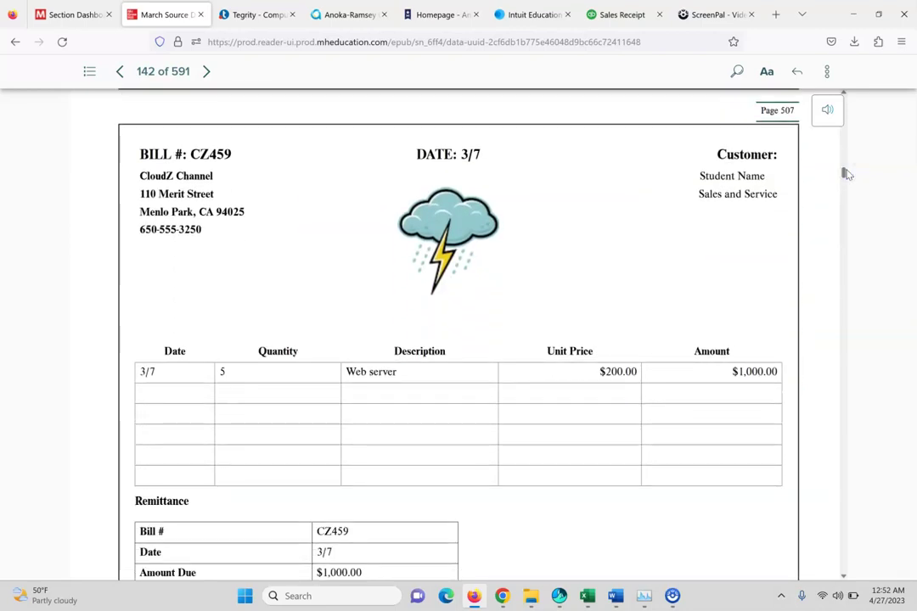
{"action": "left_click", "coordinate": [645, 13]}
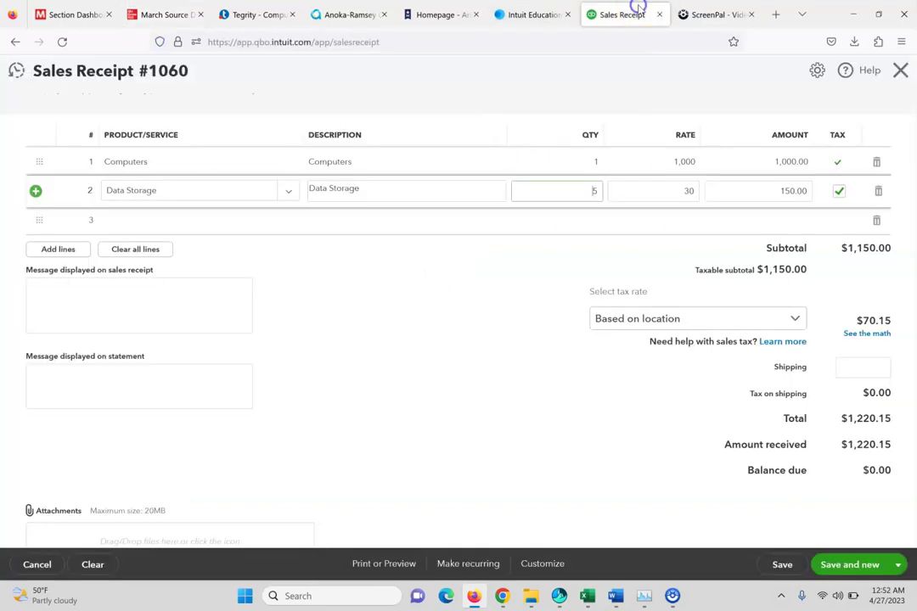
{"action": "left_click", "coordinate": [901, 565]}
{"action": "left_click", "coordinate": [830, 523]}
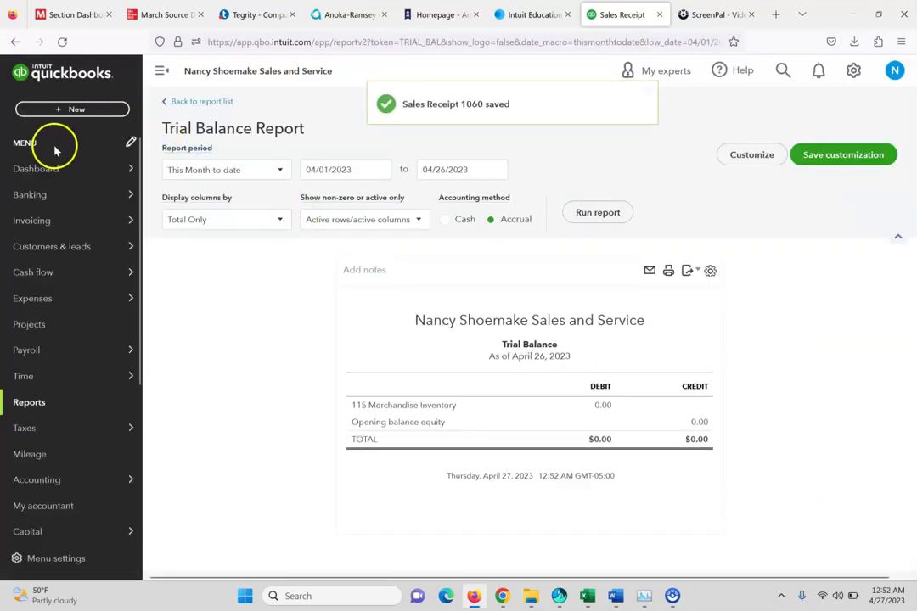
Step: Create a new vendor bill and set its bill date to 03/07/2024
{"action": "left_click", "coordinate": [65, 114]}
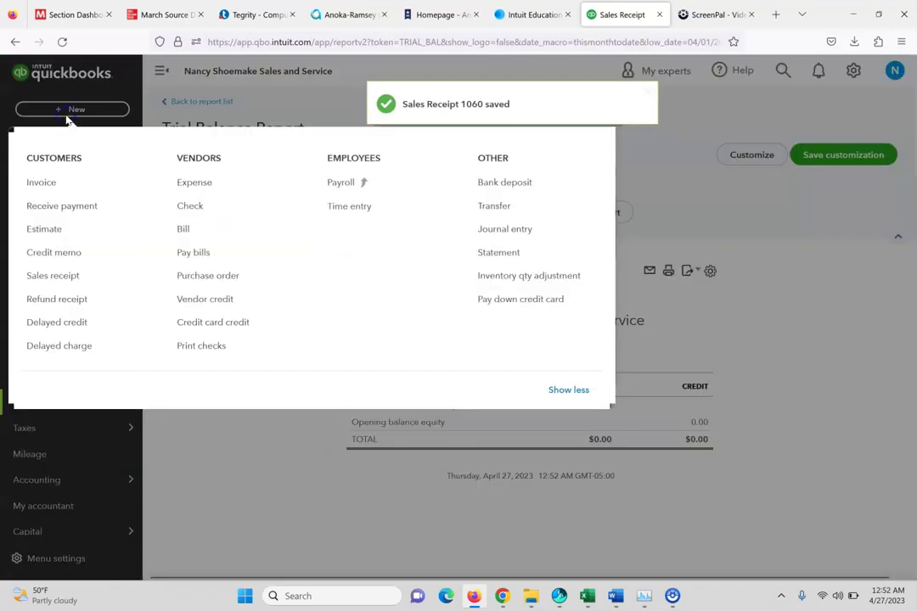
{"action": "left_click", "coordinate": [167, 230]}
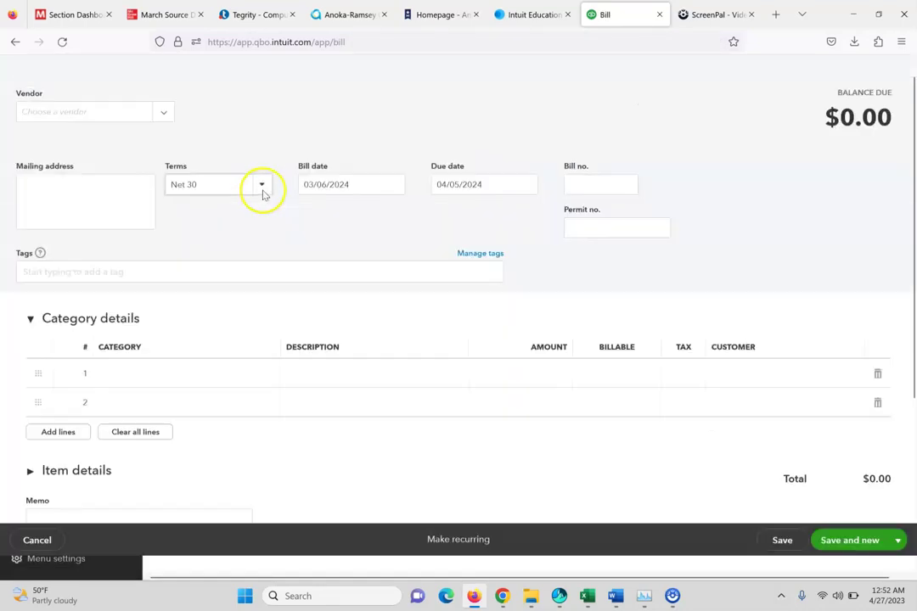
{"action": "left_click", "coordinate": [356, 209]}
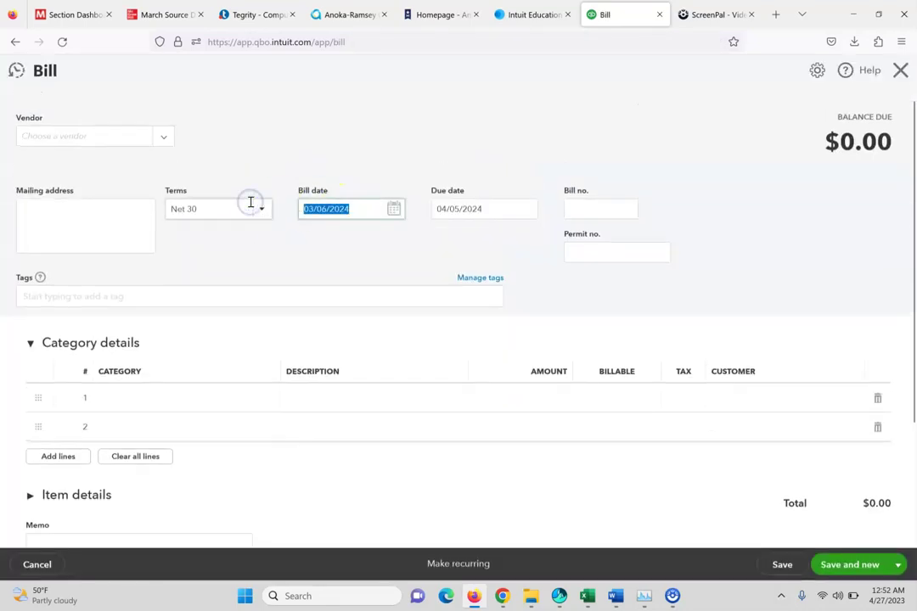
{"action": "type", "text": "03/07/2024"}
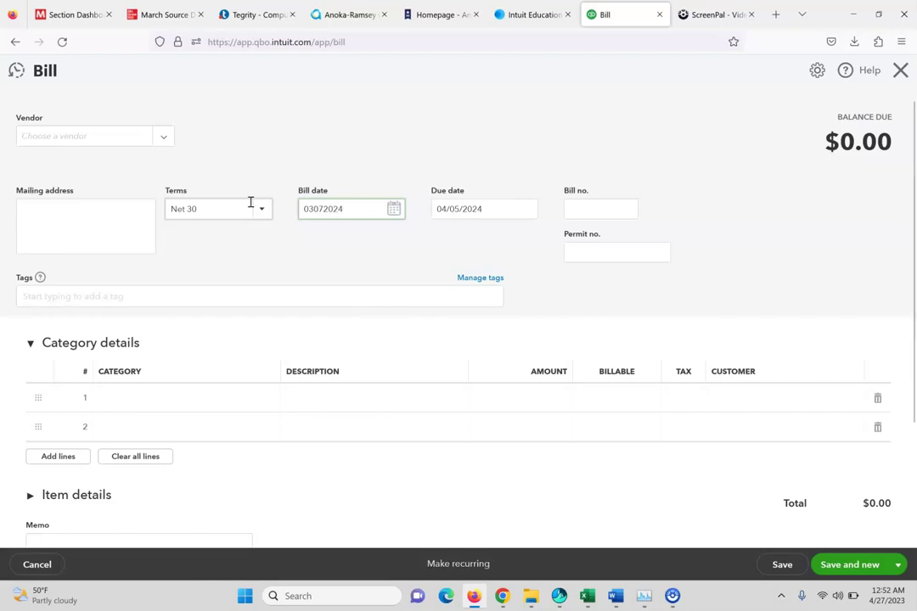
Step: Choose CloudZ Channel as the bill's vendor and accept prefilling the bill from that vendor's last bill
{"action": "left_click", "coordinate": [163, 137]}
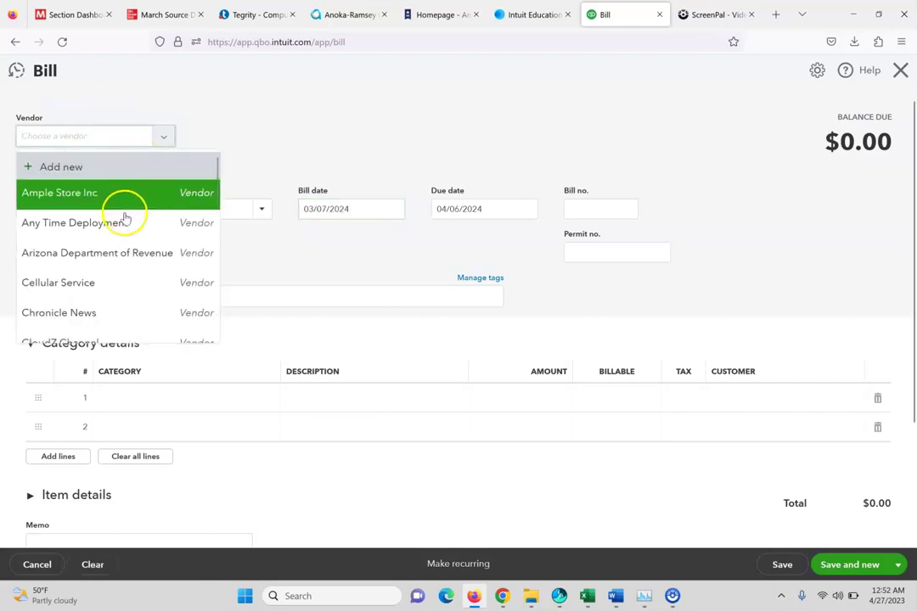
{"action": "key", "text": "Down"}
{"action": "key", "text": "Down"}
{"action": "key", "text": "Down"}
{"action": "key", "text": "Down"}
{"action": "key", "text": "Down"}
{"action": "key", "text": "Down"}
{"action": "key", "text": "Down"}
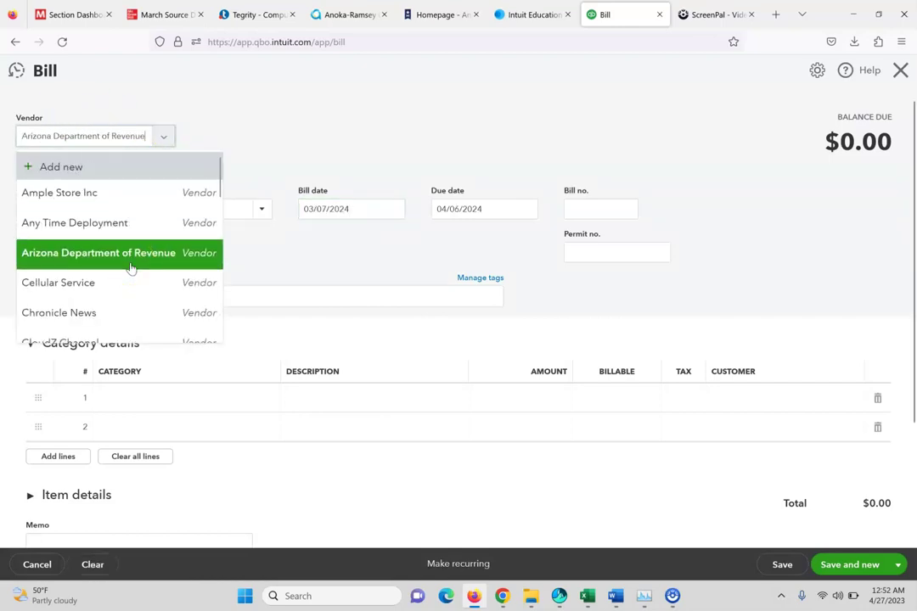
{"action": "left_click", "coordinate": [141, 296]}
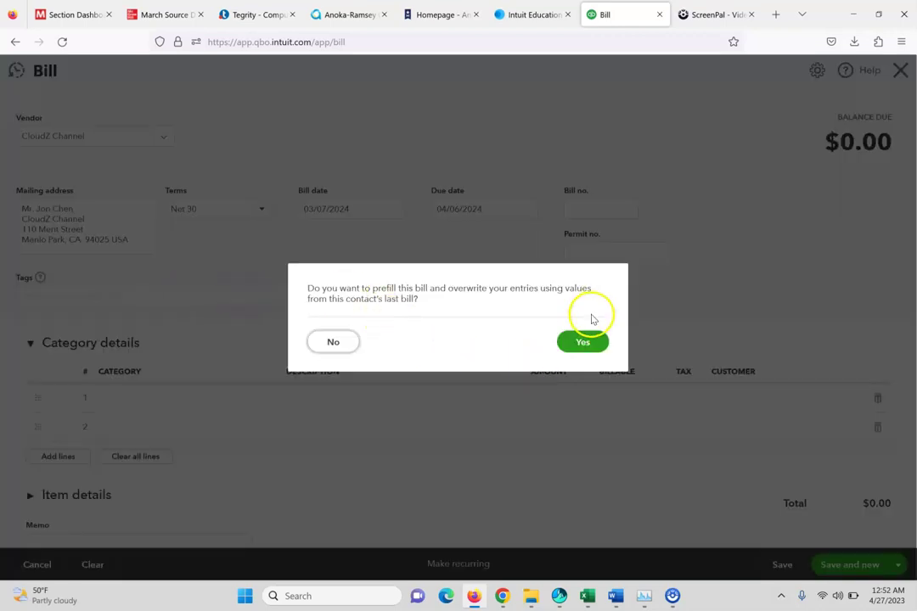
{"action": "left_click", "coordinate": [583, 343]}
Step: Compare the prefilled bill's date, item, quantity and rate with the 3/7 e-textbook bill, and read on to the 3/8 eBiz invoice
{"action": "left_click", "coordinate": [165, 14]}
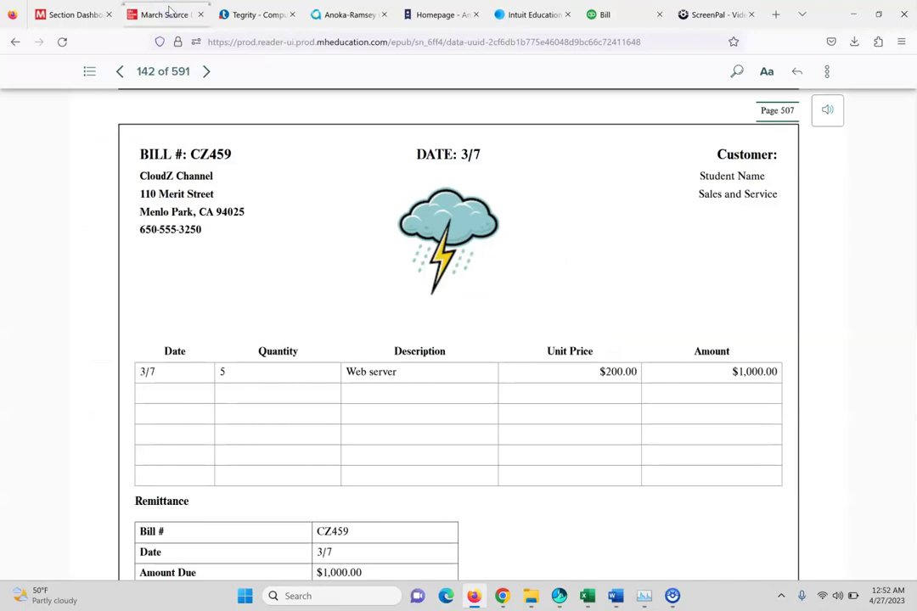
{"action": "left_click", "coordinate": [605, 14]}
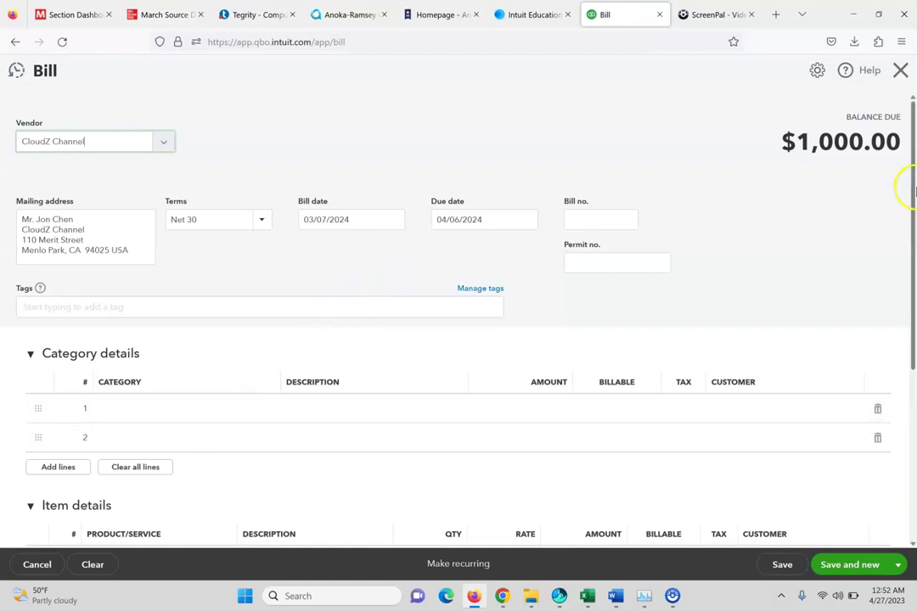
{"action": "scroll", "coordinate": [907, 219], "scroll_direction": "down", "scroll_amount": 3}
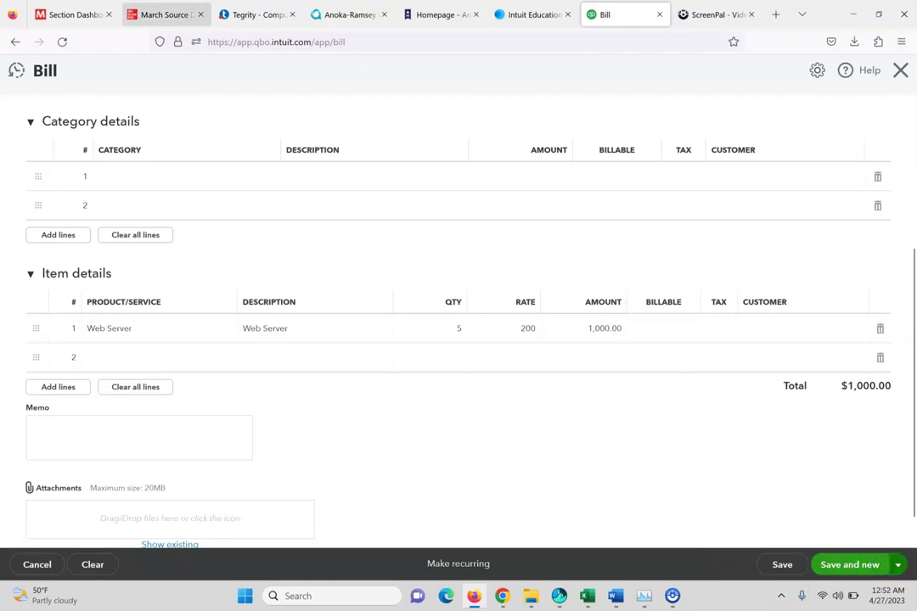
{"action": "left_click", "coordinate": [149, 9]}
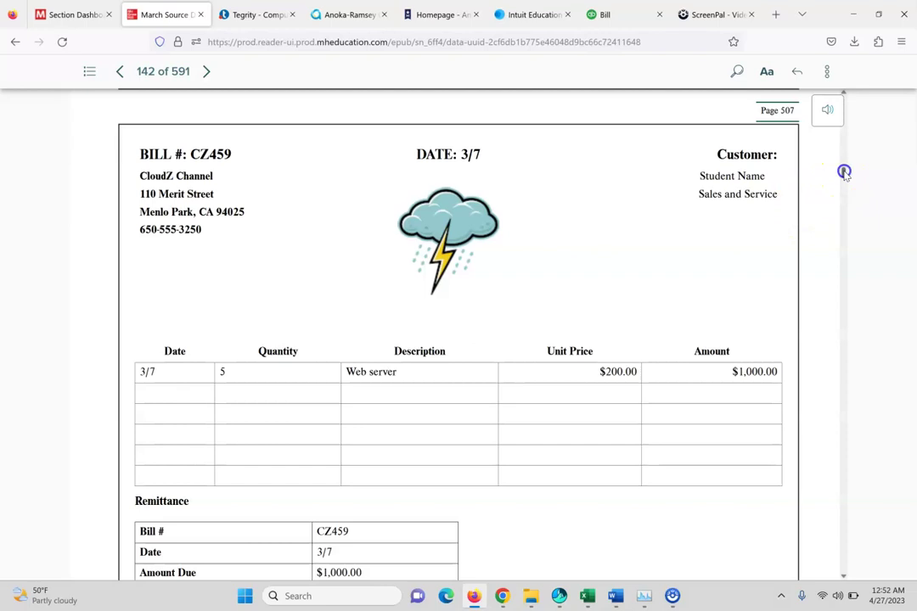
{"action": "scroll", "coordinate": [844, 173], "scroll_direction": "down", "scroll_amount": 8}
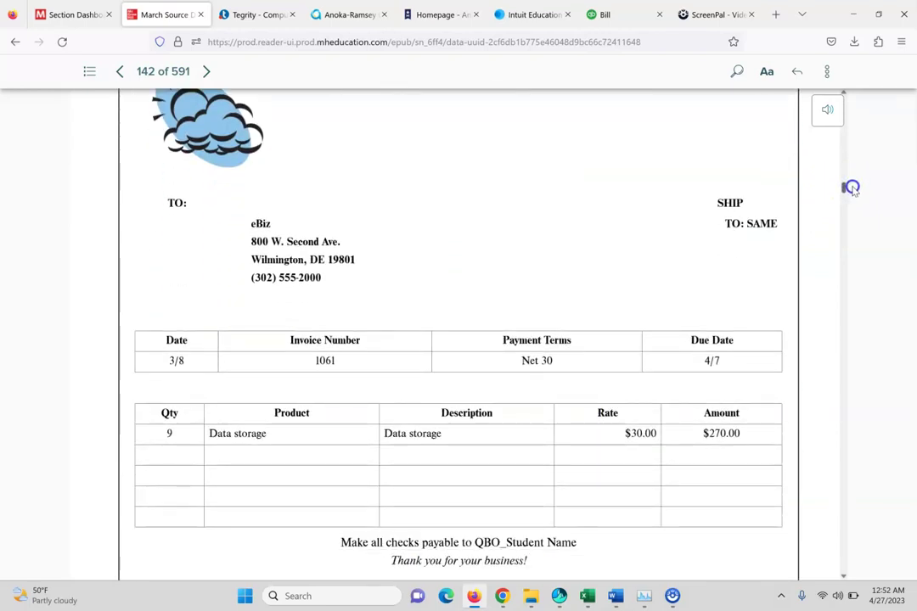
Step: Check the 3/8 eBiz invoice header in the e-textbook, close the blank bill form and create a new customer invoice
{"action": "scroll", "coordinate": [852, 187], "scroll_direction": "up", "scroll_amount": 2}
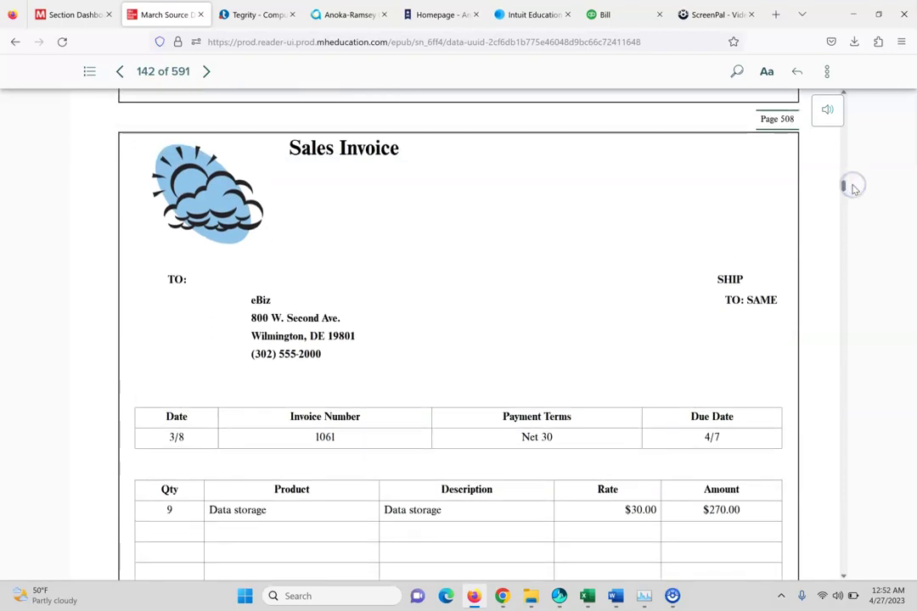
{"action": "key", "text": "ctrl+Tab"}
{"action": "key", "text": "ctrl+Tab"}
{"action": "key", "text": "ctrl+Tab"}
{"action": "key", "text": "ctrl+Tab"}
{"action": "key", "text": "ctrl+Tab"}
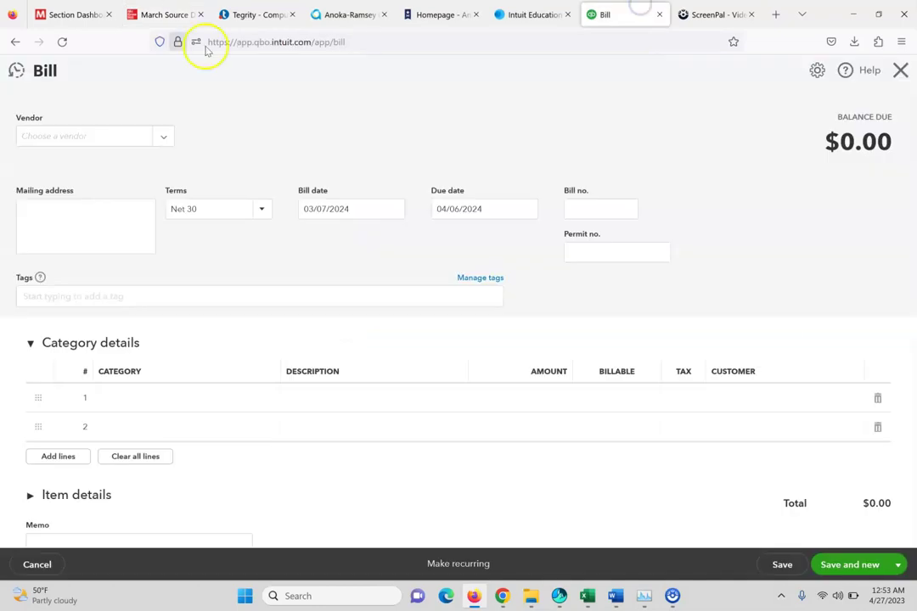
{"action": "left_click", "coordinate": [898, 78]}
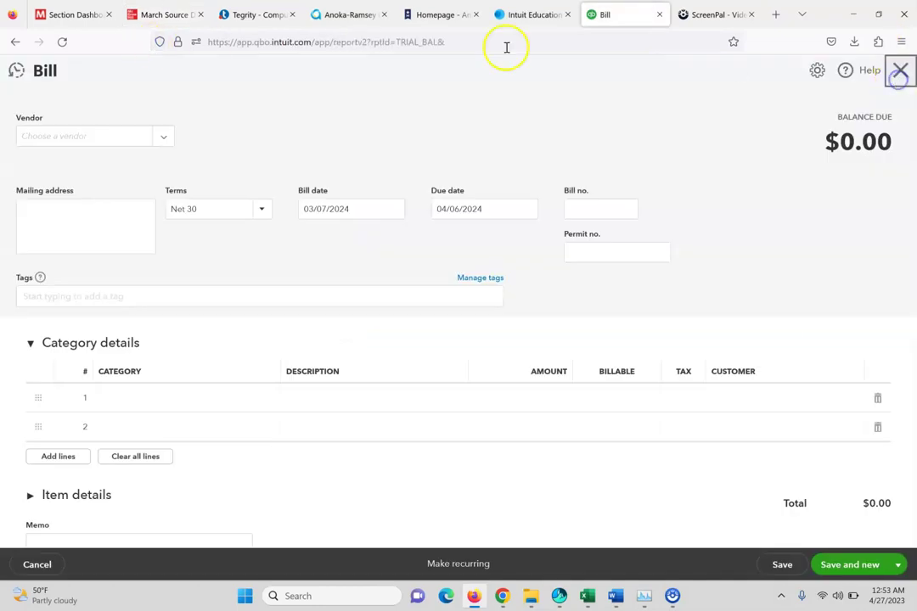
{"action": "left_click", "coordinate": [72, 108]}
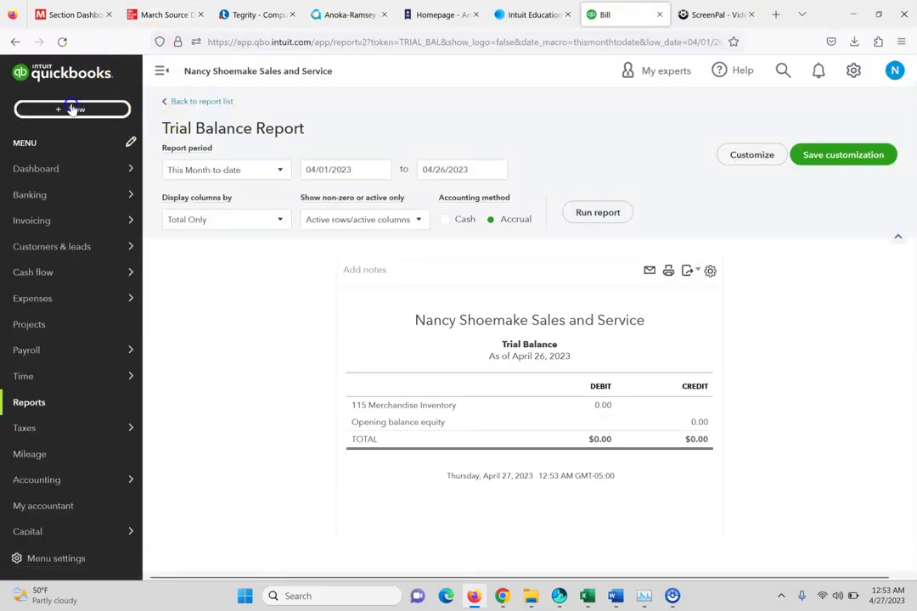
{"action": "left_click", "coordinate": [44, 185]}
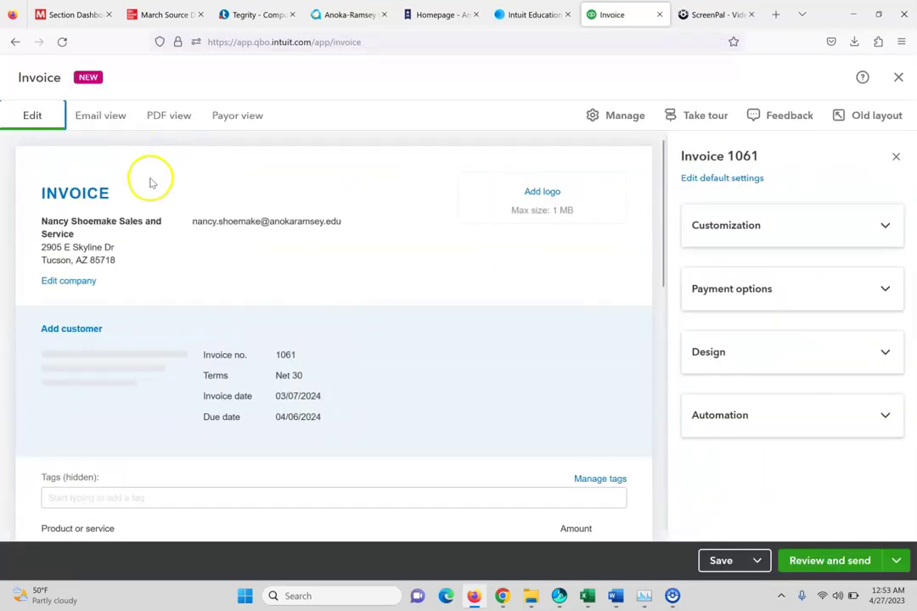
Step: Choose eBiz as the invoice's customer and set the invoice date to 03/08/2024
{"action": "left_click", "coordinate": [76, 330]}
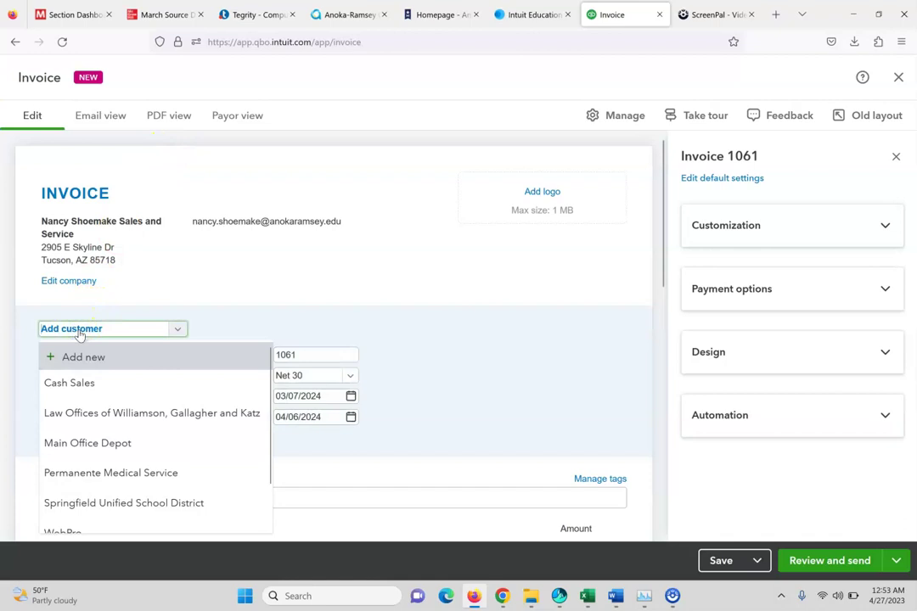
{"action": "left_click_drag", "start_coordinate": [268, 410], "coordinate": [254, 469]}
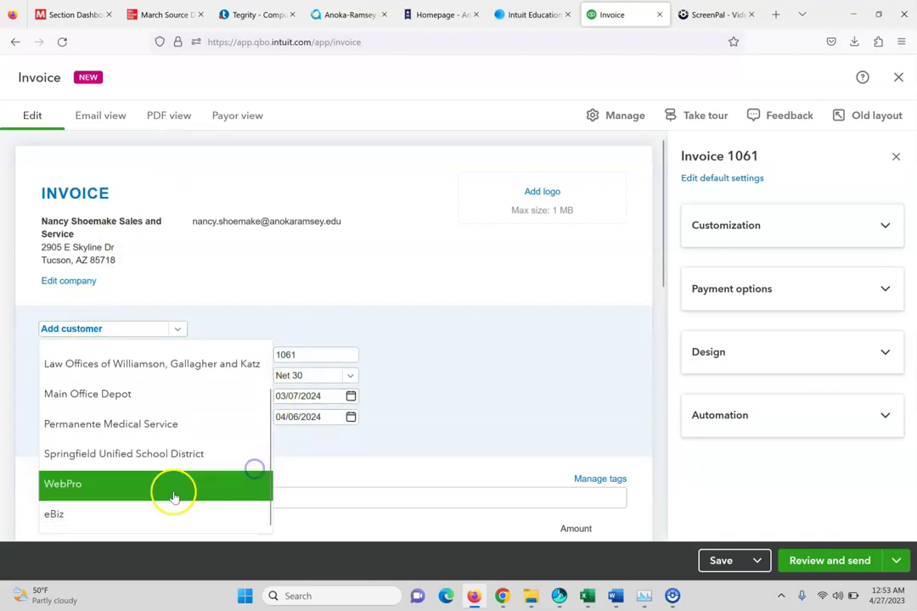
{"action": "left_click", "coordinate": [143, 520]}
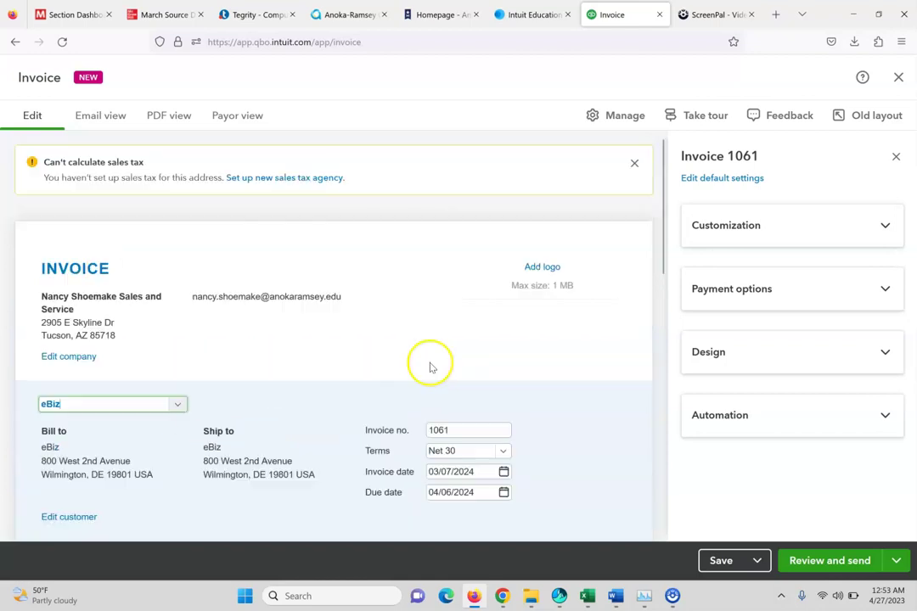
{"action": "left_click", "coordinate": [456, 454]}
{"action": "left_click", "coordinate": [485, 467]}
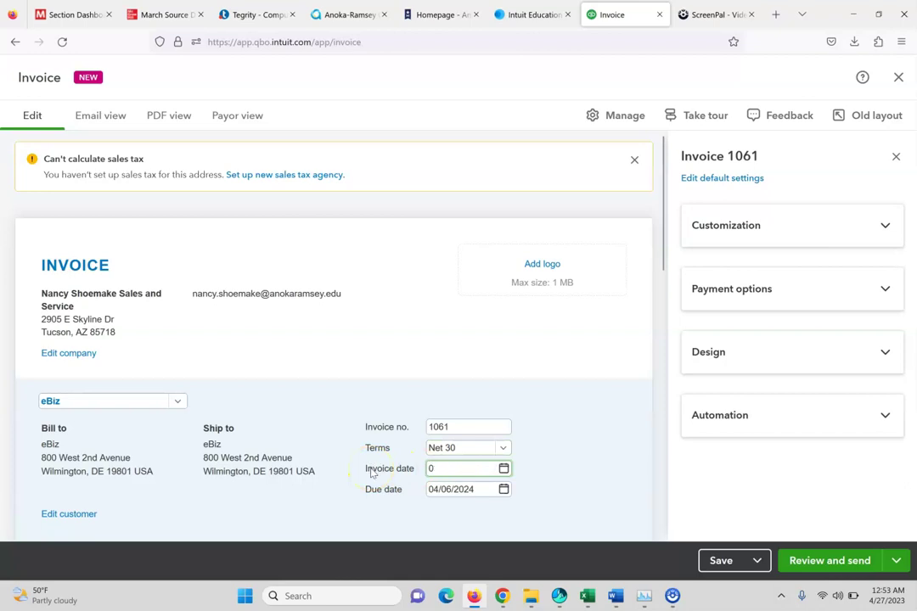
{"action": "left_click", "coordinate": [401, 509]}
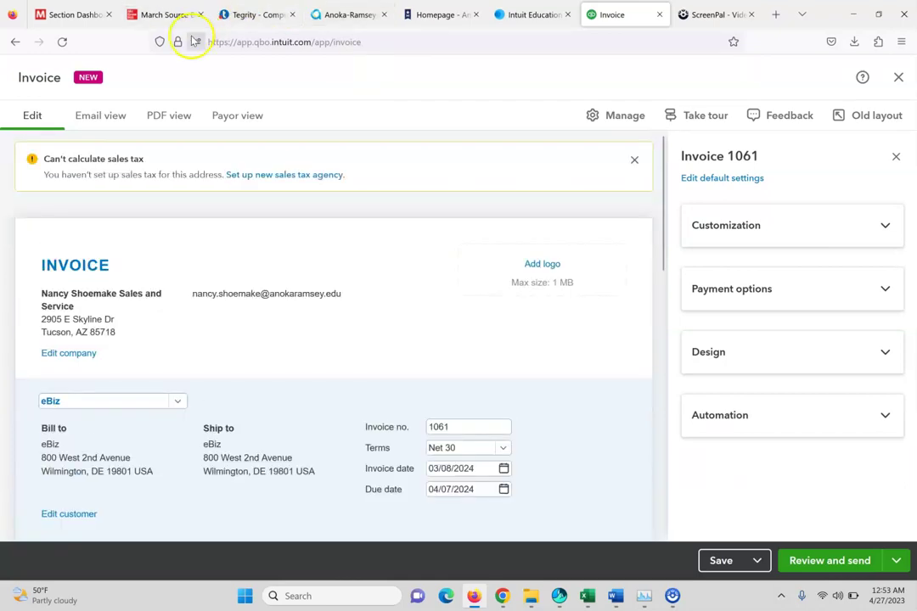
Step: Look up the 3/8 eBiz invoice line in the e-textbook and add Data Storage as the invoice's first product
{"action": "left_click", "coordinate": [164, 14]}
{"action": "left_click", "coordinate": [846, 187]}
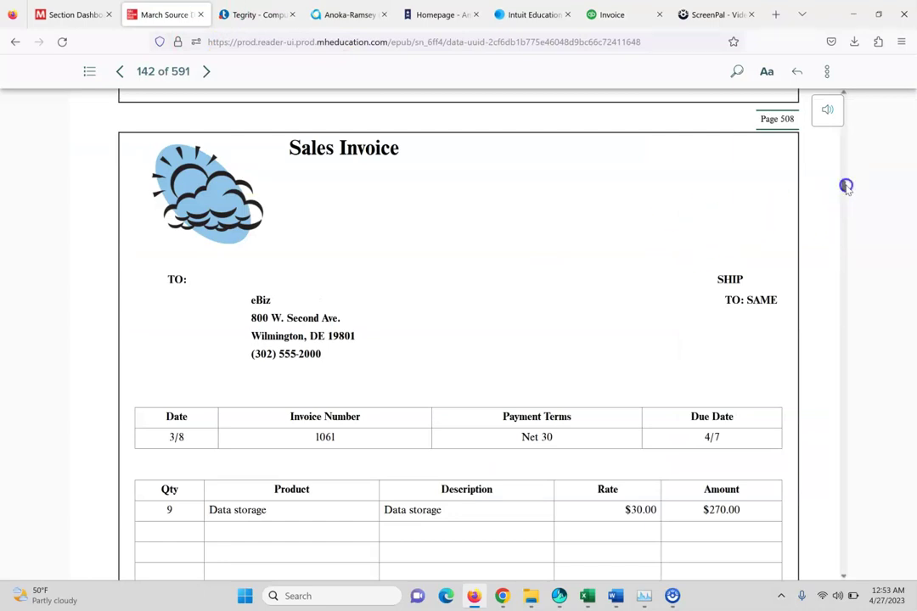
{"action": "scroll", "coordinate": [846, 188], "scroll_direction": "down", "scroll_amount": 3}
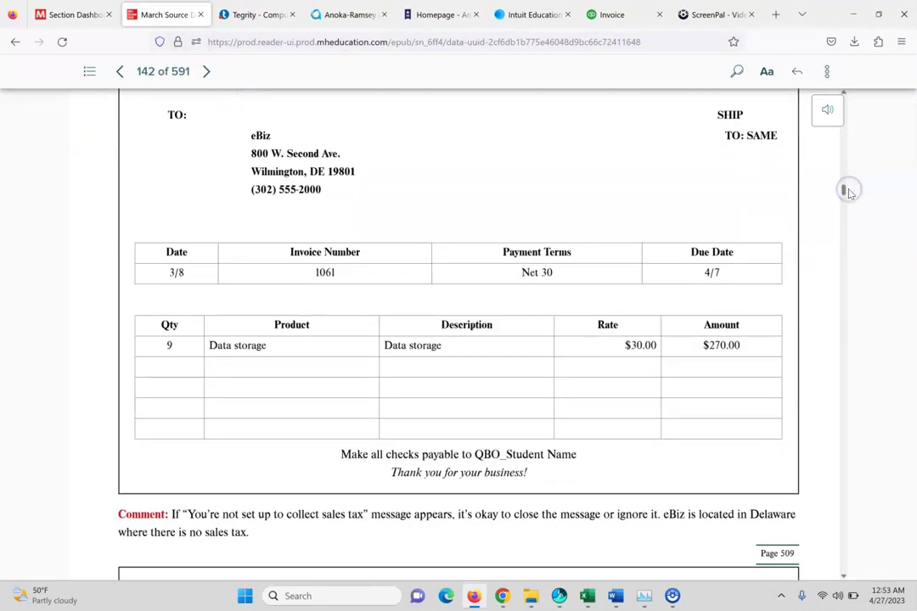
{"action": "left_click_drag", "start_coordinate": [407, 44], "coordinate": [631, 42]}
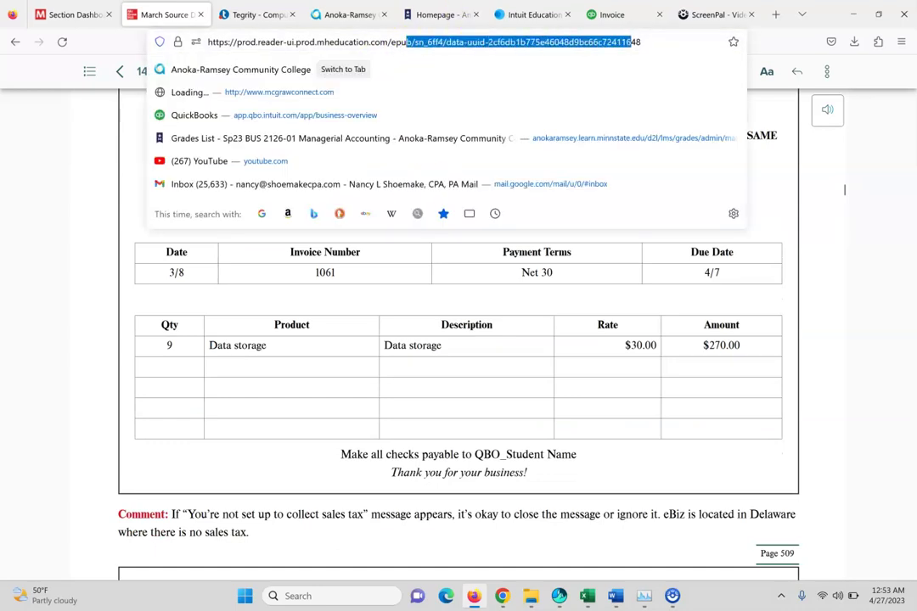
{"action": "left_click", "coordinate": [618, 15]}
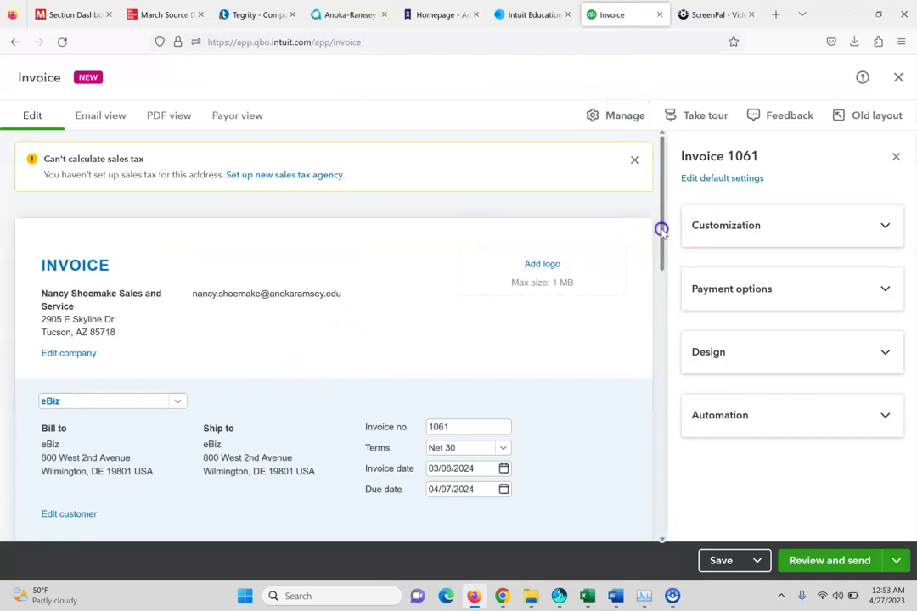
{"action": "left_click_drag", "start_coordinate": [662, 228], "coordinate": [673, 347]}
{"action": "scroll", "coordinate": [673, 346], "scroll_direction": "down", "scroll_amount": 2}
{"action": "left_click", "coordinate": [145, 300]}
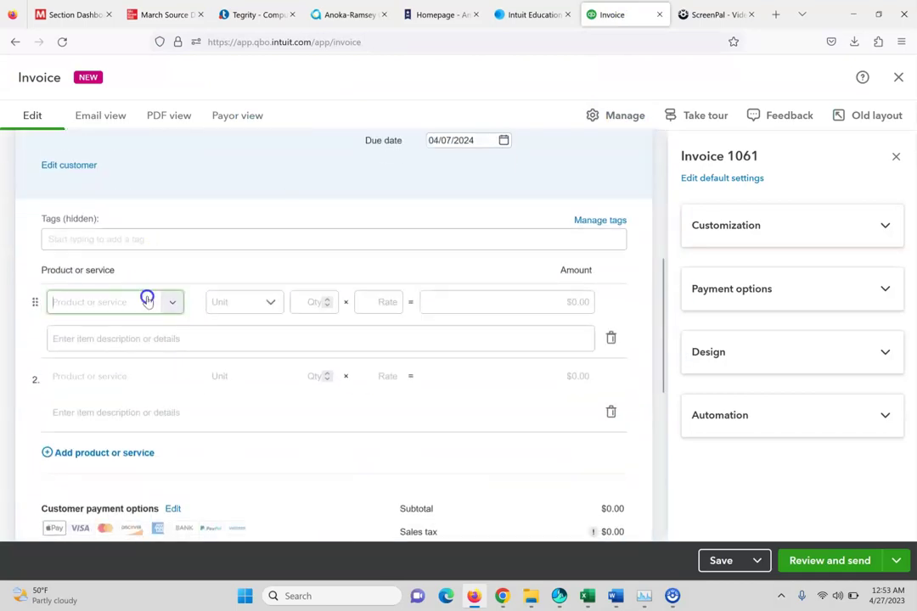
{"action": "left_click", "coordinate": [155, 415]}
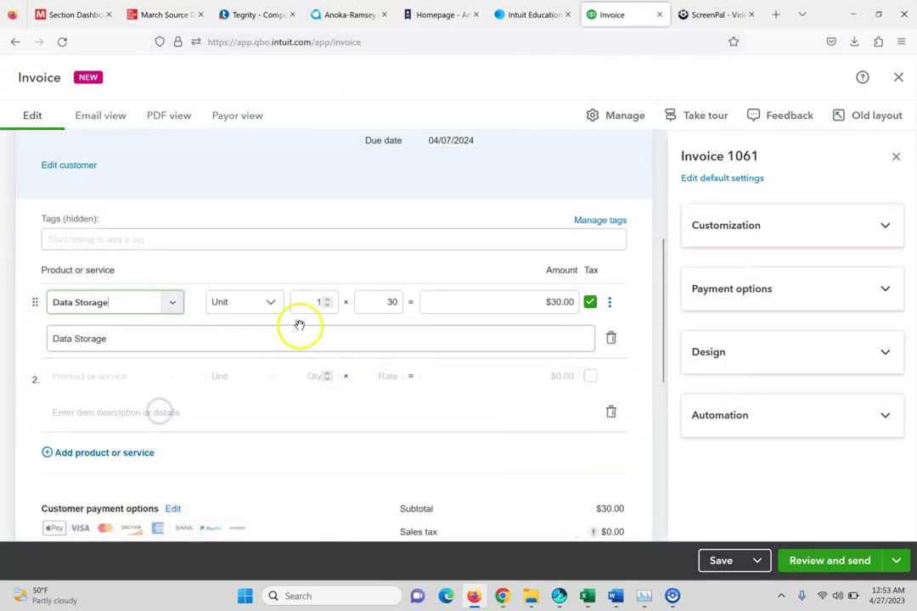
Step: Review the invoice header and set the Data Storage line's quantity to 9
{"action": "scroll", "coordinate": [298, 323], "scroll_direction": "up", "scroll_amount": 5}
{"action": "scroll", "coordinate": [317, 309], "scroll_direction": "up", "scroll_amount": 1}
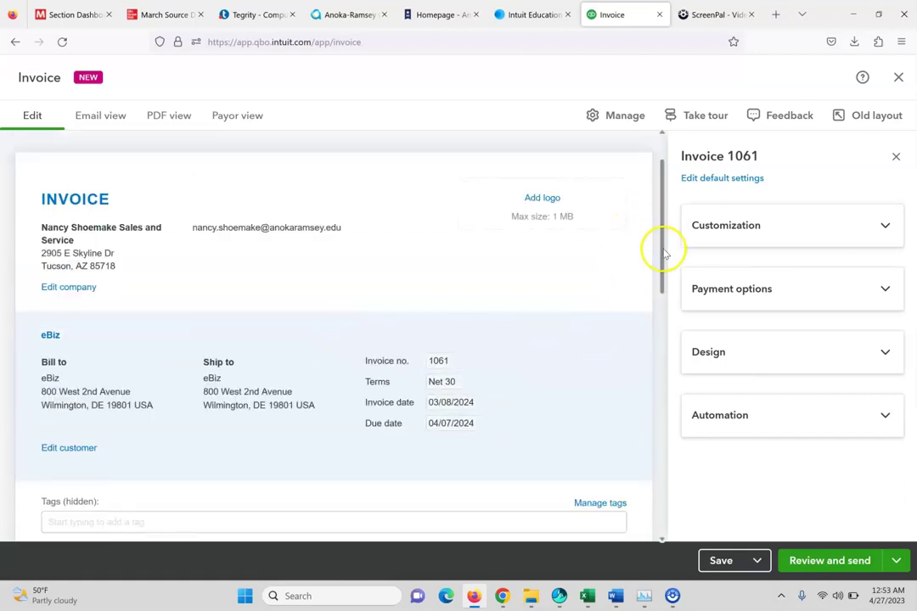
{"action": "left_click_drag", "start_coordinate": [663, 282], "coordinate": [659, 371]}
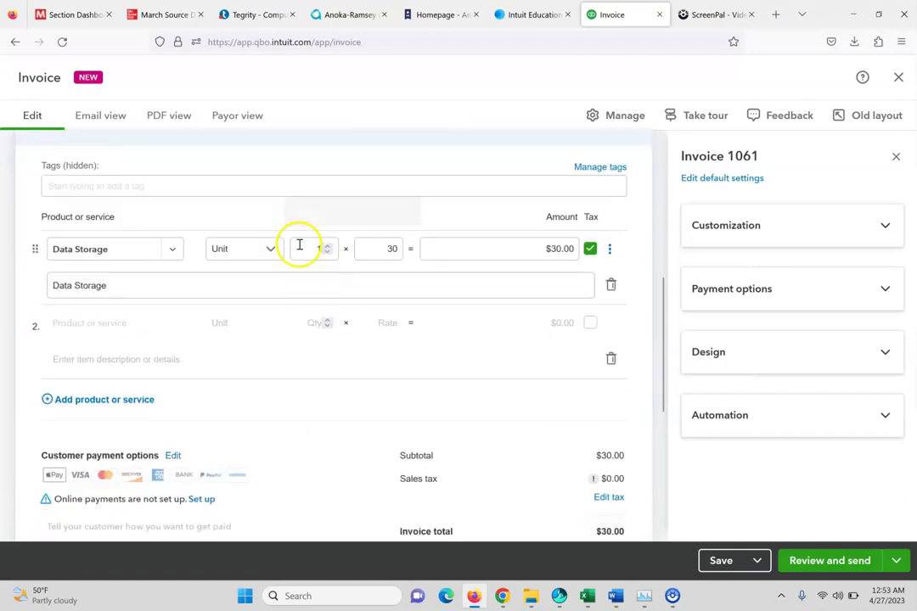
{"action": "left_click", "coordinate": [316, 247]}
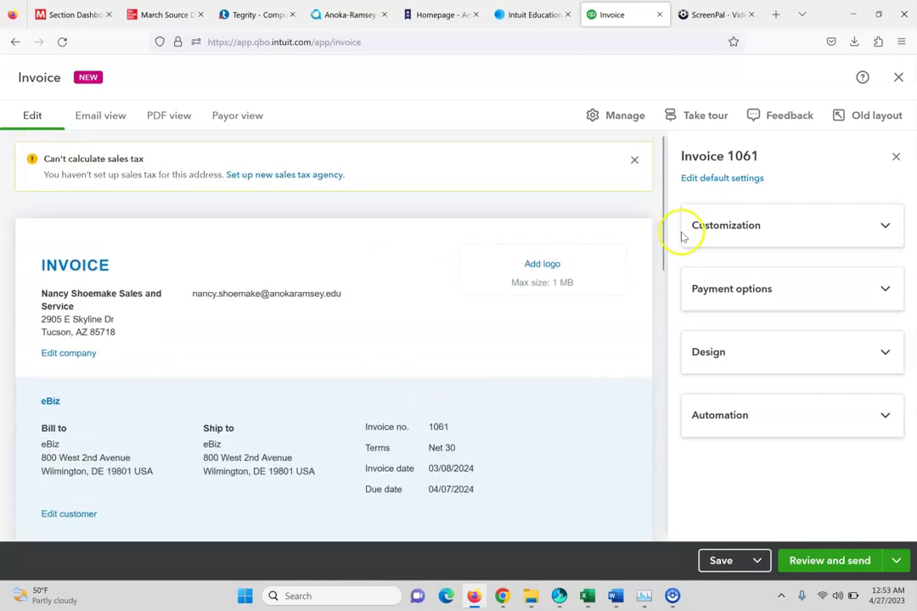
Step: Check the invoice total against the e-textbook, reading on to the 3/8 vendor payments memo, and save and close the invoice
{"action": "left_click_drag", "start_coordinate": [661, 245], "coordinate": [663, 432]}
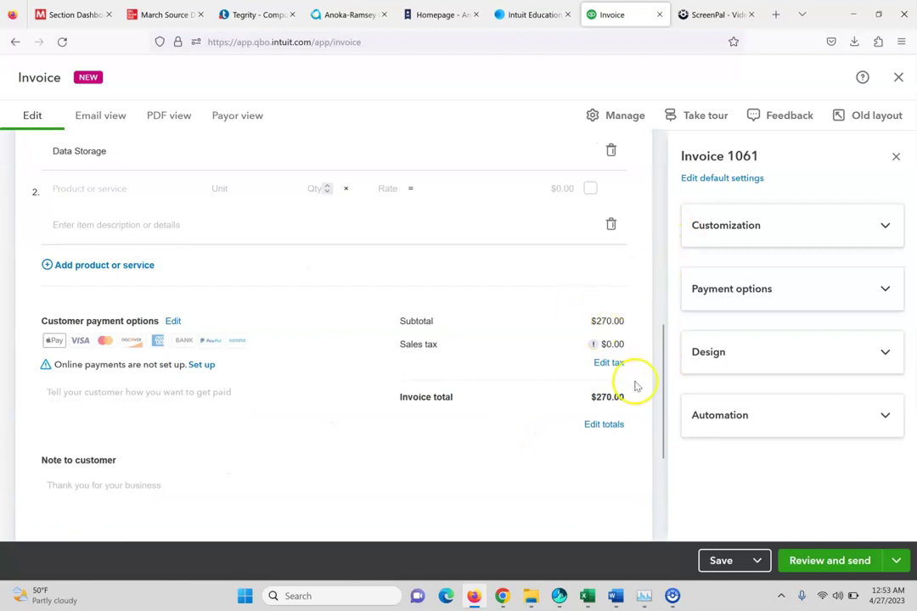
{"action": "left_click_drag", "start_coordinate": [661, 403], "coordinate": [673, 465]}
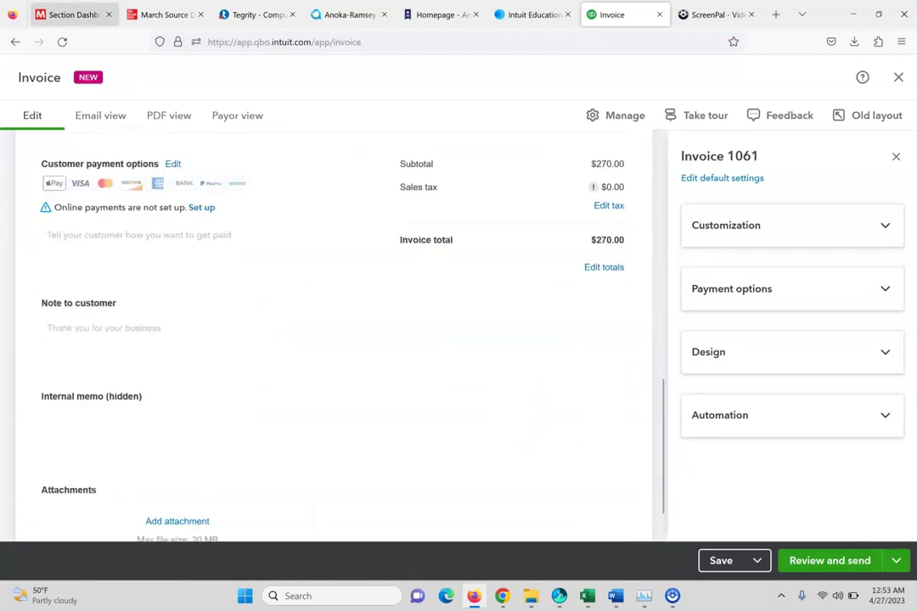
{"action": "left_click", "coordinate": [155, 17]}
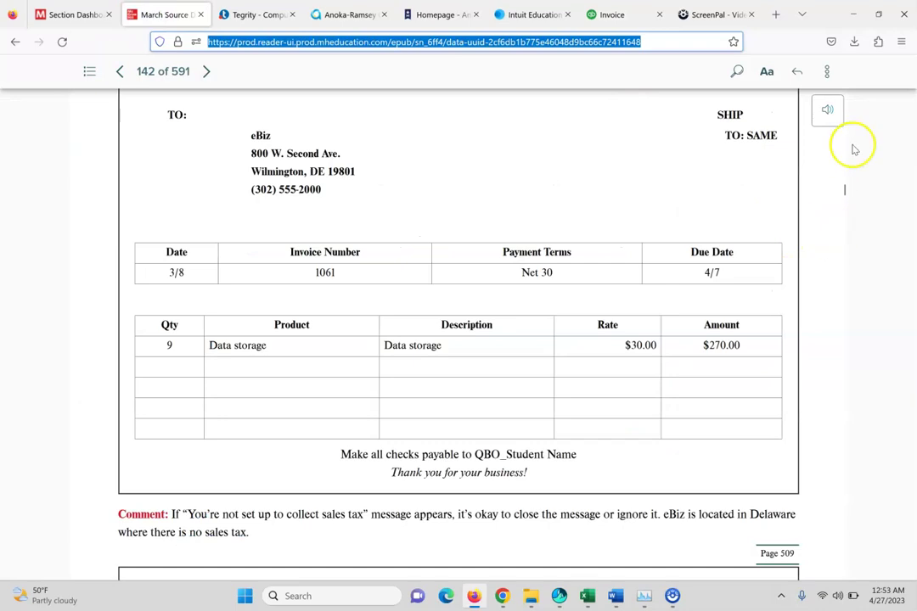
{"action": "left_click_drag", "start_coordinate": [843, 190], "coordinate": [846, 200]}
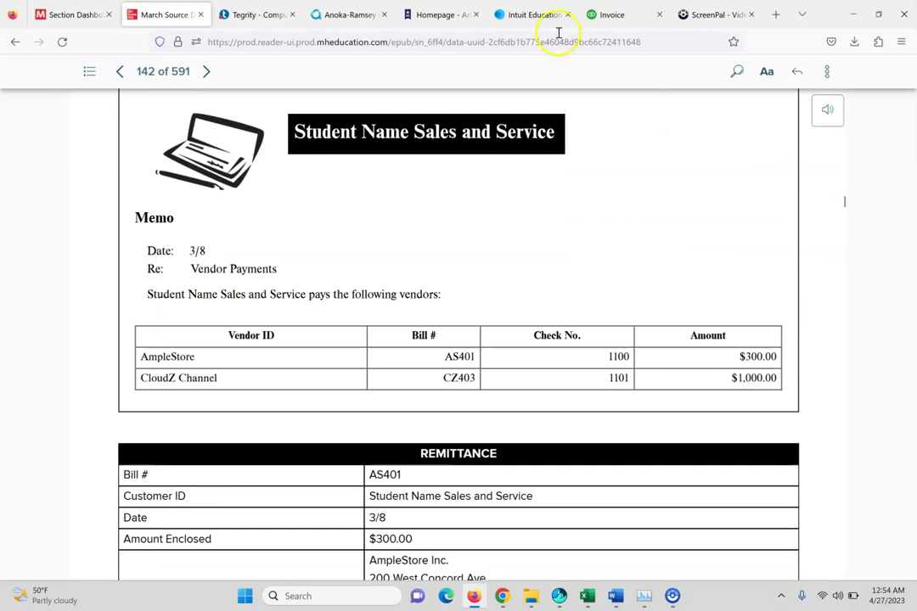
{"action": "left_click", "coordinate": [650, 12]}
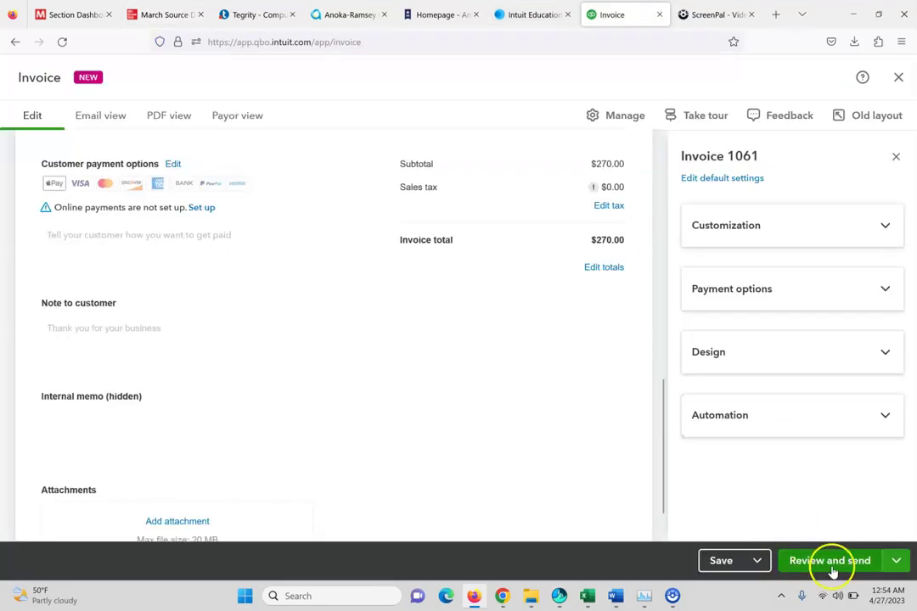
{"action": "left_click", "coordinate": [757, 562]}
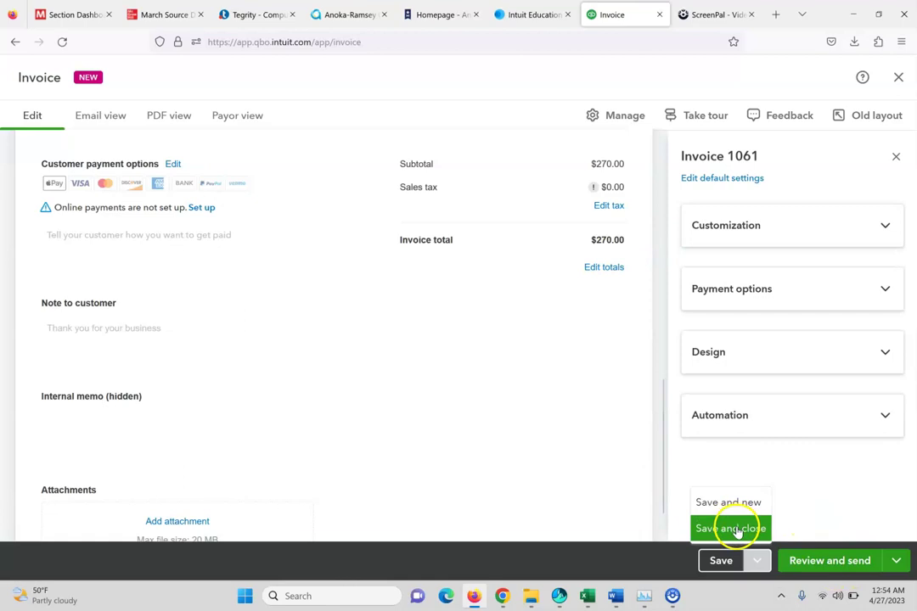
{"action": "left_click", "coordinate": [751, 530]}
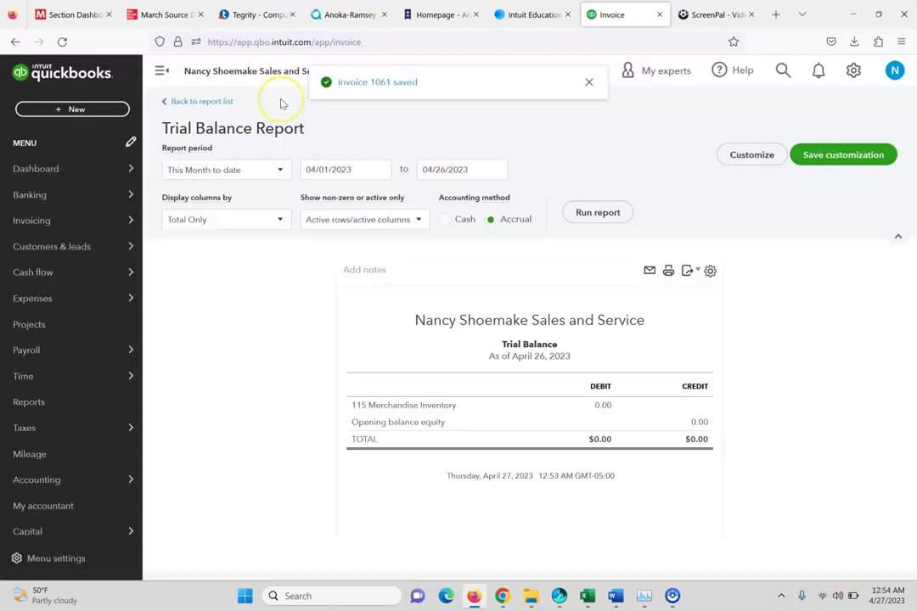
Step: Create a new check for the first payment in the 3/8 memo and choose Ample Store Inc as its payee
{"action": "left_click", "coordinate": [78, 109]}
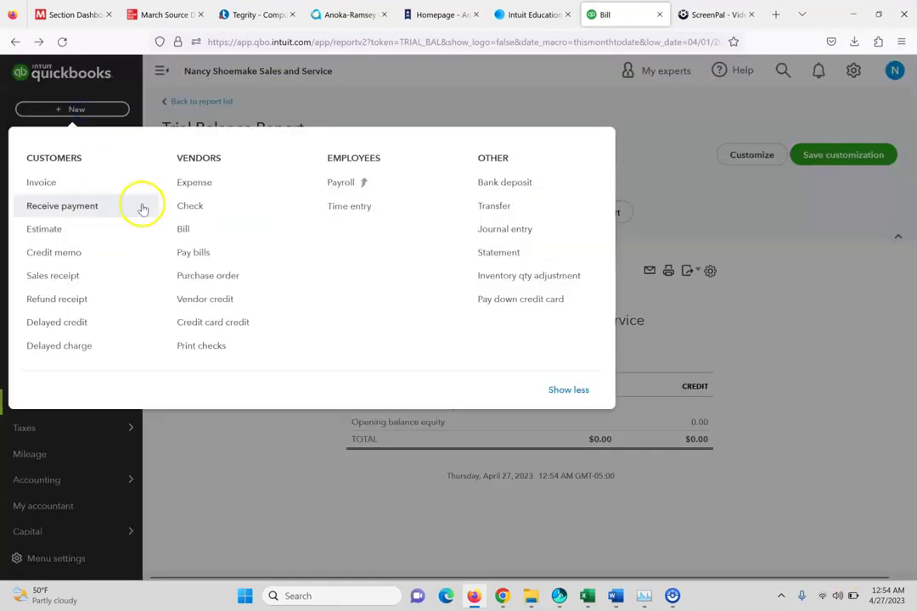
{"action": "left_click", "coordinate": [191, 206]}
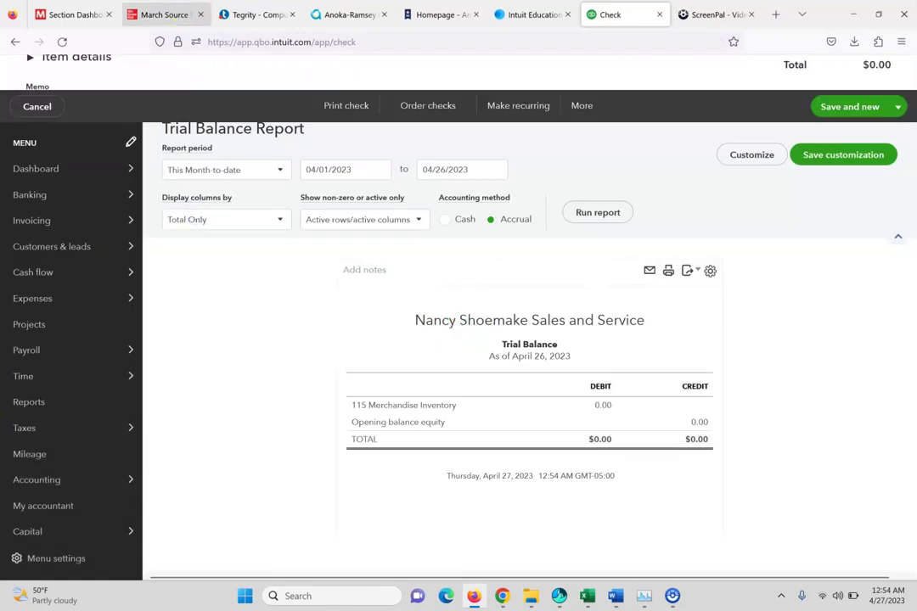
{"action": "left_click", "coordinate": [174, 9]}
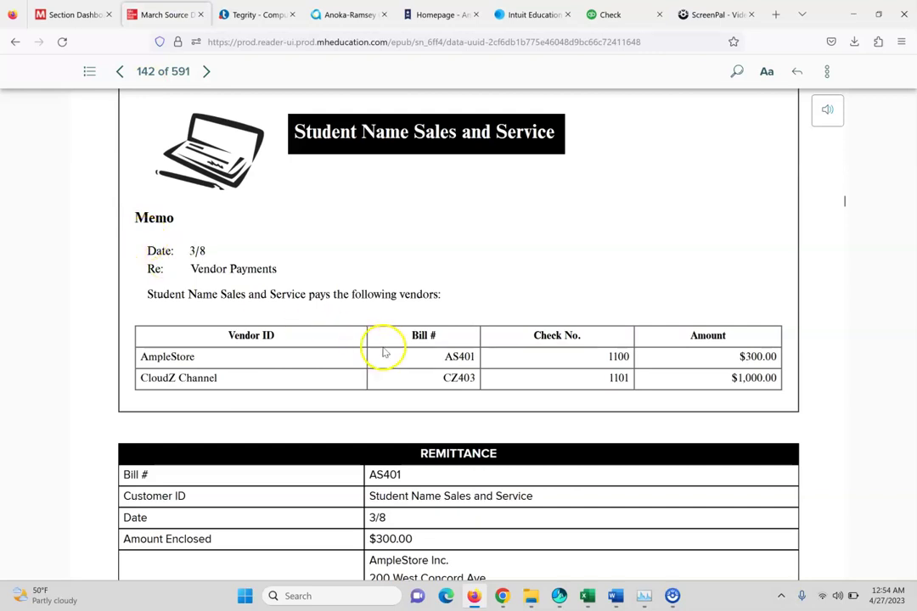
{"action": "left_click", "coordinate": [610, 10]}
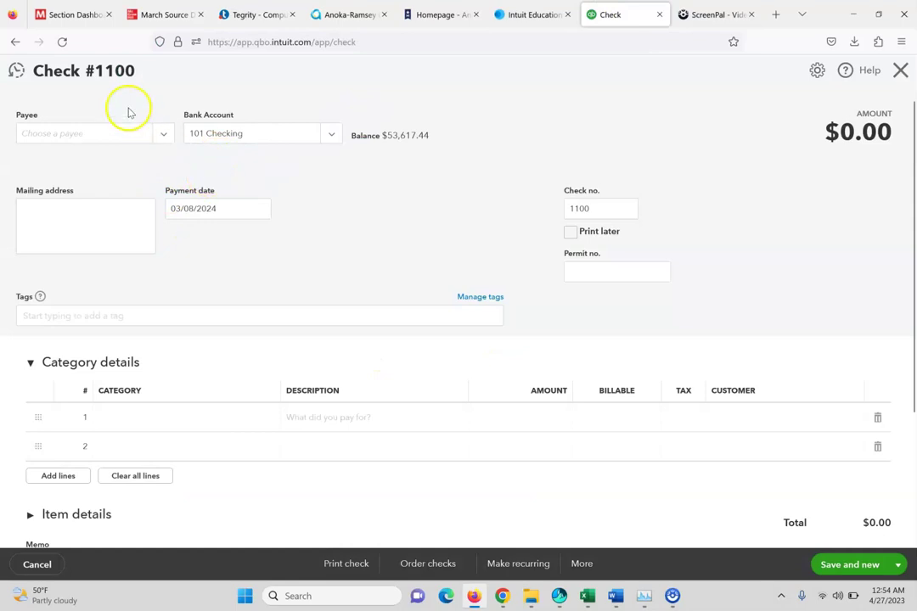
{"action": "left_click", "coordinate": [165, 134]}
{"action": "left_click", "coordinate": [136, 190]}
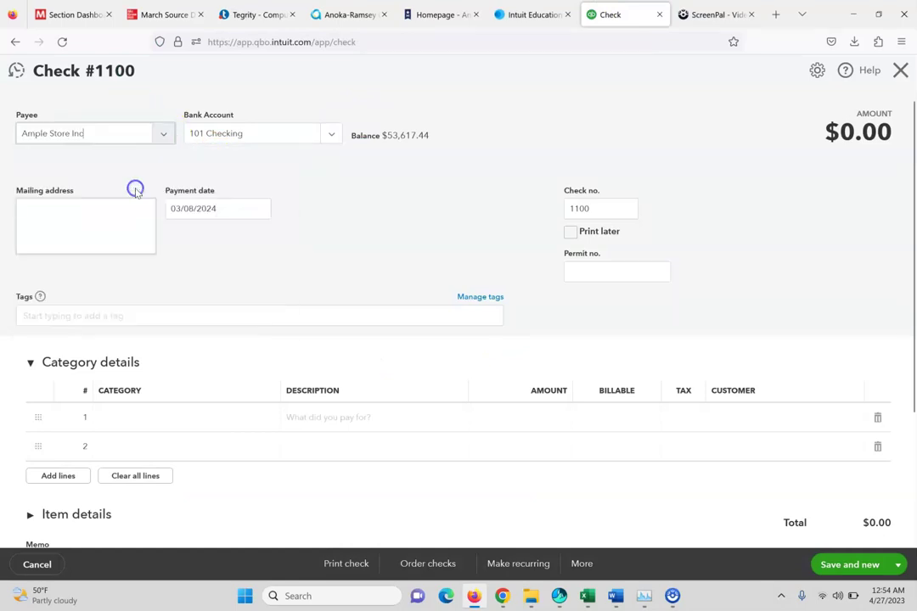
Step: Add outstanding bill AS401 to check 1100 and compare the payment with the e-textbook's 3/8 vendor payments memo
{"action": "left_click", "coordinate": [174, 12]}
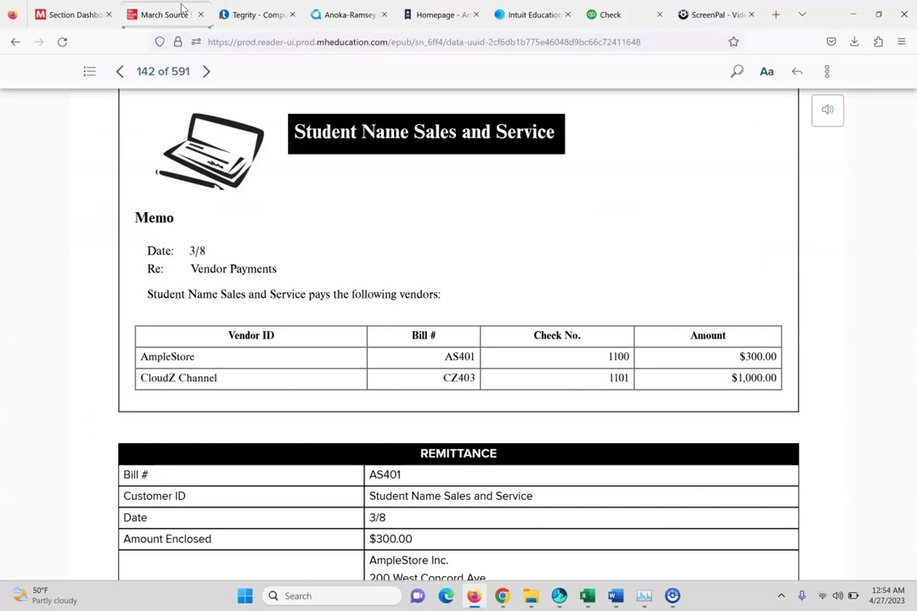
{"action": "left_click", "coordinate": [619, 12]}
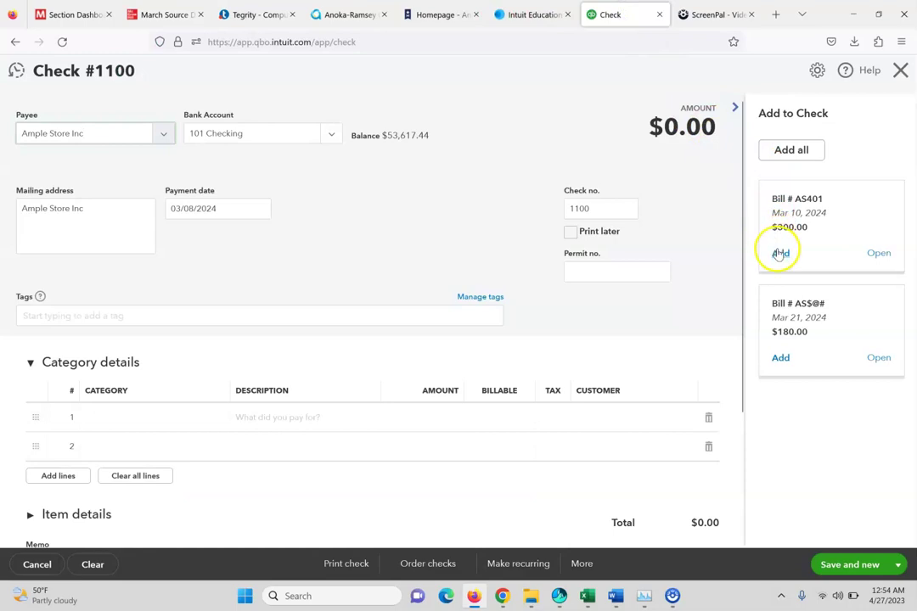
{"action": "left_click", "coordinate": [780, 253]}
{"action": "left_click", "coordinate": [161, 15]}
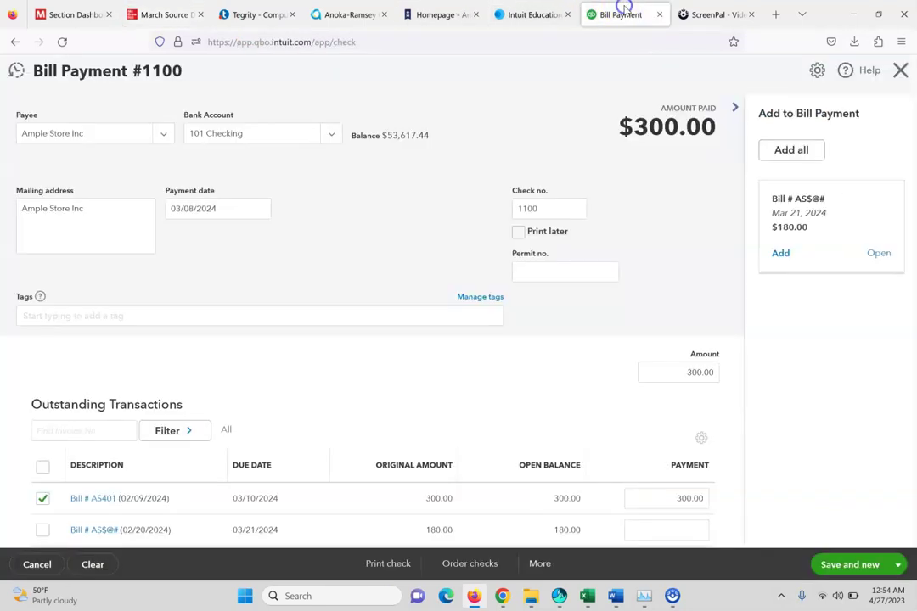
{"action": "left_click", "coordinate": [615, 15]}
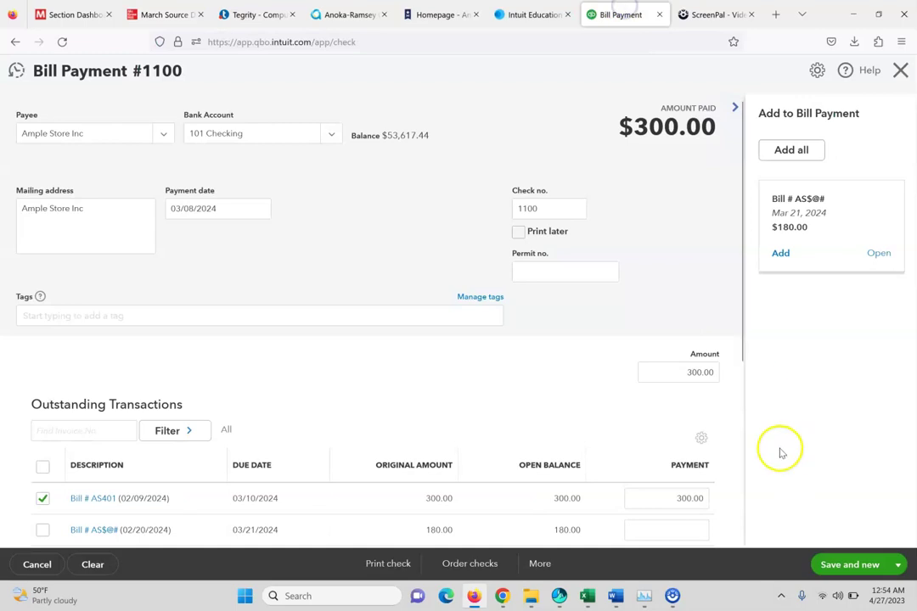
Step: Save the check 1100 payment and start check 1101 to CloudZ Channel, adding outstanding bill CZ403
{"action": "left_click", "coordinate": [837, 566]}
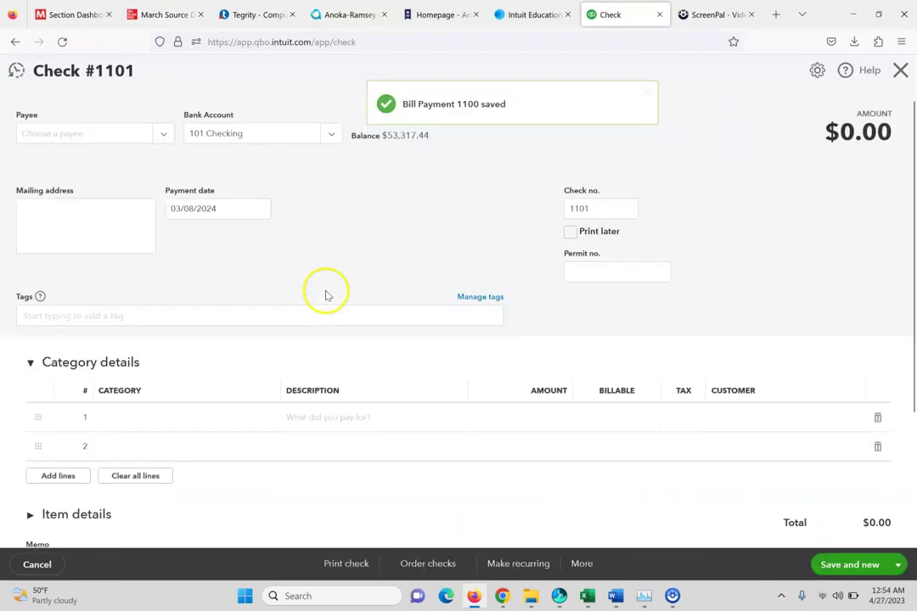
{"action": "left_click", "coordinate": [127, 134]}
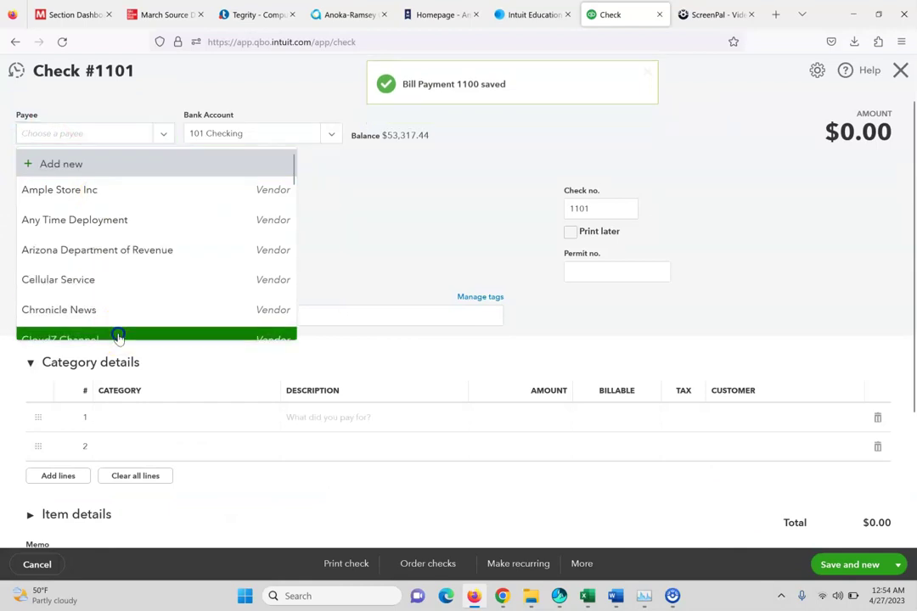
{"action": "left_click", "coordinate": [119, 333]}
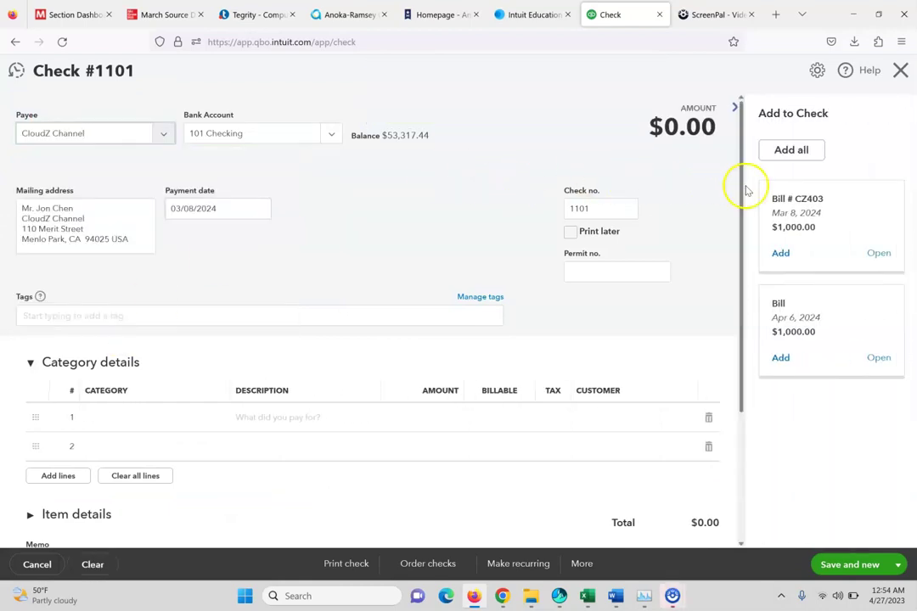
{"action": "left_click", "coordinate": [780, 253]}
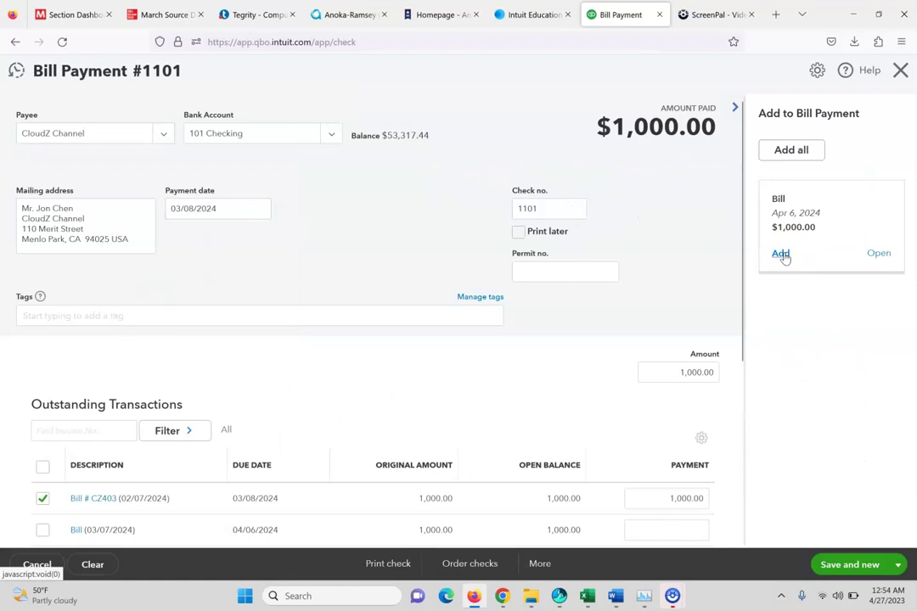
Step: Compare check 1101 with the e-textbook's 3/8 vendor payments memo, and save and close the payment
{"action": "left_click_drag", "start_coordinate": [743, 262], "coordinate": [742, 376]}
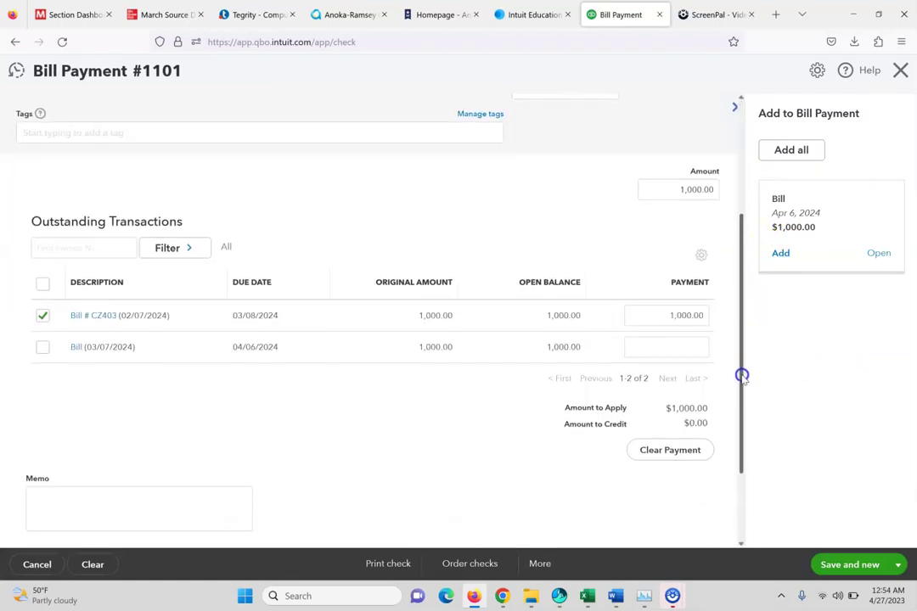
{"action": "left_click", "coordinate": [161, 15]}
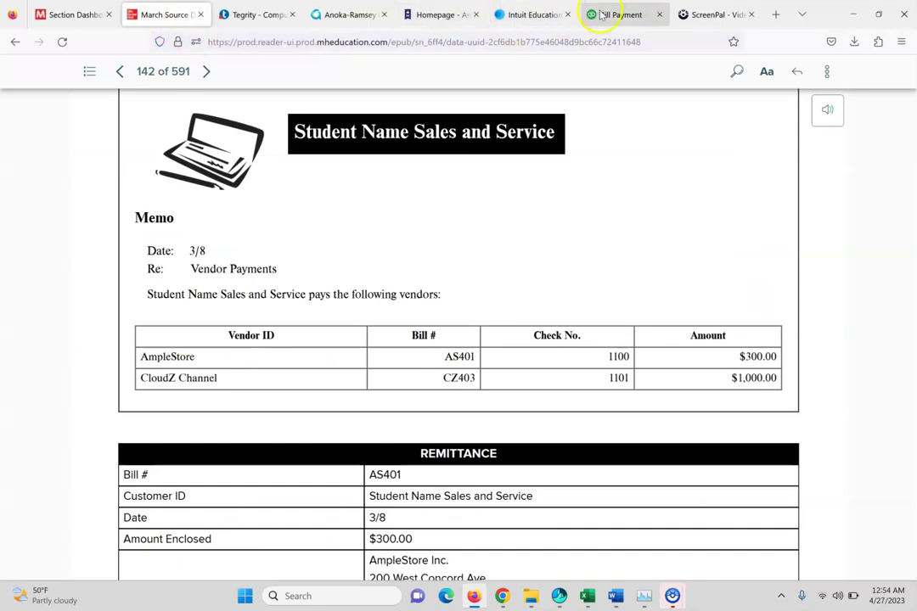
{"action": "left_click", "coordinate": [611, 15]}
{"action": "left_click", "coordinate": [897, 565]}
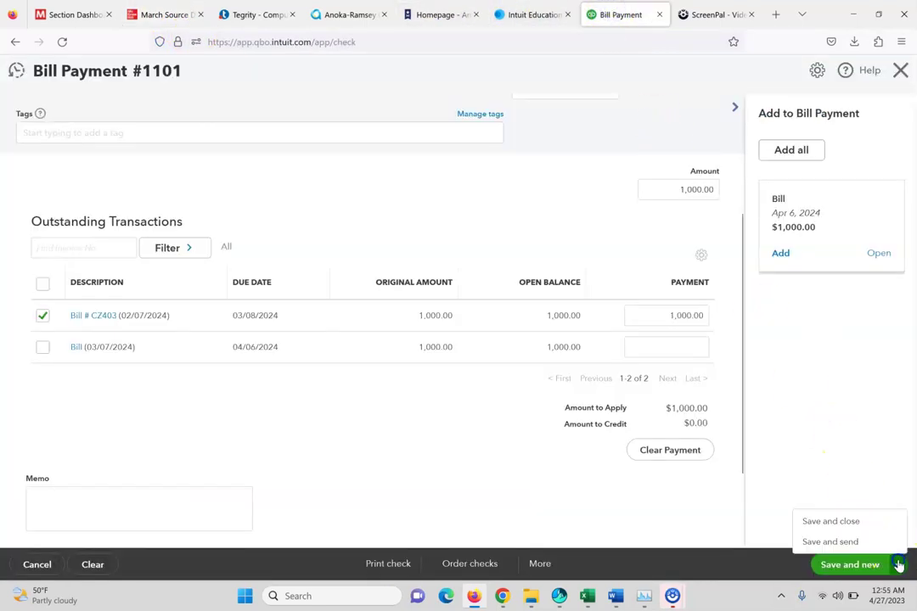
{"action": "left_click", "coordinate": [829, 522]}
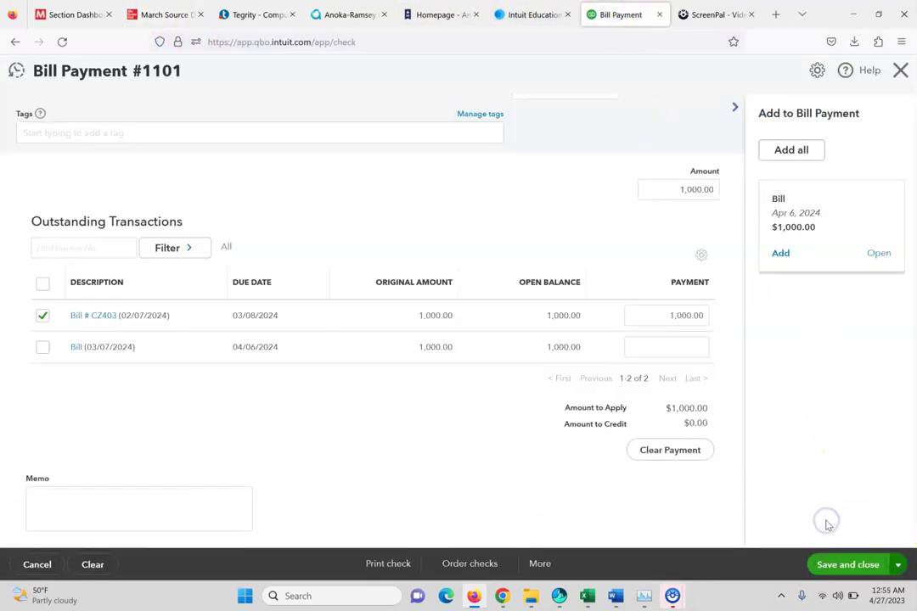
Step: Read on in the e-textbook to bill AS476 and create a new bill with Ample Store Inc as its vendor
{"action": "left_click", "coordinate": [155, 10]}
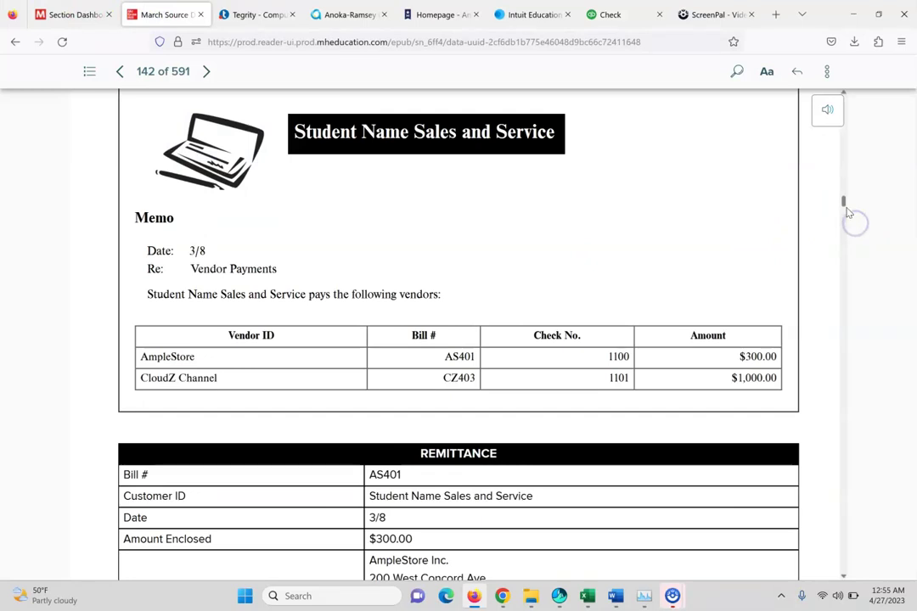
{"action": "left_click_drag", "start_coordinate": [844, 204], "coordinate": [850, 223]}
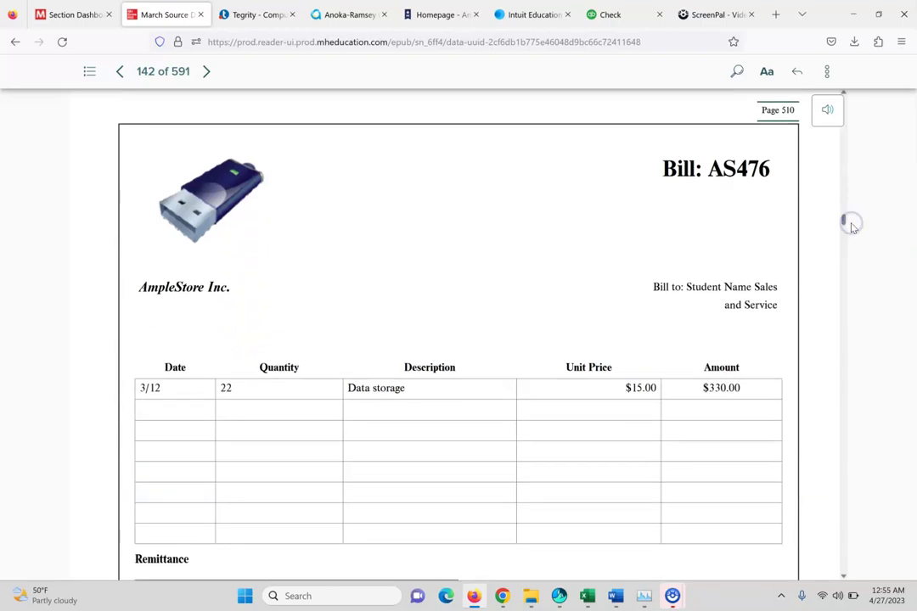
{"action": "left_click", "coordinate": [755, 196]}
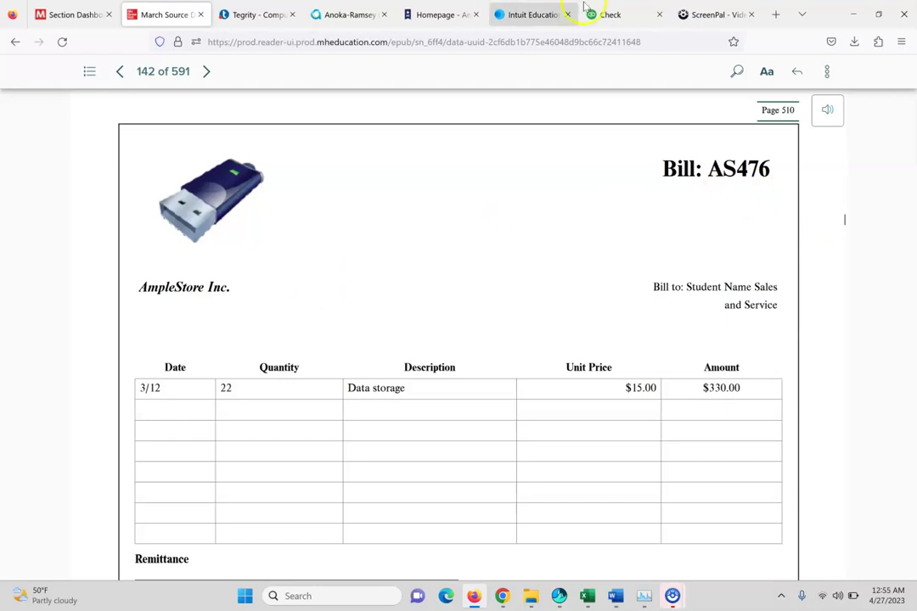
{"action": "left_click", "coordinate": [636, 10]}
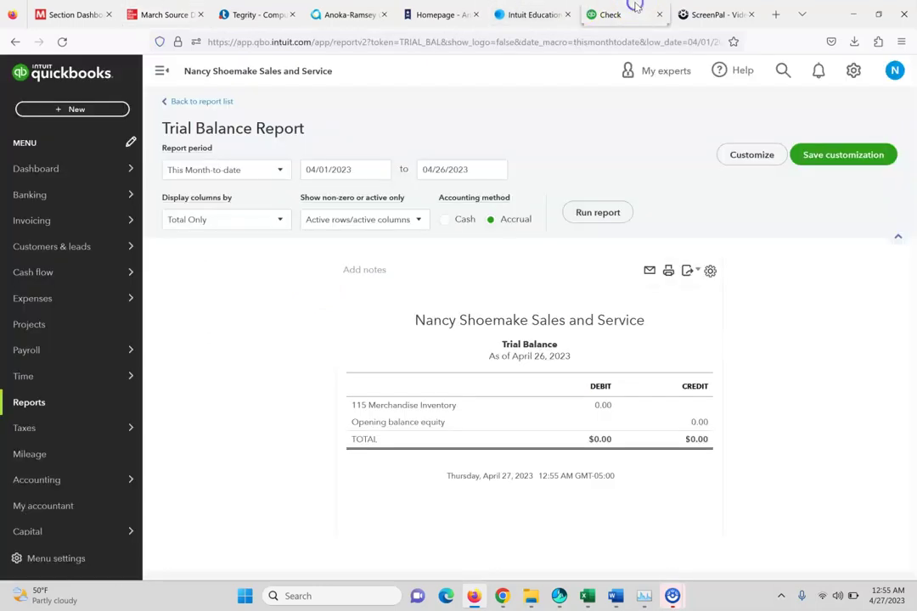
{"action": "left_click", "coordinate": [72, 109]}
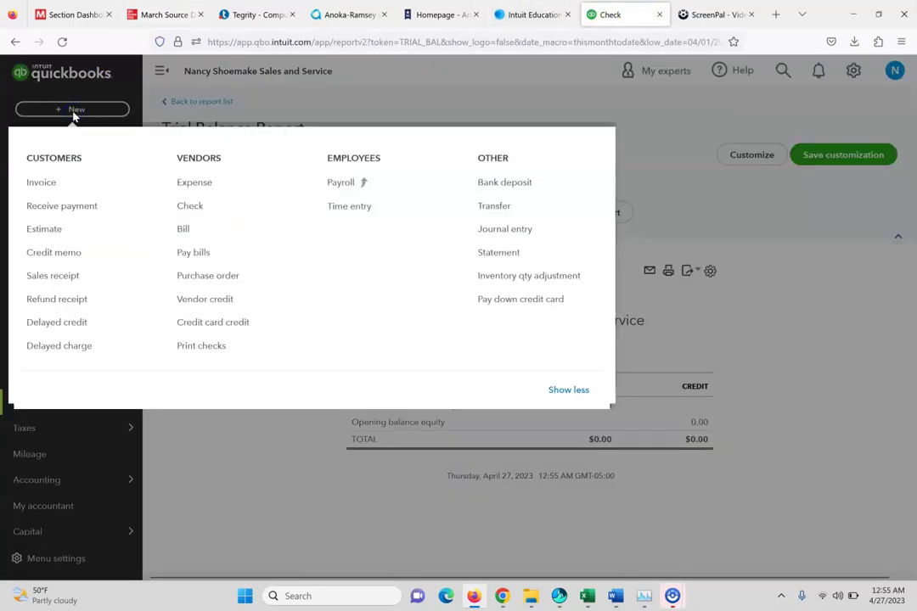
{"action": "left_click", "coordinate": [183, 228]}
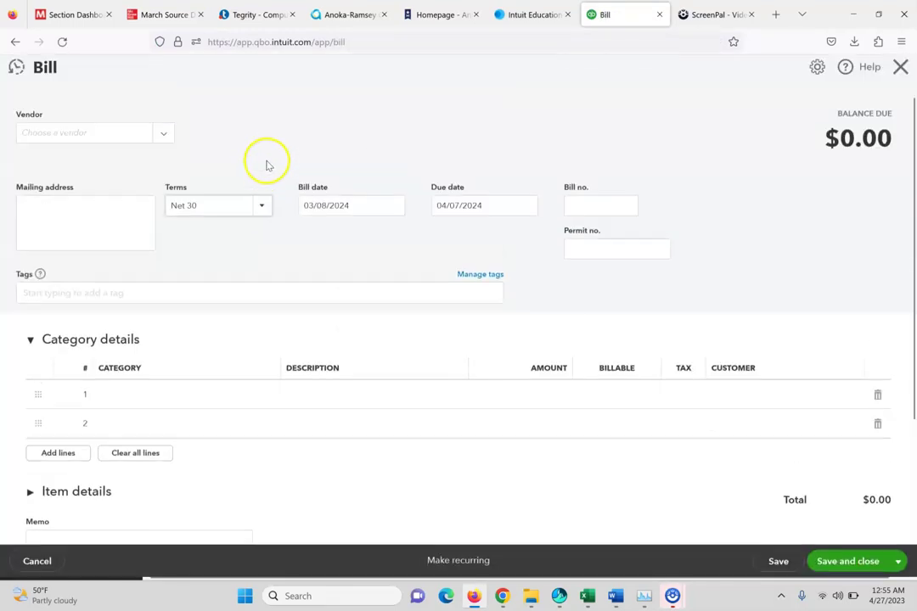
{"action": "left_click", "coordinate": [155, 137]}
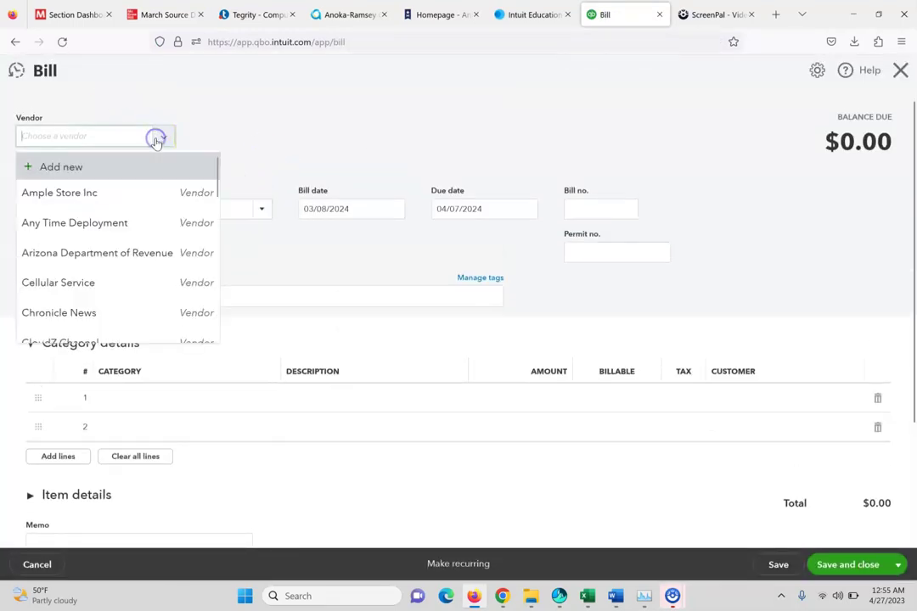
{"action": "left_click", "coordinate": [132, 192]}
Step: Set the bill date to 03/12/2024 and the bill number to AS476, checking both against the e-textbook
{"action": "left_click_drag", "start_coordinate": [373, 214], "coordinate": [246, 224]}
{"action": "type", "text": "031"}
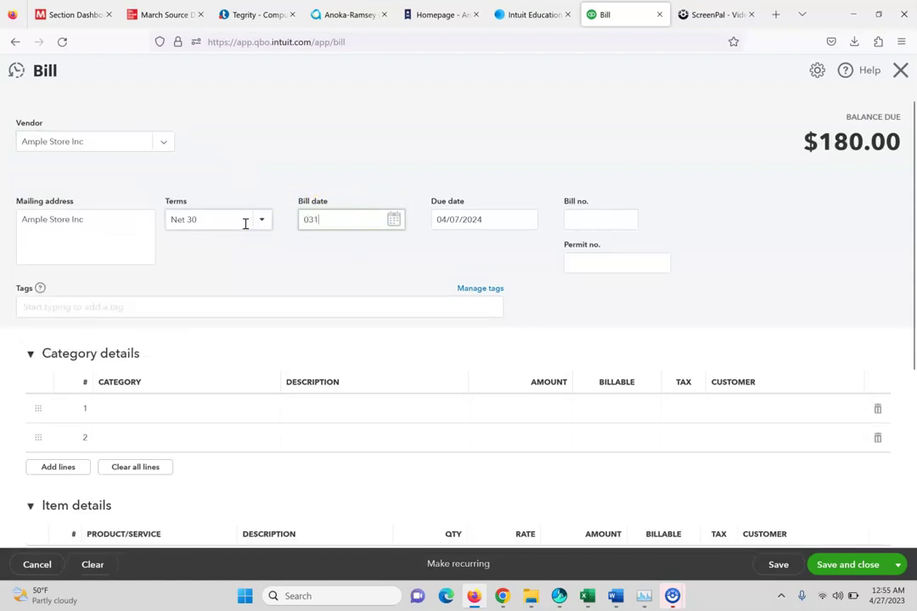
{"action": "left_click", "coordinate": [158, 8]}
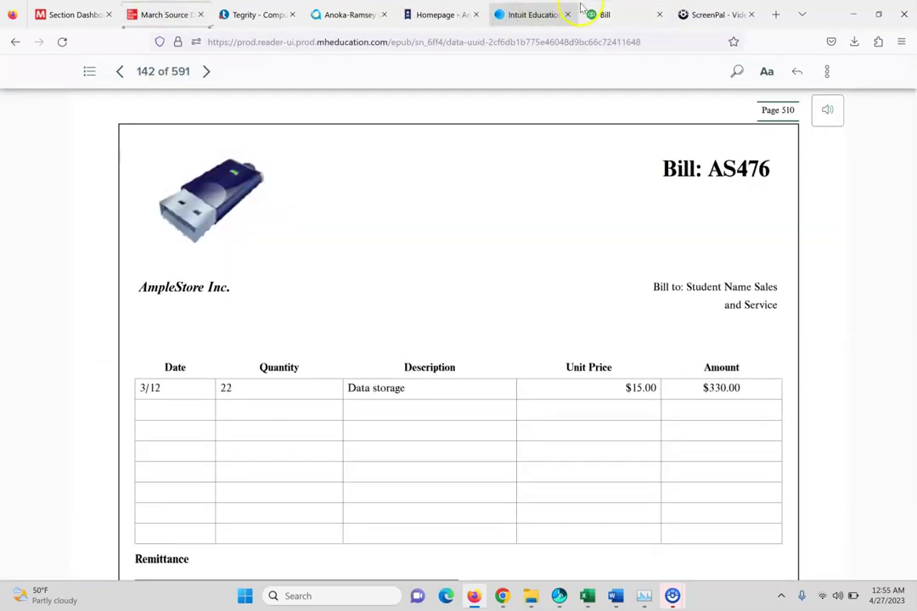
{"action": "left_click", "coordinate": [632, 11]}
{"action": "left_click", "coordinate": [619, 220]}
{"action": "type", "text": "AS2"}
{"action": "key", "text": "BackSpace"}
{"action": "type", "text": "476"}
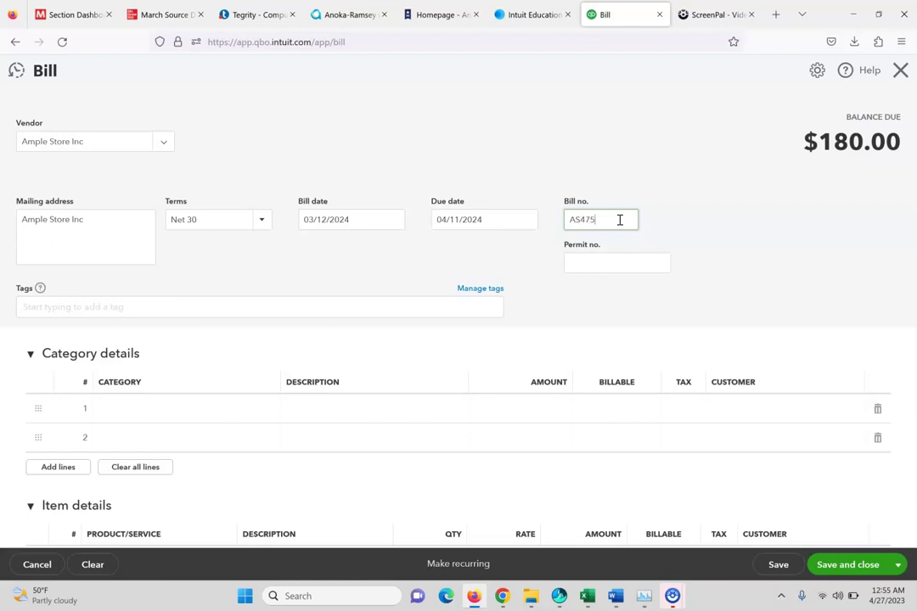
{"action": "left_click", "coordinate": [161, 12]}
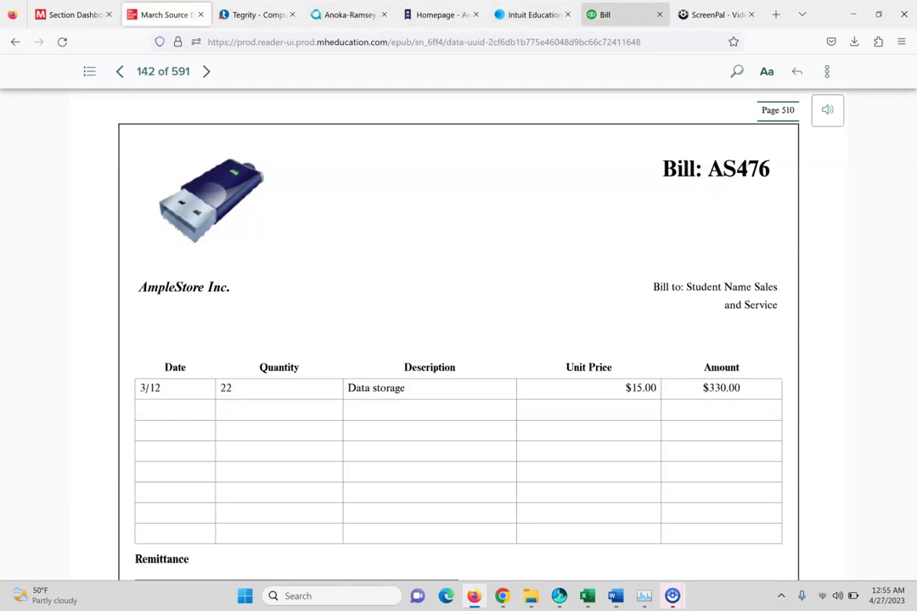
{"action": "left_click", "coordinate": [605, 14]}
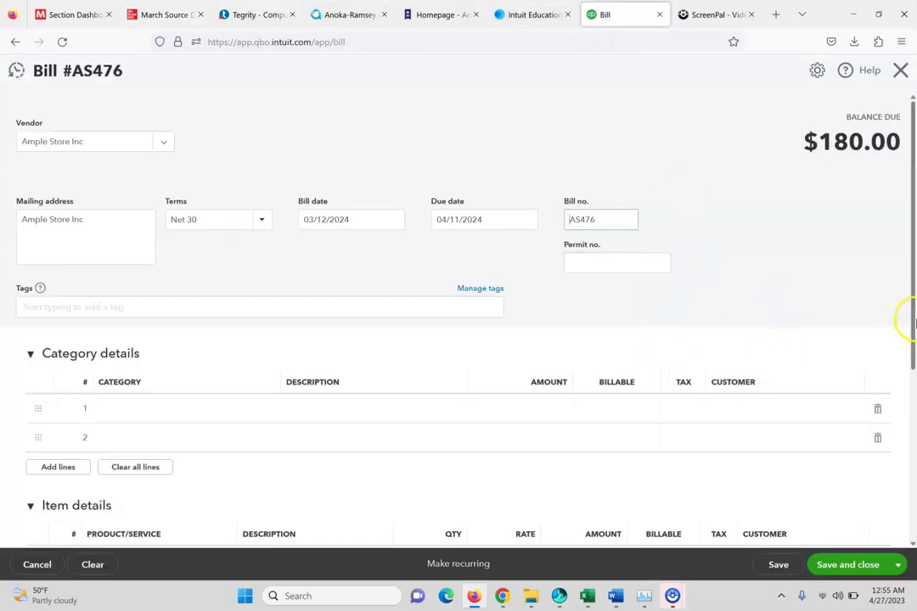
Step: Set the Data Storage line's quantity to 22, and save and close the bill
{"action": "scroll", "coordinate": [911, 291], "scroll_direction": "down", "scroll_amount": 3}
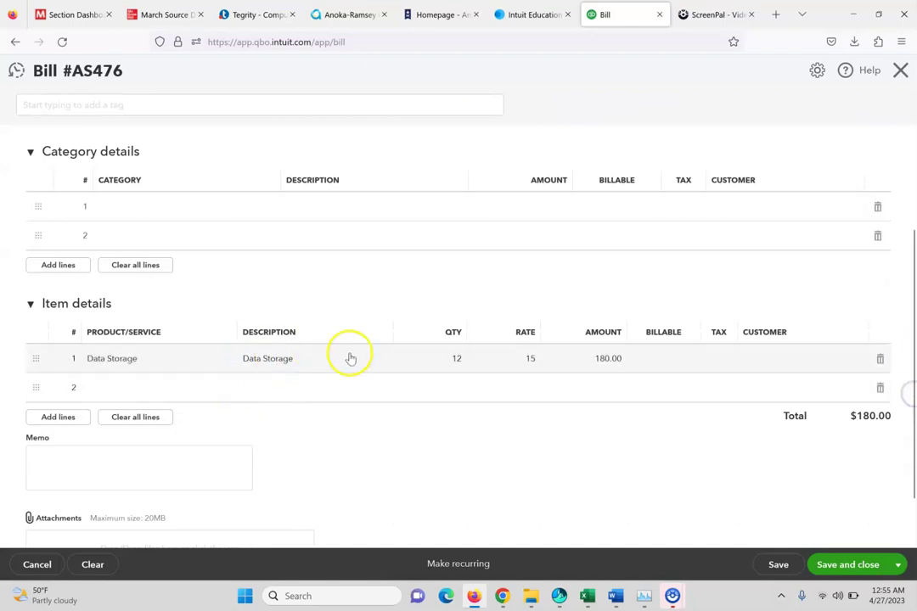
{"action": "left_click", "coordinate": [450, 358]}
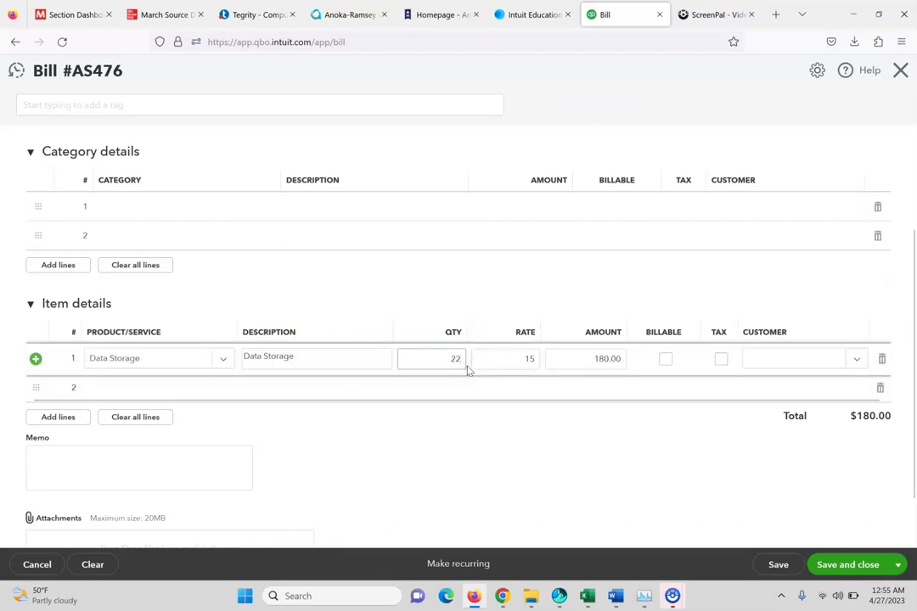
{"action": "left_click", "coordinate": [850, 564]}
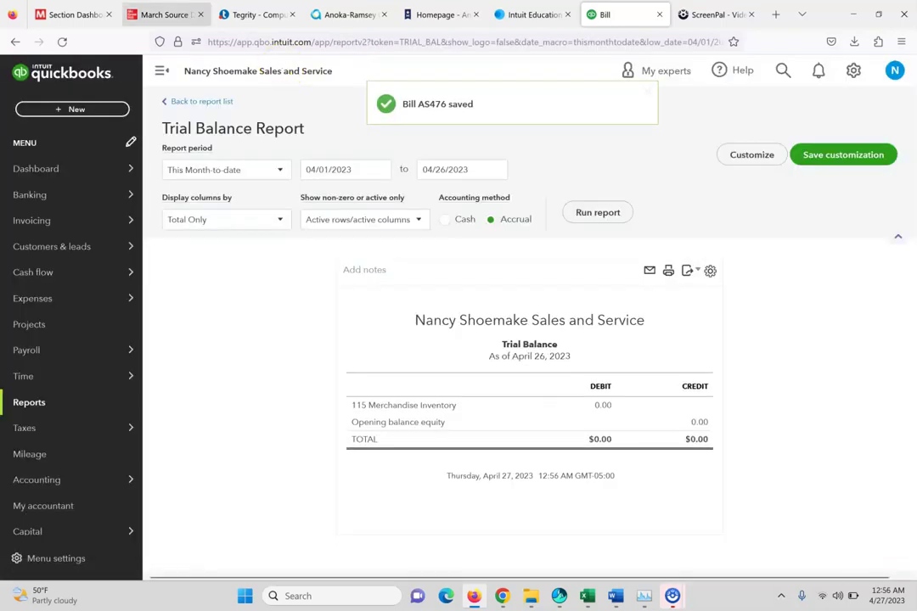
Step: Read on in the e-textbook to bill 431CC and create a new bill with Conf/Call as its vendor
{"action": "left_click", "coordinate": [161, 14]}
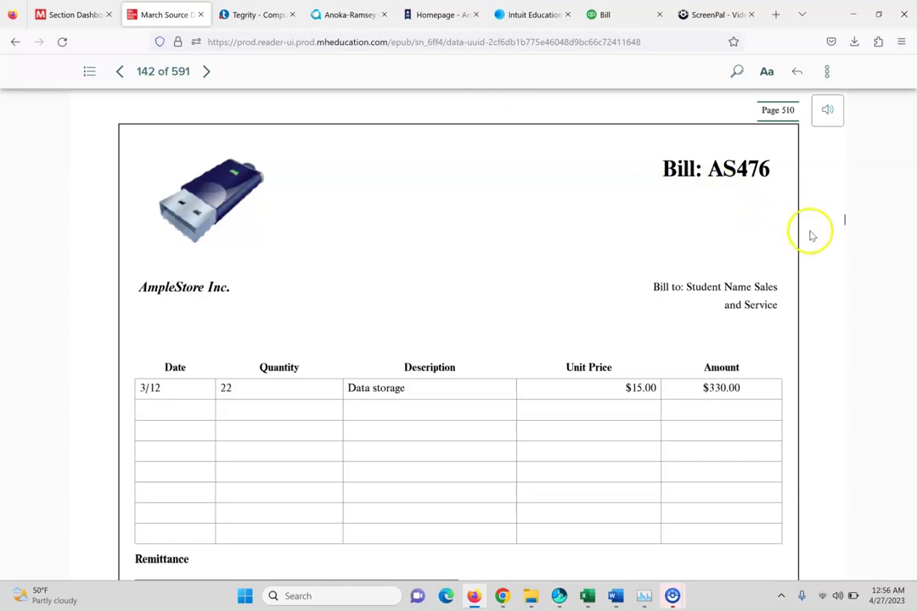
{"action": "scroll", "coordinate": [844, 223], "scroll_direction": "down", "scroll_amount": 5}
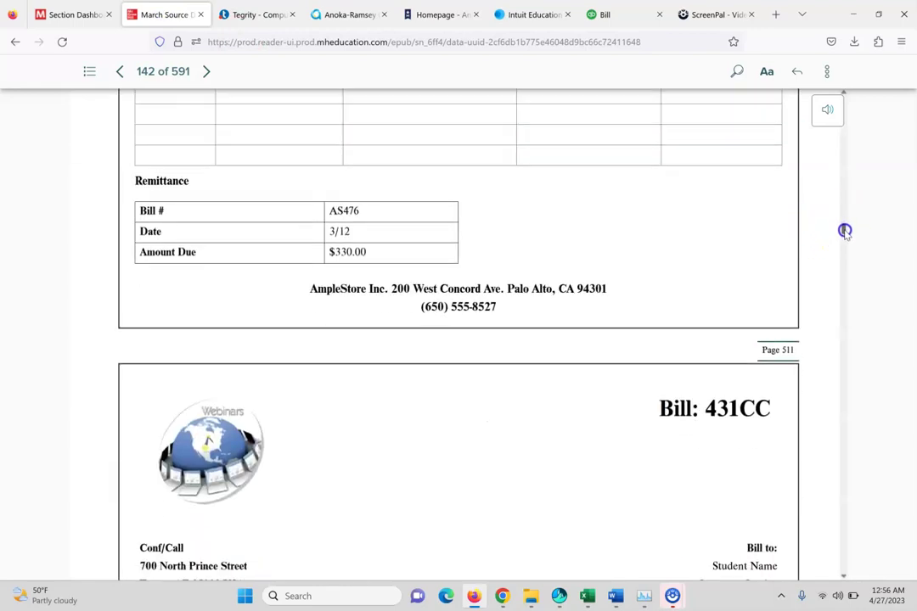
{"action": "scroll", "coordinate": [844, 231], "scroll_direction": "down", "scroll_amount": 3}
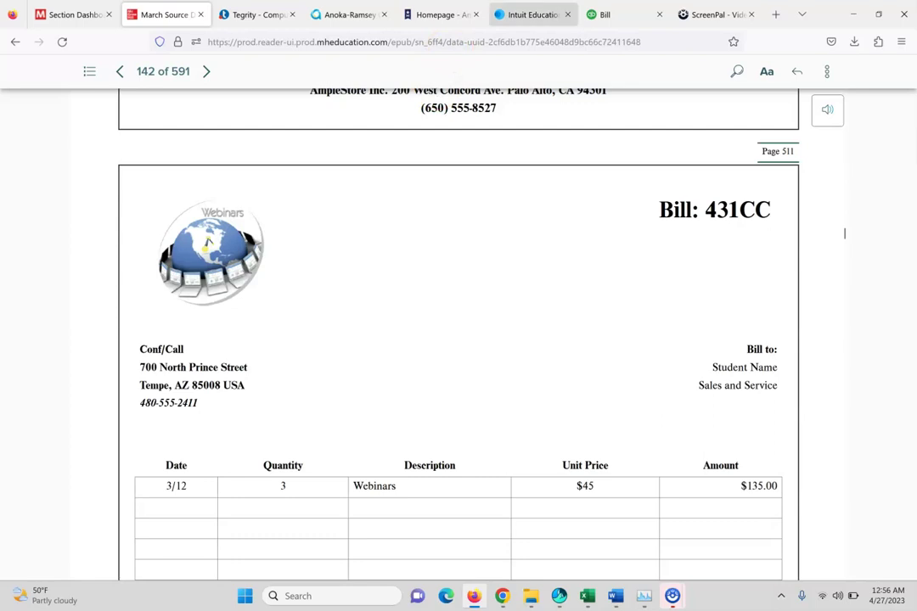
{"action": "left_click", "coordinate": [628, 12]}
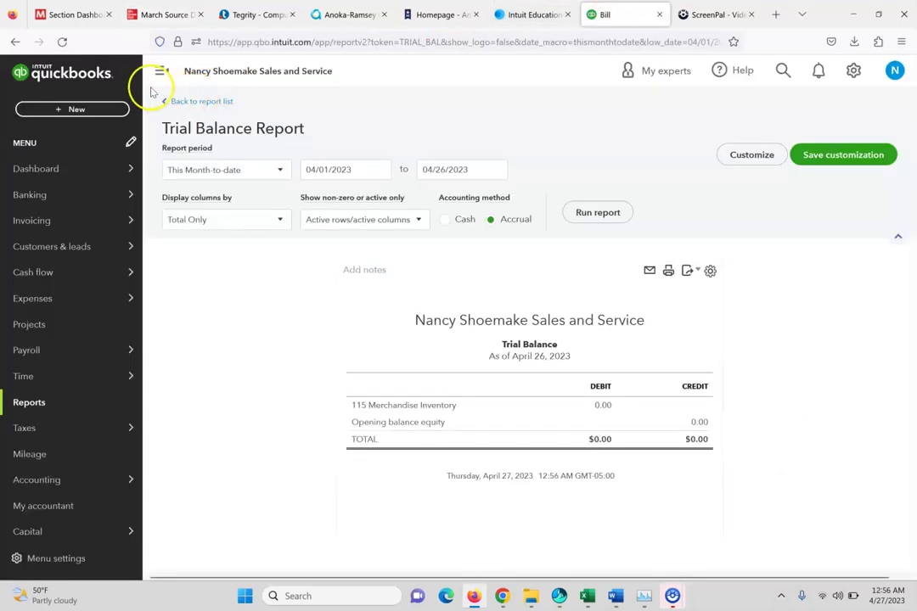
{"action": "left_click", "coordinate": [71, 110]}
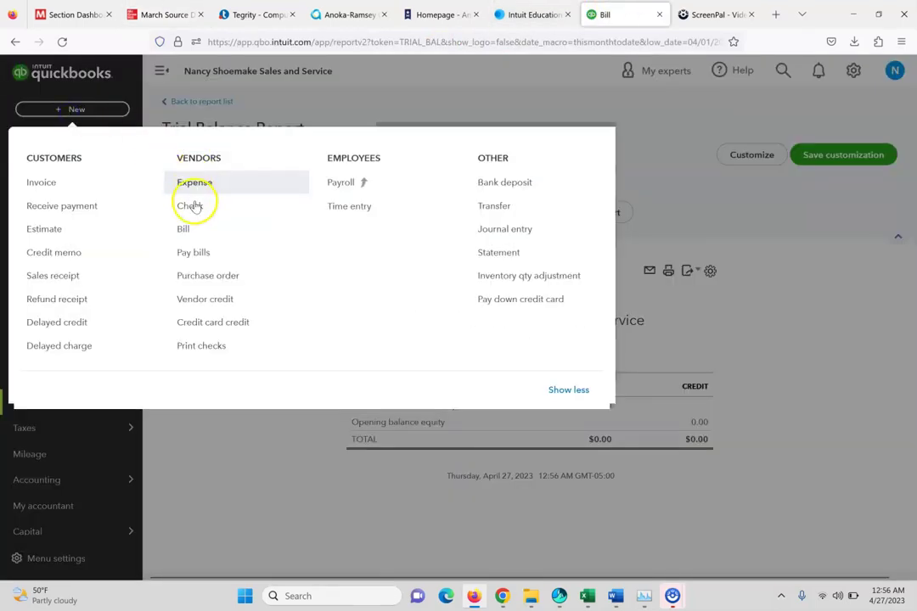
{"action": "left_click", "coordinate": [194, 230]}
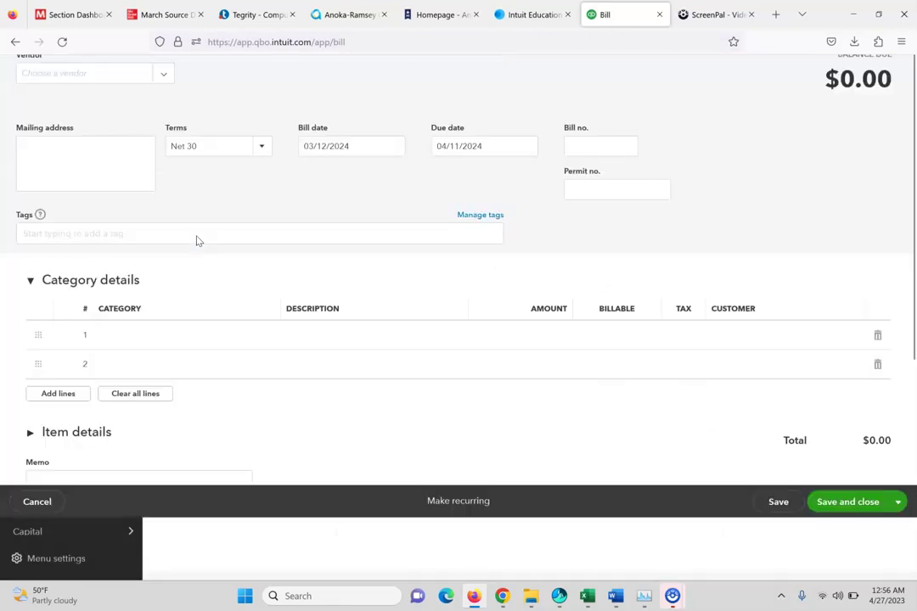
{"action": "left_click", "coordinate": [134, 148]}
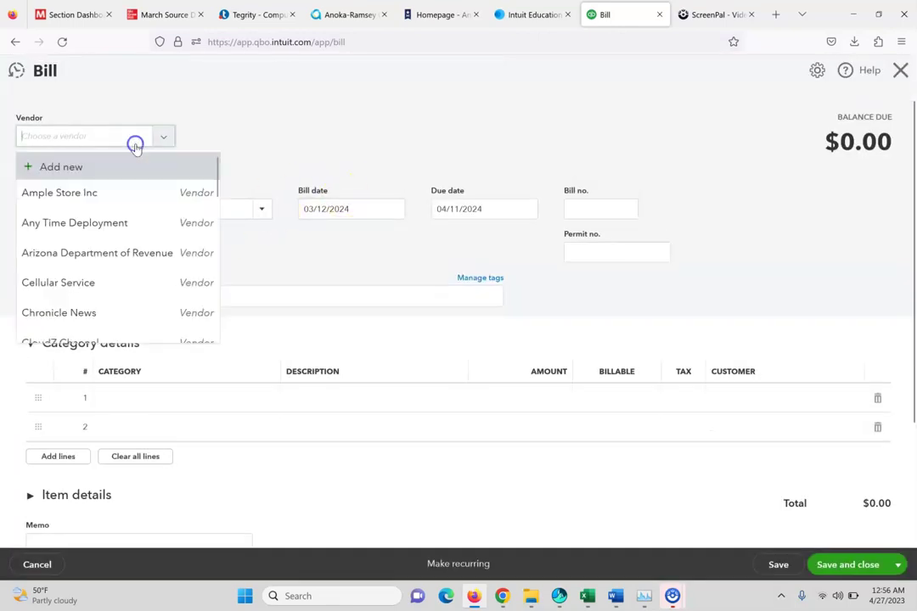
{"action": "key", "text": "Down"}
{"action": "key", "text": "Down"}
{"action": "key", "text": "Down"}
{"action": "key", "text": "Down"}
{"action": "key", "text": "Down"}
{"action": "key", "text": "Down"}
{"action": "key", "text": "Down"}
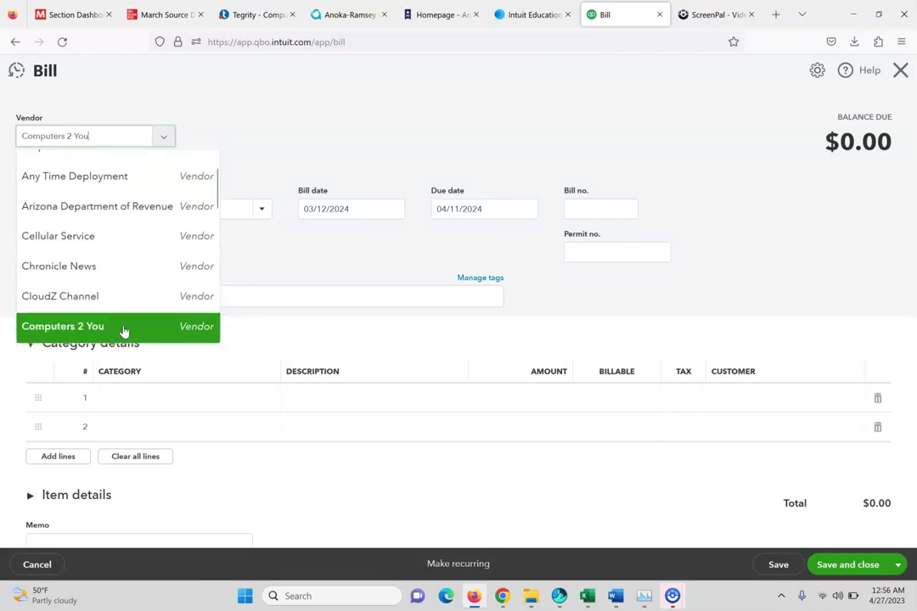
{"action": "key", "text": "Down"}
{"action": "left_click", "coordinate": [124, 330]}
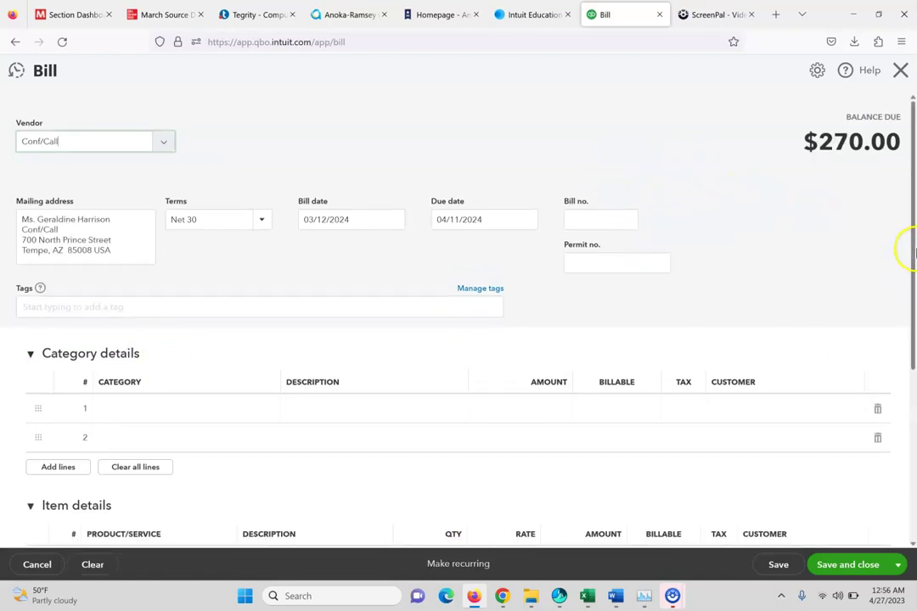
Step: Set the Webinars line's quantity to 3 and compare the entry with bill 431CC in the e-textbook
{"action": "left_click_drag", "start_coordinate": [902, 248], "coordinate": [910, 329]}
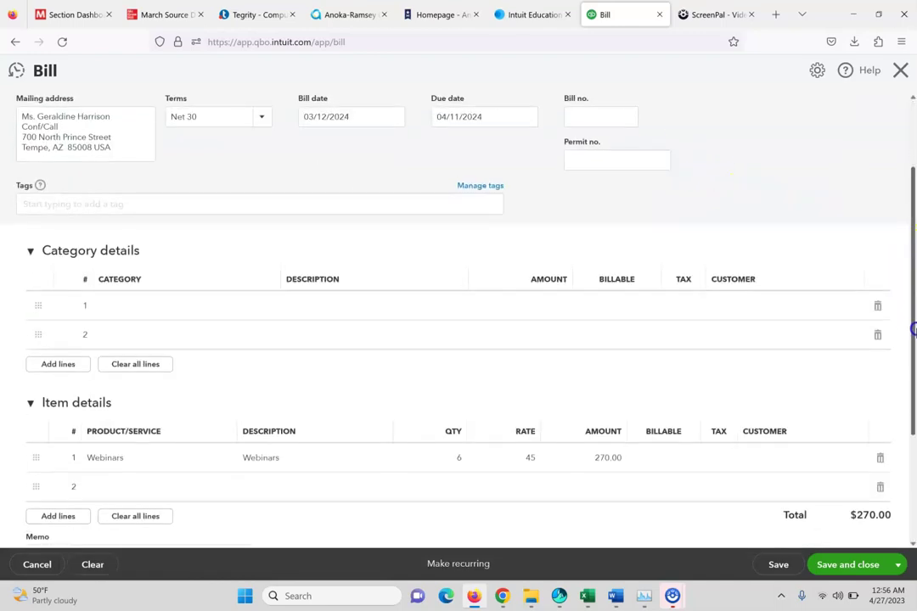
{"action": "left_click", "coordinate": [450, 457]}
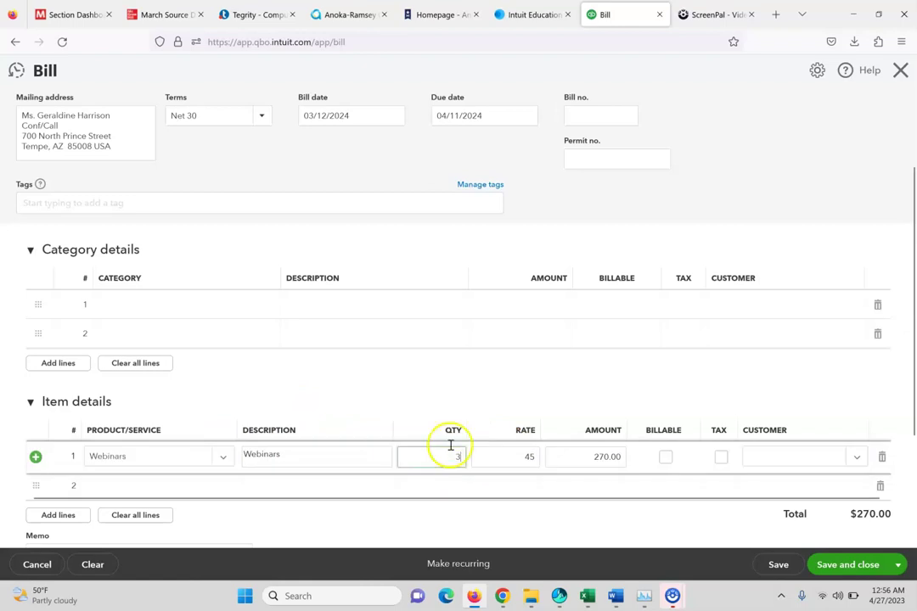
{"action": "left_click", "coordinate": [161, 9]}
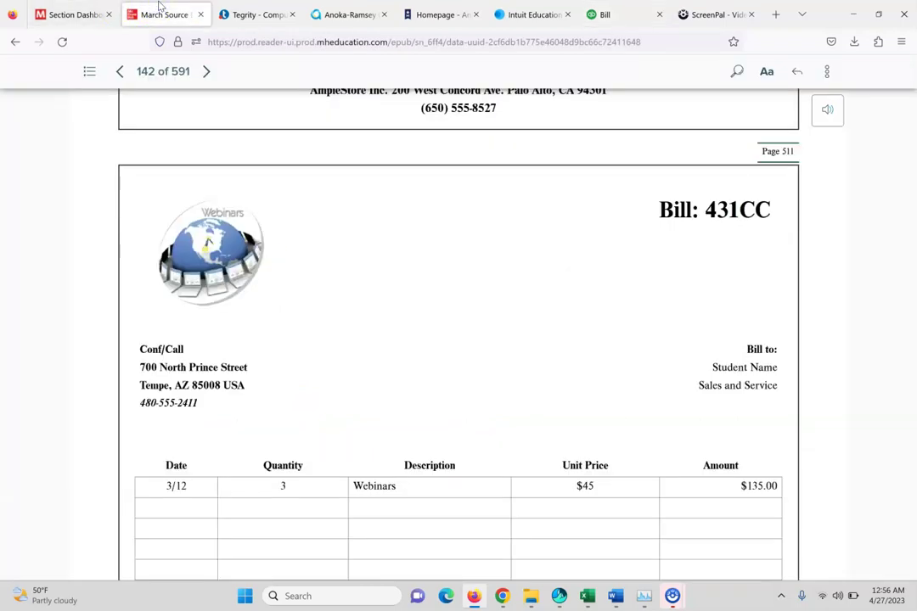
Step: Set the Conf/Call bill's number to 431cc, and save and close the bill
{"action": "left_click", "coordinate": [620, 12]}
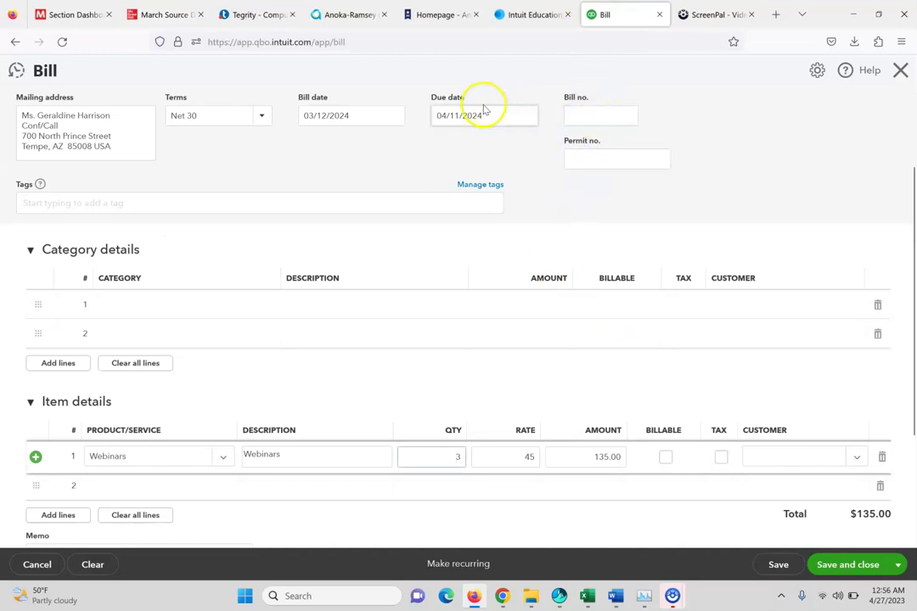
{"action": "left_click", "coordinate": [913, 231]}
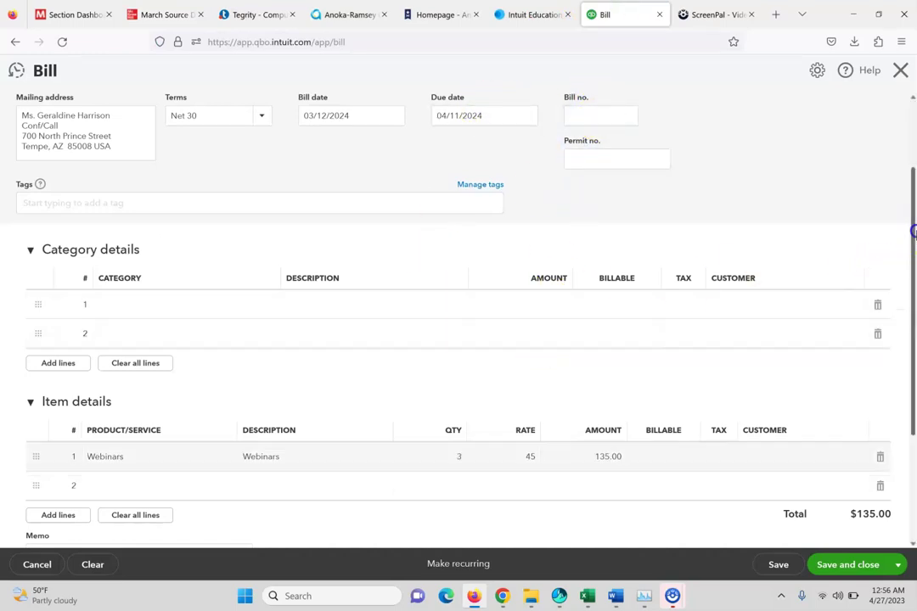
{"action": "left_click_drag", "start_coordinate": [913, 231], "coordinate": [910, 151]}
{"action": "left_click", "coordinate": [589, 218]}
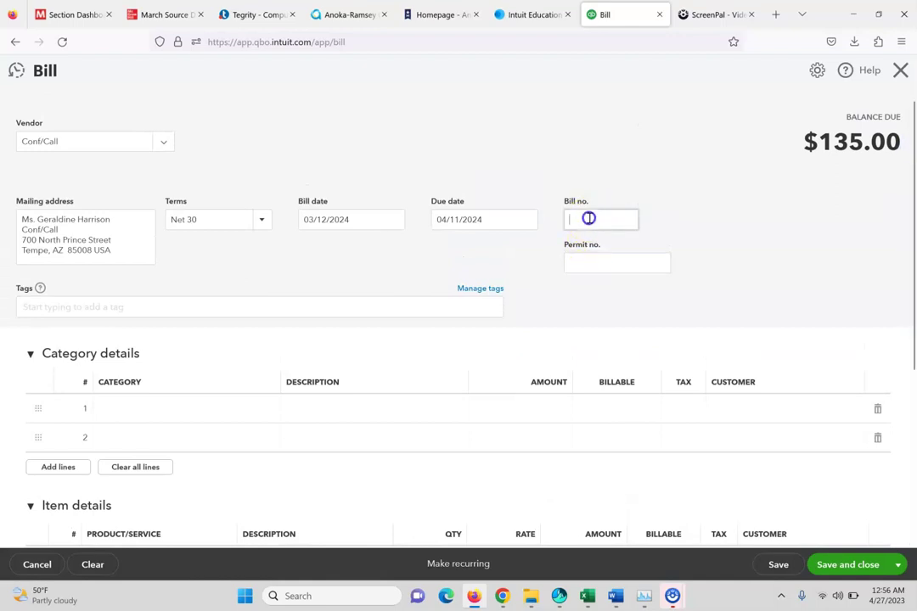
{"action": "type", "text": "4310"}
{"action": "type", "text": "cc"}
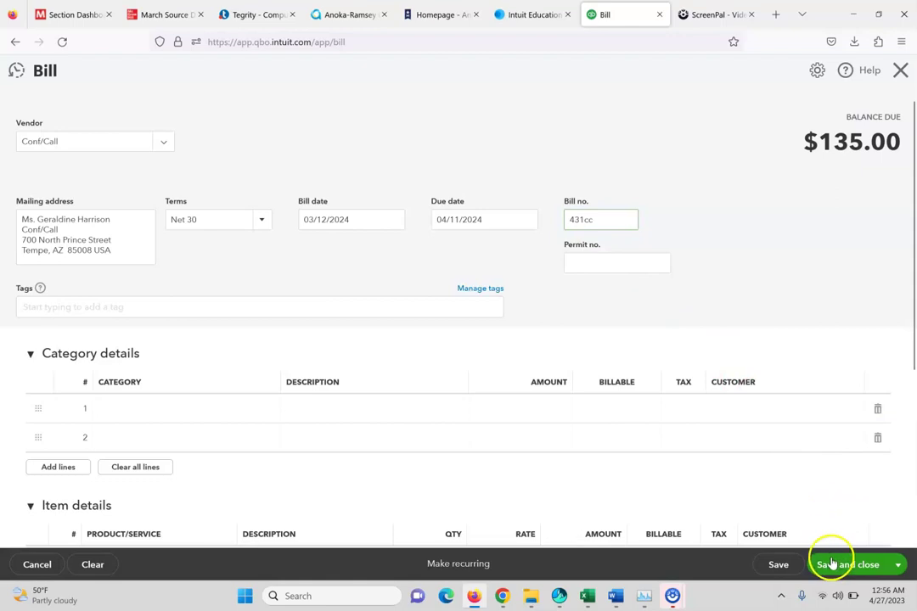
{"action": "left_click", "coordinate": [832, 565]}
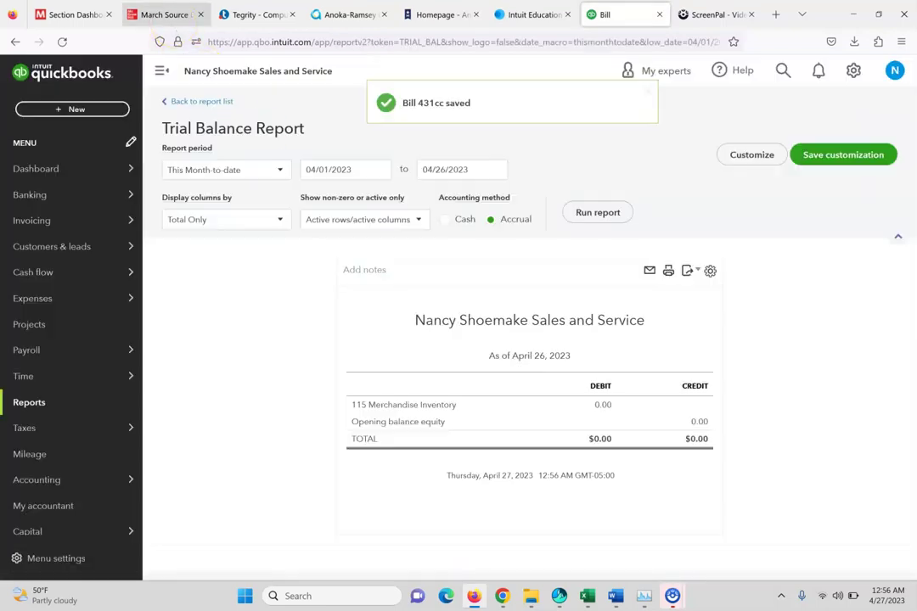
Step: Read on in the e-textbook to sales invoice 1062 and create a new invoice for Law Offices of Williamson, Gallagher and Katz
{"action": "left_click", "coordinate": [161, 15]}
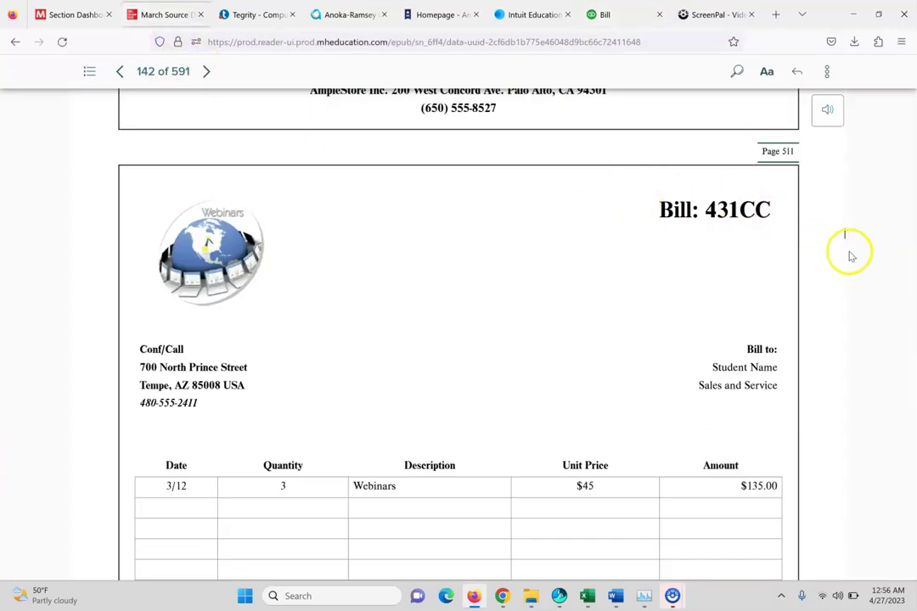
{"action": "left_click_drag", "start_coordinate": [845, 235], "coordinate": [845, 242]}
{"action": "scroll", "coordinate": [846, 245], "scroll_direction": "down", "scroll_amount": 2}
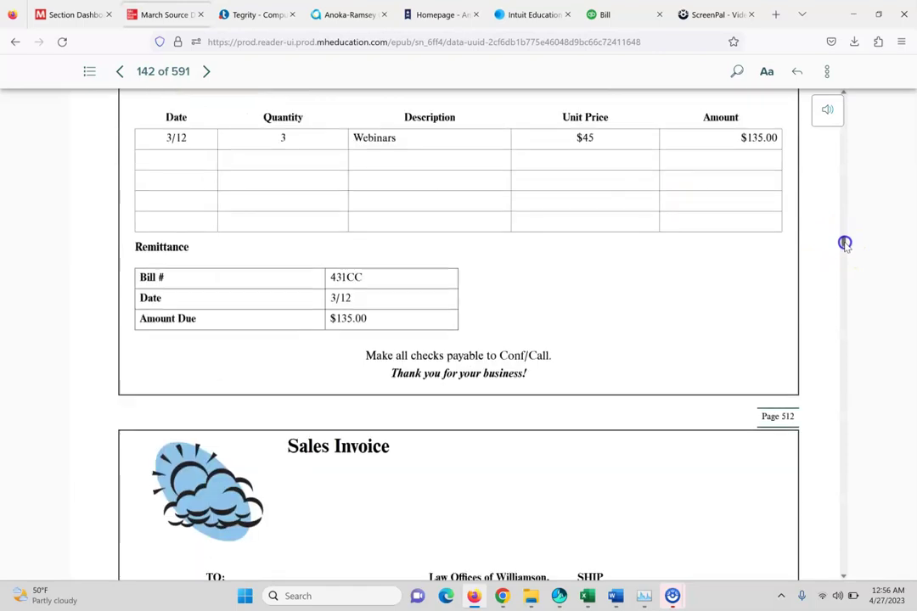
{"action": "scroll", "coordinate": [845, 244], "scroll_direction": "down", "scroll_amount": 8}
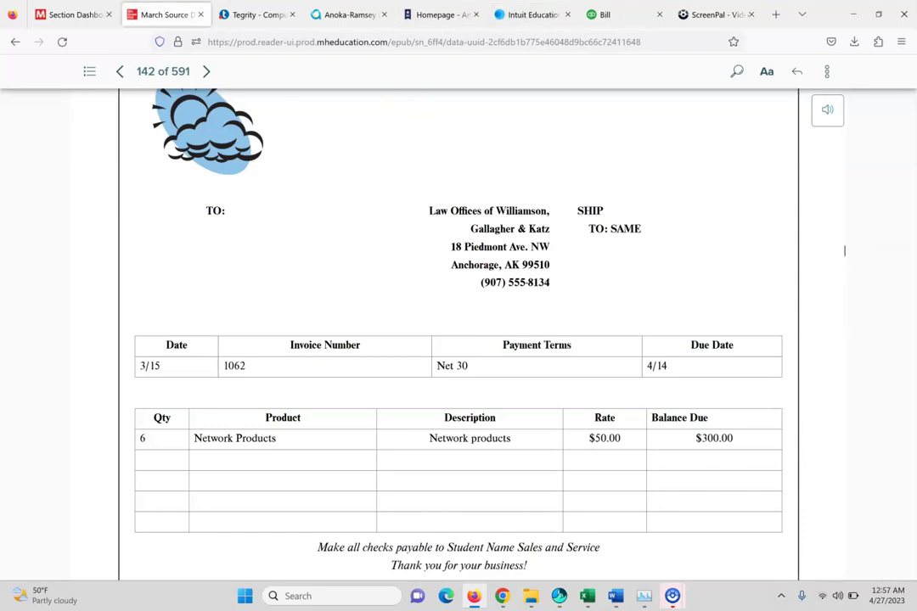
{"action": "left_click", "coordinate": [632, 10]}
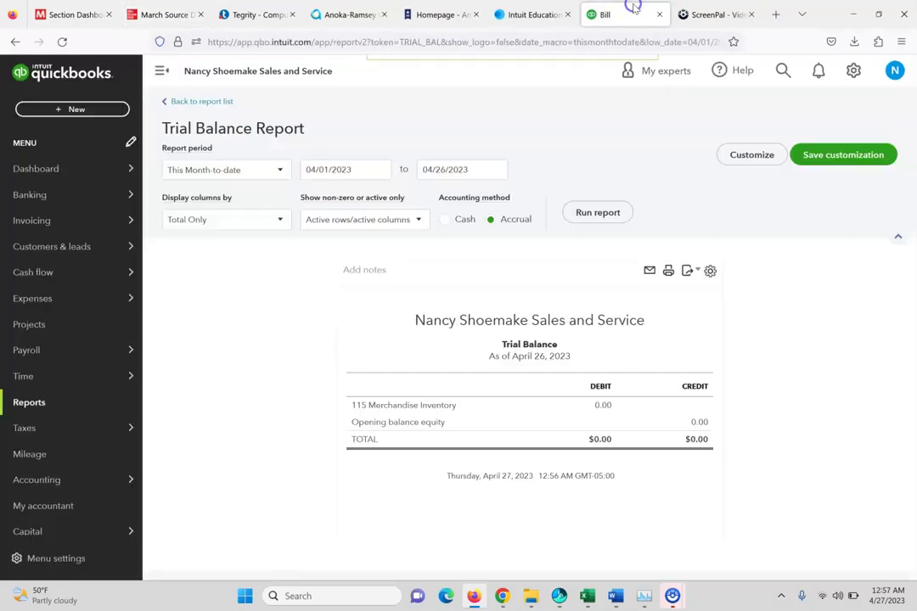
{"action": "left_click", "coordinate": [76, 108]}
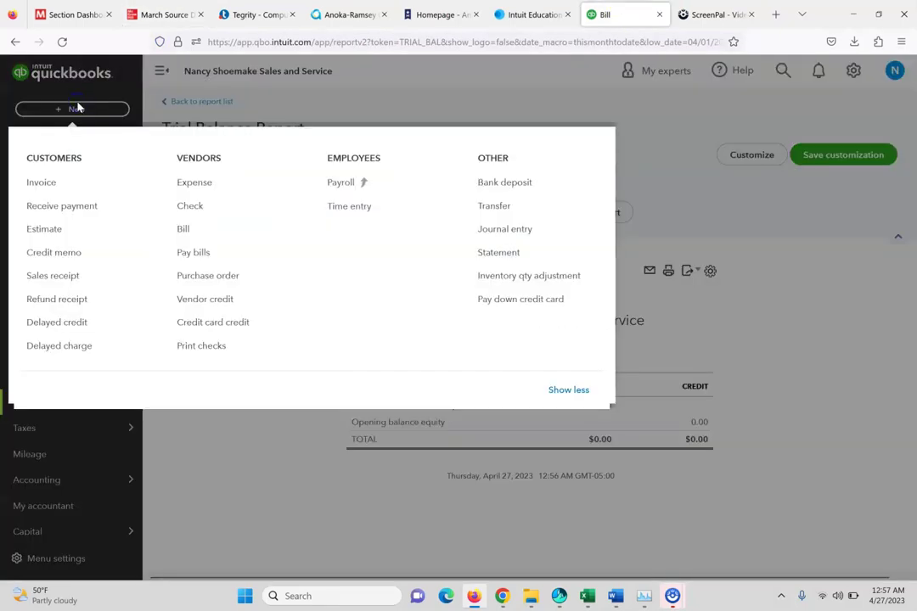
{"action": "left_click", "coordinate": [41, 182]}
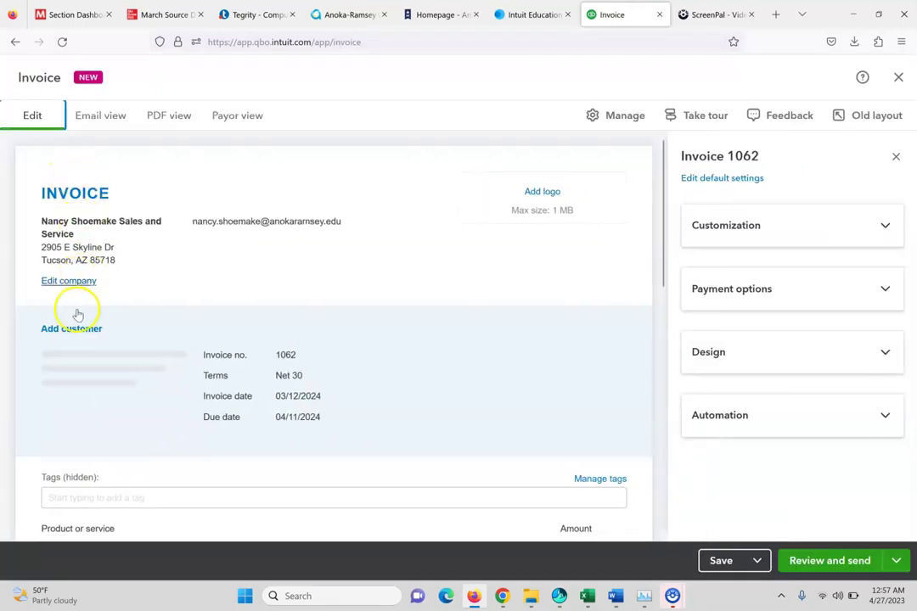
{"action": "left_click", "coordinate": [78, 329]}
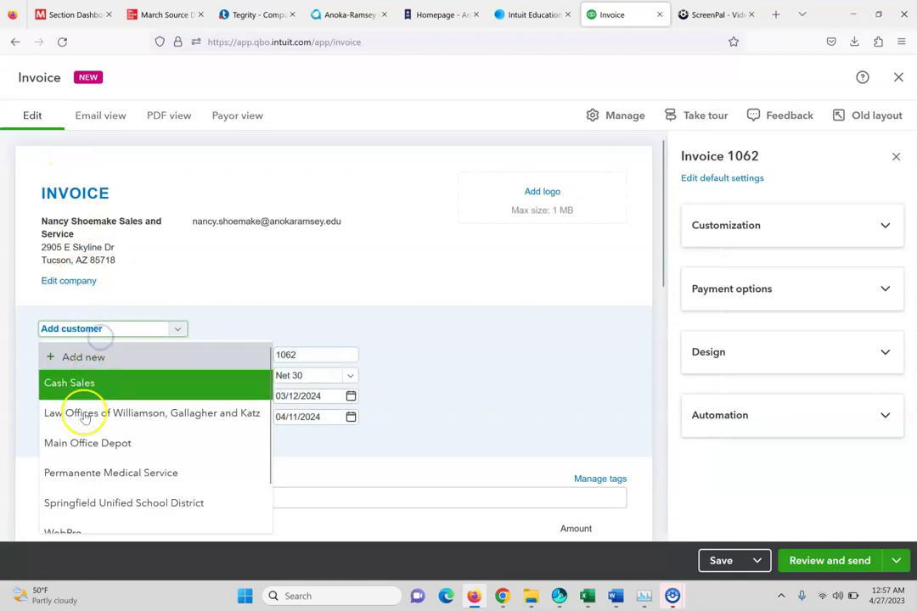
{"action": "left_click", "coordinate": [125, 413]}
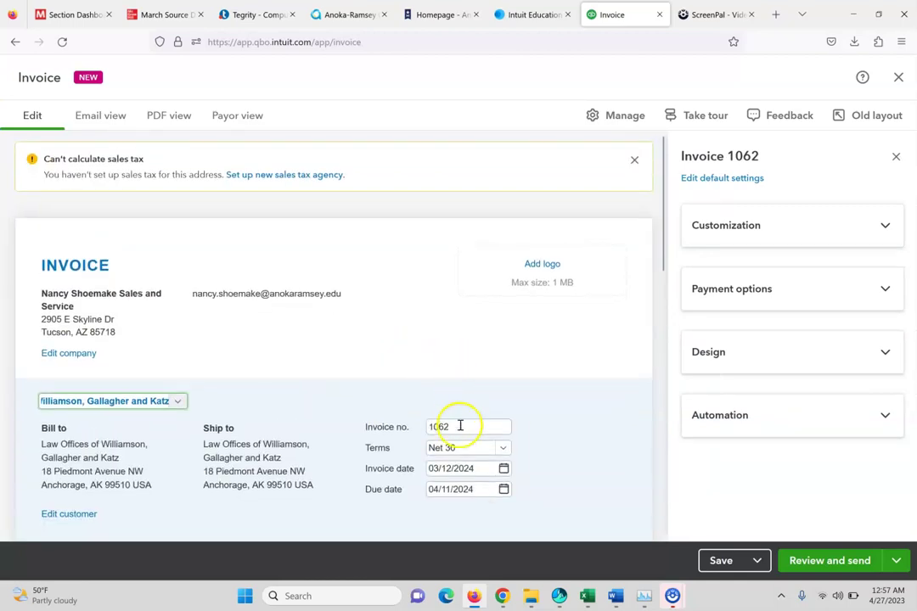
Step: Set the invoice date of invoice 1062 to 03/15/2024
{"action": "left_click", "coordinate": [483, 469]}
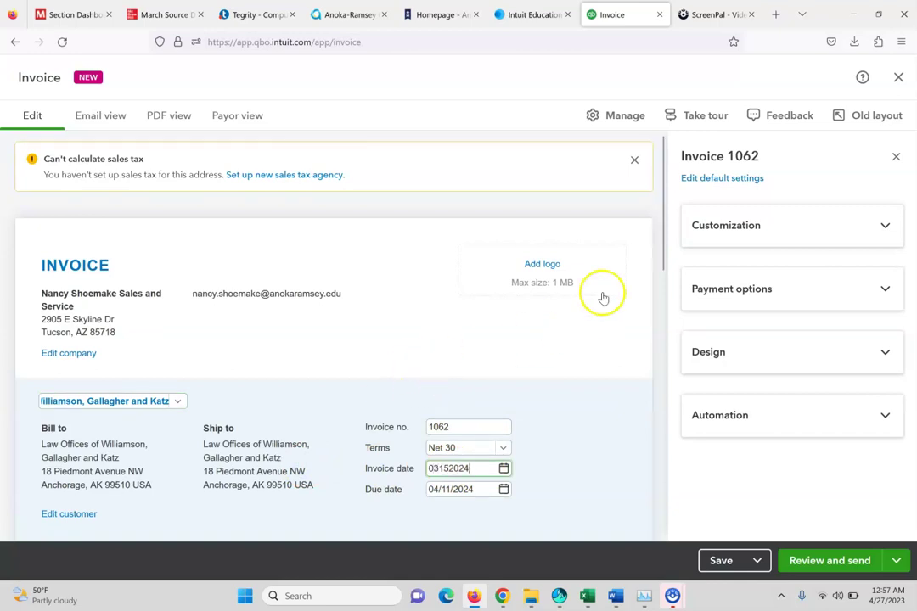
{"action": "left_click", "coordinate": [654, 258]}
{"action": "scroll", "coordinate": [661, 264], "scroll_direction": "down", "scroll_amount": 4}
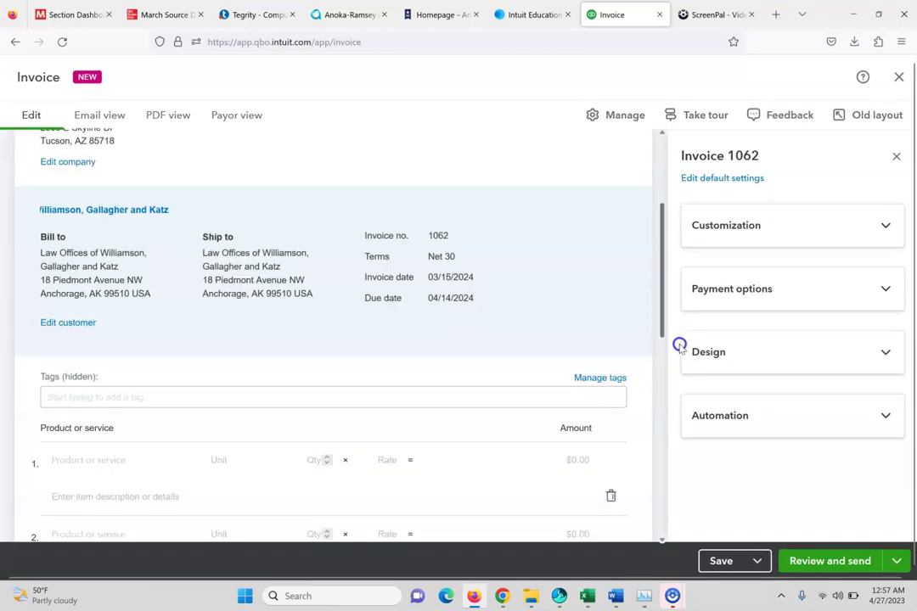
Step: Check the invoiced item in the e-textbook and add Network Products with a quantity of 6 on the first line
{"action": "left_click", "coordinate": [140, 14]}
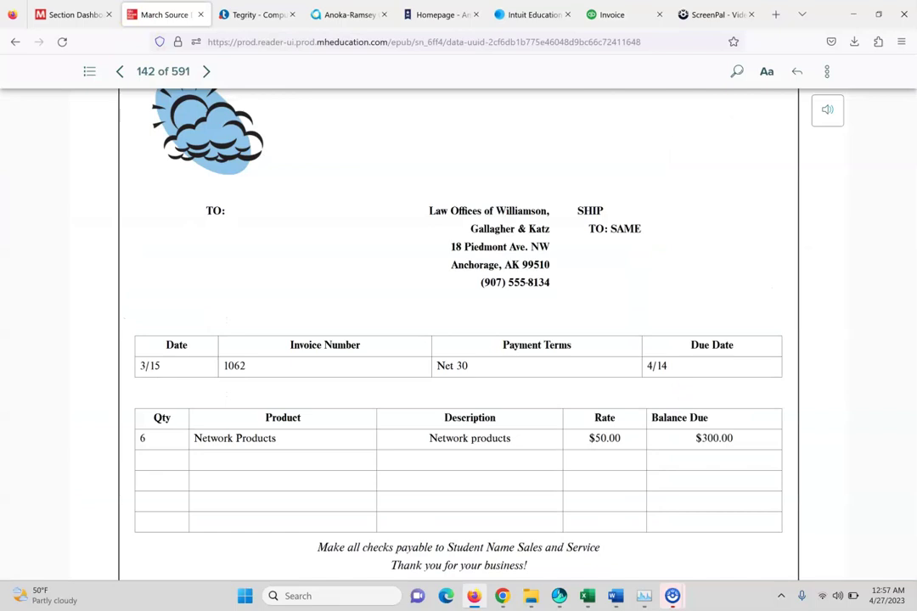
{"action": "left_click", "coordinate": [612, 14]}
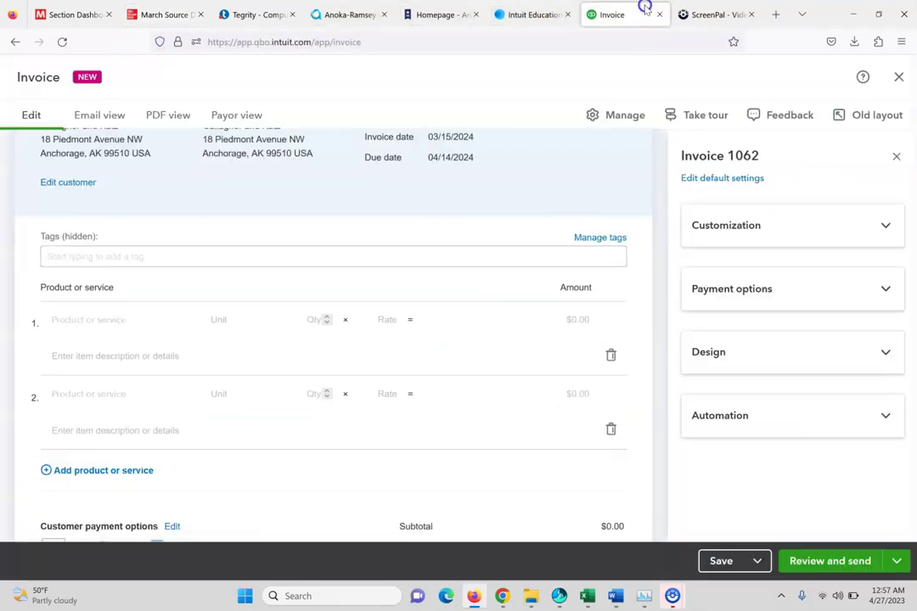
{"action": "left_click", "coordinate": [140, 316]}
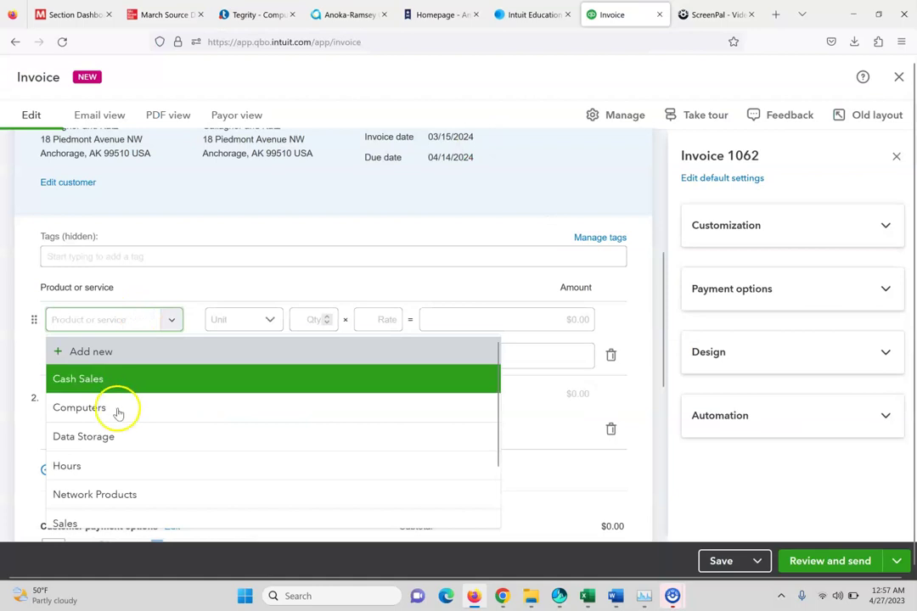
{"action": "left_click", "coordinate": [146, 495]}
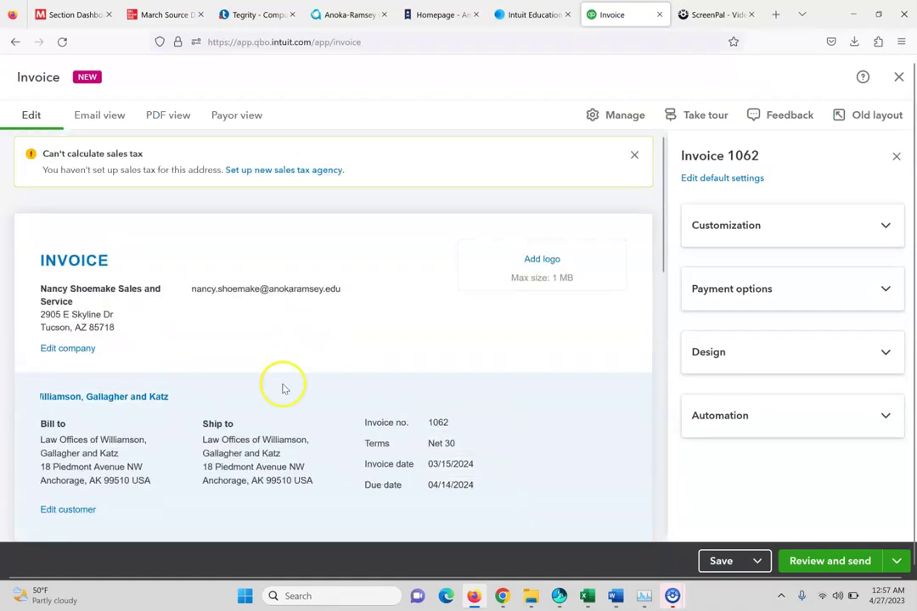
{"action": "left_click_drag", "start_coordinate": [666, 257], "coordinate": [655, 380]}
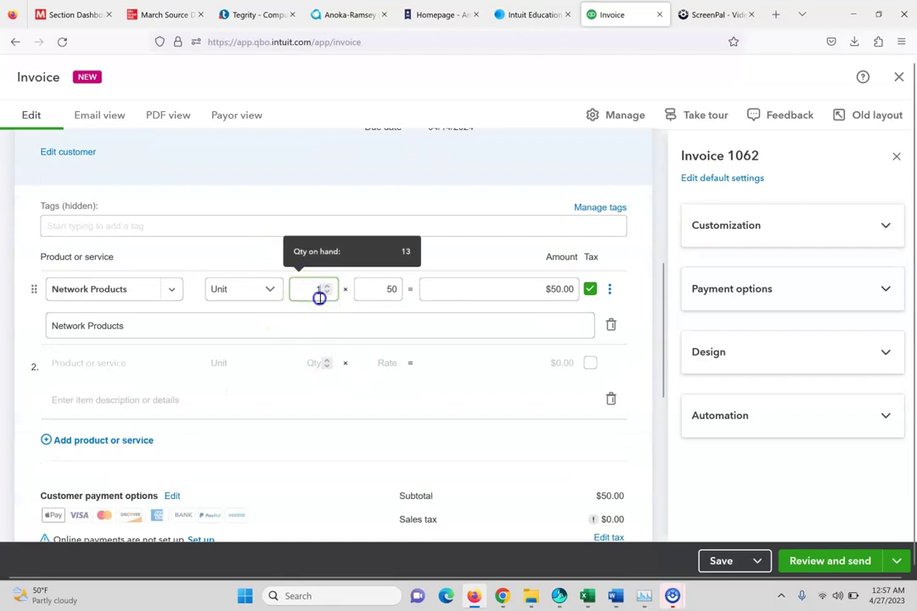
{"action": "type", "text": "6"}
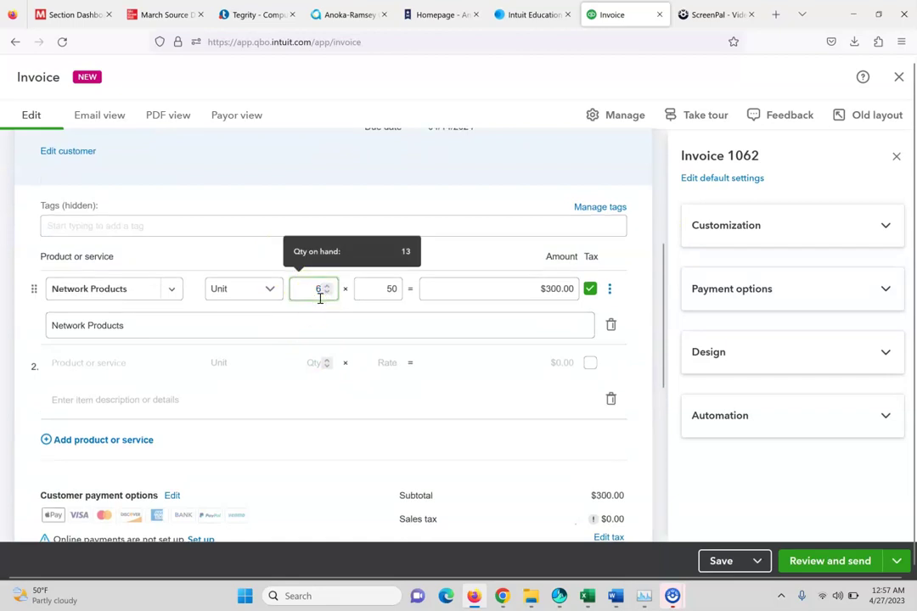
Step: Review the invoice totals, read on in the e-textbook to invoice 1063, and save invoice 1062 while starting a new invoice
{"action": "left_click_drag", "start_coordinate": [659, 220], "coordinate": [658, 385]}
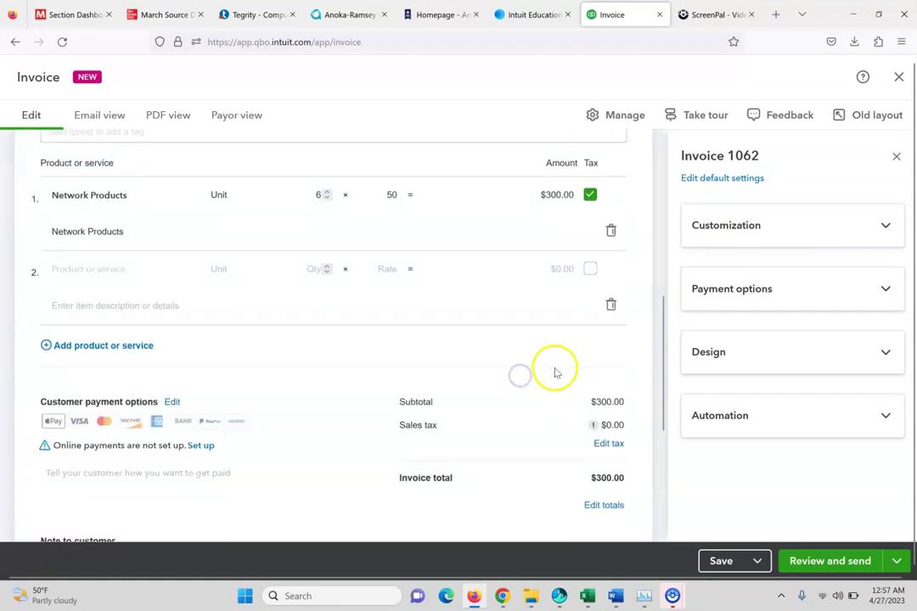
{"action": "left_click_drag", "start_coordinate": [664, 386], "coordinate": [664, 460]}
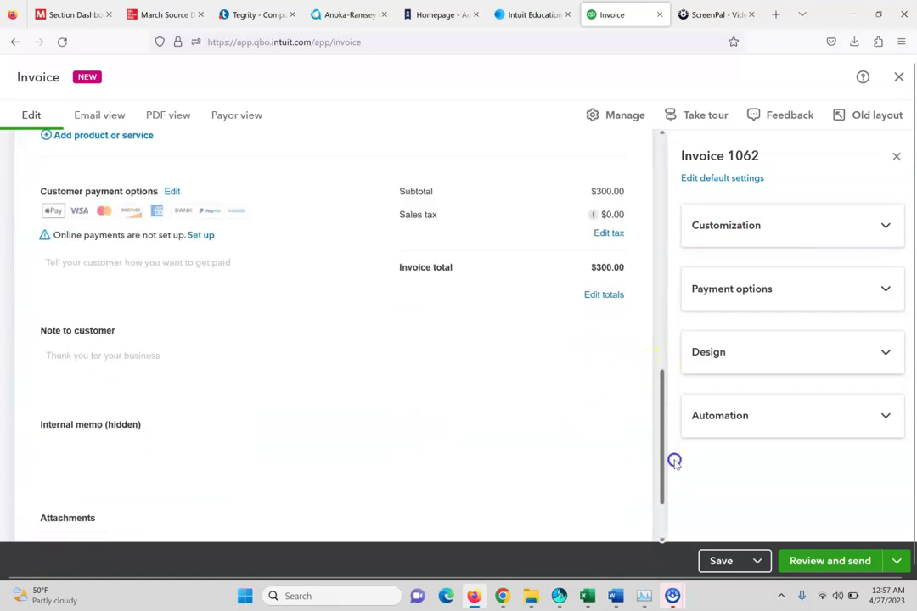
{"action": "left_click", "coordinate": [165, 15]}
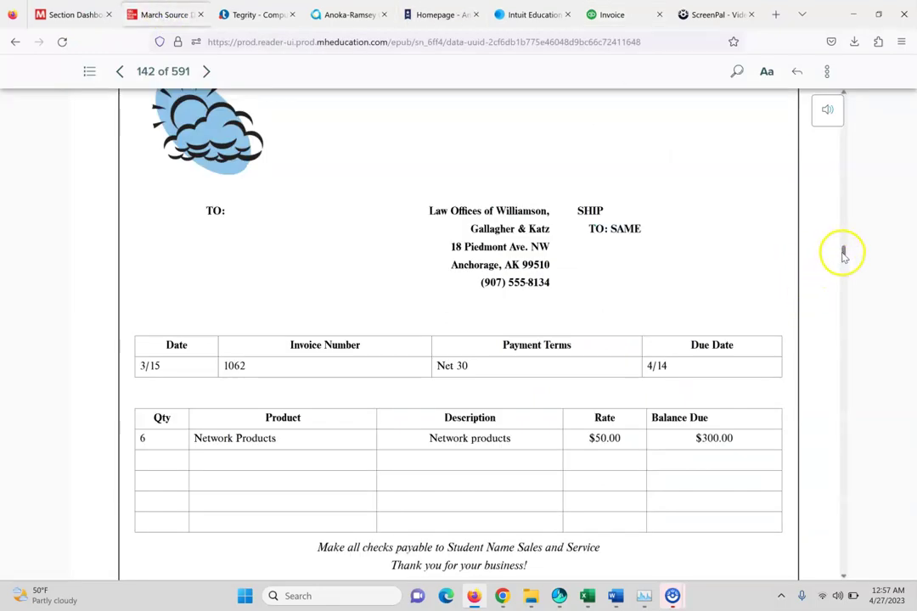
{"action": "left_click", "coordinate": [843, 258]}
{"action": "scroll", "coordinate": [849, 267], "scroll_direction": "down", "scroll_amount": 3}
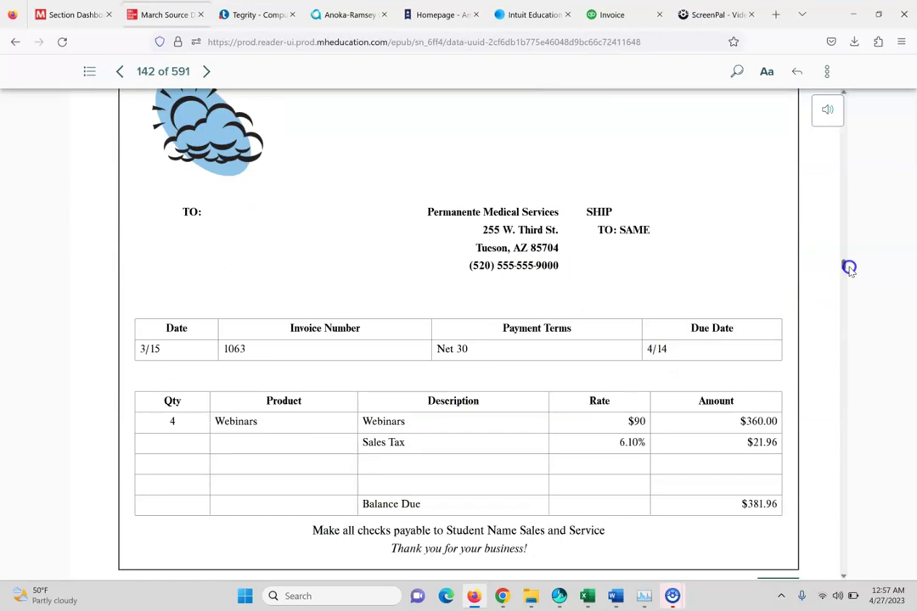
{"action": "left_click", "coordinate": [618, 15]}
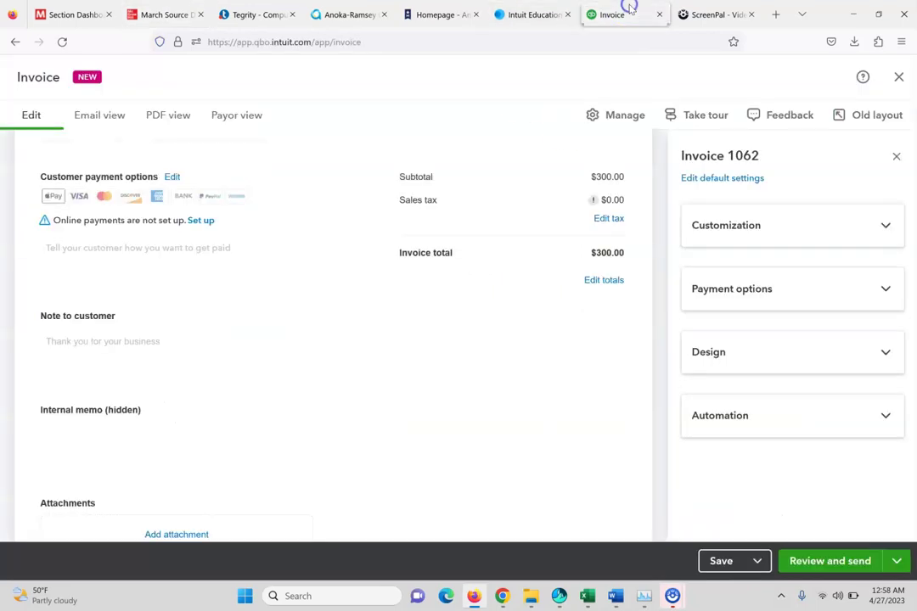
{"action": "left_click", "coordinate": [758, 561]}
{"action": "left_click", "coordinate": [726, 504]}
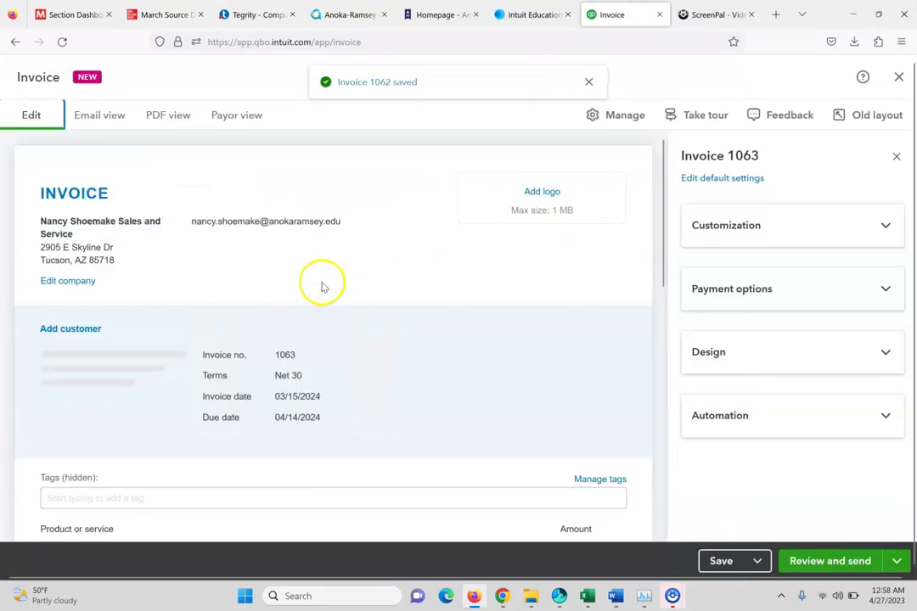
Step: Set the customer of invoice 1063 to Permanente Medical Service and compare the entry with the e-textbook
{"action": "left_click", "coordinate": [108, 330]}
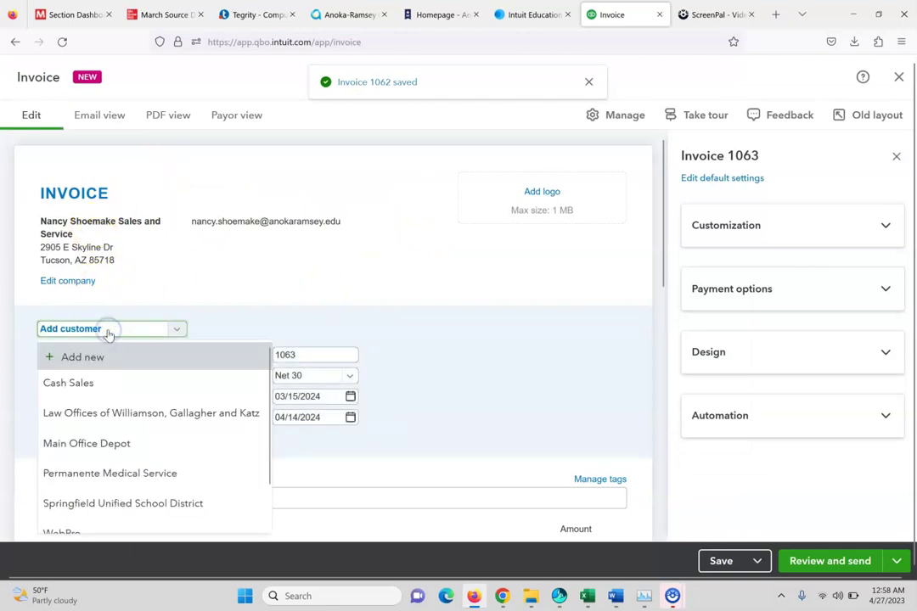
{"action": "left_click", "coordinate": [101, 474]}
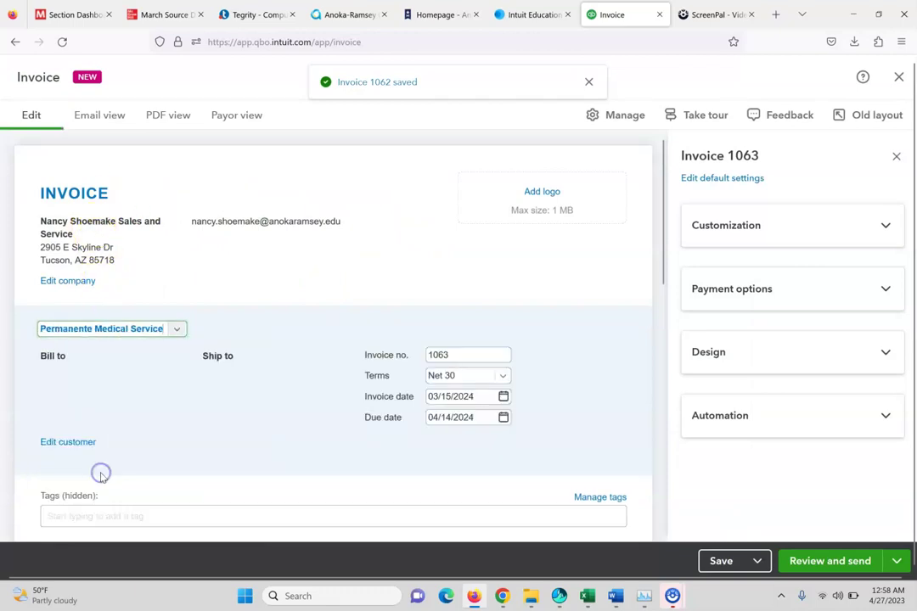
{"action": "left_click", "coordinate": [170, 10]}
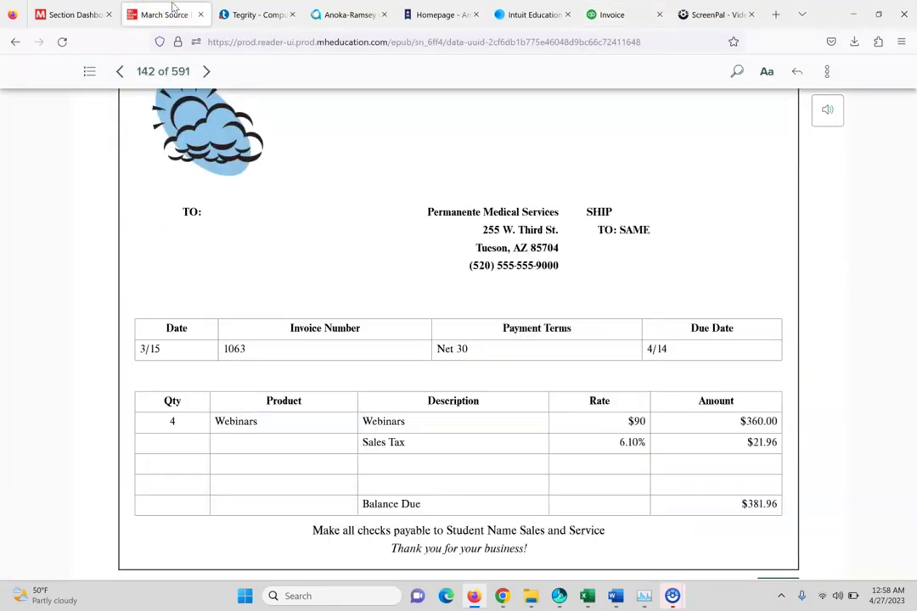
{"action": "left_click", "coordinate": [646, 14]}
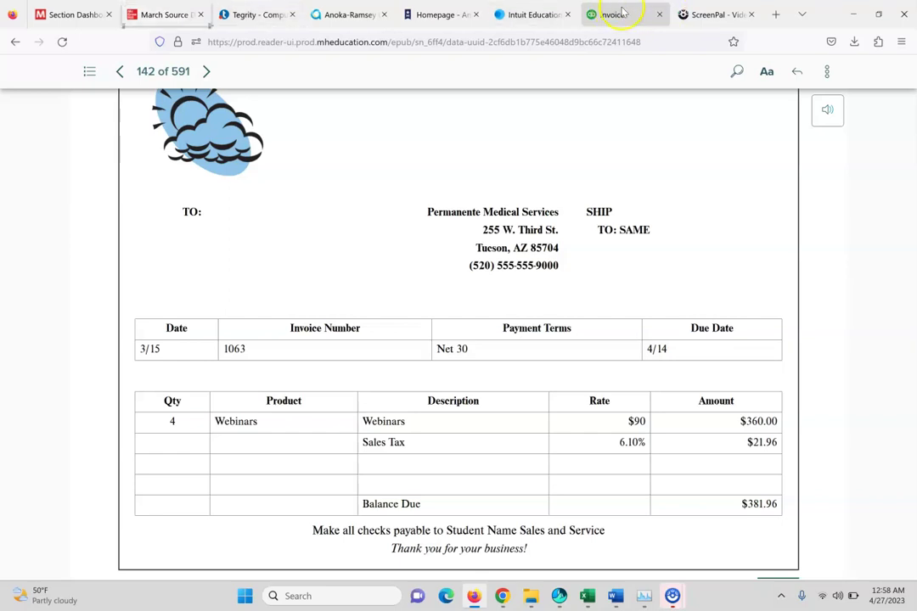
Step: Choose Webinars as the product on the first line of invoice 1063
{"action": "left_click_drag", "start_coordinate": [667, 252], "coordinate": [682, 393]}
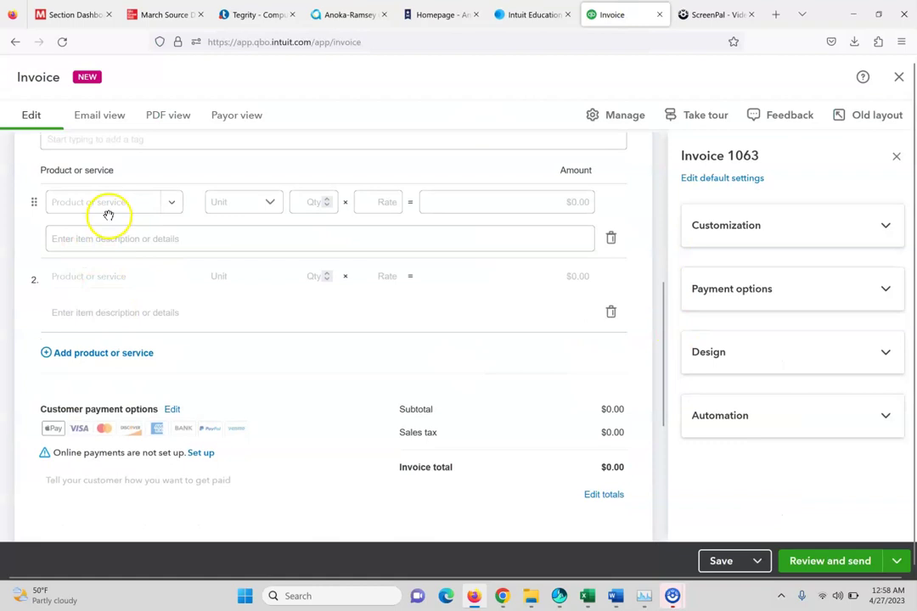
{"action": "left_click", "coordinate": [170, 202]}
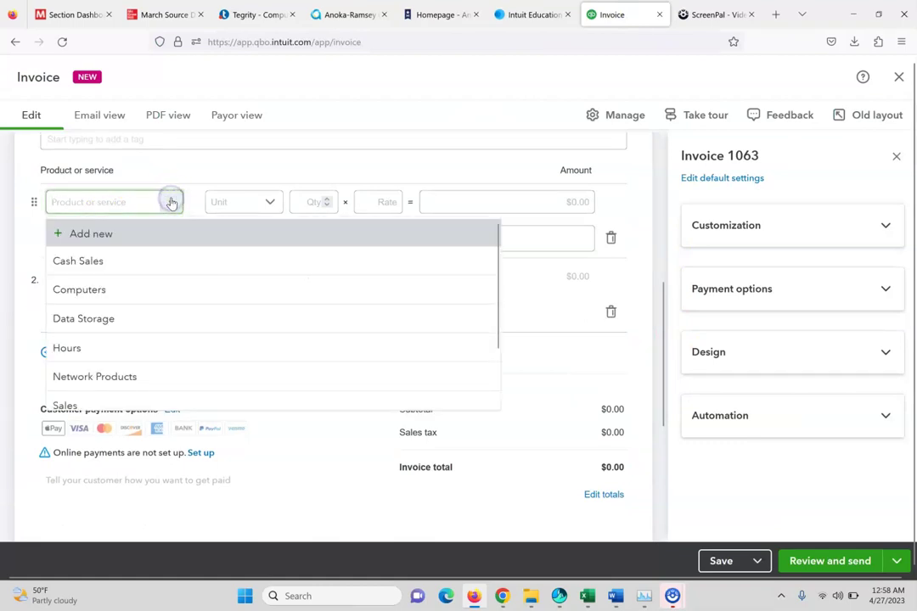
{"action": "key", "text": "Down"}
{"action": "key", "text": "Down"}
{"action": "key", "text": "Down"}
{"action": "key", "text": "Down"}
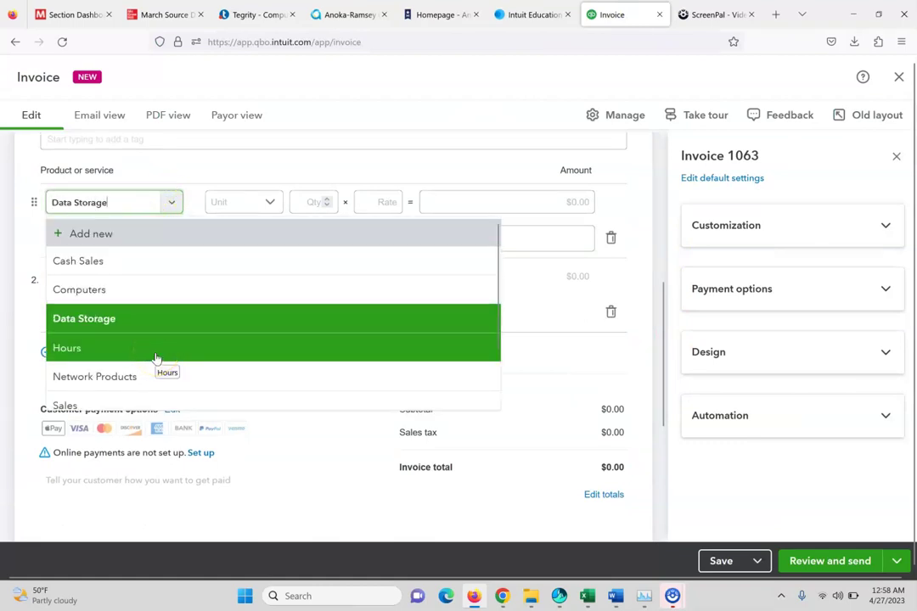
{"action": "key", "text": "Down"}
{"action": "key", "text": "Down"}
{"action": "key", "text": "Down"}
{"action": "key", "text": "Down"}
{"action": "key", "text": "Down"}
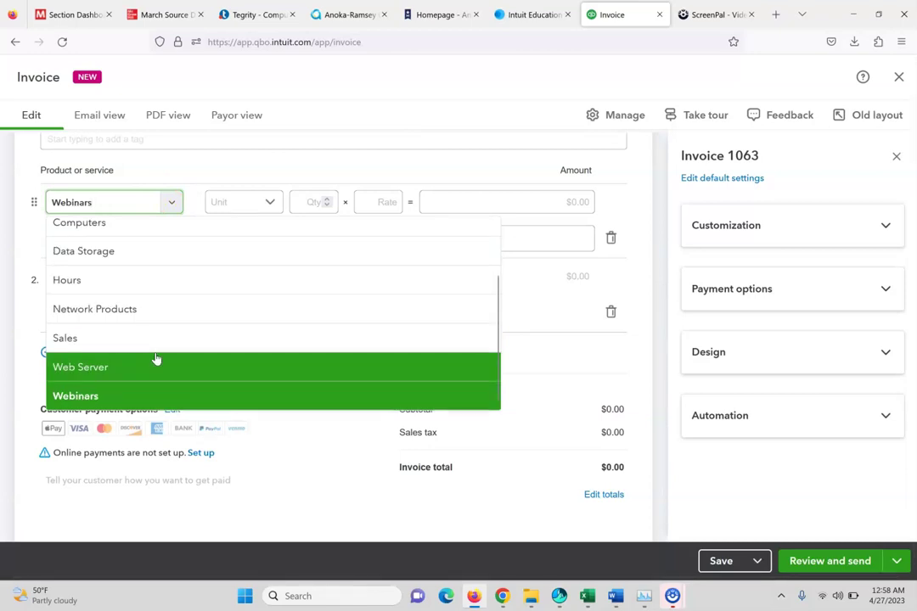
{"action": "left_click", "coordinate": [133, 396]}
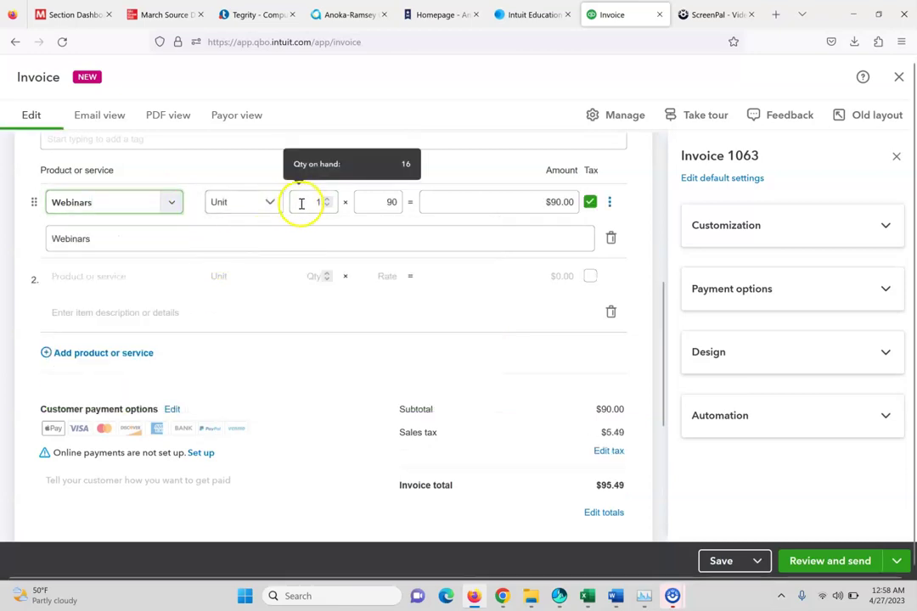
Step: Set the Webinars quantity to 4 and review the invoice totals
{"action": "left_click", "coordinate": [328, 202]}
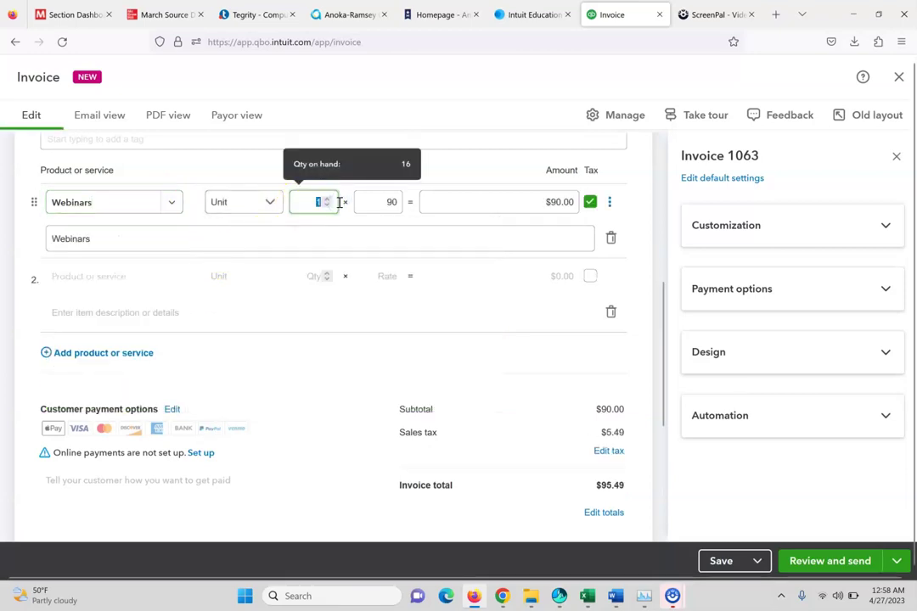
{"action": "type", "text": "4"}
{"action": "left_click", "coordinate": [562, 278]}
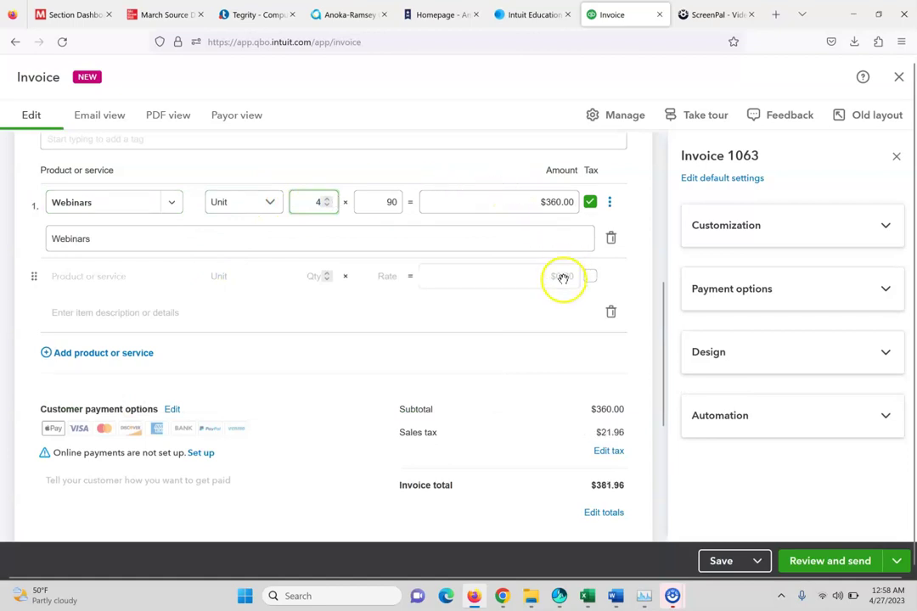
{"action": "left_click_drag", "start_coordinate": [659, 306], "coordinate": [653, 377]}
{"action": "left_click", "coordinate": [445, 337]}
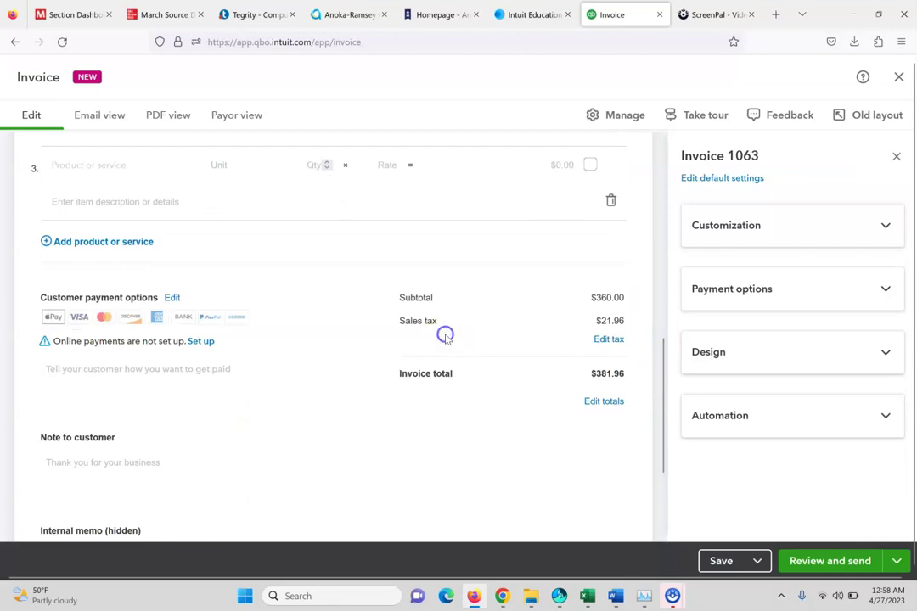
Step: Check invoice 1063 against the e-textbook, read on to bill AS490, and save and close the invoice
{"action": "left_click", "coordinate": [157, 14]}
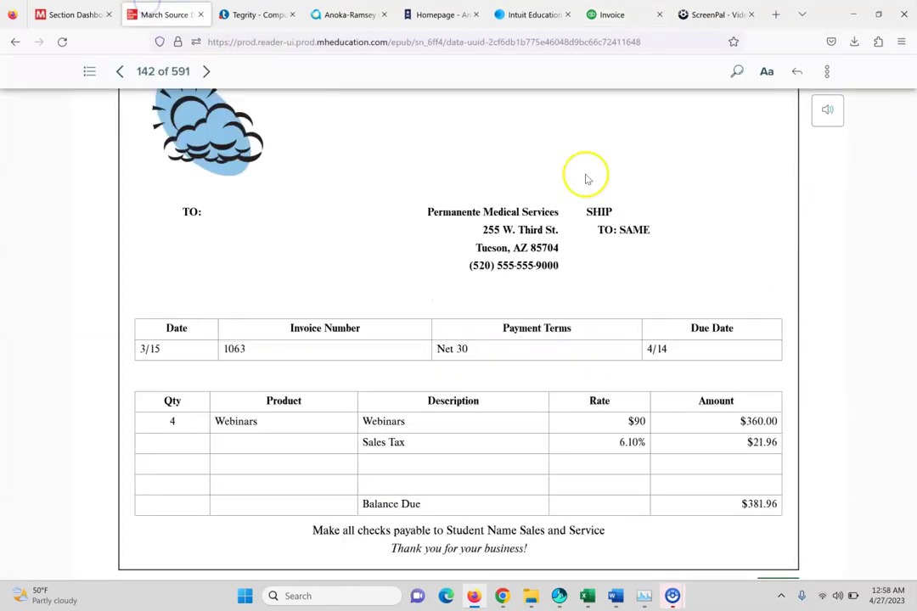
{"action": "left_click_drag", "start_coordinate": [841, 267], "coordinate": [844, 279]}
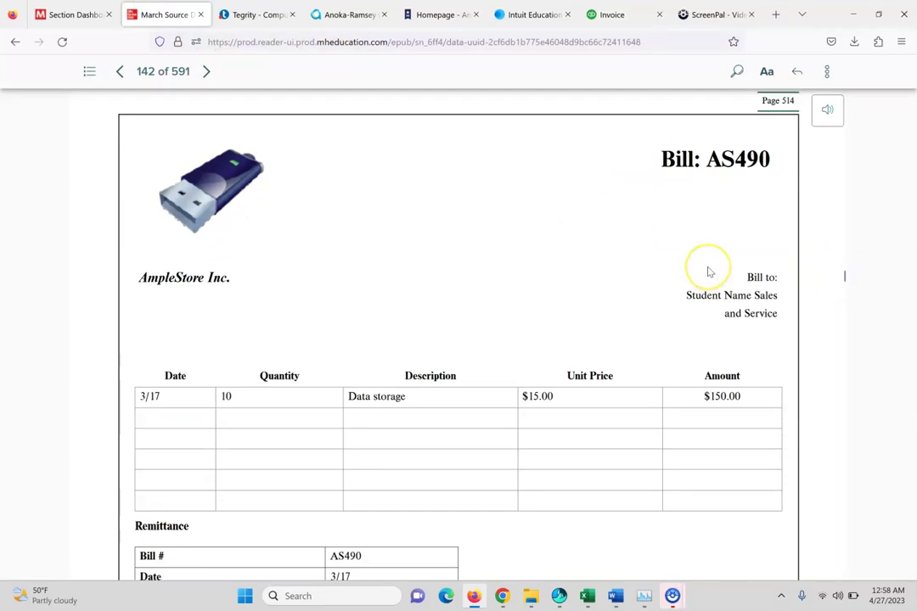
{"action": "left_click", "coordinate": [609, 10]}
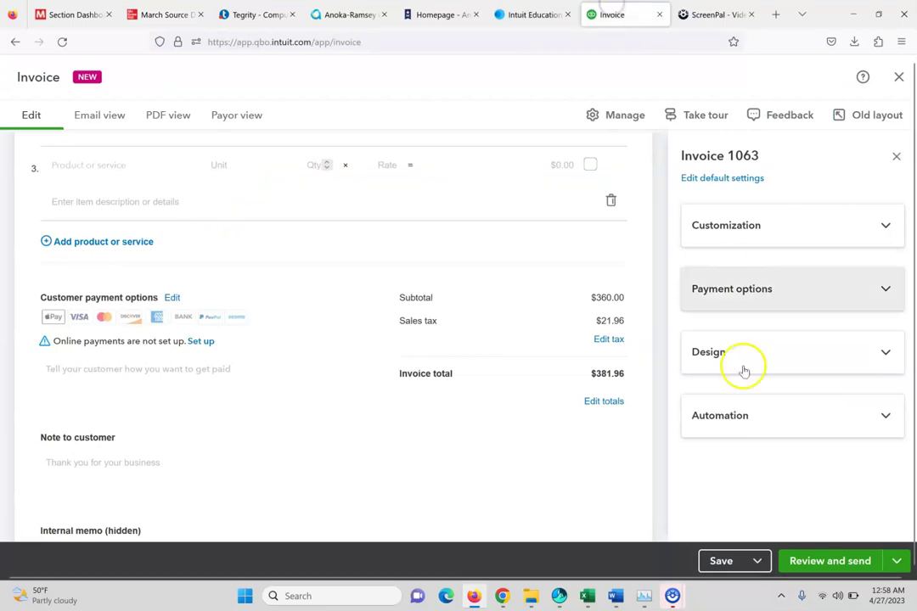
{"action": "left_click", "coordinate": [755, 562]}
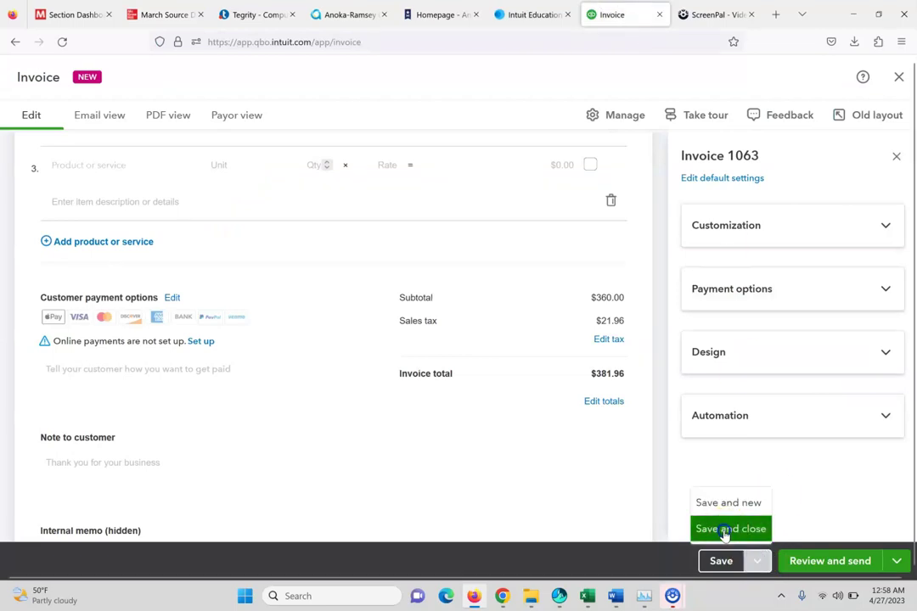
{"action": "left_click", "coordinate": [728, 530]}
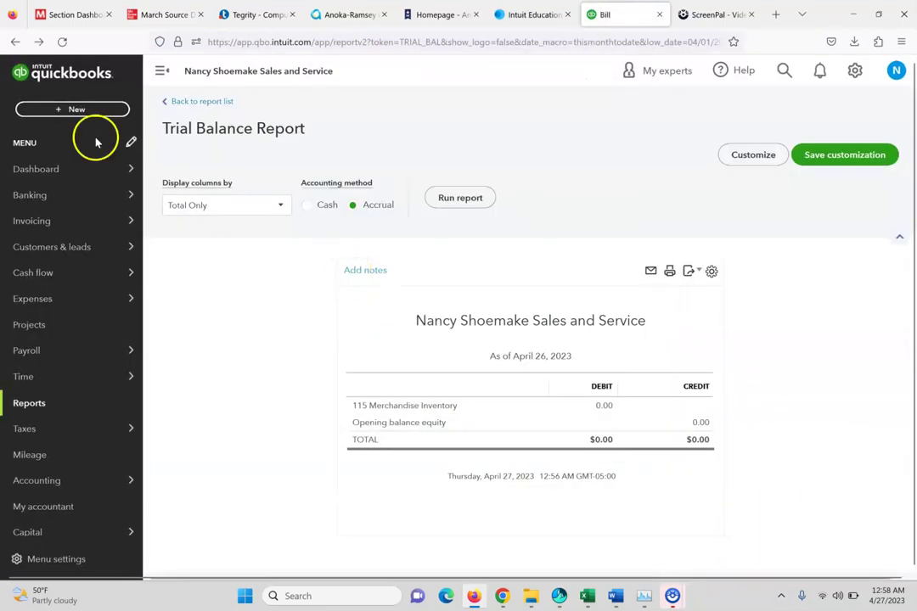
Step: Start a new bill in QuickBooks Online with bill date 03/17/2024 and bill number AS490
{"action": "left_click", "coordinate": [95, 116]}
{"action": "left_click", "coordinate": [188, 231]}
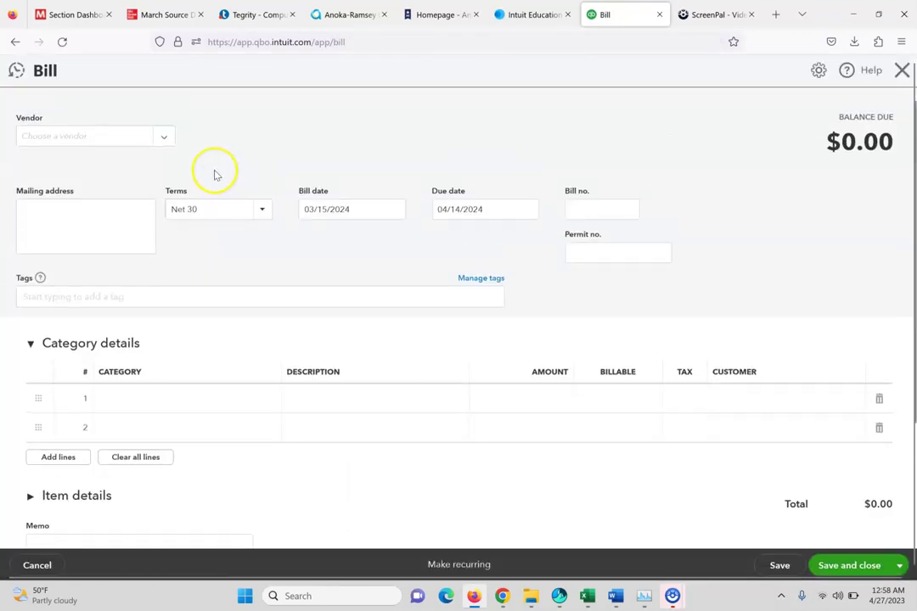
{"action": "left_click_drag", "start_coordinate": [349, 209], "coordinate": [213, 211]}
{"action": "type", "text": "03172024"}
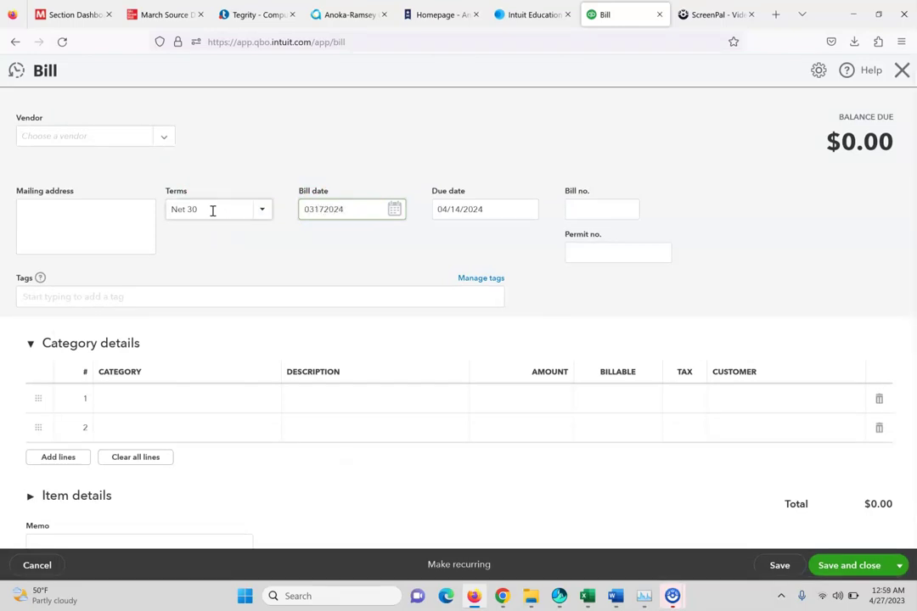
{"action": "left_click", "coordinate": [493, 195]}
{"action": "left_click", "coordinate": [596, 210]}
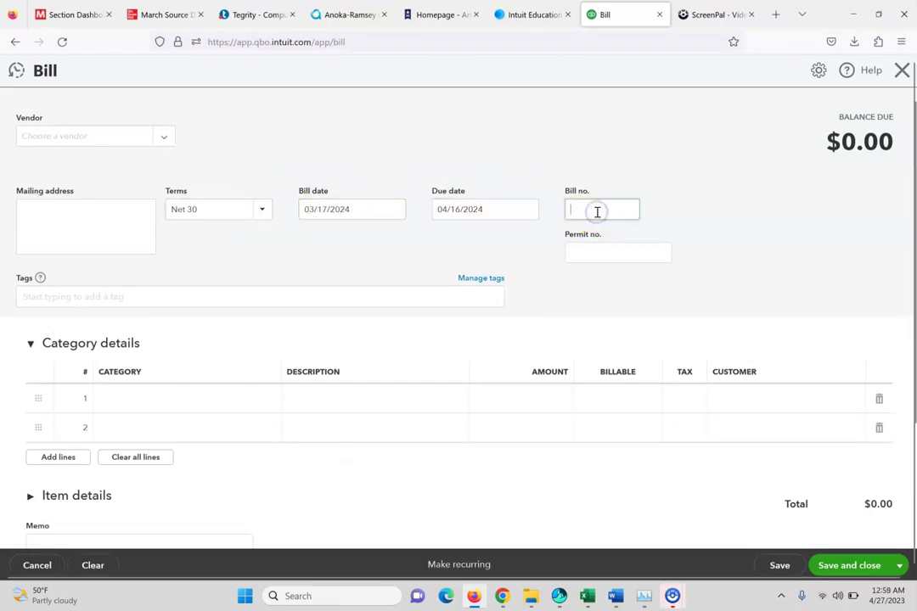
{"action": "type", "text": "AS490"}
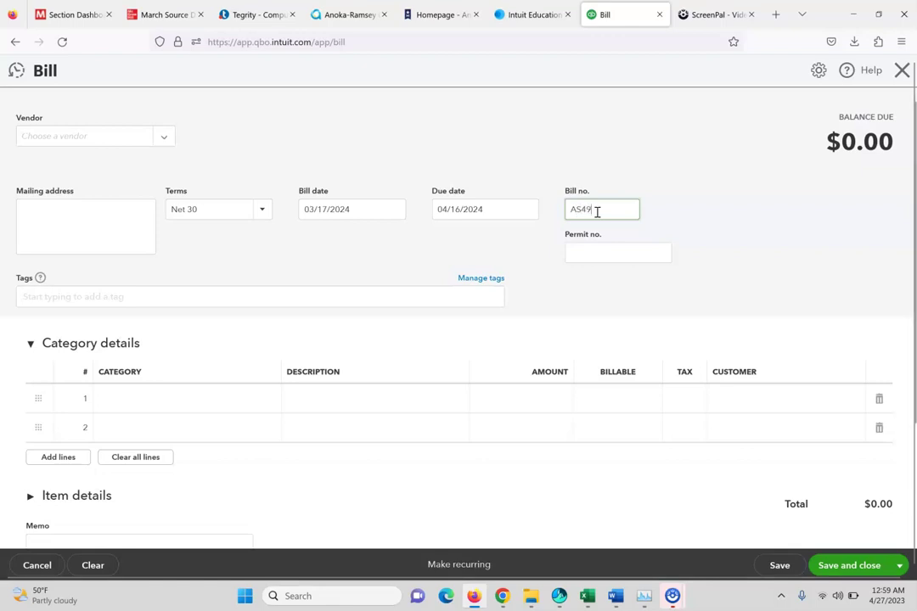
Step: Check the vendor in the e-textbook, set it to Ample Store Inc, and prefill the bill from the vendor's last bill
{"action": "left_click", "coordinate": [163, 12]}
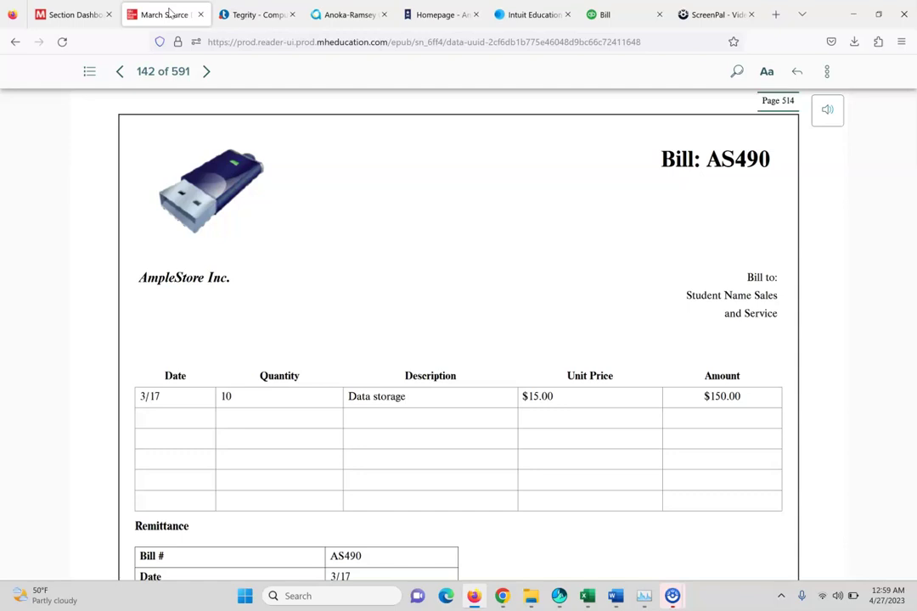
{"action": "left_click", "coordinate": [632, 12]}
{"action": "left_click", "coordinate": [79, 142]}
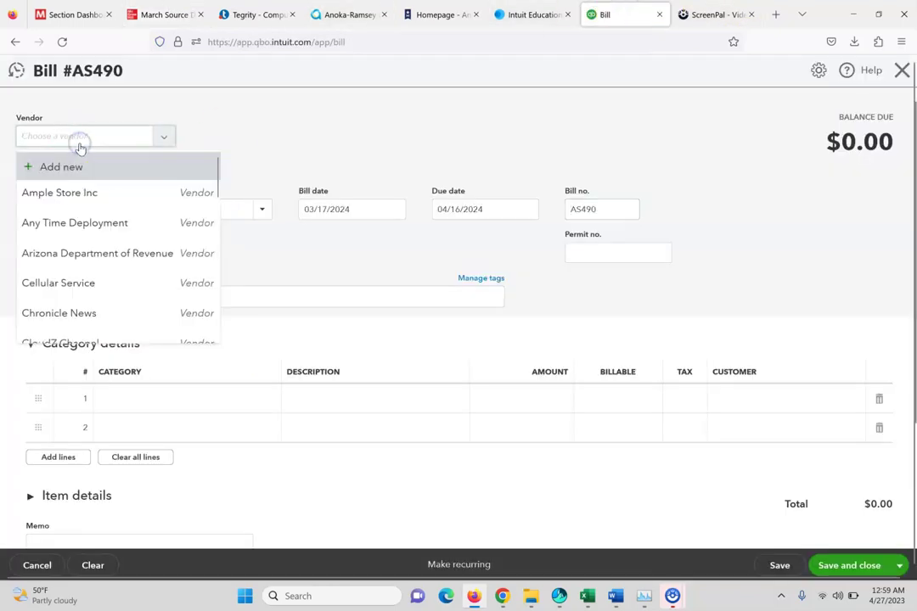
{"action": "left_click", "coordinate": [88, 190]}
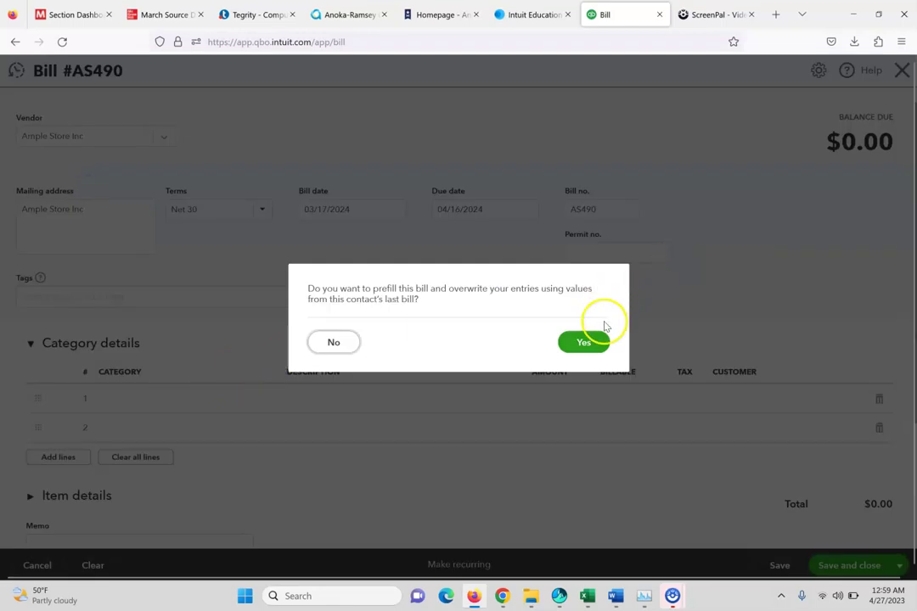
{"action": "left_click", "coordinate": [586, 344]}
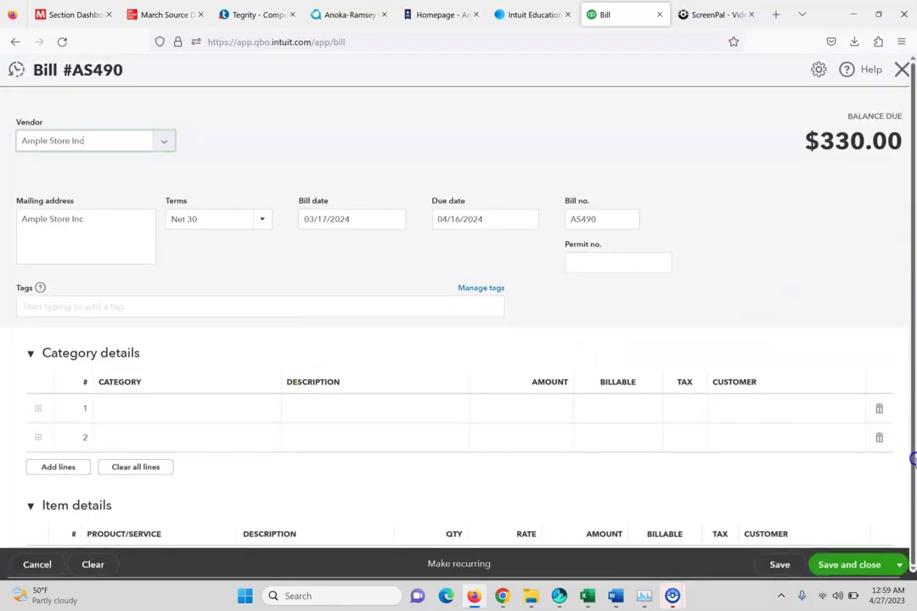
Step: Set the Data Storage item quantity to 10 on bill AS490, and save and close the bill
{"action": "left_click", "coordinate": [221, 460]}
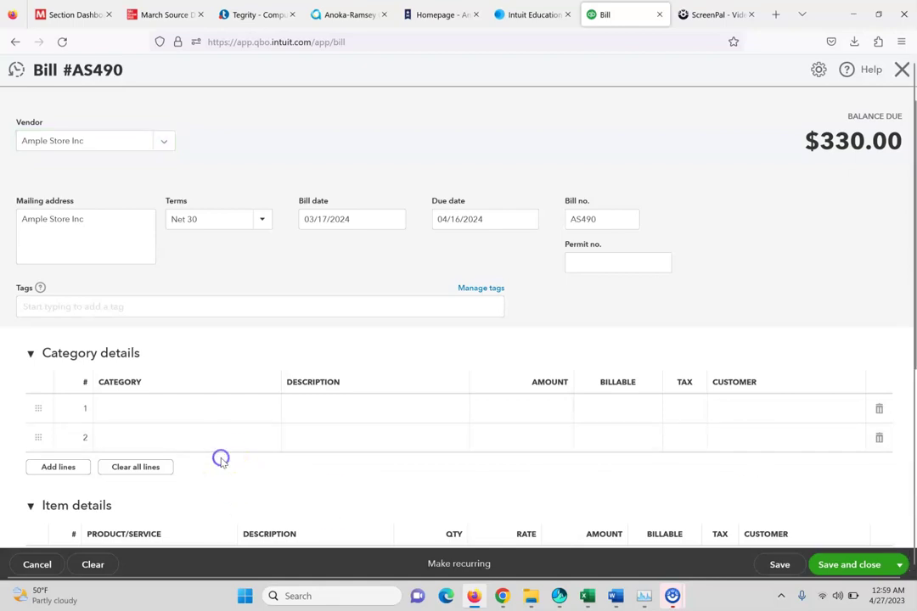
{"action": "left_click", "coordinate": [177, 409]}
{"action": "scroll", "coordinate": [176, 410], "scroll_direction": "down", "scroll_amount": 2}
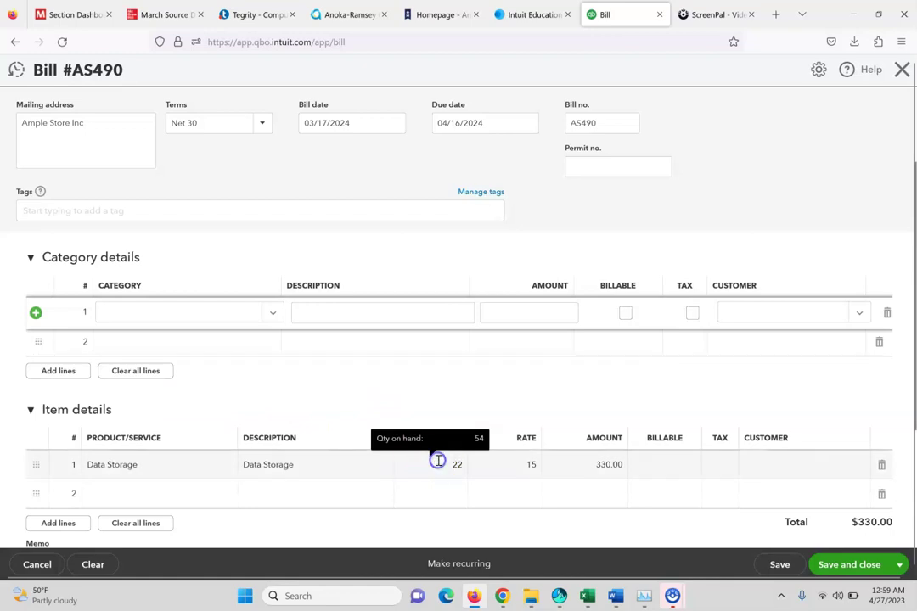
{"action": "left_click", "coordinate": [436, 462]}
{"action": "type", "text": "10"}
{"action": "left_click", "coordinate": [849, 565]}
Step: Read on in the e-textbook to sales invoice 1064 and start a new invoice in QuickBooks Online
{"action": "left_click", "coordinate": [153, 13]}
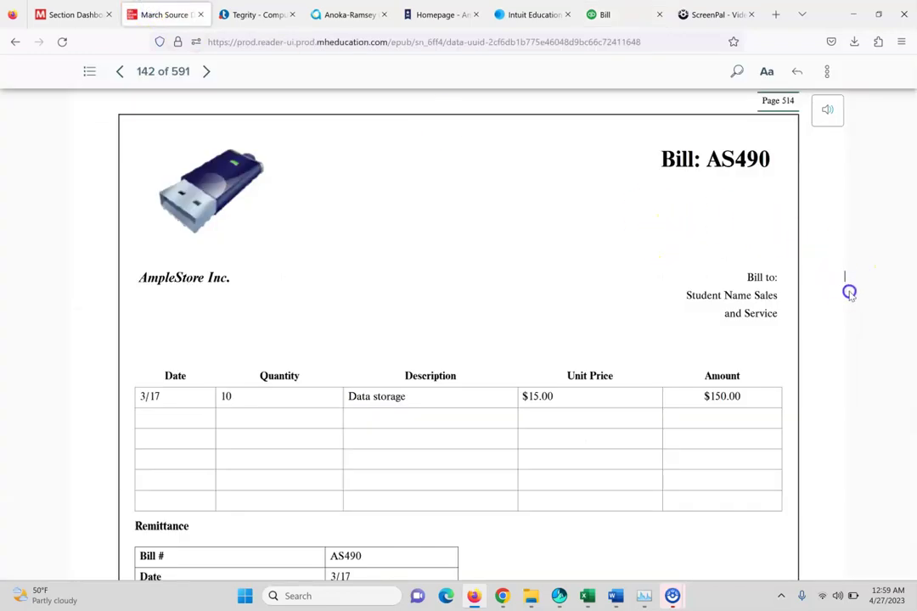
{"action": "scroll", "coordinate": [849, 292], "scroll_direction": "down", "scroll_amount": 8}
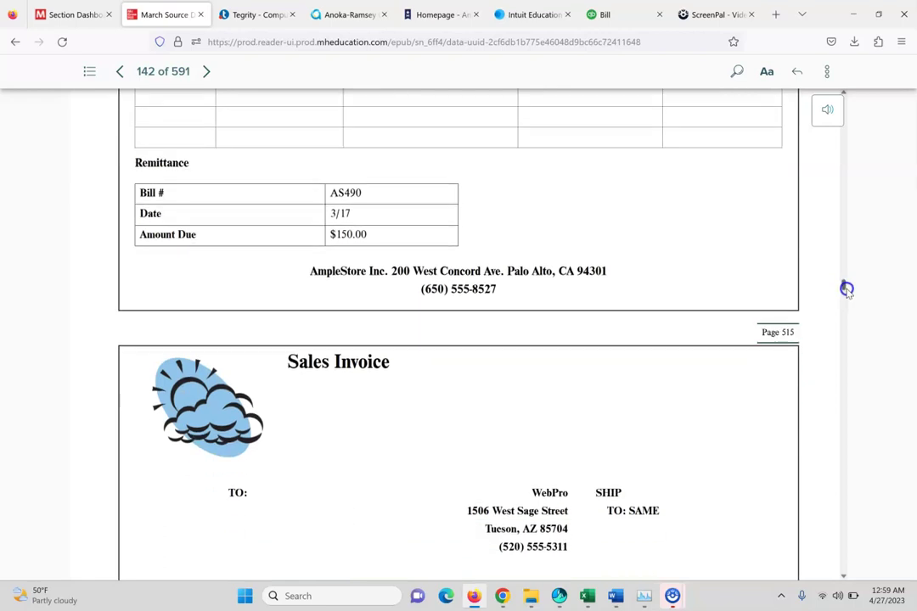
{"action": "scroll", "coordinate": [849, 294], "scroll_direction": "down", "scroll_amount": 1}
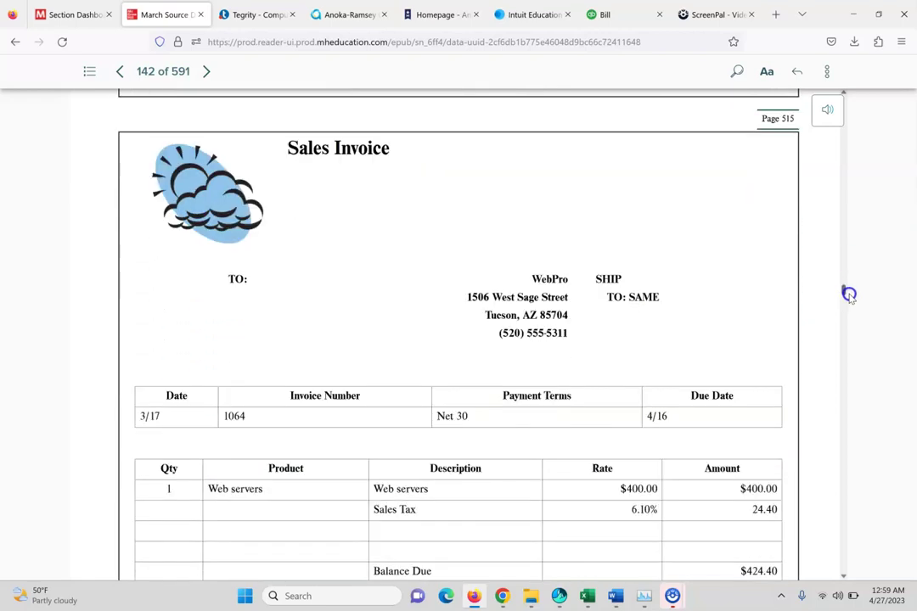
{"action": "scroll", "coordinate": [849, 295], "scroll_direction": "down", "scroll_amount": 1}
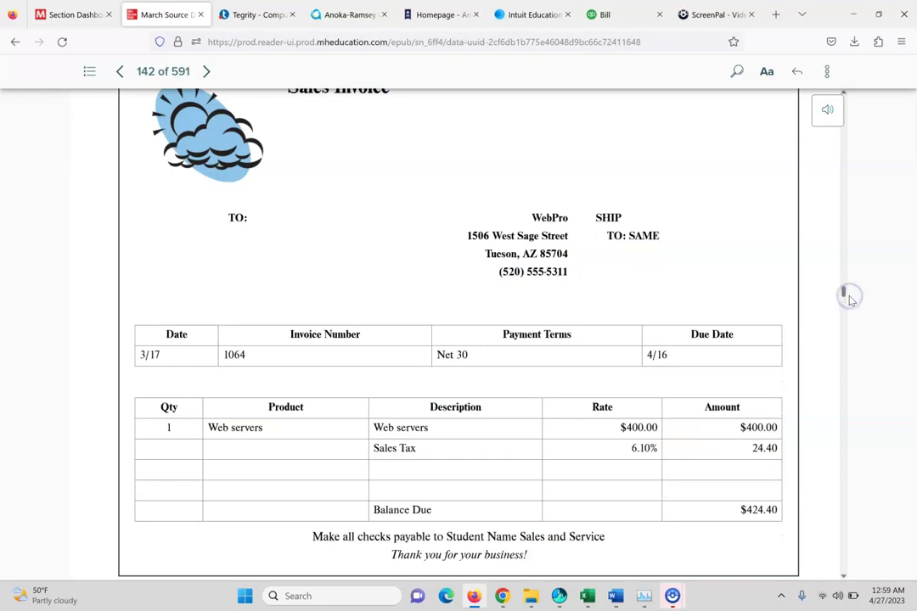
{"action": "left_click", "coordinate": [621, 14]}
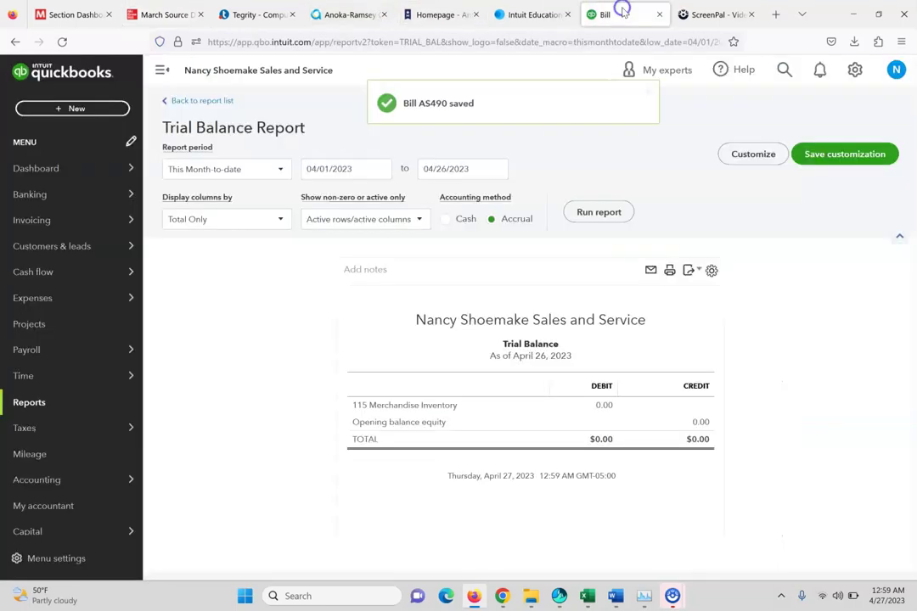
{"action": "left_click", "coordinate": [75, 107]}
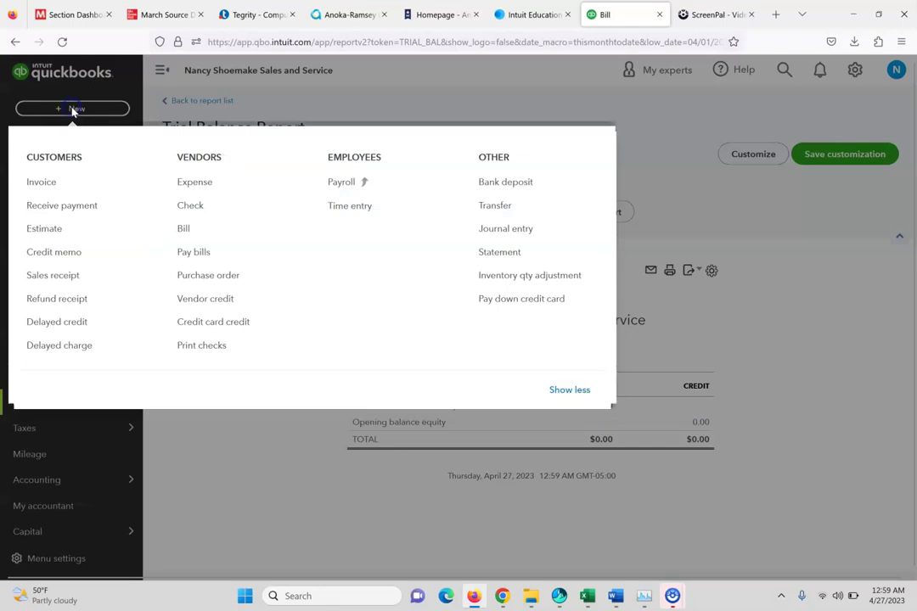
{"action": "left_click", "coordinate": [42, 183]}
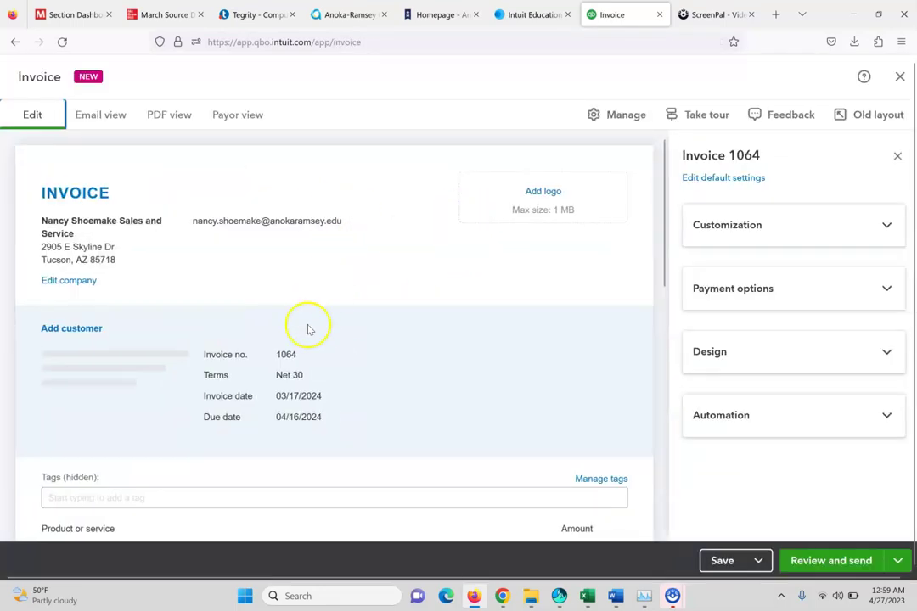
Step: Set the customer of invoice 1064 to WebPro and compare the entry with the e-textbook
{"action": "left_click", "coordinate": [130, 329]}
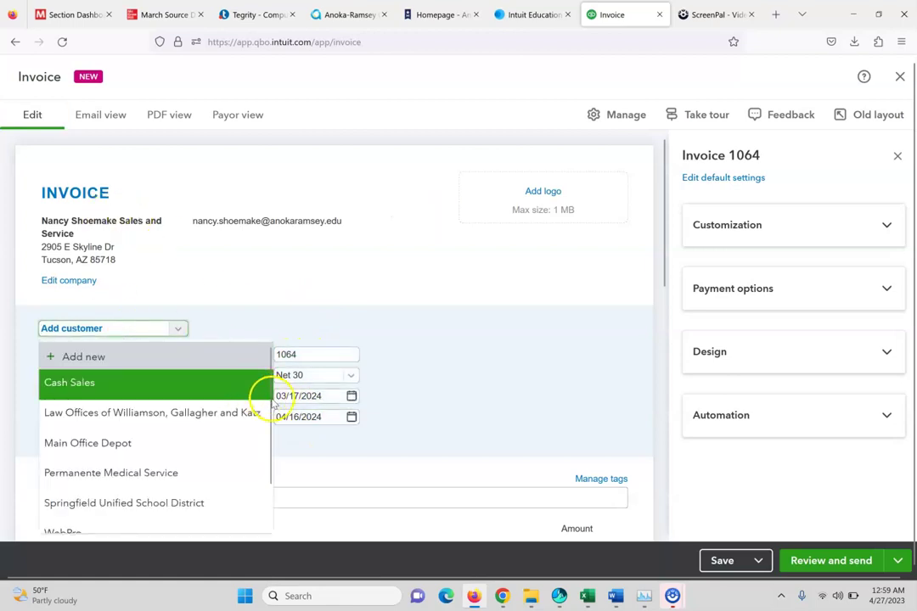
{"action": "left_click_drag", "start_coordinate": [267, 405], "coordinate": [256, 466]}
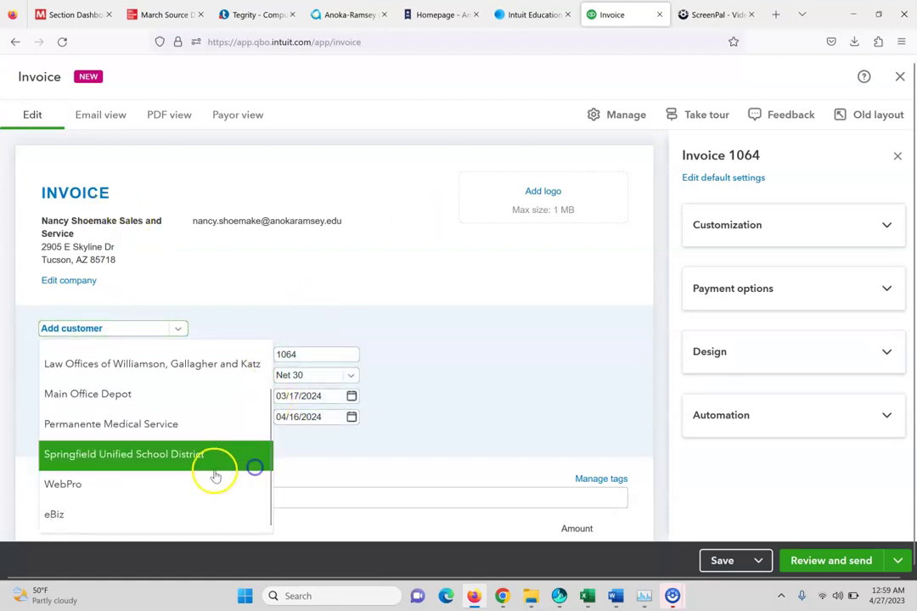
{"action": "left_click", "coordinate": [179, 493]}
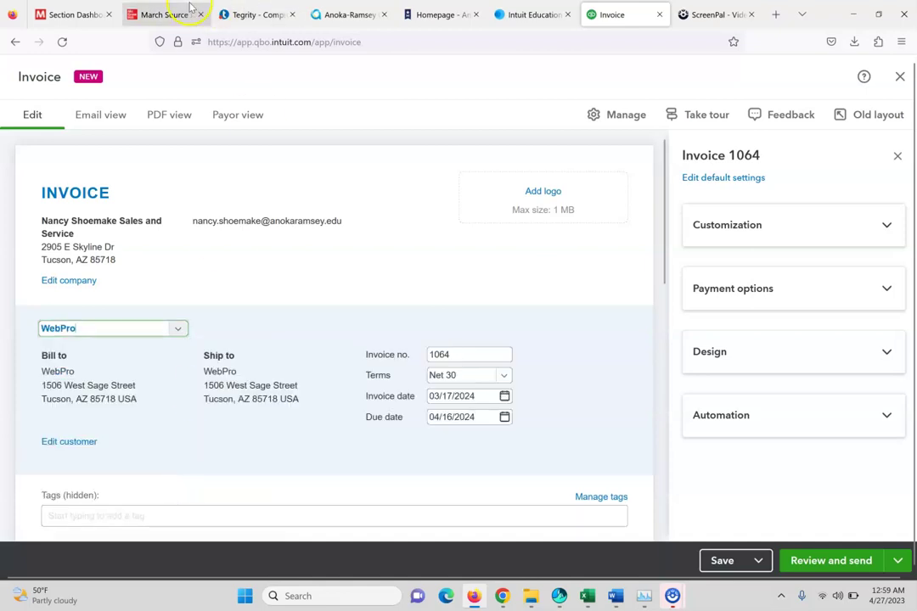
{"action": "left_click", "coordinate": [163, 14]}
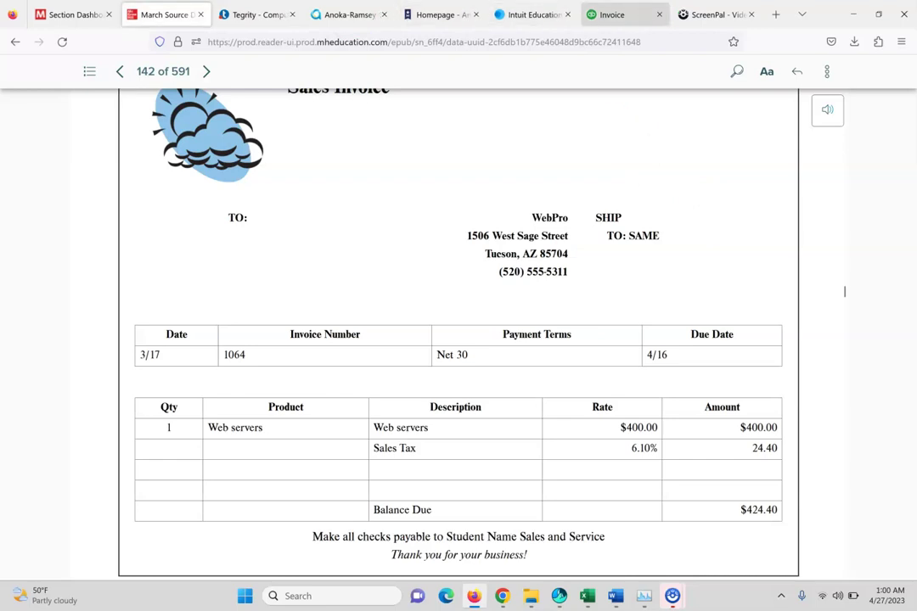
{"action": "left_click", "coordinate": [664, 7]}
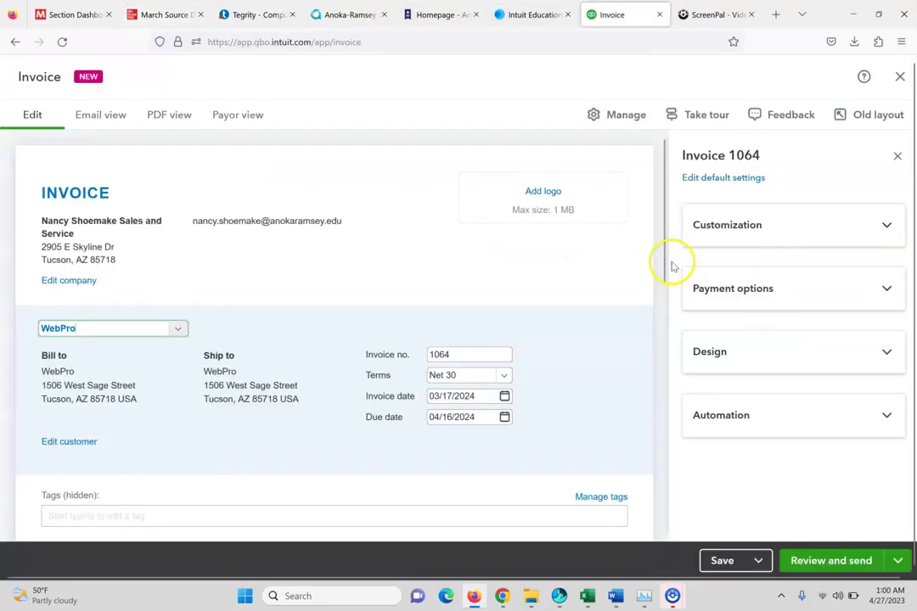
Step: Add the Web Server product to the first line of invoice 1064
{"action": "left_click_drag", "start_coordinate": [670, 264], "coordinate": [672, 405]}
{"action": "left_click", "coordinate": [675, 430]}
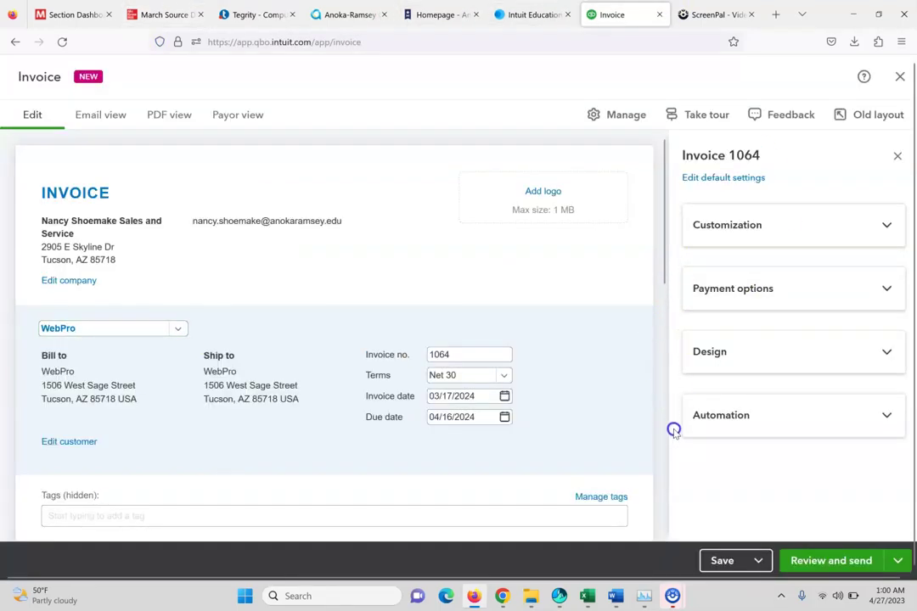
{"action": "left_click_drag", "start_coordinate": [661, 272], "coordinate": [665, 411]}
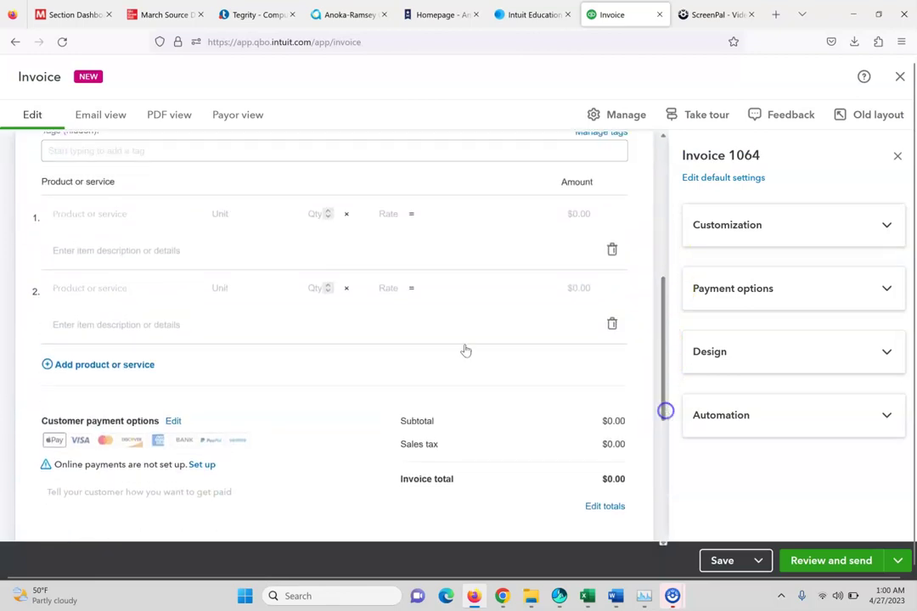
{"action": "left_click", "coordinate": [125, 213]}
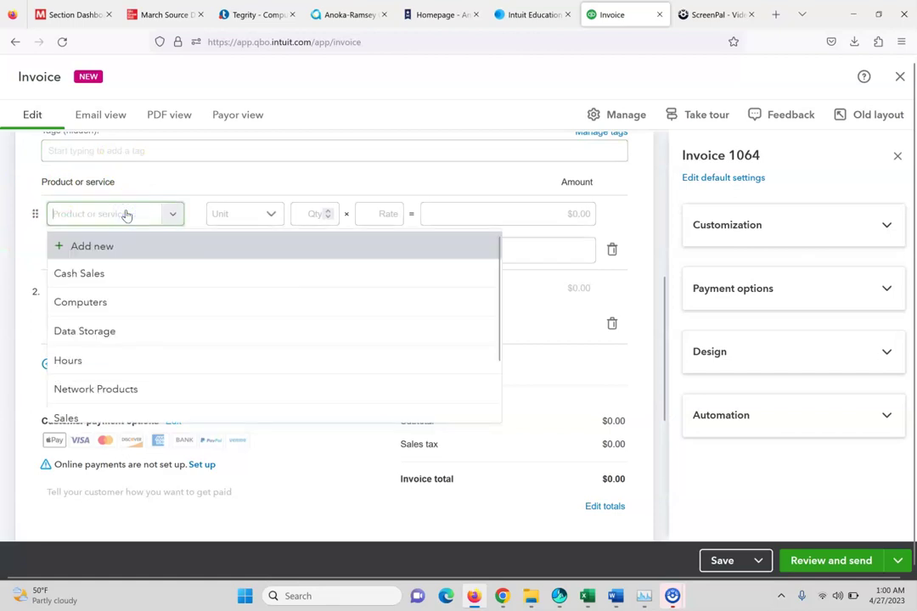
{"action": "type", "text": "web"}
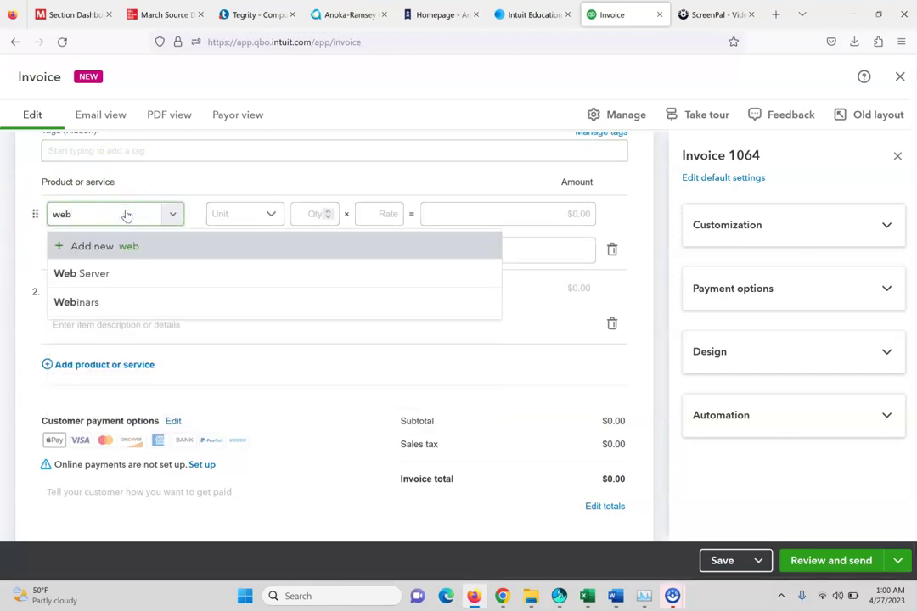
{"action": "left_click", "coordinate": [125, 271]}
{"action": "left_click", "coordinate": [452, 214]}
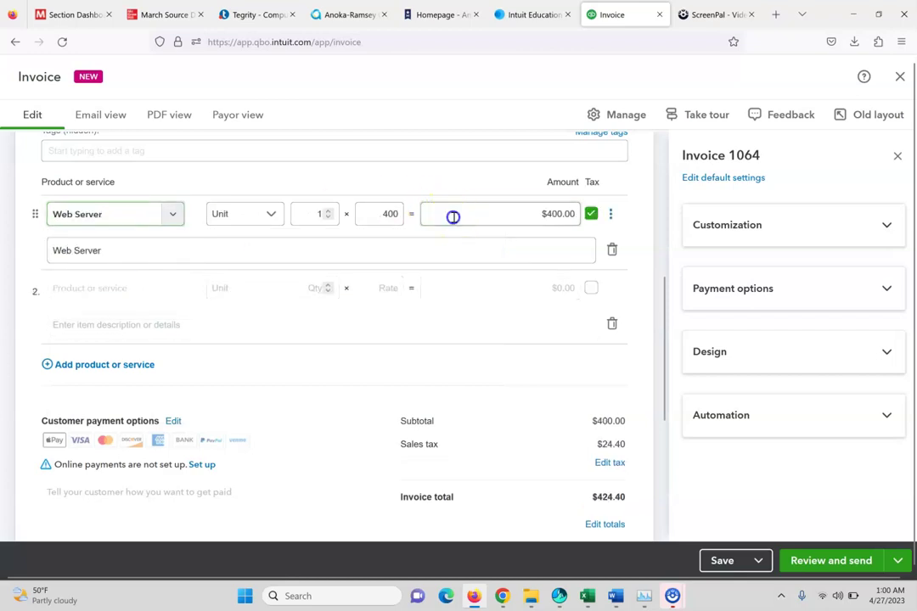
Step: Check the totals of invoice 1064 against the e-textbook, and save and close the invoice
{"action": "left_click_drag", "start_coordinate": [665, 333], "coordinate": [663, 393]}
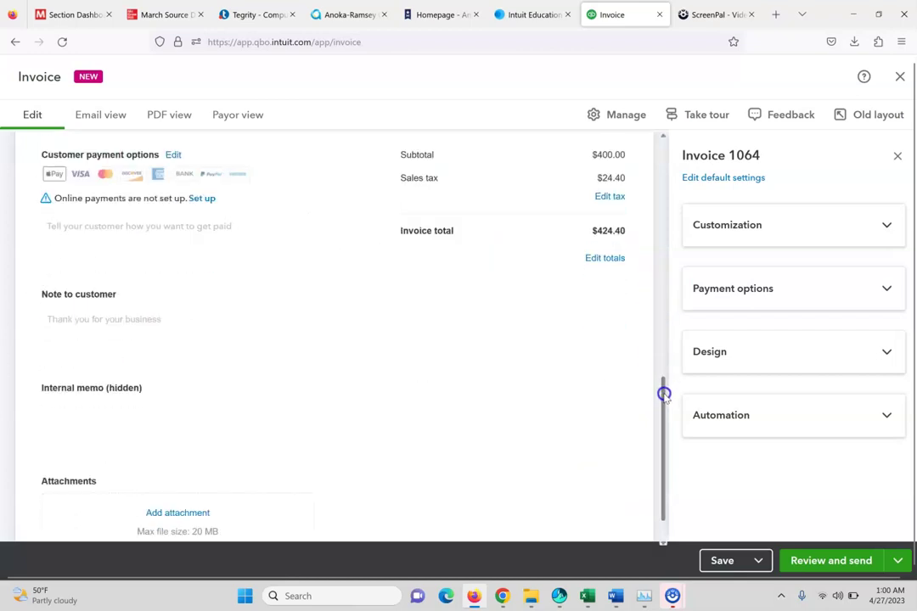
{"action": "left_click", "coordinate": [164, 14]}
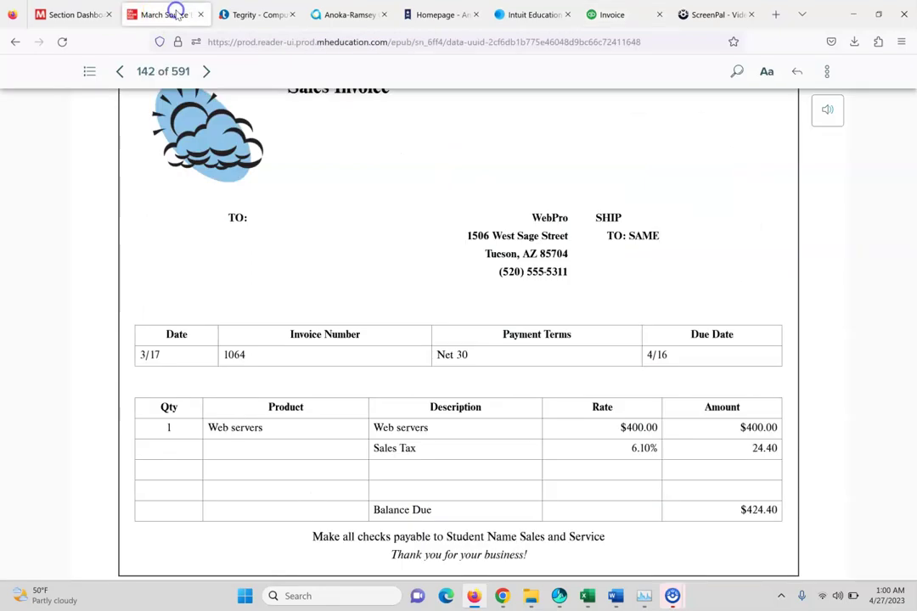
{"action": "left_click_drag", "start_coordinate": [843, 295], "coordinate": [844, 302]}
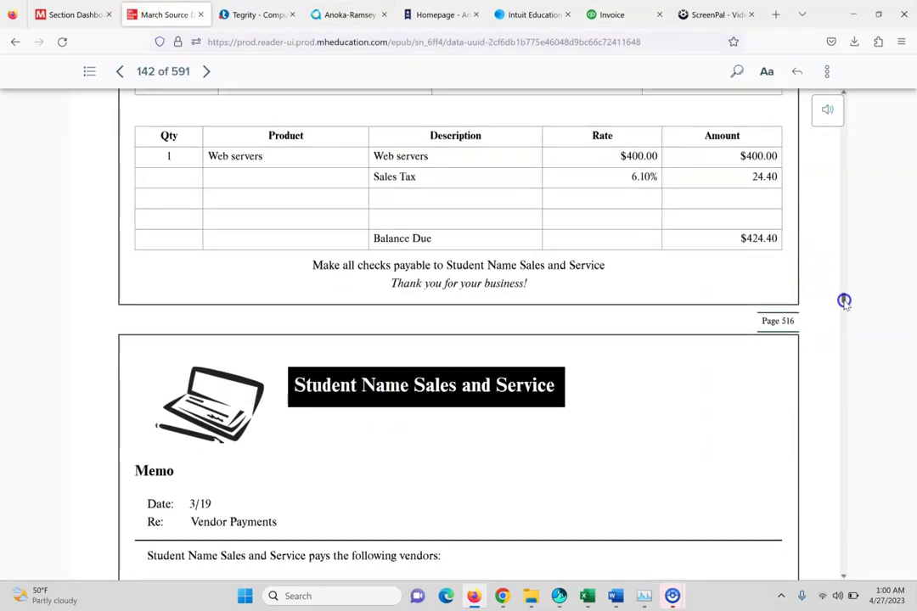
{"action": "scroll", "coordinate": [844, 302], "scroll_direction": "down", "scroll_amount": 3}
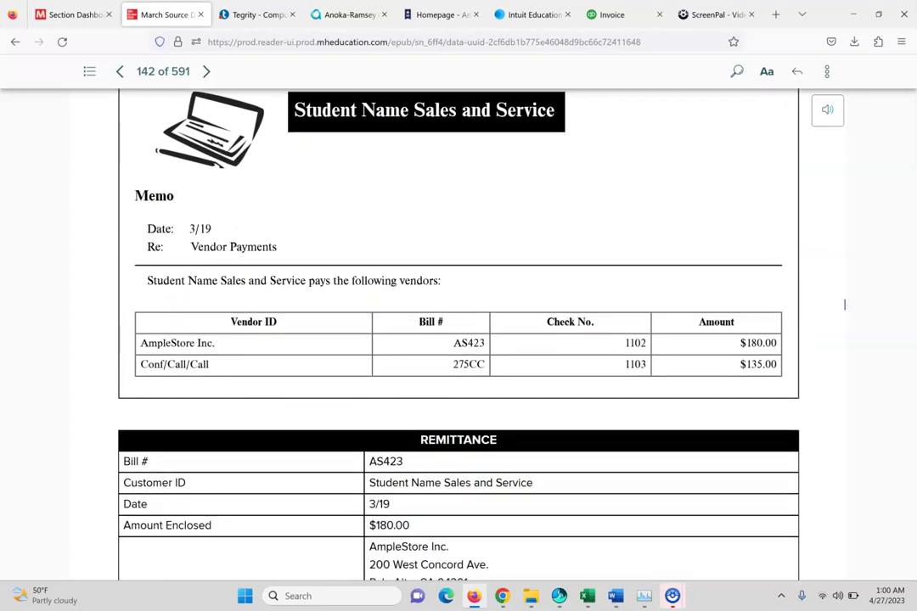
{"action": "left_click", "coordinate": [611, 15]}
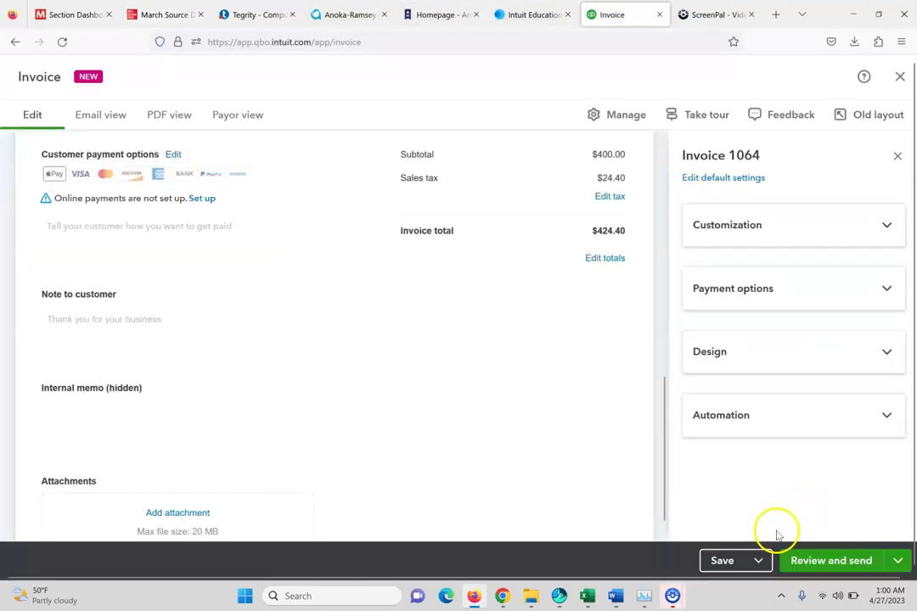
{"action": "left_click", "coordinate": [757, 561]}
{"action": "left_click", "coordinate": [726, 530]}
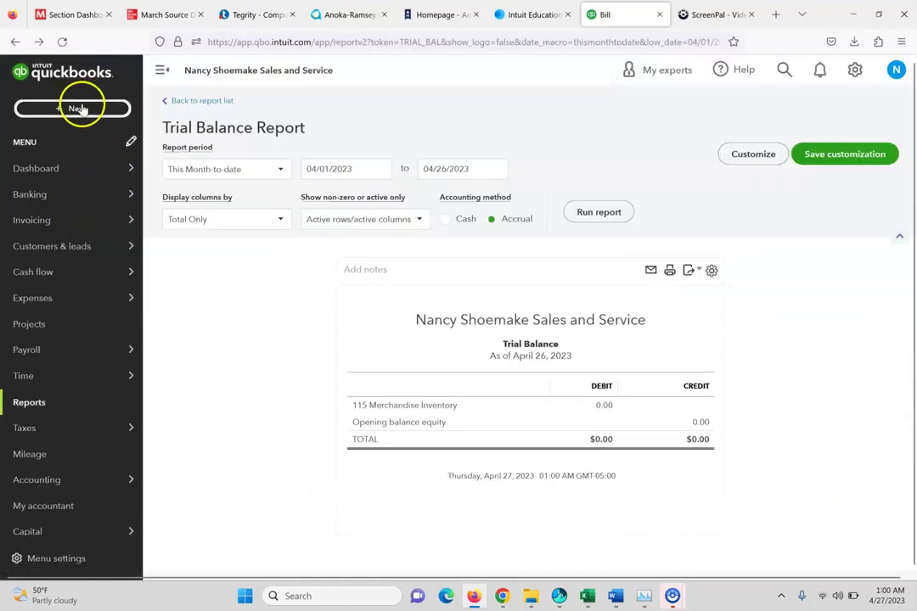
Step: Start a new check for the vendor payments memo in the e-textbook and set its payment date to 03/19/2024
{"action": "left_click", "coordinate": [81, 109]}
{"action": "left_click", "coordinate": [189, 206]}
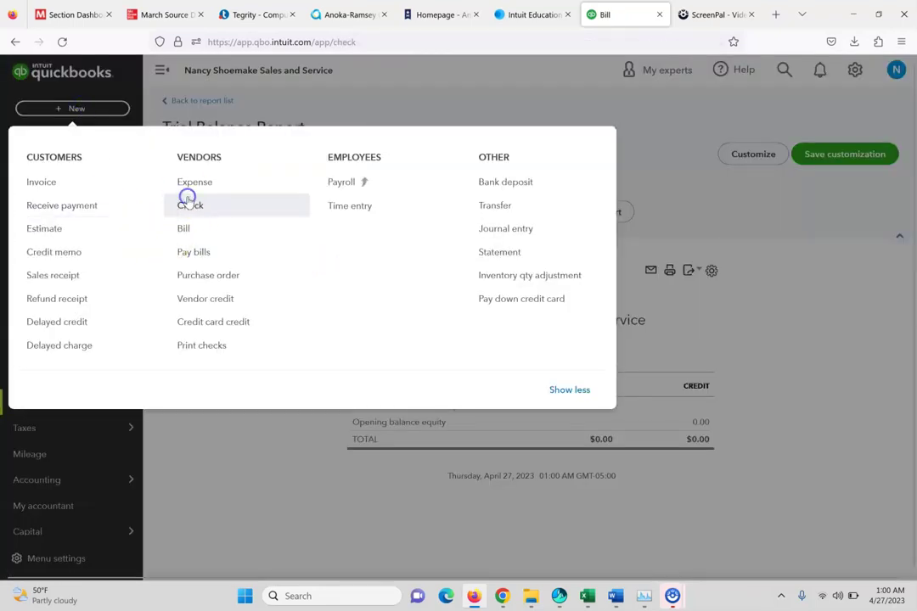
{"action": "key", "text": "ctrl+2"}
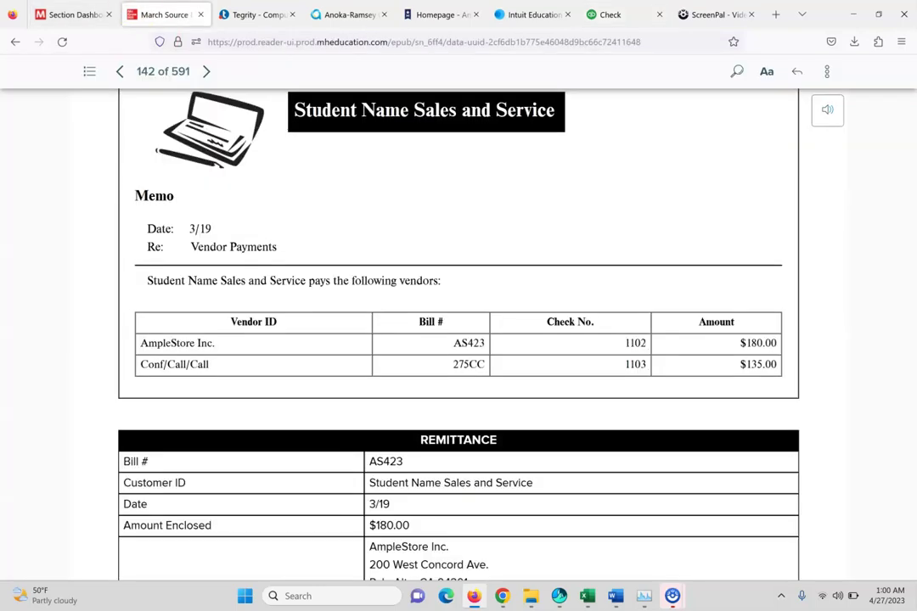
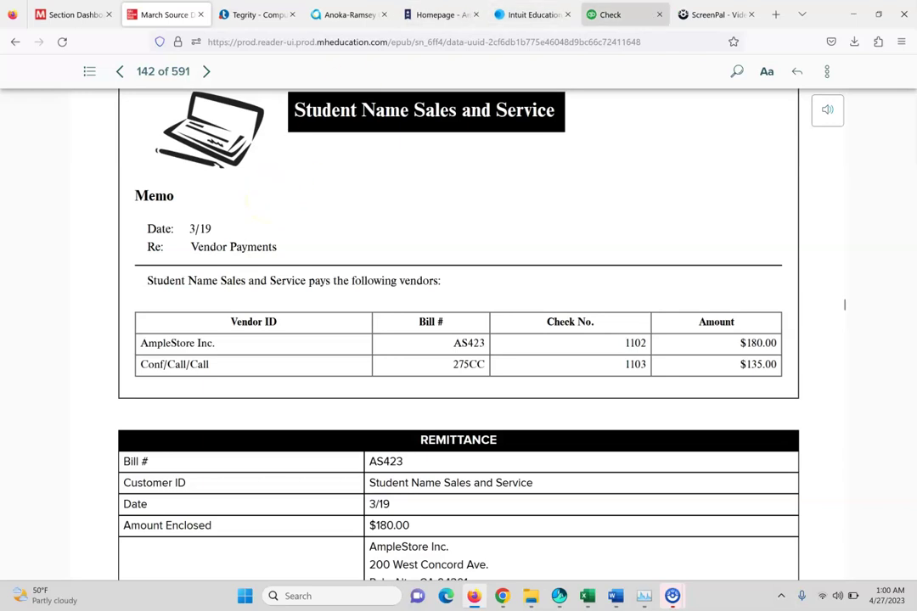
{"action": "left_click", "coordinate": [613, 12]}
{"action": "left_click_drag", "start_coordinate": [171, 209], "coordinate": [219, 207]}
{"action": "type", "text": "03"}
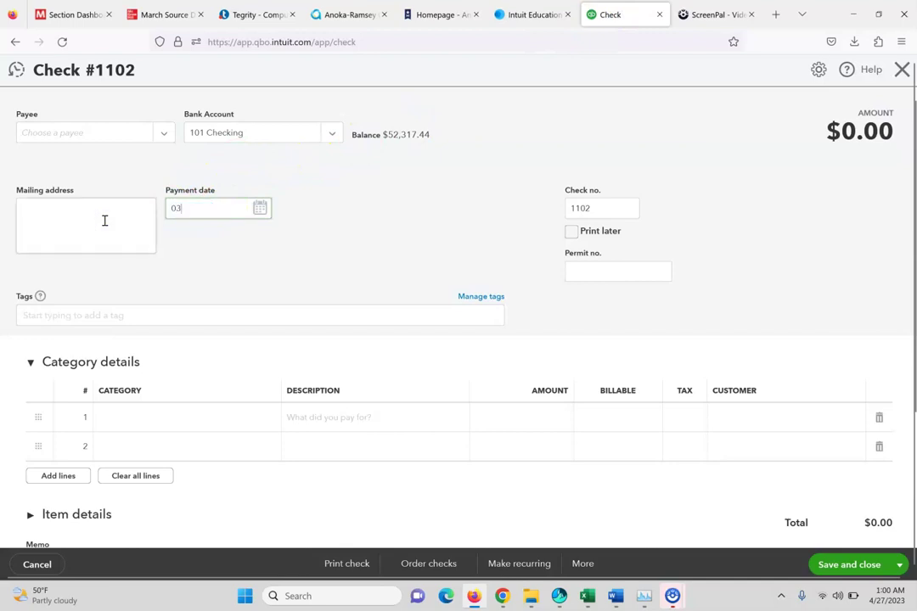
{"action": "type", "text": "192024"}
Step: Look up the first vendor in the e-textbook memo and set the payee of check 1102 to Ample Store Inc
{"action": "left_click", "coordinate": [163, 7]}
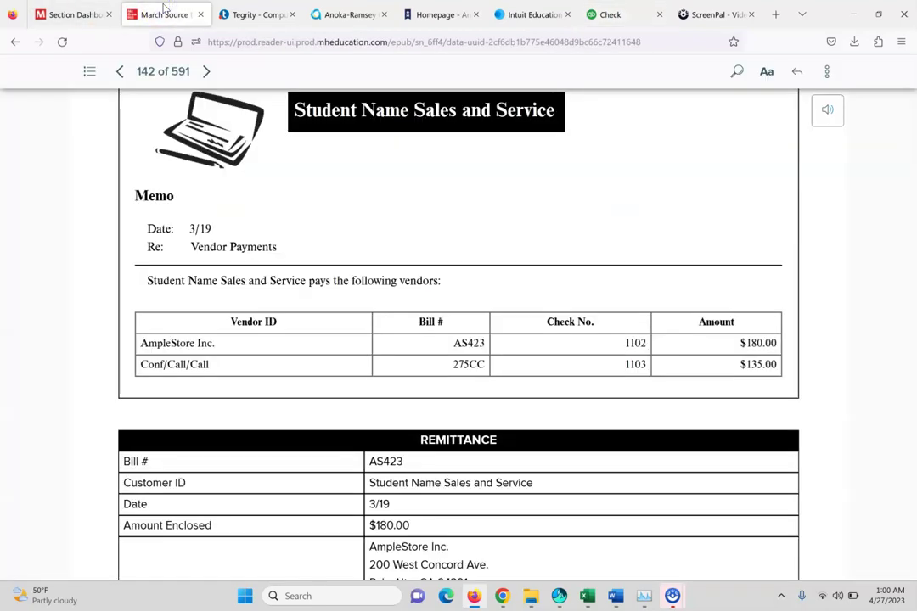
{"action": "left_click", "coordinate": [623, 14]}
{"action": "left_click", "coordinate": [156, 136]}
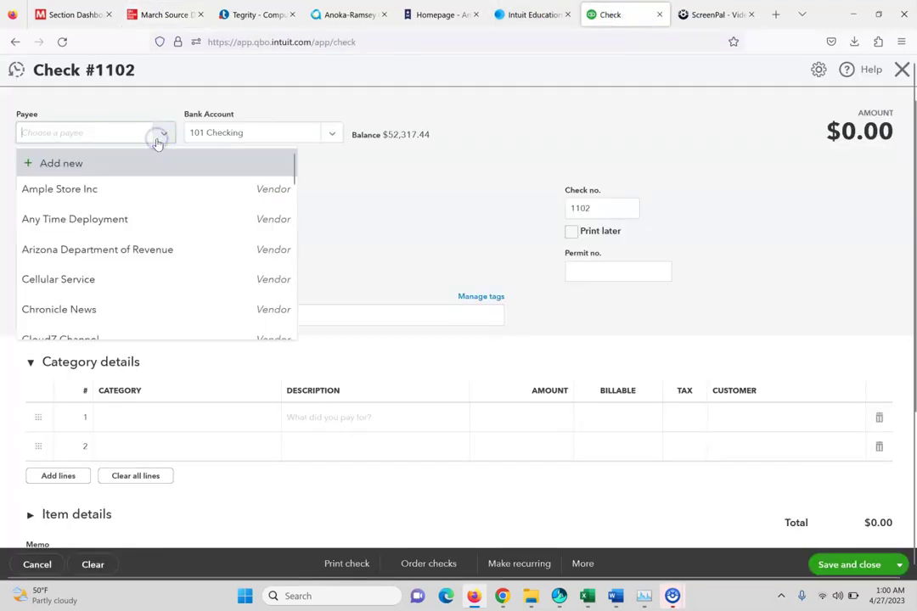
{"action": "left_click", "coordinate": [124, 186]}
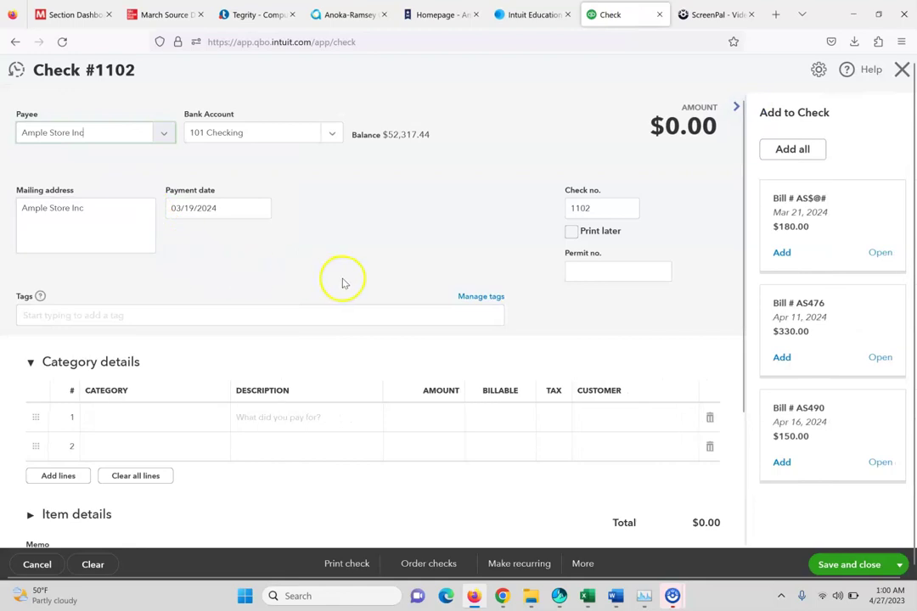
{"action": "left_click", "coordinate": [716, 125]}
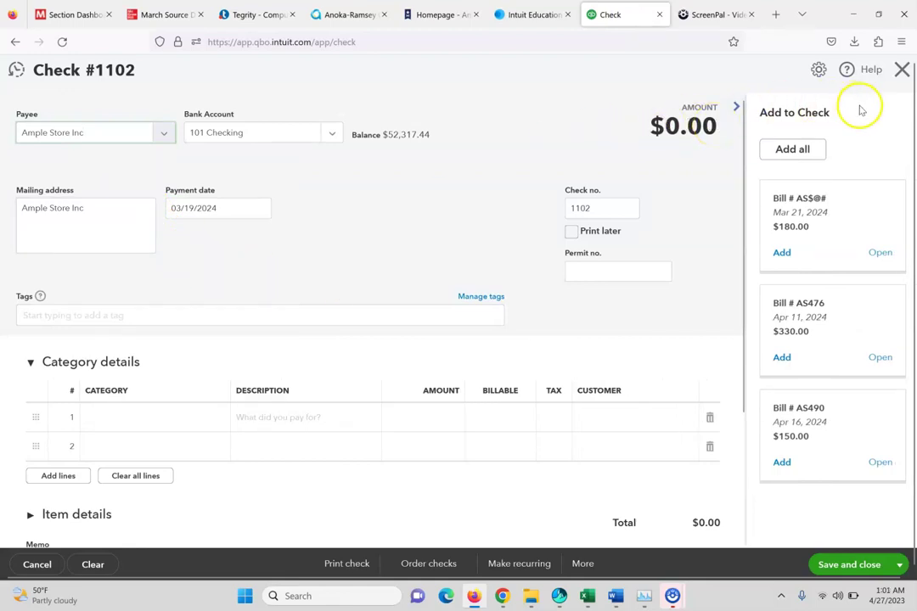
Step: Verify the bill in the e-textbook, add the $180.00 bill due Mar 21, 2024 to check 1102, and save and close it
{"action": "left_click", "coordinate": [160, 15]}
{"action": "left_click", "coordinate": [636, 11]}
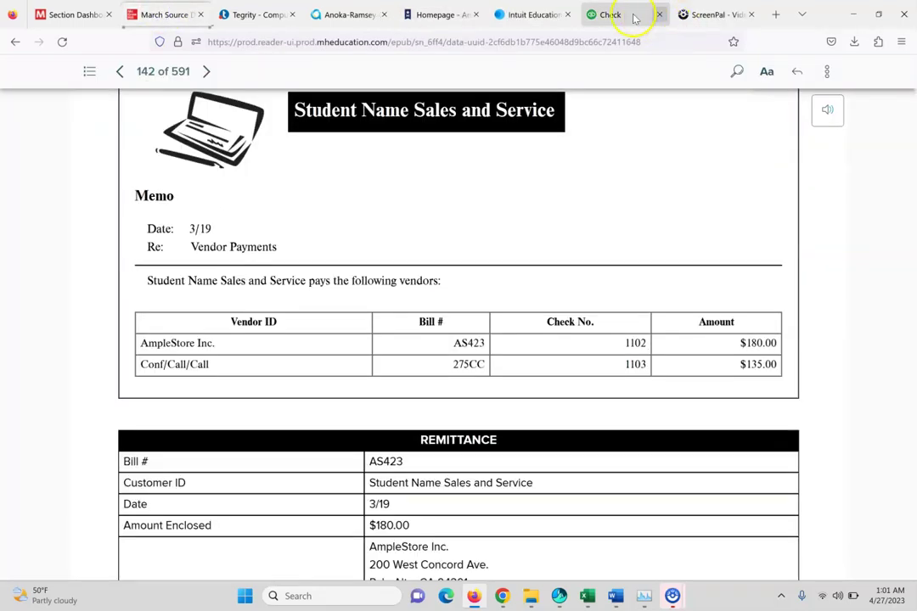
{"action": "left_click", "coordinate": [783, 252]}
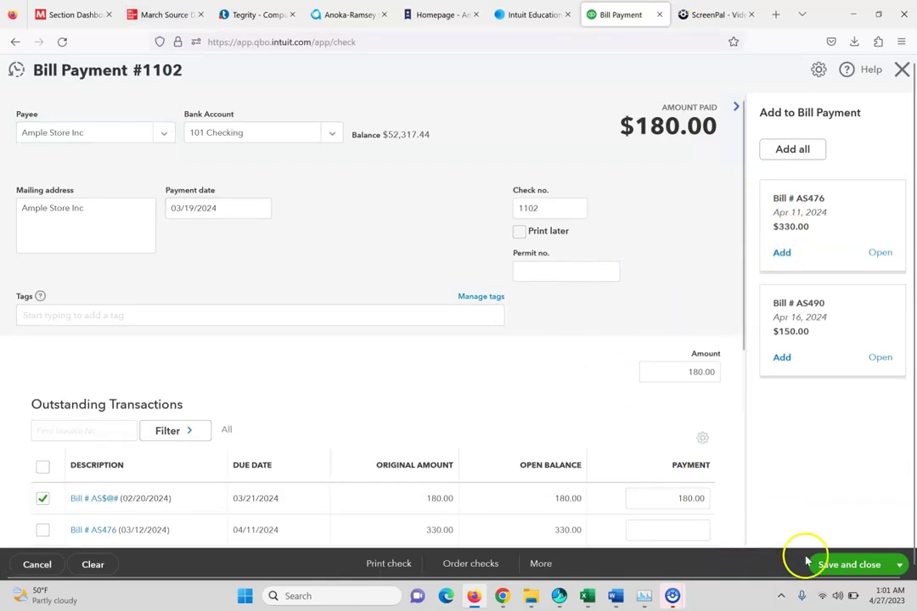
{"action": "left_click", "coordinate": [852, 566]}
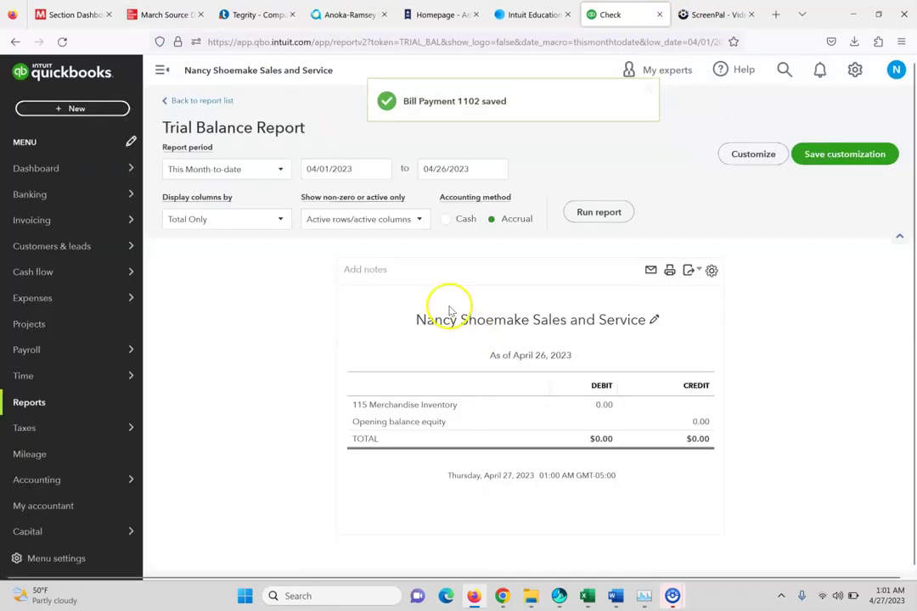
Step: Start another check for the second vendor in the e-textbook memo and set its payee to Conf/Call
{"action": "left_click", "coordinate": [76, 108]}
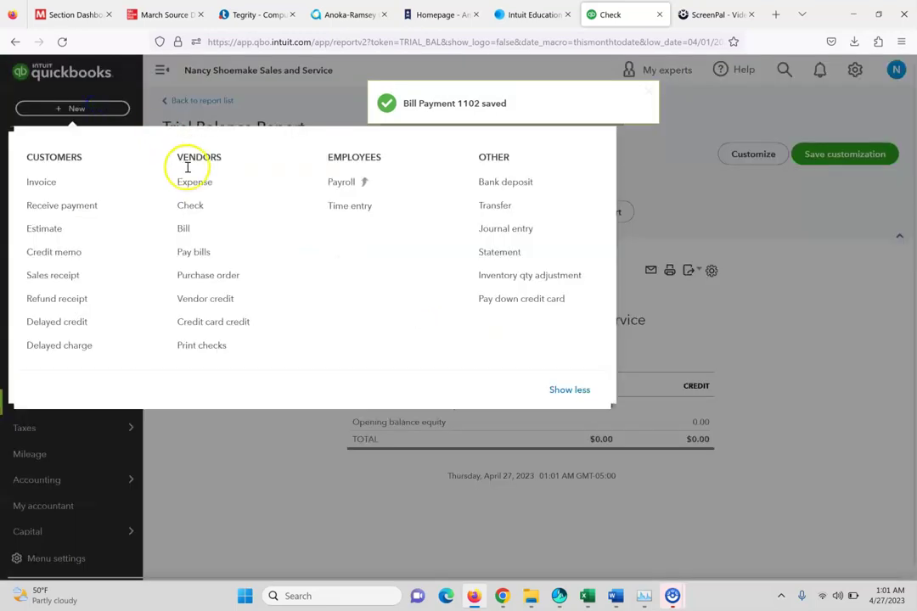
{"action": "left_click", "coordinate": [183, 9]}
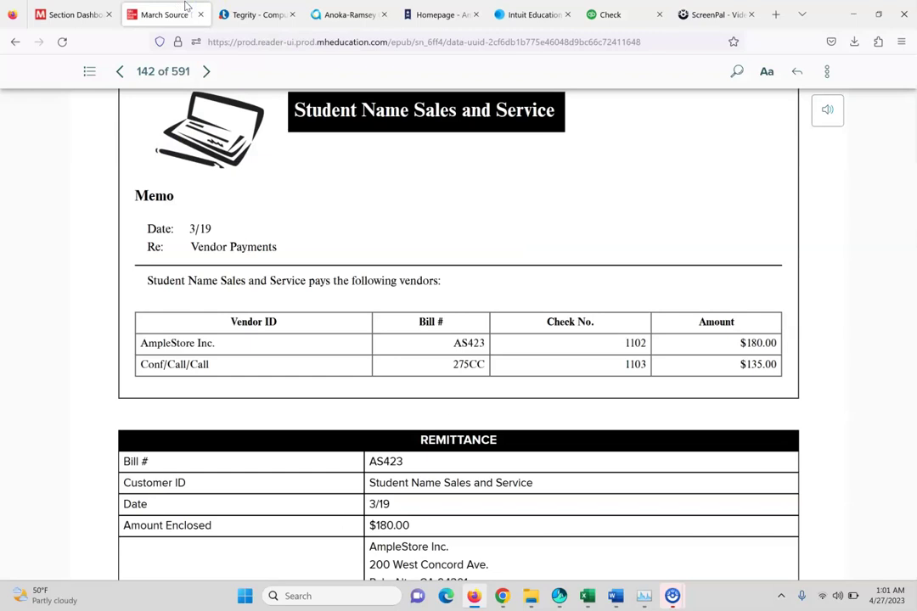
{"action": "left_click", "coordinate": [624, 10]}
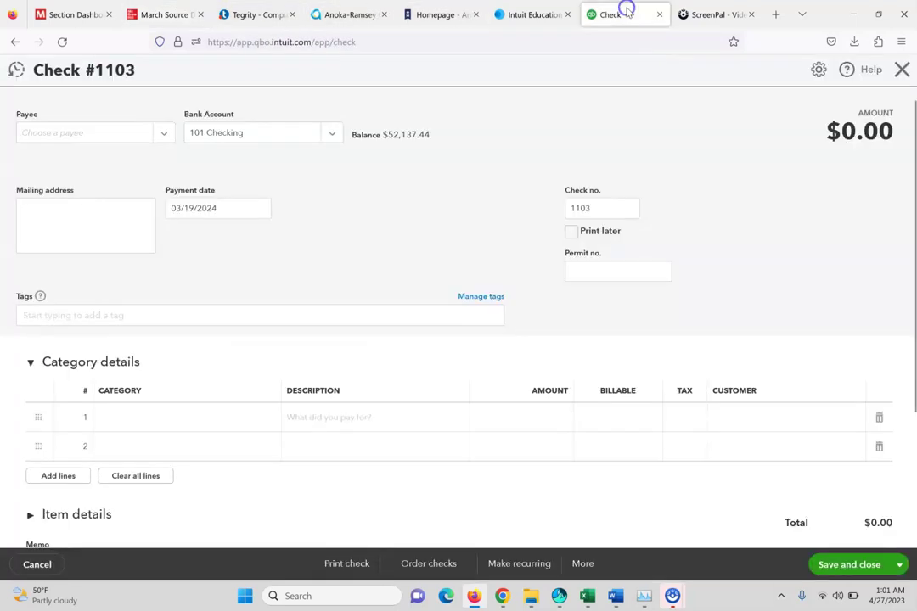
{"action": "left_click", "coordinate": [149, 131]}
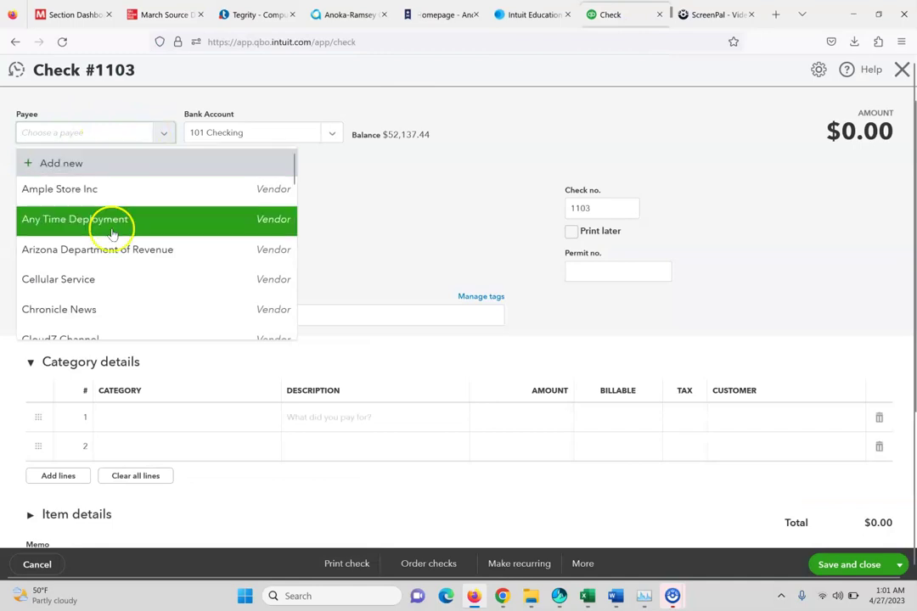
{"action": "key", "text": "Down"}
{"action": "key", "text": "Down"}
{"action": "key", "text": "Down"}
{"action": "key", "text": "Down"}
{"action": "key", "text": "Down"}
{"action": "key", "text": "Down"}
{"action": "key", "text": "Down"}
{"action": "key", "text": "Down"}
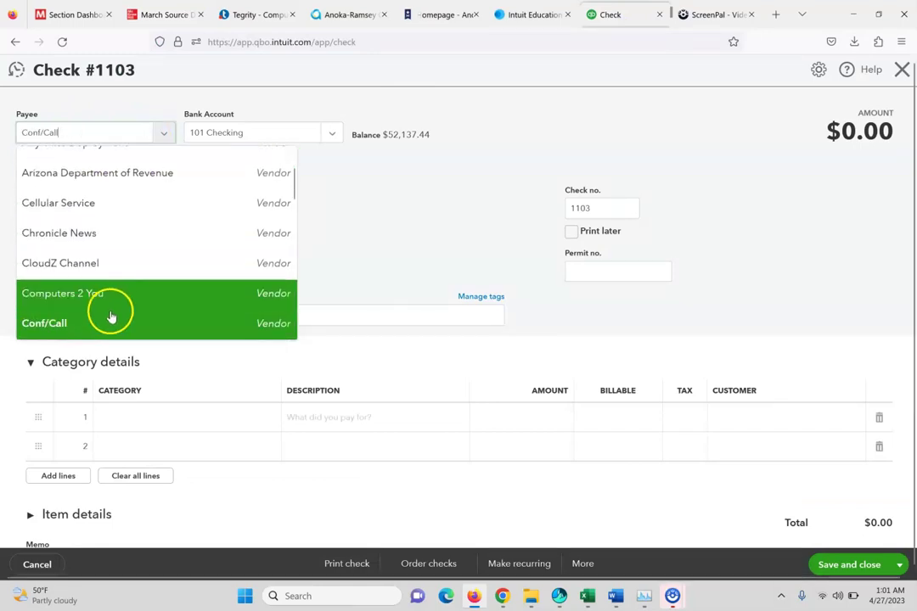
{"action": "left_click", "coordinate": [113, 315]}
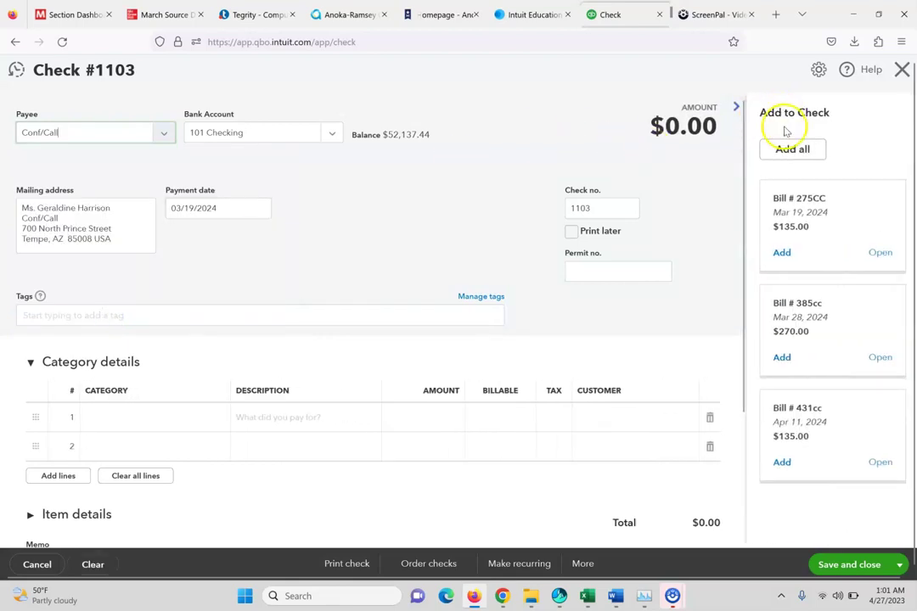
Step: Add bill 275CC to check 1103, compare the payment with the e-textbook, and save and close it
{"action": "left_click", "coordinate": [779, 252]}
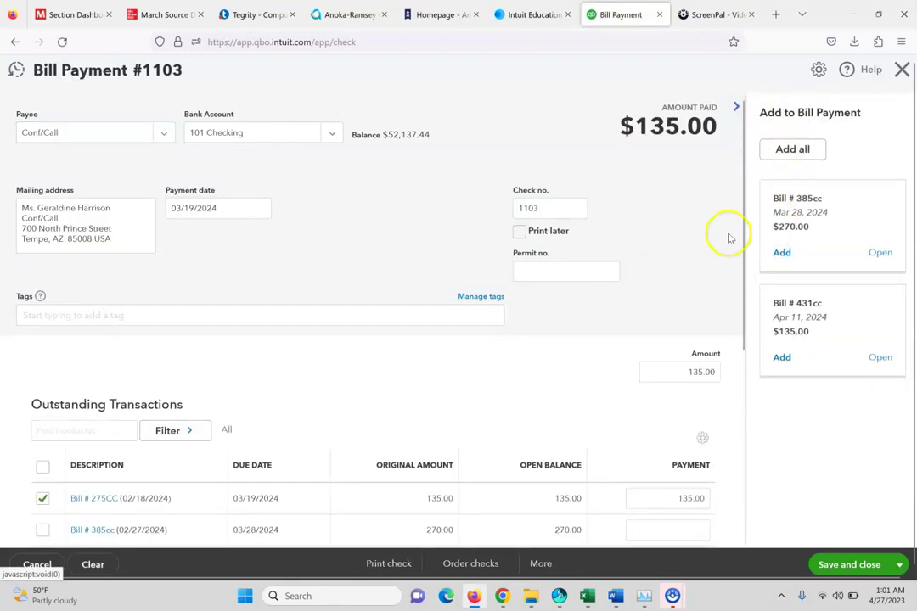
{"action": "left_click", "coordinate": [163, 14]}
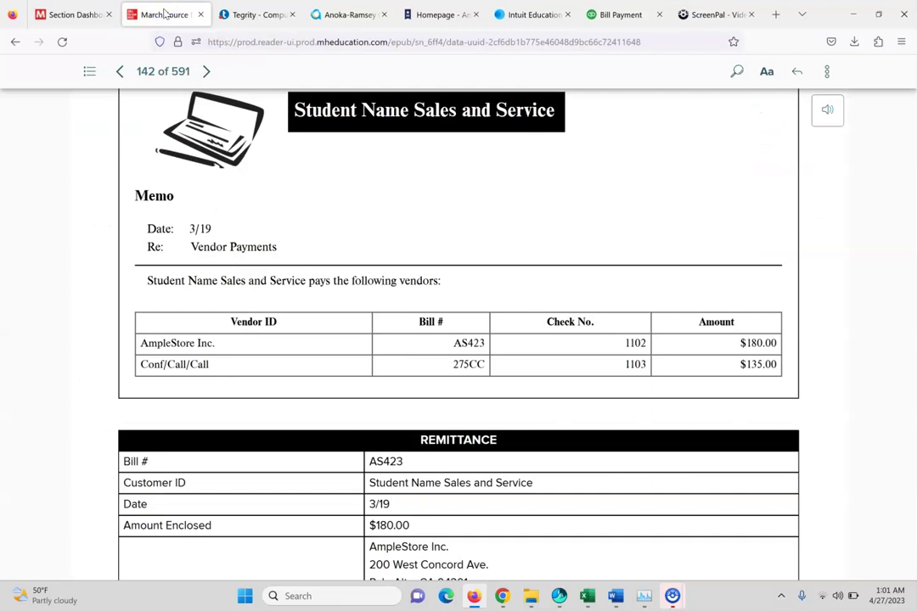
{"action": "left_click", "coordinate": [598, 12]}
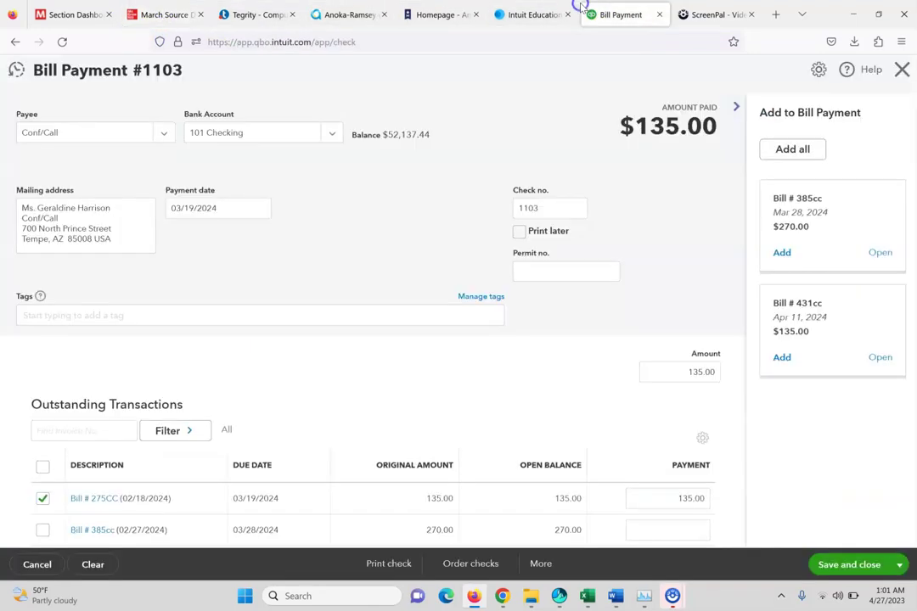
{"action": "left_click", "coordinate": [821, 558]}
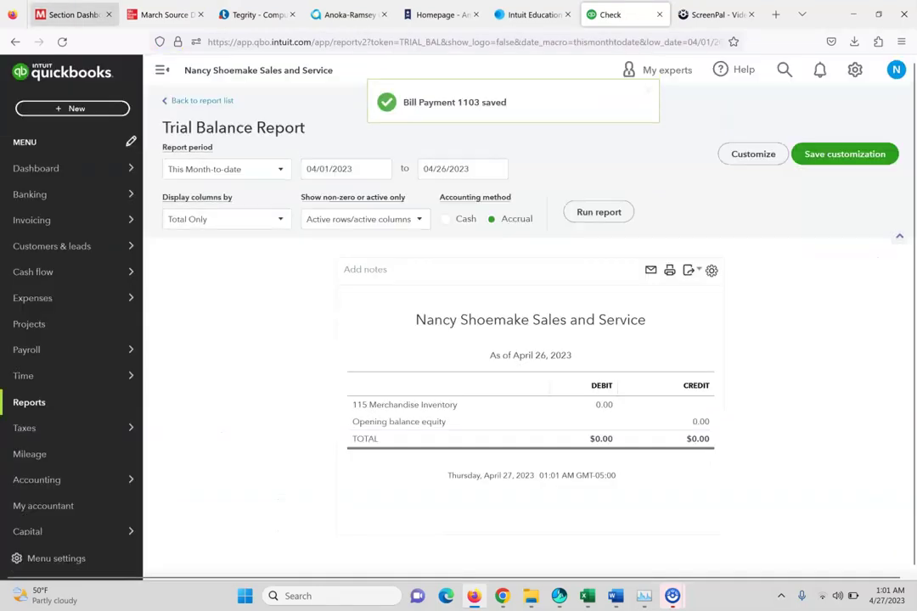
Step: Read on in the e-textbook past the remittances to the 3/19 customer payments memo
{"action": "left_click", "coordinate": [157, 15]}
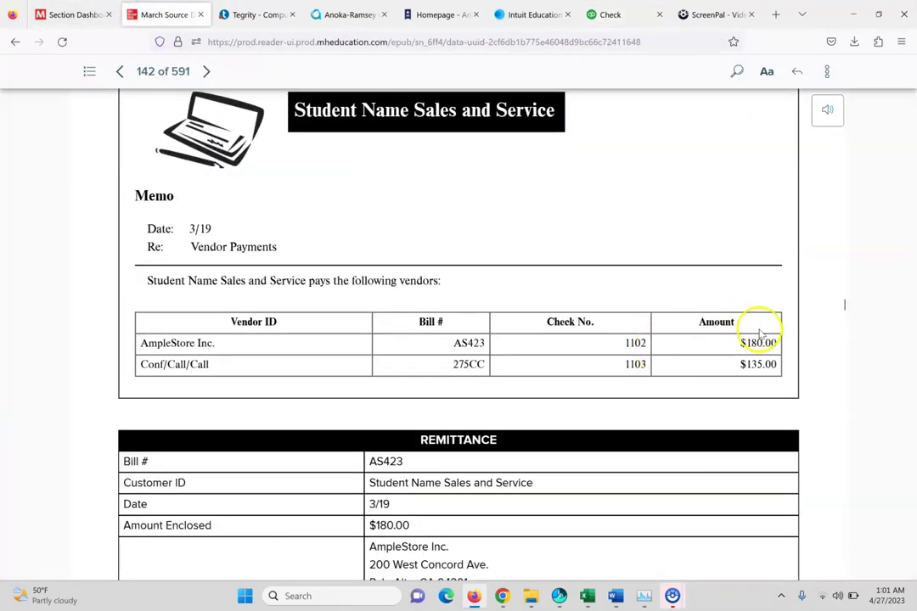
{"action": "scroll", "coordinate": [845, 307], "scroll_direction": "down", "scroll_amount": 4}
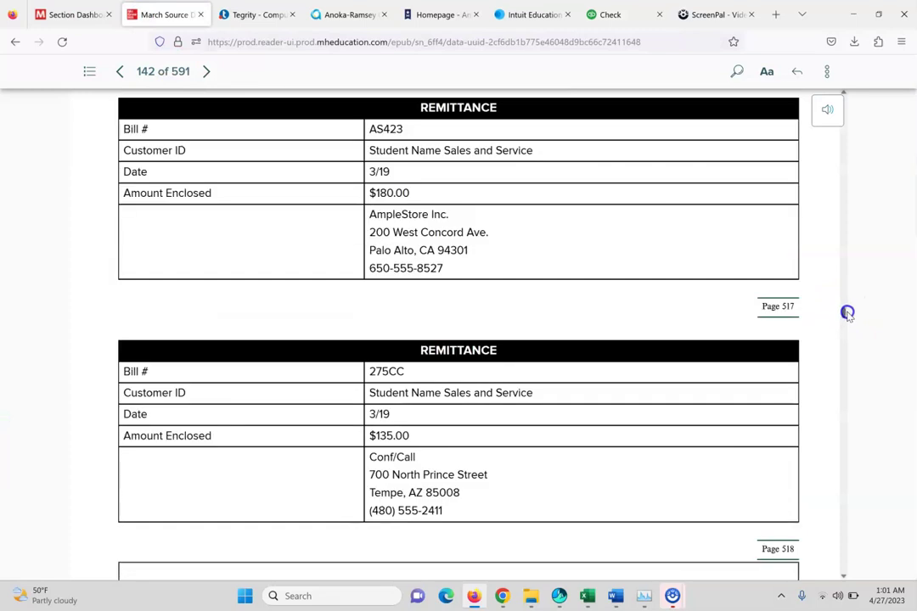
{"action": "scroll", "coordinate": [848, 313], "scroll_direction": "down", "scroll_amount": 5}
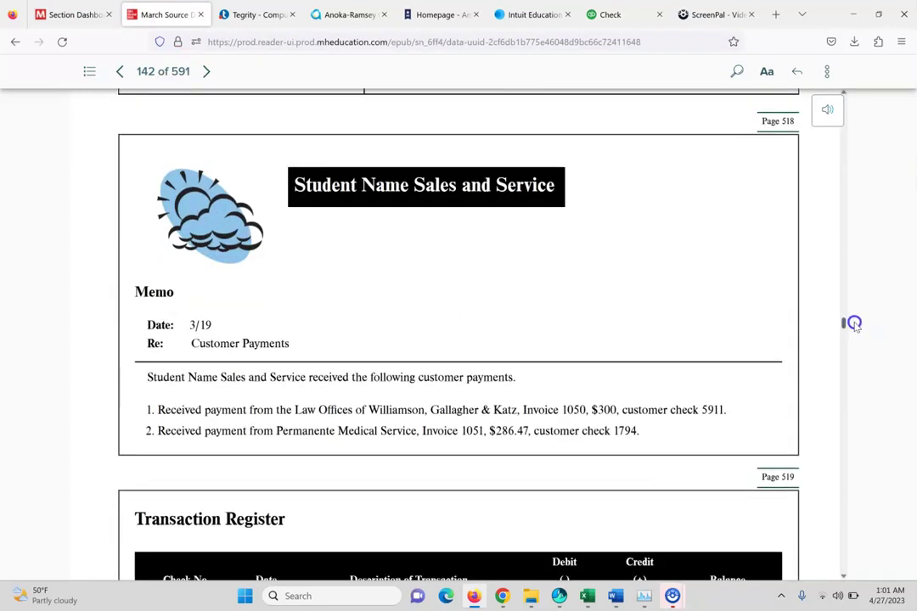
Step: Read the 3/19 customer payments memo and start a received payment in QuickBooks Online for Law Offices of Williamson, Gallagher and Katz
{"action": "scroll", "coordinate": [852, 325], "scroll_direction": "down", "scroll_amount": 2}
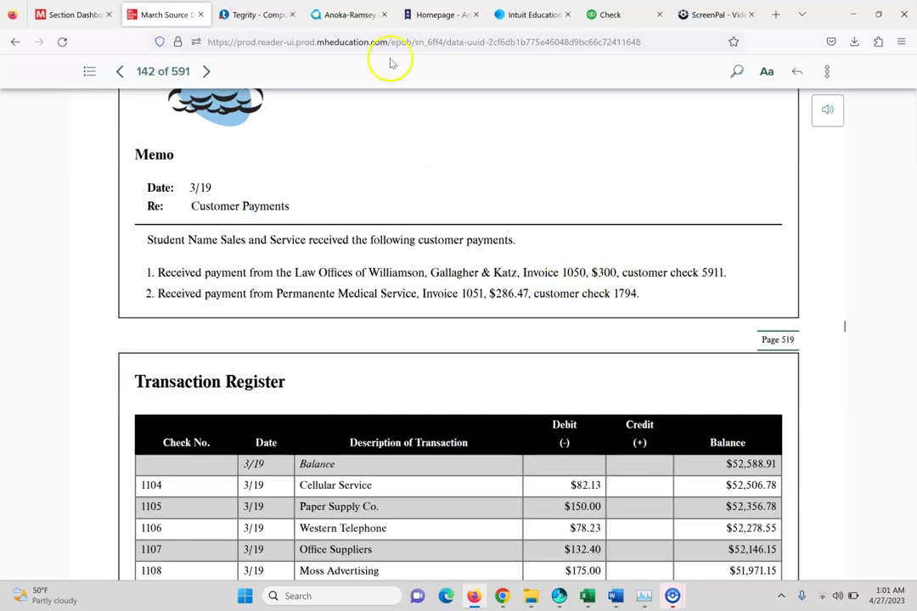
{"action": "left_click", "coordinate": [628, 15]}
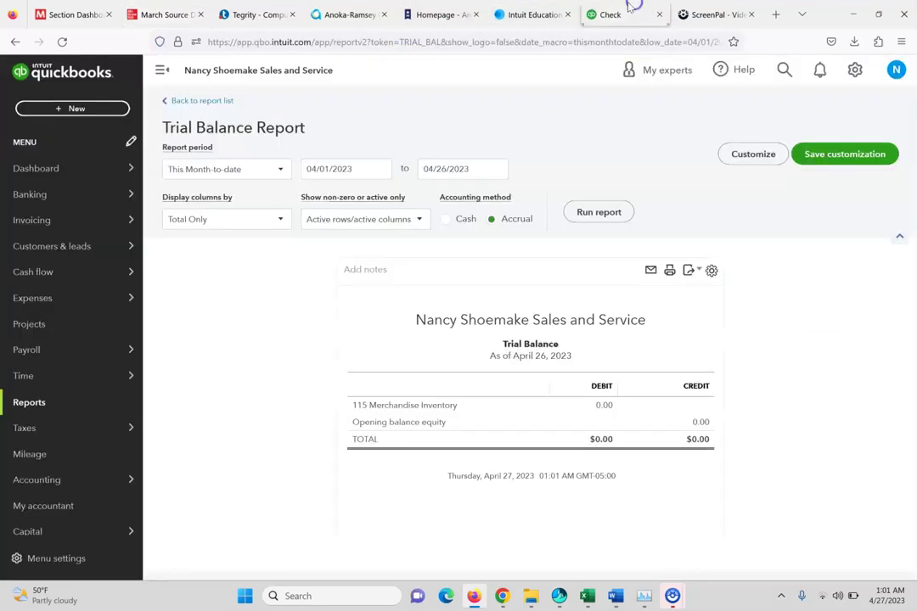
{"action": "left_click", "coordinate": [75, 113]}
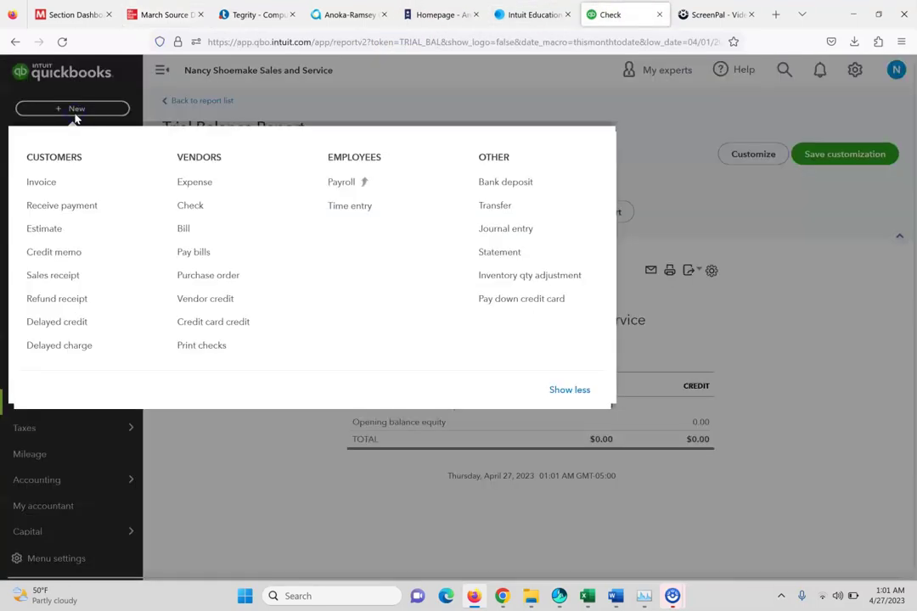
{"action": "left_click", "coordinate": [67, 213]}
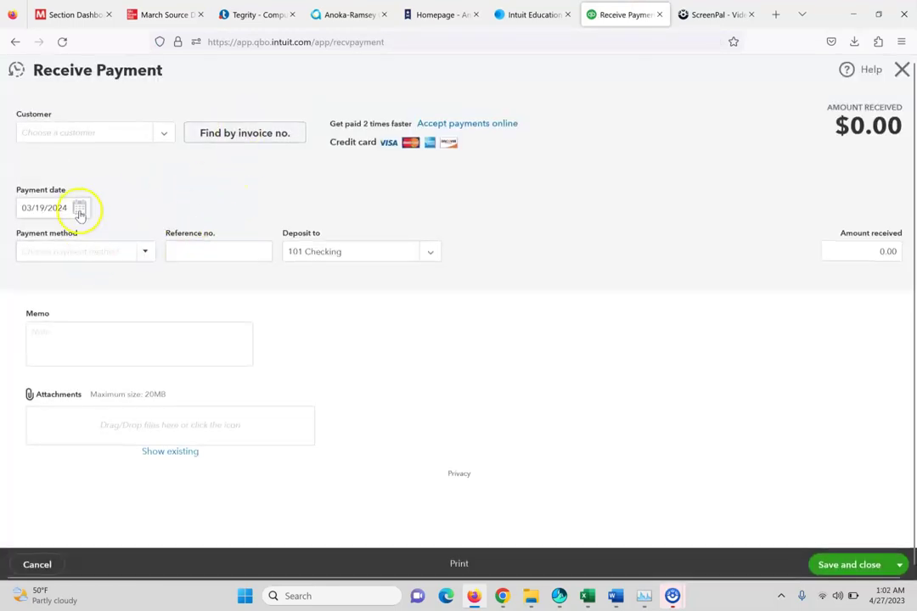
{"action": "left_click", "coordinate": [71, 208]}
{"action": "left_click", "coordinate": [89, 135]}
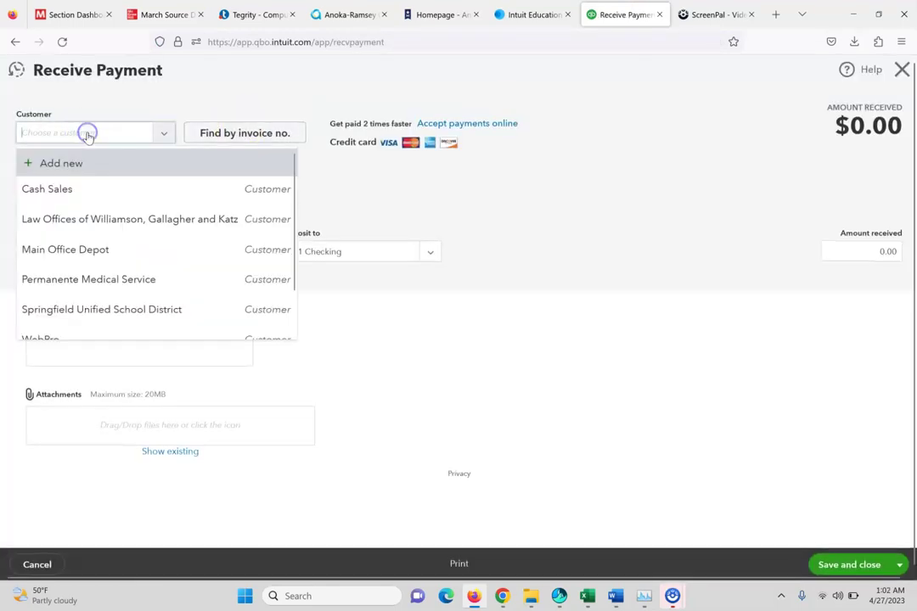
{"action": "left_click", "coordinate": [107, 214]}
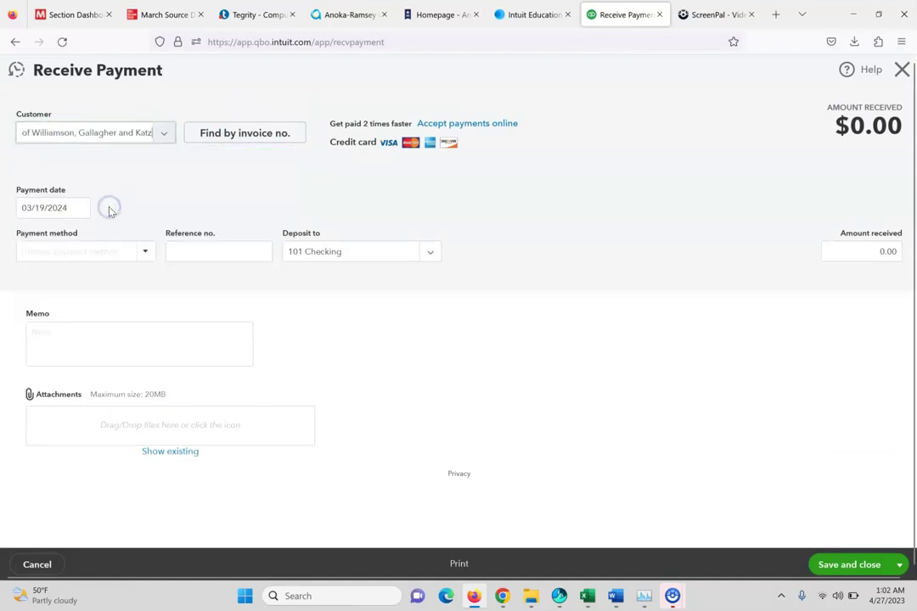
Step: Compare with the e-textbook memo, apply the payment to Invoice 1050, and set the payment method to Check
{"action": "left_click", "coordinate": [163, 10]}
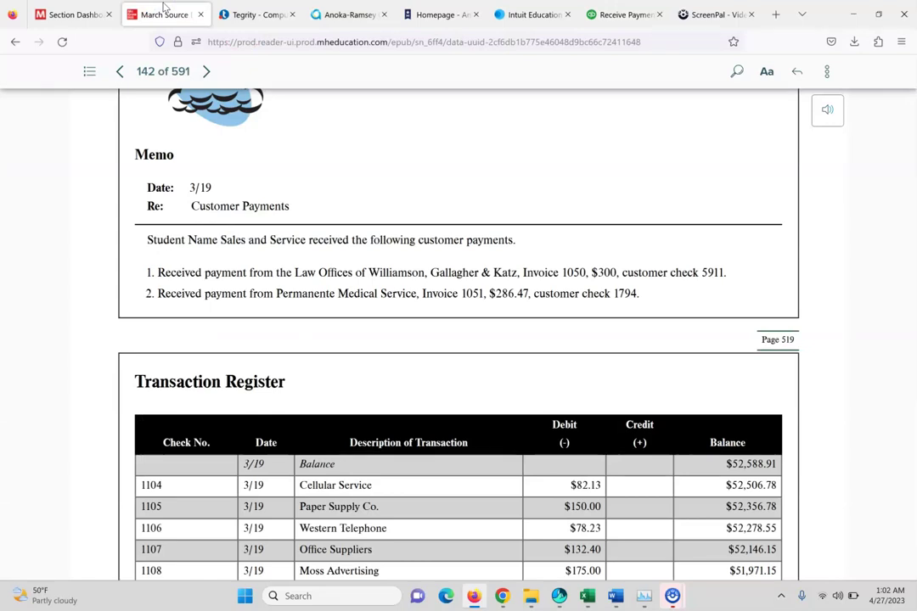
{"action": "left_click", "coordinate": [622, 15]}
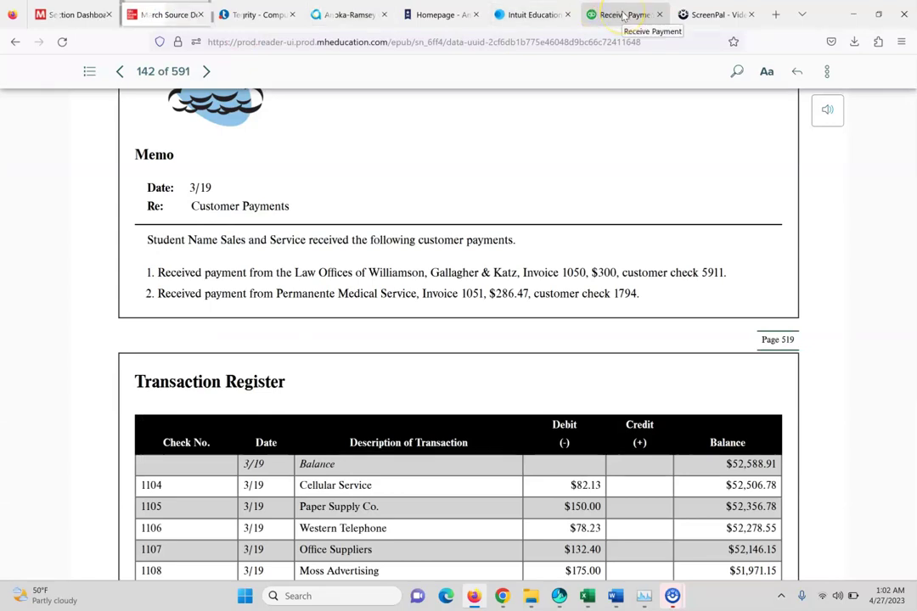
{"action": "left_click", "coordinate": [622, 15]}
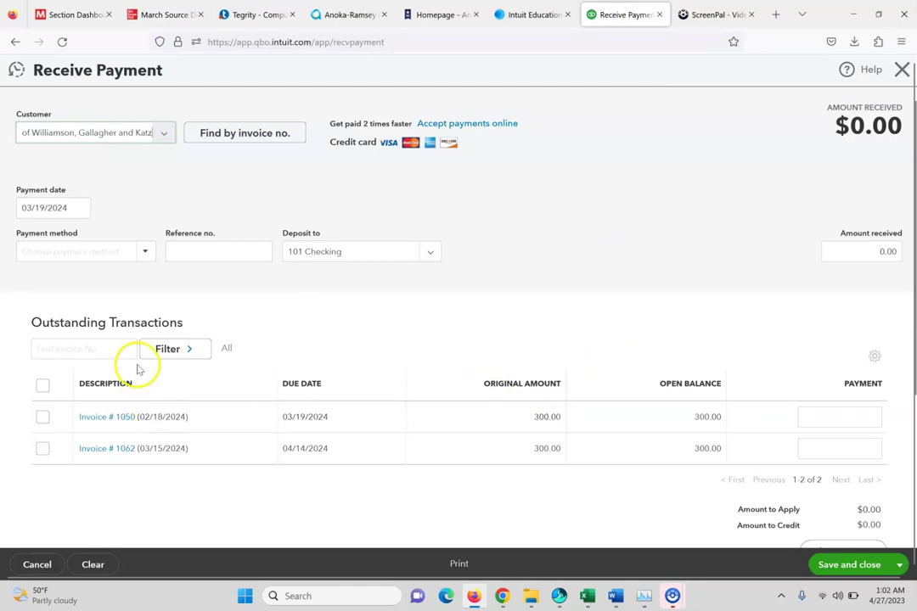
{"action": "left_click", "coordinate": [43, 418]}
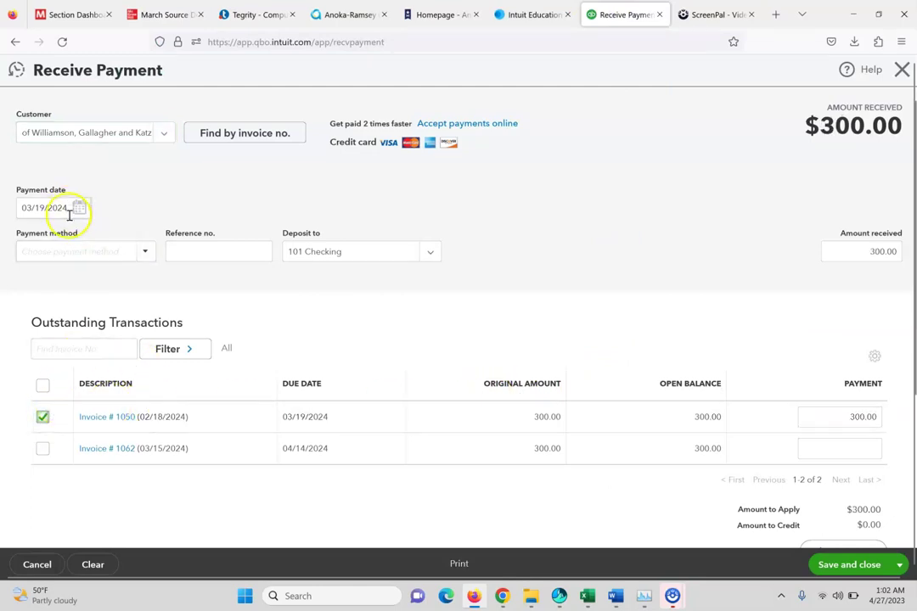
{"action": "left_click", "coordinate": [72, 251]}
{"action": "type", "text": "check"}
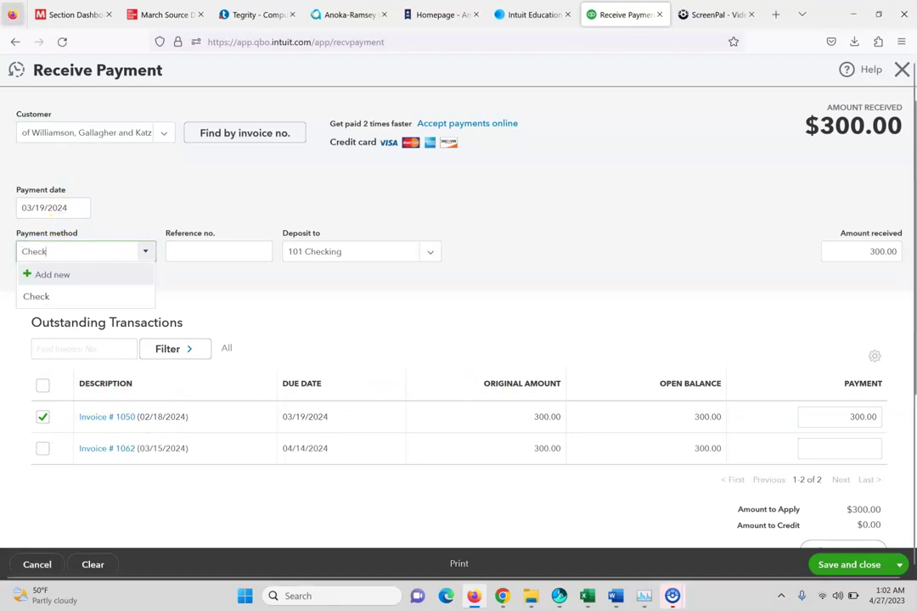
Step: Look up the customer's check in the e-textbook memo, enter reference number 5911, and save and close the payment
{"action": "left_click", "coordinate": [56, 10]}
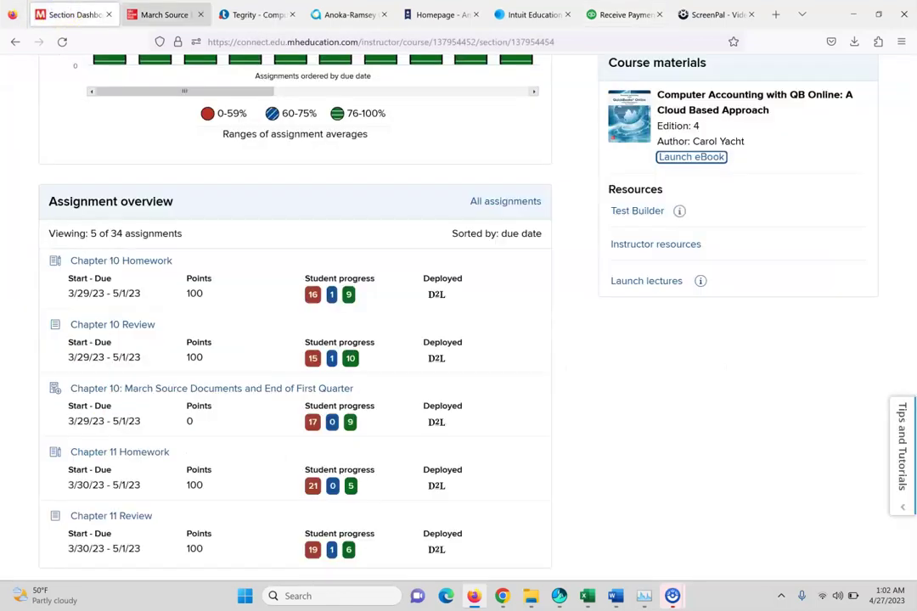
{"action": "left_click", "coordinate": [158, 10]}
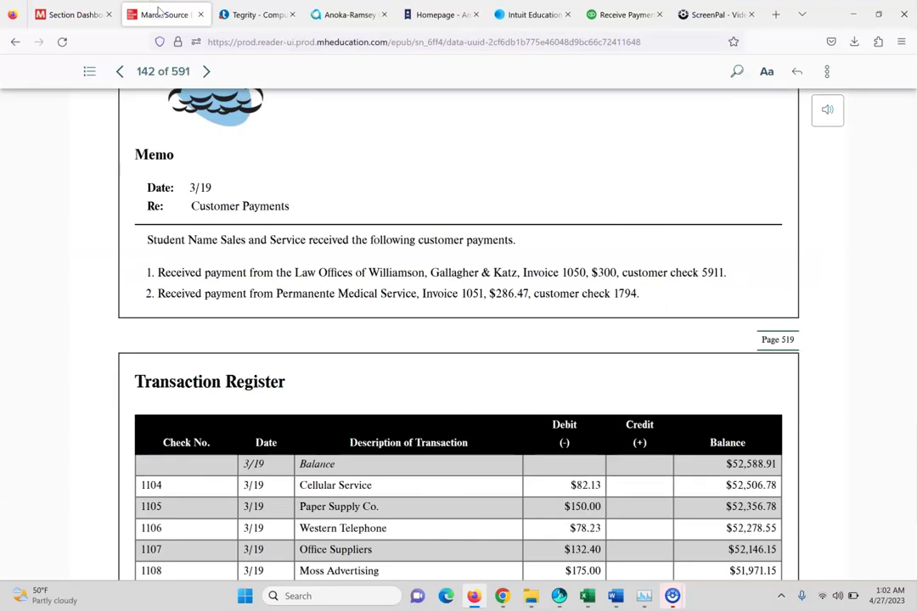
{"action": "left_click", "coordinate": [622, 14]}
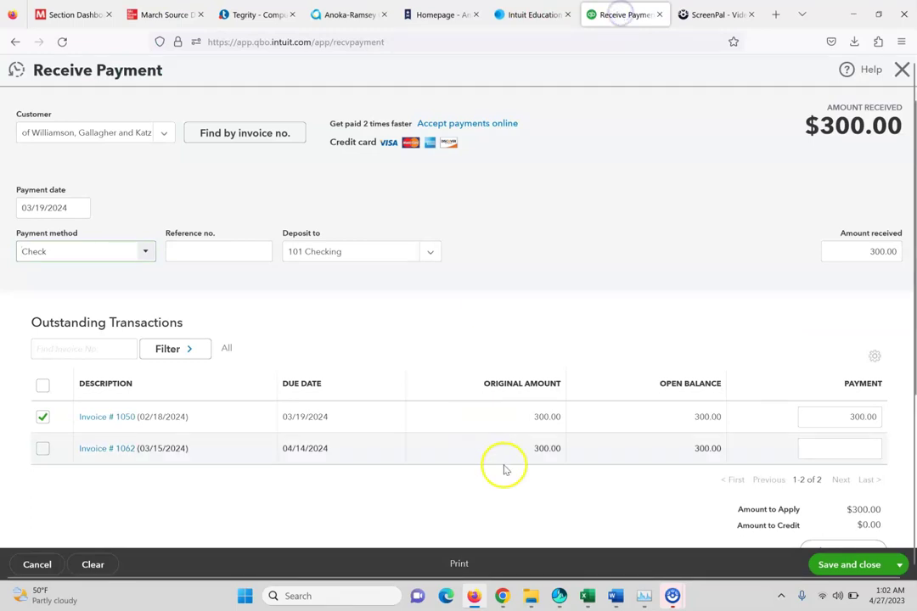
{"action": "left_click", "coordinate": [210, 257]}
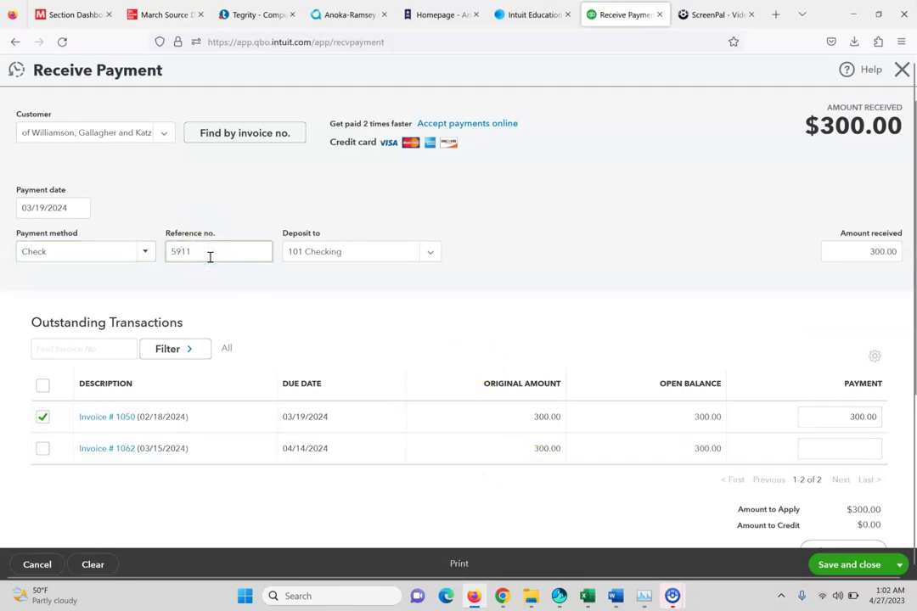
{"action": "left_click", "coordinate": [849, 565]}
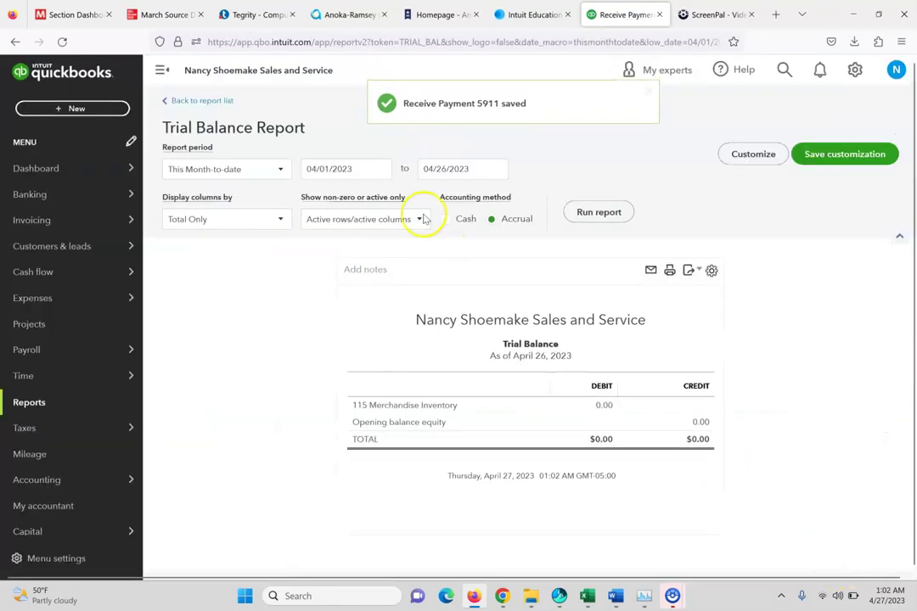
Step: Read the second customer payment in the e-textbook and start a received payment in QuickBooks Online for Permanente Medical Service
{"action": "left_click", "coordinate": [143, 8]}
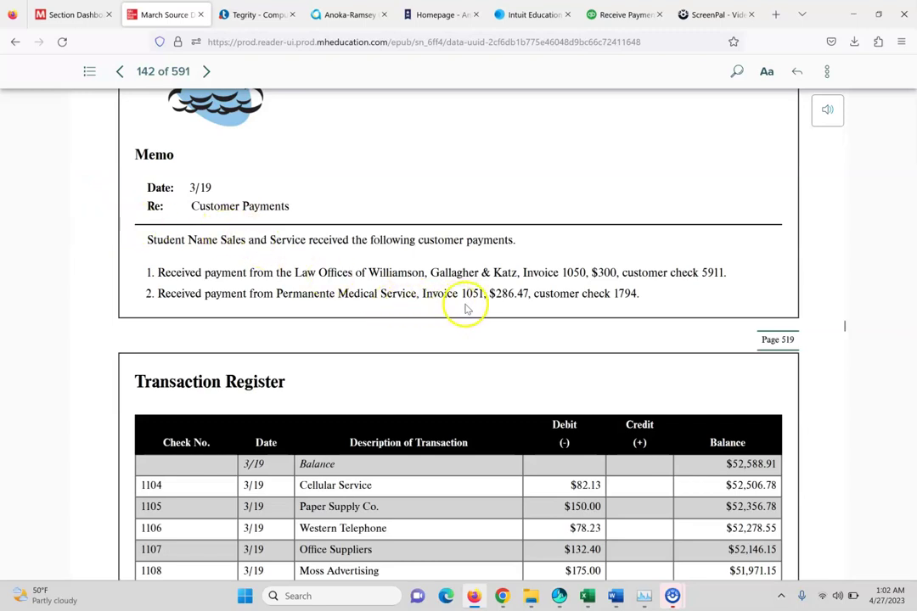
{"action": "left_click", "coordinate": [628, 15]}
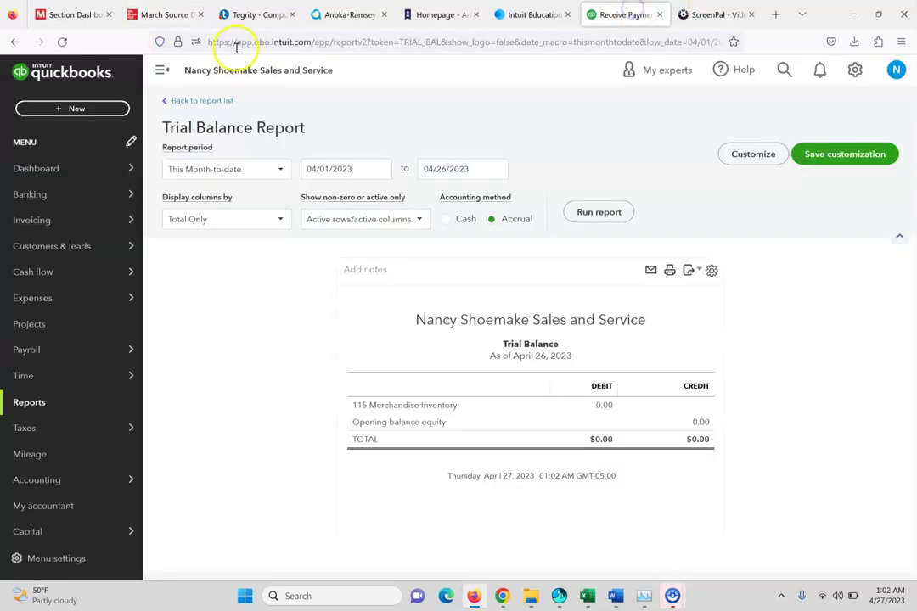
{"action": "left_click", "coordinate": [89, 107]}
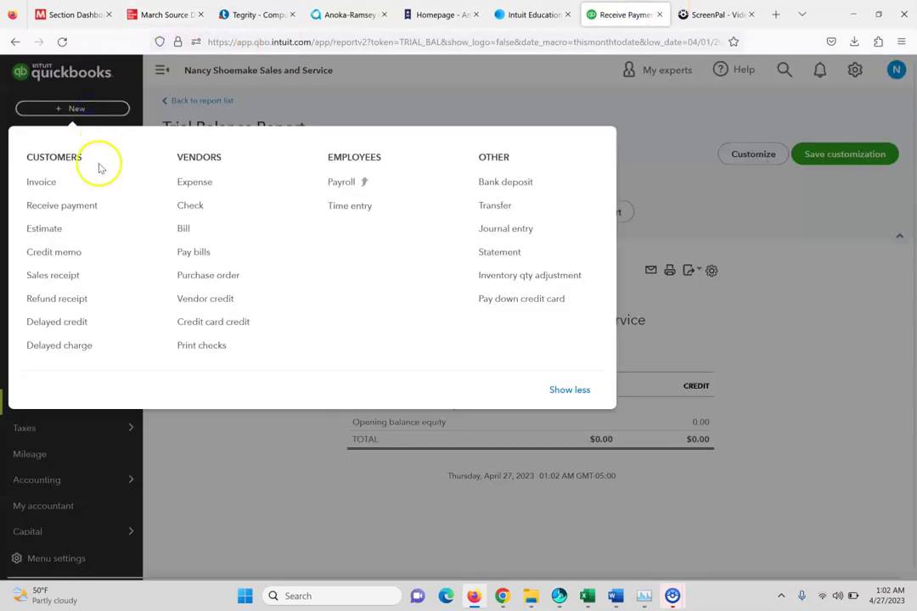
{"action": "left_click", "coordinate": [65, 207]}
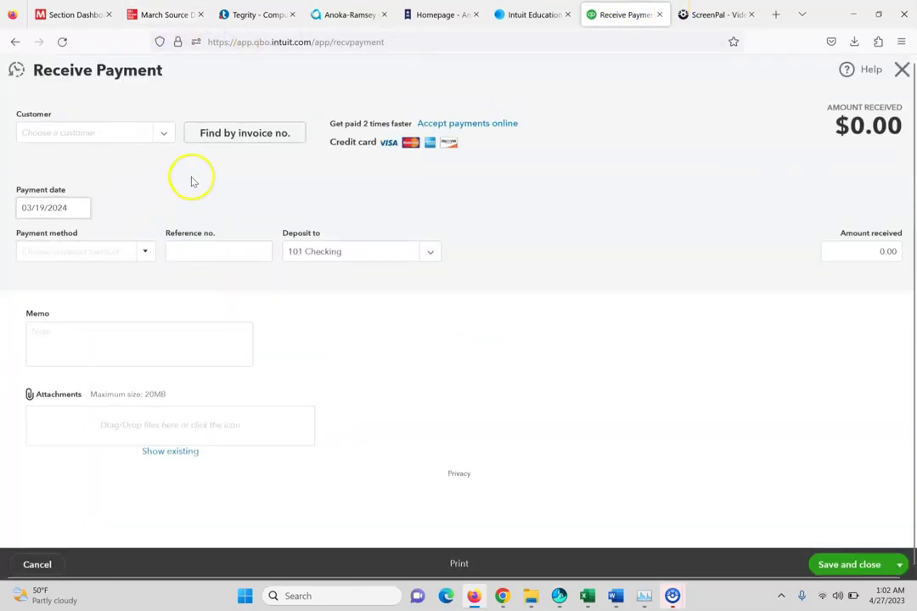
{"action": "left_click", "coordinate": [142, 132]}
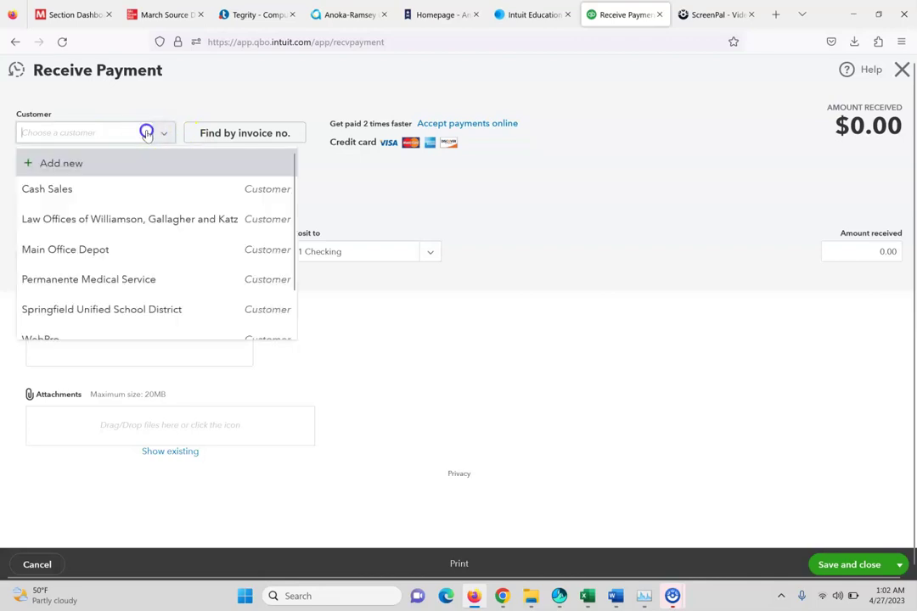
{"action": "left_click", "coordinate": [133, 280]}
Step: Set the payment method to Check and apply the payment to Invoice 1051
{"action": "left_click", "coordinate": [138, 247]}
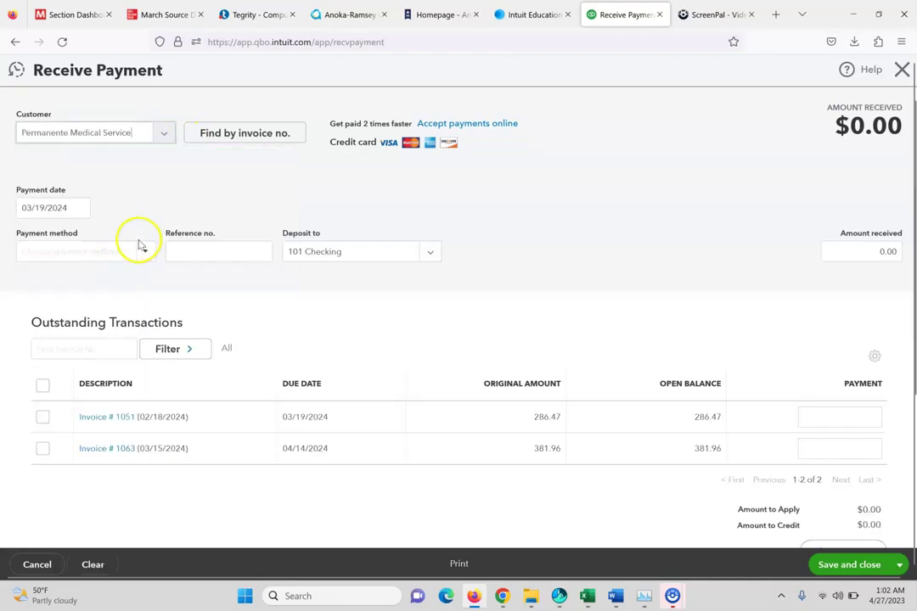
{"action": "type", "text": "check"}
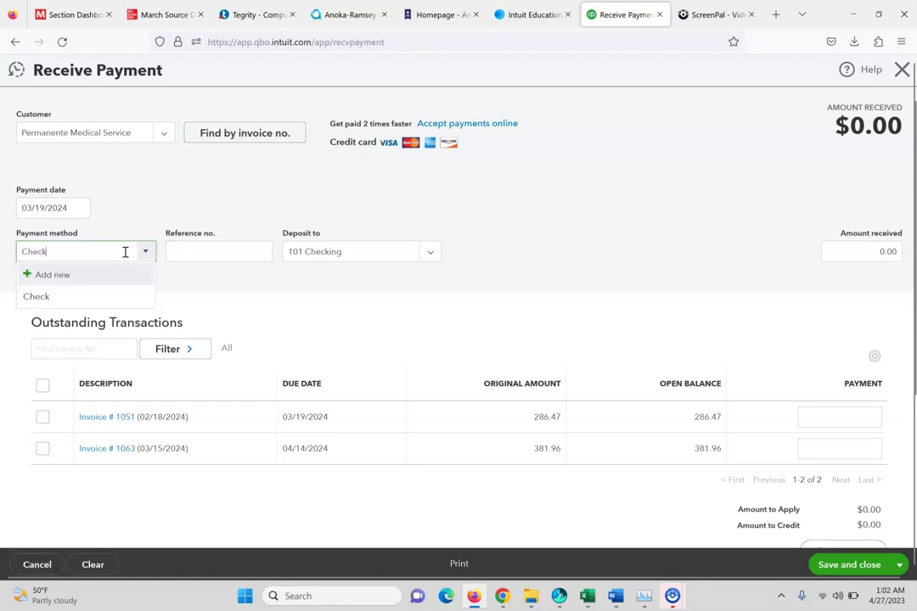
{"action": "left_click", "coordinate": [39, 420]}
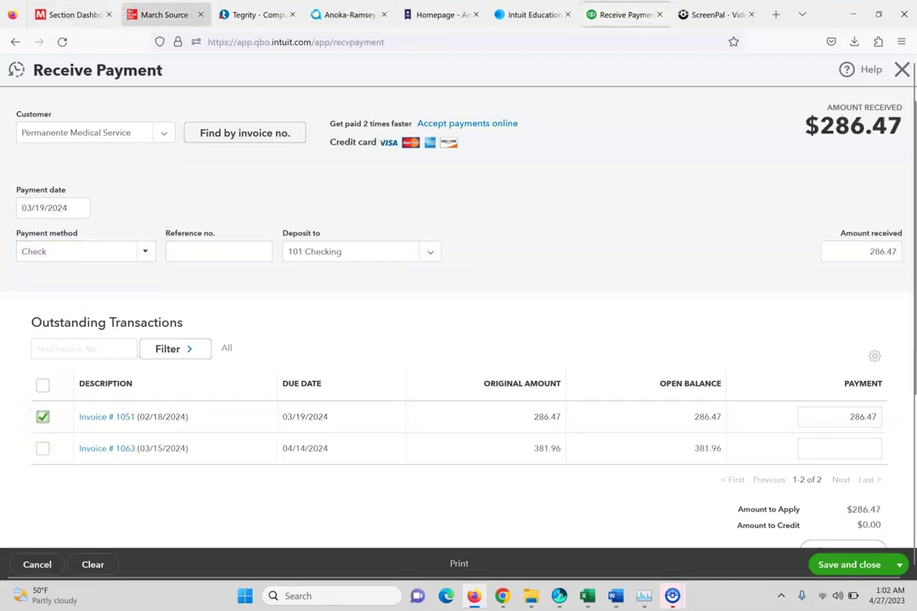
Step: Look up the second customer's check in the e-textbook, enter reference number 1794, and save and close the payment
{"action": "left_click", "coordinate": [164, 8]}
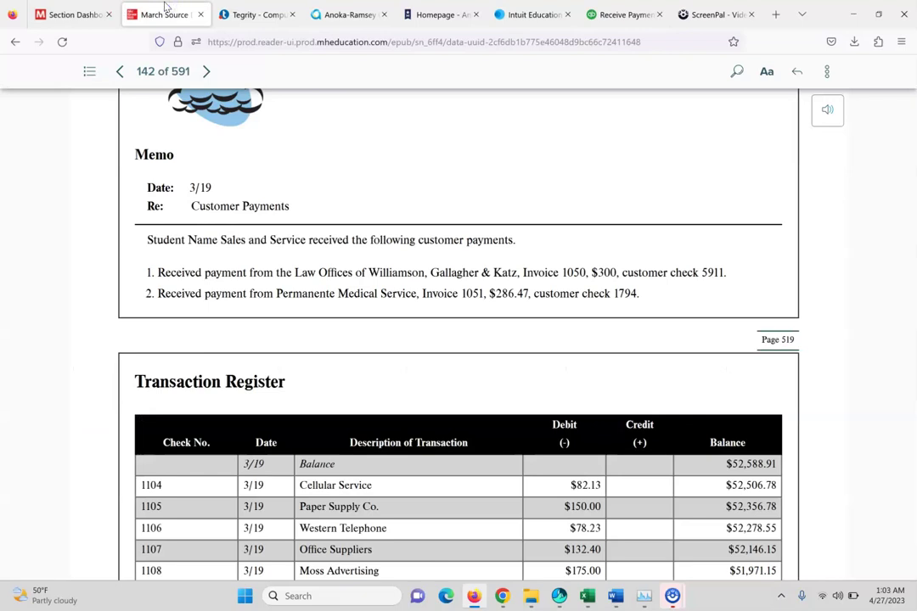
{"action": "left_click", "coordinate": [632, 15]}
{"action": "left_click", "coordinate": [191, 255]}
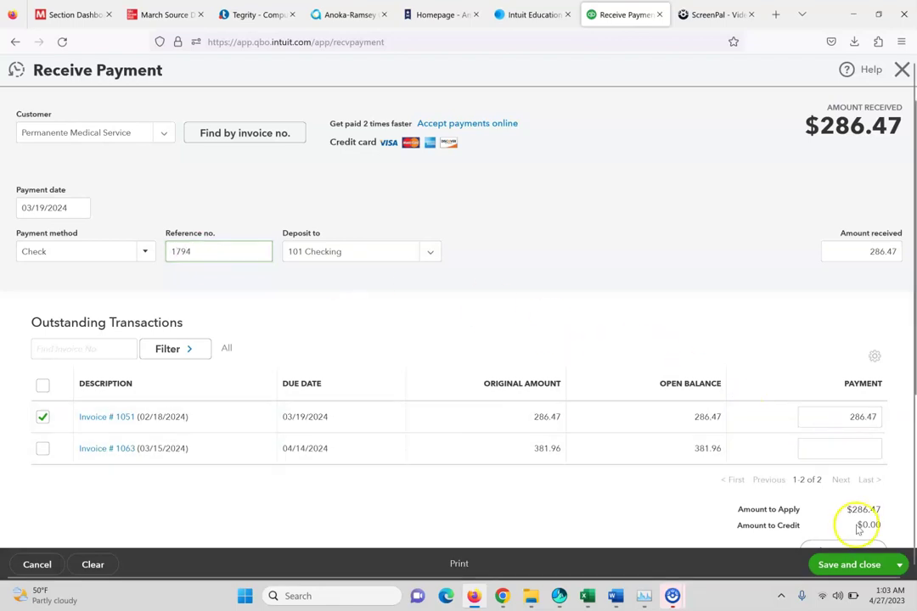
{"action": "left_click", "coordinate": [852, 562]}
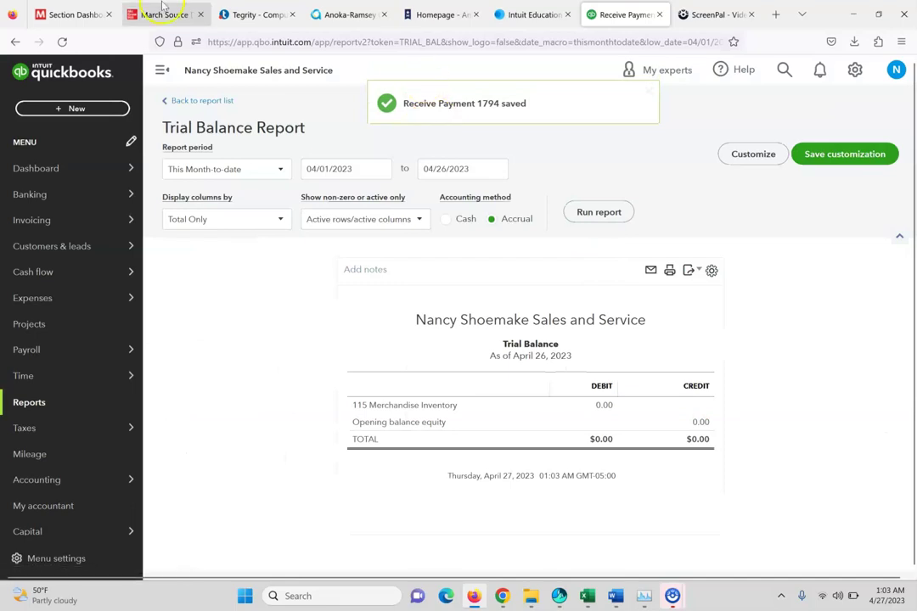
Step: Read the e-textbook's Transaction Register starting at 3/19 and start a new check in QuickBooks Online
{"action": "left_click", "coordinate": [163, 15]}
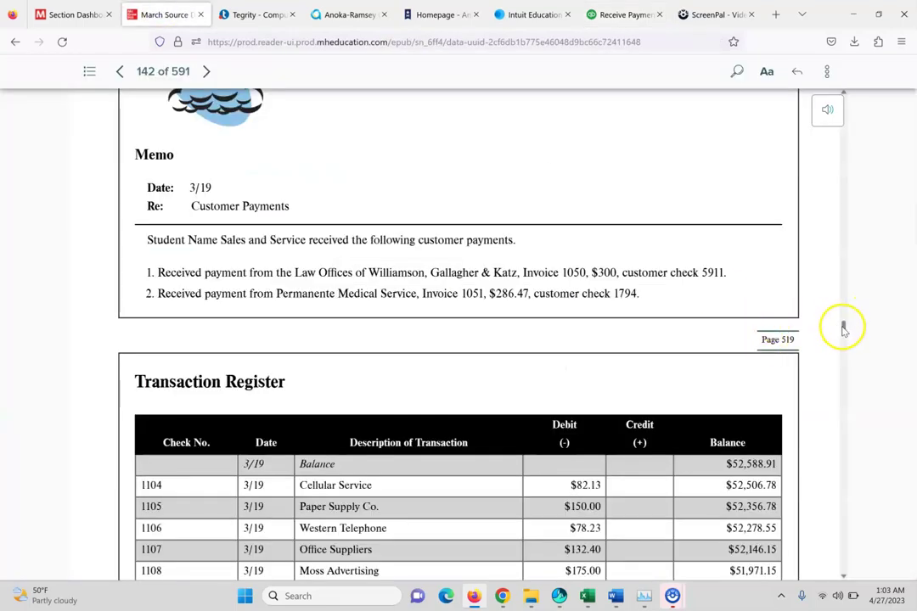
{"action": "left_click", "coordinate": [847, 334]}
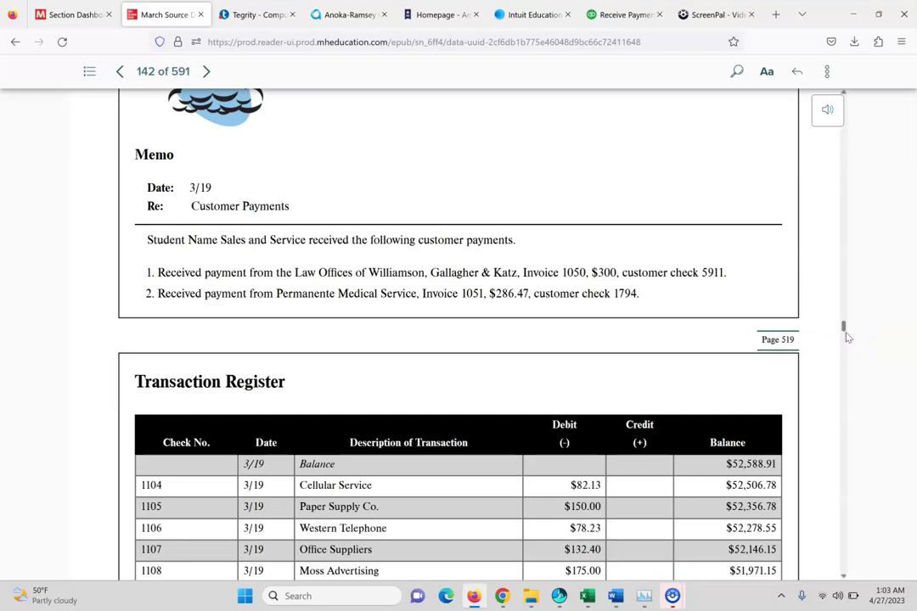
{"action": "scroll", "coordinate": [844, 329], "scroll_direction": "down", "scroll_amount": 3}
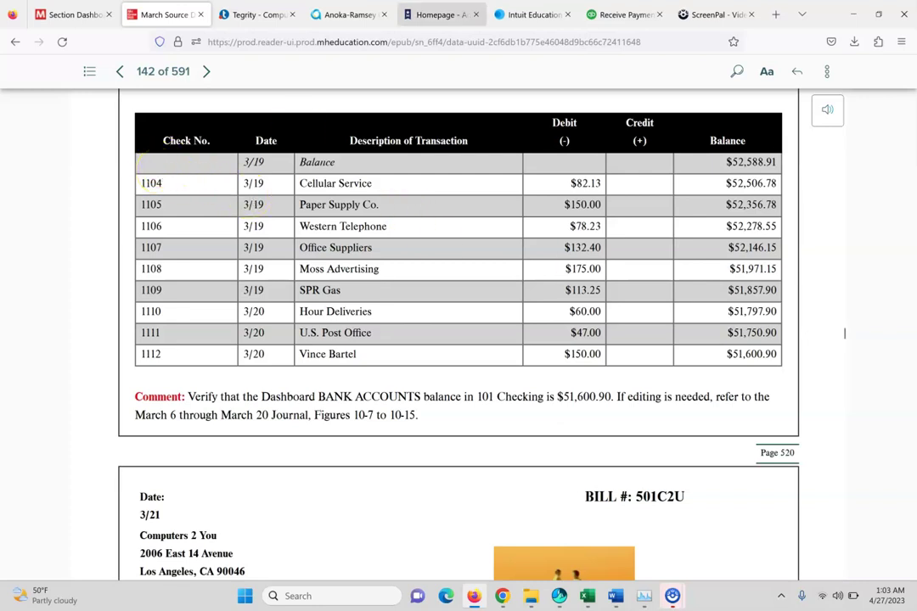
{"action": "left_click", "coordinate": [624, 15]}
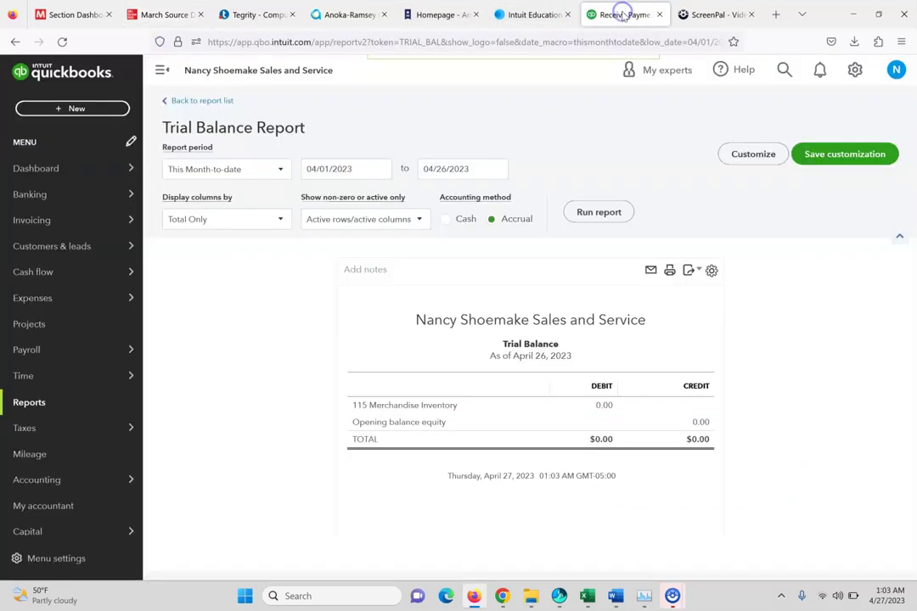
{"action": "left_click", "coordinate": [75, 108]}
{"action": "left_click", "coordinate": [187, 206]}
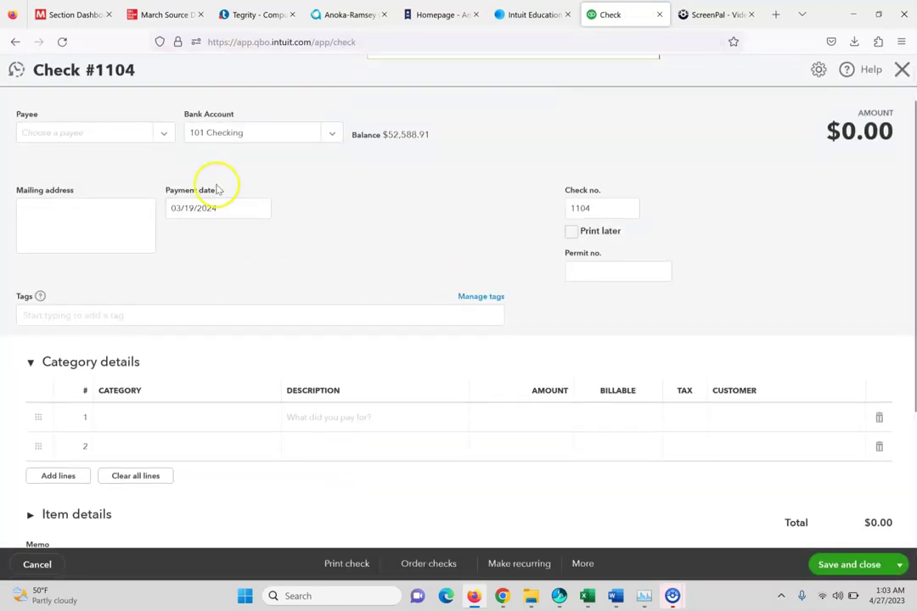
Step: Check the entry for check 1104 in the e-textbook, make it payable to Cellular Service for 82.13 in QuickBooks Online, and save it with a new check started
{"action": "left_click", "coordinate": [153, 17]}
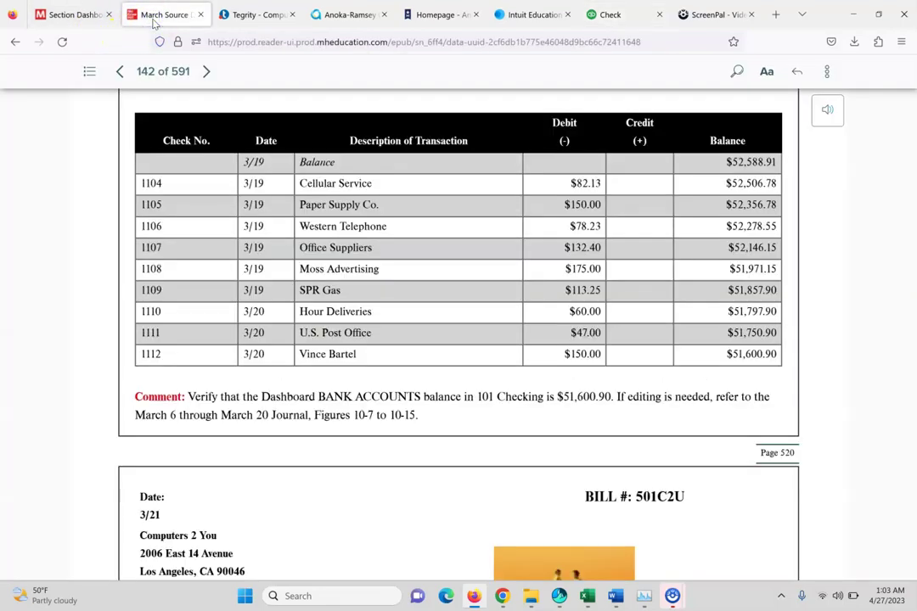
{"action": "left_click", "coordinate": [608, 15]}
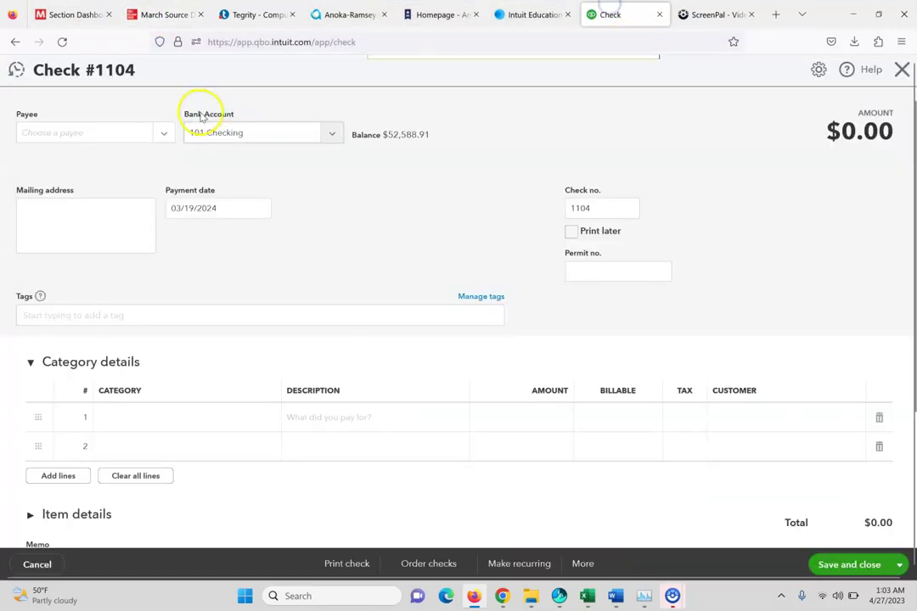
{"action": "left_click", "coordinate": [166, 132]}
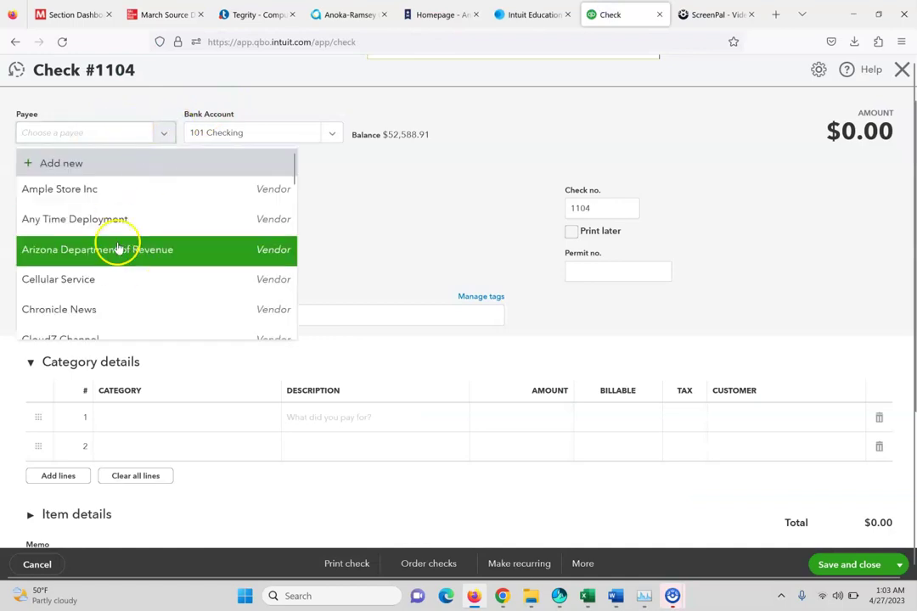
{"action": "left_click", "coordinate": [128, 279]}
{"action": "left_click", "coordinate": [415, 415]}
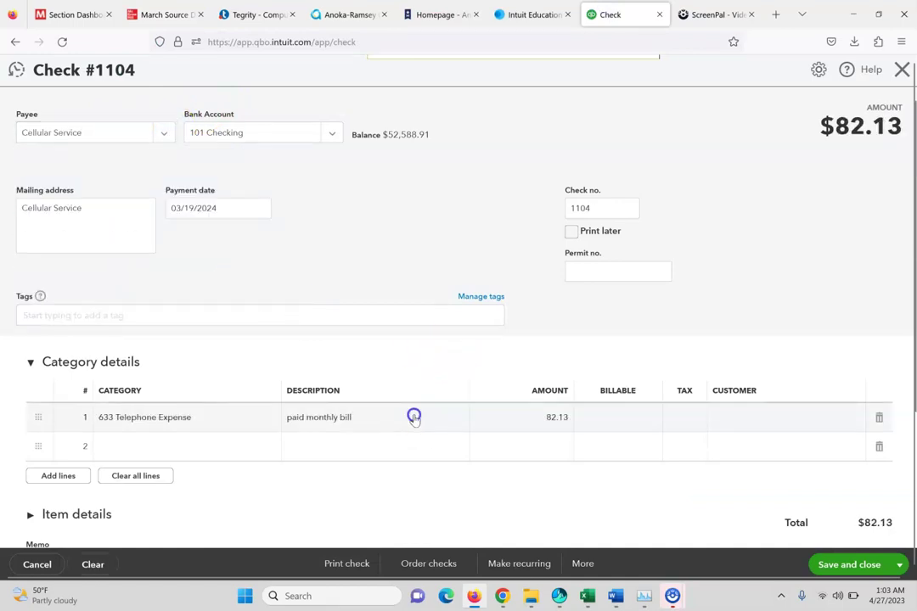
{"action": "left_click", "coordinate": [898, 565]}
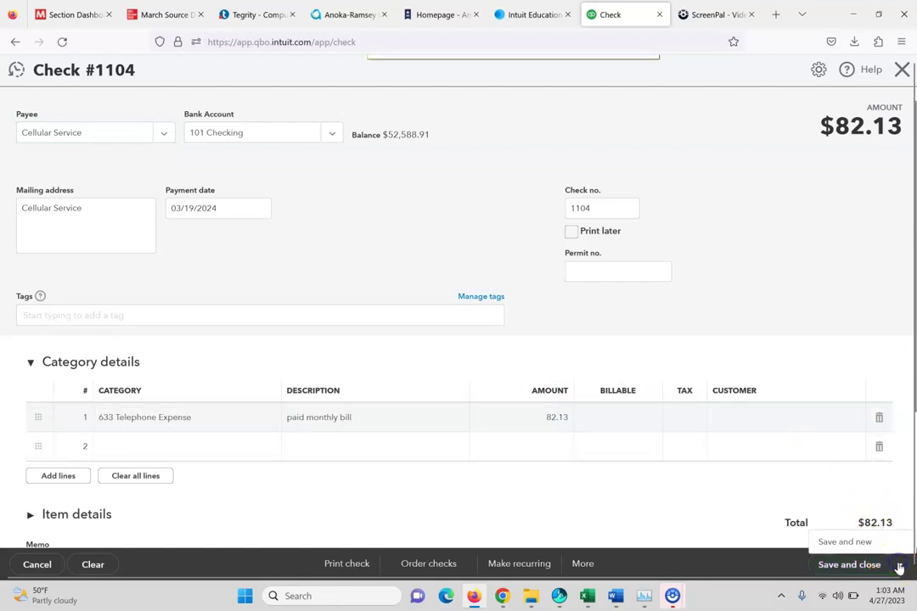
{"action": "left_click", "coordinate": [829, 542]}
Step: Look up check 1105 in the e-textbook's Transaction Register and choose Paper Supply Company as its payee in QuickBooks Online
{"action": "left_click", "coordinate": [166, 10]}
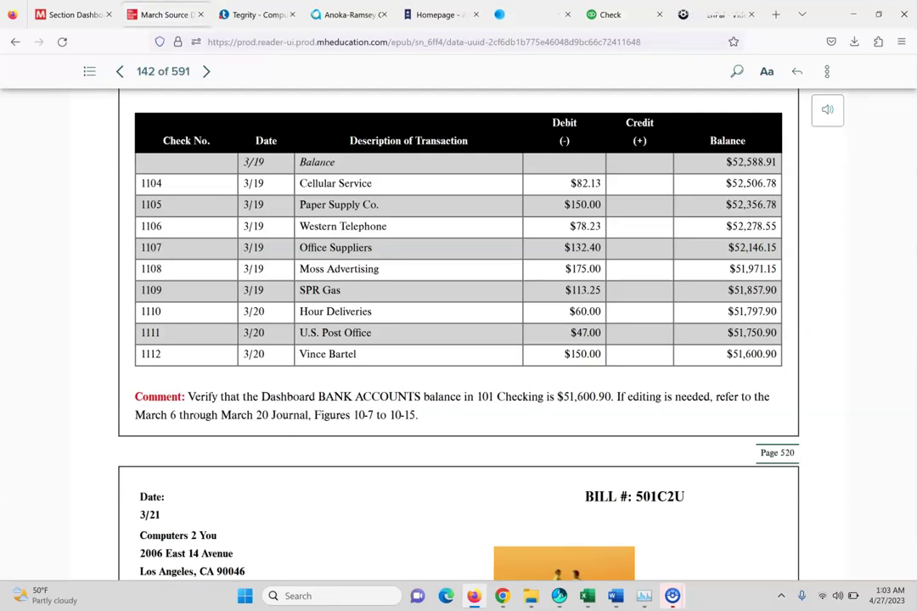
{"action": "left_click", "coordinate": [597, 15]}
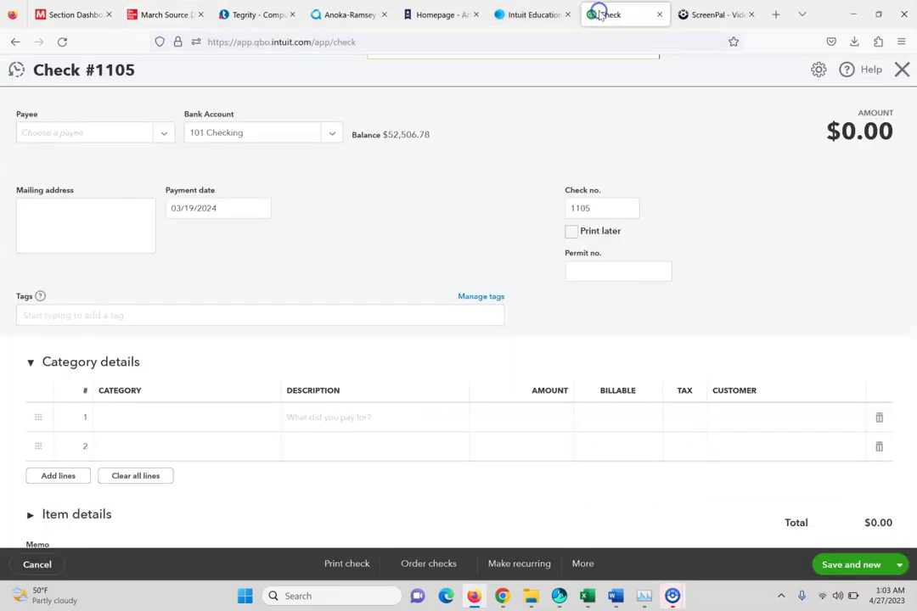
{"action": "left_click", "coordinate": [135, 131]}
{"action": "type", "text": "paper"}
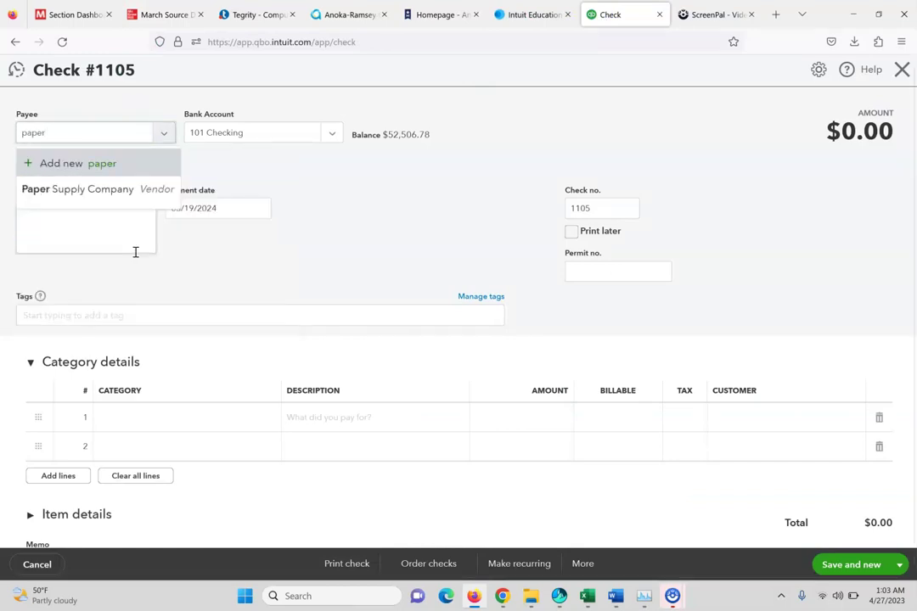
{"action": "left_click", "coordinate": [165, 136]}
{"action": "left_click", "coordinate": [166, 139]}
{"action": "left_click", "coordinate": [75, 143]}
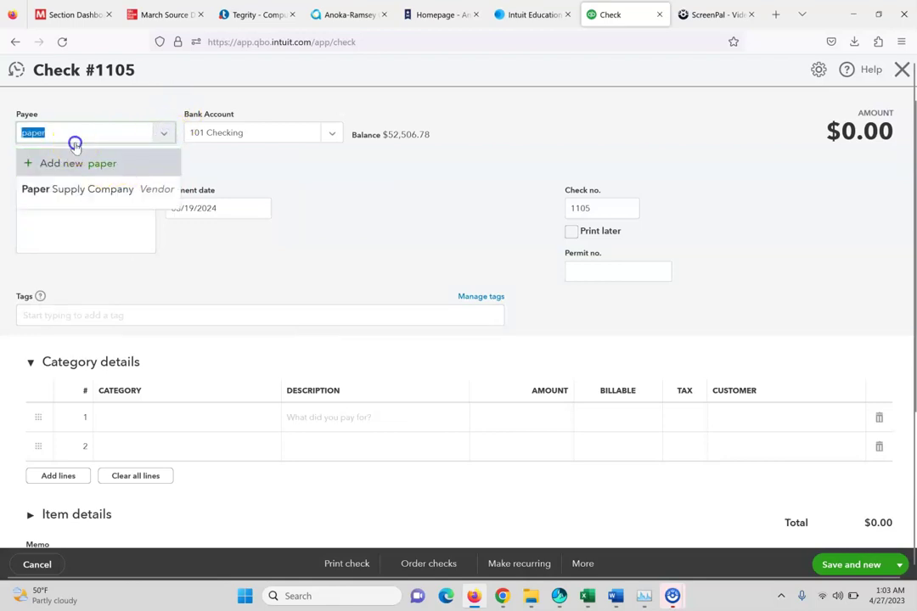
{"action": "key", "text": "BackSpace"}
{"action": "key", "text": "ctrl+z"}
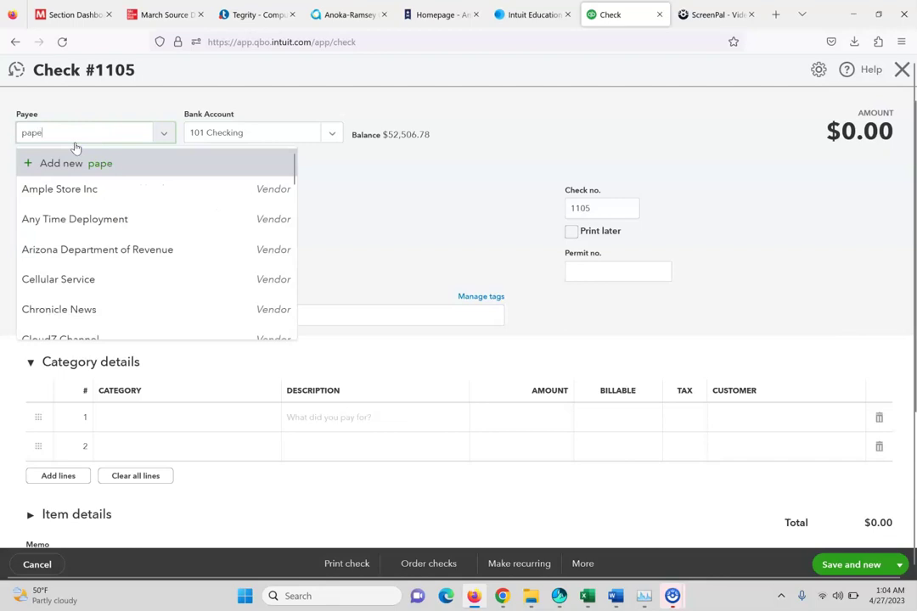
{"action": "left_click", "coordinate": [84, 193]}
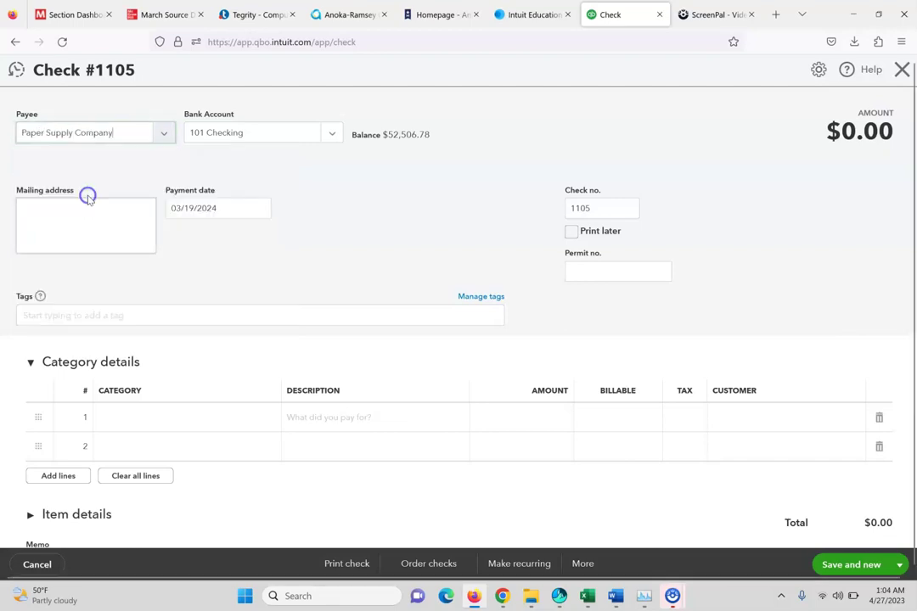
Step: Set the Stationery & Printing line of check 1105 to 150.00 and save it with a new check started
{"action": "left_click", "coordinate": [344, 420]}
{"action": "left_click", "coordinate": [519, 419]}
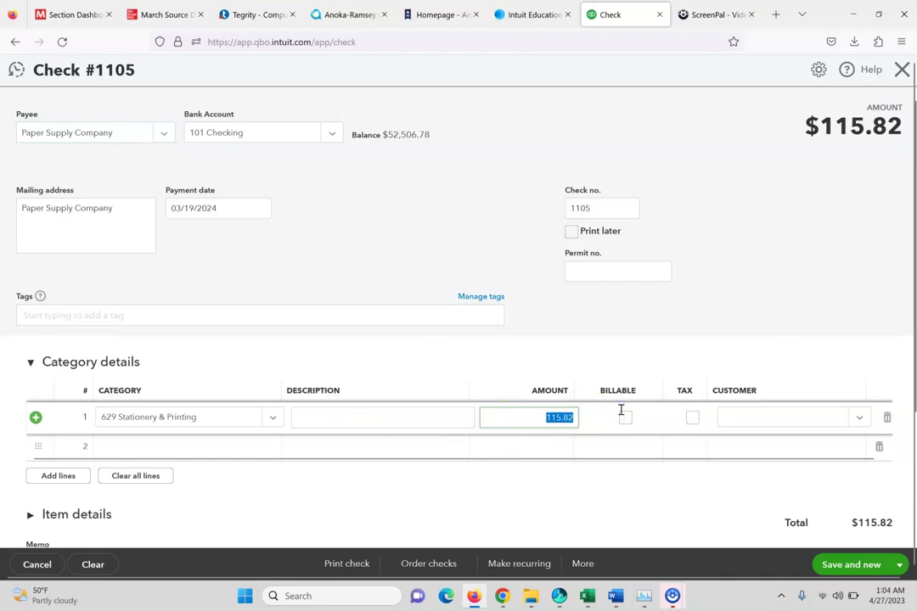
{"action": "type", "text": "150.00"}
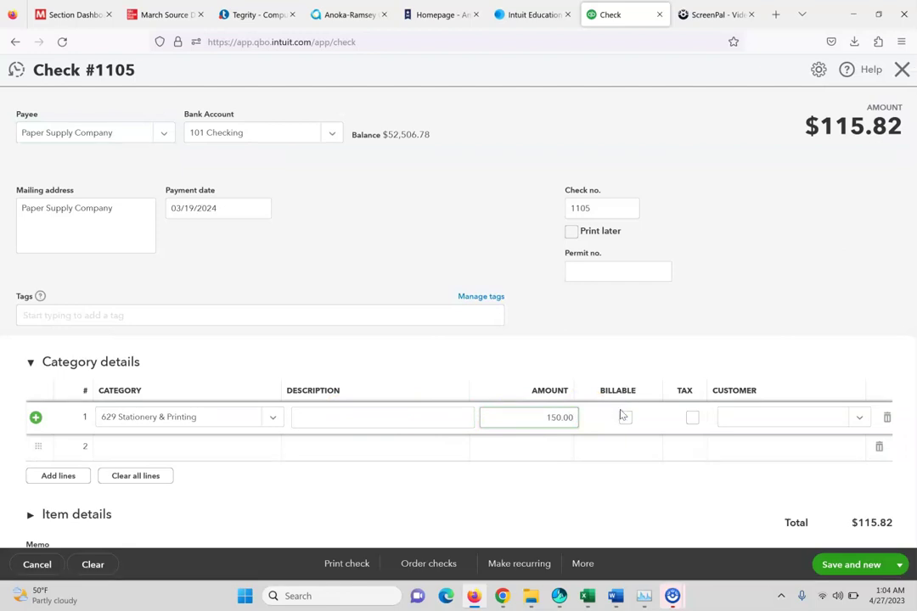
{"action": "left_click", "coordinate": [851, 564]}
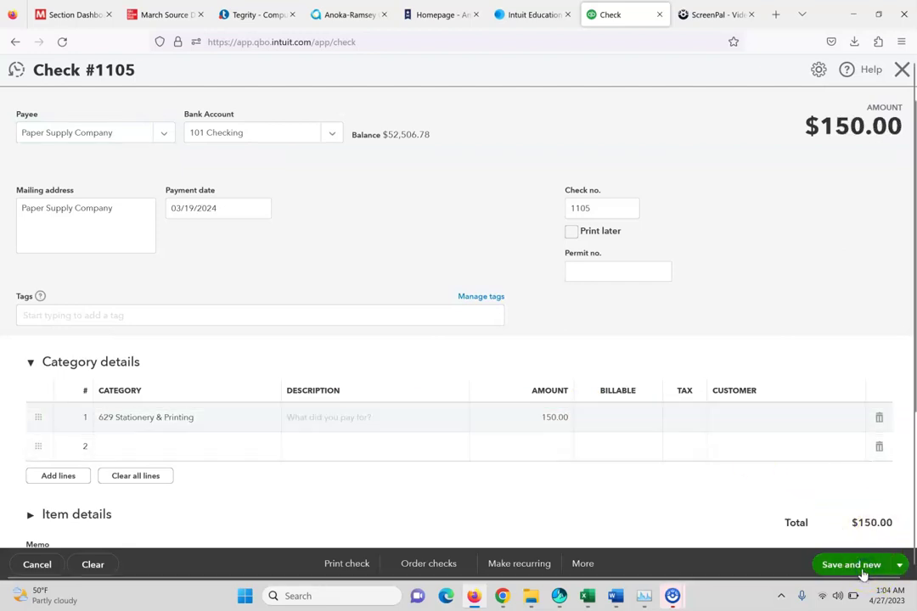
Step: Look up check 1106 in the e-textbook, record it in QuickBooks Online to Western Telephone for 78.23, and save it with a new check started
{"action": "left_click", "coordinate": [98, 15]}
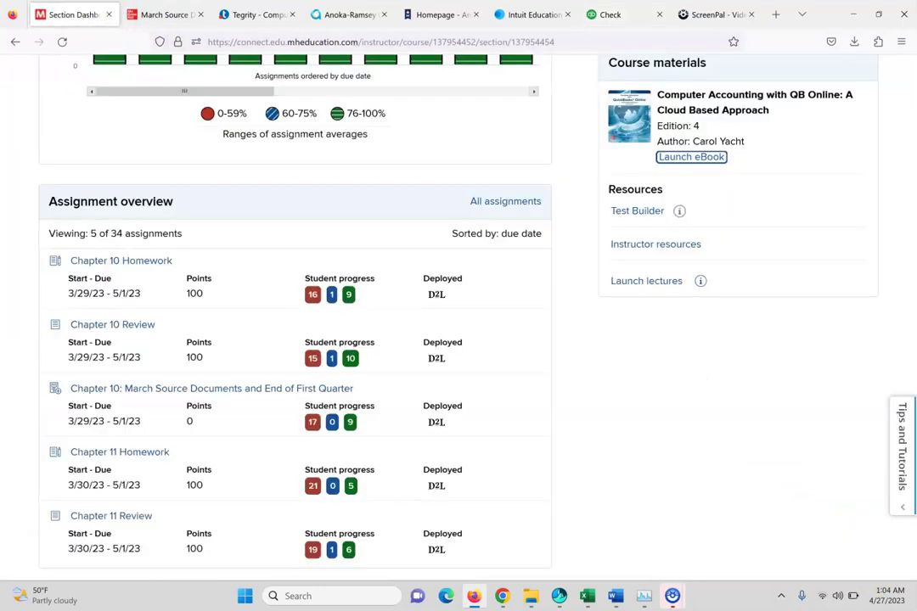
{"action": "left_click", "coordinate": [165, 12]}
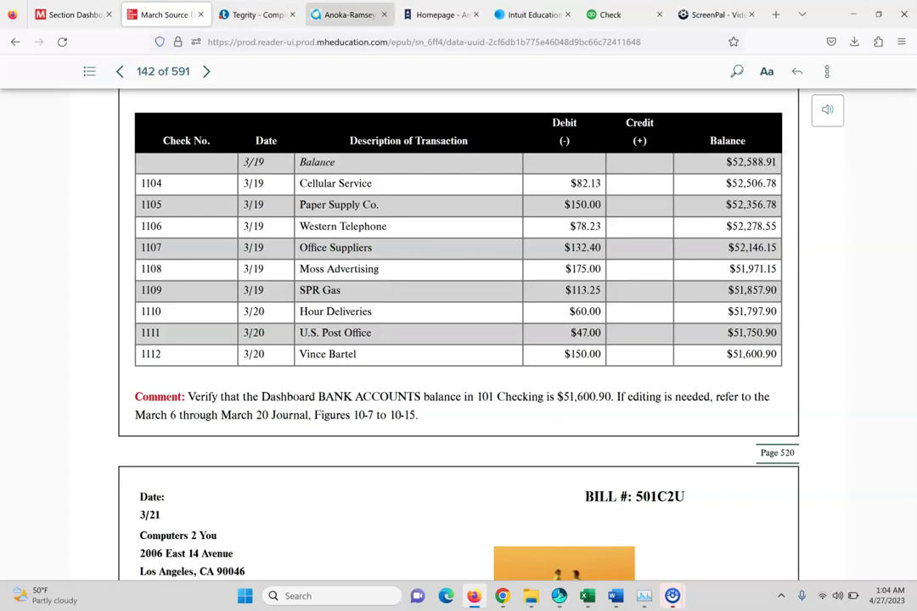
{"action": "left_click", "coordinate": [612, 16]}
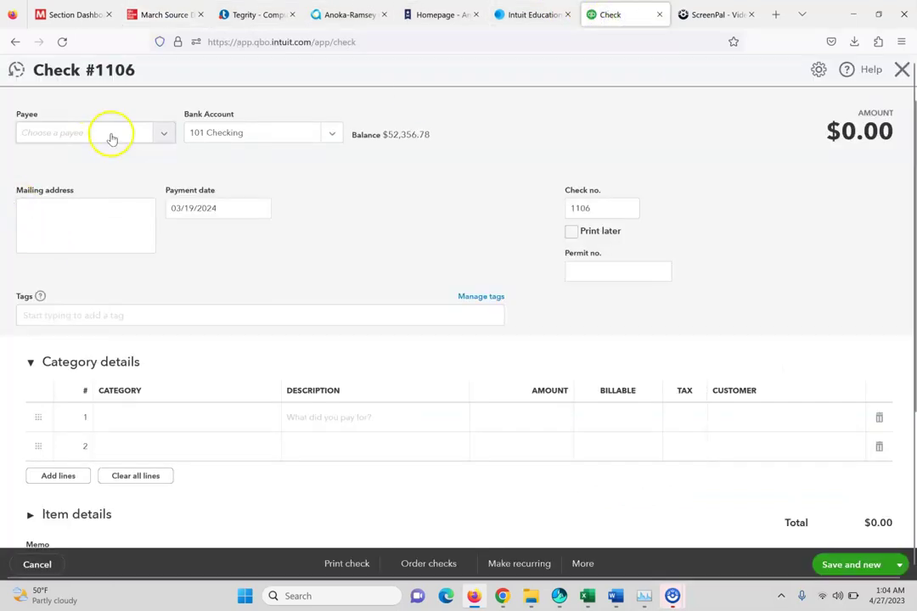
{"action": "left_click", "coordinate": [114, 135]}
{"action": "type", "text": "Western"}
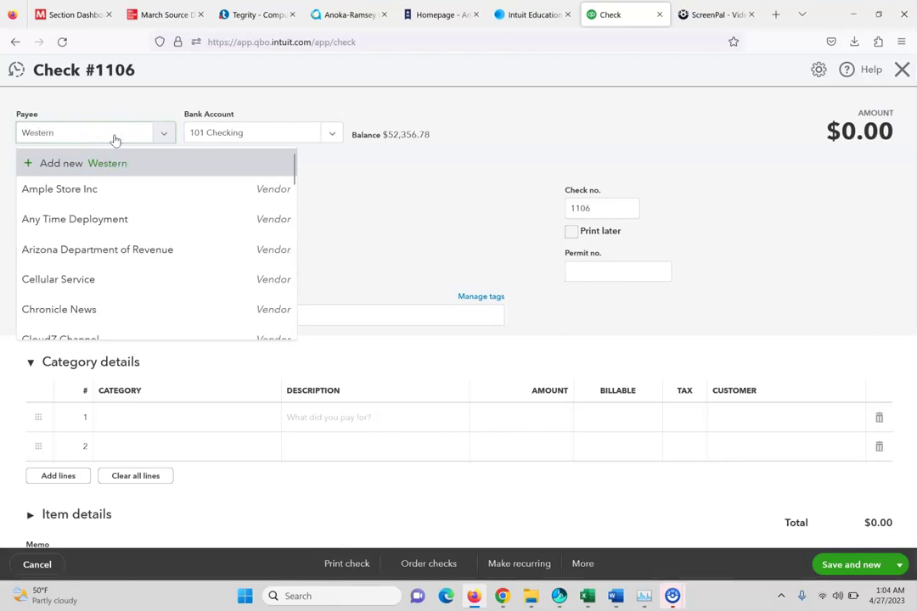
{"action": "left_click", "coordinate": [75, 197]}
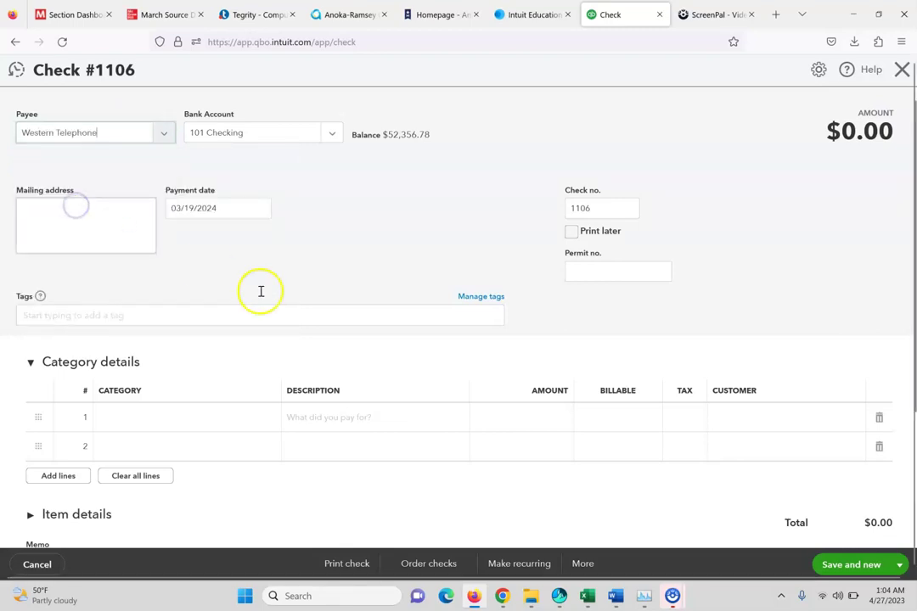
{"action": "left_click", "coordinate": [428, 401]}
{"action": "left_click", "coordinate": [528, 420]}
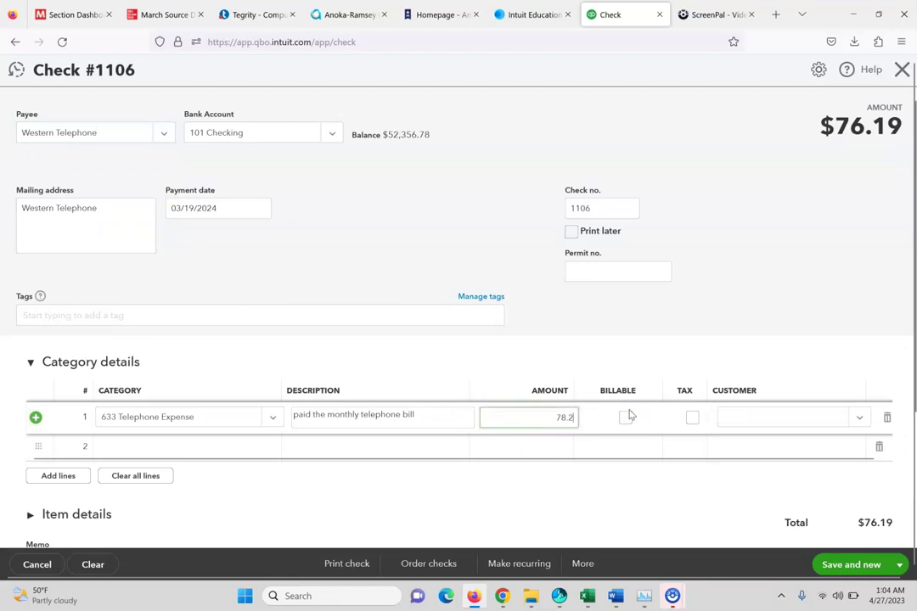
{"action": "left_click", "coordinate": [860, 489]}
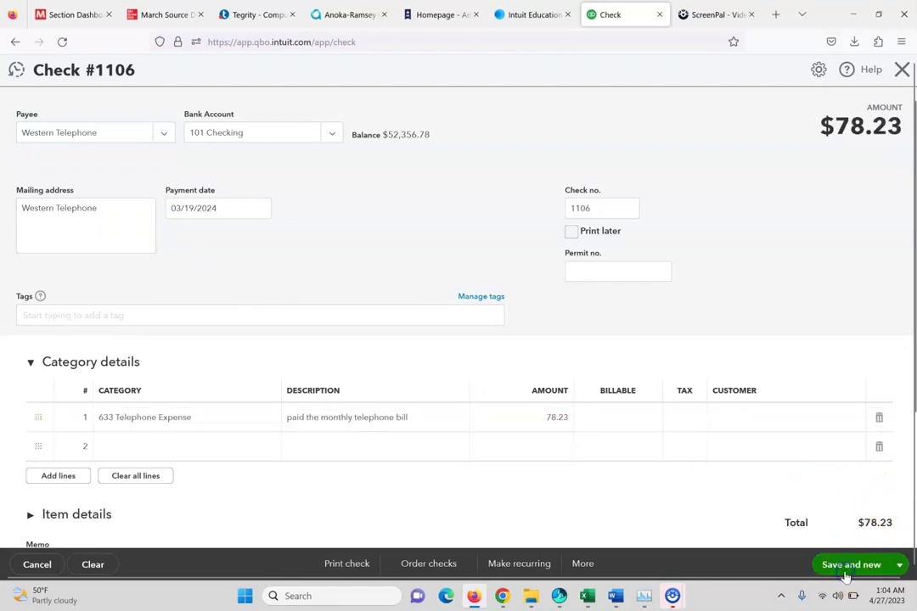
Step: Look up check 1107 in the e-textbook, record it in QuickBooks Online to Office Suppliers for 132.40, and save it with a new check started
{"action": "left_click", "coordinate": [153, 14]}
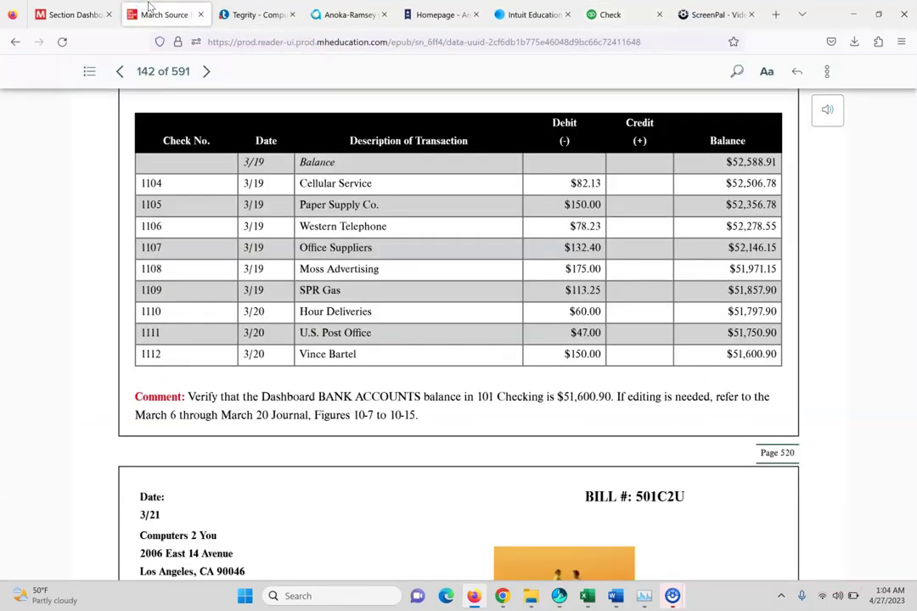
{"action": "left_click", "coordinate": [610, 14]}
{"action": "left_click", "coordinate": [86, 133]}
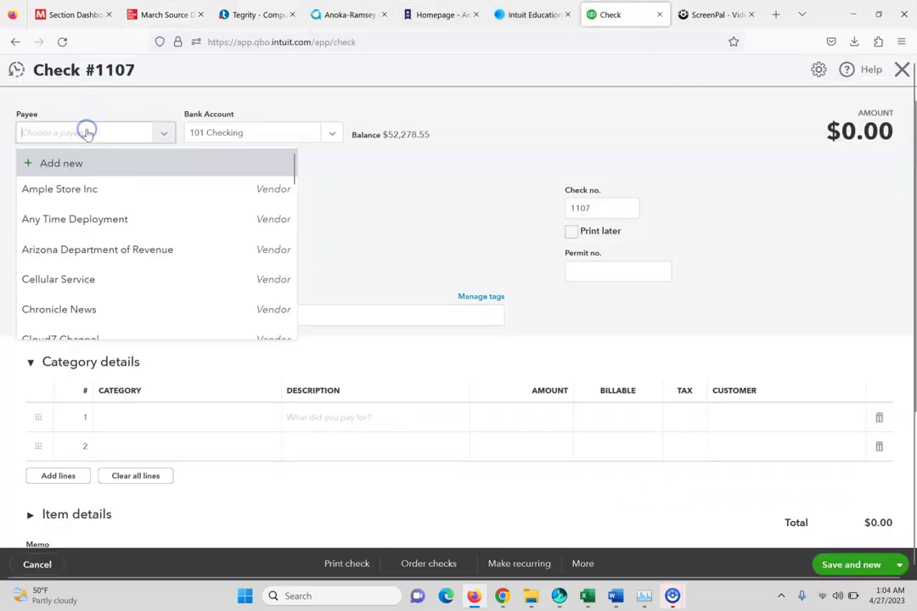
{"action": "type", "text": "Office"}
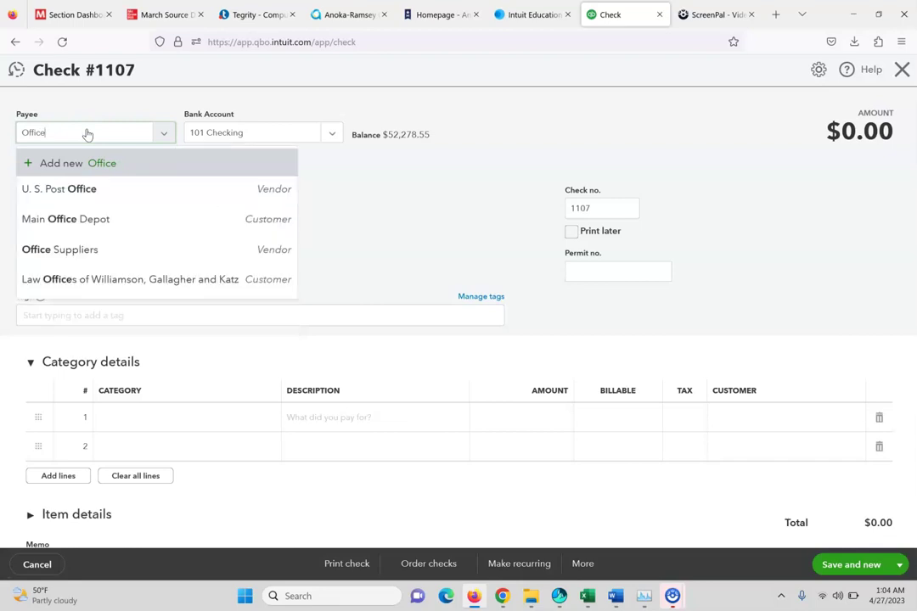
{"action": "left_click", "coordinate": [90, 249]}
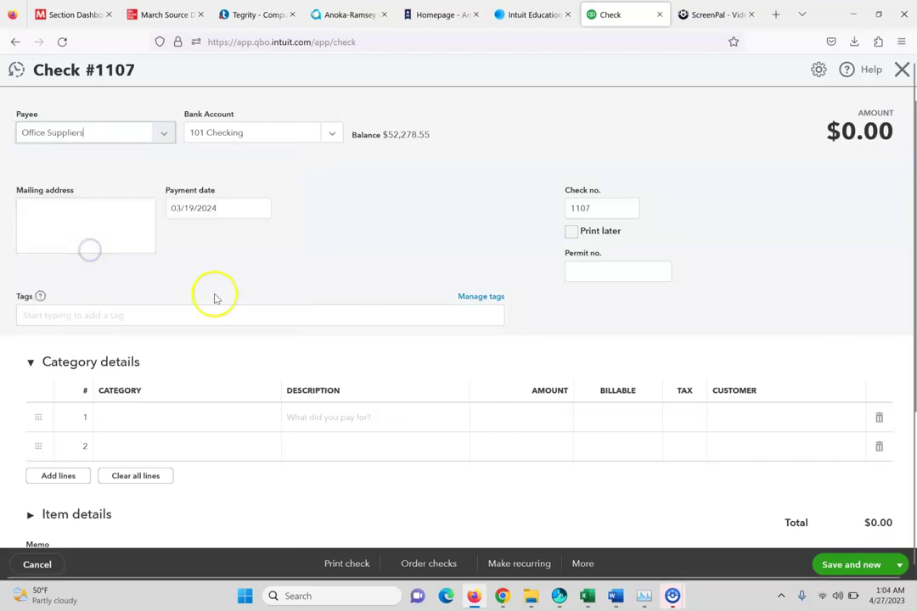
{"action": "left_click", "coordinate": [507, 416]}
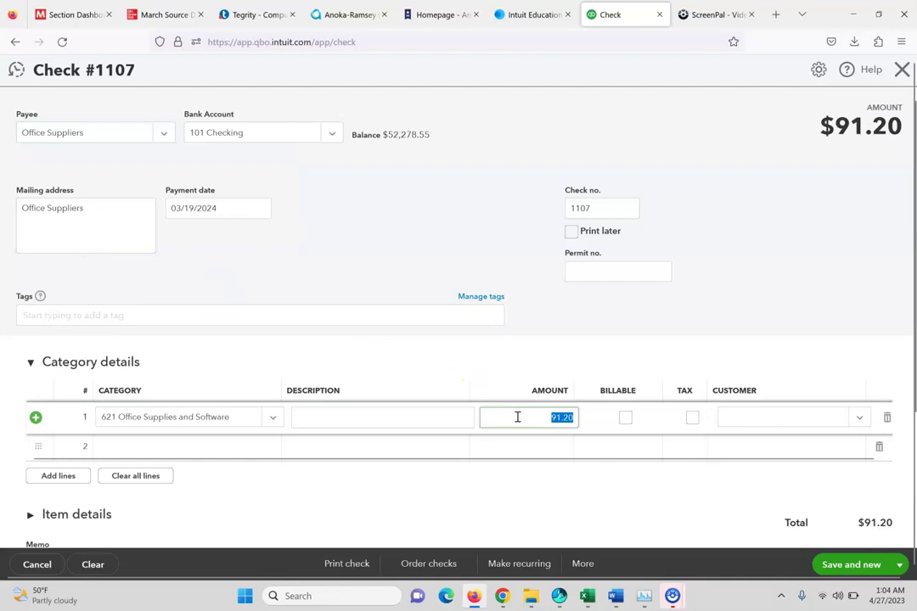
{"action": "type", "text": "132.40"}
{"action": "left_click", "coordinate": [841, 521]}
{"action": "left_click", "coordinate": [850, 562]}
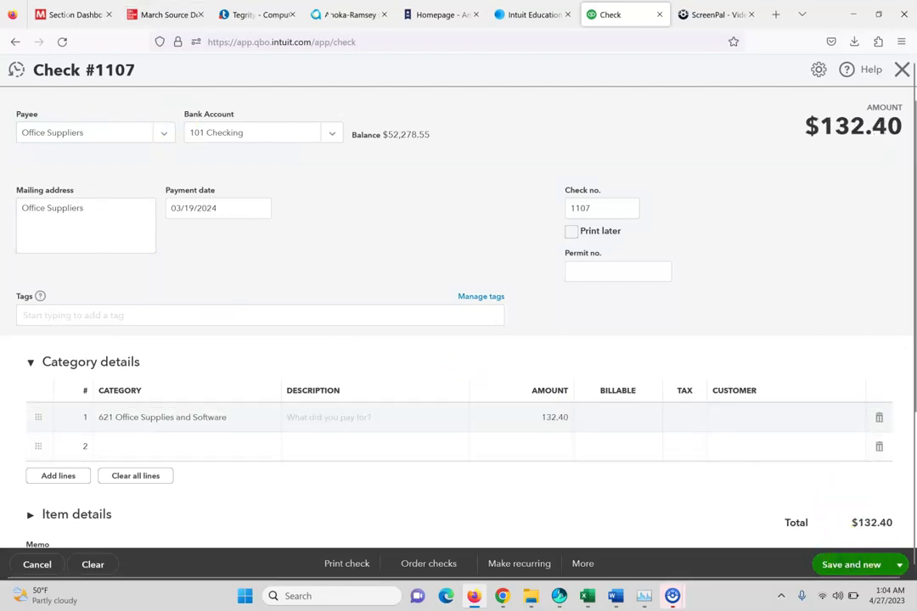
Step: Look up check 1108 in the e-textbook, record it in QuickBooks Online to Moss Advertising for 175.00, and save it with a new check started
{"action": "left_click", "coordinate": [170, 9]}
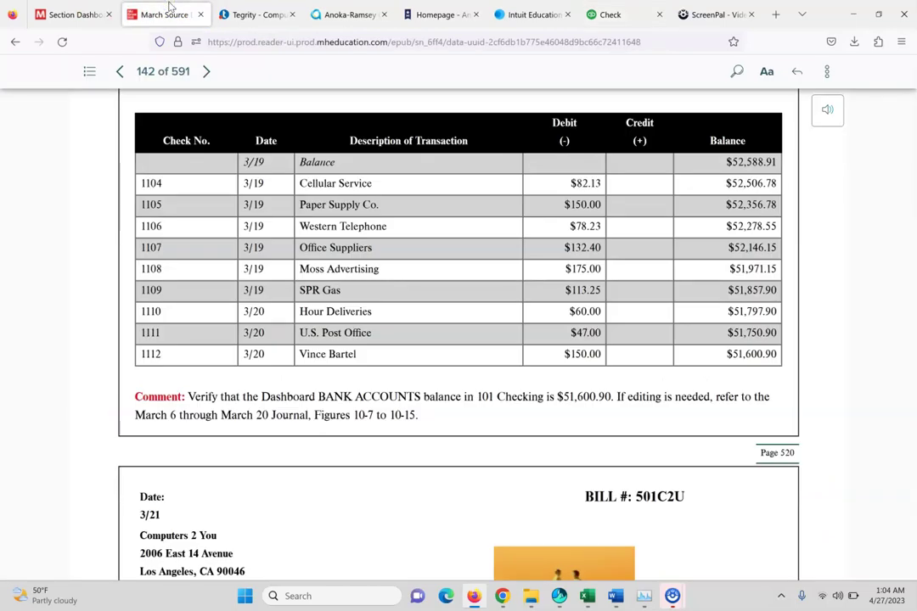
{"action": "left_click", "coordinate": [633, 15]}
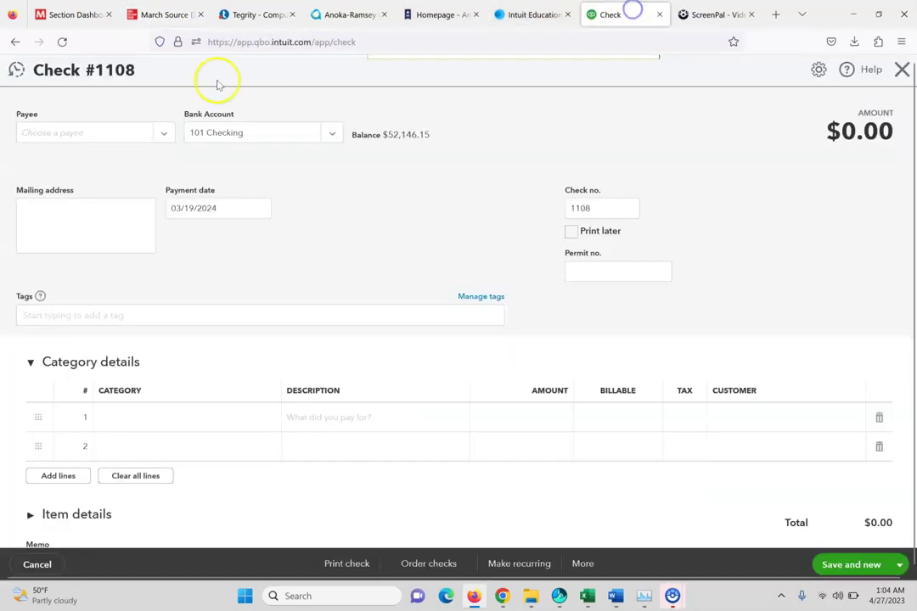
{"action": "left_click", "coordinate": [143, 138]}
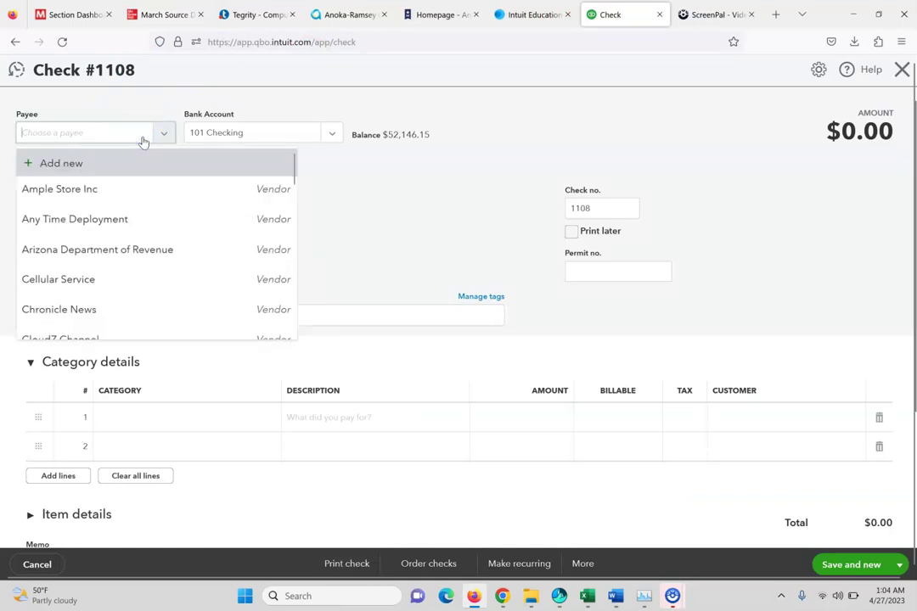
{"action": "type", "text": "Moss"}
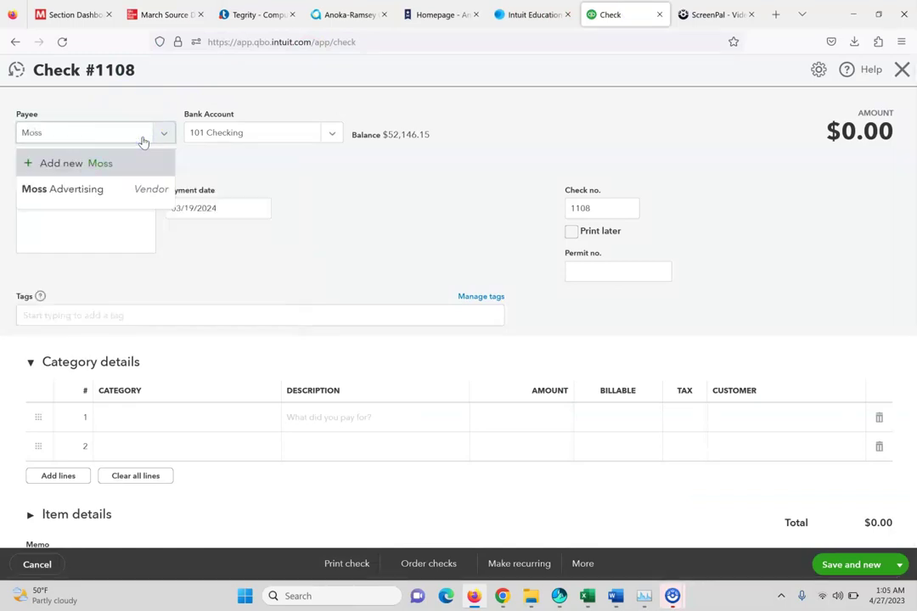
{"action": "left_click", "coordinate": [89, 189]}
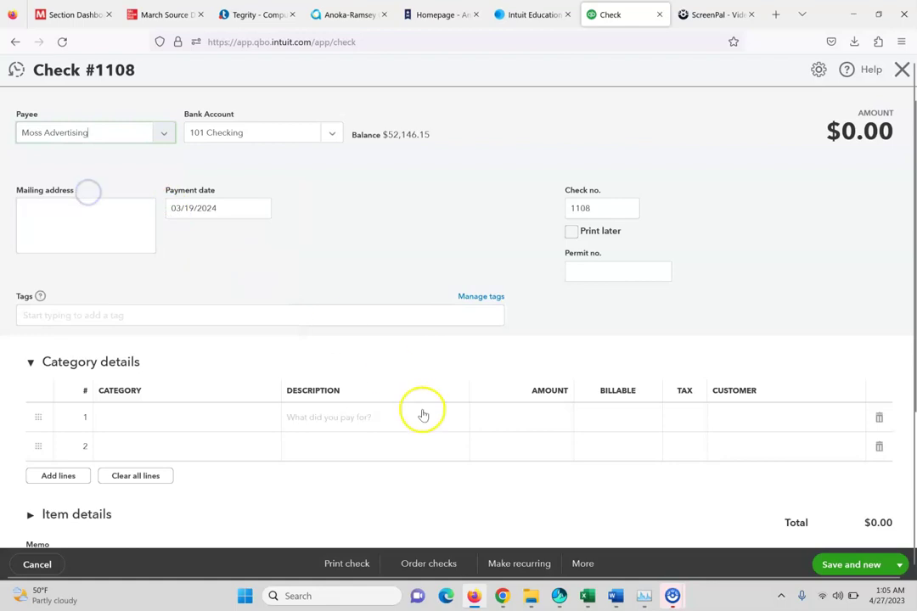
{"action": "left_click", "coordinate": [505, 421]}
{"action": "type", "text": "175.00"}
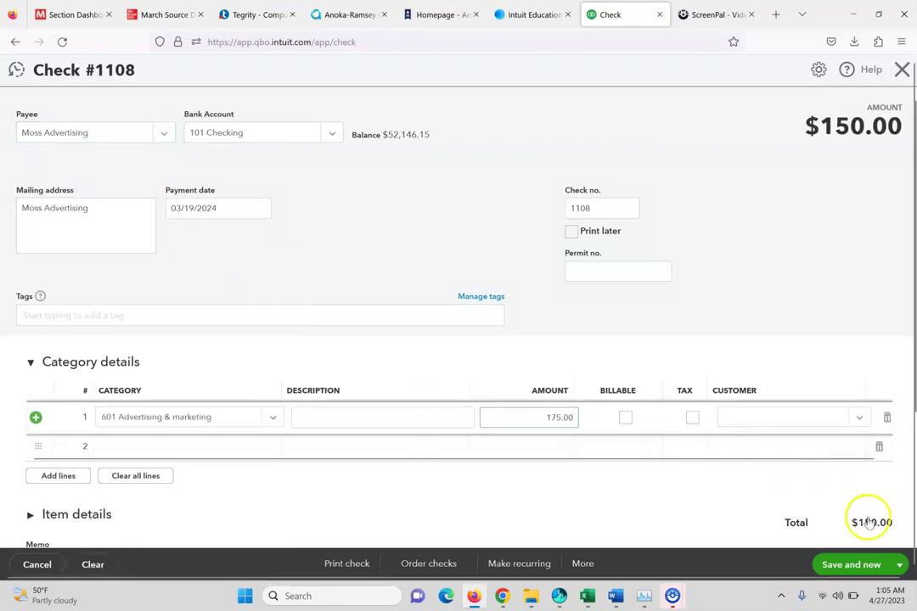
{"action": "left_click", "coordinate": [852, 565]}
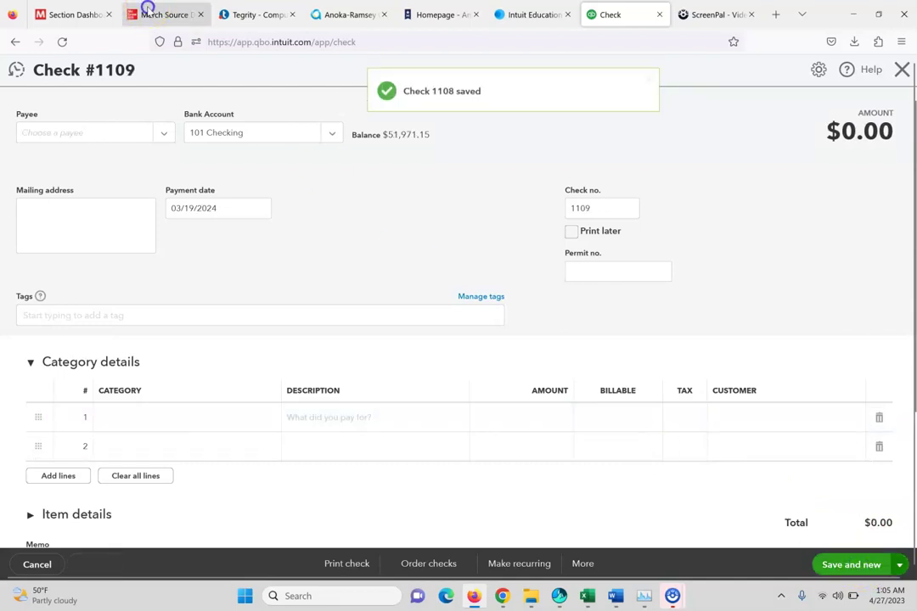
Step: Look up check 1109 in the e-textbook, record it in QuickBooks Online to SPR Gas for 113.25, and save it with a new check started
{"action": "left_click", "coordinate": [148, 12]}
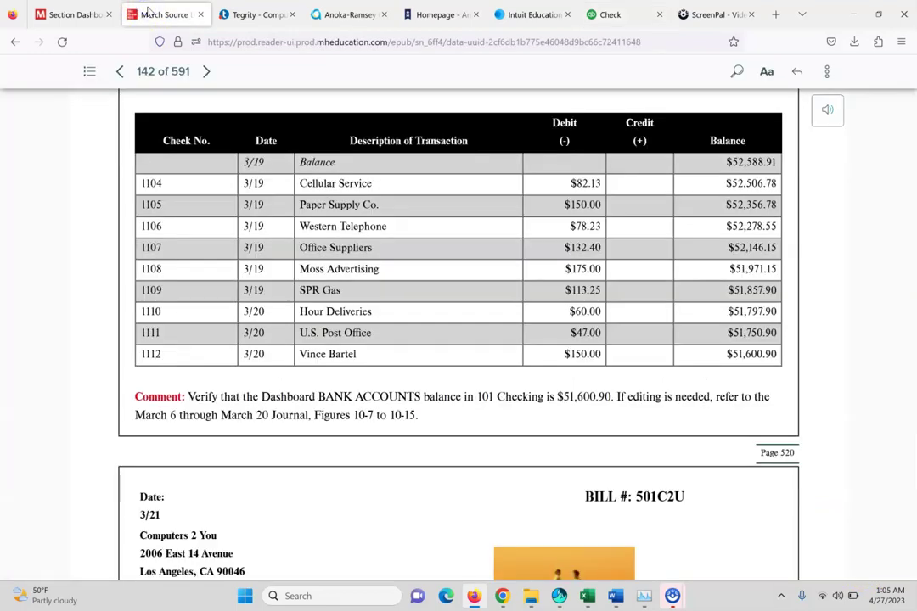
{"action": "left_click", "coordinate": [637, 12]}
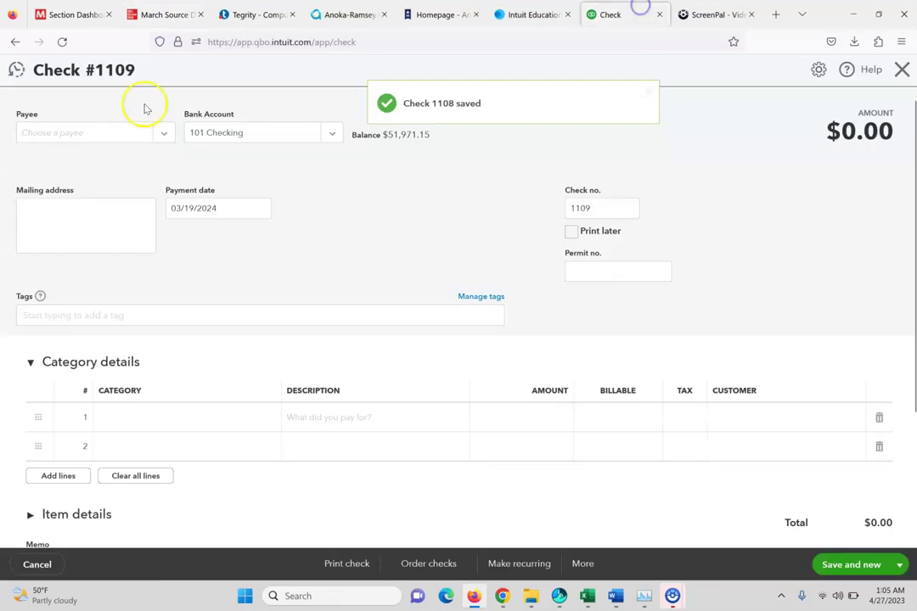
{"action": "left_click", "coordinate": [90, 134]}
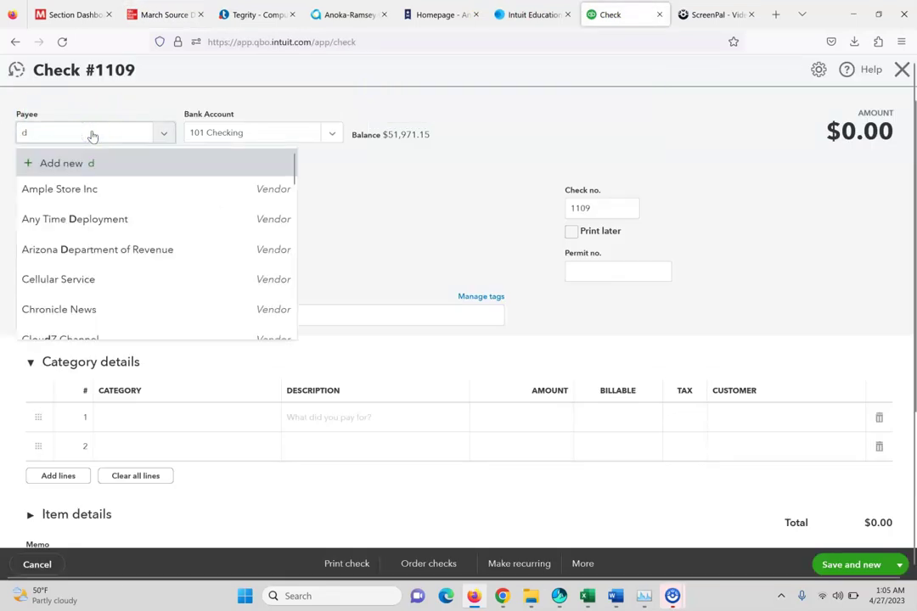
{"action": "key", "text": "BackSpace"}
{"action": "key", "text": "BackSpace"}
{"action": "key", "text": "BackSpace"}
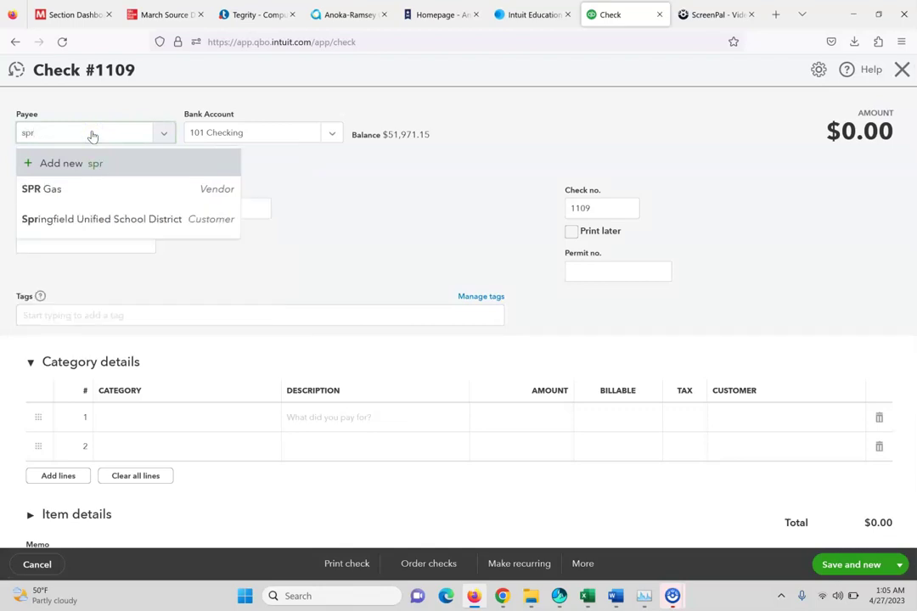
{"action": "left_click", "coordinate": [71, 189]}
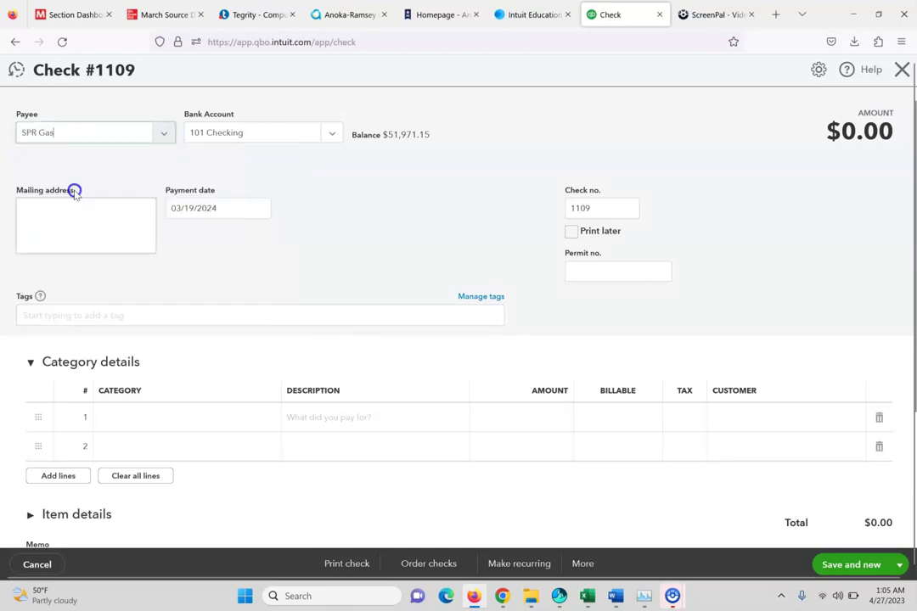
{"action": "left_click", "coordinate": [489, 409]}
{"action": "type", "text": "113.25"}
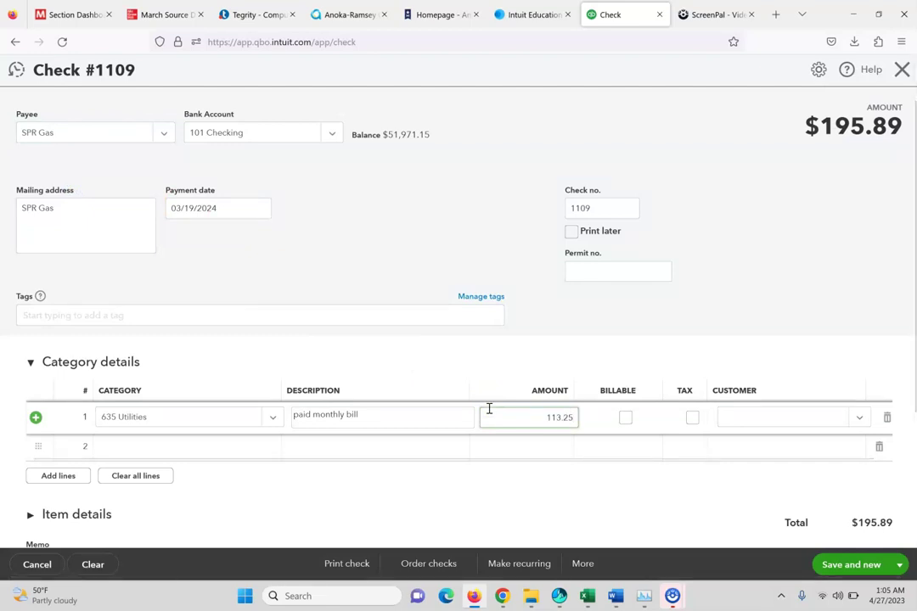
{"action": "left_click", "coordinate": [837, 565]}
Step: Look up check 1110 in the e-textbook, record it in QuickBooks Online to Hour Deliveries for 60.00, and save it with a new check started
{"action": "left_click", "coordinate": [160, 8]}
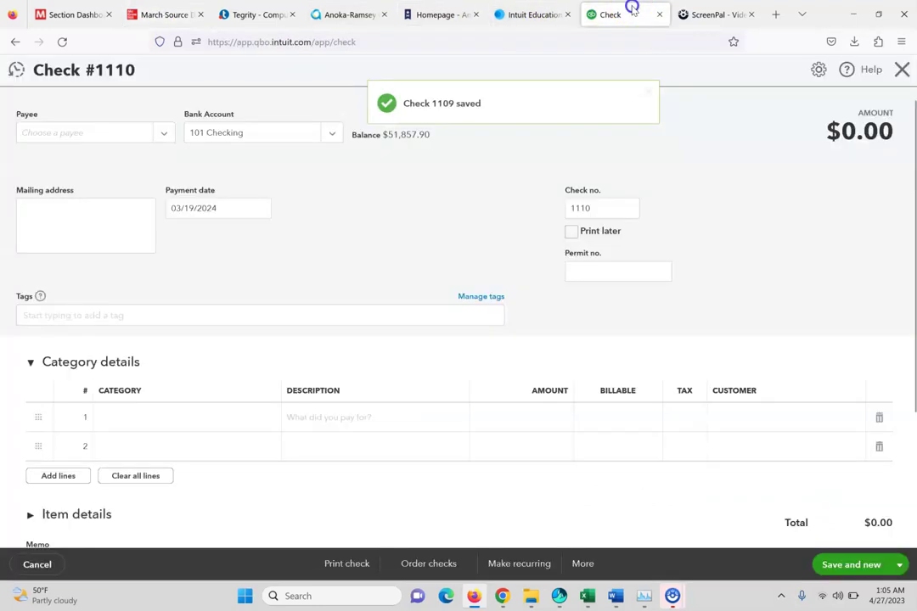
{"action": "left_click", "coordinate": [615, 14]}
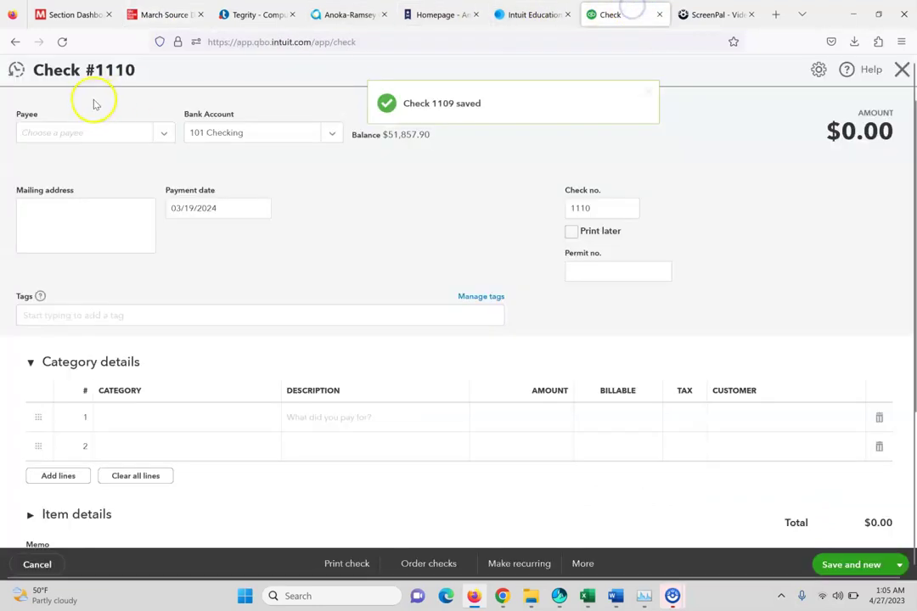
{"action": "left_click", "coordinate": [138, 126]}
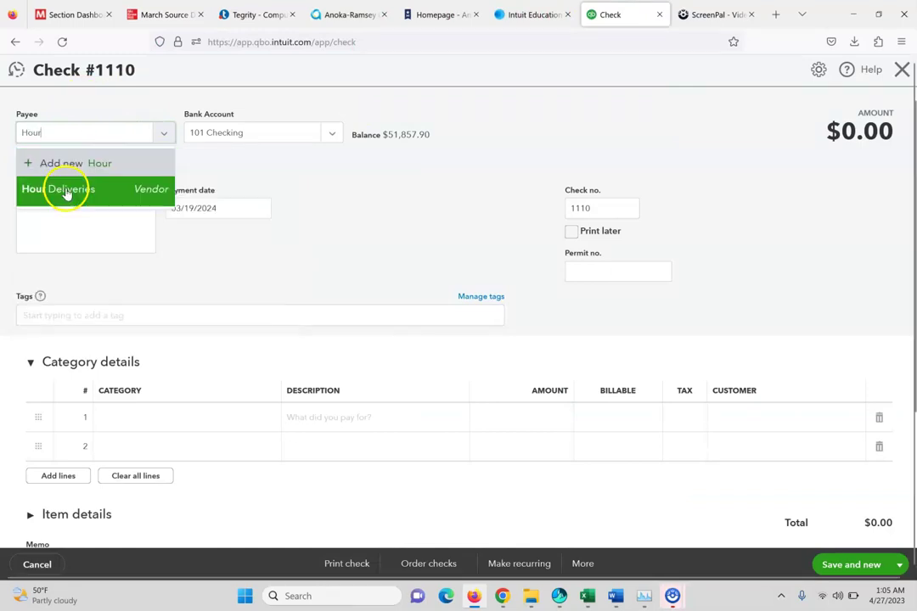
{"action": "left_click", "coordinate": [68, 189]}
{"action": "left_click", "coordinate": [473, 422]}
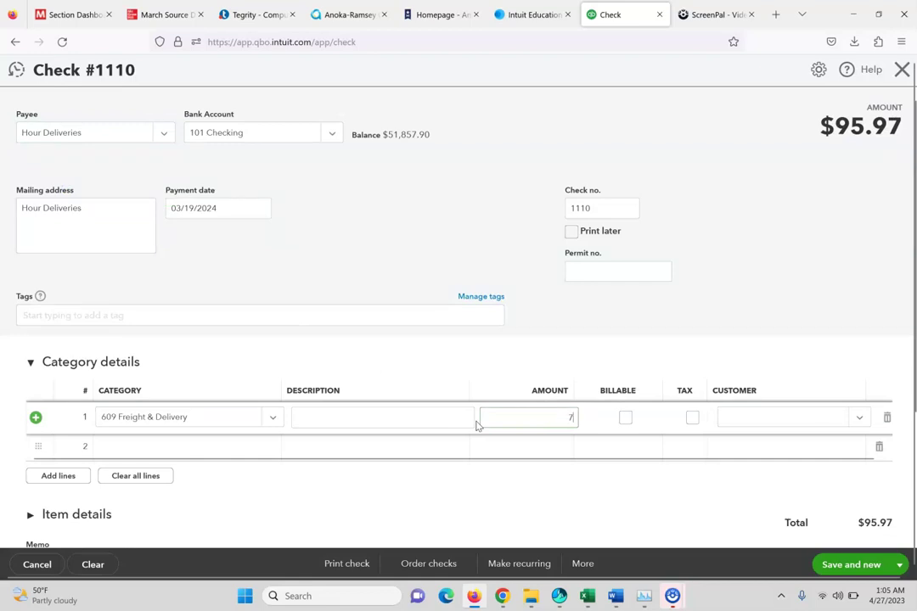
{"action": "type", "text": "60"}
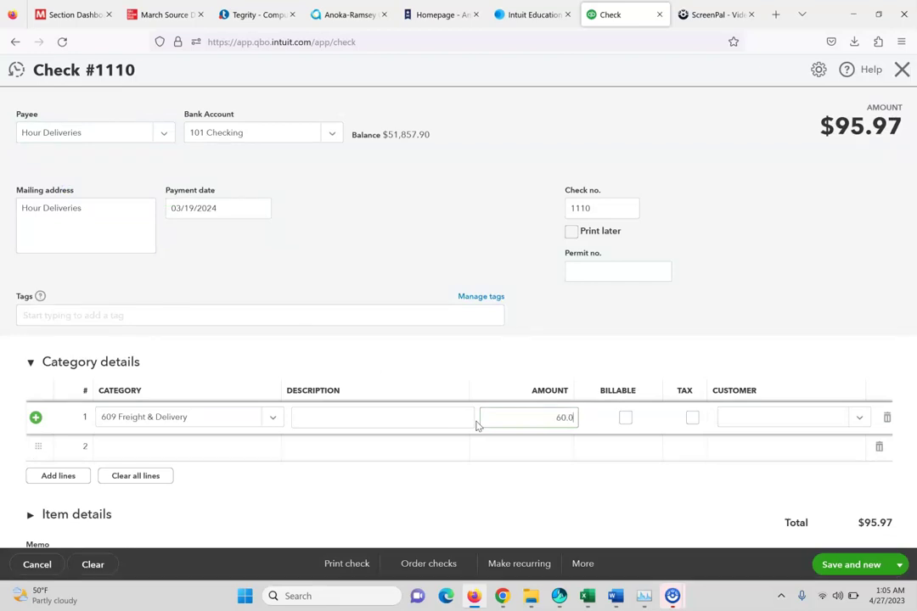
{"action": "left_click", "coordinate": [843, 565]}
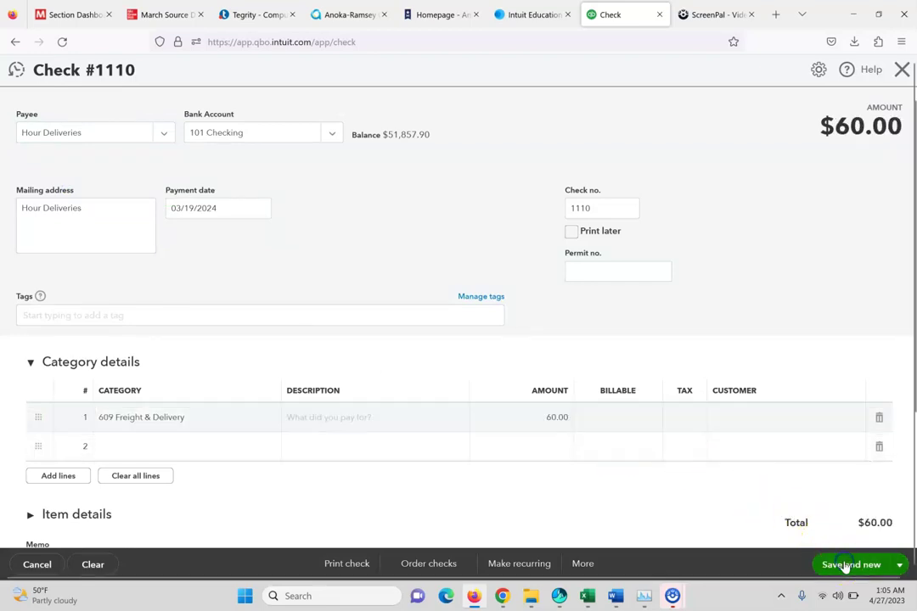
Step: Look up check 1111 in the e-textbook, record it in QuickBooks Online to U. S. Post Office for 47.00, and save it with a new check started
{"action": "left_click", "coordinate": [168, 12]}
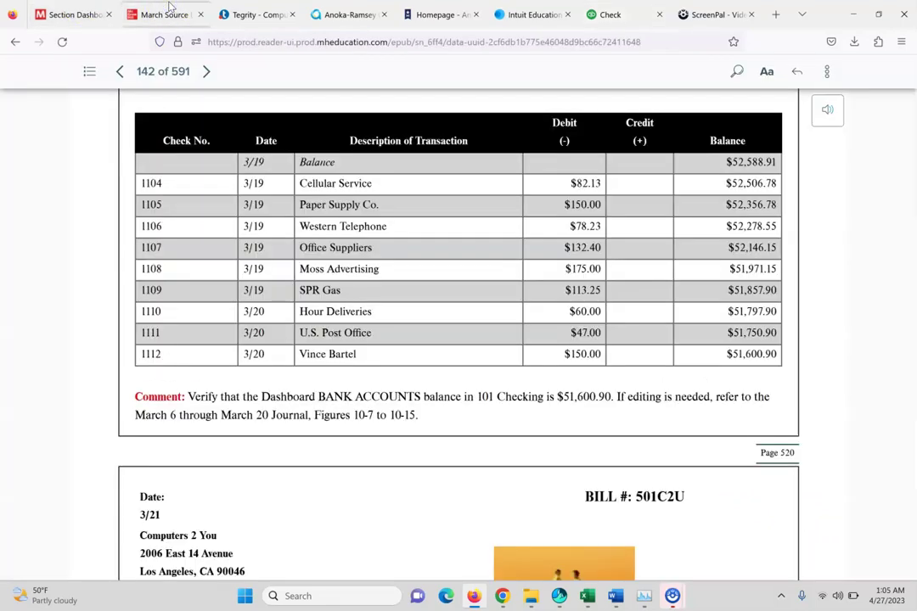
{"action": "left_click", "coordinate": [610, 15]}
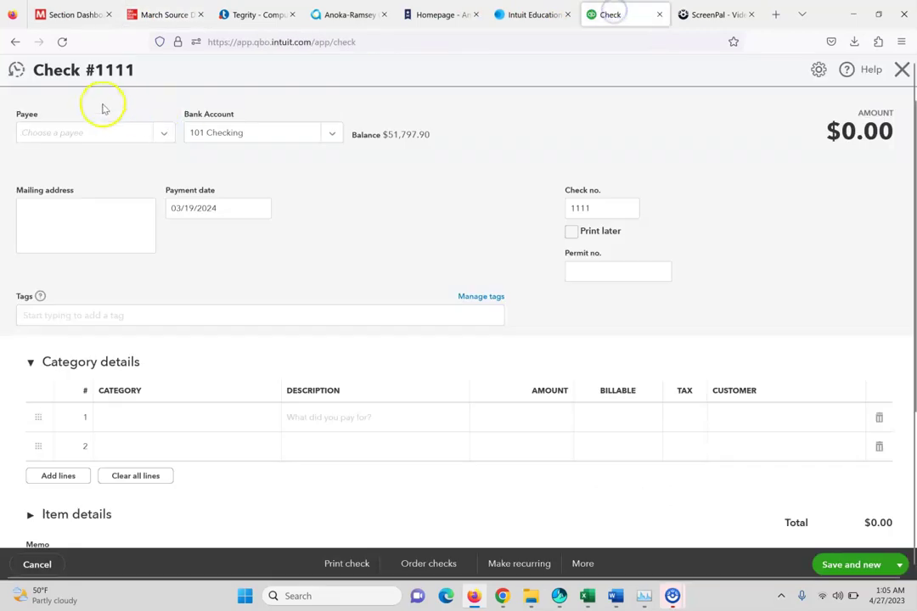
{"action": "left_click", "coordinate": [118, 134]}
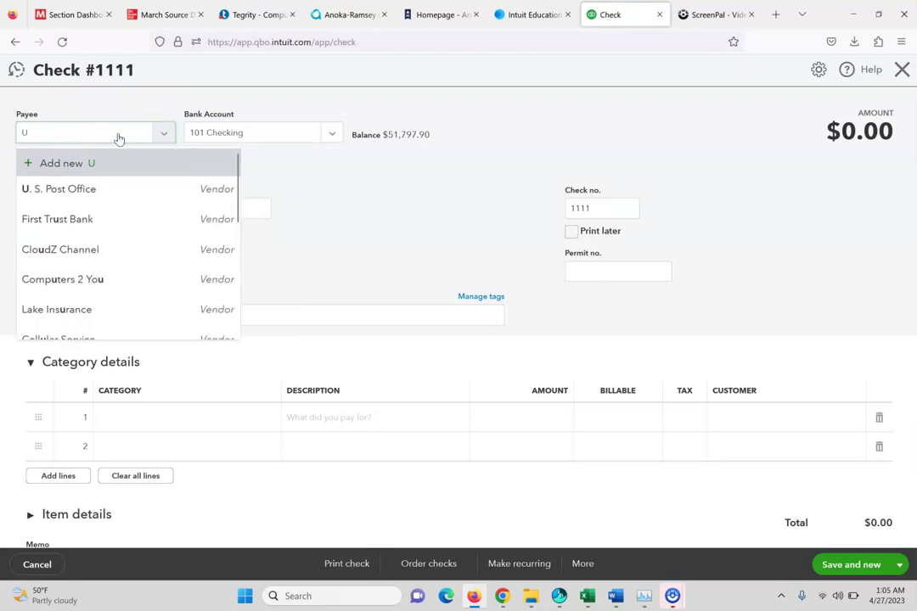
{"action": "left_click", "coordinate": [102, 182]}
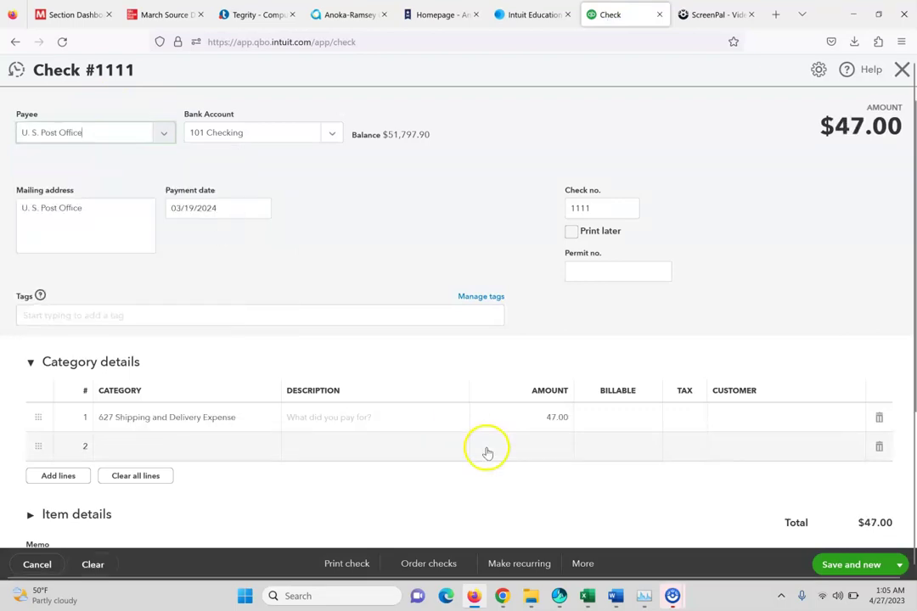
{"action": "left_click", "coordinate": [507, 417]}
{"action": "left_click", "coordinate": [858, 564]}
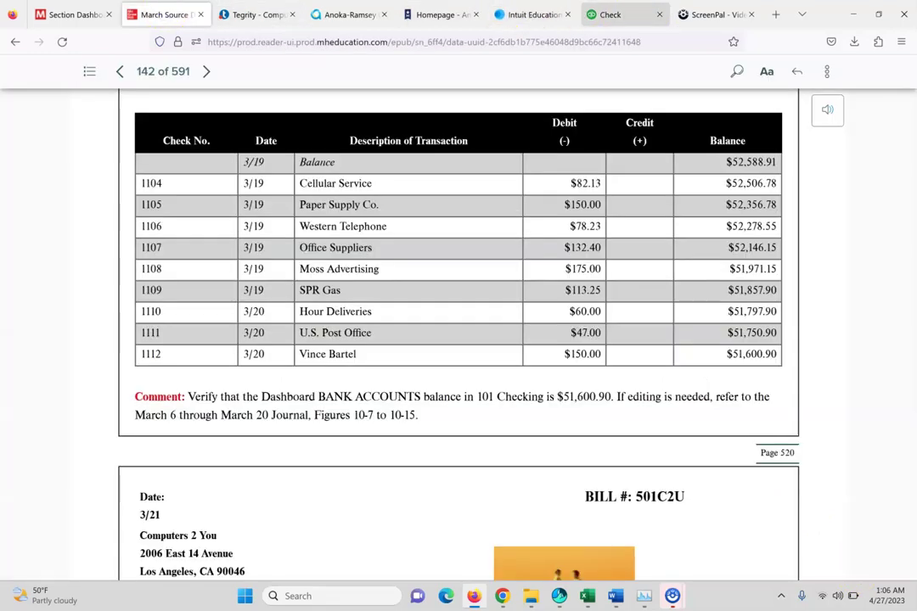
Step: Record check 1112 in QuickBooks Online to the individual payee named in the register for 150.00, then save and close it
{"action": "left_click", "coordinate": [628, 10]}
{"action": "left_click", "coordinate": [109, 132]}
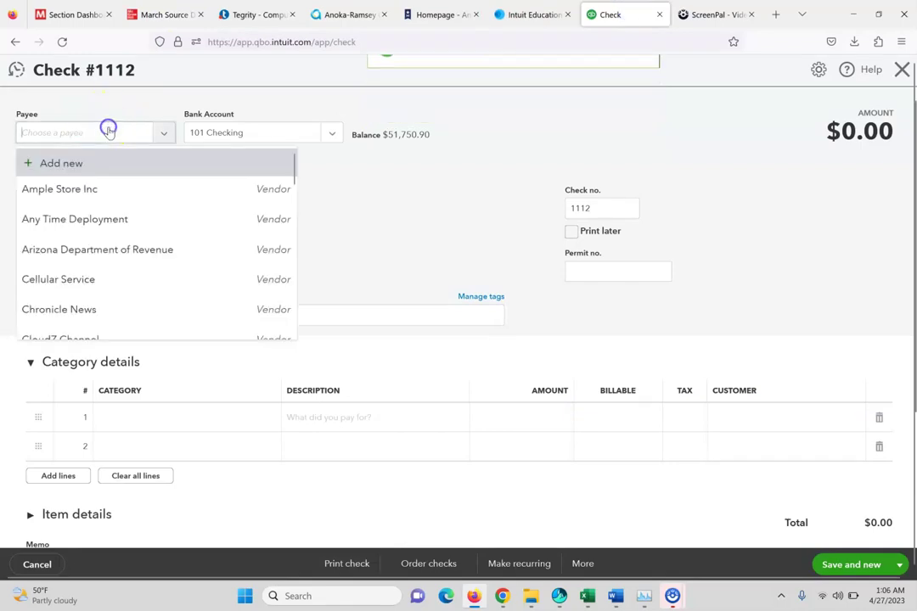
{"action": "type", "text": "Vince"}
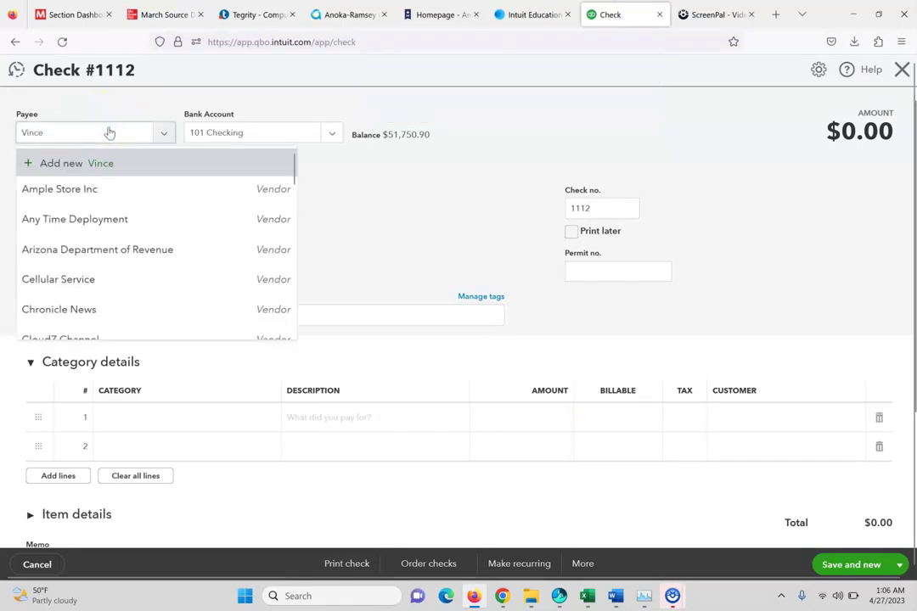
{"action": "left_click", "coordinate": [68, 193]}
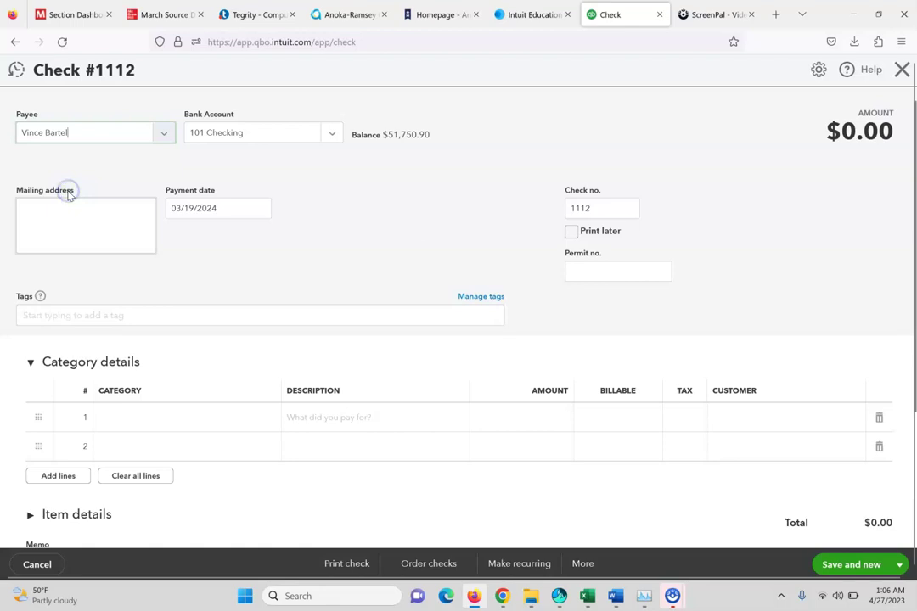
{"action": "left_click", "coordinate": [839, 546]}
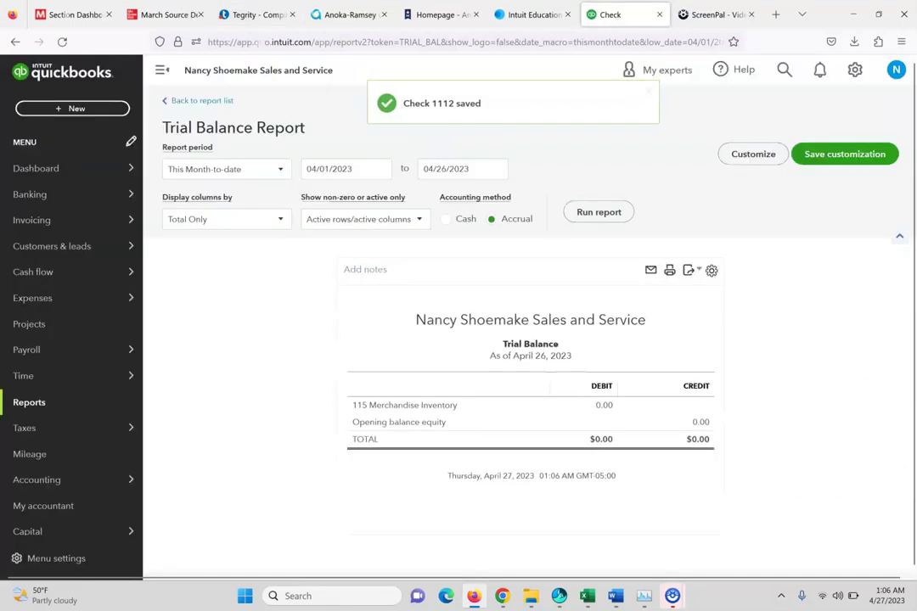
Step: Check the e-textbook's expected 101 Checking balance against the bank accounts on the QuickBooks Online business overview
{"action": "left_click", "coordinate": [164, 15]}
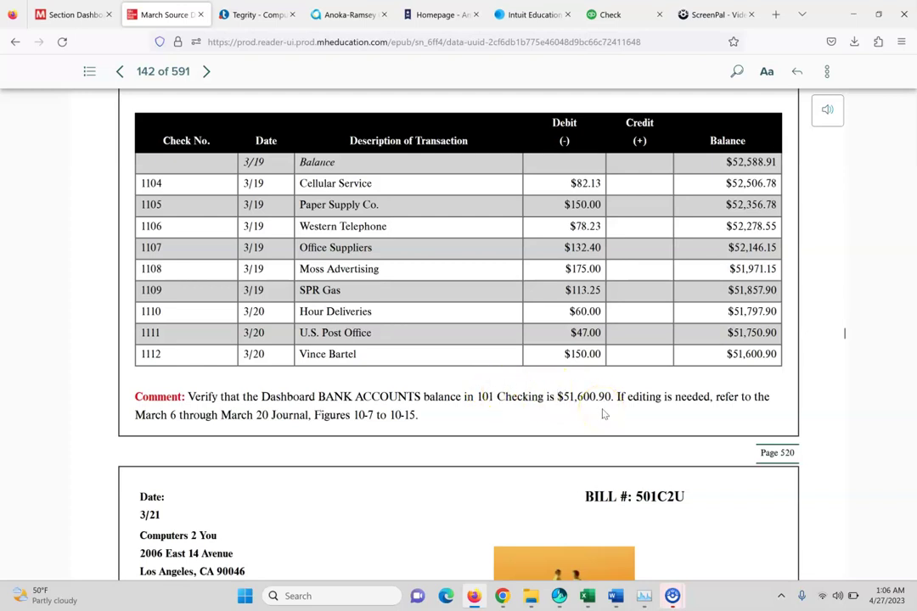
{"action": "left_click", "coordinate": [608, 14]}
{"action": "left_click", "coordinate": [65, 172]}
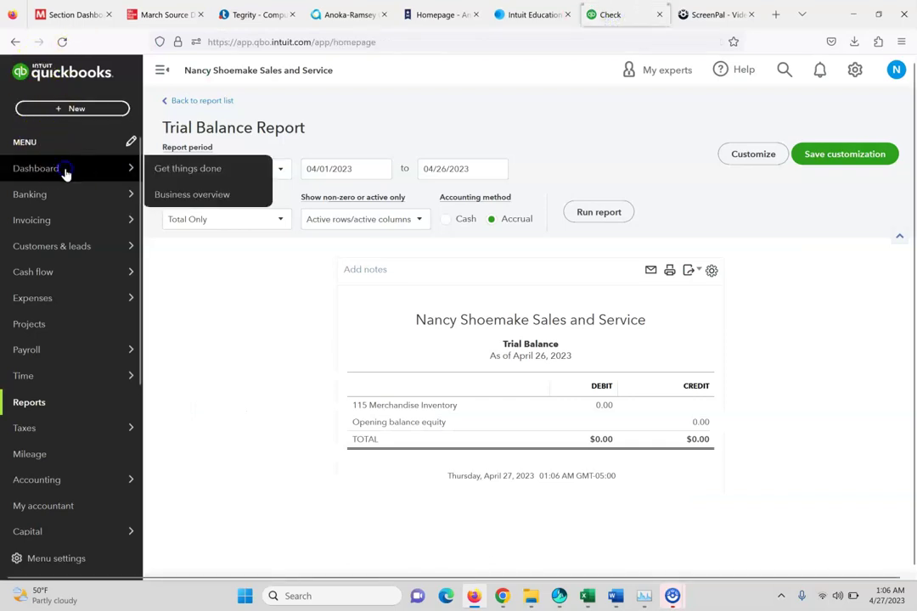
{"action": "left_click", "coordinate": [167, 195]}
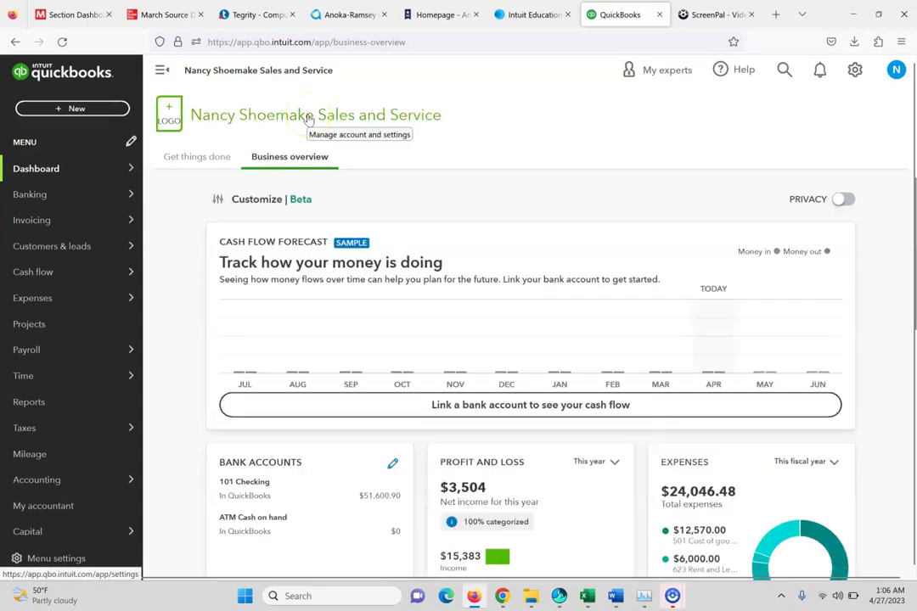
Step: Look up bill 501C2U from Computers 2 You in the e-textbook and return to QuickBooks Online to record it
{"action": "left_click", "coordinate": [173, 9]}
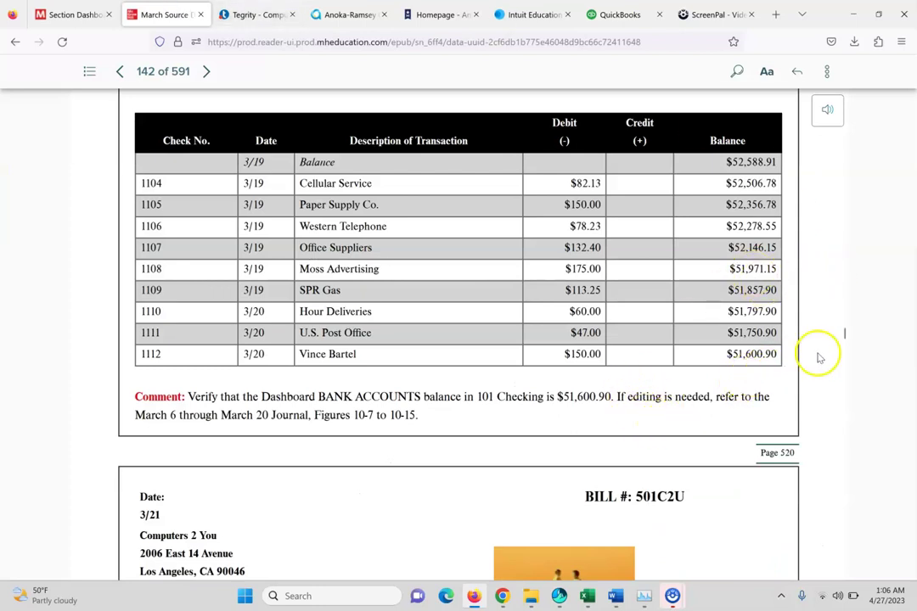
{"action": "scroll", "coordinate": [844, 338], "scroll_direction": "down", "scroll_amount": 3}
{"action": "scroll", "coordinate": [844, 338], "scroll_direction": "down", "scroll_amount": 3}
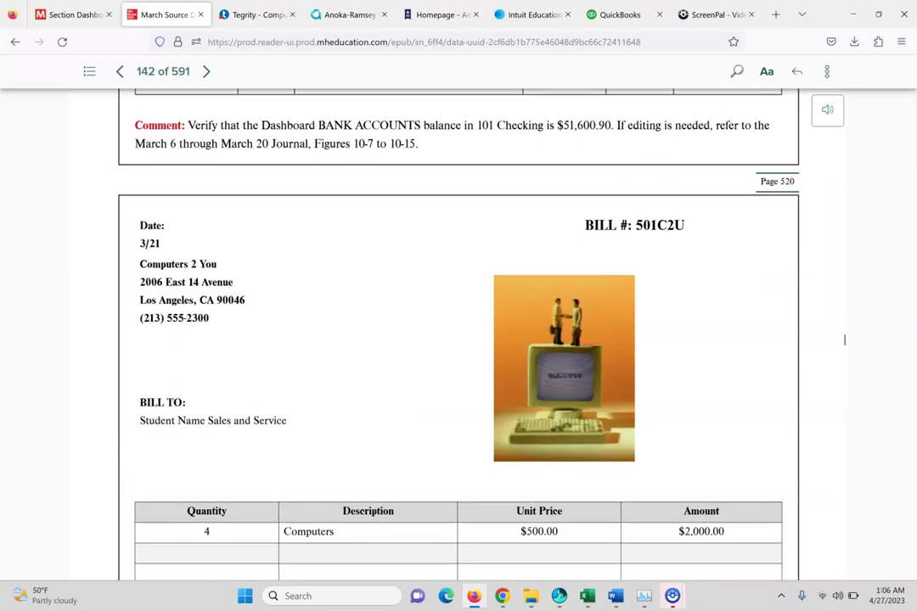
{"action": "left_click", "coordinate": [616, 13]}
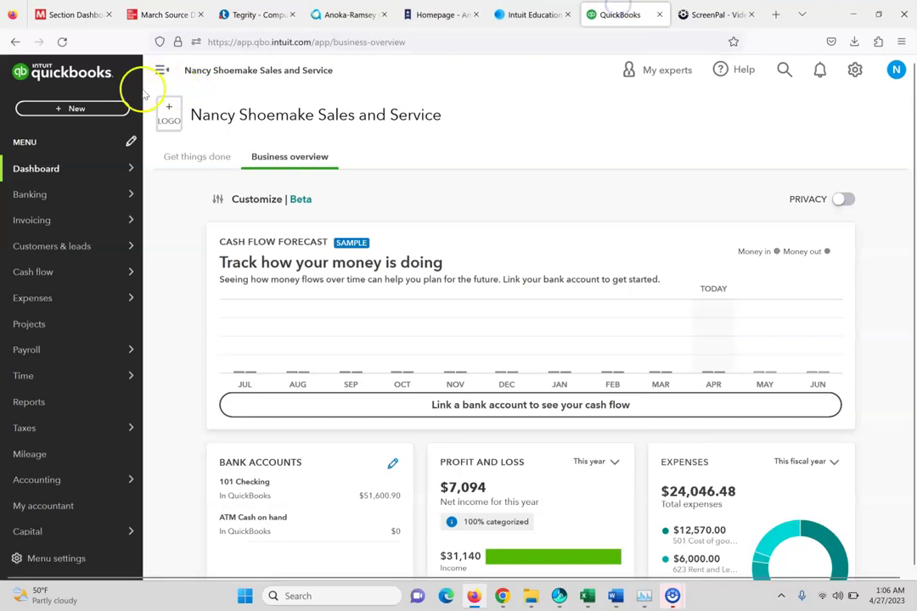
Step: Create a new bill dated 03/21/2024 for the vendor Computers 2 You
{"action": "left_click", "coordinate": [74, 110]}
{"action": "left_click", "coordinate": [185, 229]}
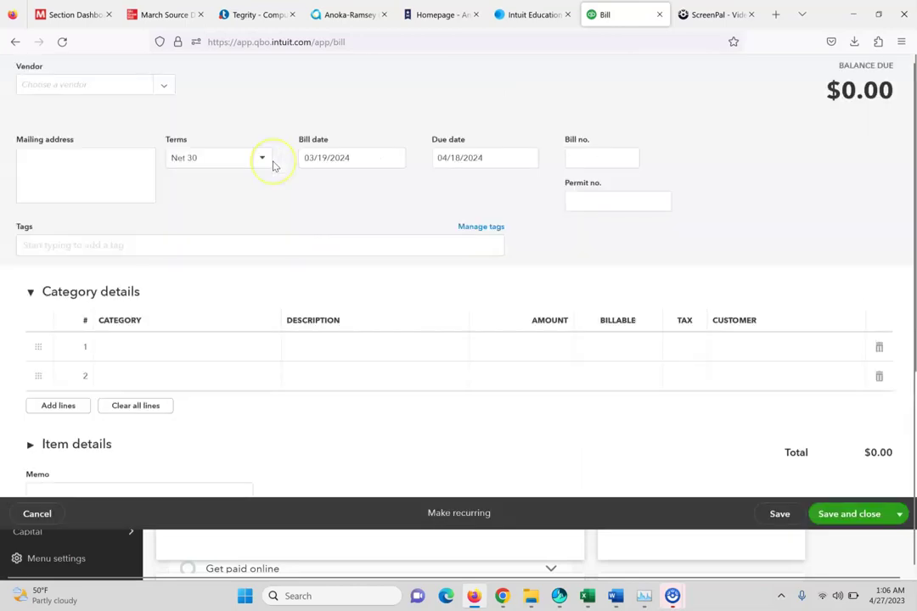
{"action": "left_click_drag", "start_coordinate": [356, 206], "coordinate": [219, 207]}
{"action": "type", "text": "03/21/2024"}
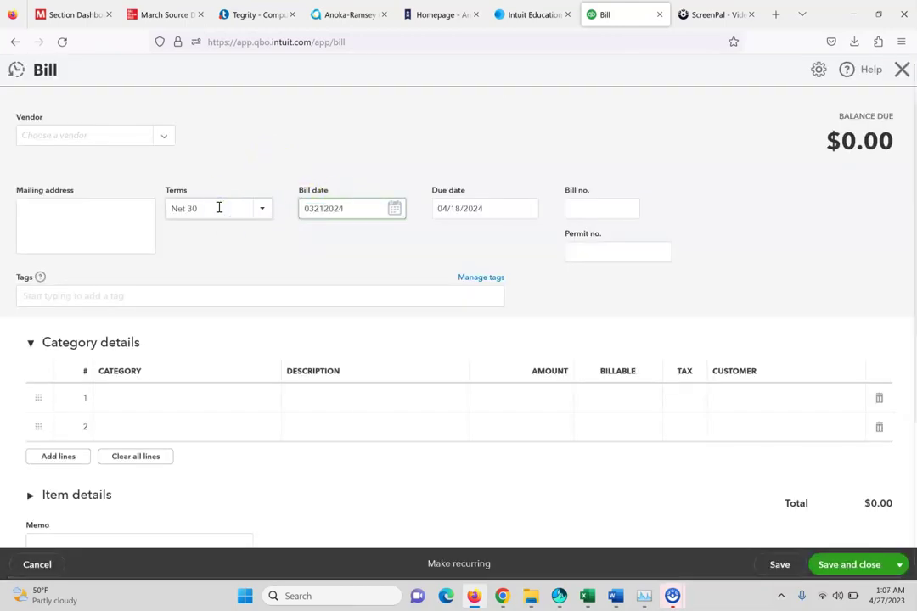
{"action": "left_click", "coordinate": [130, 143]}
{"action": "type", "text": "Computer"}
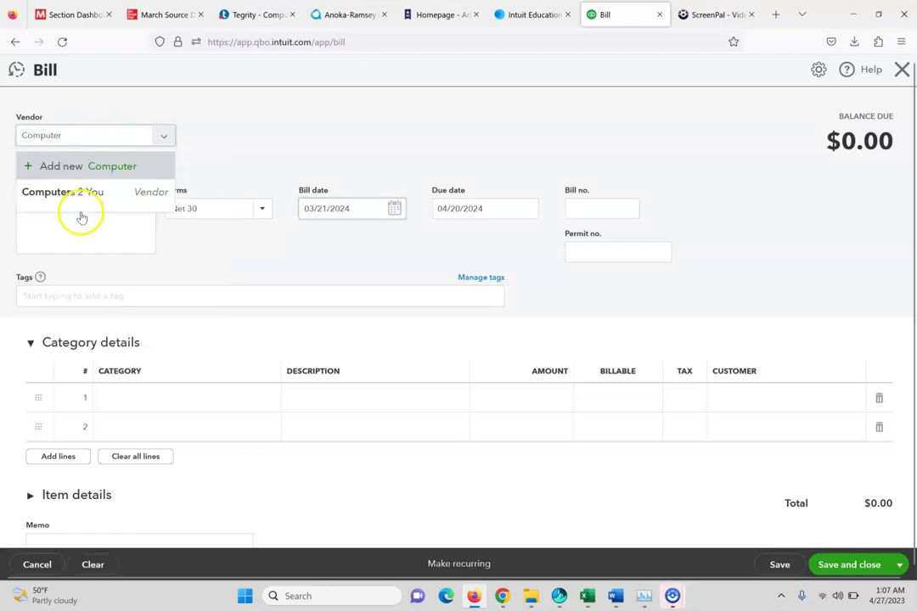
{"action": "left_click", "coordinate": [89, 193]}
Step: Prefill the bill with the vendor's last bill values and enter bill number 501C2U from the source document
{"action": "left_click", "coordinate": [164, 17]}
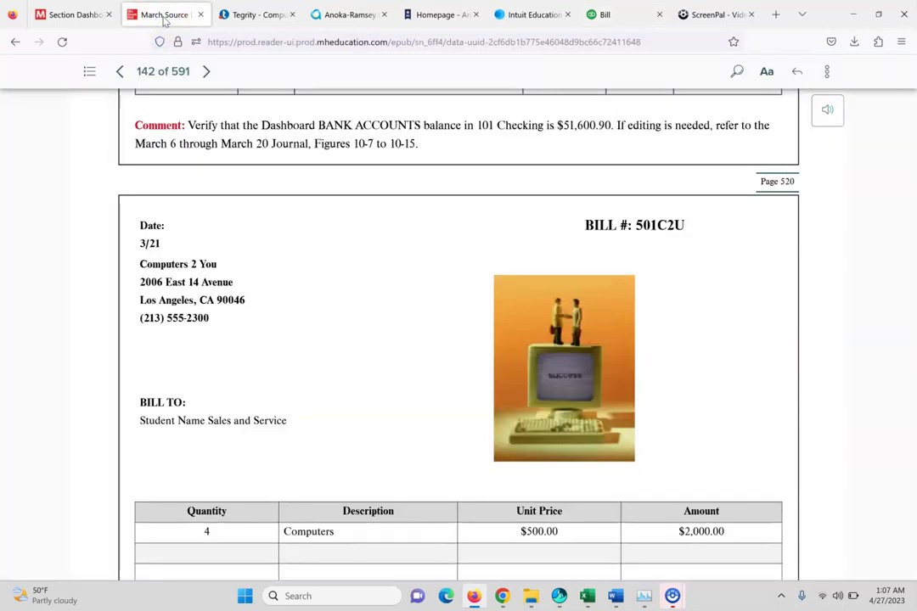
{"action": "left_click", "coordinate": [620, 13]}
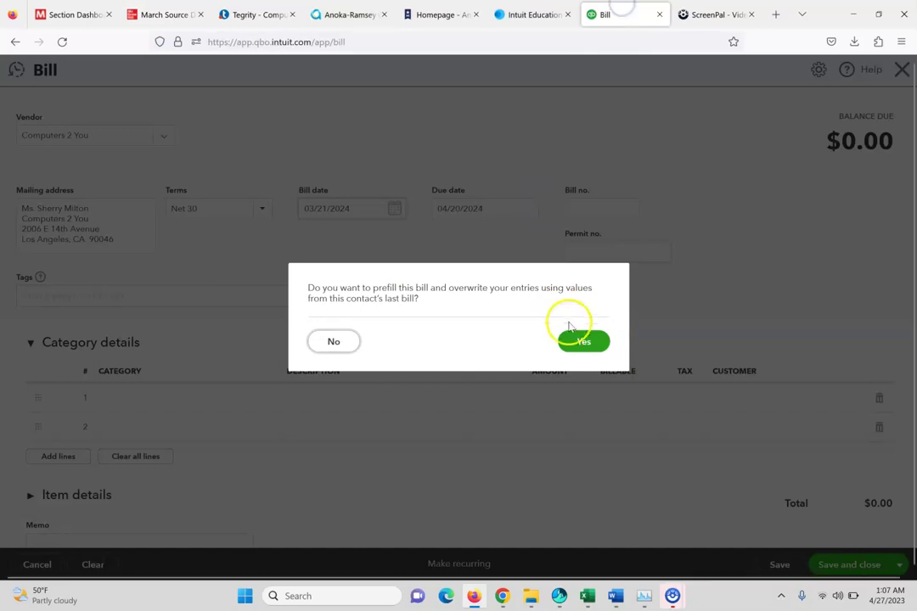
{"action": "left_click", "coordinate": [583, 343]}
{"action": "left_click", "coordinate": [587, 220]}
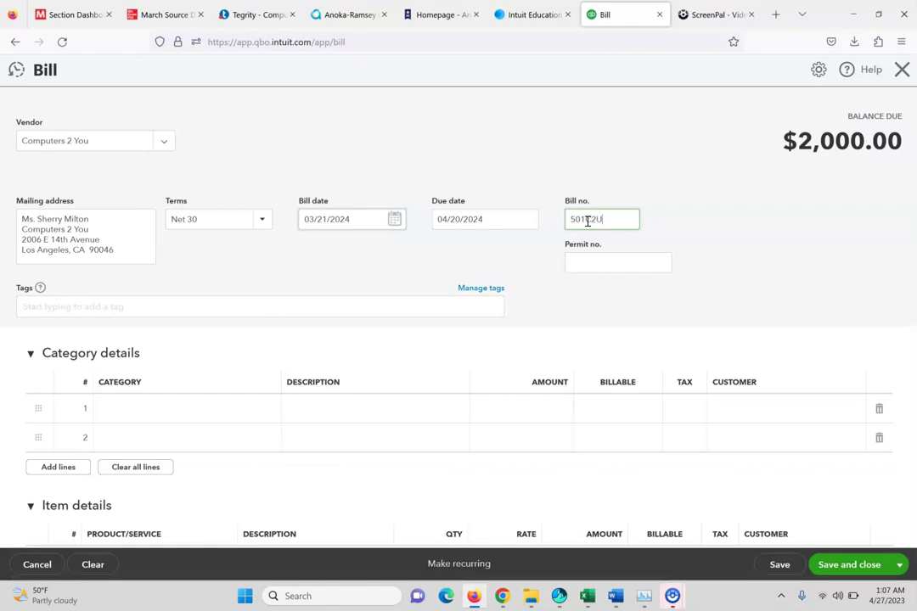
Step: Compare the bill's computer item quantity, rate and amount with the Computers 2 You source document
{"action": "left_click", "coordinate": [162, 15]}
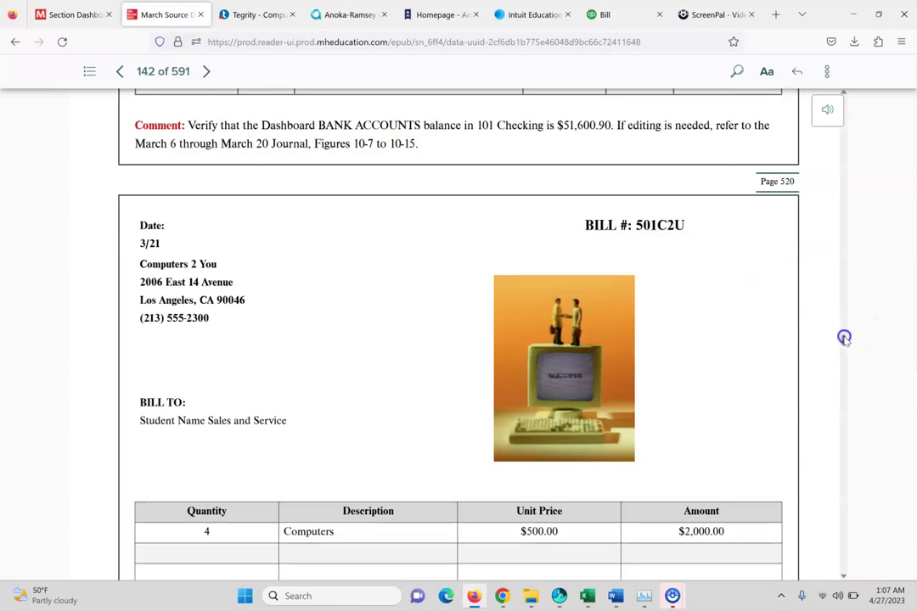
{"action": "scroll", "coordinate": [847, 340], "scroll_direction": "down", "scroll_amount": 3}
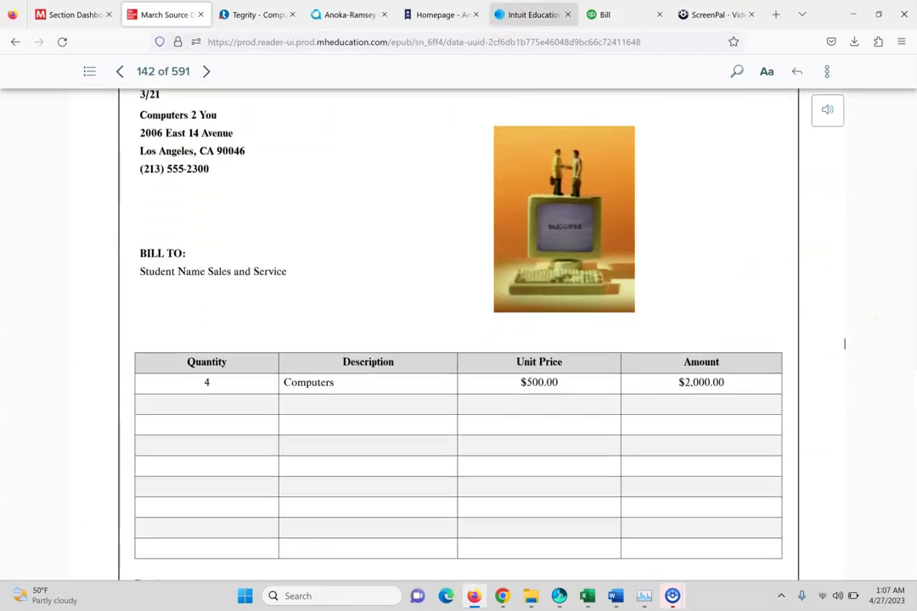
{"action": "left_click", "coordinate": [628, 14]}
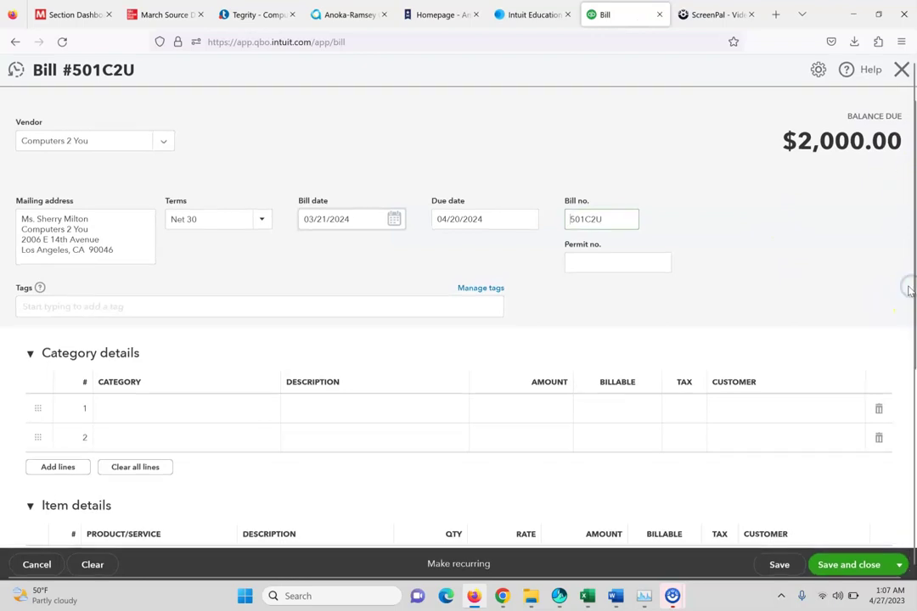
{"action": "left_click", "coordinate": [896, 265]}
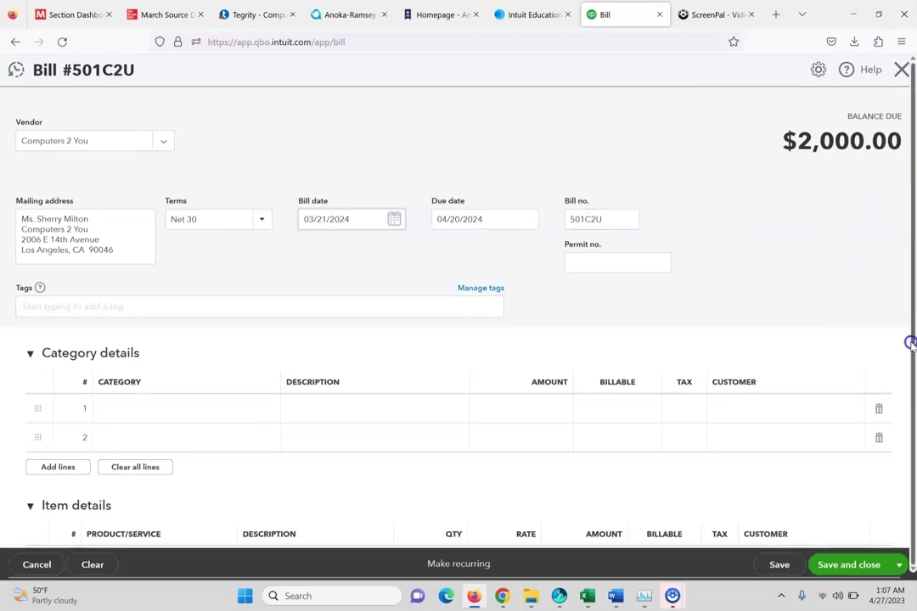
{"action": "left_click", "coordinate": [347, 437]}
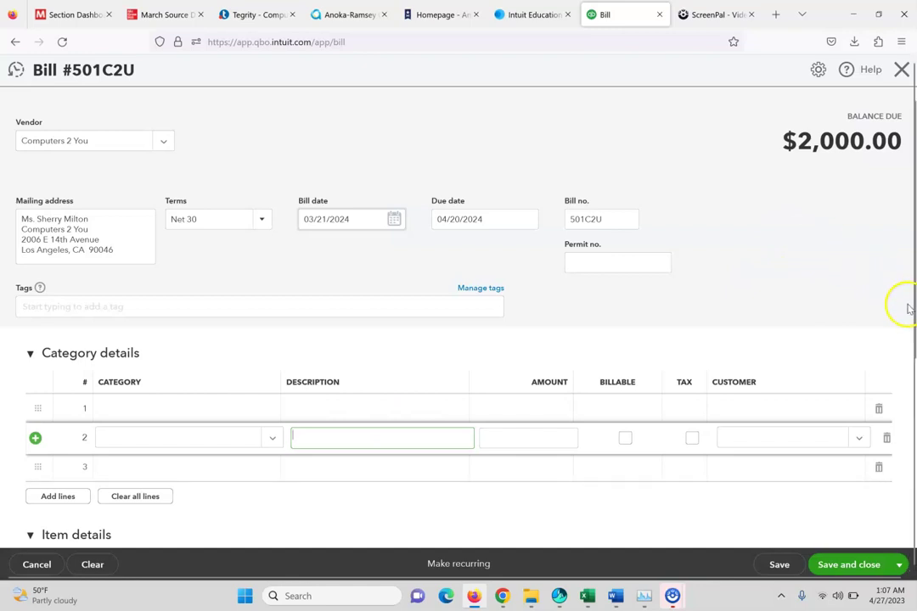
{"action": "left_click", "coordinate": [912, 317]}
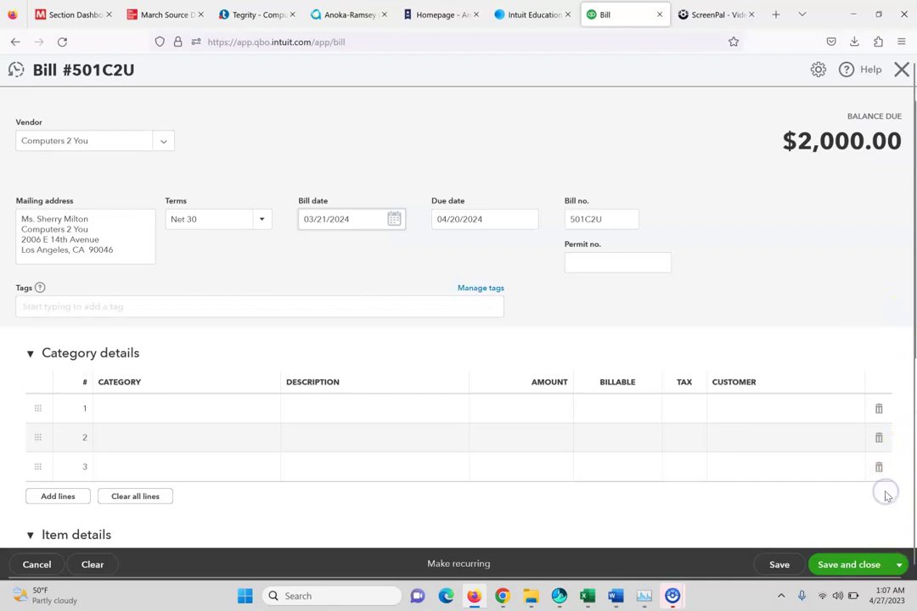
{"action": "scroll", "coordinate": [885, 495], "scroll_direction": "down", "scroll_amount": 2}
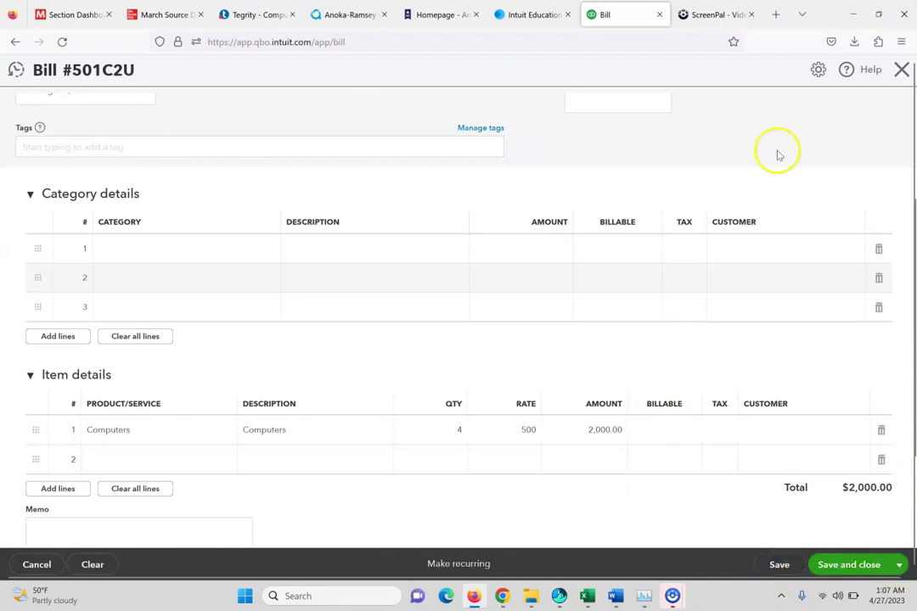
Step: Check the remaining source pages up to the Any Time Deployment bill, and save the current bill while starting a new one
{"action": "left_click", "coordinate": [153, 14]}
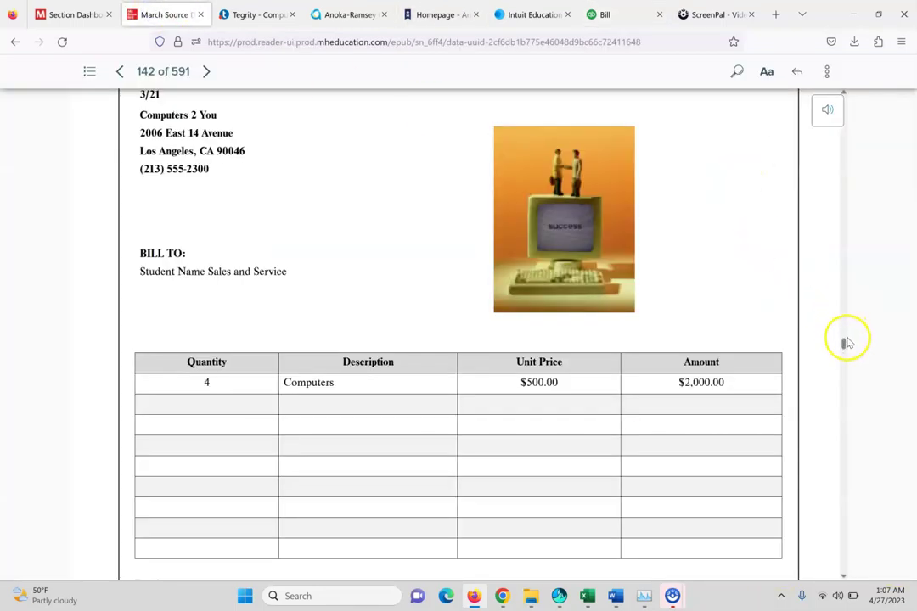
{"action": "scroll", "coordinate": [844, 344], "scroll_direction": "down", "scroll_amount": 4}
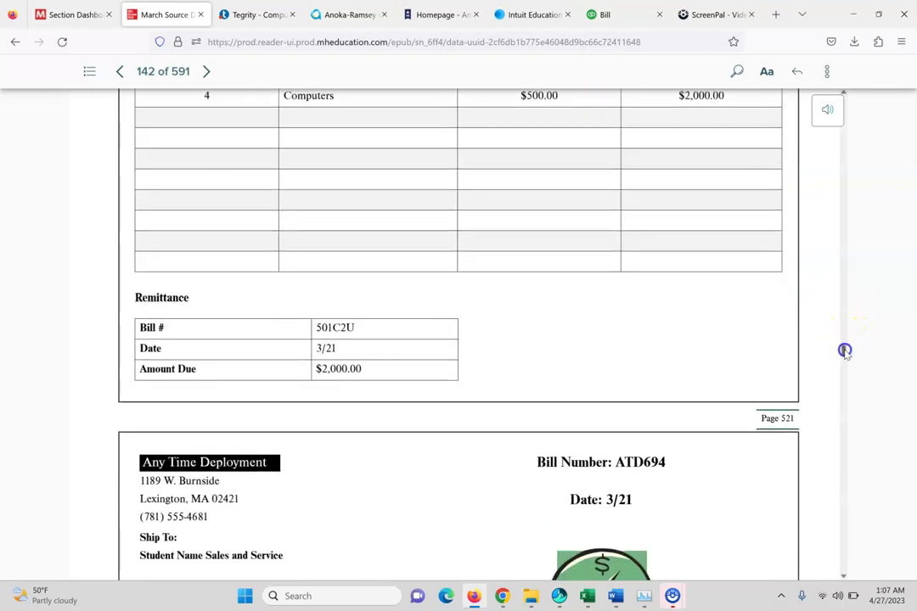
{"action": "scroll", "coordinate": [845, 350], "scroll_direction": "down", "scroll_amount": 3}
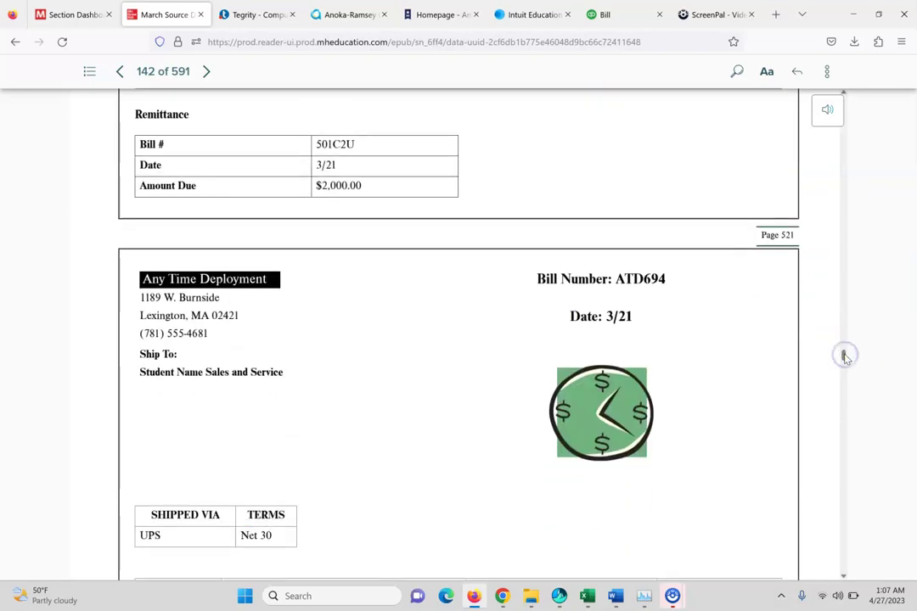
{"action": "left_click", "coordinate": [609, 14]}
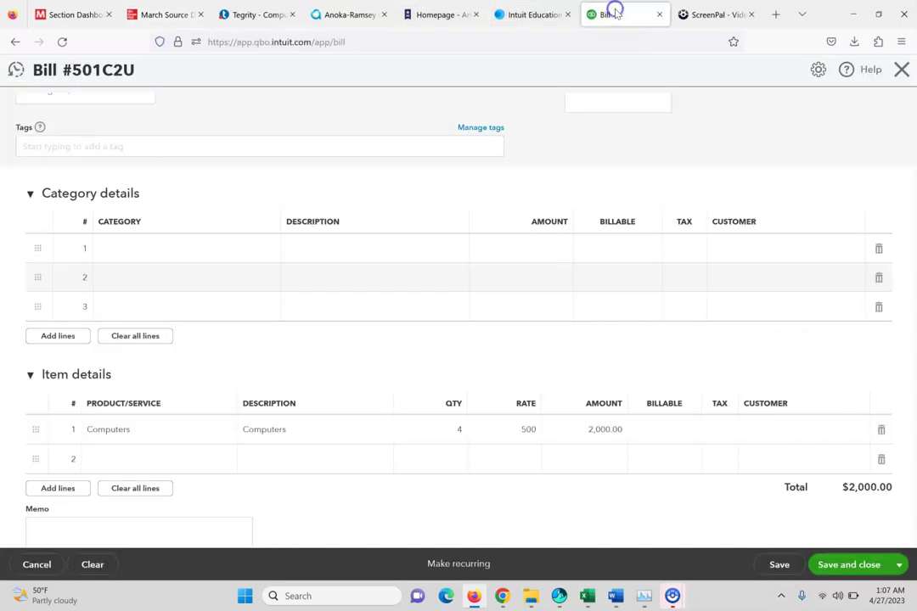
{"action": "left_click", "coordinate": [898, 565]}
{"action": "left_click", "coordinate": [784, 521]}
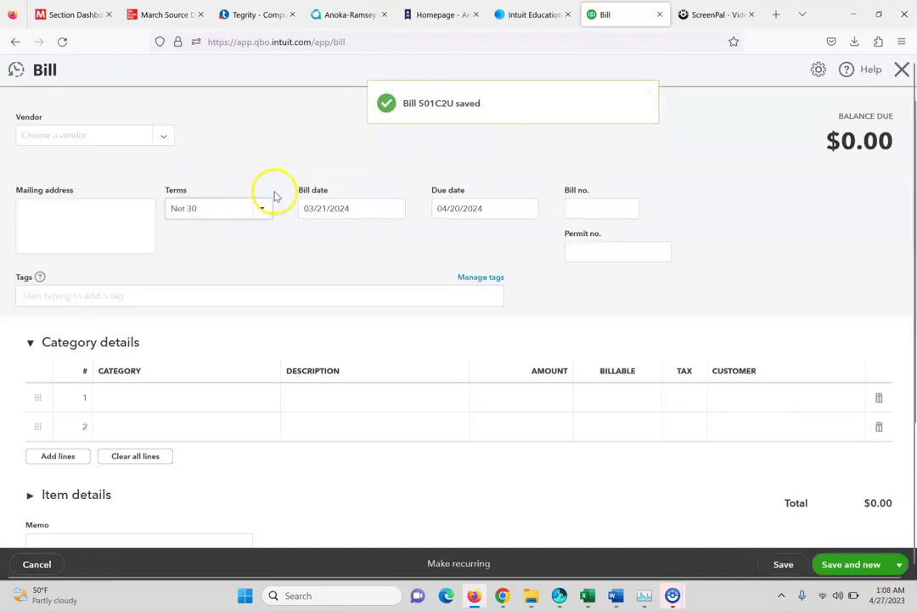
Step: Choose Any Time Deployment as the new bill's vendor and enter bill number ATD694 from the source document
{"action": "left_click", "coordinate": [118, 135]}
{"action": "left_click", "coordinate": [95, 221]}
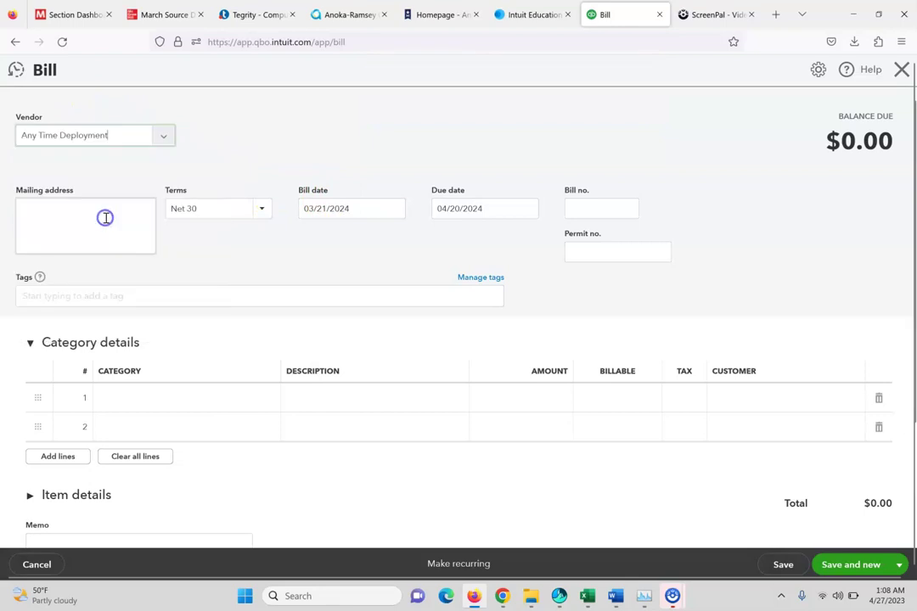
{"action": "left_click", "coordinate": [167, 8]}
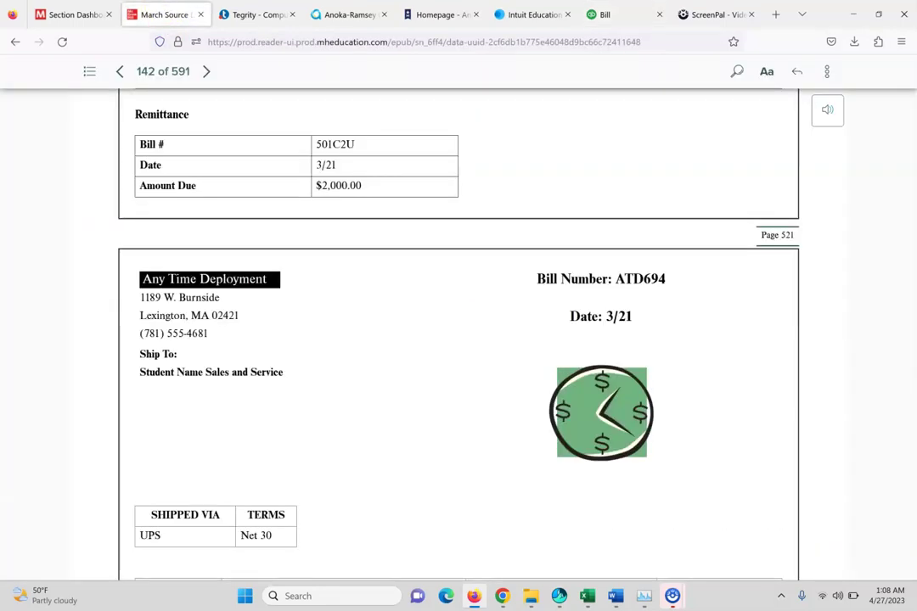
{"action": "left_click", "coordinate": [641, 14]}
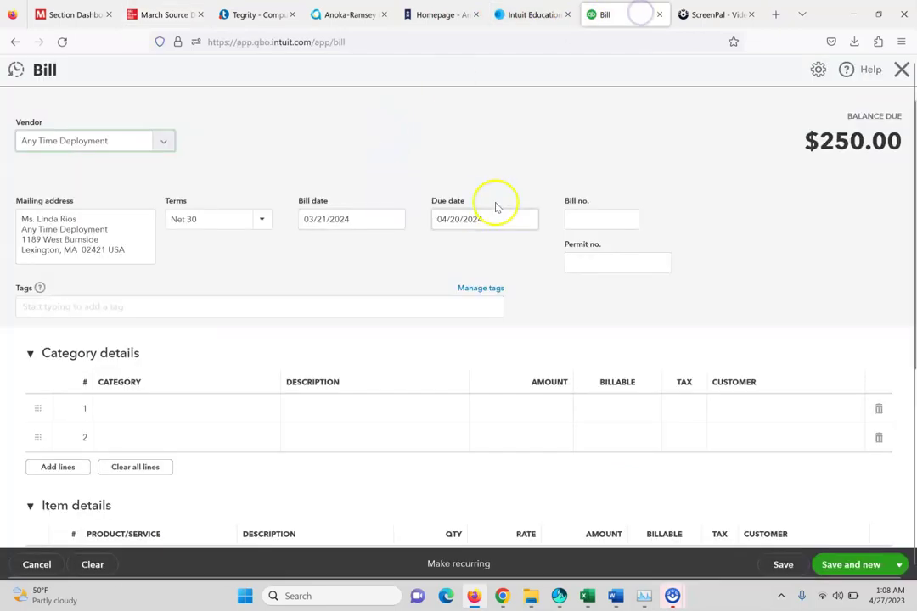
{"action": "left_click", "coordinate": [586, 215]}
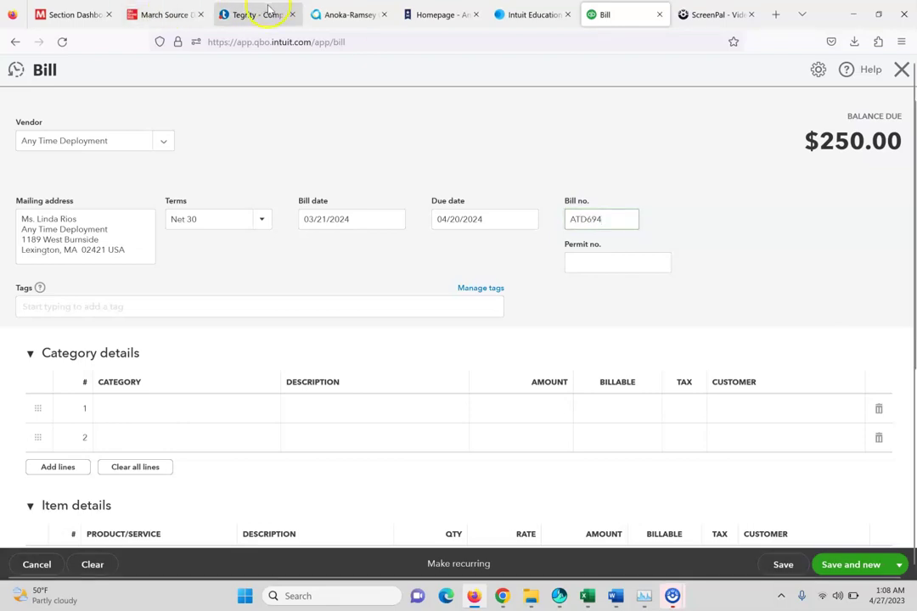
Step: Check the Network Products line against the source bill, and save the bill while starting a new one
{"action": "left_click", "coordinate": [136, 15]}
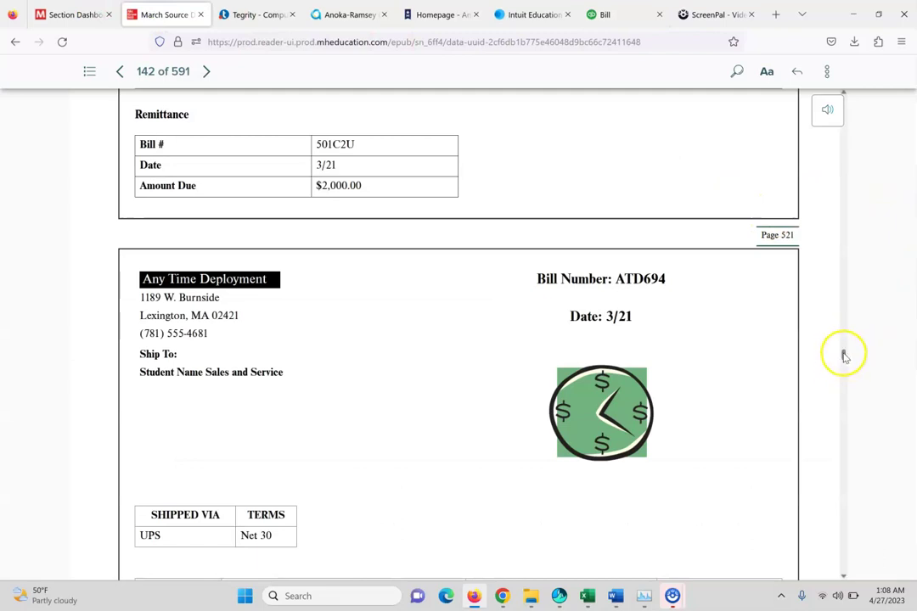
{"action": "scroll", "coordinate": [844, 358], "scroll_direction": "down", "scroll_amount": 3}
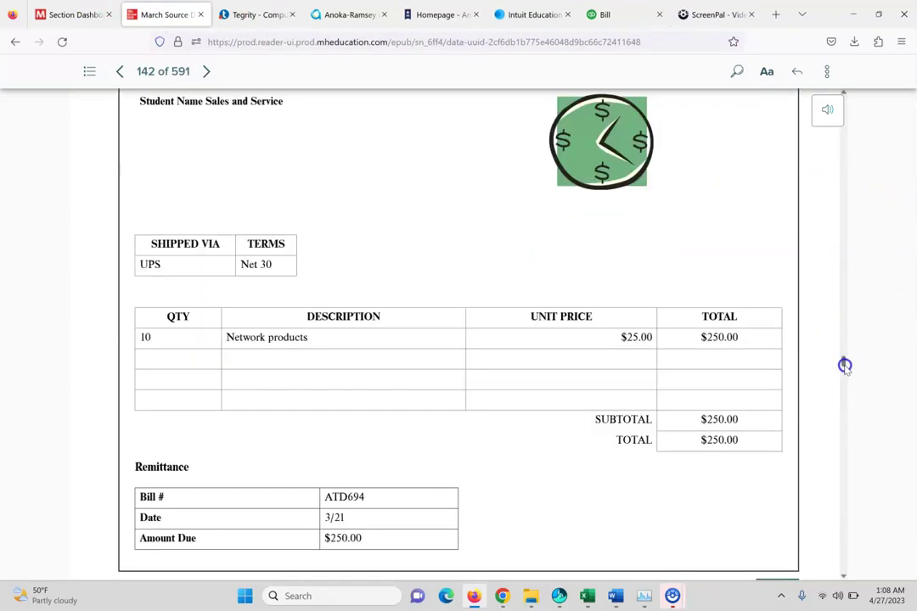
{"action": "left_click", "coordinate": [613, 13]}
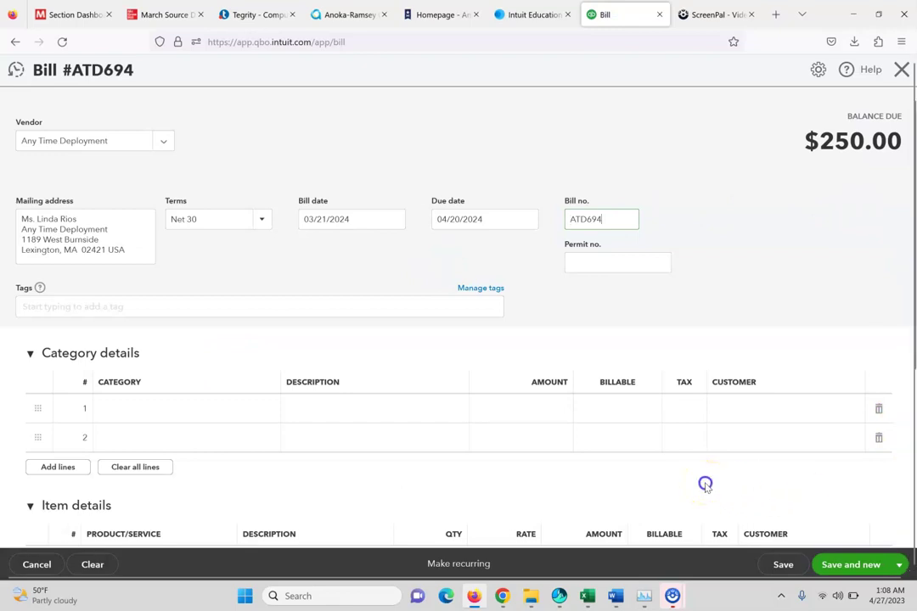
{"action": "scroll", "coordinate": [703, 482], "scroll_direction": "down", "scroll_amount": 3}
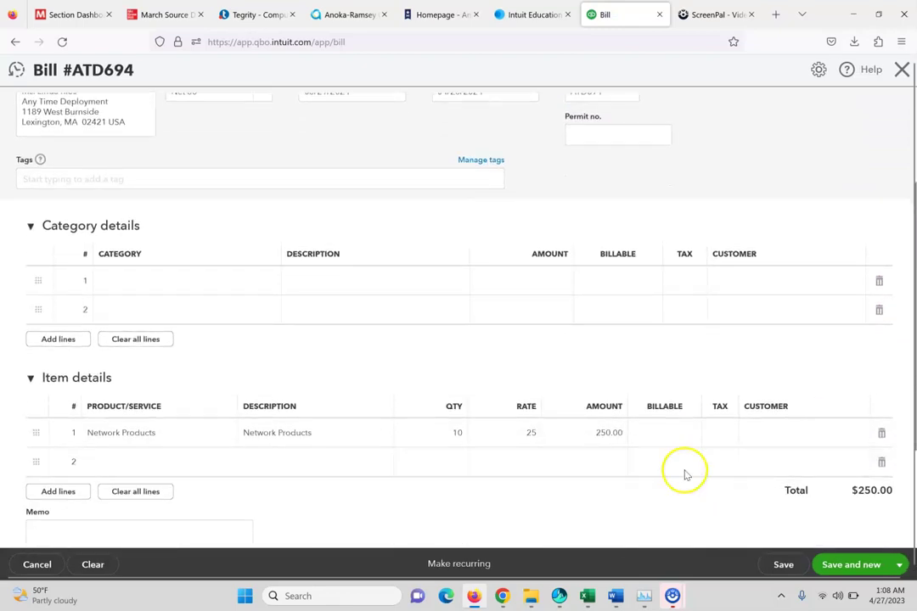
{"action": "left_click", "coordinate": [846, 573]}
Step: Look up the 3/21 customer payments memo in the source document and close the blank bill form
{"action": "left_click", "coordinate": [166, 14]}
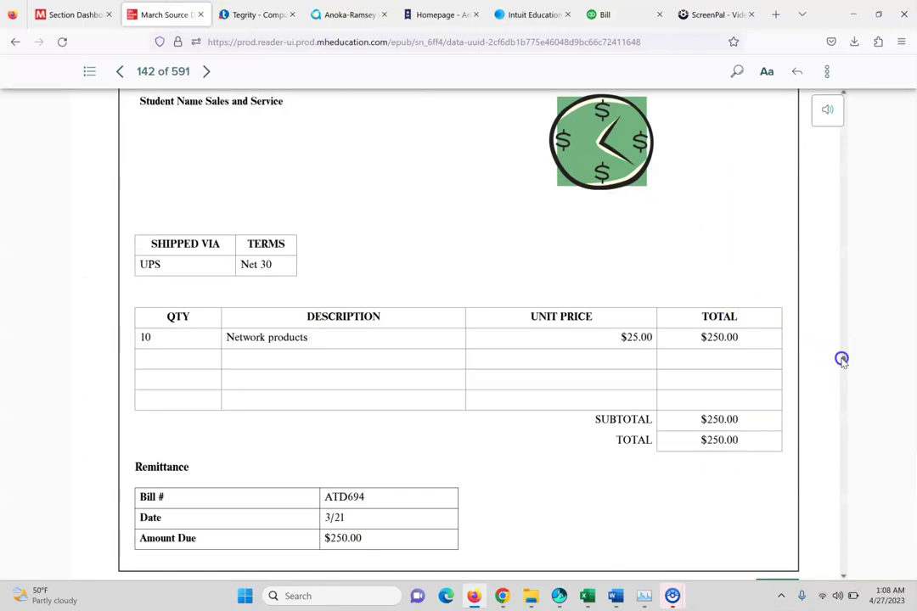
{"action": "scroll", "coordinate": [841, 359], "scroll_direction": "down", "scroll_amount": 3}
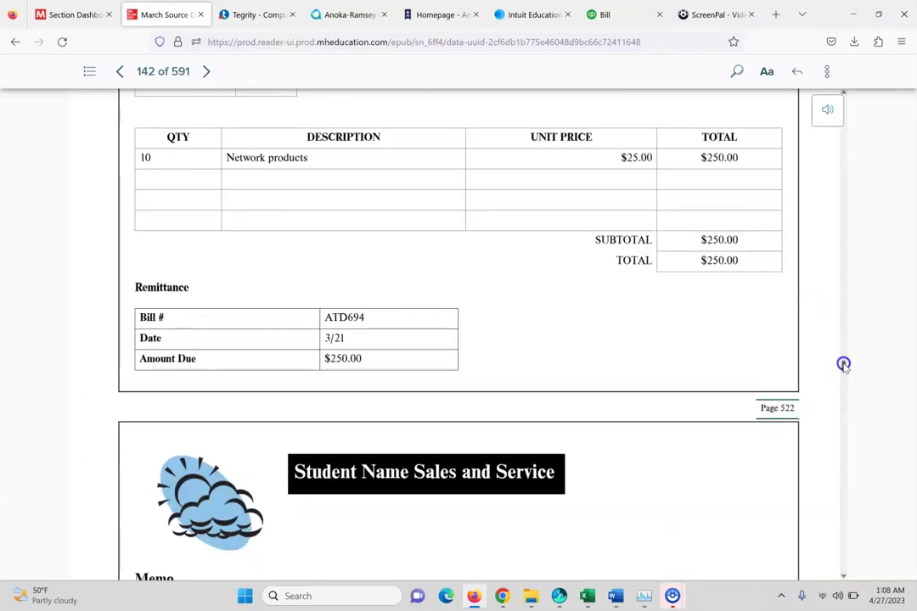
{"action": "scroll", "coordinate": [843, 366], "scroll_direction": "down", "scroll_amount": 5}
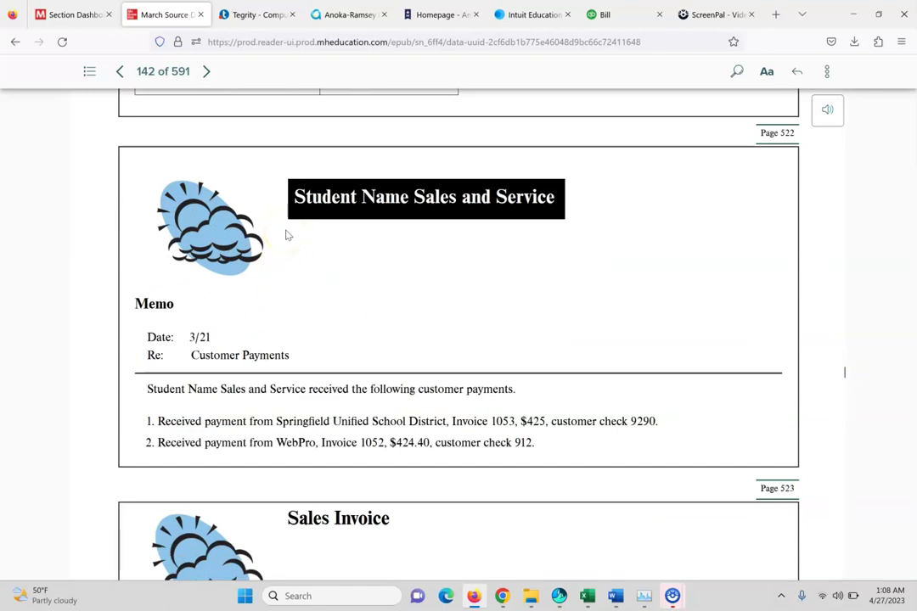
{"action": "left_click", "coordinate": [608, 13]}
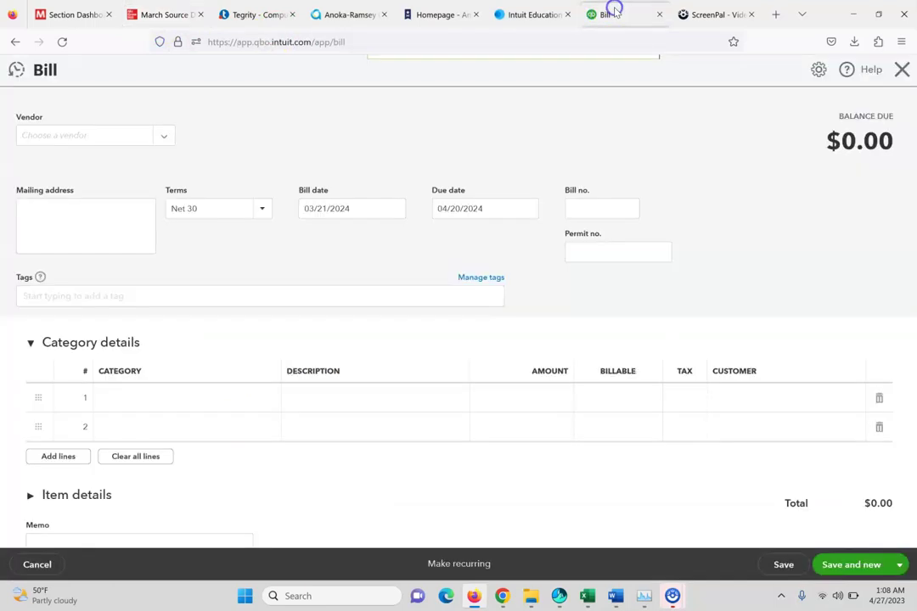
{"action": "left_click", "coordinate": [901, 69]}
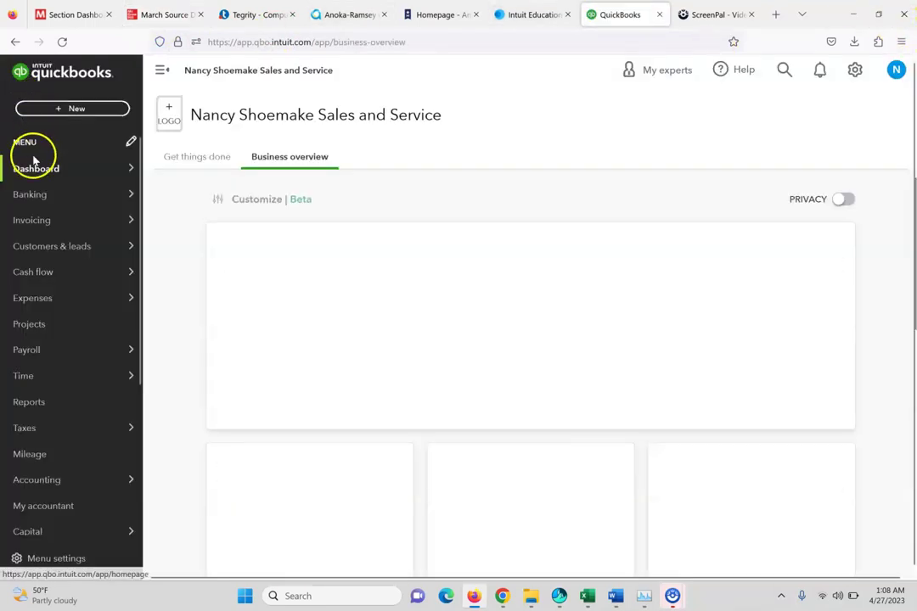
Step: Start a customer payment from Springfield Unified School District and apply it to invoice 1053 for $425.00 per the source memo
{"action": "left_click", "coordinate": [85, 110]}
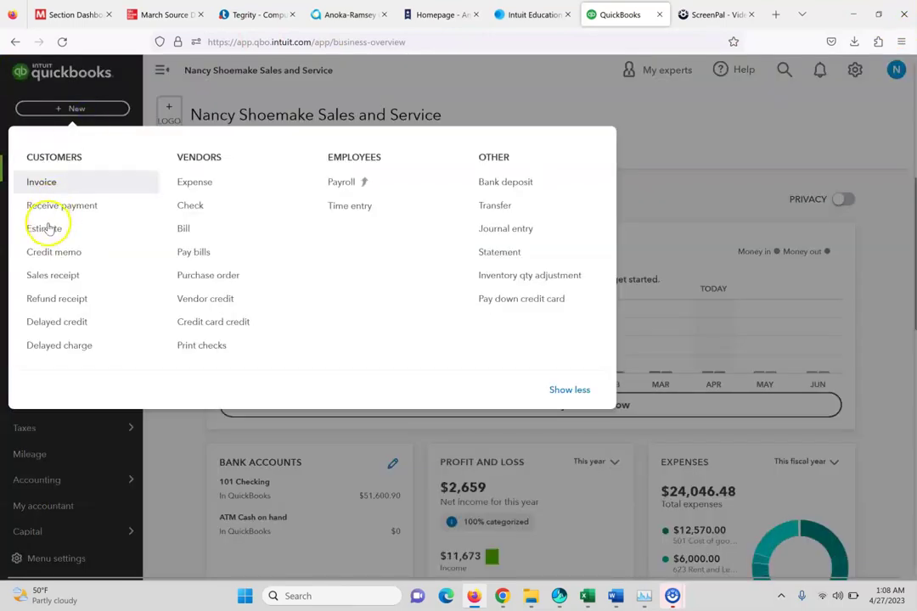
{"action": "left_click", "coordinate": [72, 205]}
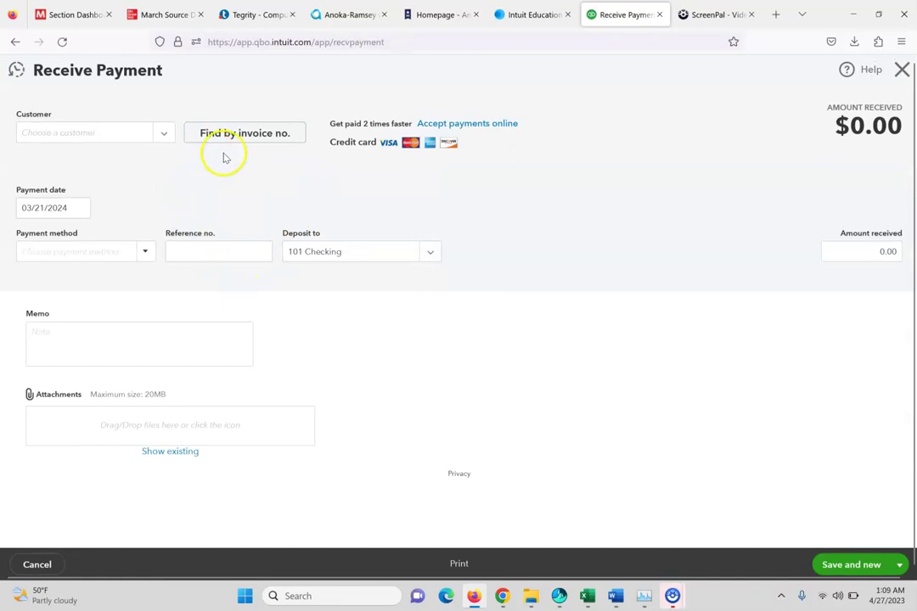
{"action": "left_click", "coordinate": [86, 133]}
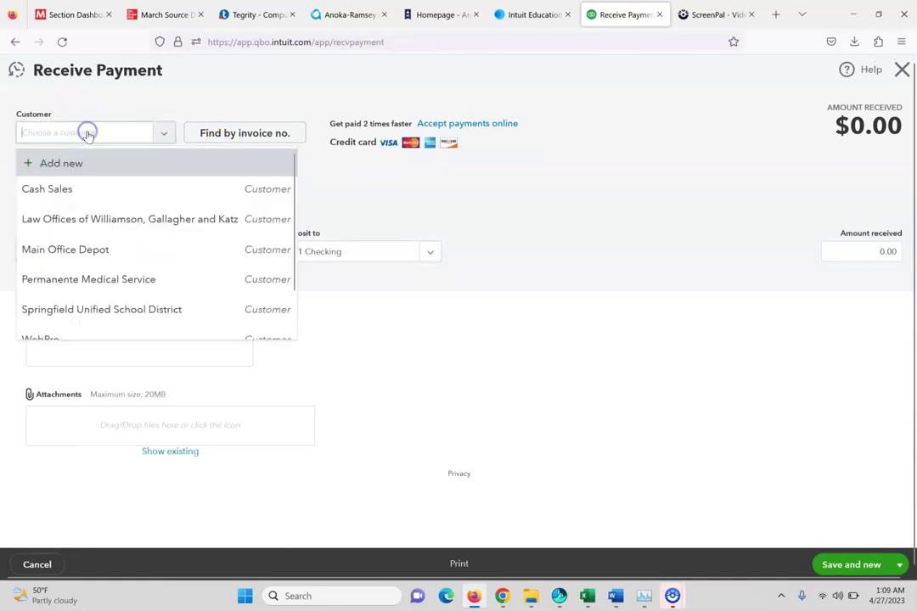
{"action": "left_click", "coordinate": [86, 310]}
{"action": "left_click", "coordinate": [161, 14]}
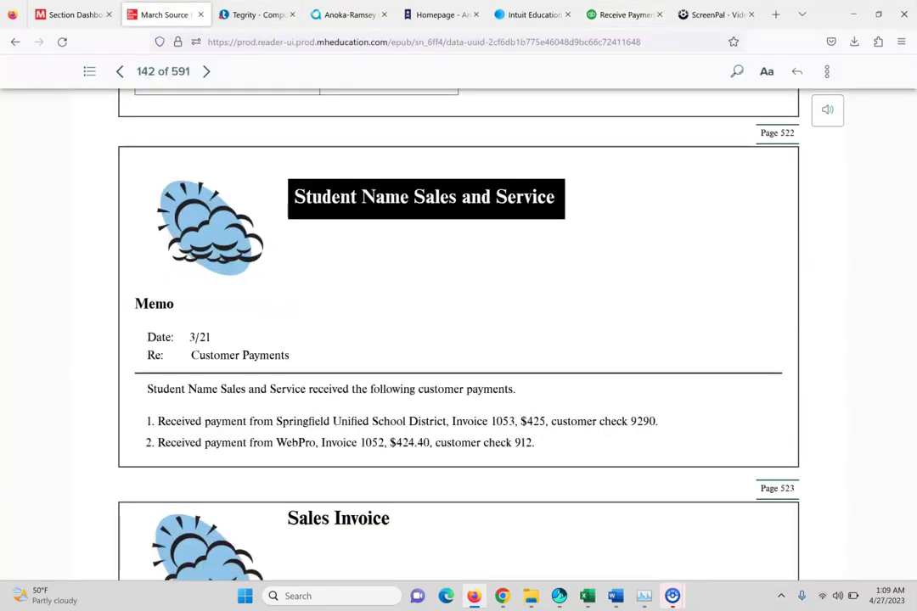
{"action": "left_click", "coordinate": [624, 15]}
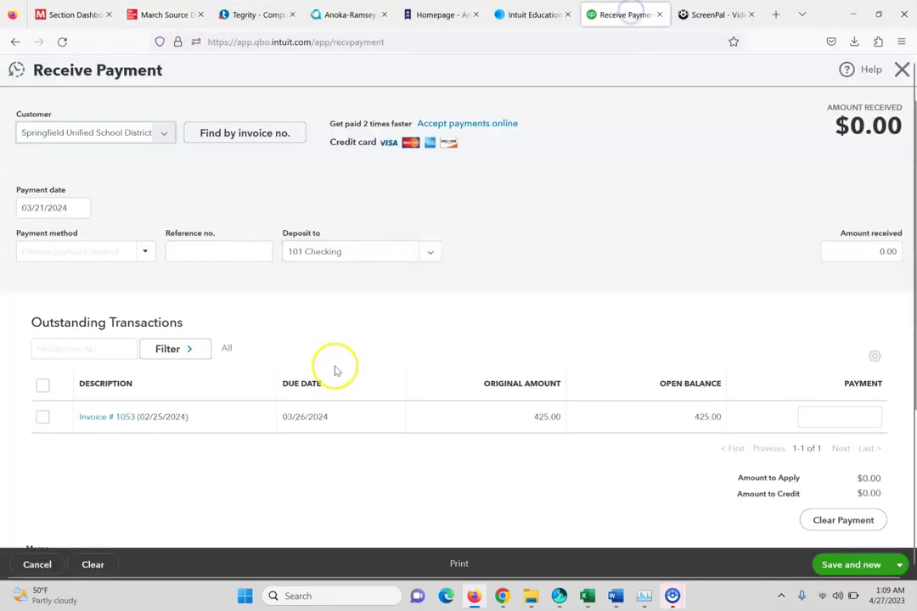
{"action": "left_click", "coordinate": [41, 418]}
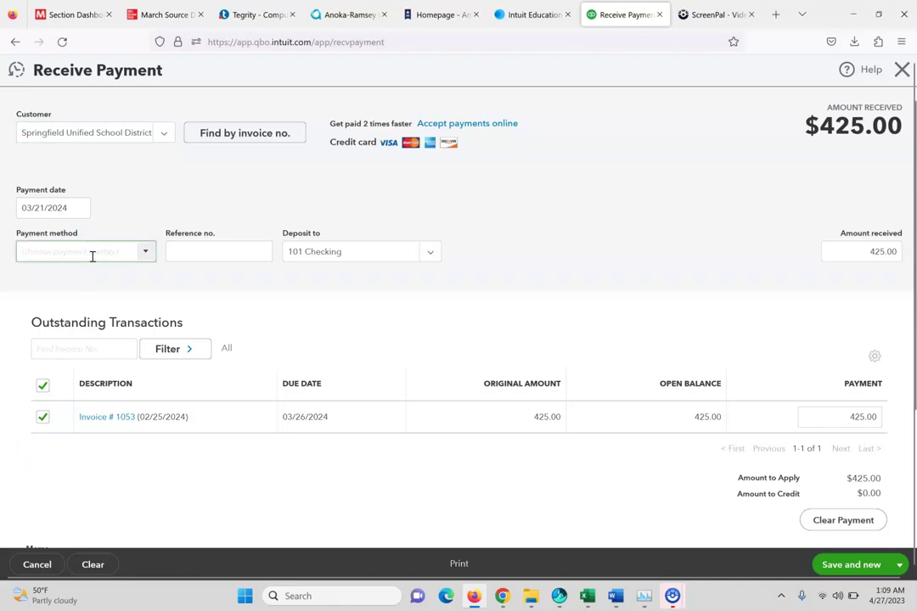
Step: Set the payment method to Check with reference number 9290, and save the payment while starting a new one
{"action": "type", "text": "eck"}
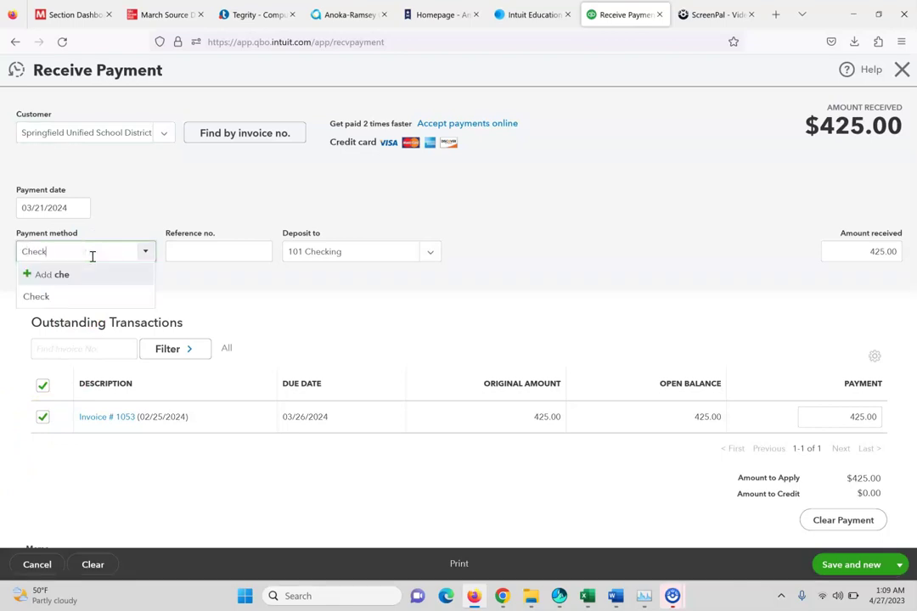
{"action": "left_click", "coordinate": [155, 15]}
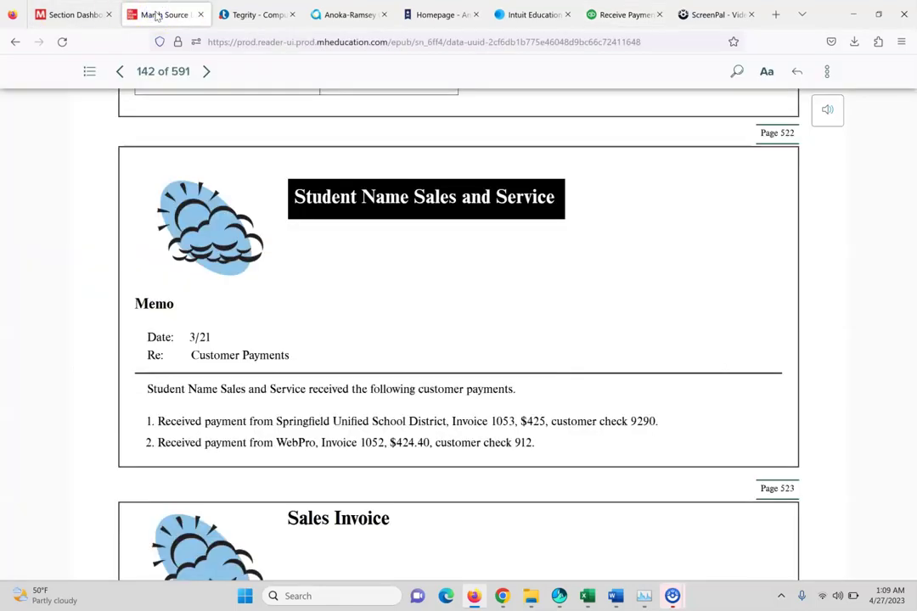
{"action": "left_click", "coordinate": [599, 12]}
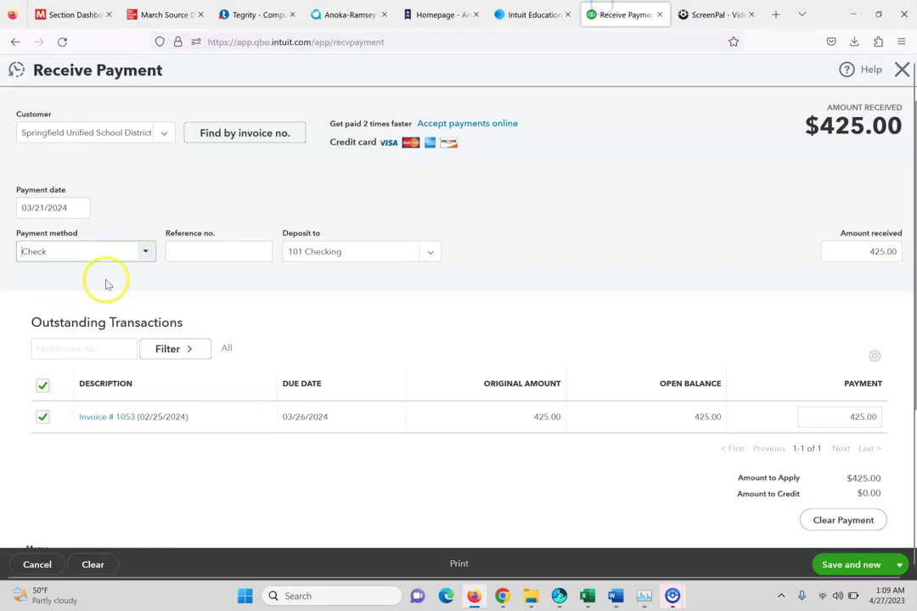
{"action": "left_click", "coordinate": [196, 251]}
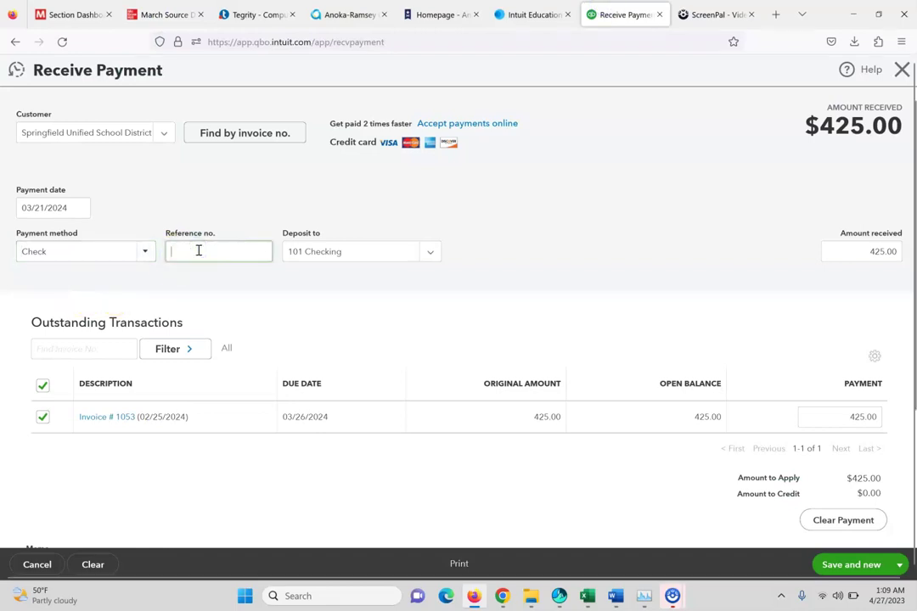
{"action": "type", "text": "9290"}
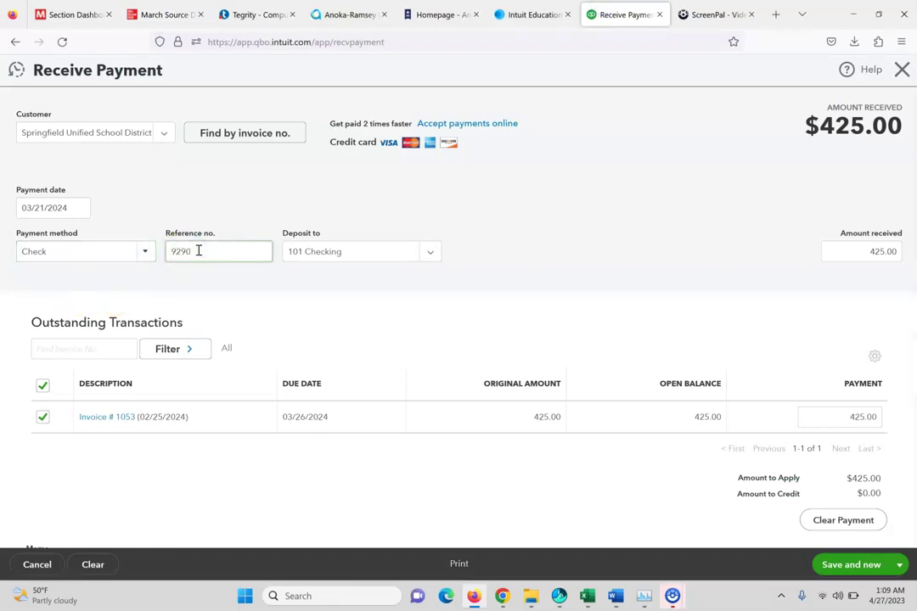
{"action": "left_click", "coordinate": [839, 562]}
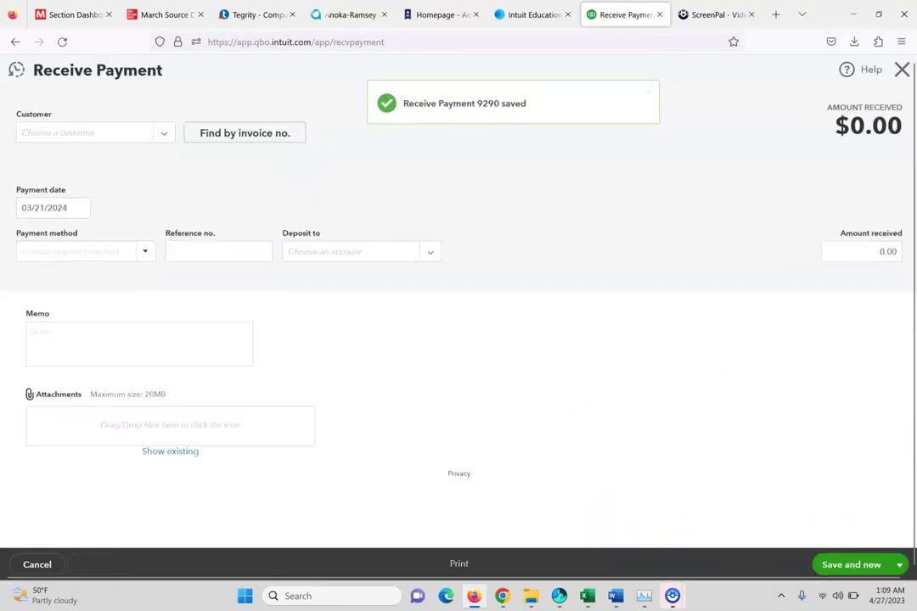
Step: Choose WebPro as the customer for the memo's second payment and apply it to invoice 1052 for $424.40
{"action": "left_click", "coordinate": [165, 12]}
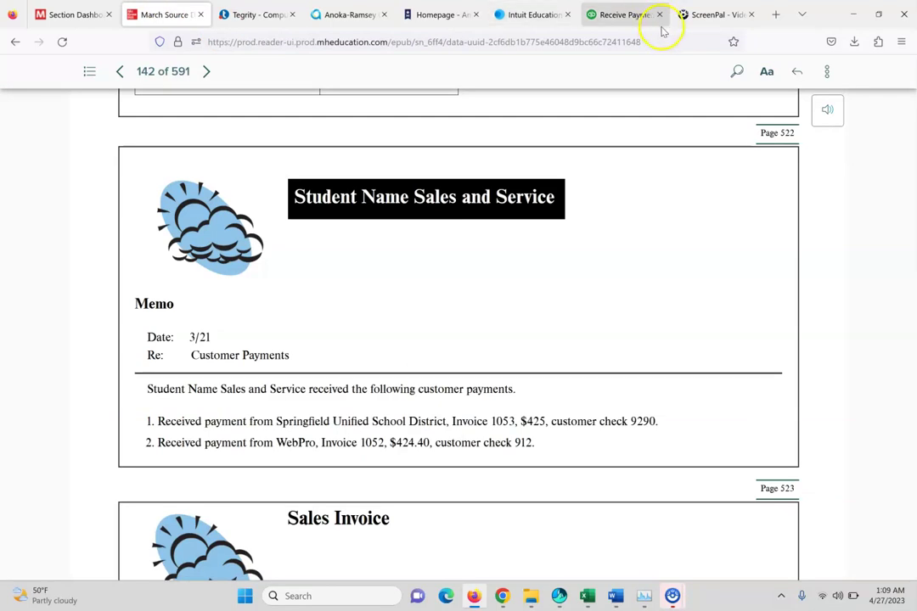
{"action": "left_click", "coordinate": [625, 17]}
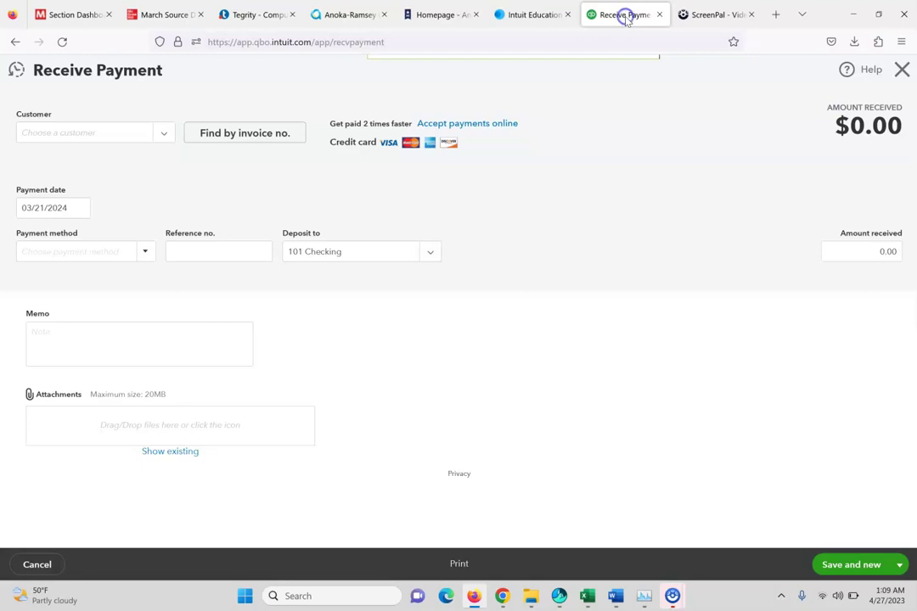
{"action": "left_click", "coordinate": [150, 139]}
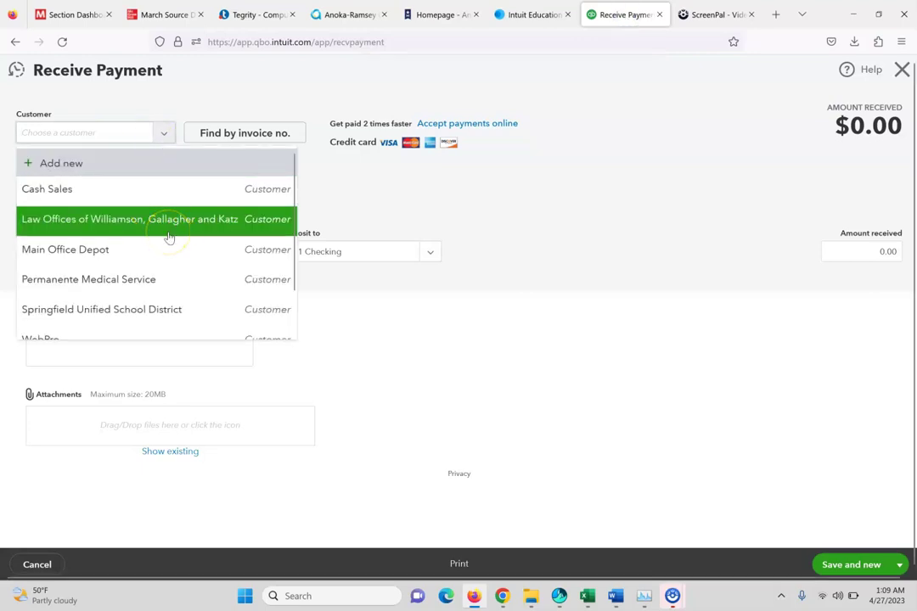
{"action": "left_click", "coordinate": [102, 335]}
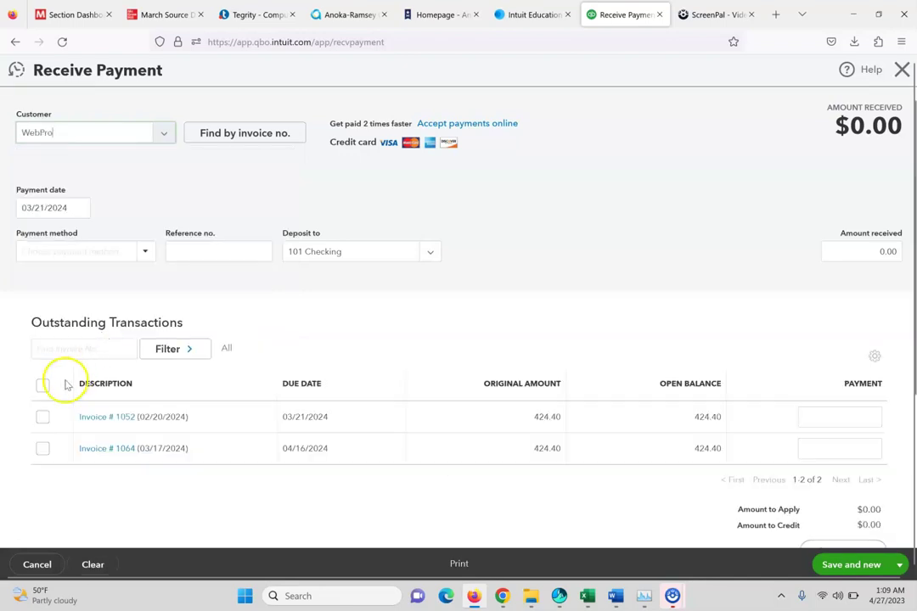
{"action": "left_click", "coordinate": [42, 416]}
Step: Set the WebPro payment method to Check with reference number 912 from the memo, and save and close the payment
{"action": "left_click", "coordinate": [60, 245]}
{"action": "type", "text": "check"}
{"action": "left_click", "coordinate": [151, 10]}
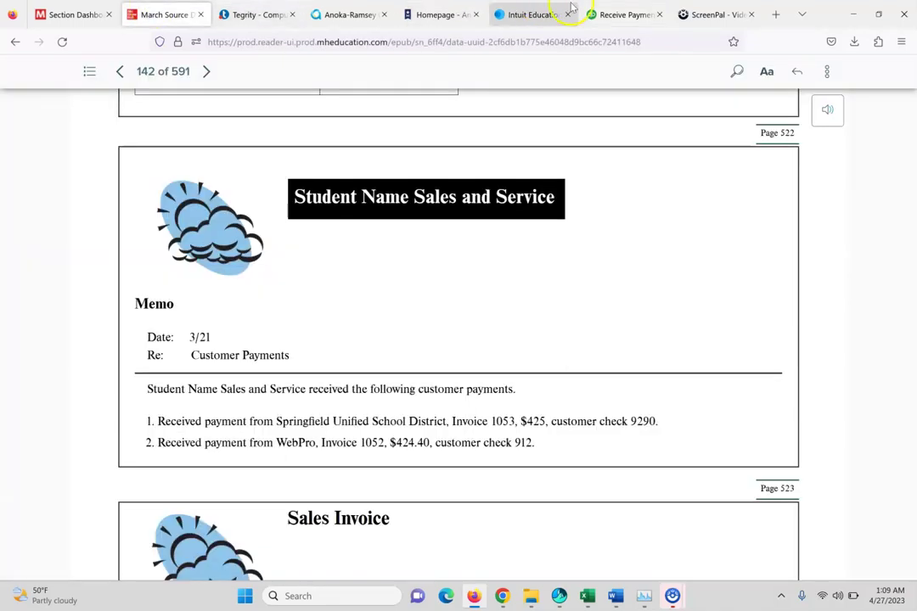
{"action": "left_click", "coordinate": [643, 12]}
{"action": "left_click", "coordinate": [68, 239]}
{"action": "left_click", "coordinate": [180, 252]}
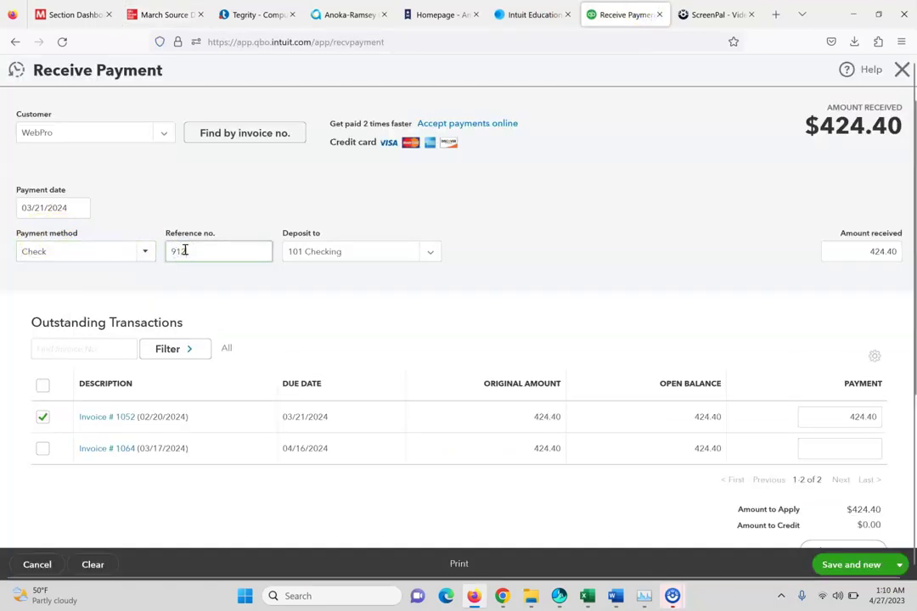
{"action": "left_click", "coordinate": [897, 566]}
{"action": "left_click", "coordinate": [806, 522]}
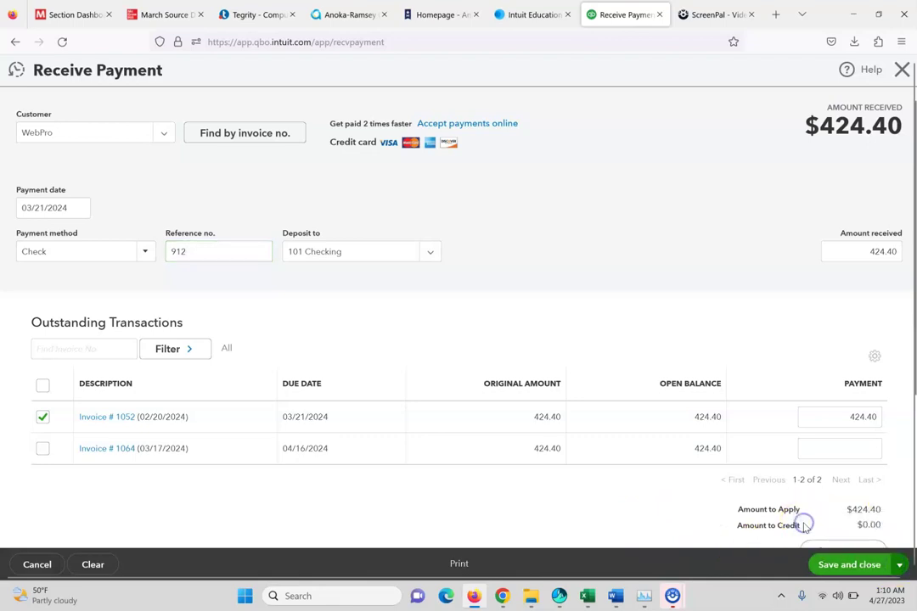
Step: Look up the 3/25 sales invoice on page 523 of the source document and start a new invoice
{"action": "left_click", "coordinate": [147, 7]}
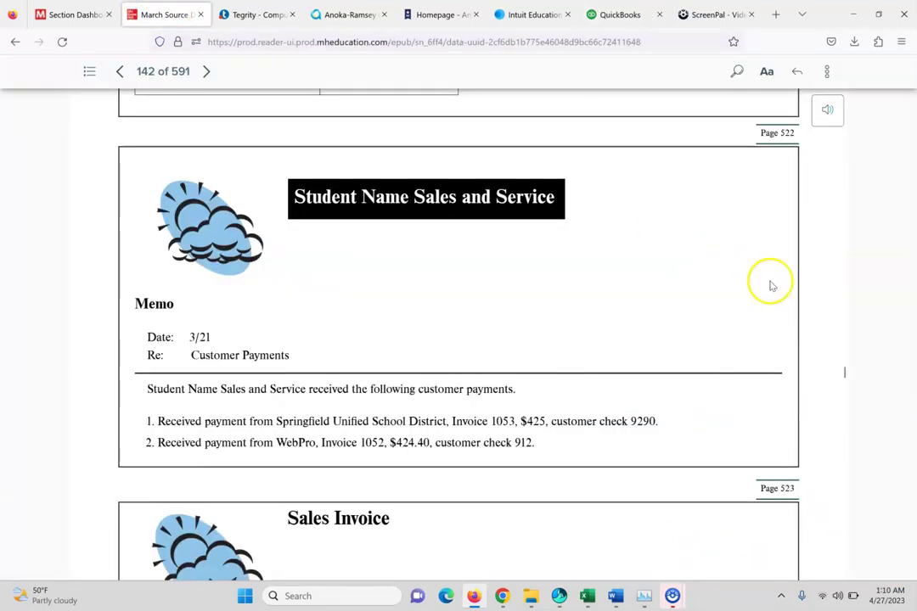
{"action": "scroll", "coordinate": [847, 382], "scroll_direction": "down", "scroll_amount": 3}
{"action": "scroll", "coordinate": [847, 382], "scroll_direction": "down", "scroll_amount": 2}
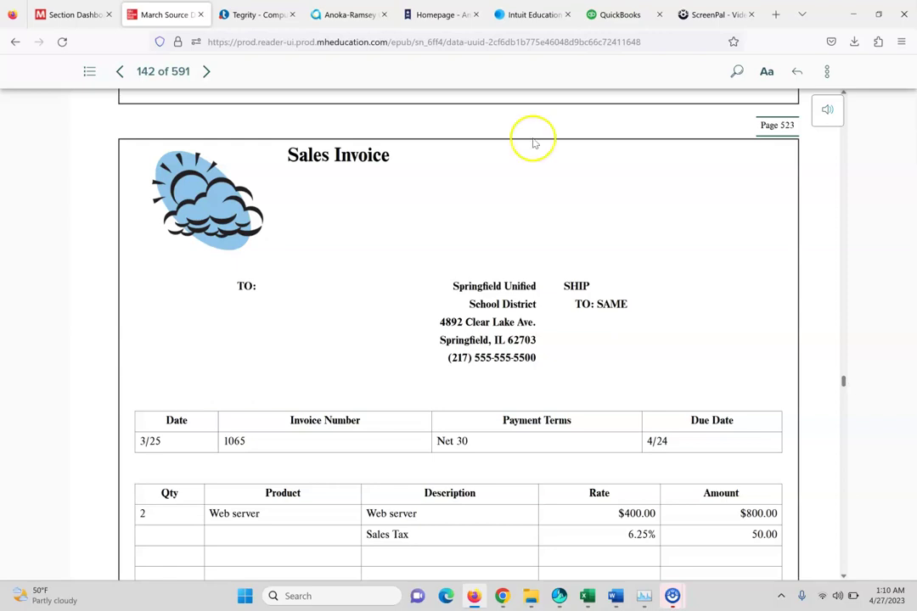
{"action": "left_click", "coordinate": [624, 16]}
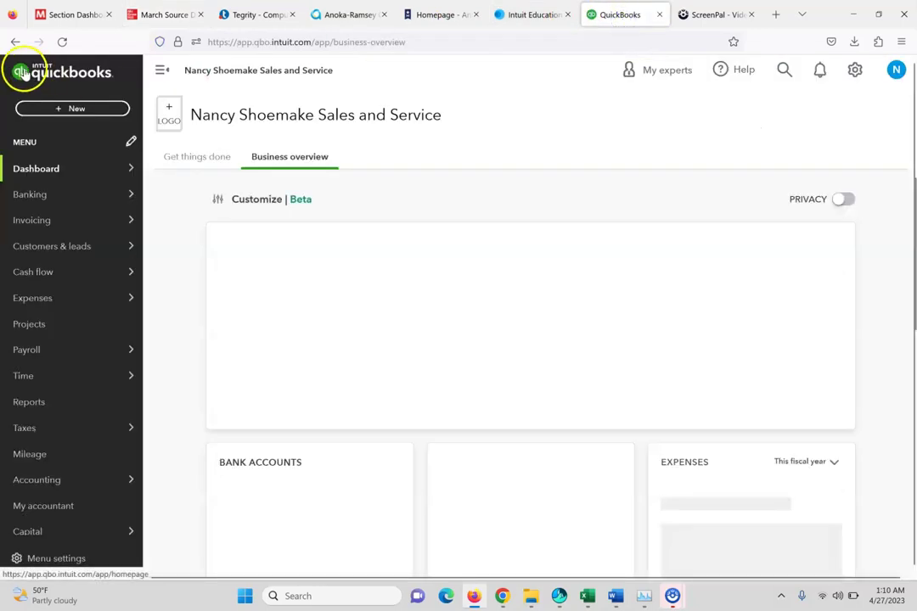
{"action": "left_click", "coordinate": [83, 108]}
{"action": "left_click", "coordinate": [30, 187]}
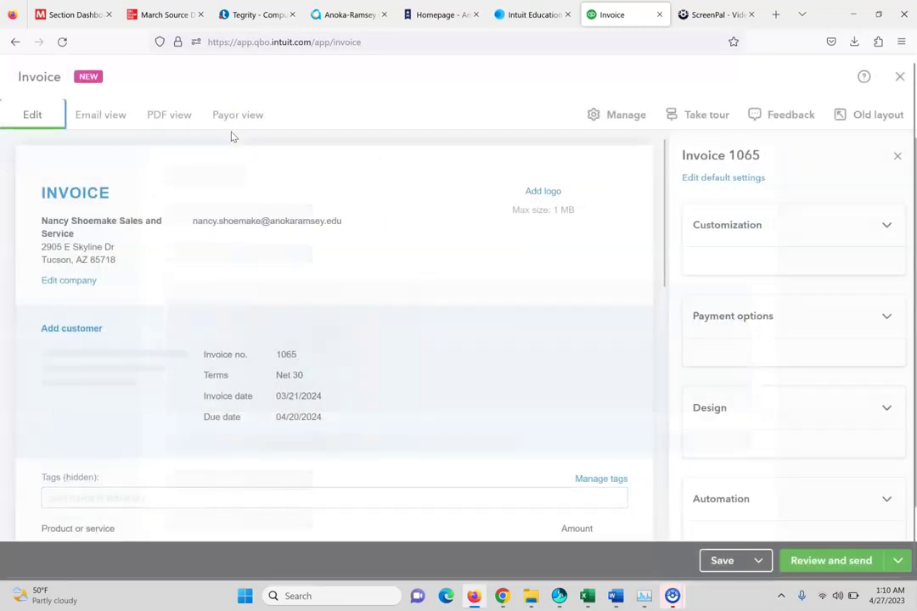
Step: Set the invoice date to 03/25/2024 and choose Springfield Unified School District as the customer
{"action": "left_click", "coordinate": [327, 396]}
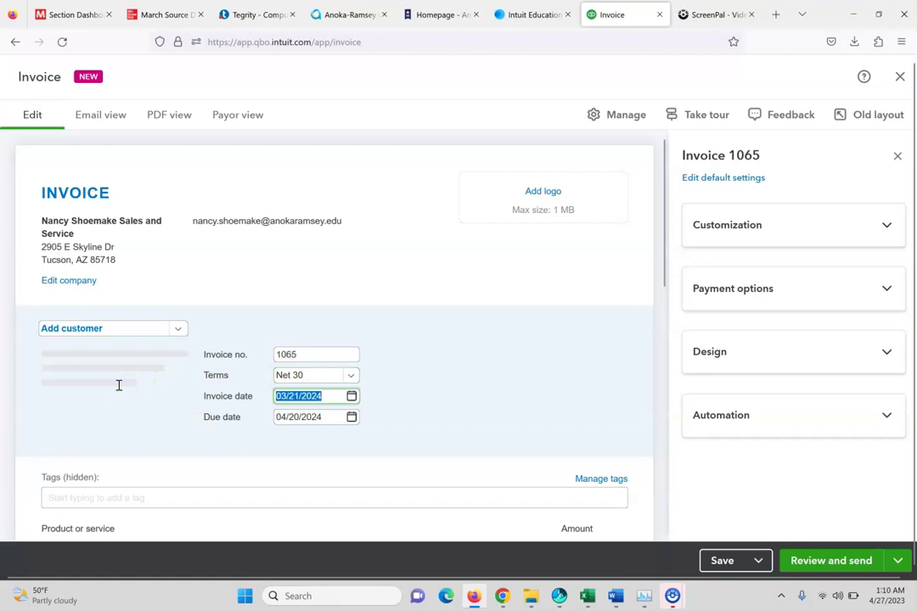
{"action": "type", "text": "03252024"}
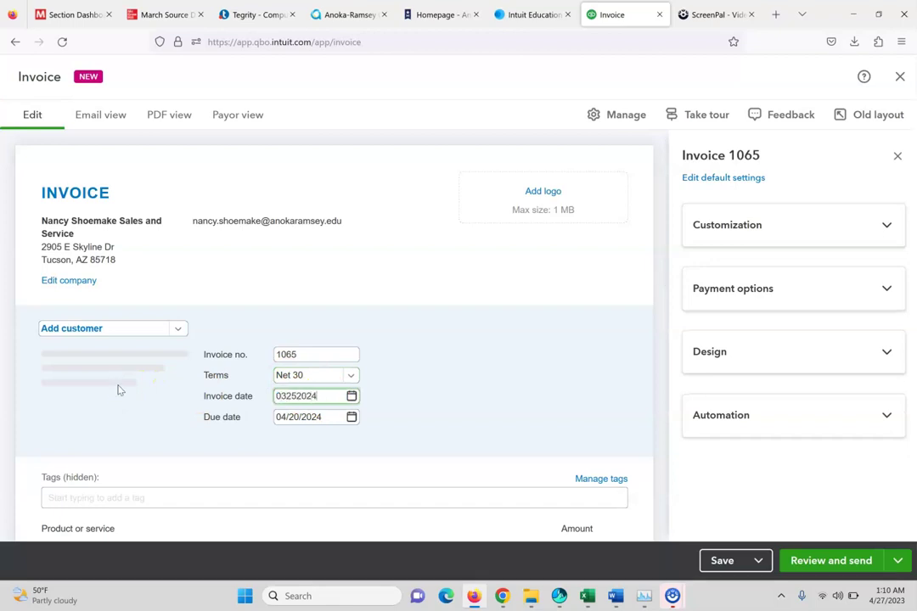
{"action": "left_click", "coordinate": [96, 329]}
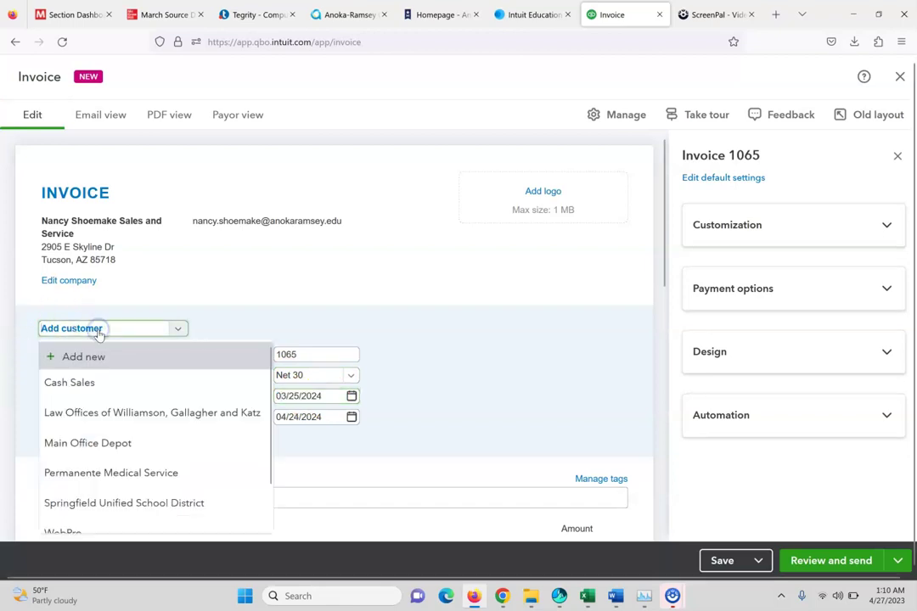
{"action": "left_click", "coordinate": [96, 503]}
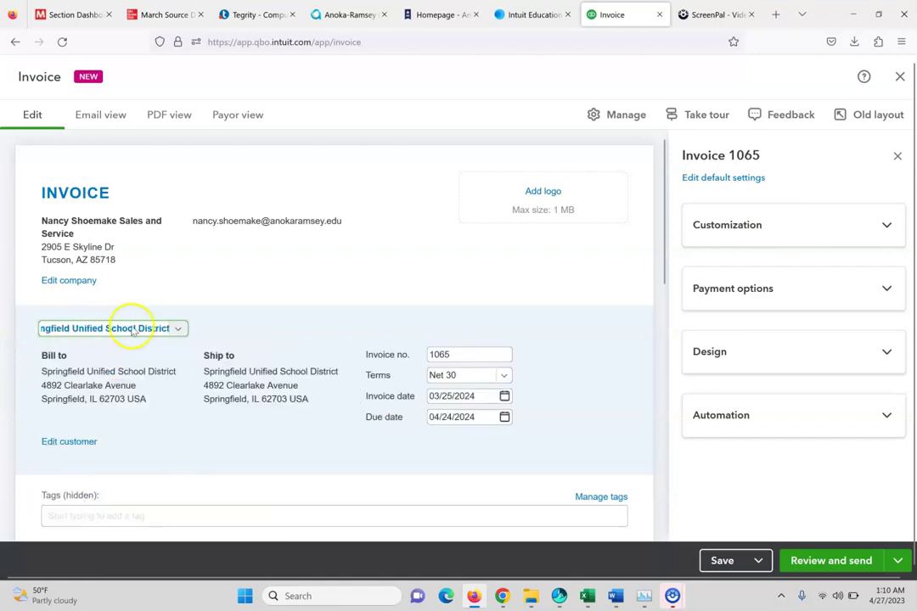
Step: Look up the product line in the source invoice and add Web Server with quantity 2 to the new invoice
{"action": "left_click", "coordinate": [157, 12]}
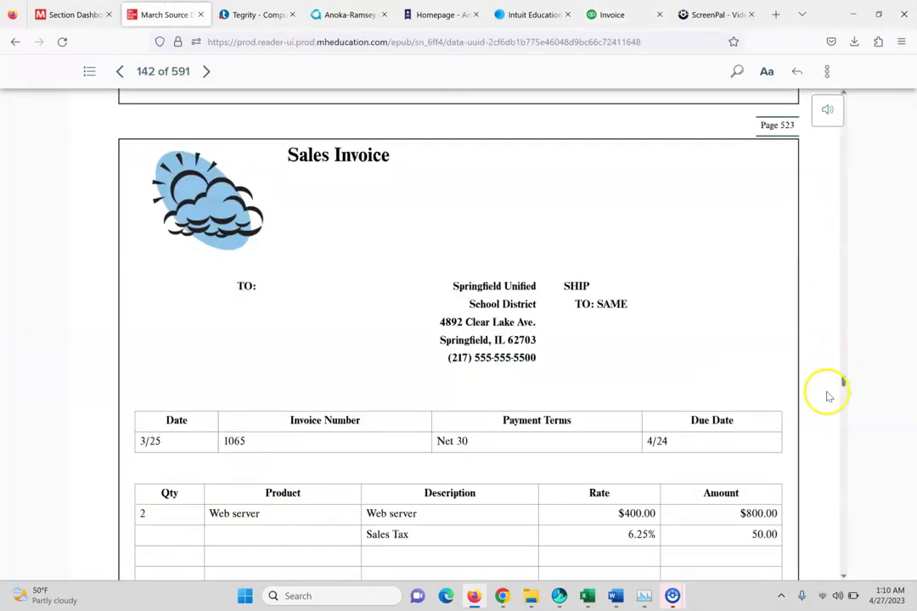
{"action": "left_click_drag", "start_coordinate": [847, 382], "coordinate": [849, 386]}
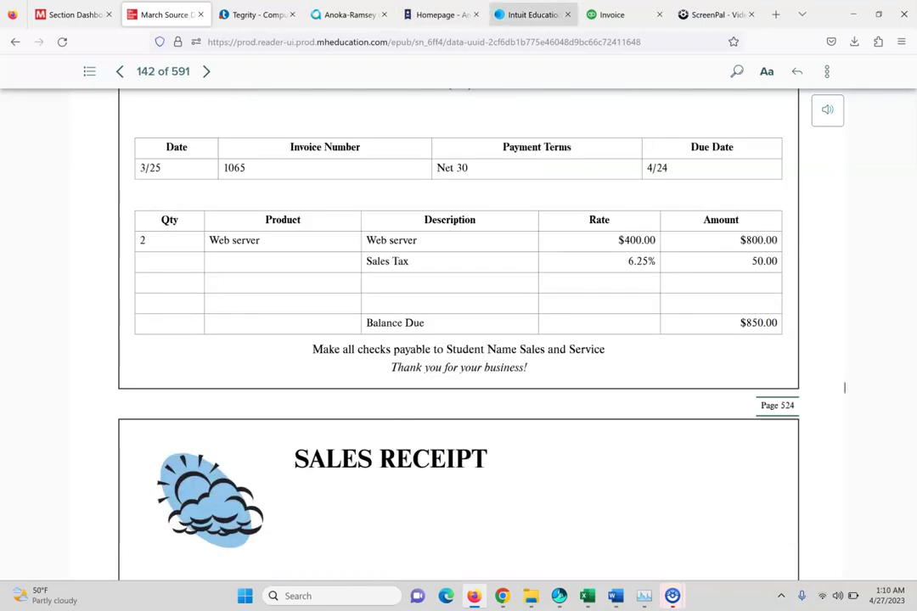
{"action": "left_click", "coordinate": [604, 7]}
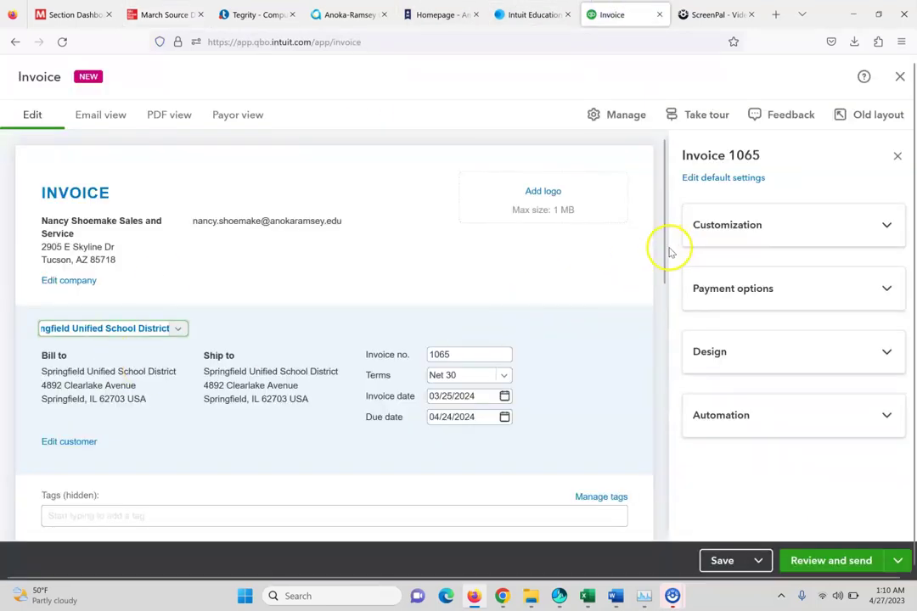
{"action": "left_click_drag", "start_coordinate": [666, 248], "coordinate": [647, 391]}
{"action": "left_click", "coordinate": [101, 206]}
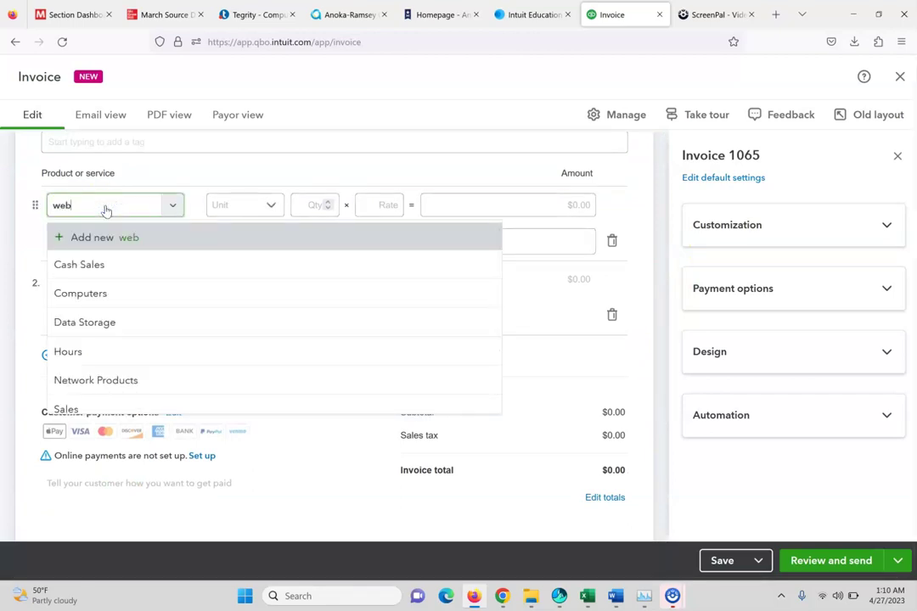
{"action": "left_click", "coordinate": [115, 266]}
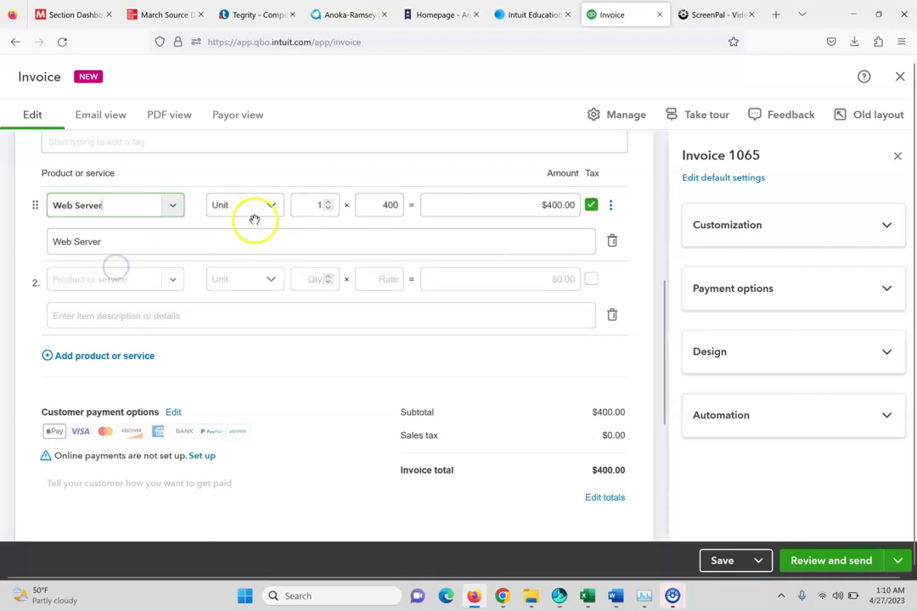
{"action": "left_click", "coordinate": [329, 209]}
{"action": "left_click", "coordinate": [331, 210]}
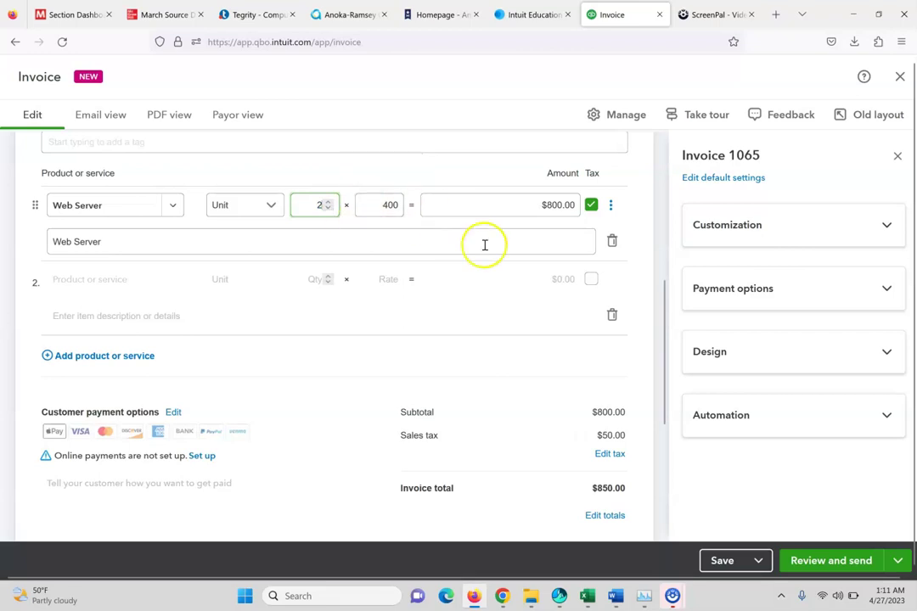
Step: Compare the invoice's subtotal, sales tax and total with the source document's sales invoice
{"action": "left_click", "coordinate": [495, 279]}
{"action": "left_click_drag", "start_coordinate": [660, 293], "coordinate": [663, 377]}
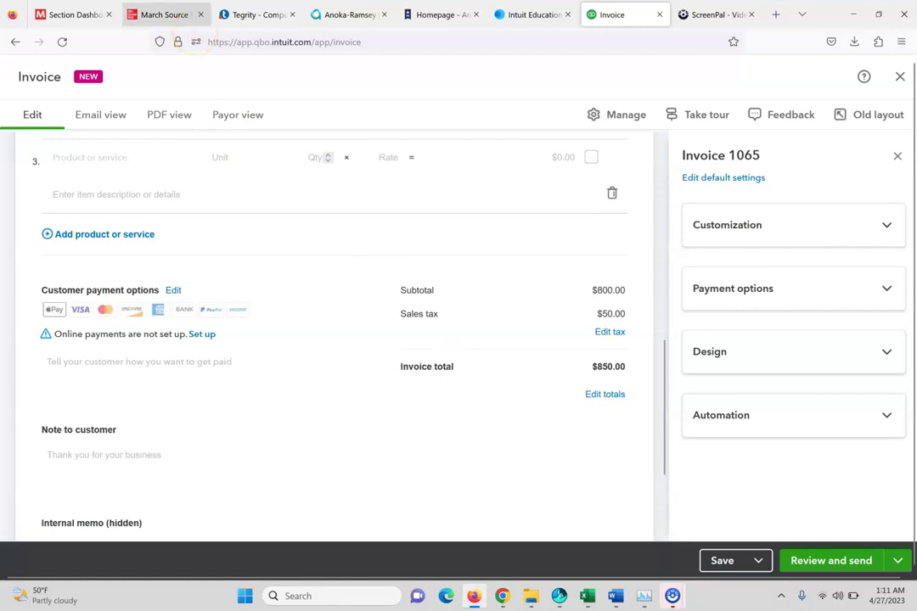
{"action": "left_click", "coordinate": [165, 11]}
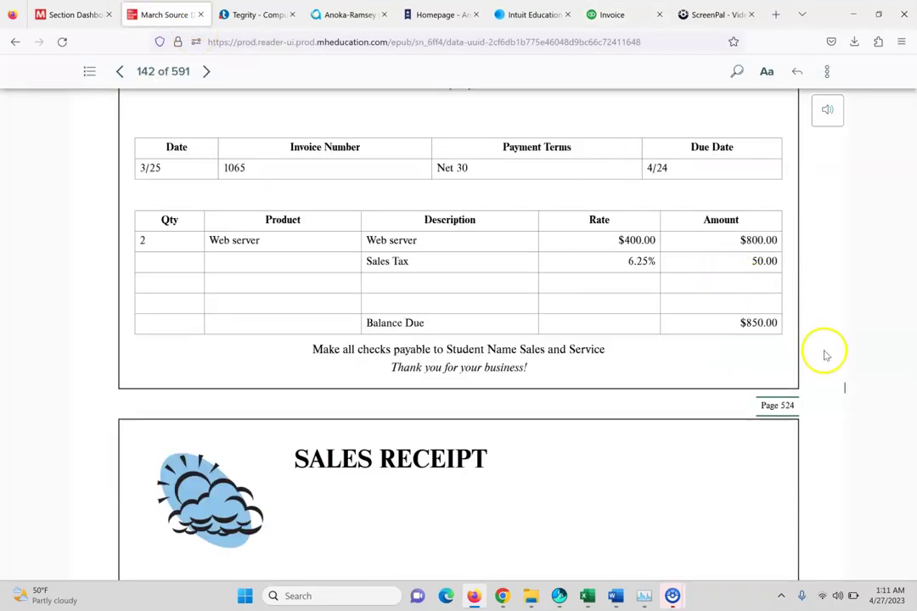
Step: Bring up the 3/25 cash sales receipt in the source document, then save and close the Springfield Unified School District invoice
{"action": "left_click_drag", "start_coordinate": [846, 388], "coordinate": [847, 395]}
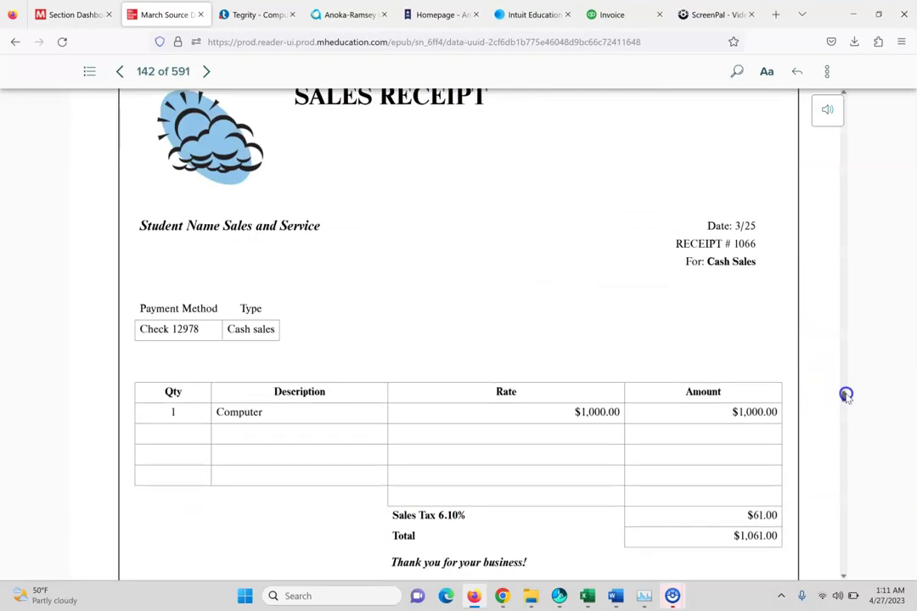
{"action": "left_click", "coordinate": [630, 14]}
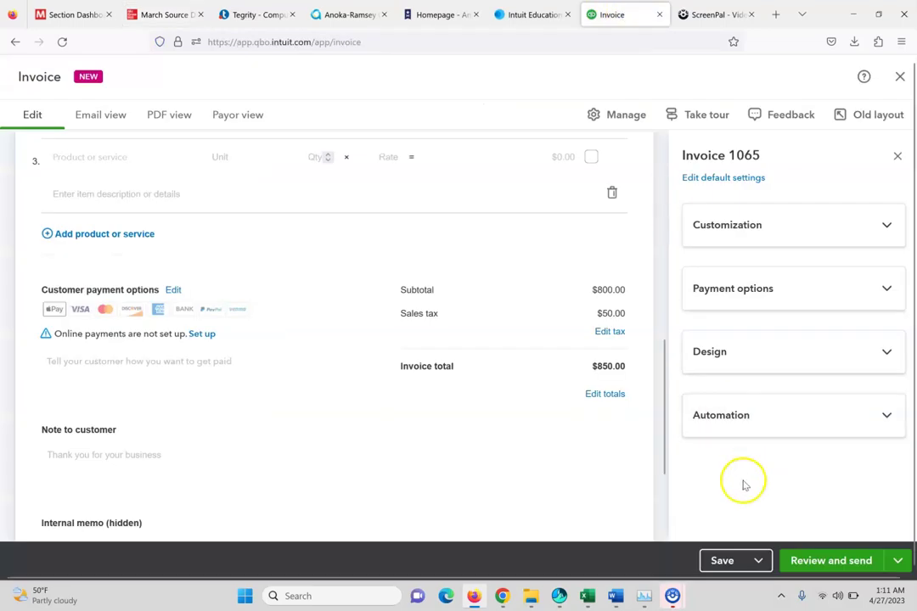
{"action": "left_click", "coordinate": [723, 561]}
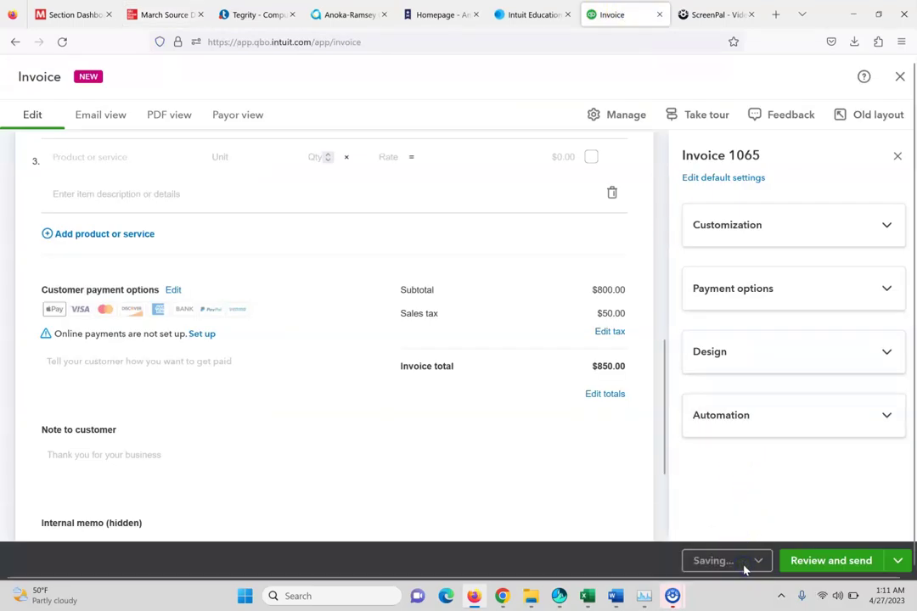
{"action": "left_click", "coordinate": [760, 563]}
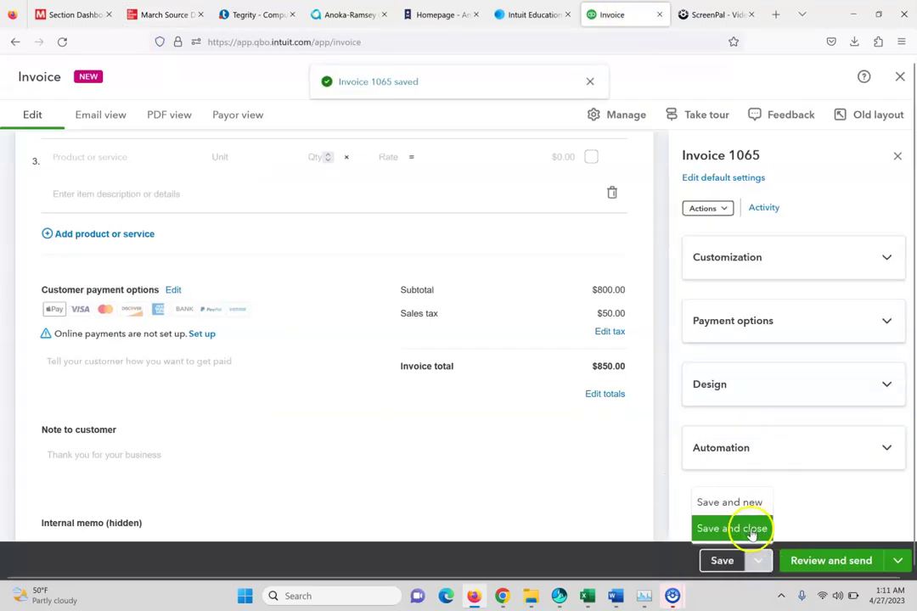
{"action": "left_click", "coordinate": [751, 533]}
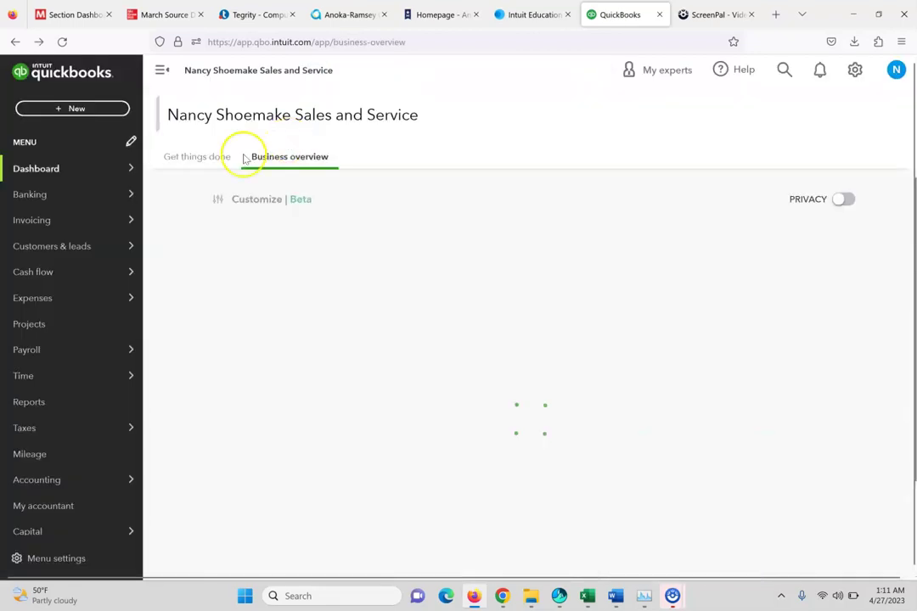
Step: Start a new sales receipt and choose Cash Sales as the customer
{"action": "left_click", "coordinate": [90, 110]}
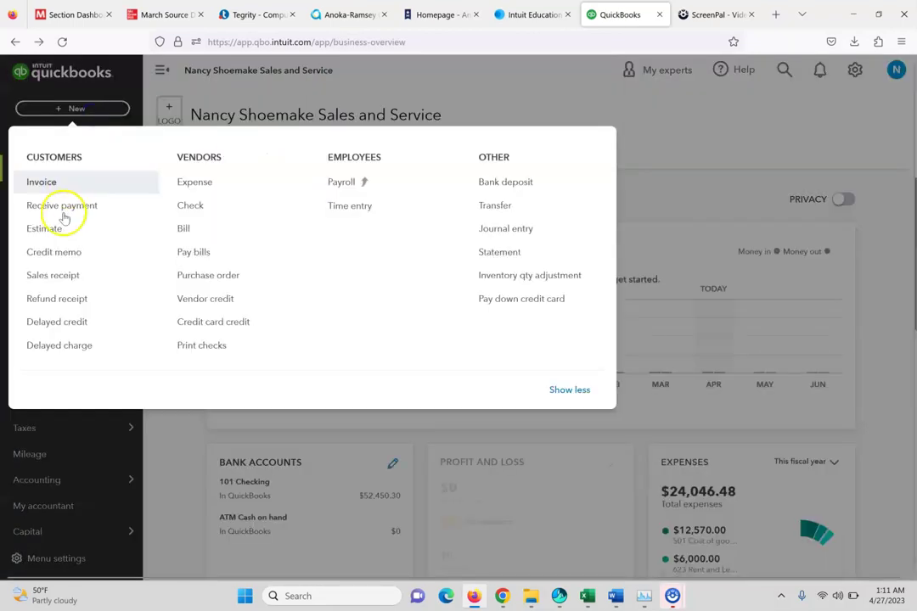
{"action": "left_click", "coordinate": [42, 282]}
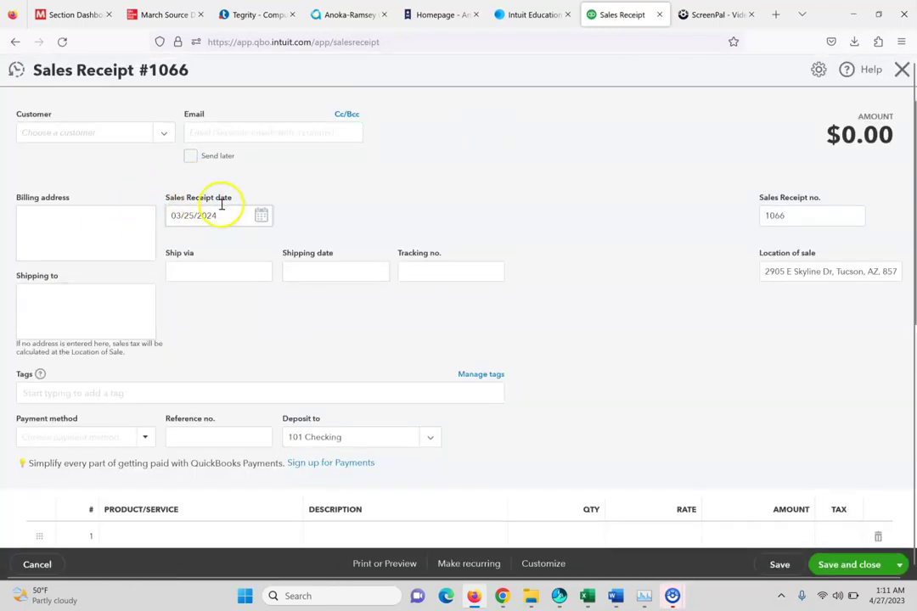
{"action": "left_click", "coordinate": [144, 134]}
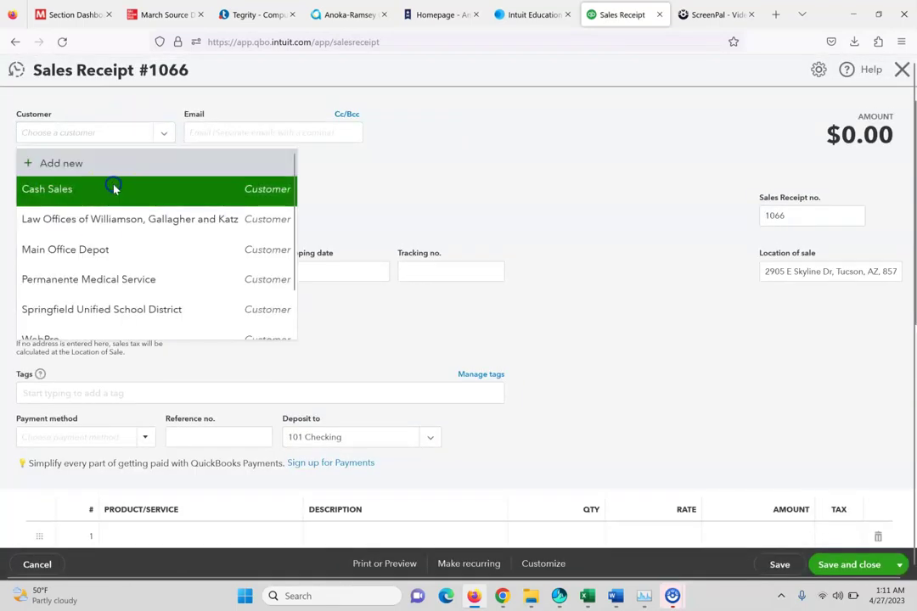
{"action": "left_click", "coordinate": [113, 186]}
Step: Check the product line in the 3/25 source receipt, add Computers to the sales receipt and dismiss the shipping address warning
{"action": "left_click", "coordinate": [170, 15]}
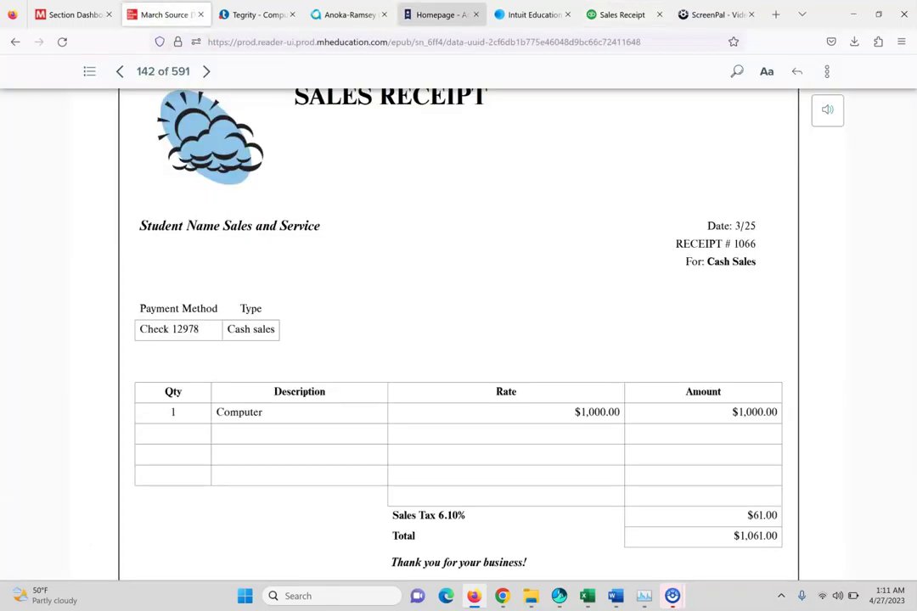
{"action": "left_click", "coordinate": [630, 12]}
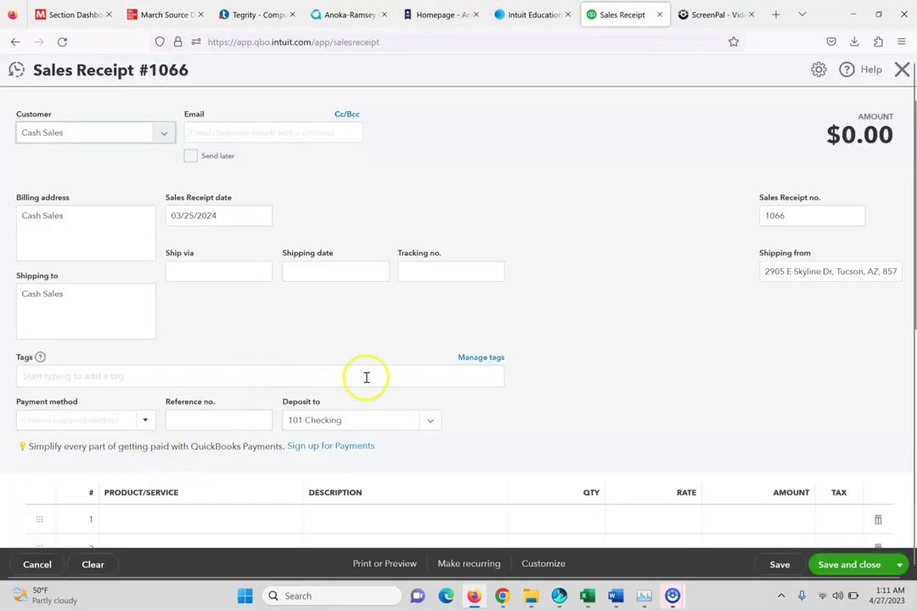
{"action": "left_click", "coordinate": [146, 517]}
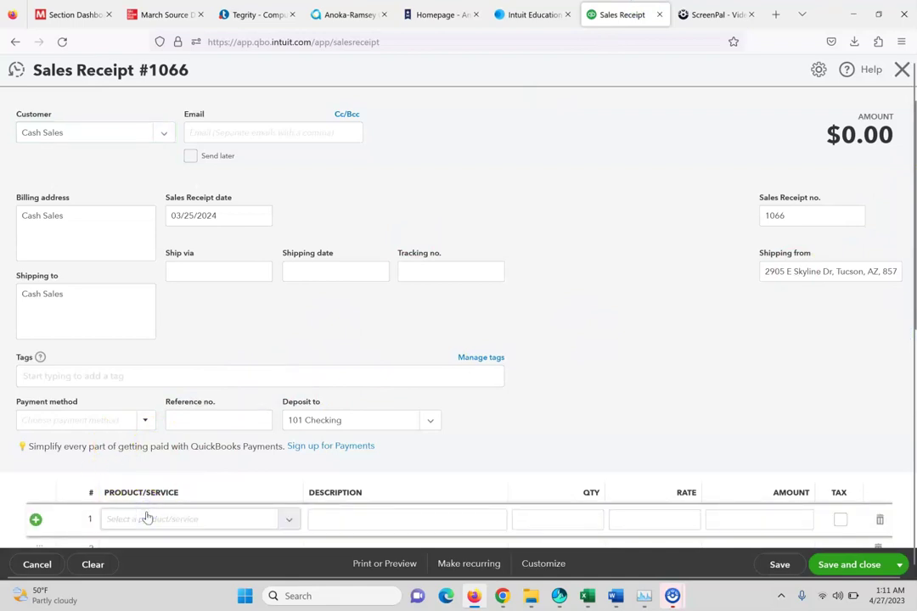
{"action": "left_click", "coordinate": [288, 519]}
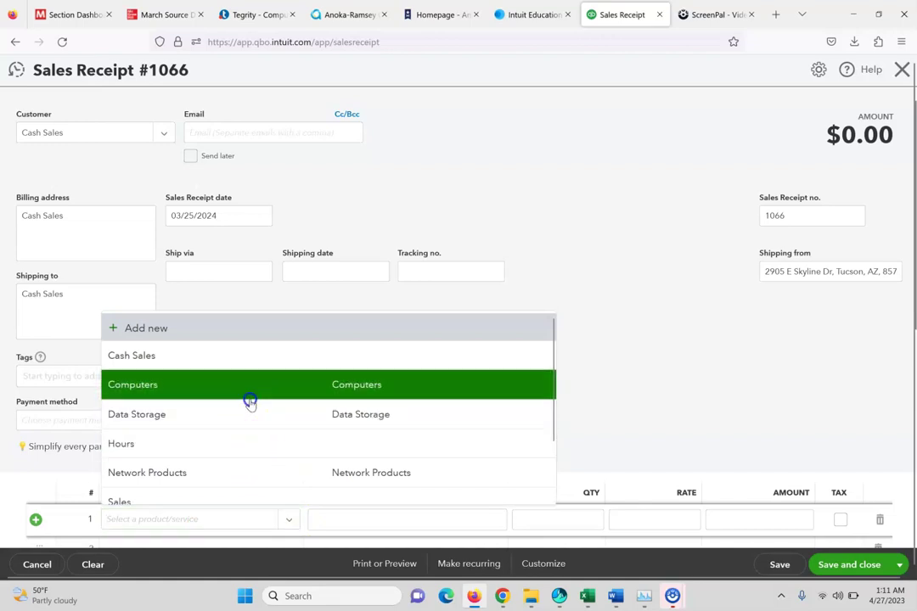
{"action": "left_click", "coordinate": [248, 393]}
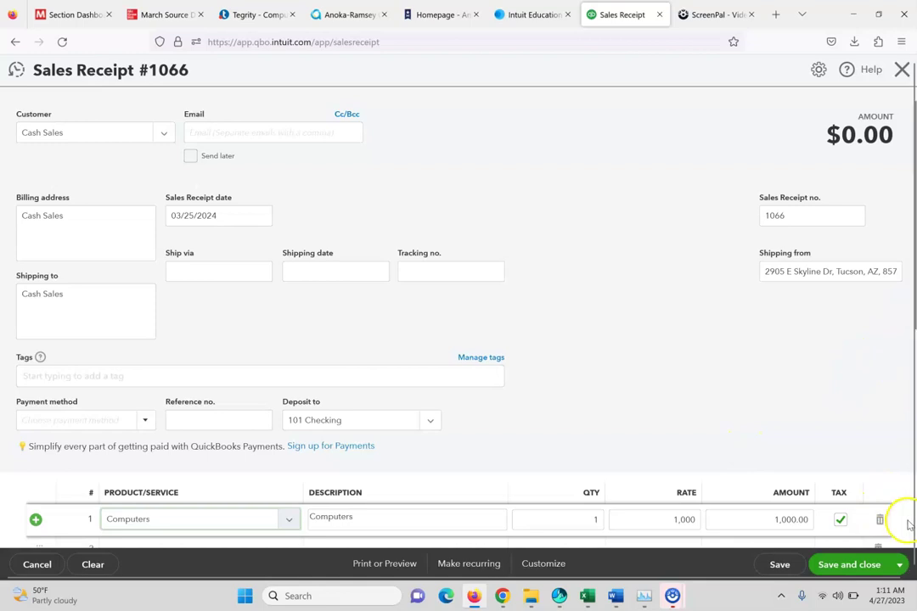
{"action": "left_click", "coordinate": [788, 508]}
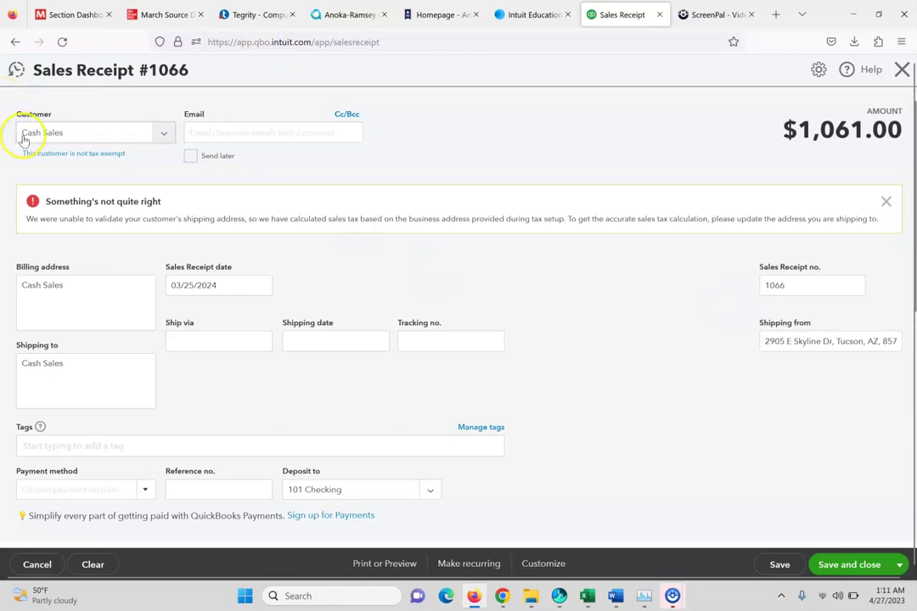
{"action": "left_click", "coordinate": [66, 252]}
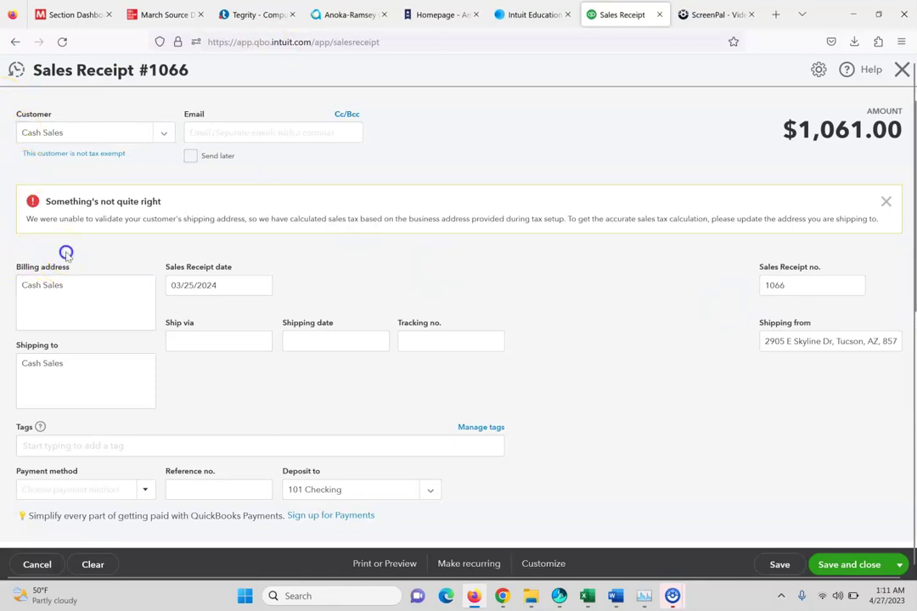
{"action": "left_click", "coordinate": [886, 201]}
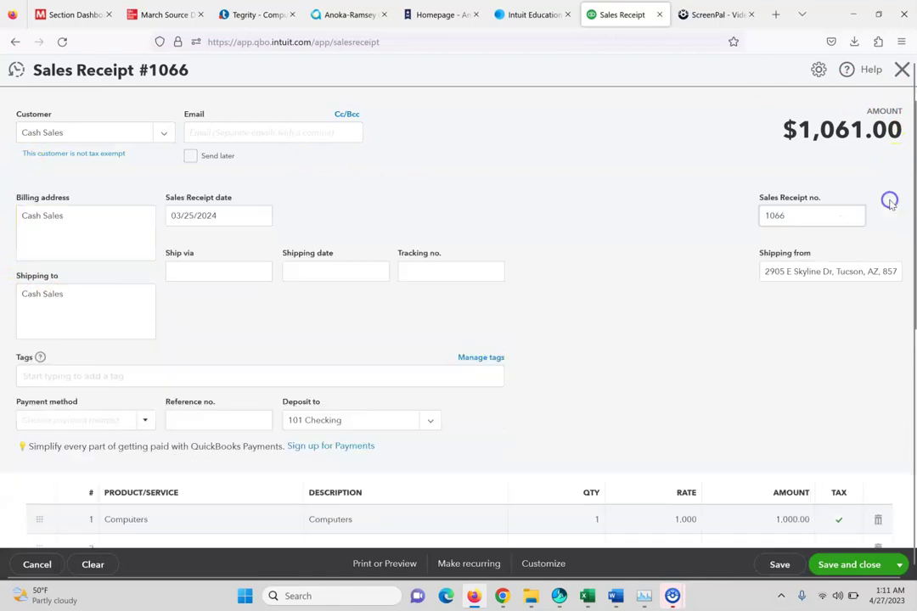
Step: Compare the sales receipt's total with the source document and look up the 3/26 credit card sales receipt
{"action": "left_click", "coordinate": [184, 13]}
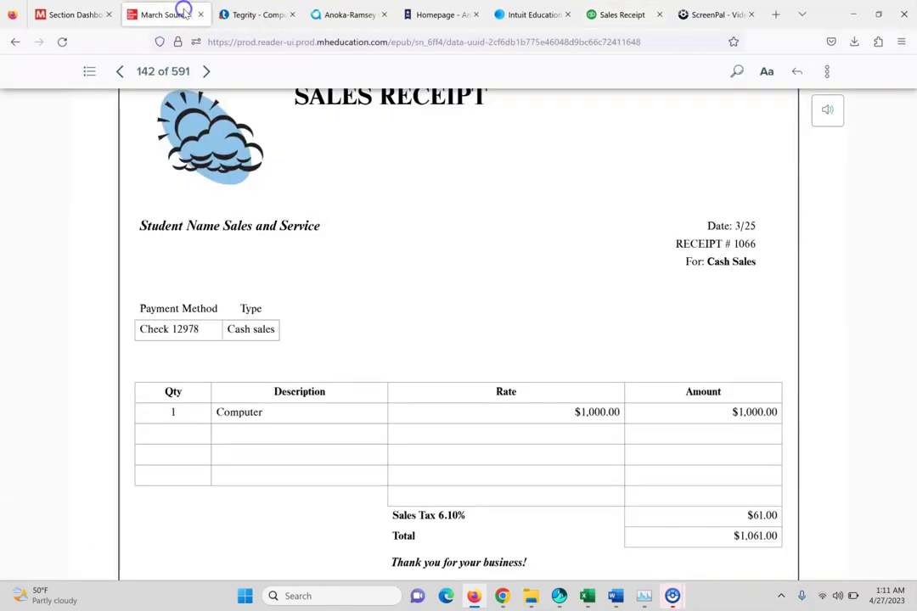
{"action": "middle_click", "coordinate": [843, 402]}
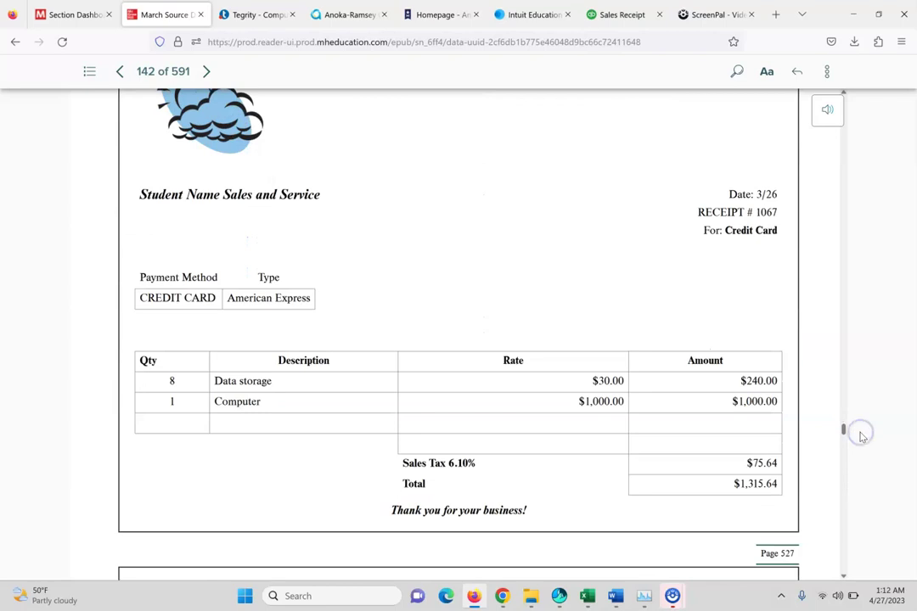
{"action": "left_click", "coordinate": [633, 323]}
{"action": "left_click", "coordinate": [622, 15]}
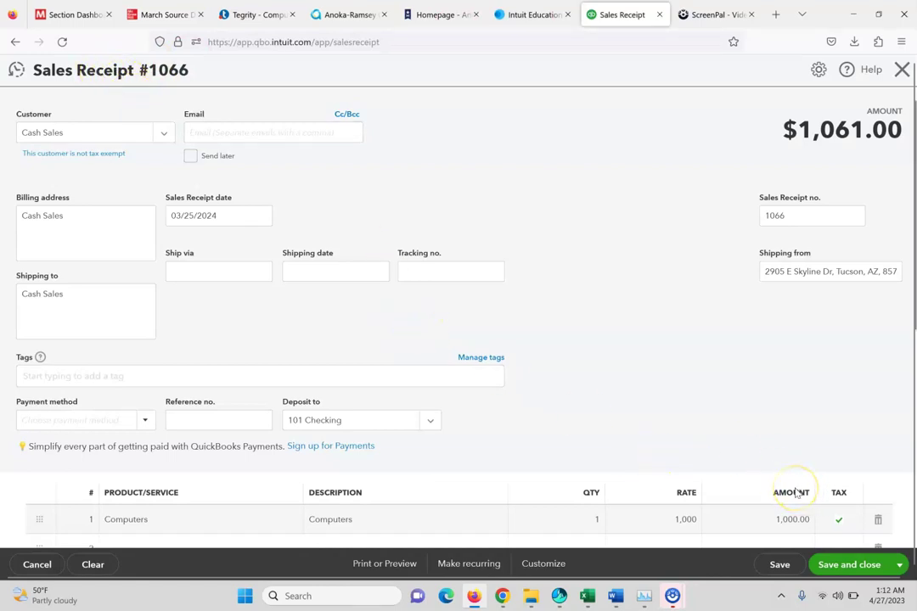
Step: Save the 3/25 cash sales receipt and start a new sales receipt
{"action": "left_click", "coordinate": [900, 565]}
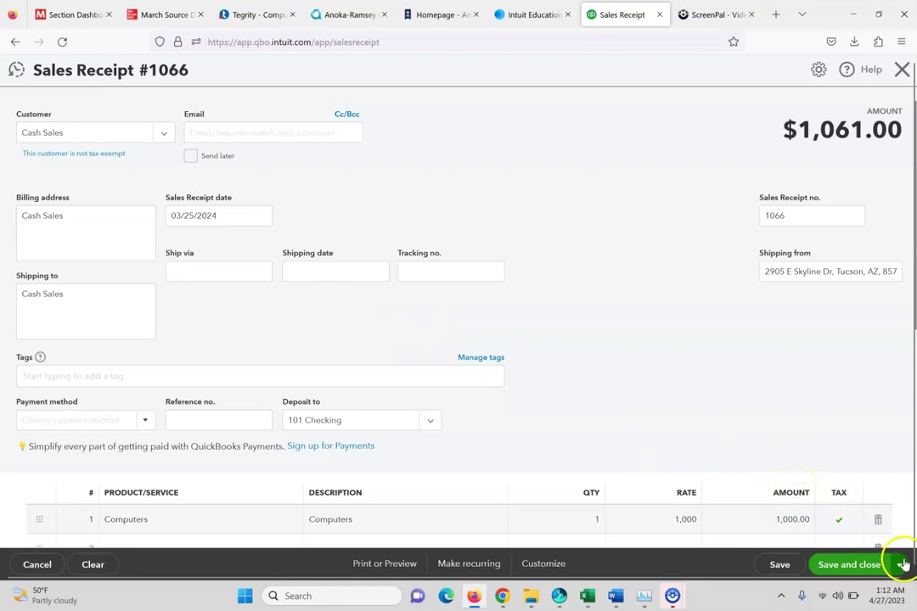
{"action": "left_click", "coordinate": [792, 492]}
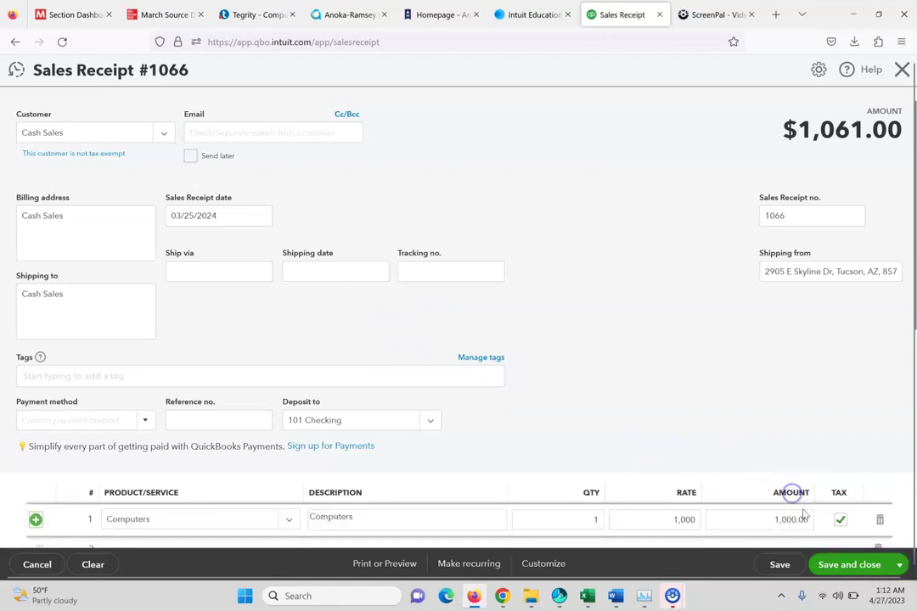
{"action": "left_click", "coordinate": [900, 566]}
{"action": "left_click", "coordinate": [824, 522]}
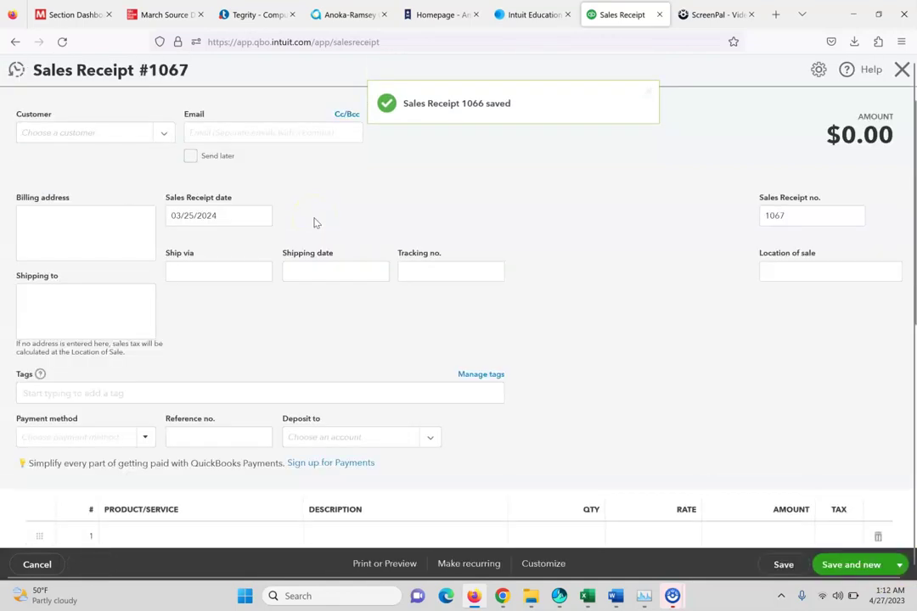
Step: Set the sales receipt date to 03/26/2024 and choose Cash Sales as the customer
{"action": "left_click", "coordinate": [241, 213]}
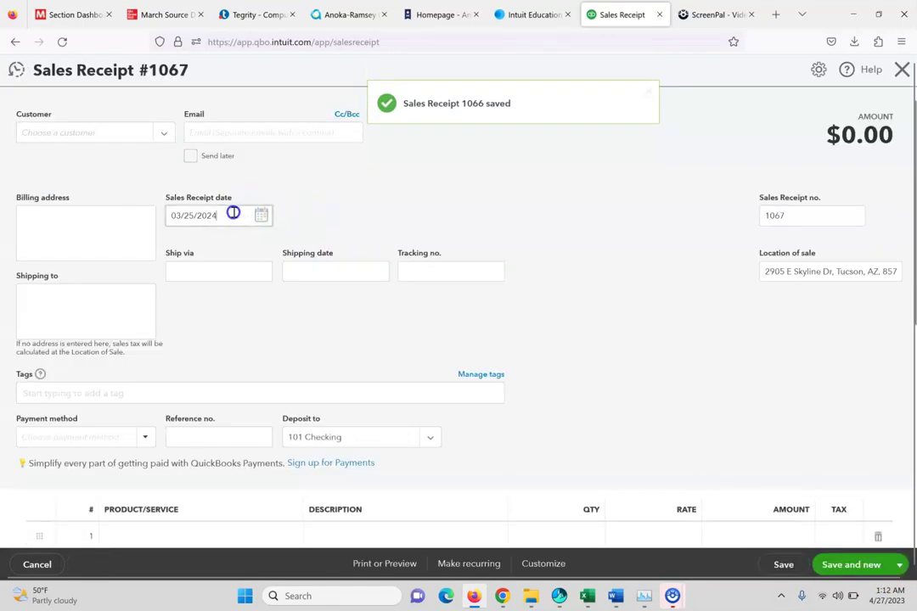
{"action": "type", "text": "03262024"}
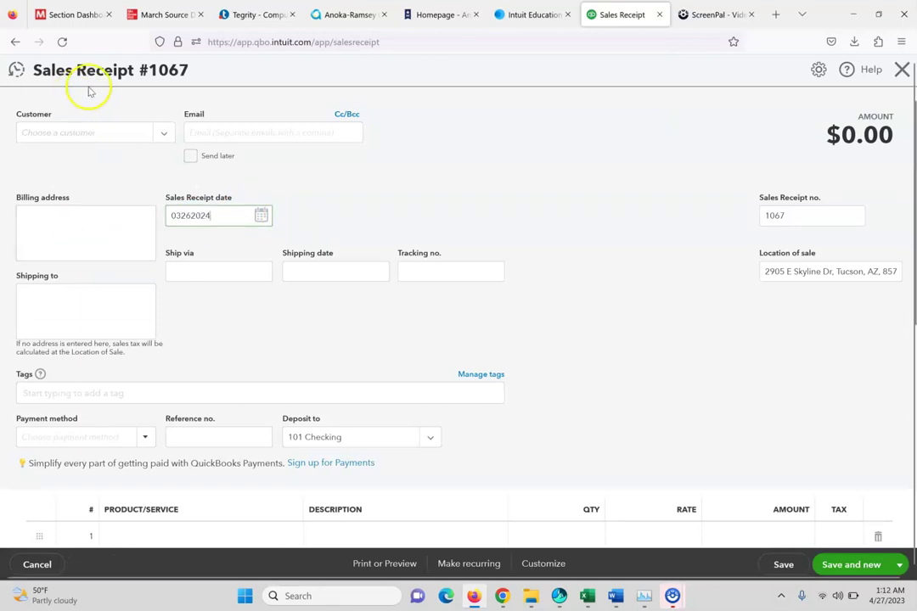
{"action": "left_click", "coordinate": [163, 136]}
{"action": "left_click", "coordinate": [139, 189]}
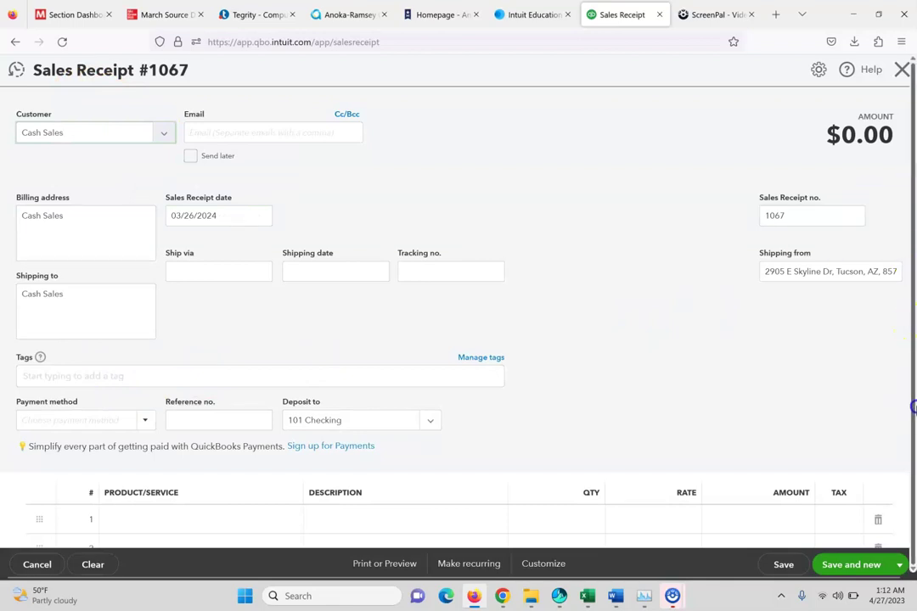
Step: Add Data Storage with quantity 8 as the first product line of the 3/26 sales receipt
{"action": "left_click", "coordinate": [165, 520]}
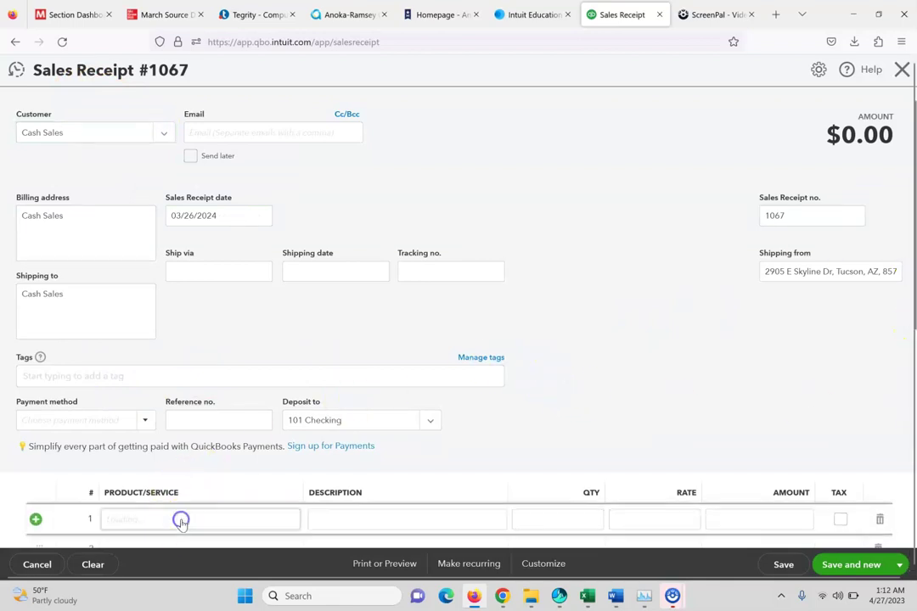
{"action": "left_click", "coordinate": [295, 520]}
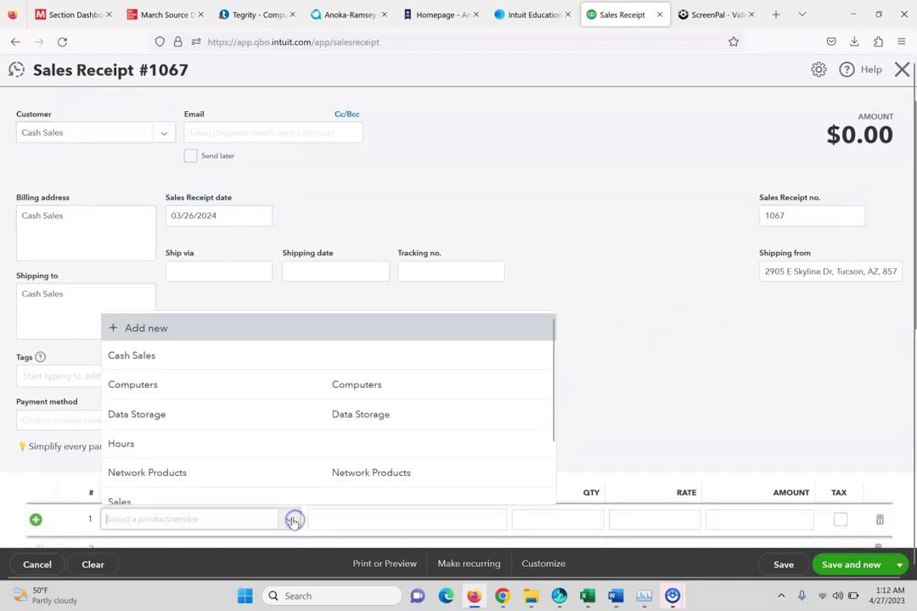
{"action": "left_click", "coordinate": [242, 424]}
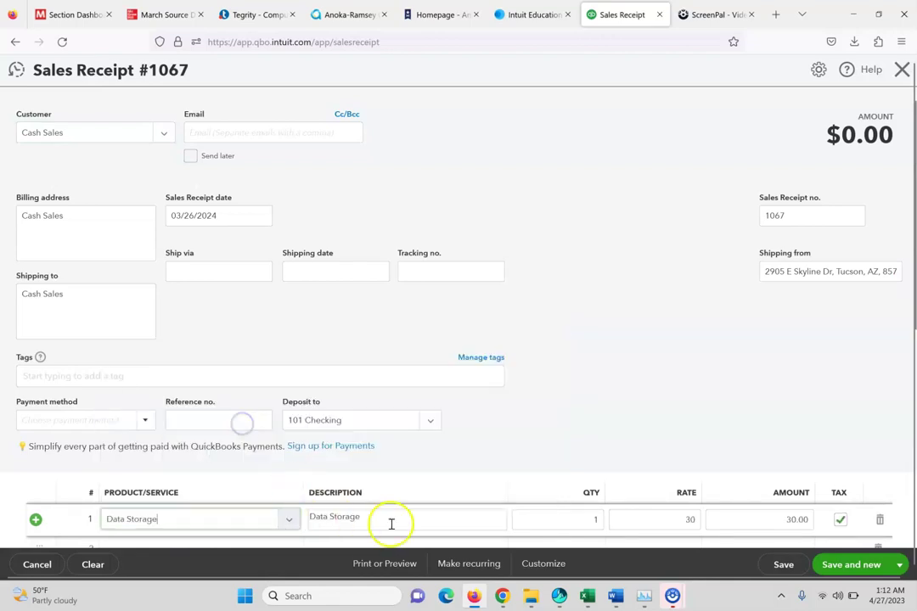
{"action": "left_click", "coordinate": [571, 520]}
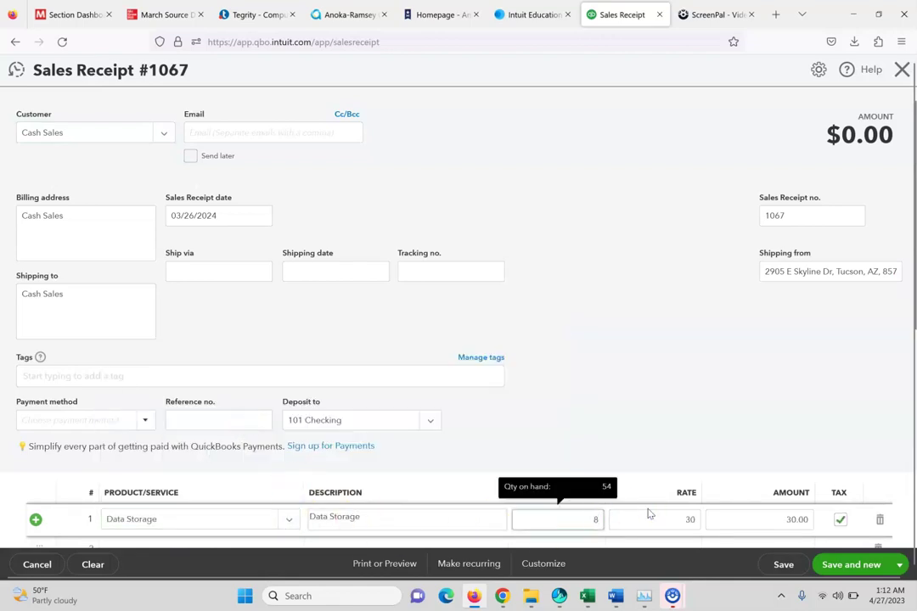
{"action": "left_click", "coordinate": [647, 514]}
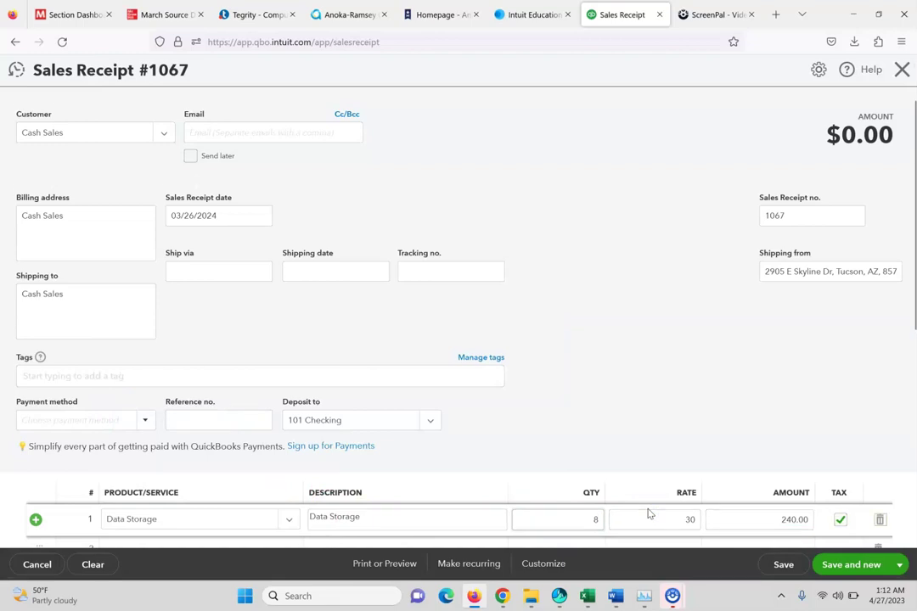
Step: Add Computers as the second product line of the 3/26 sales receipt and update its total
{"action": "key", "text": "Tab"}
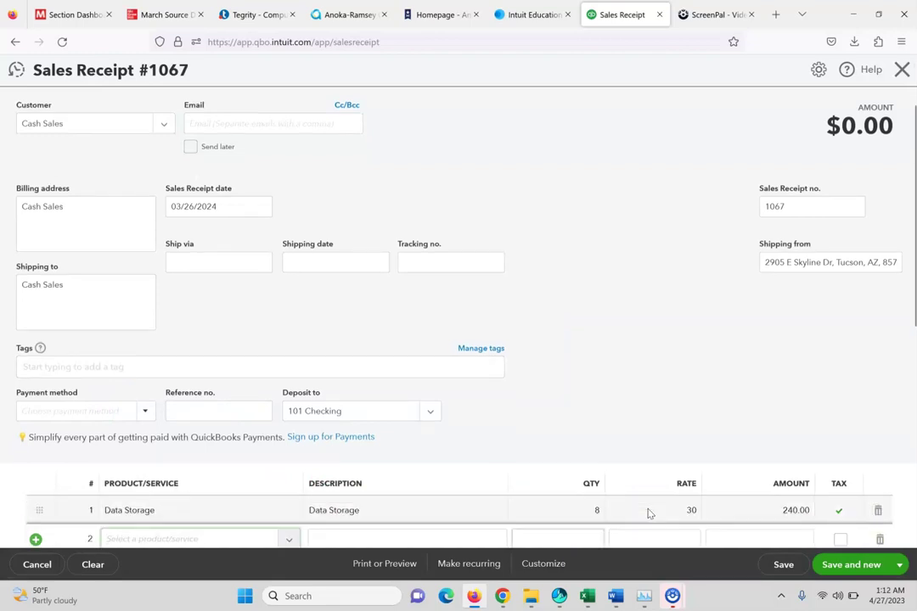
{"action": "type", "text": "Com"}
{"action": "left_click", "coordinate": [424, 515]}
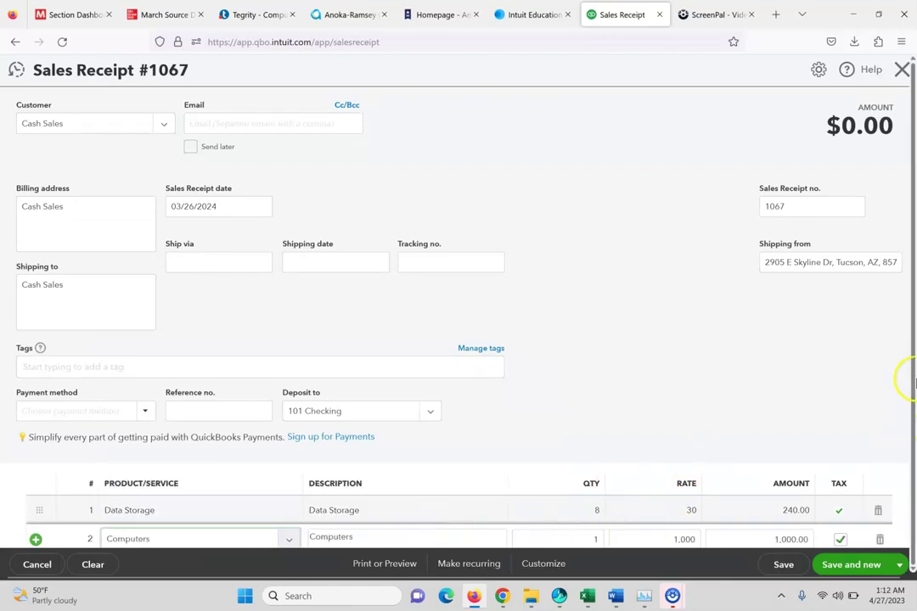
{"action": "left_click", "coordinate": [748, 395]}
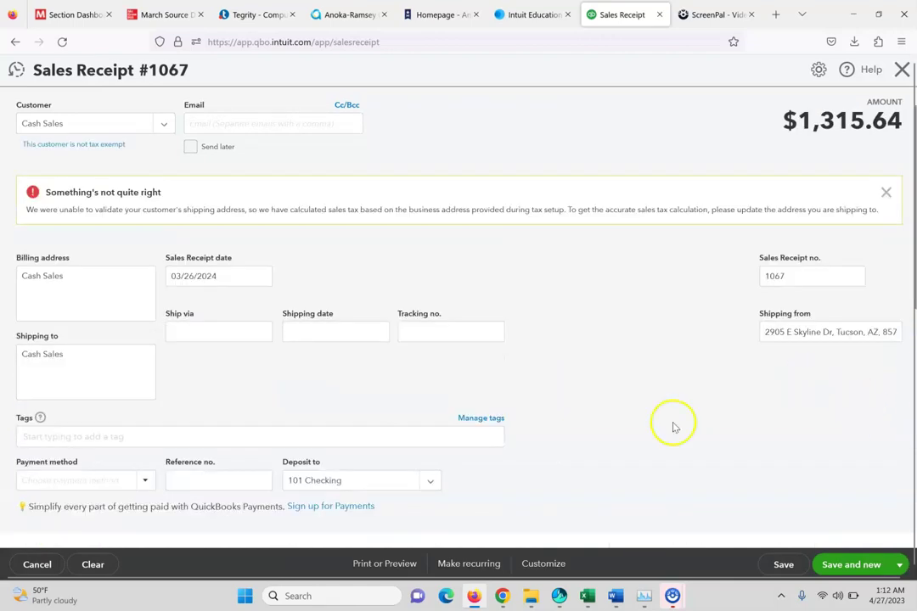
{"action": "left_click", "coordinate": [906, 393]}
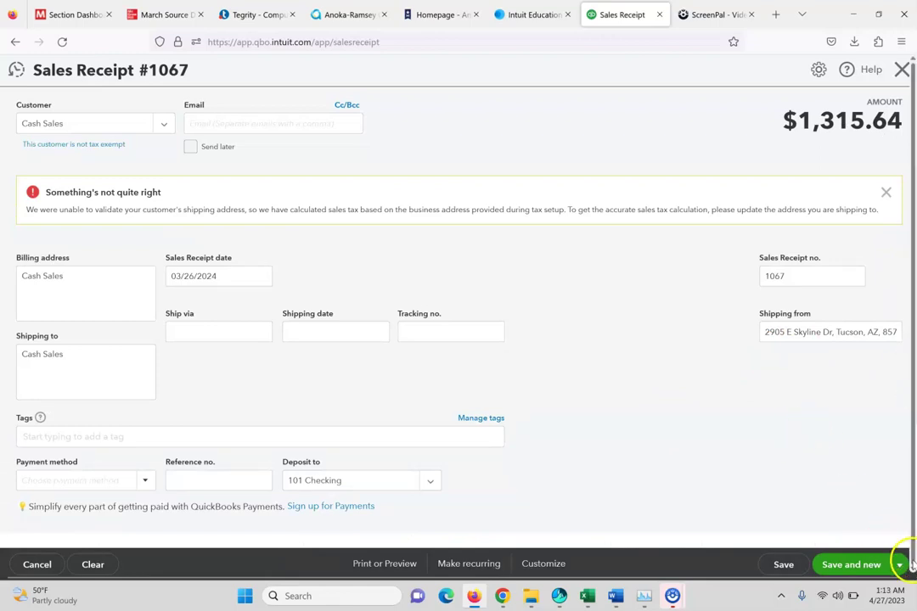
{"action": "left_click", "coordinate": [613, 473]}
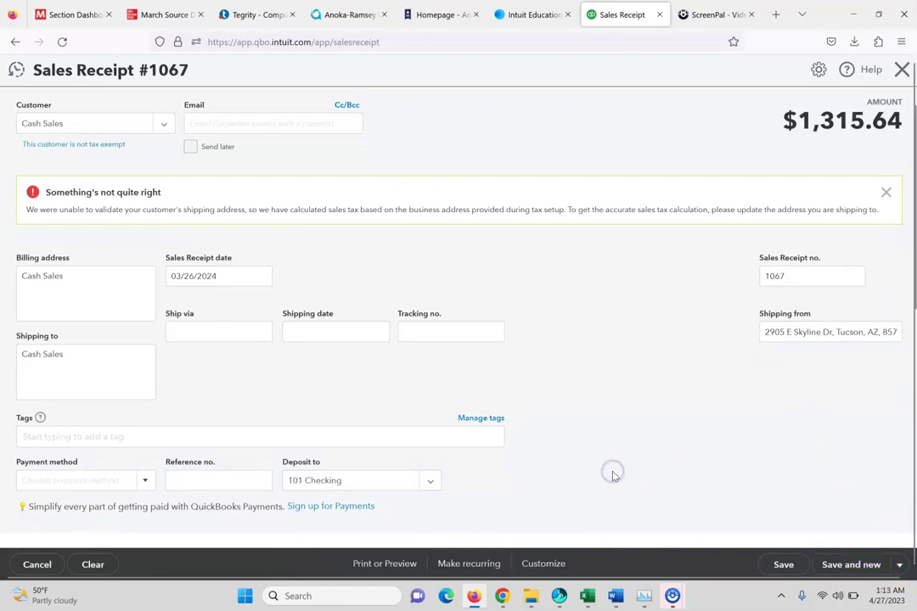
Step: Check the 3/26 Data Storage and Computers sales receipt against its source document, and save it, starting a new receipt
{"action": "scroll", "coordinate": [615, 476], "scroll_direction": "down", "scroll_amount": 3}
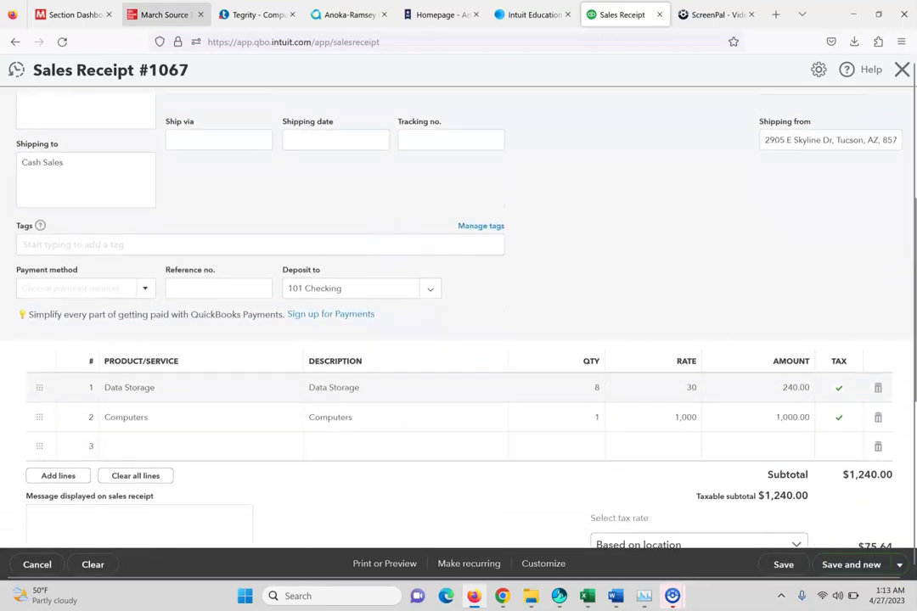
{"action": "left_click", "coordinate": [166, 13]}
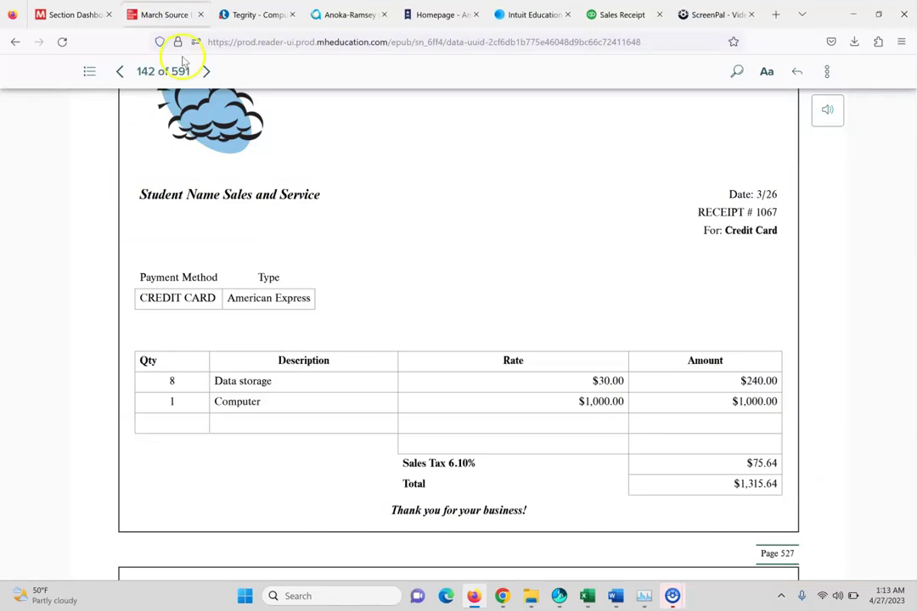
{"action": "left_click", "coordinate": [608, 10]}
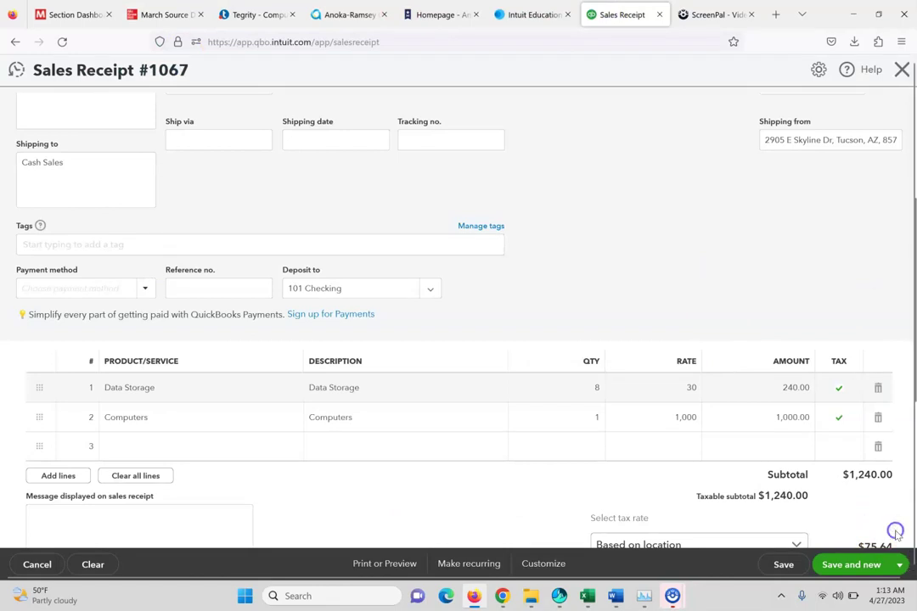
{"action": "scroll", "coordinate": [896, 534], "scroll_direction": "down", "scroll_amount": 2}
{"action": "scroll", "coordinate": [896, 535], "scroll_direction": "down", "scroll_amount": 1}
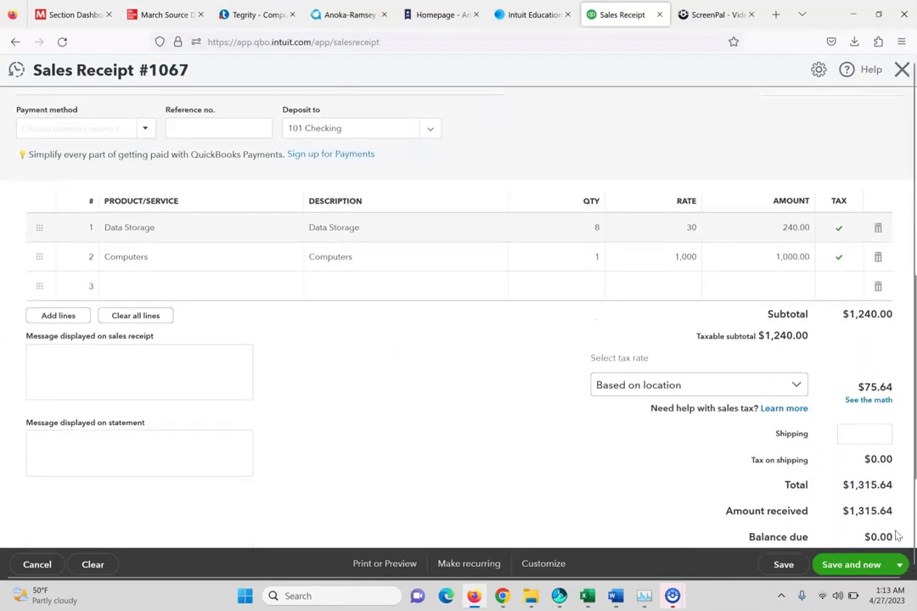
{"action": "scroll", "coordinate": [896, 535], "scroll_direction": "down", "scroll_amount": 1}
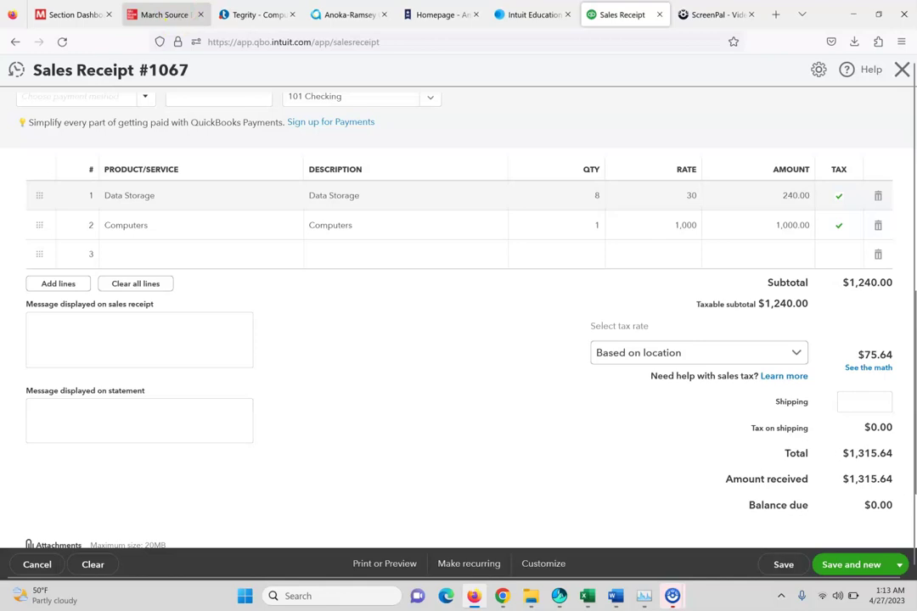
{"action": "left_click", "coordinate": [170, 12]}
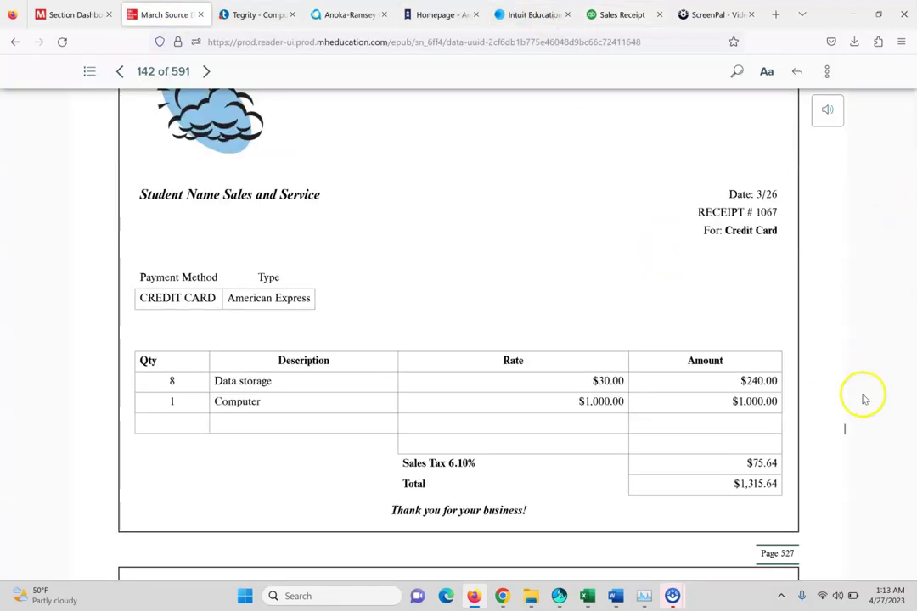
{"action": "left_click_drag", "start_coordinate": [846, 433], "coordinate": [853, 446]}
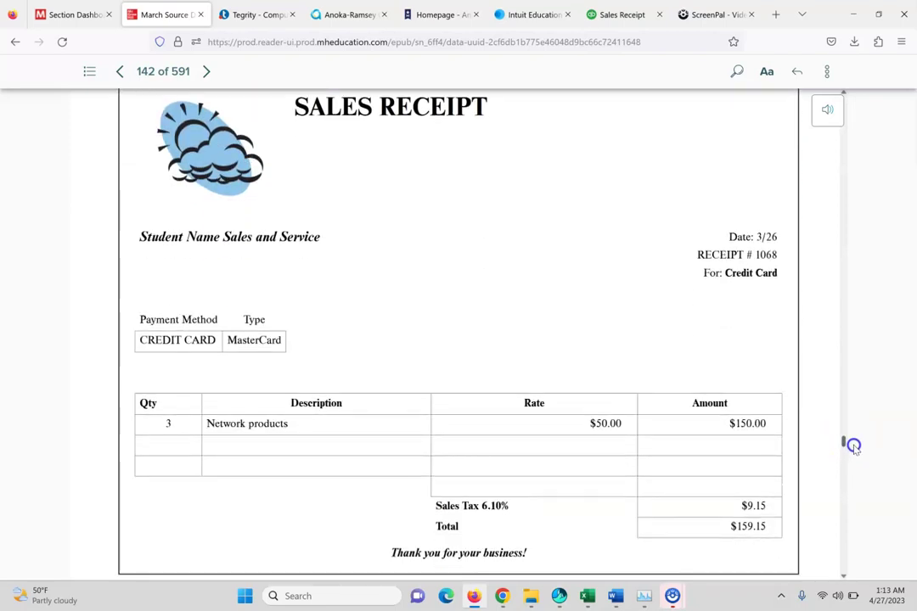
{"action": "left_click", "coordinate": [615, 19]}
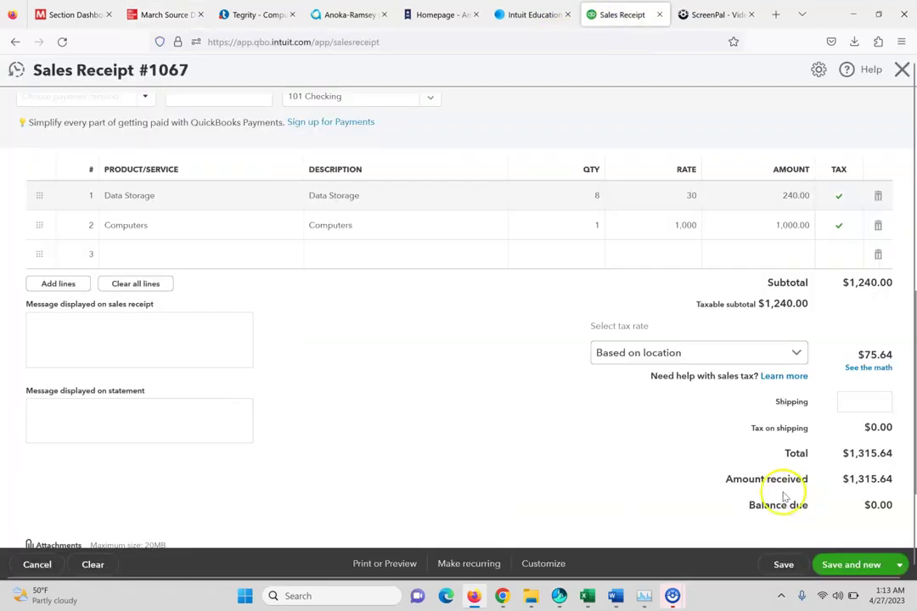
{"action": "left_click", "coordinate": [839, 564]}
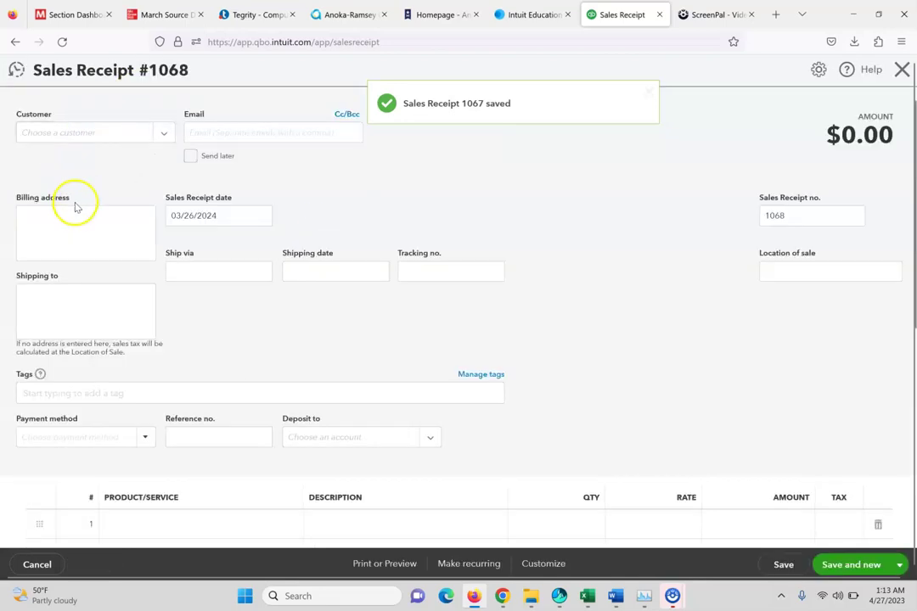
Step: Choose Cash Sales as the customer and add Network Products with quantity 3 to the new 3/26 sales receipt
{"action": "left_click", "coordinate": [104, 137]}
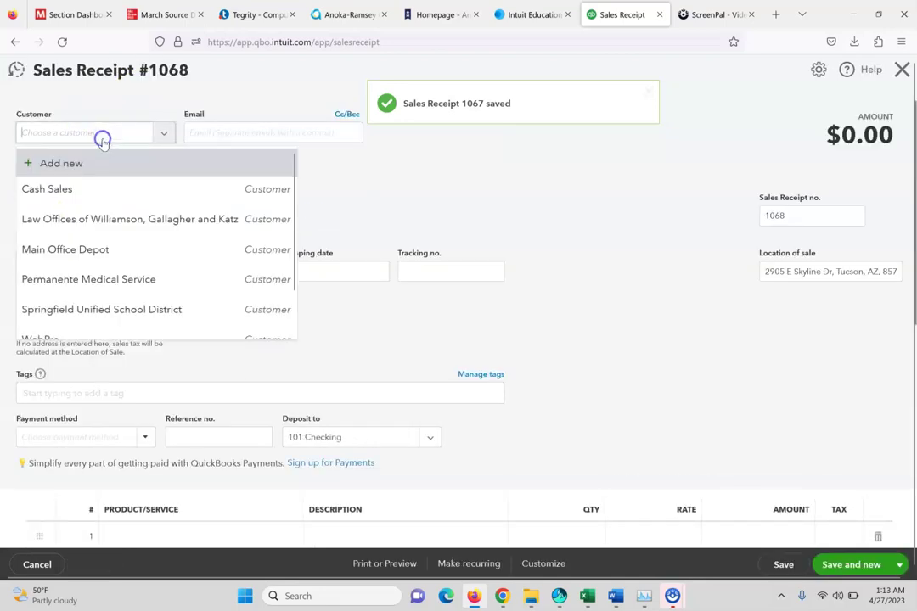
{"action": "left_click", "coordinate": [105, 189]}
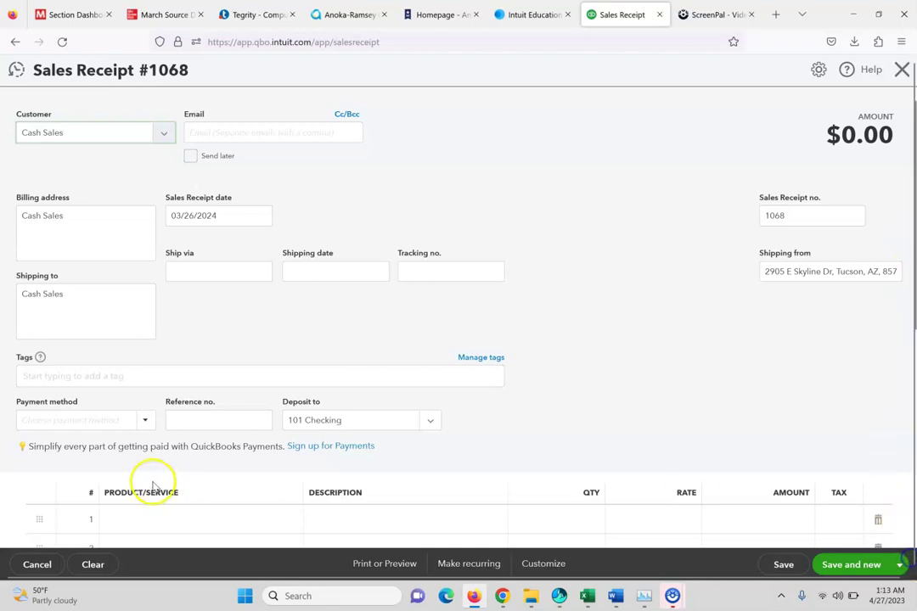
{"action": "left_click", "coordinate": [164, 519]}
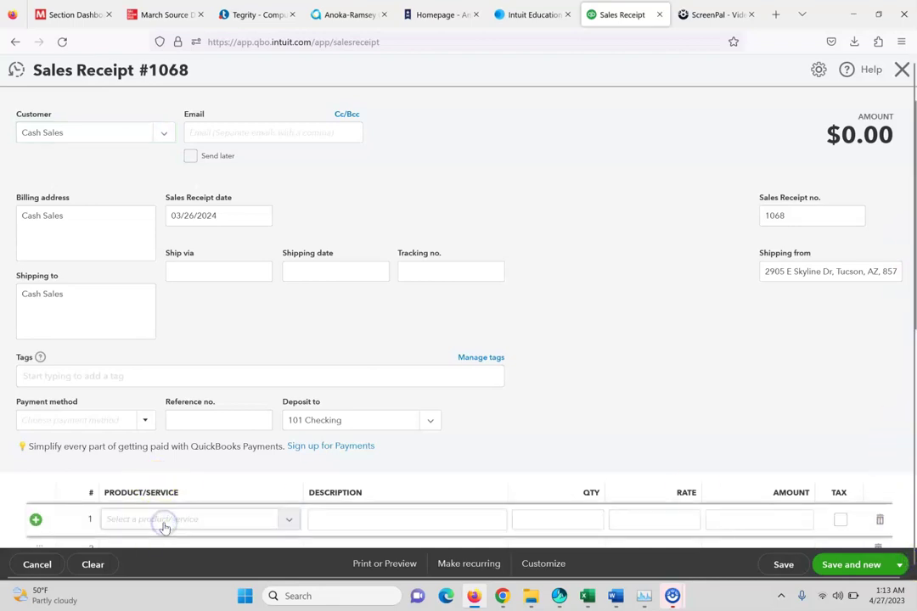
{"action": "left_click", "coordinate": [288, 519]}
{"action": "left_click", "coordinate": [262, 472]}
{"action": "left_click", "coordinate": [594, 519]}
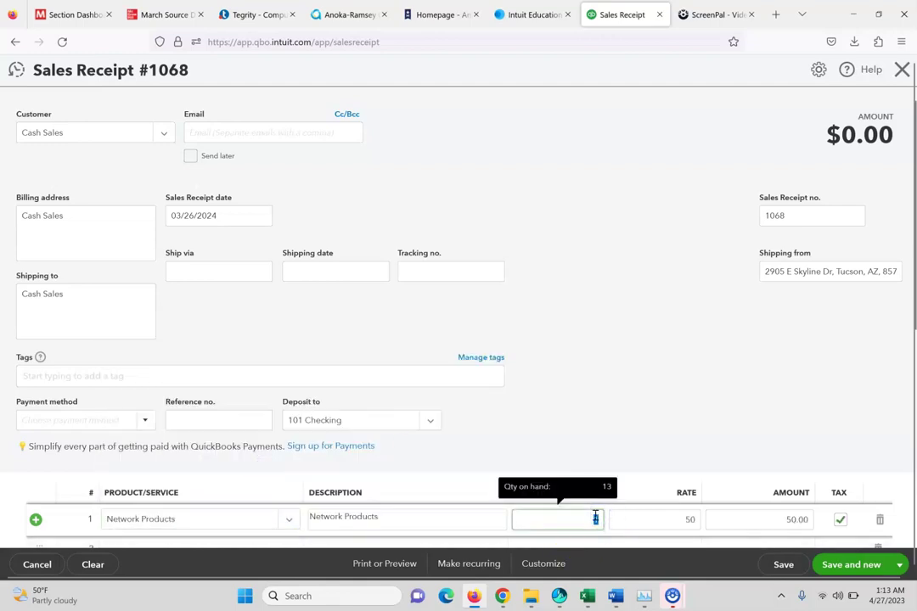
{"action": "left_click", "coordinate": [789, 406]}
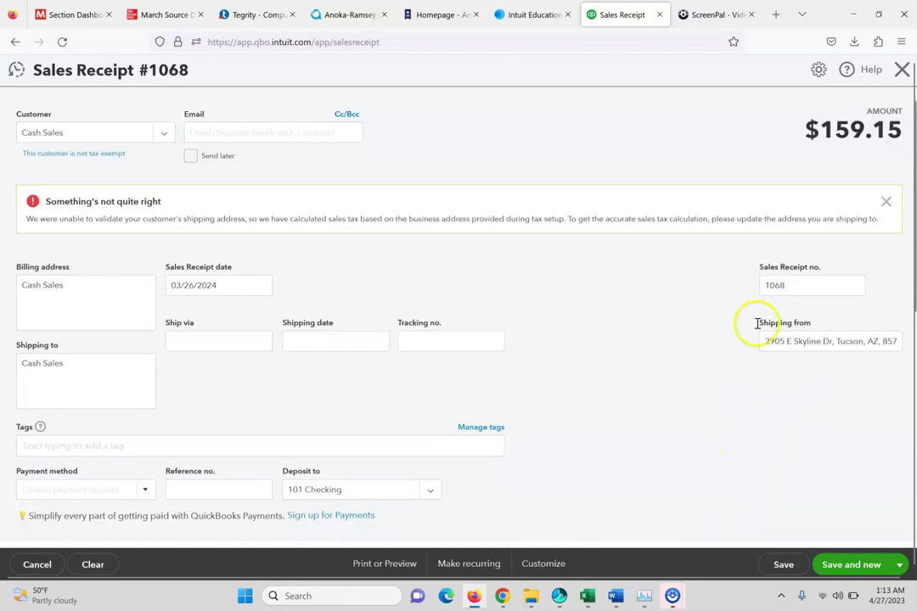
{"action": "left_click", "coordinate": [885, 202]}
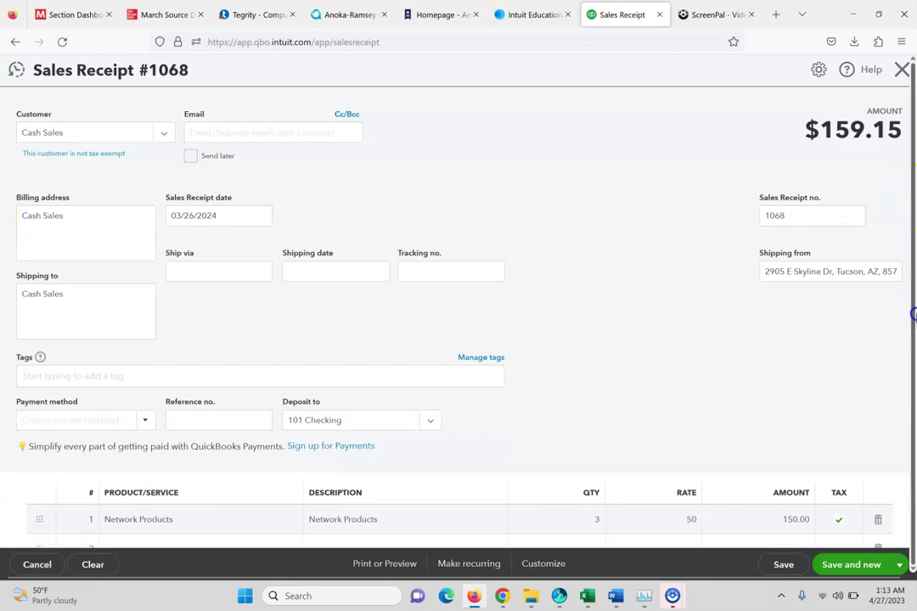
{"action": "left_click", "coordinate": [727, 517]}
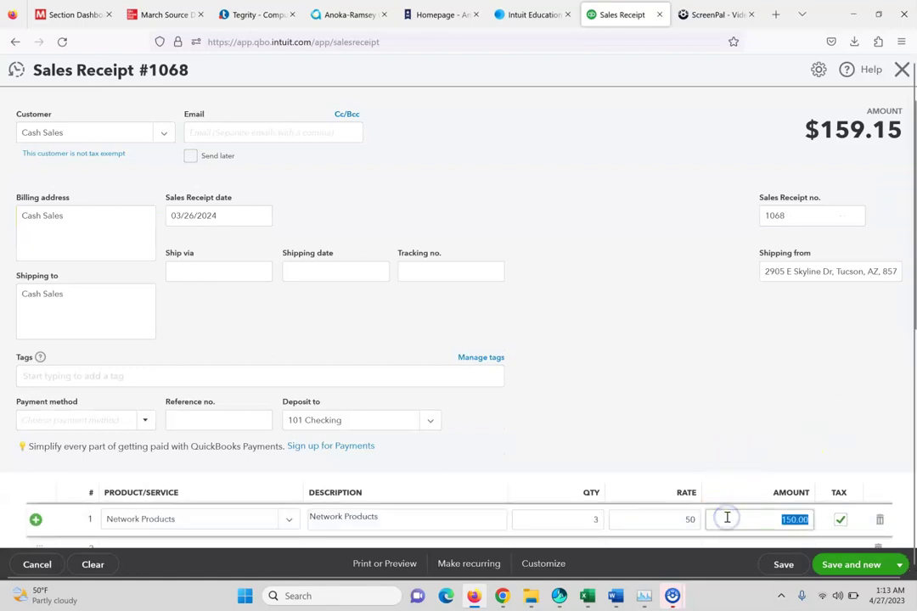
{"action": "key", "text": "Return"}
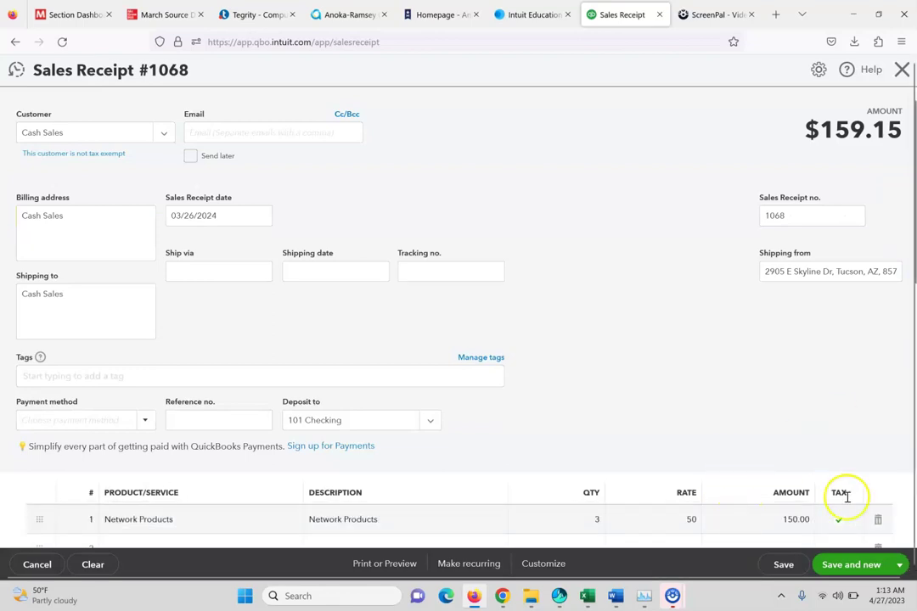
Step: Save the Network Products sales receipt, starting a new one, and consult the next 3/26 source receipt in the textbook
{"action": "left_click", "coordinate": [846, 565]}
{"action": "left_click", "coordinate": [158, 14]}
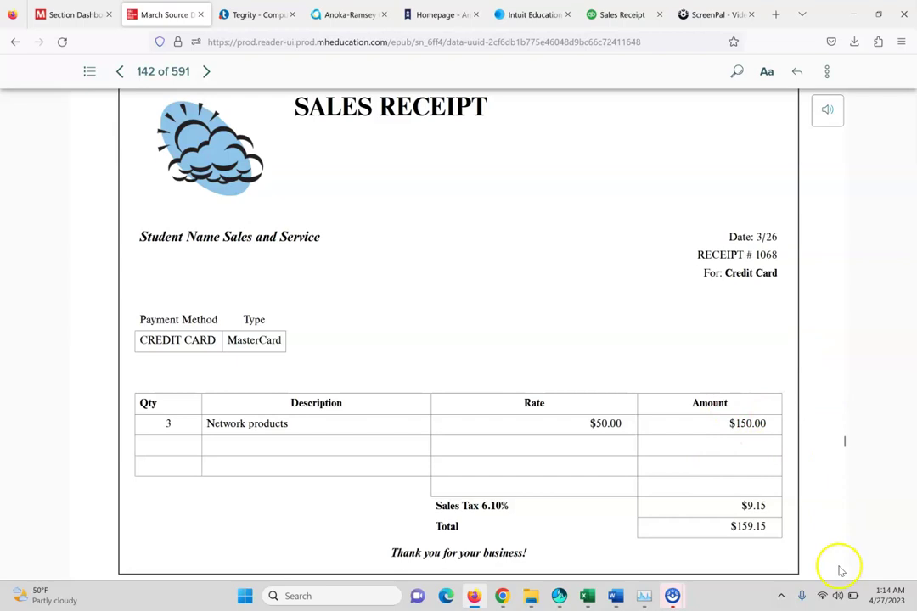
{"action": "scroll", "coordinate": [845, 577], "scroll_direction": "down", "scroll_amount": 6}
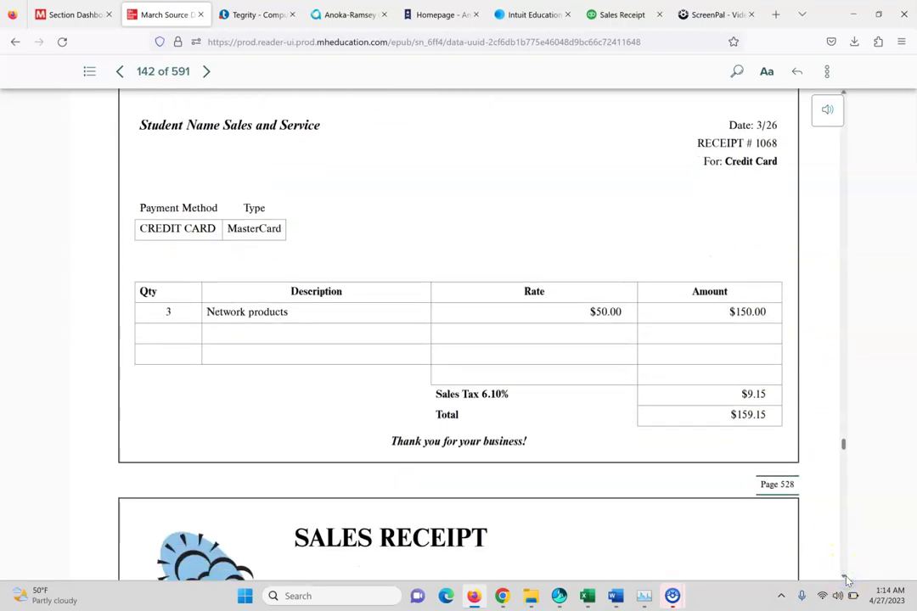
{"action": "scroll", "coordinate": [846, 579], "scroll_direction": "down", "scroll_amount": 6}
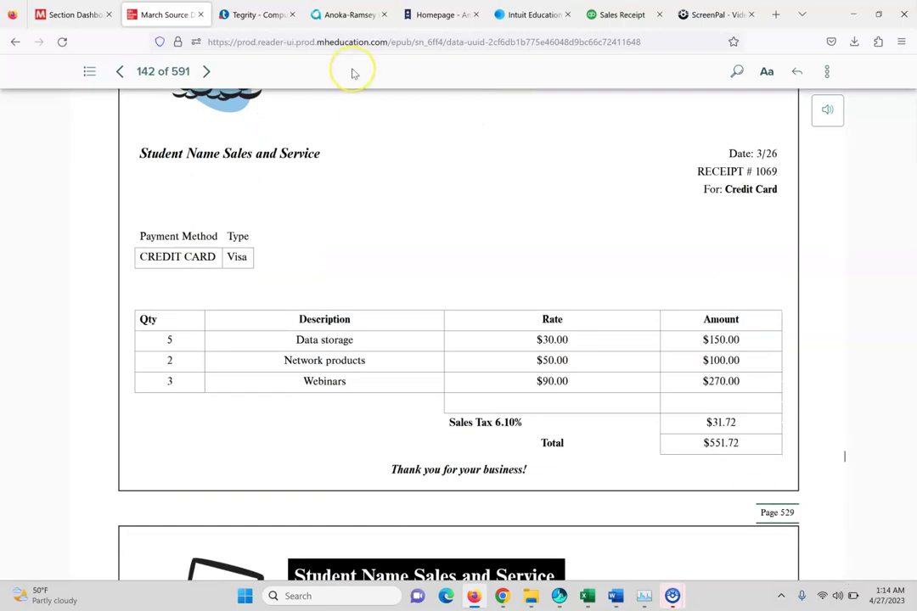
{"action": "left_click", "coordinate": [633, 16]}
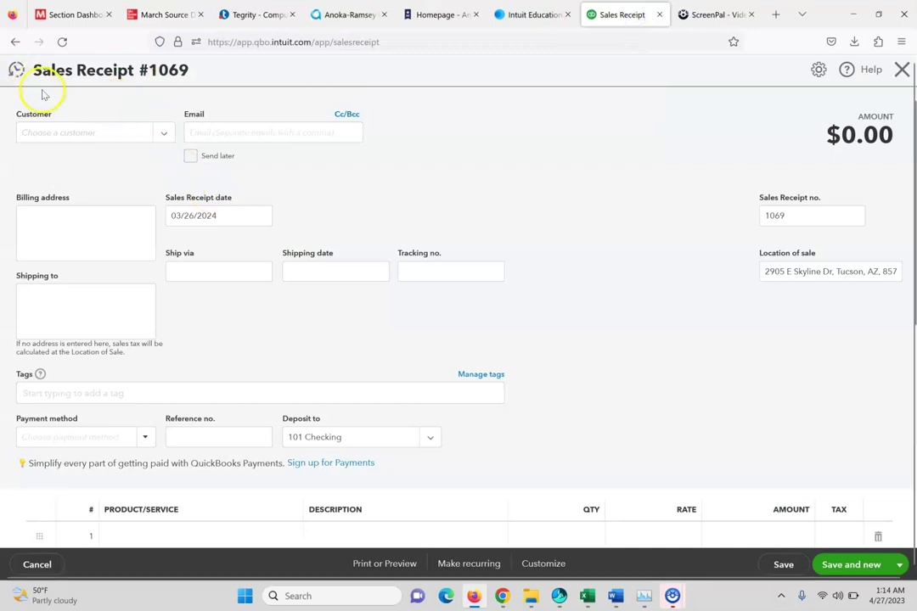
Step: Choose Cash Sales as the customer and add Data Storage with quantity 5 as the first line of the sales receipt
{"action": "left_click", "coordinate": [85, 131]}
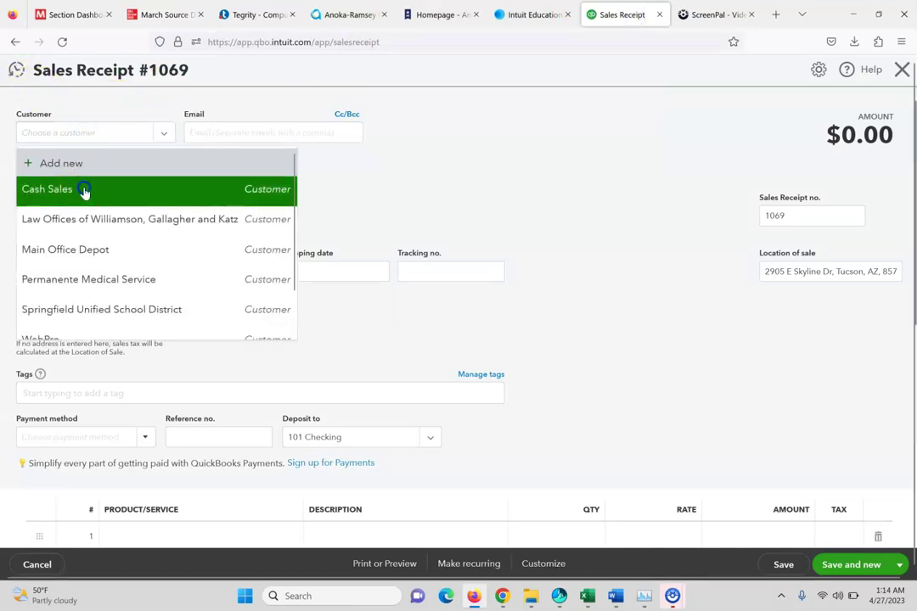
{"action": "left_click", "coordinate": [85, 188]}
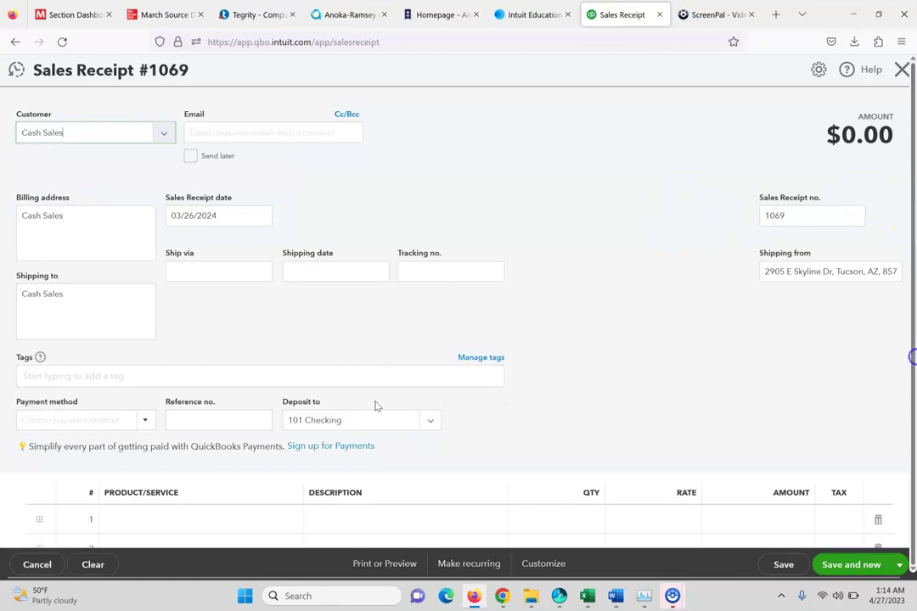
{"action": "left_click", "coordinate": [176, 532]}
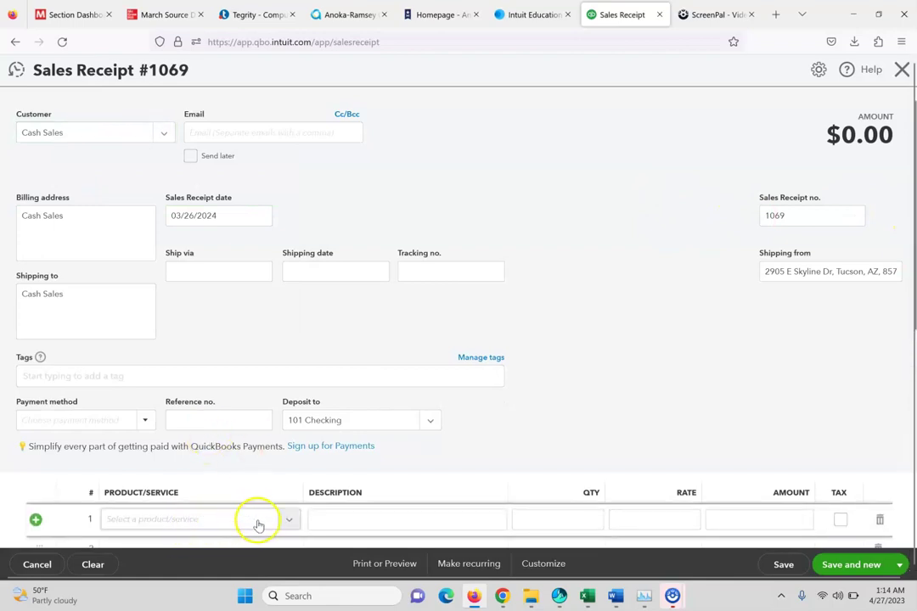
{"action": "left_click", "coordinate": [285, 522]}
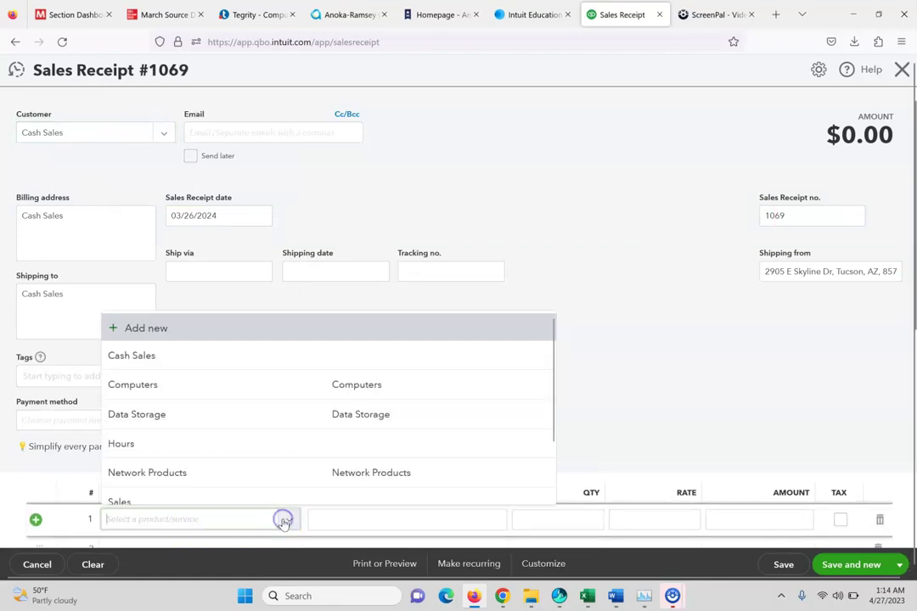
{"action": "left_click", "coordinate": [280, 417]}
{"action": "left_click", "coordinate": [581, 521]}
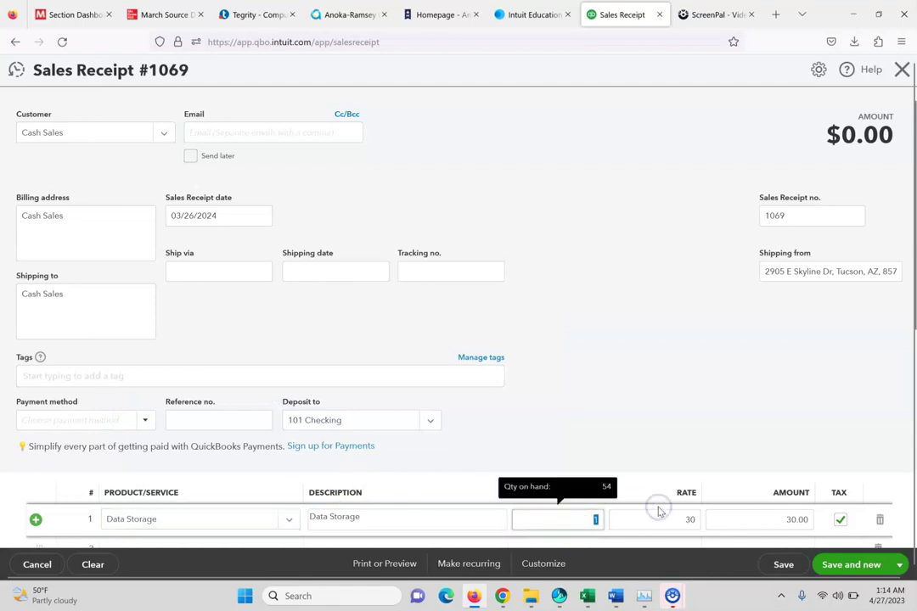
{"action": "type", "text": "5"}
{"action": "key", "text": "Return"}
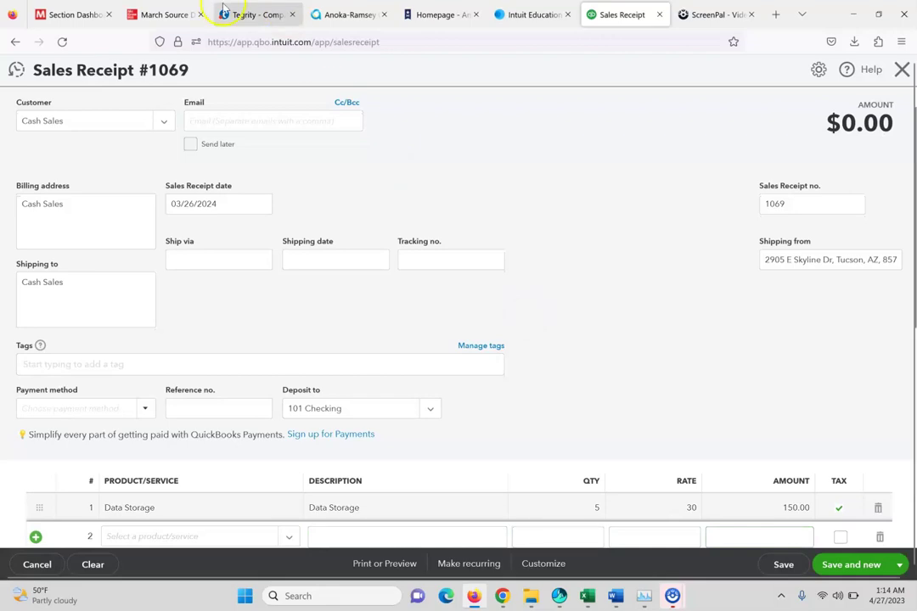
Step: Recheck the source receipt and add Network Products with quantity 2 as the second line
{"action": "left_click", "coordinate": [178, 8]}
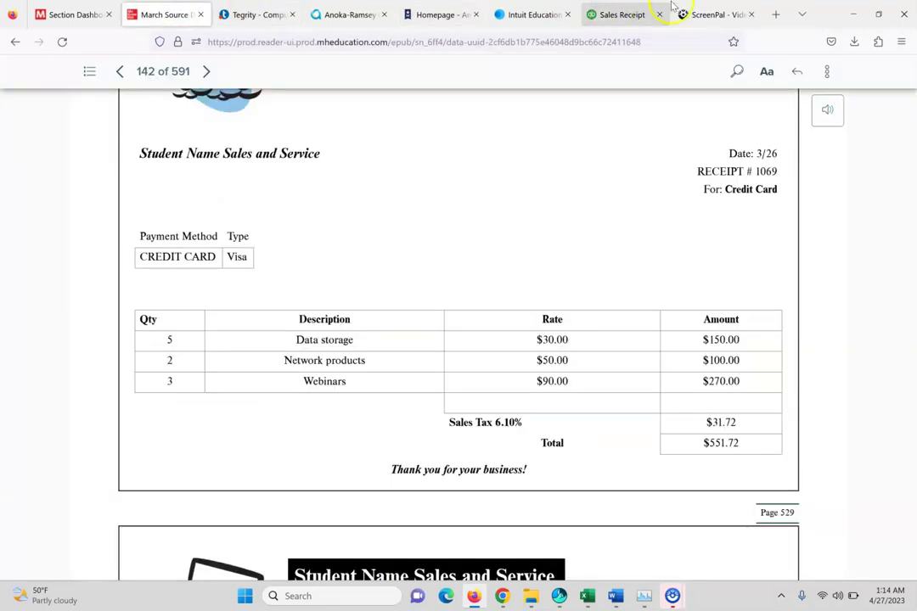
{"action": "left_click", "coordinate": [622, 14]}
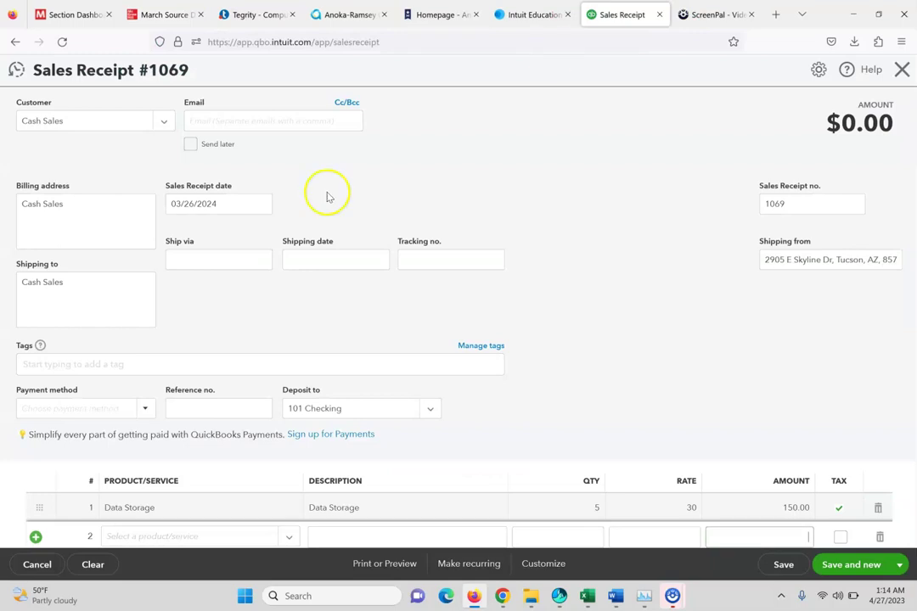
{"action": "left_click", "coordinate": [136, 535]}
{"action": "left_click", "coordinate": [153, 490]}
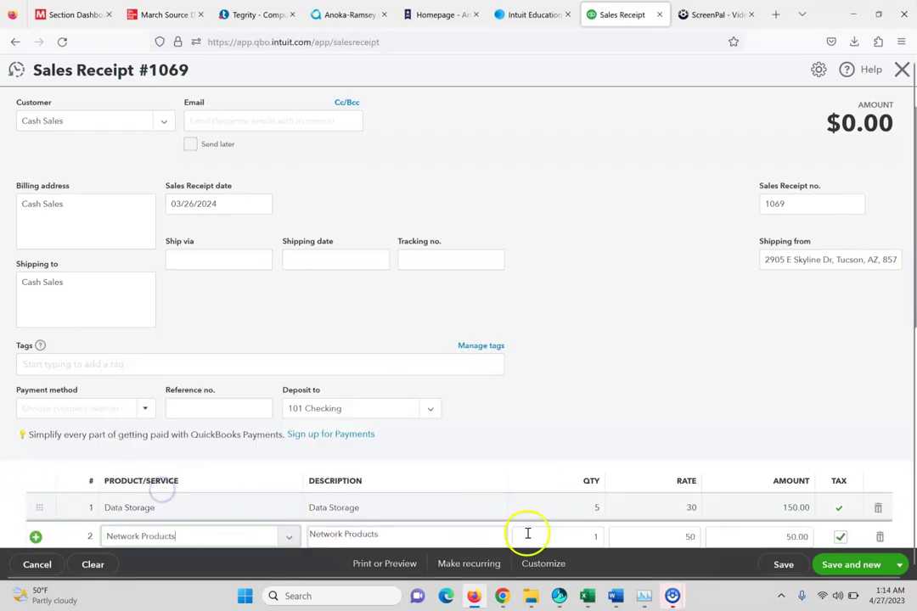
{"action": "left_click", "coordinate": [597, 536]}
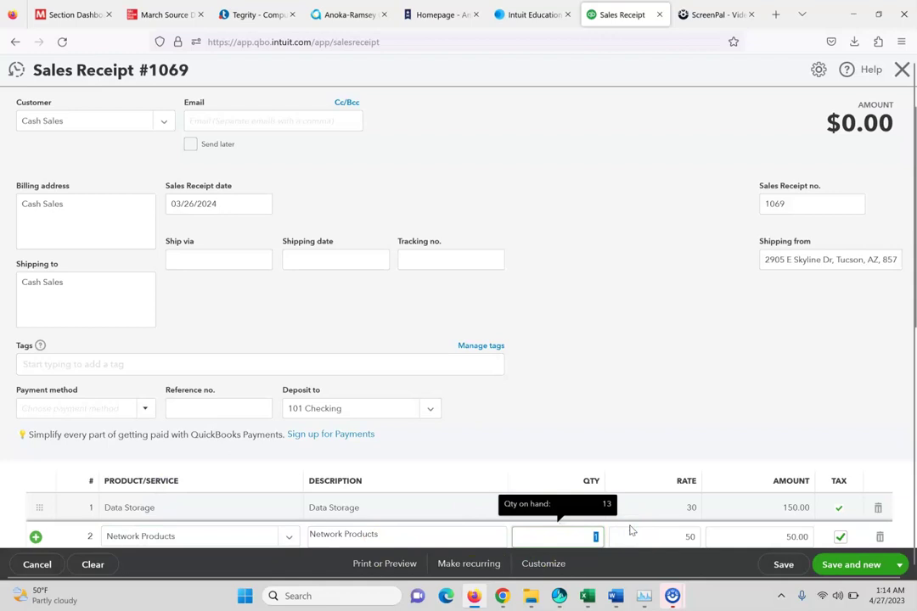
{"action": "key", "text": "Return"}
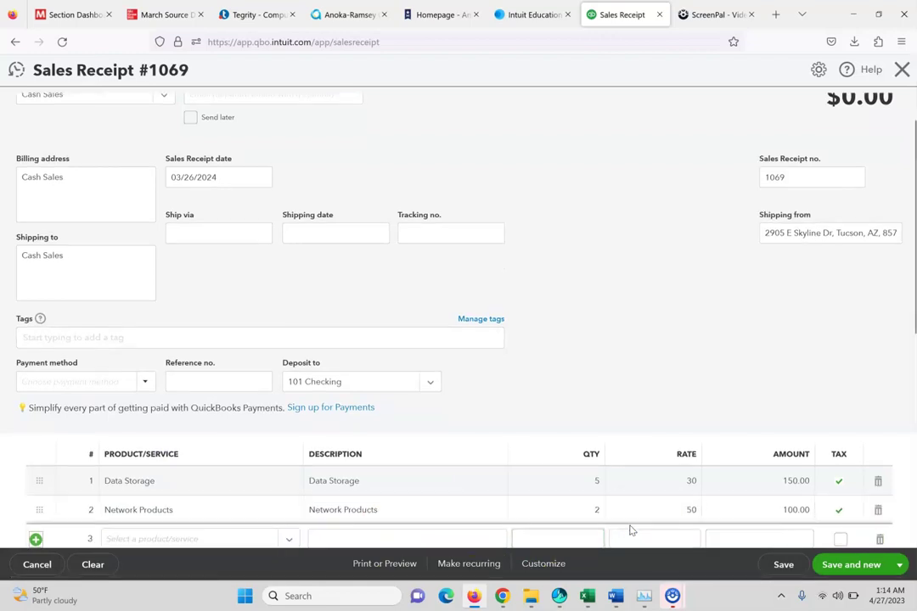
Step: Add Webinars with quantity 3 as the third line of the 3/26 sales receipt and update its amount
{"action": "left_click", "coordinate": [290, 538]}
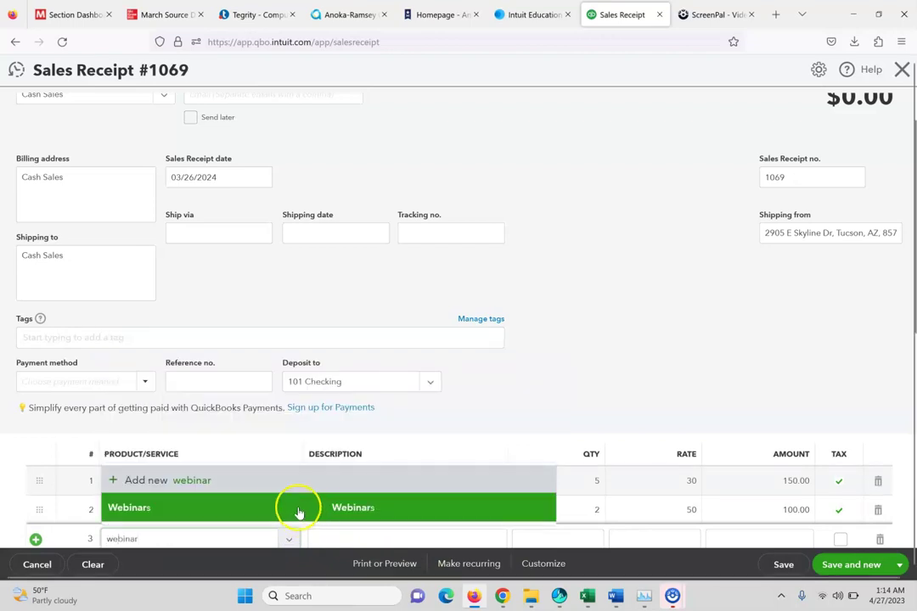
{"action": "left_click", "coordinate": [302, 514]}
{"action": "left_click", "coordinate": [579, 538]}
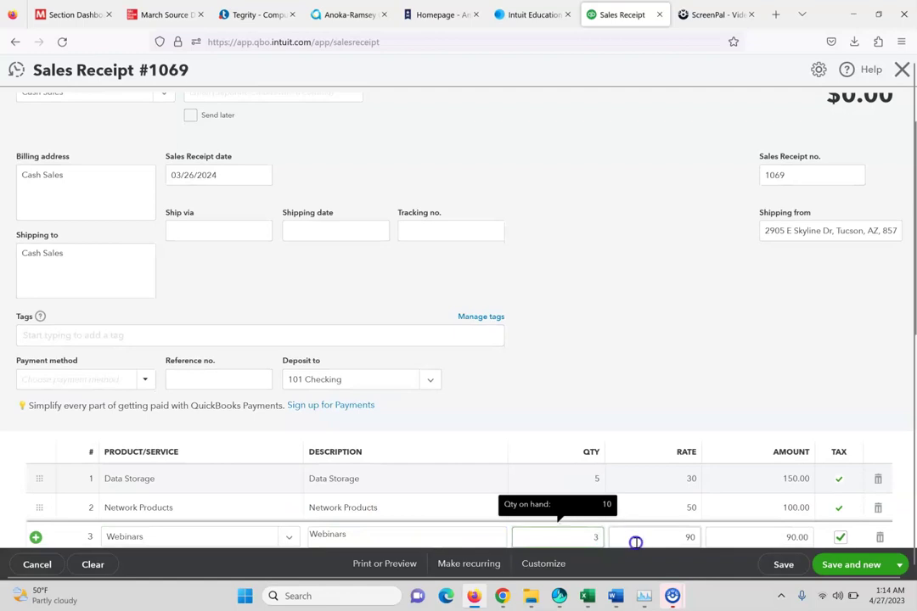
{"action": "left_click", "coordinate": [635, 542]}
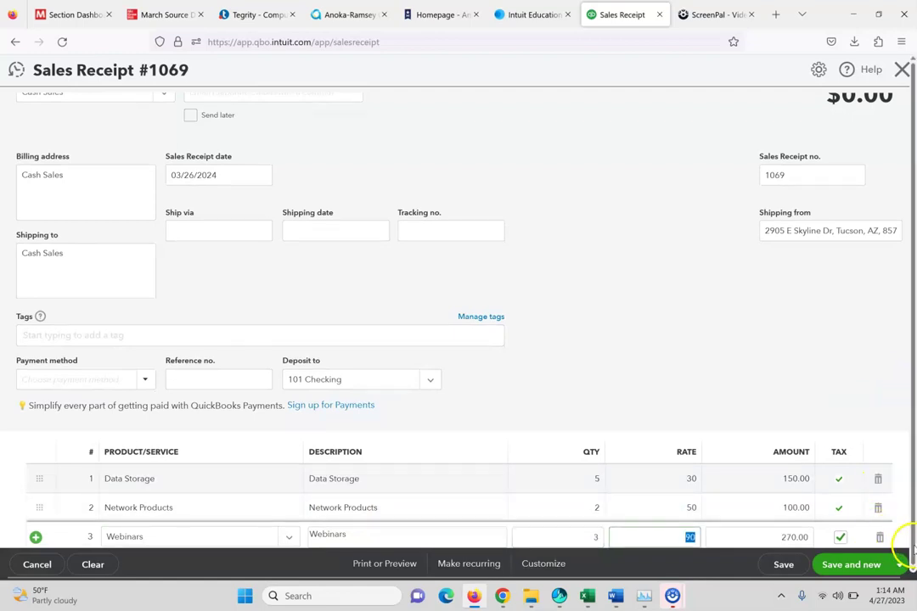
Step: Compare the 3/26 sales receipt's amounts and sales tax with the textbook source receipt, and save and close the sales receipt
{"action": "left_click", "coordinate": [760, 472]}
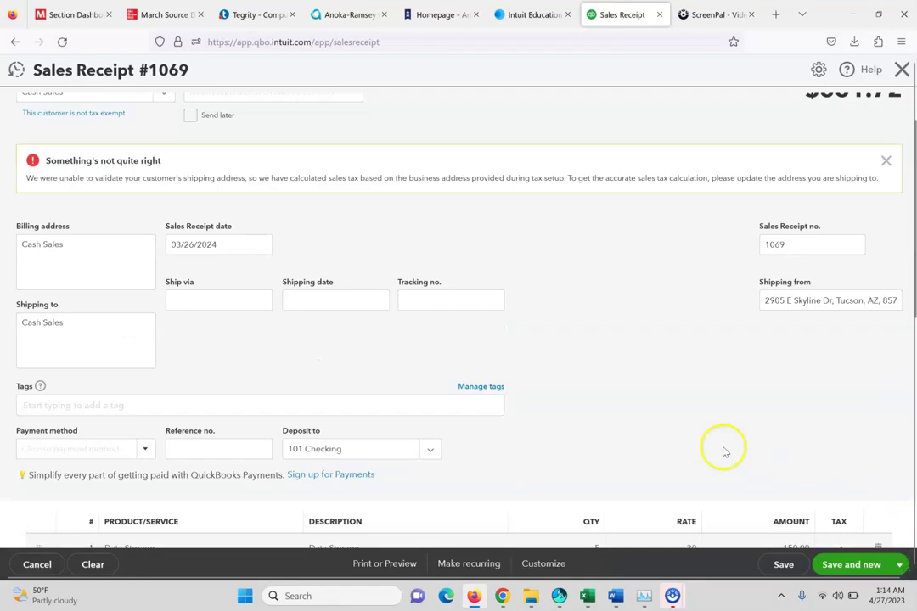
{"action": "scroll", "coordinate": [693, 431], "scroll_direction": "down", "scroll_amount": 5}
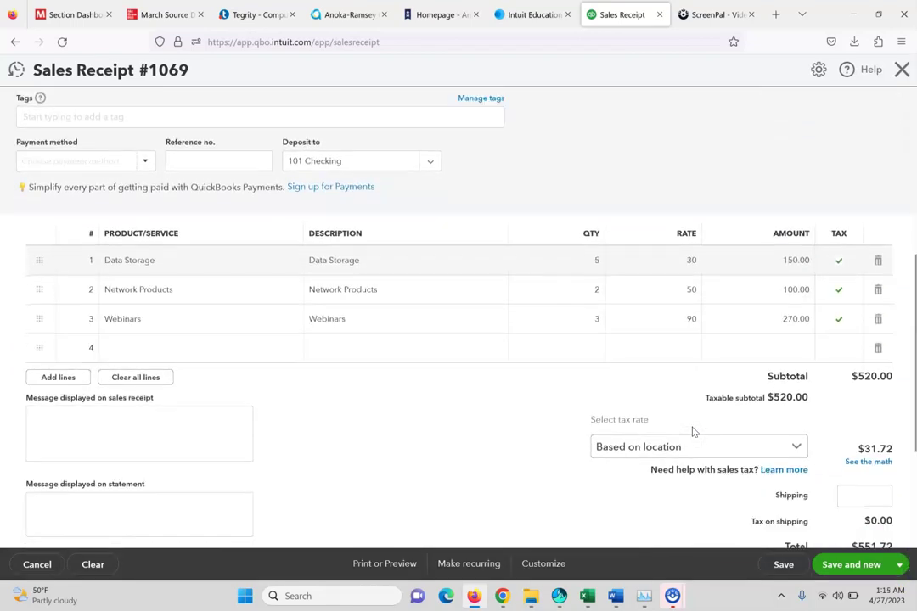
{"action": "left_click", "coordinate": [168, 10]}
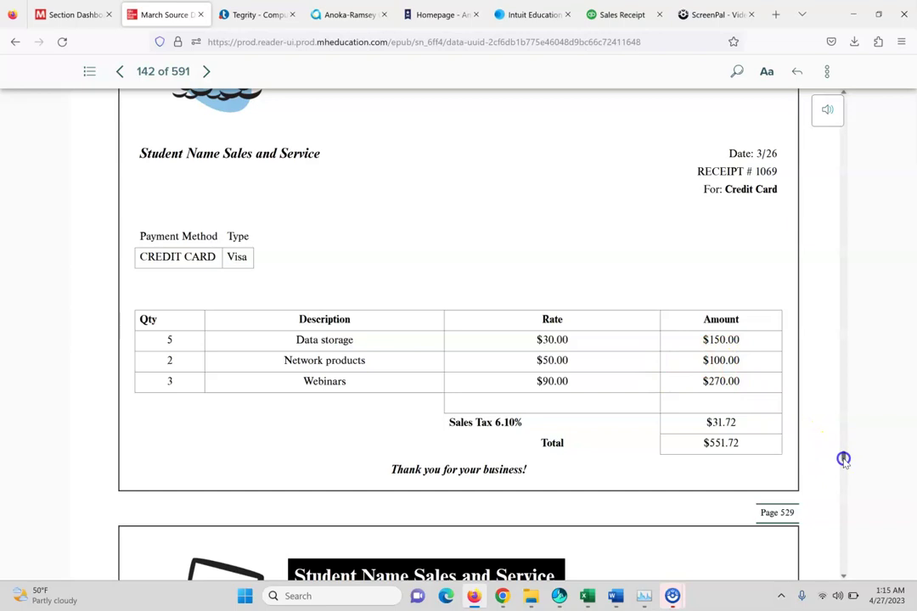
{"action": "scroll", "coordinate": [843, 459], "scroll_direction": "down", "scroll_amount": 5}
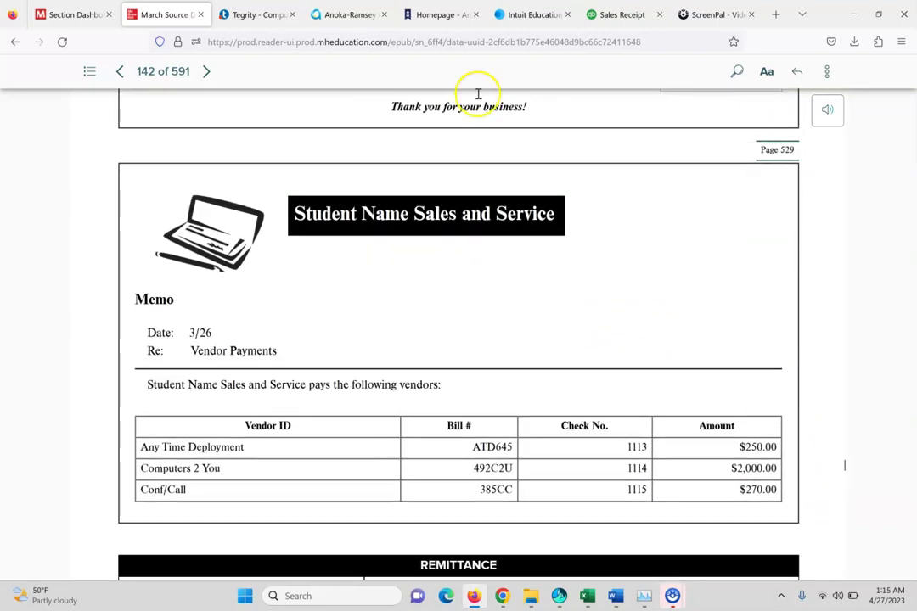
{"action": "left_click", "coordinate": [609, 16]}
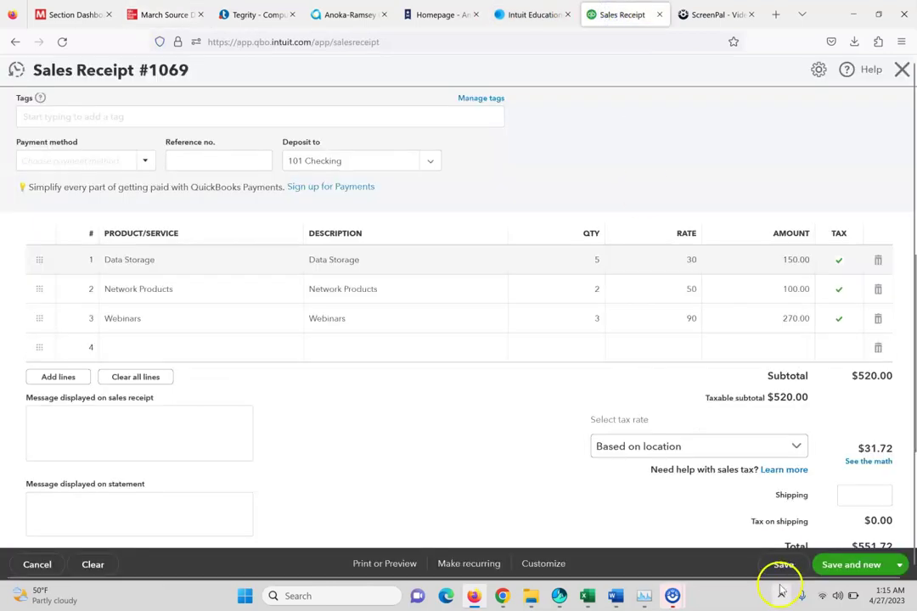
{"action": "left_click", "coordinate": [898, 565]}
{"action": "left_click", "coordinate": [852, 548]}
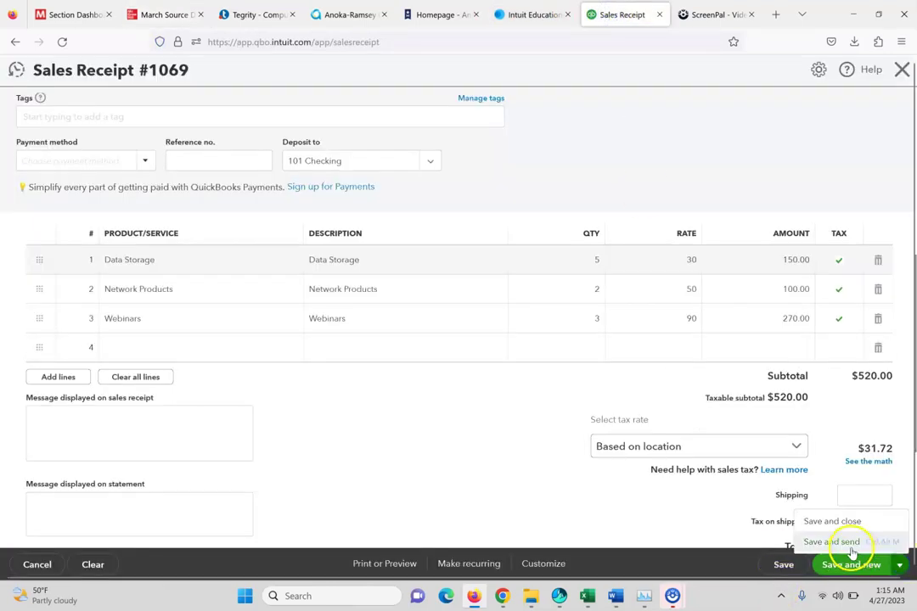
{"action": "left_click", "coordinate": [832, 521]}
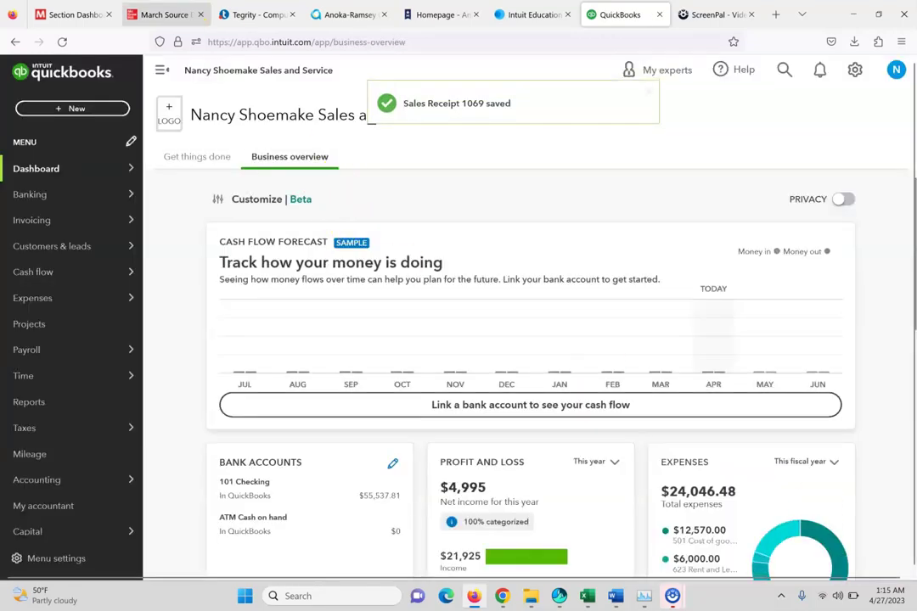
Step: Consult the 3/26 vendor payments memo and create a check with Any Time Deployment as the payee
{"action": "left_click", "coordinate": [151, 9]}
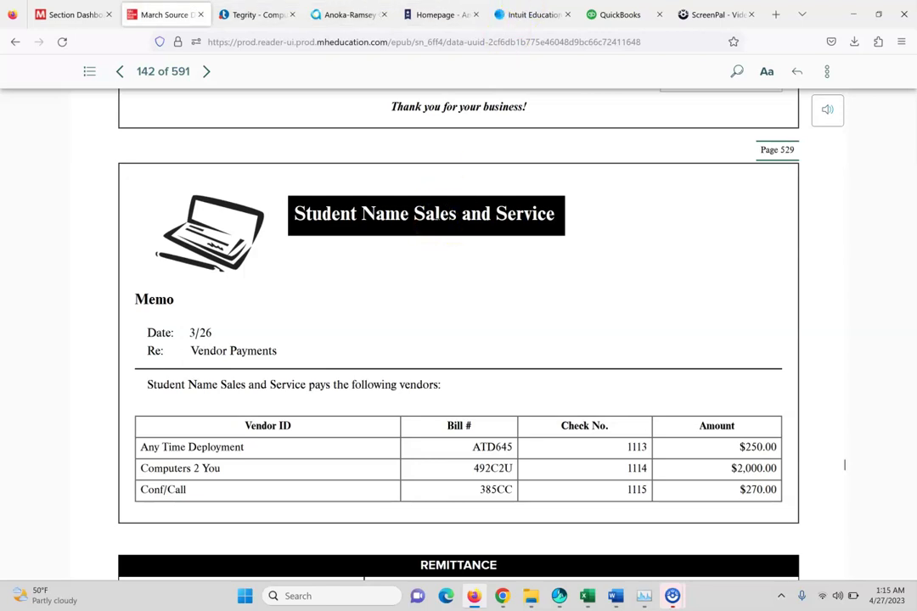
{"action": "left_click", "coordinate": [612, 10]}
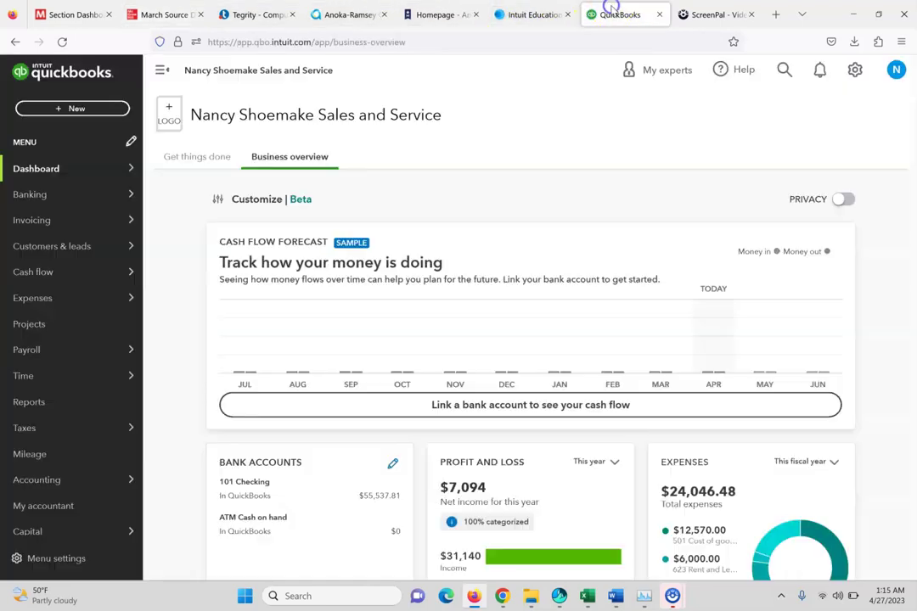
{"action": "left_click", "coordinate": [77, 108]}
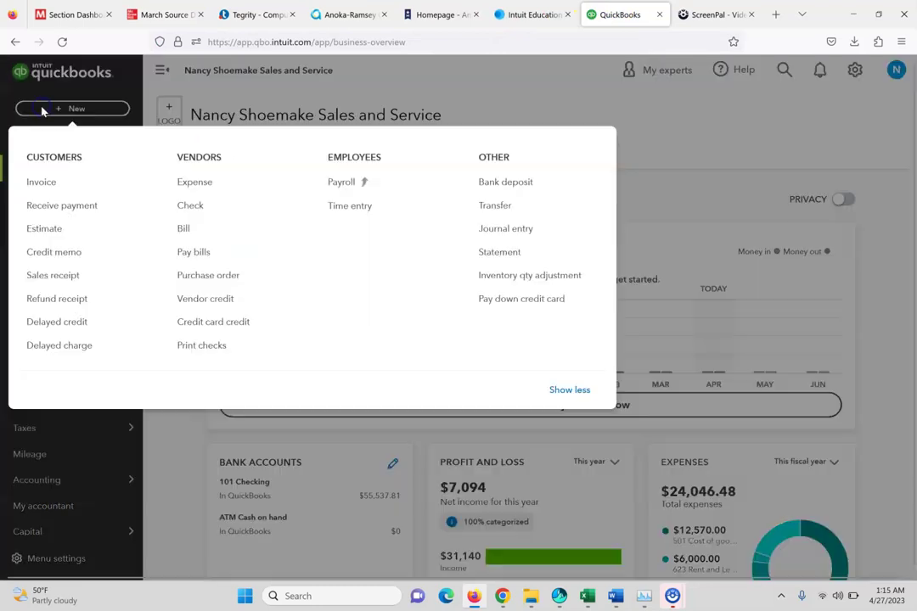
{"action": "left_click", "coordinate": [194, 212]}
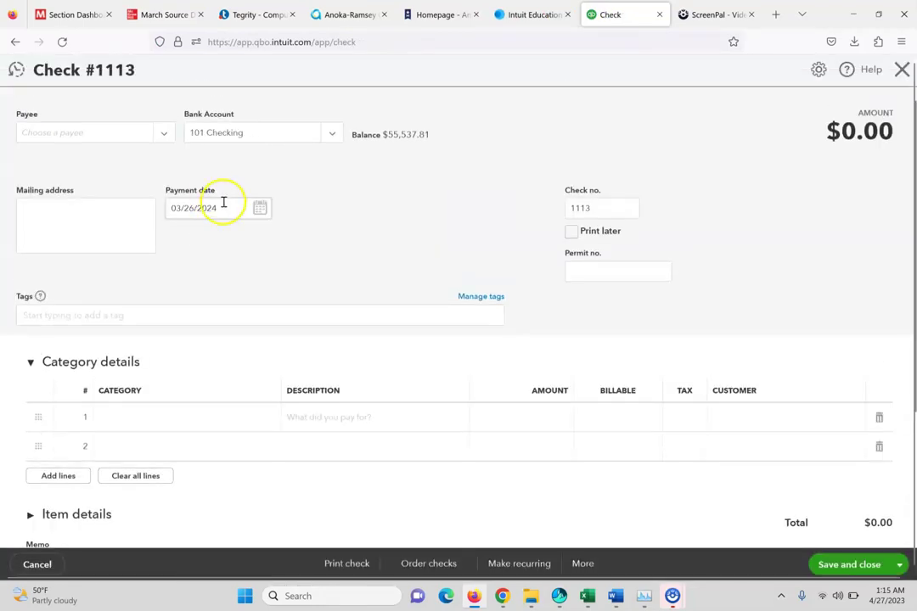
{"action": "left_click", "coordinate": [168, 133]}
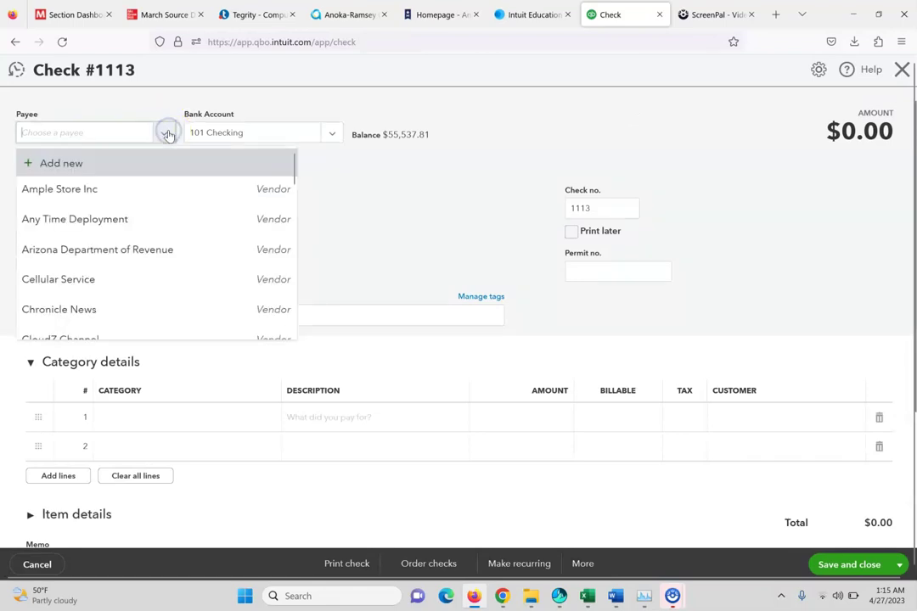
{"action": "left_click", "coordinate": [119, 216]}
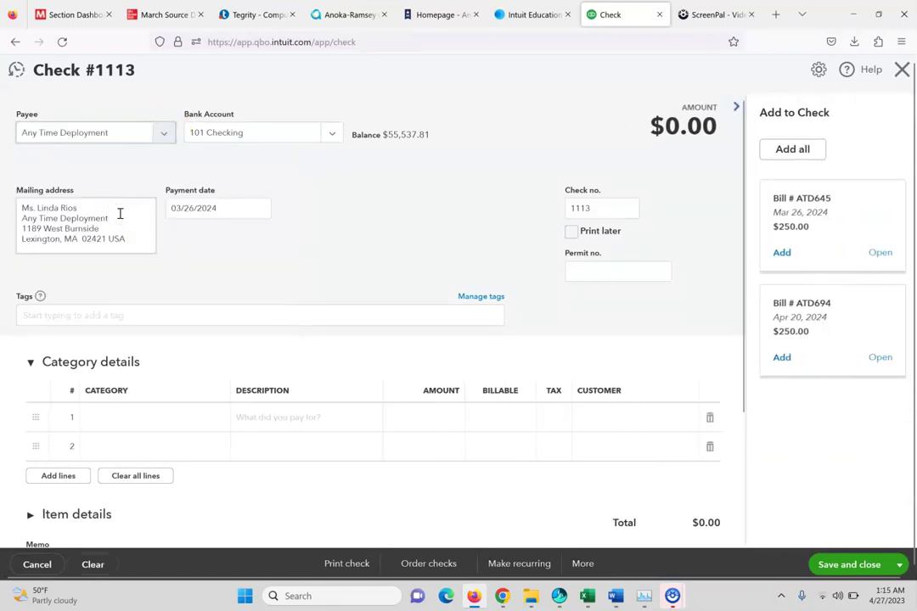
Step: Add bill ATD645 to the Any Time Deployment check and save the payment, starting a new one
{"action": "left_click", "coordinate": [782, 253]}
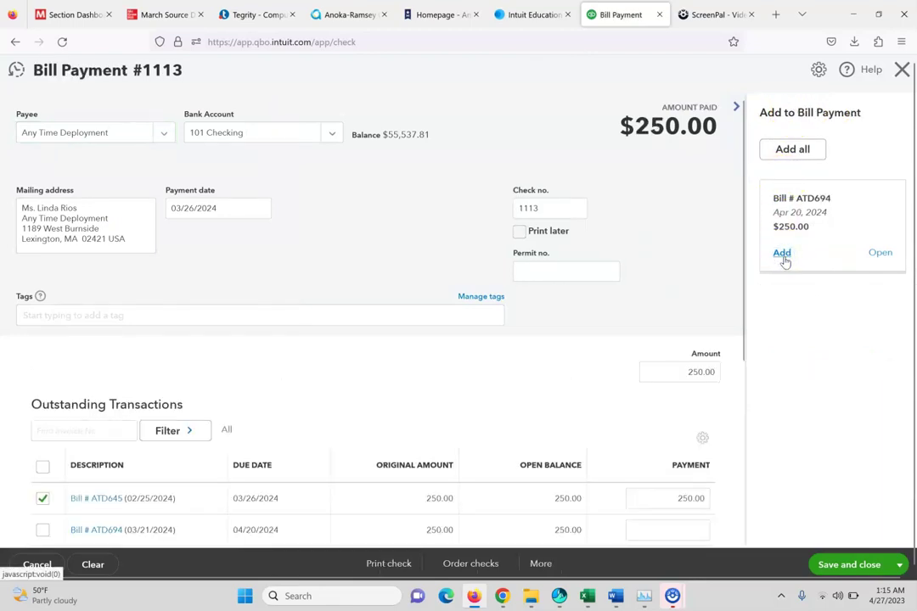
{"action": "left_click", "coordinate": [900, 564]}
{"action": "left_click", "coordinate": [828, 522]}
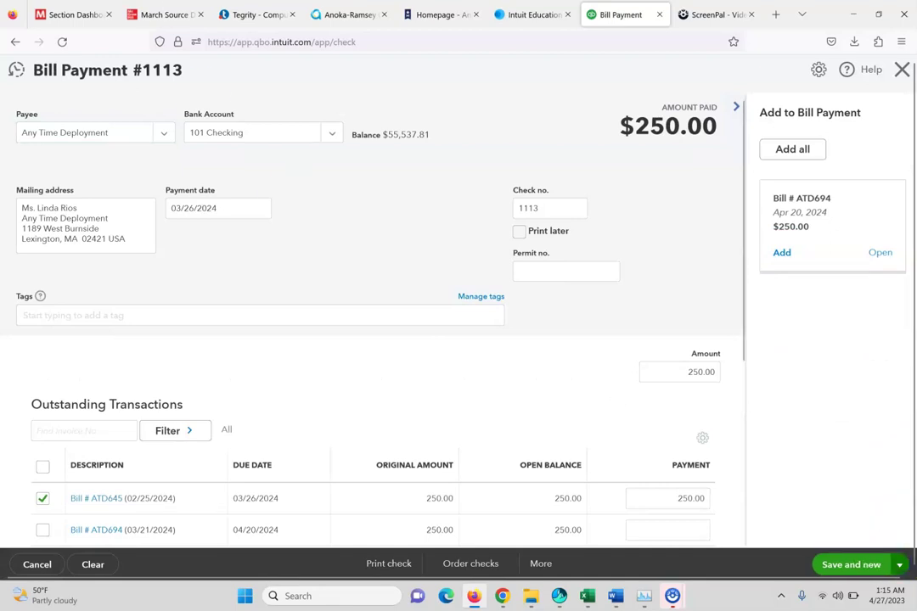
Step: Recheck the vendor payments memo and choose Computers 2 You as the payee of the new check
{"action": "left_click", "coordinate": [166, 14]}
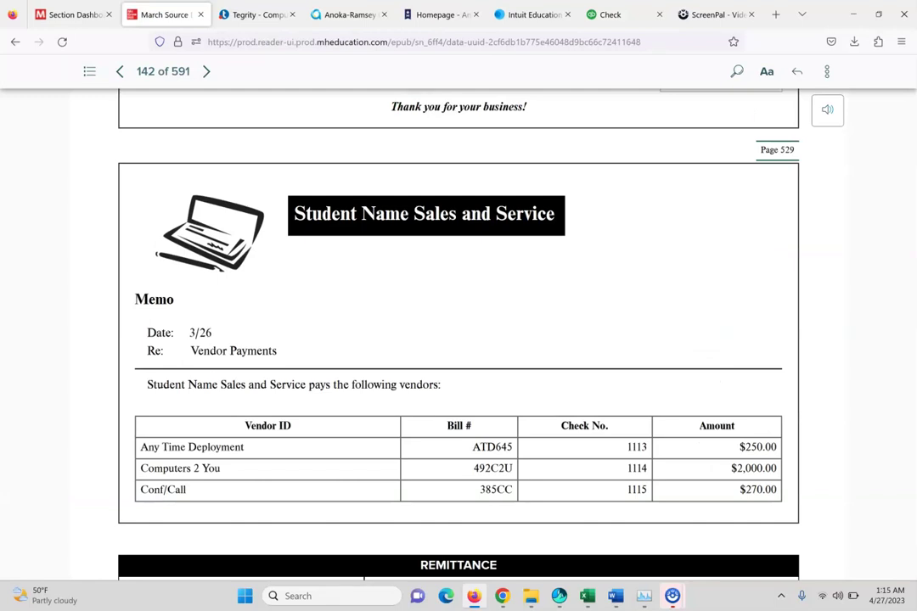
{"action": "left_click", "coordinate": [622, 13]}
{"action": "left_click", "coordinate": [148, 132]}
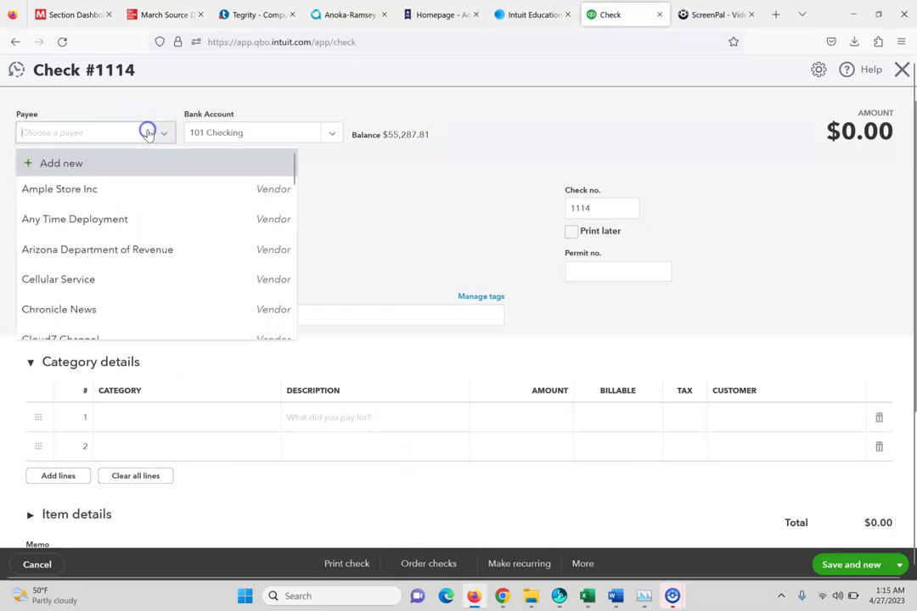
{"action": "key", "text": "Down"}
{"action": "key", "text": "Down"}
{"action": "key", "text": "Down"}
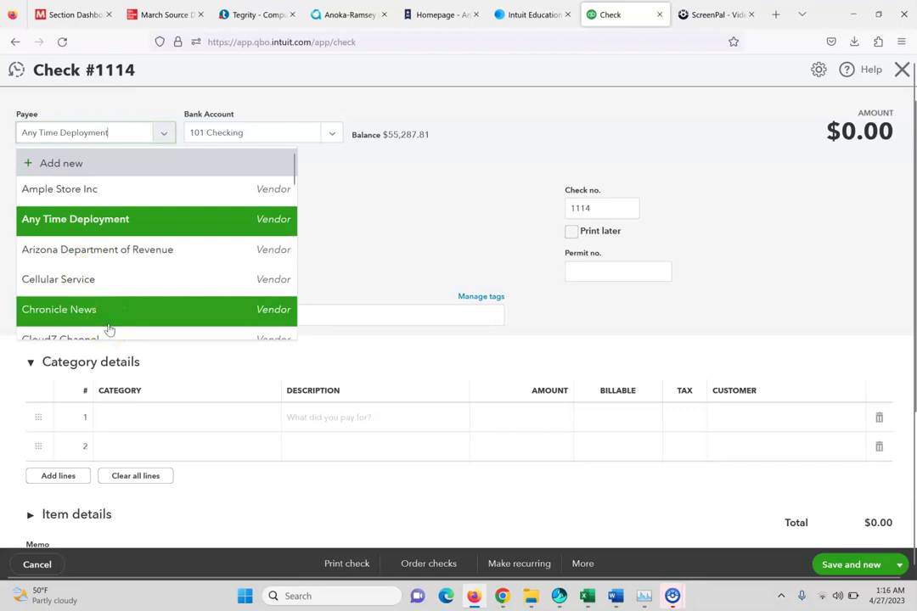
{"action": "key", "text": "Down"}
{"action": "key", "text": "Down"}
{"action": "key", "text": "Down"}
{"action": "key", "text": "Down"}
{"action": "key", "text": "Down"}
{"action": "key", "text": "Return"}
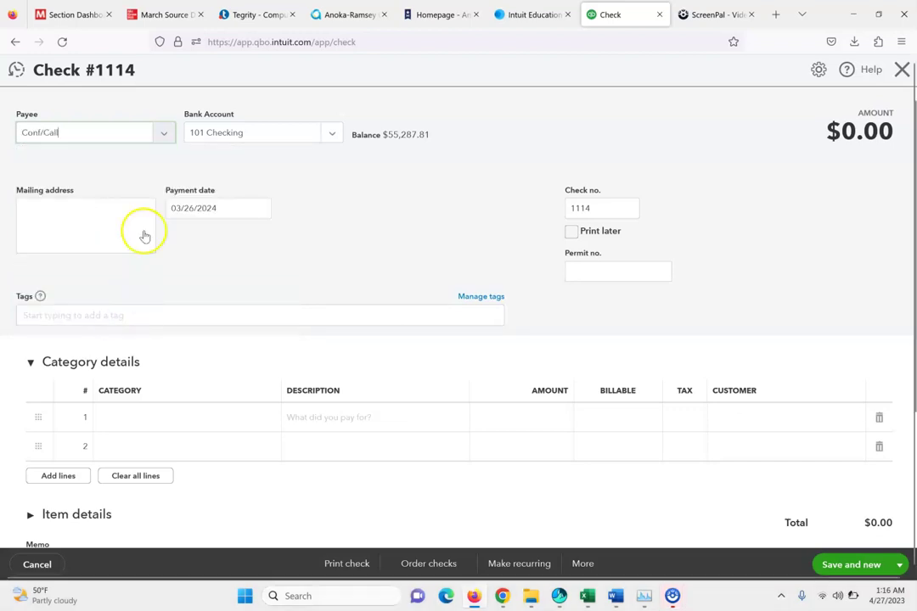
{"action": "left_click", "coordinate": [153, 136]}
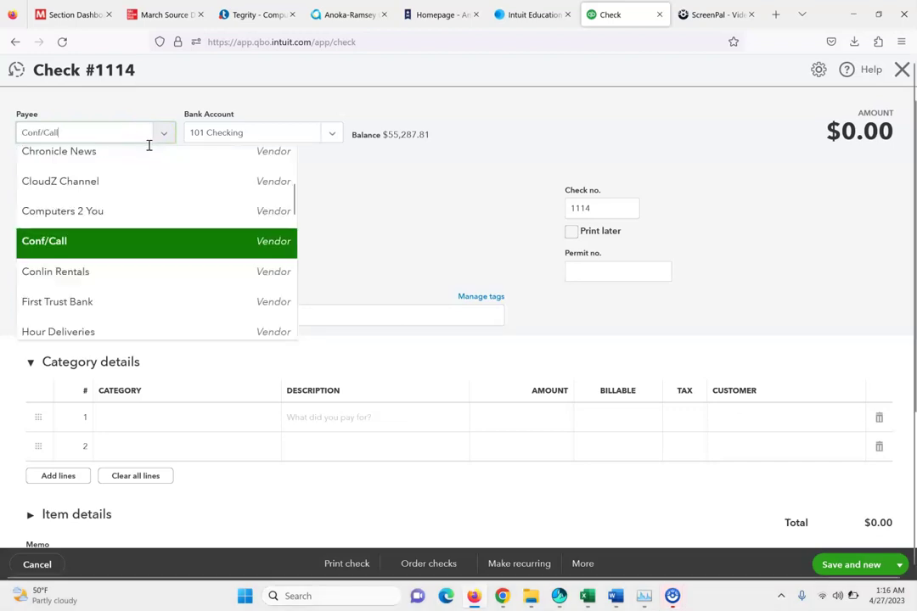
{"action": "left_click", "coordinate": [132, 215]}
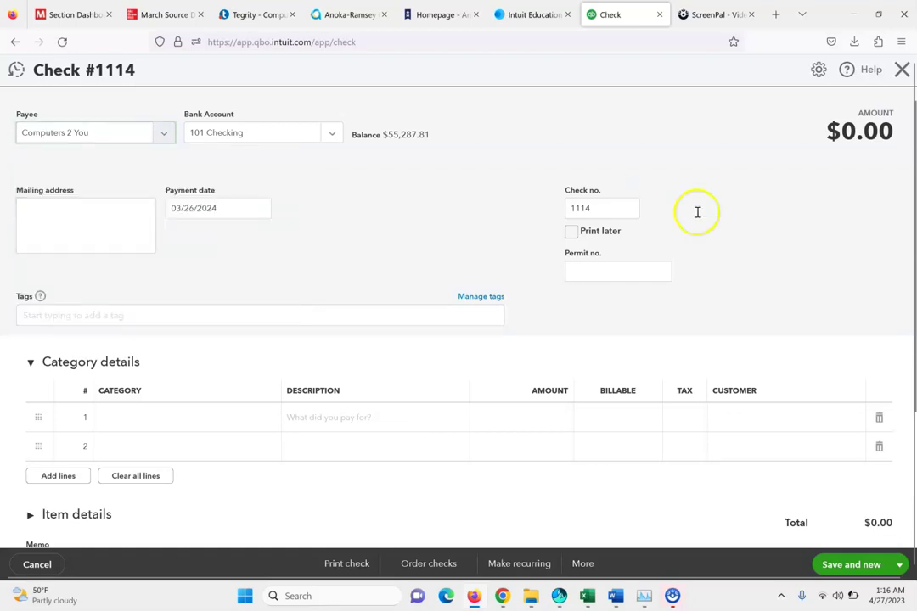
{"action": "left_click", "coordinate": [615, 237]}
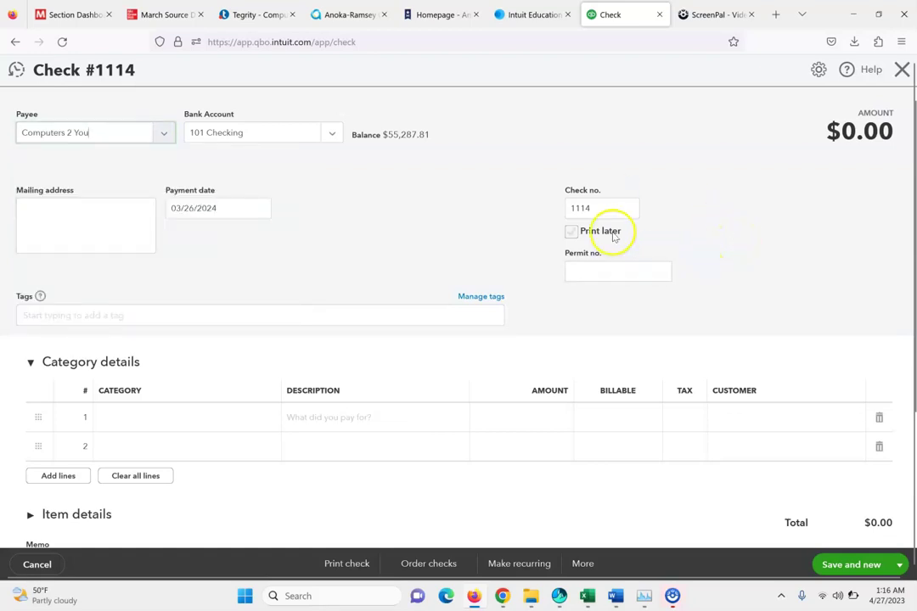
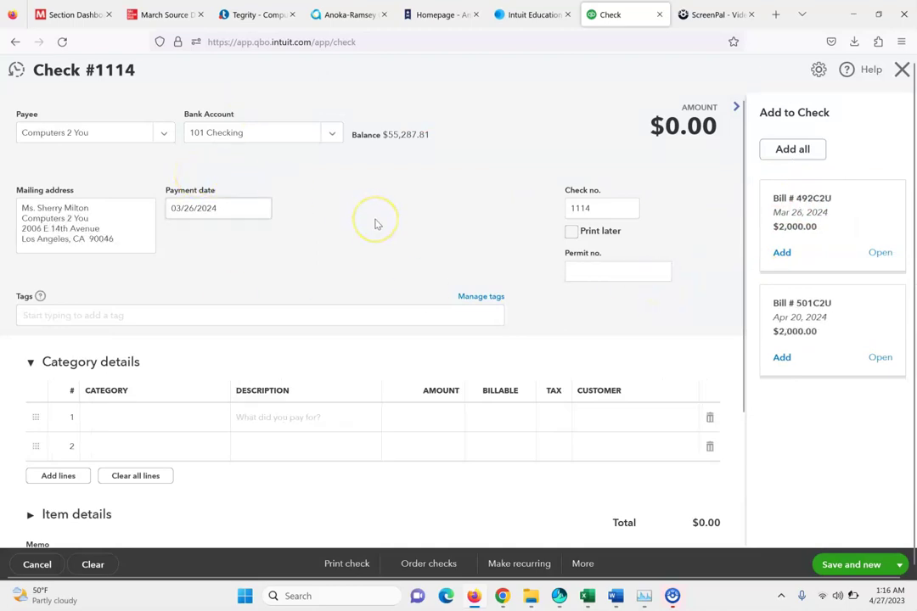
Step: Add bill 492C2U and save the payment, starting a new check, and recheck the vendor payments memo
{"action": "left_click", "coordinate": [782, 252]}
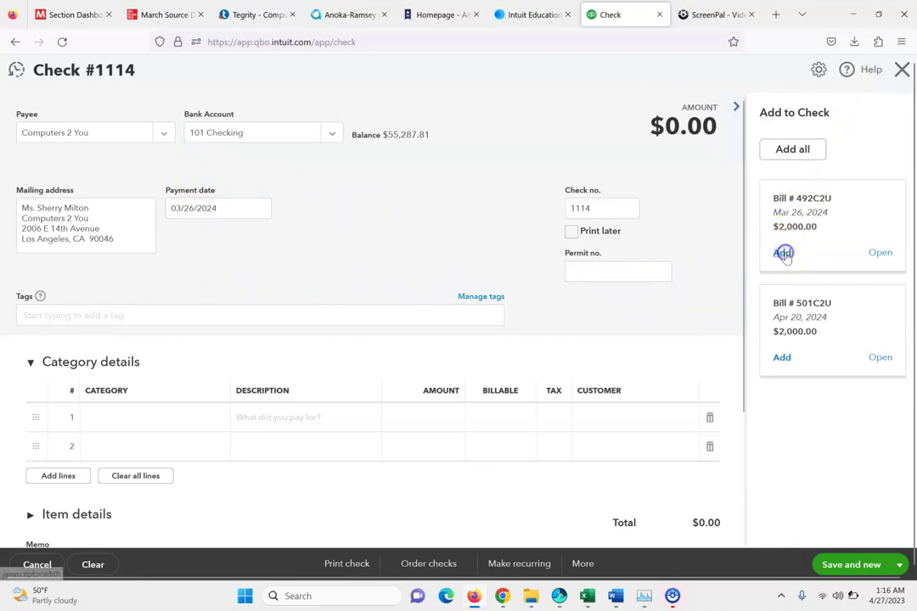
{"action": "left_click", "coordinate": [840, 566]}
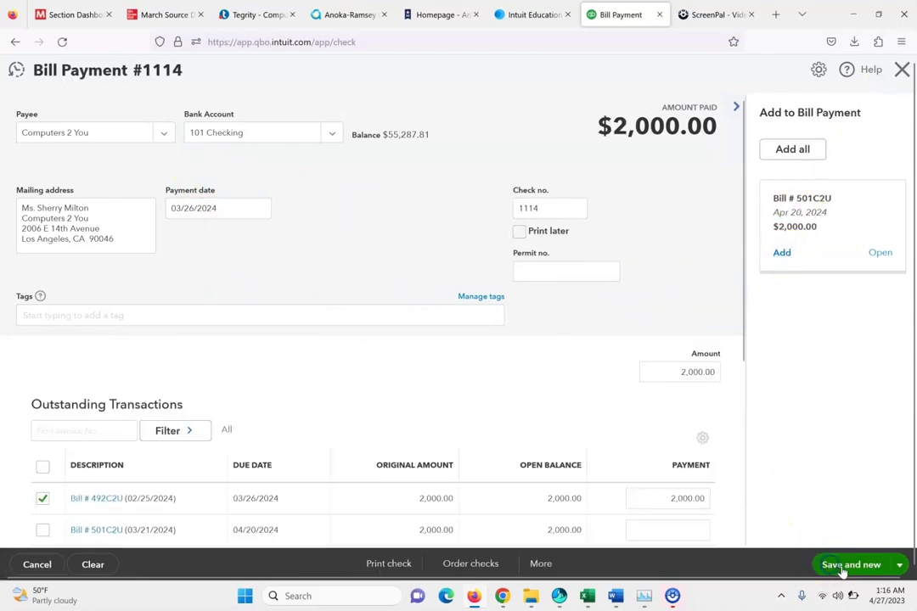
{"action": "left_click", "coordinate": [161, 12]}
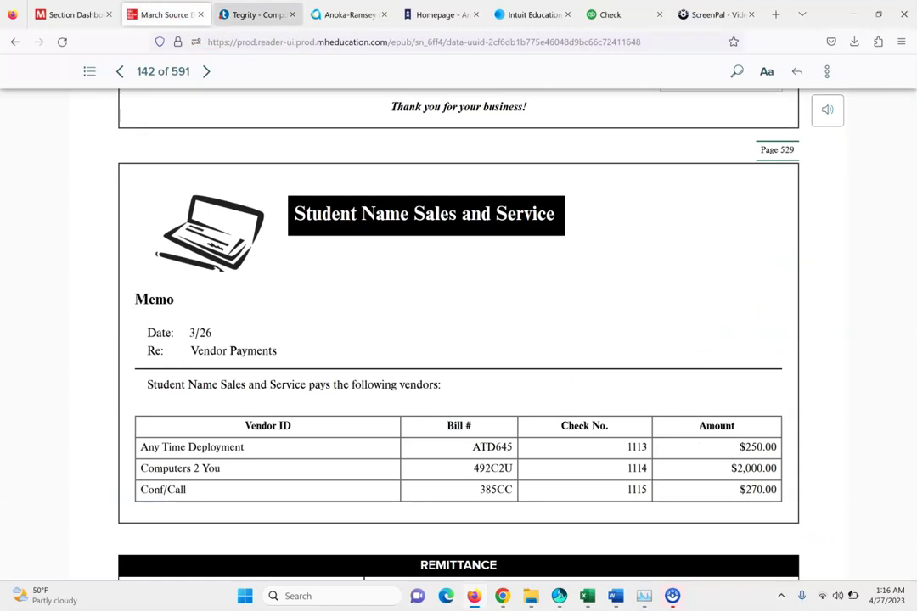
{"action": "left_click", "coordinate": [648, 15]}
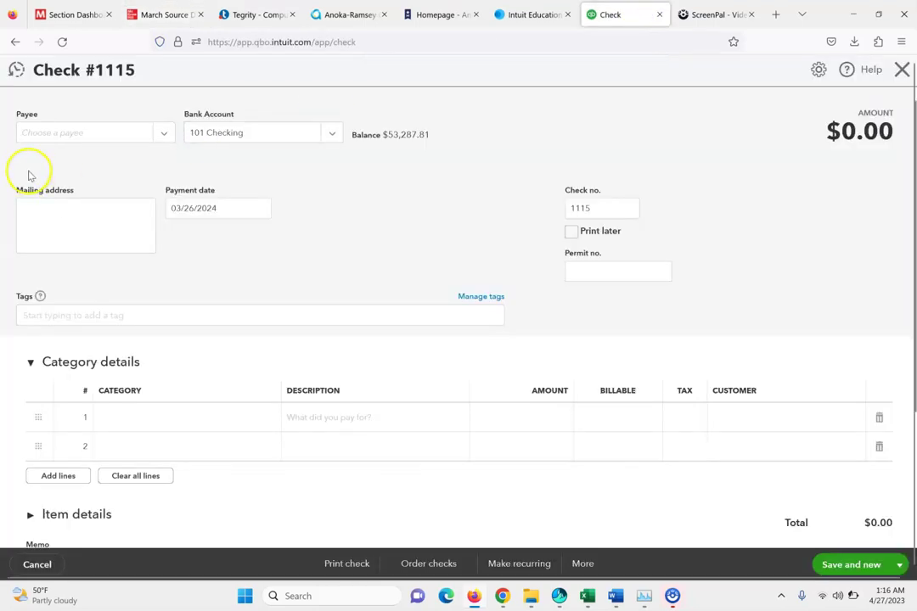
{"action": "left_click", "coordinate": [92, 129]}
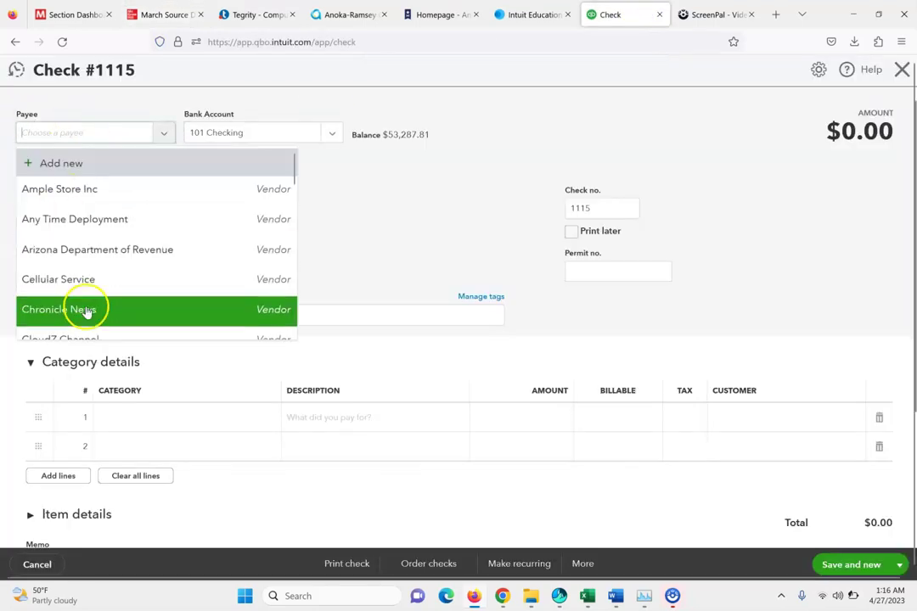
{"action": "key", "text": "Down"}
{"action": "key", "text": "Down"}
{"action": "key", "text": "Down"}
{"action": "key", "text": "Down"}
{"action": "key", "text": "Down"}
{"action": "key", "text": "Up"}
{"action": "key", "text": "Up"}
{"action": "key", "text": "Up"}
{"action": "key", "text": "Up"}
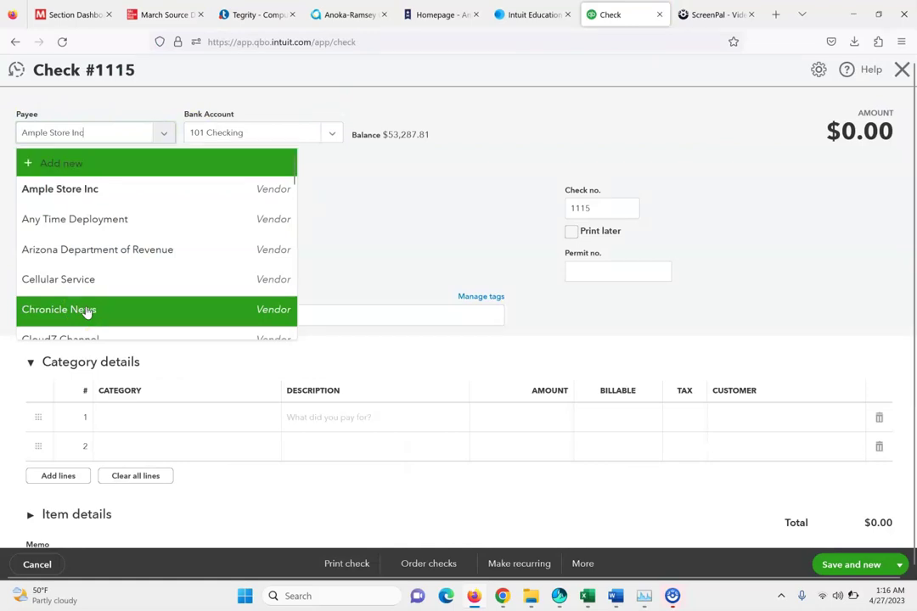
{"action": "key", "text": "Down"}
{"action": "key", "text": "Down"}
{"action": "key", "text": "Down"}
{"action": "key", "text": "Down"}
{"action": "key", "text": "Up"}
{"action": "key", "text": "Up"}
{"action": "key", "text": "Up"}
{"action": "key", "text": "Up"}
{"action": "key", "text": "Up"}
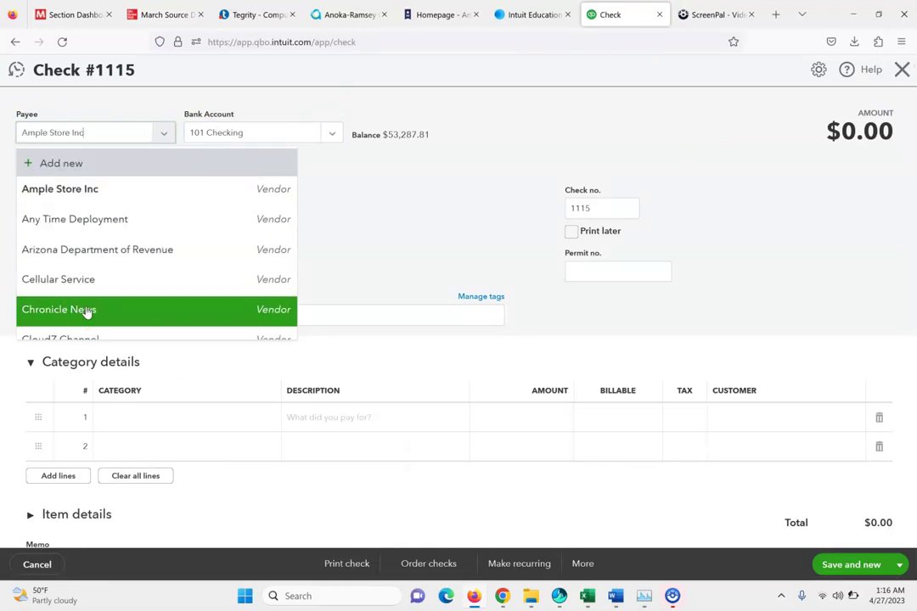
{"action": "left_click", "coordinate": [86, 311]}
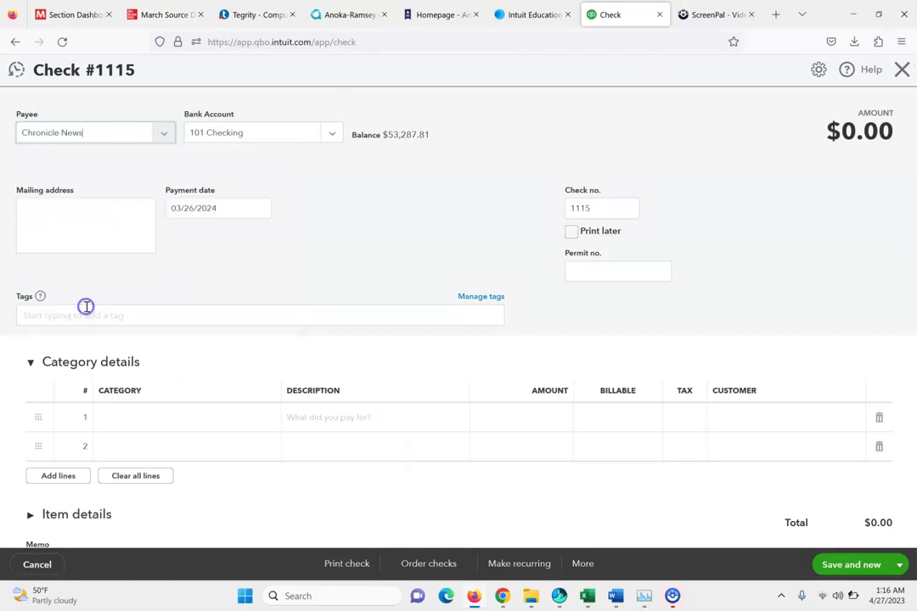
Step: Change the check's payee from Chronicle News to Conf/Call and add bill 385cc to the payment
{"action": "left_click", "coordinate": [136, 134]}
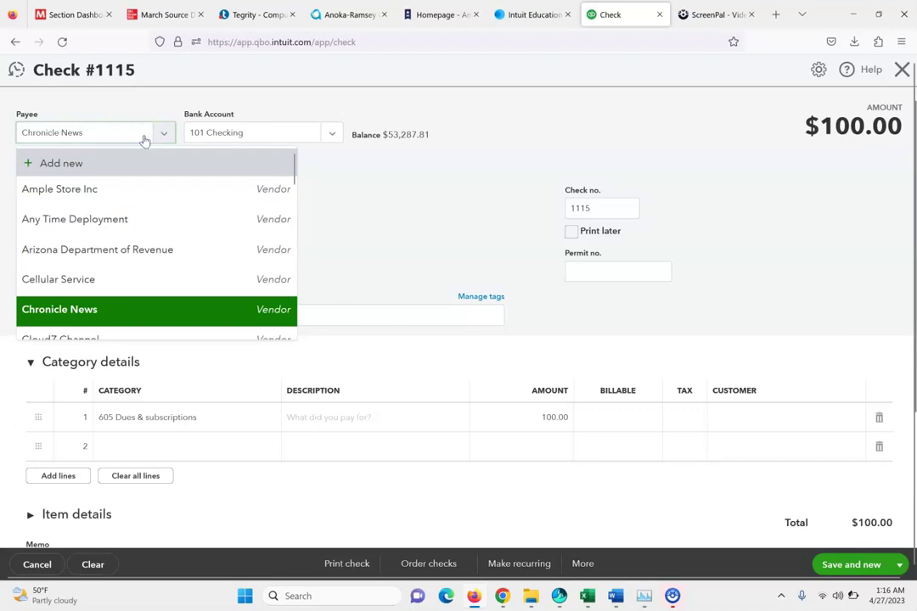
{"action": "type", "text": "confer"}
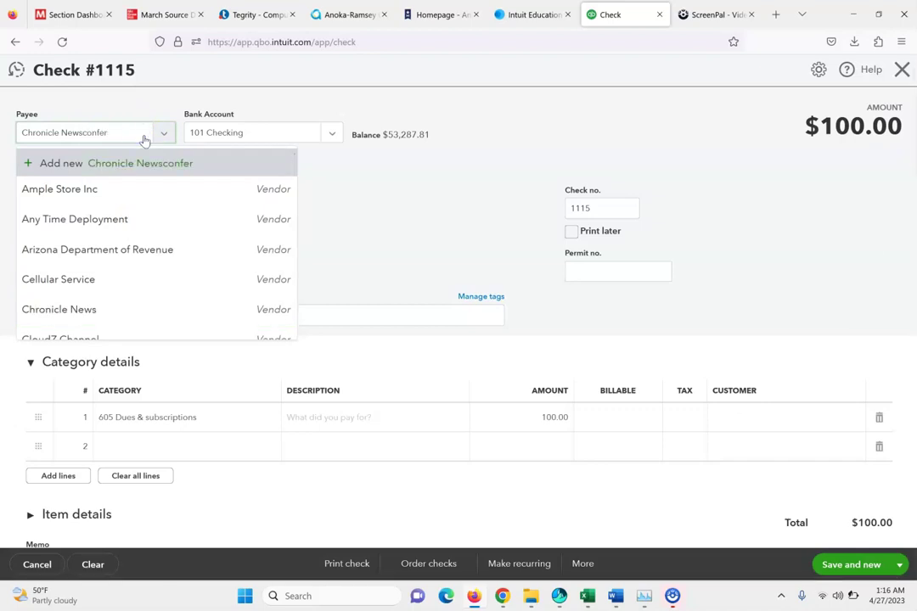
{"action": "key", "text": "BackSpace"}
{"action": "key", "text": "BackSpace"}
{"action": "key", "text": "BackSpace"}
{"action": "key", "text": "BackSpace"}
{"action": "key", "text": "BackSpace"}
{"action": "key", "text": "BackSpace"}
{"action": "key", "text": "BackSpace"}
{"action": "key", "text": "BackSpace"}
{"action": "key", "text": "BackSpace"}
{"action": "key", "text": "BackSpace"}
{"action": "key", "text": "BackSpace"}
{"action": "key", "text": "BackSpace"}
{"action": "key", "text": "BackSpace"}
{"action": "key", "text": "BackSpace"}
{"action": "key", "text": "BackSpace"}
{"action": "key", "text": "BackSpace"}
{"action": "key", "text": "BackSpace"}
{"action": "key", "text": "BackSpace"}
{"action": "key", "text": "BackSpace"}
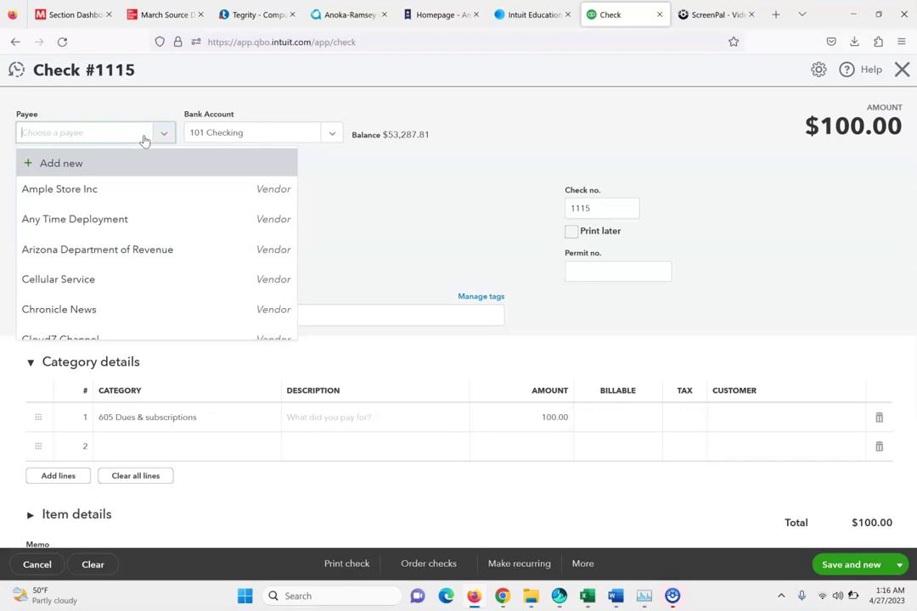
{"action": "type", "text": "conferen"}
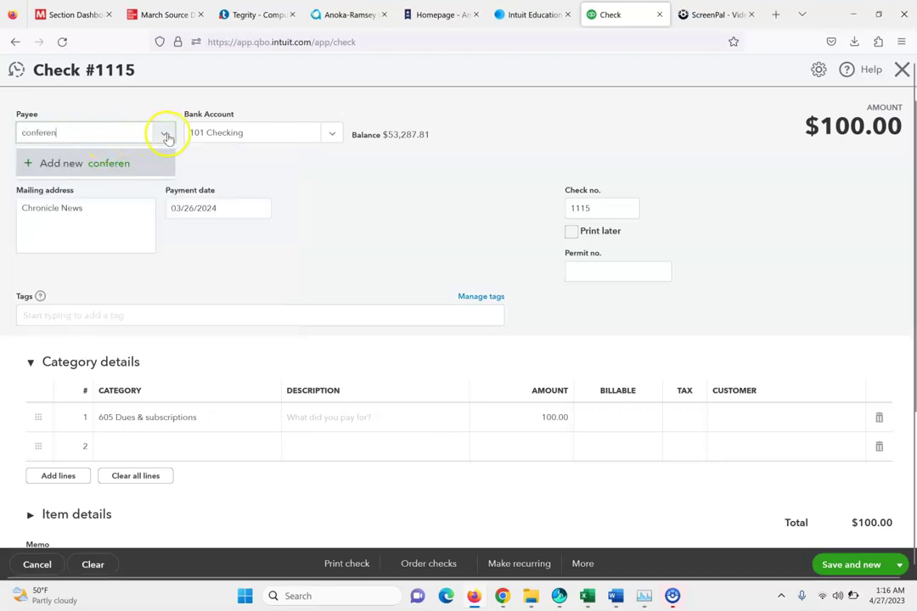
{"action": "left_click", "coordinate": [167, 138]}
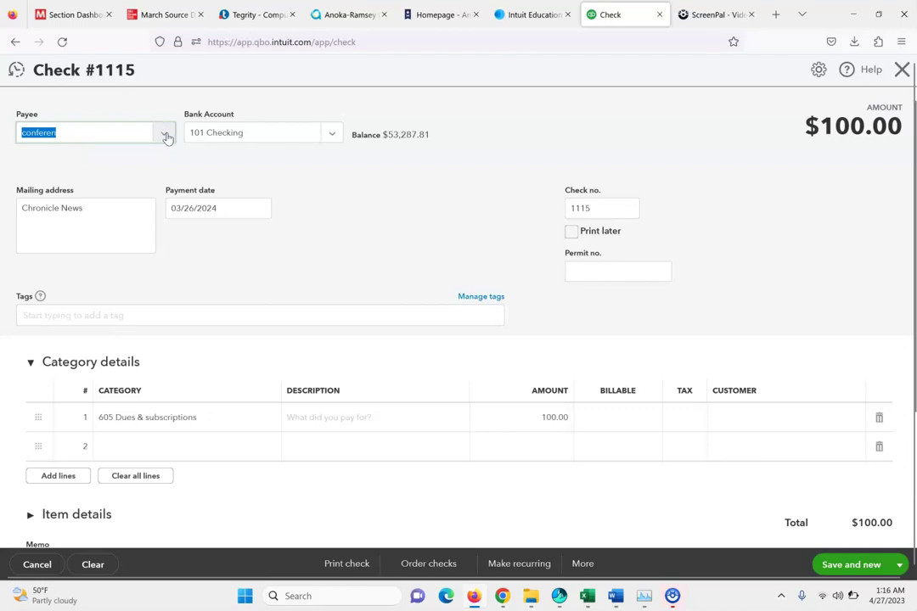
{"action": "key", "text": "BackSpace"}
{"action": "type", "text": "Con"}
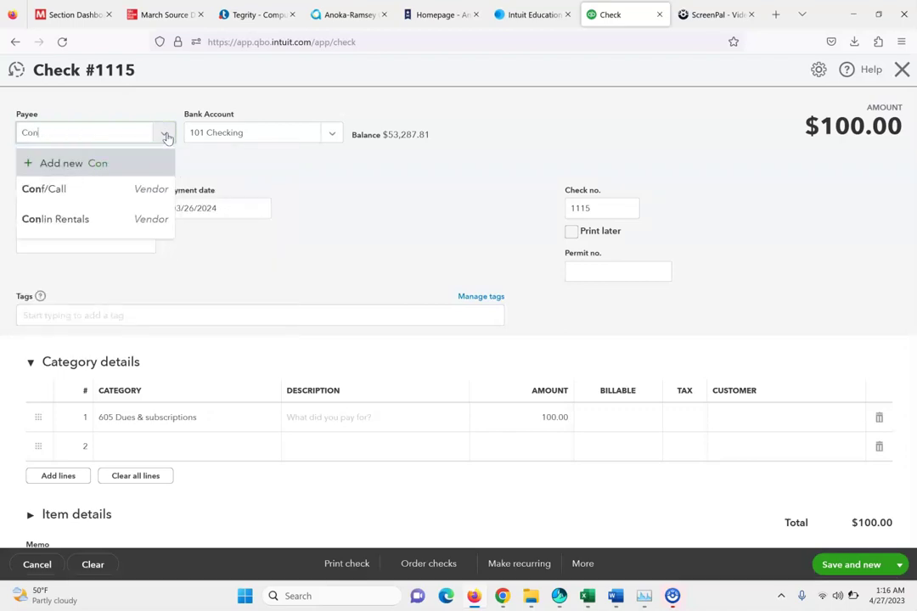
{"action": "left_click", "coordinate": [148, 189]}
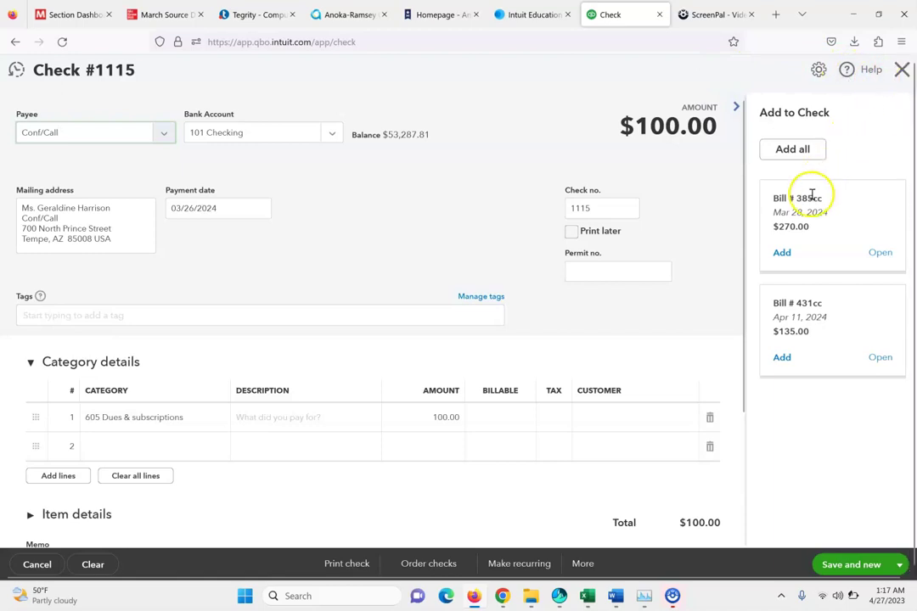
{"action": "left_click", "coordinate": [780, 254]}
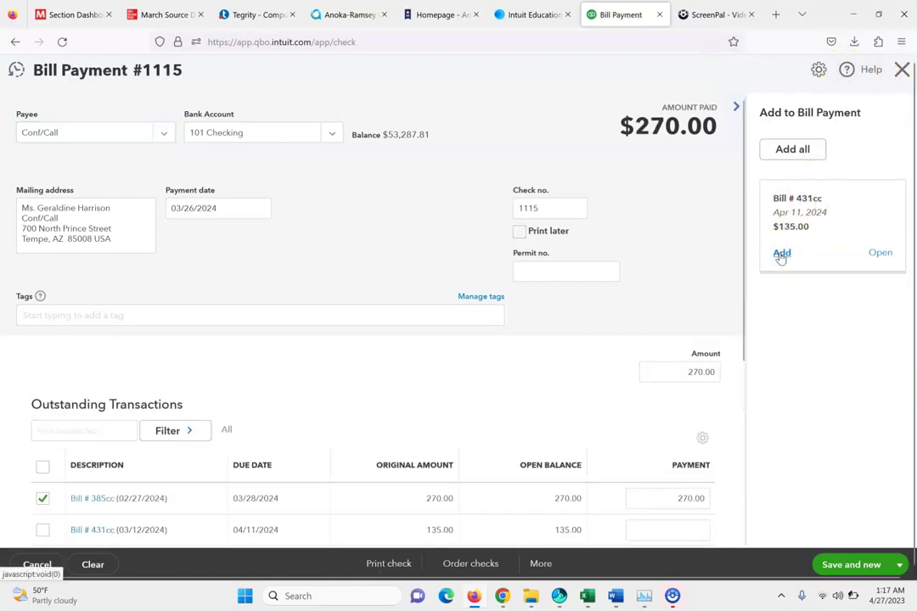
Step: Consult the source documents following the 3/26 vendor payments memo, and save and close the Conf/Call bill payment
{"action": "left_click", "coordinate": [163, 14]}
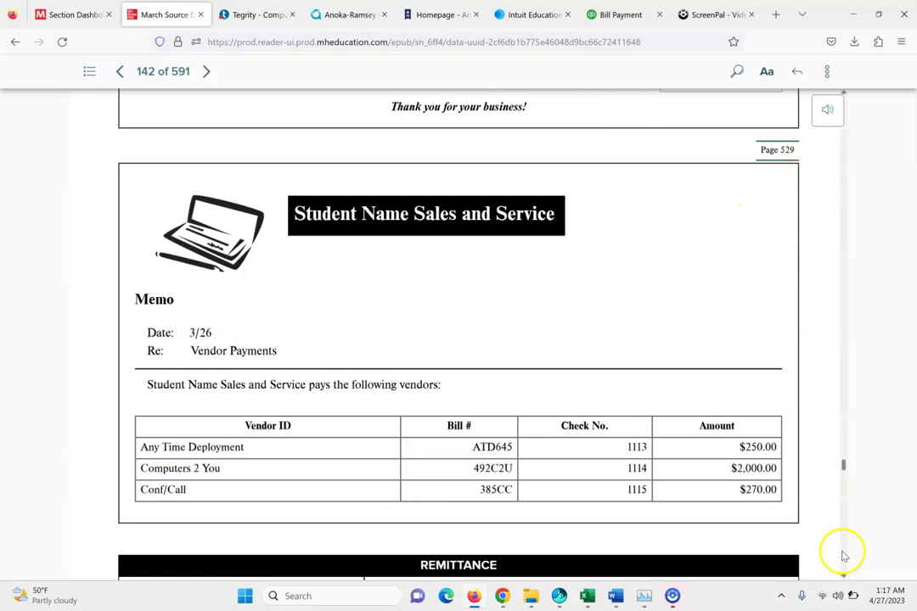
{"action": "scroll", "coordinate": [845, 575], "scroll_direction": "down", "scroll_amount": 5}
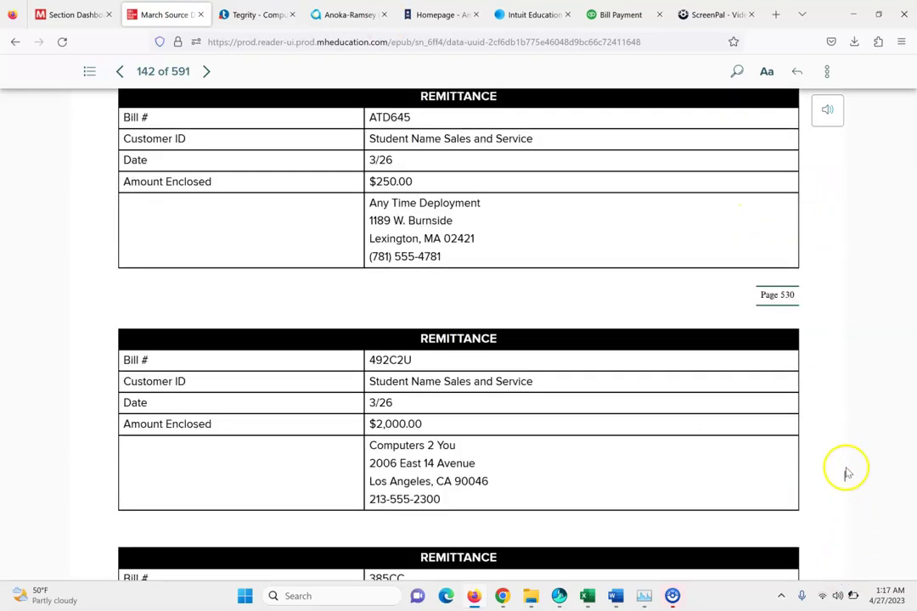
{"action": "scroll", "coordinate": [845, 478], "scroll_direction": "up", "scroll_amount": 3}
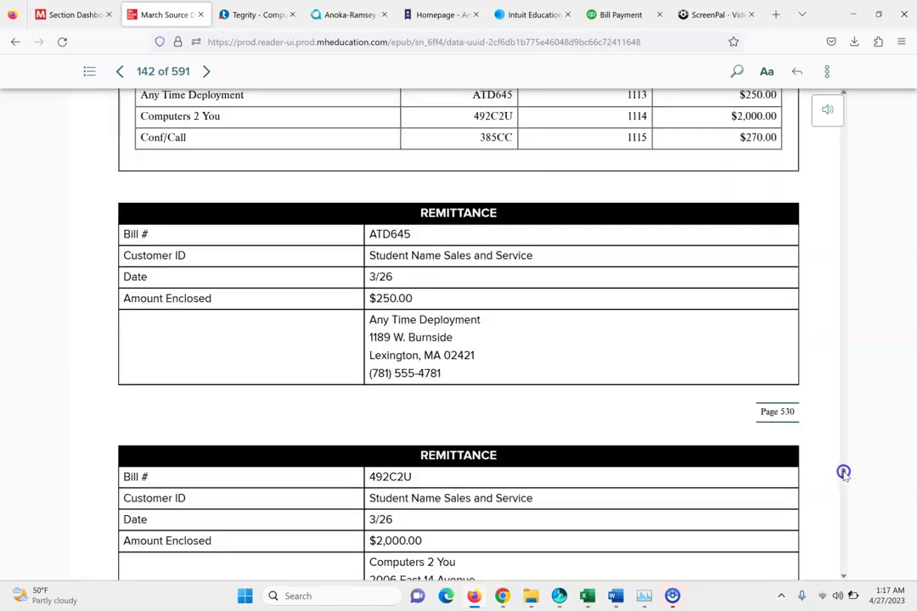
{"action": "scroll", "coordinate": [843, 472], "scroll_direction": "down", "scroll_amount": 10}
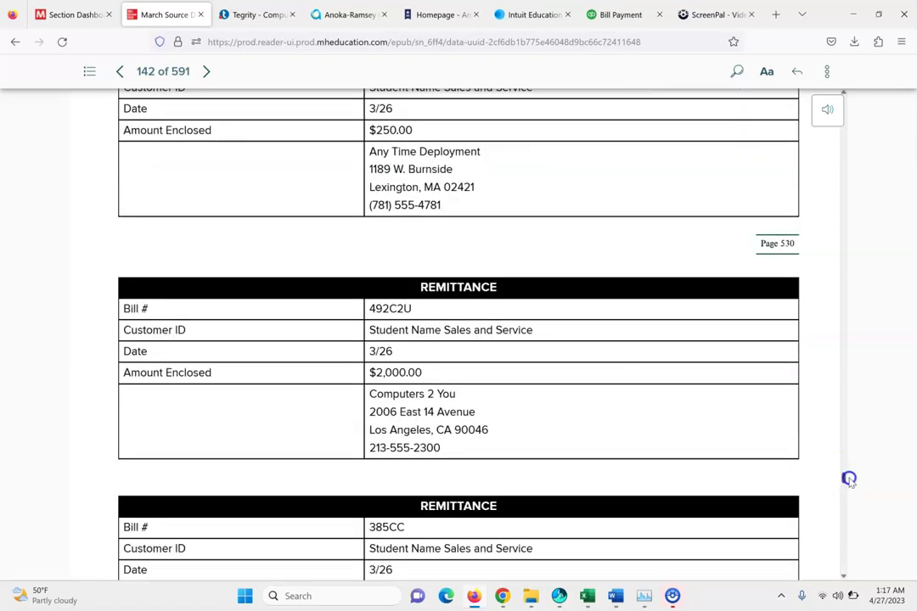
{"action": "scroll", "coordinate": [853, 489], "scroll_direction": "down", "scroll_amount": 4}
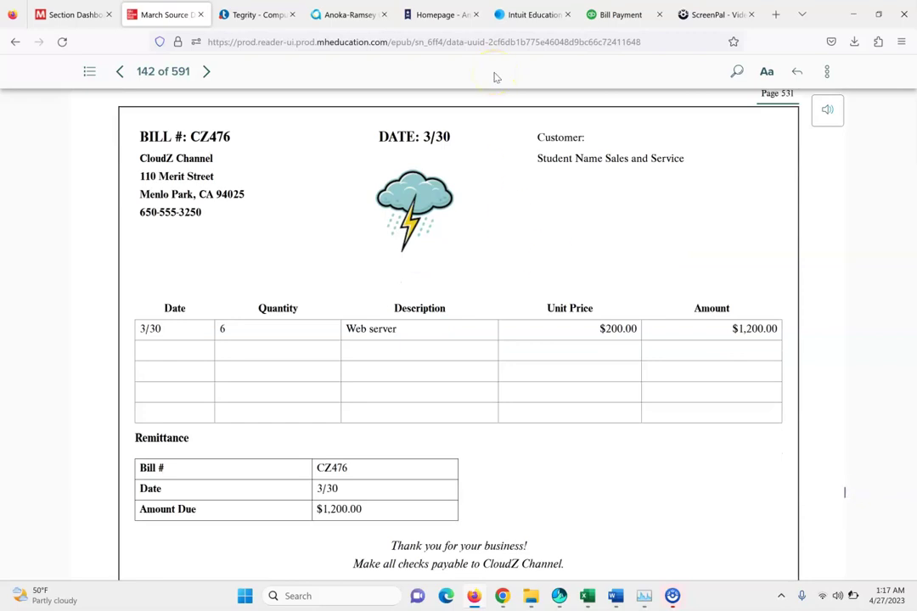
{"action": "left_click", "coordinate": [635, 10]}
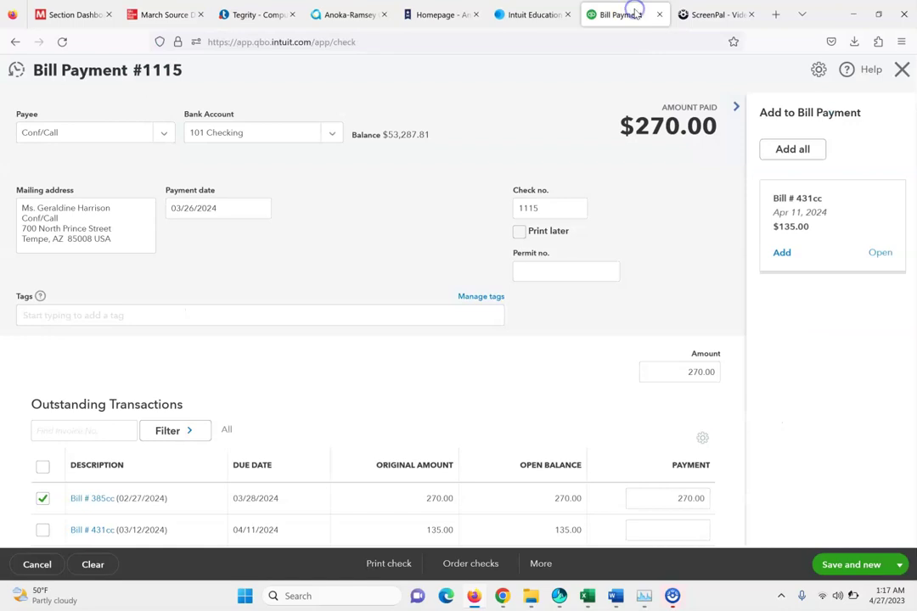
{"action": "left_click", "coordinate": [899, 563]}
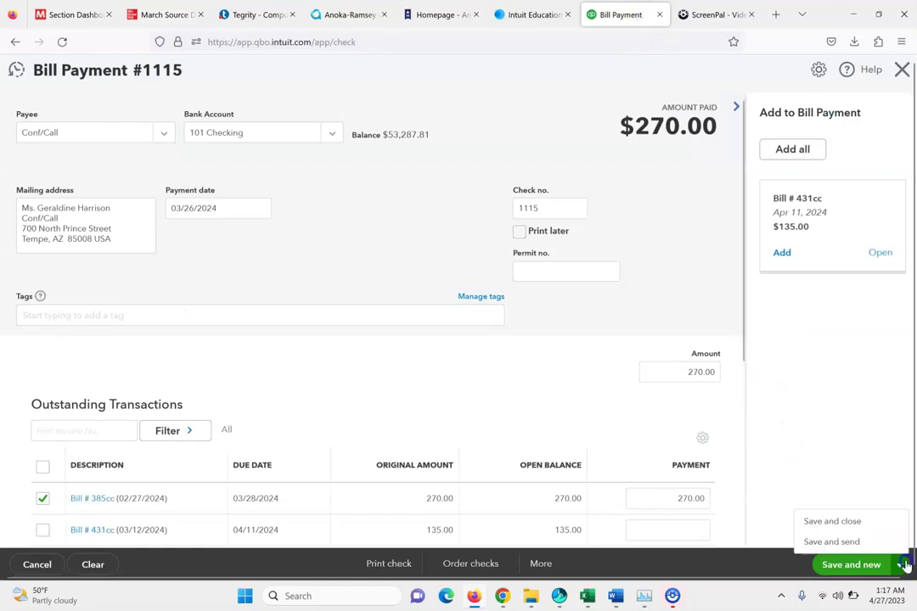
{"action": "left_click", "coordinate": [838, 519]}
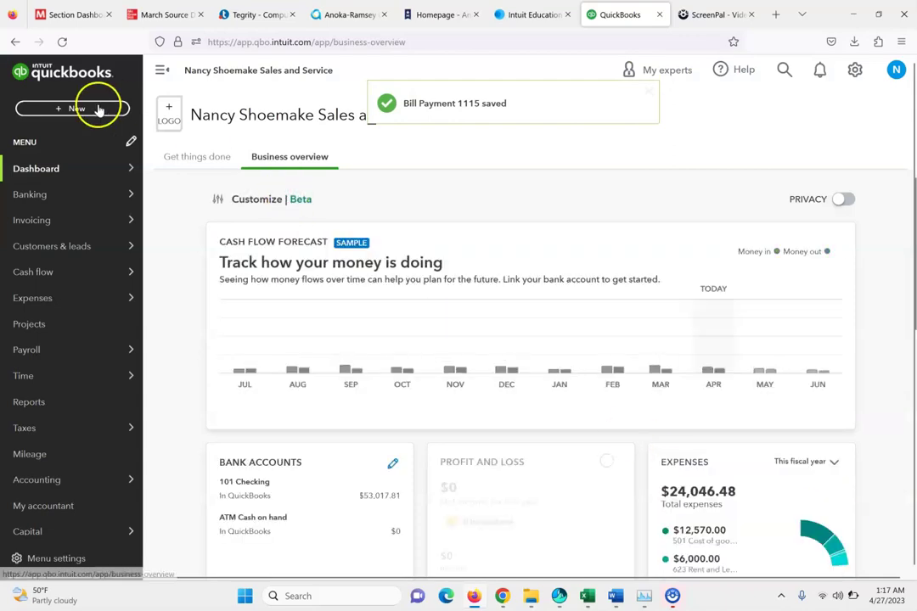
Step: Create a new bill with CloudZ Channel as the vendor
{"action": "left_click", "coordinate": [85, 111]}
{"action": "left_click", "coordinate": [187, 231]}
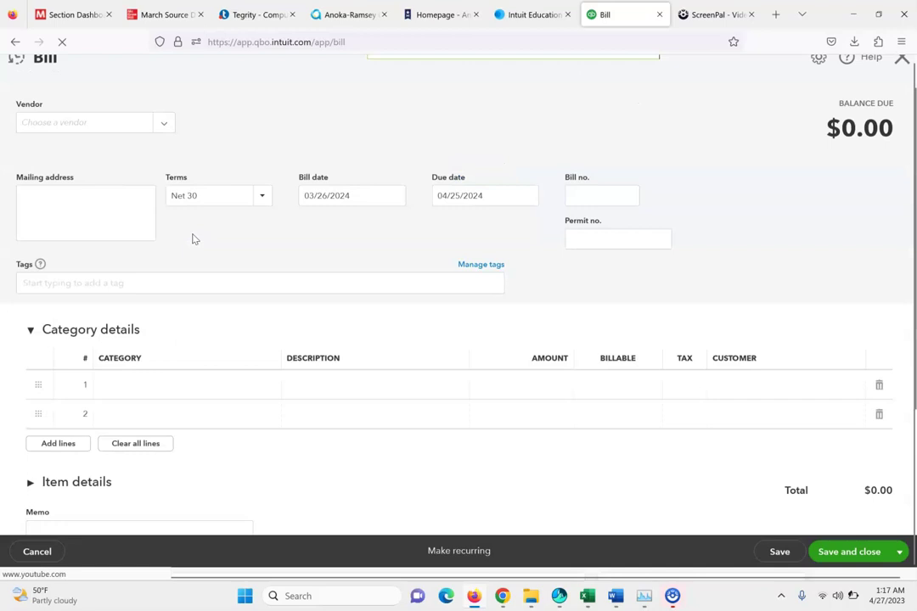
{"action": "left_click", "coordinate": [162, 135]}
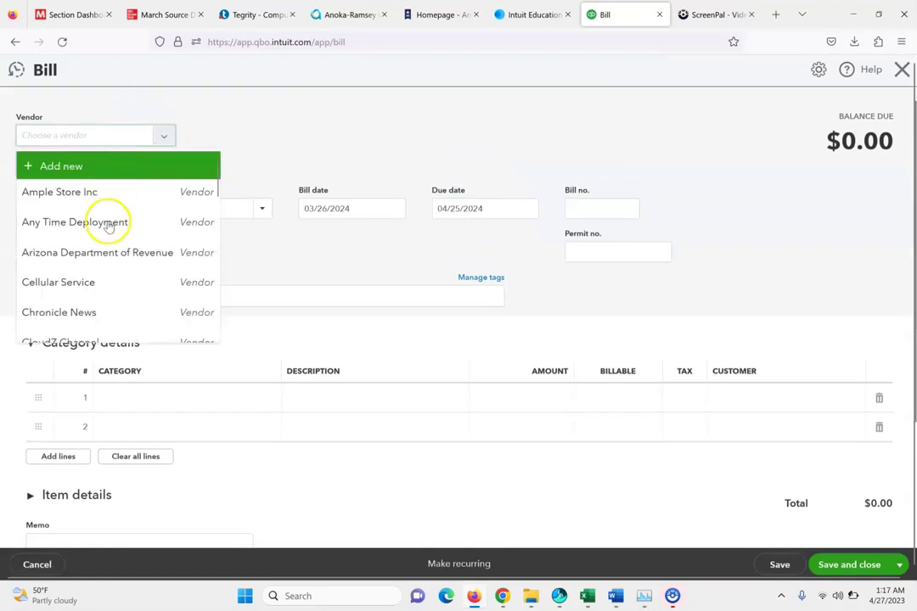
{"action": "key", "text": "Down"}
{"action": "key", "text": "Down"}
{"action": "key", "text": "Down"}
{"action": "key", "text": "Down"}
{"action": "key", "text": "Down"}
{"action": "key", "text": "Down"}
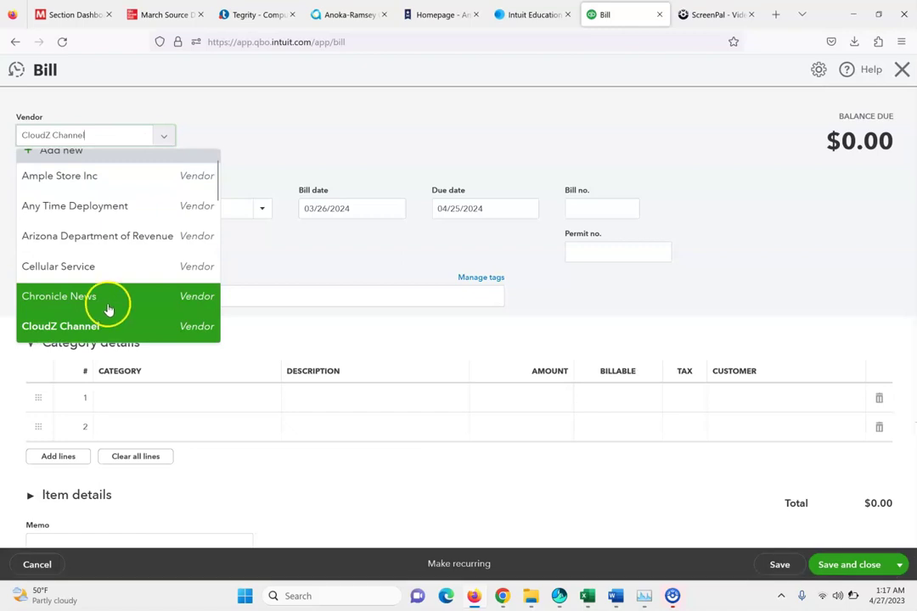
{"action": "left_click", "coordinate": [113, 323]}
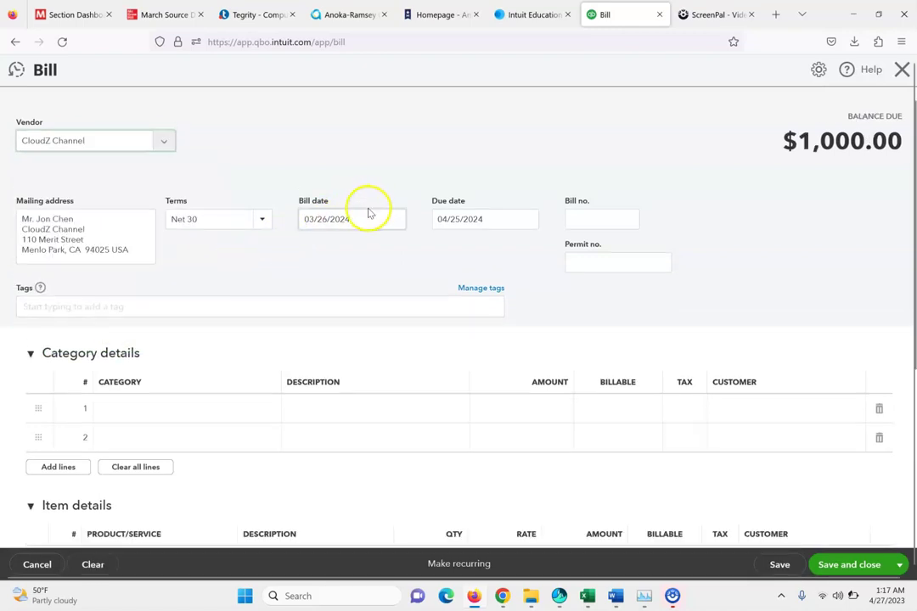
Step: Set the bill date to 03/30/2024 and enter CZ476 as the bill number, consulting the CloudZ Channel source document
{"action": "left_click", "coordinate": [357, 218]}
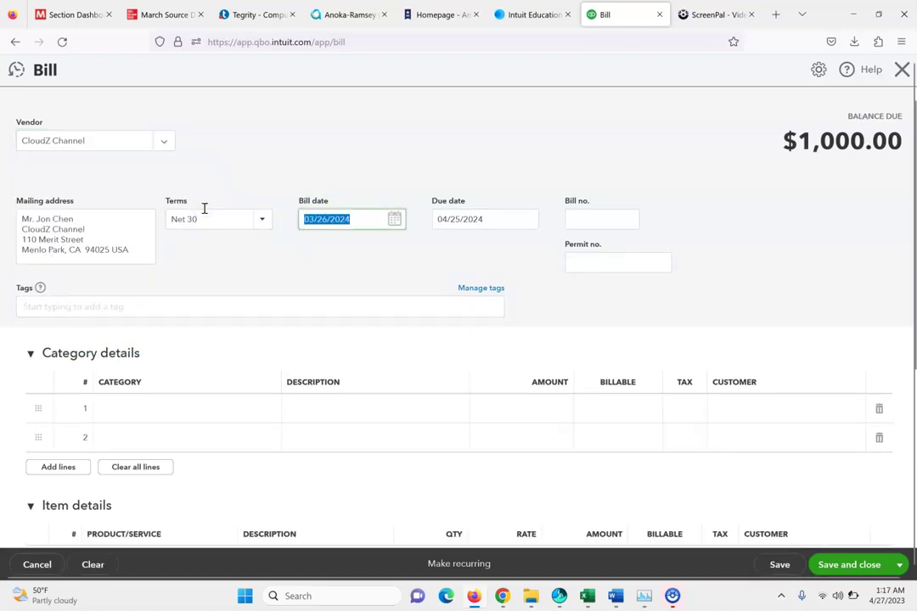
{"action": "type", "text": "03302024"}
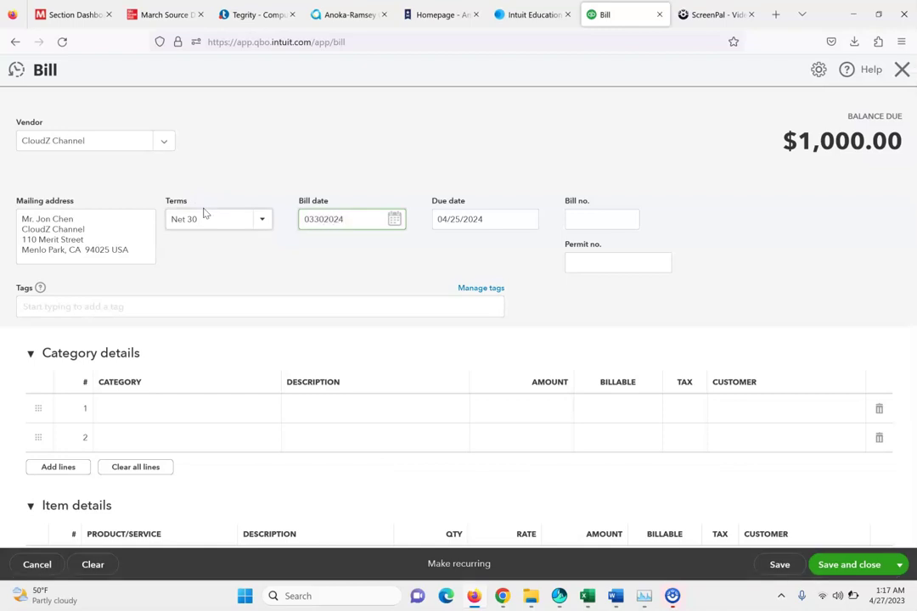
{"action": "left_click", "coordinate": [160, 17]}
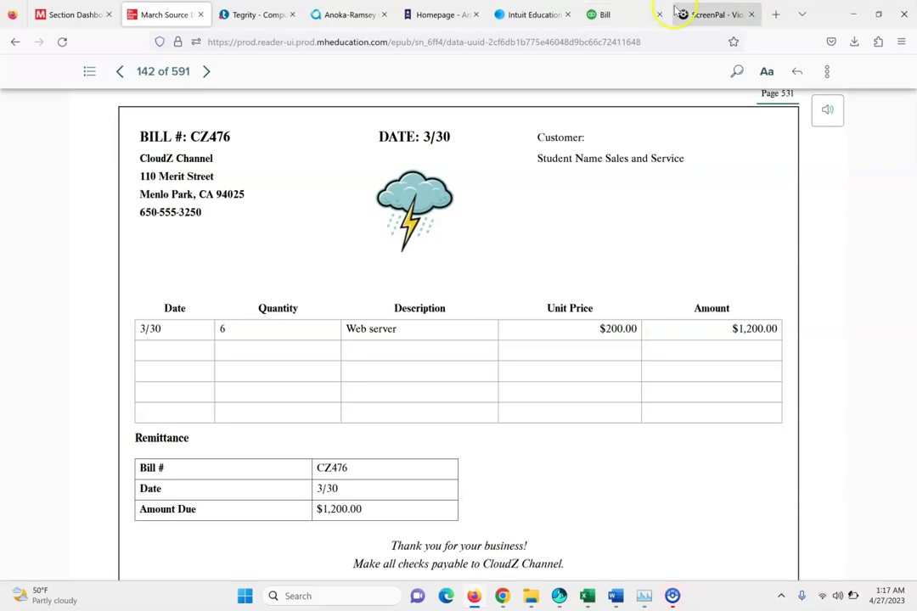
{"action": "left_click", "coordinate": [617, 12]}
{"action": "left_click", "coordinate": [605, 215]}
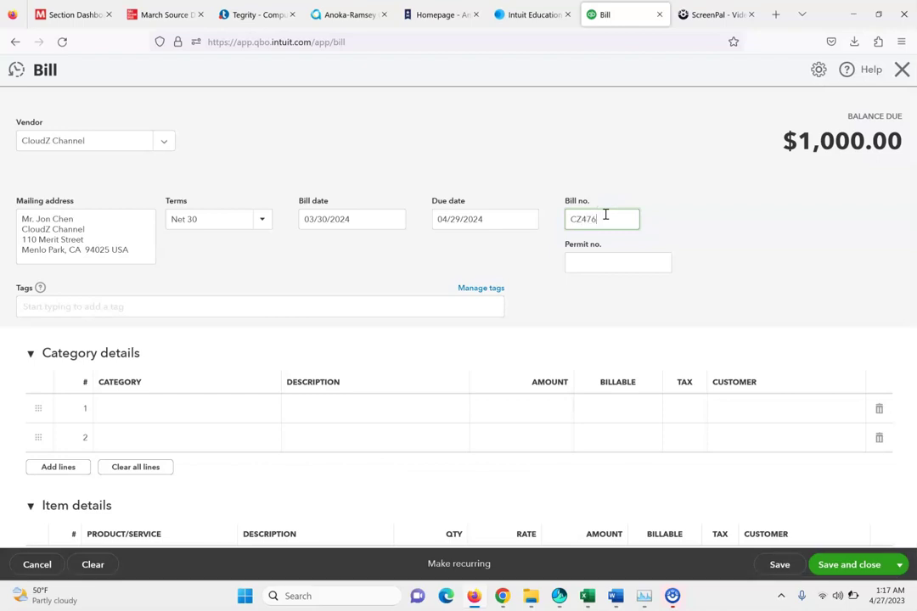
Step: Recheck the CloudZ Channel source bill and set the Web Server item's quantity to 6
{"action": "left_click", "coordinate": [167, 15]}
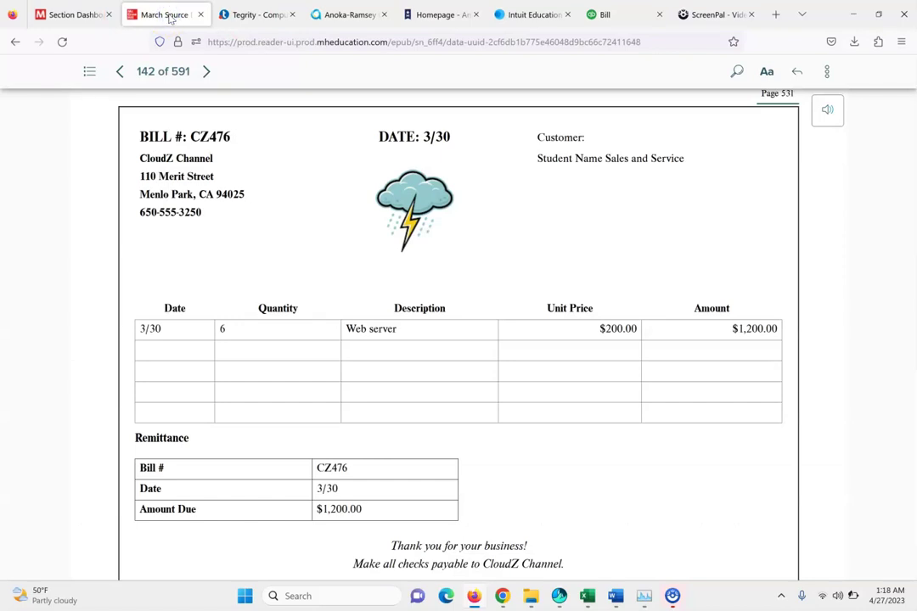
{"action": "left_click", "coordinate": [624, 12]}
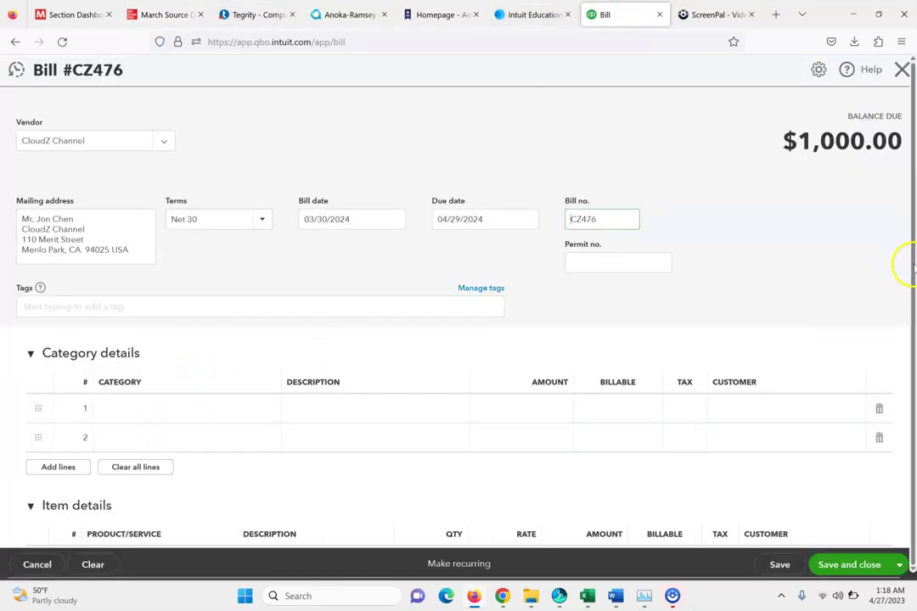
{"action": "left_click_drag", "start_coordinate": [911, 269], "coordinate": [911, 287]}
{"action": "left_click_drag", "start_coordinate": [910, 367], "coordinate": [907, 378]}
{"action": "left_click", "coordinate": [557, 485]}
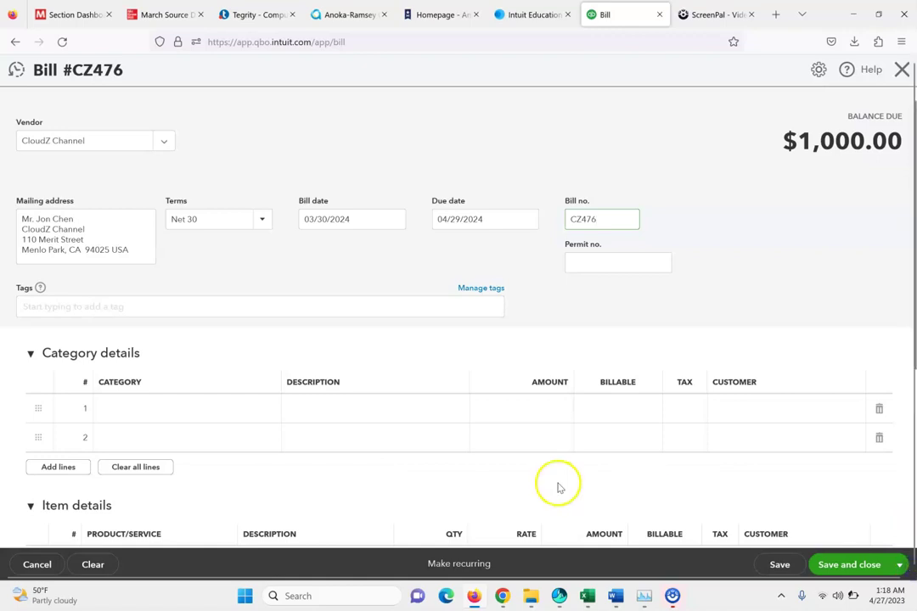
{"action": "scroll", "coordinate": [559, 488], "scroll_direction": "down", "scroll_amount": 2}
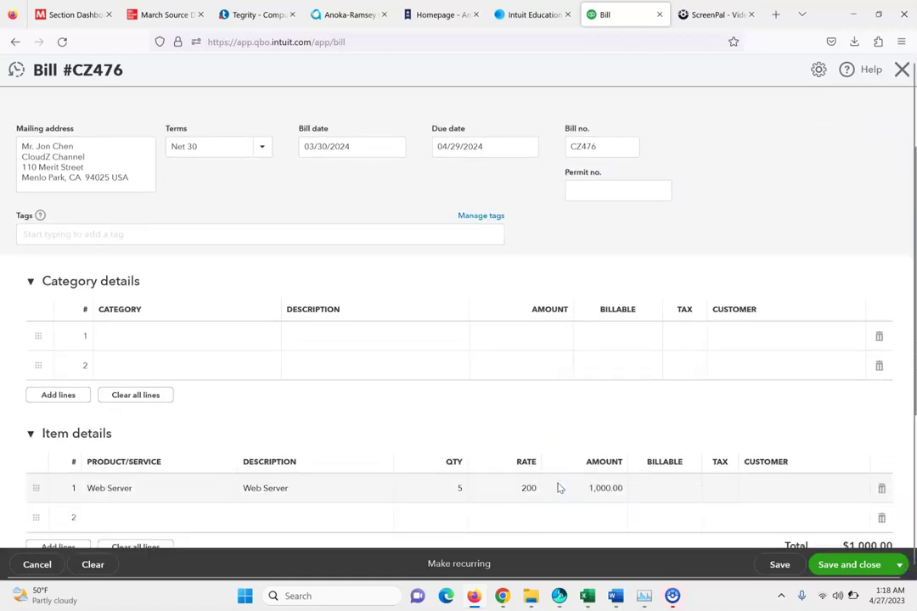
{"action": "left_click", "coordinate": [495, 398]}
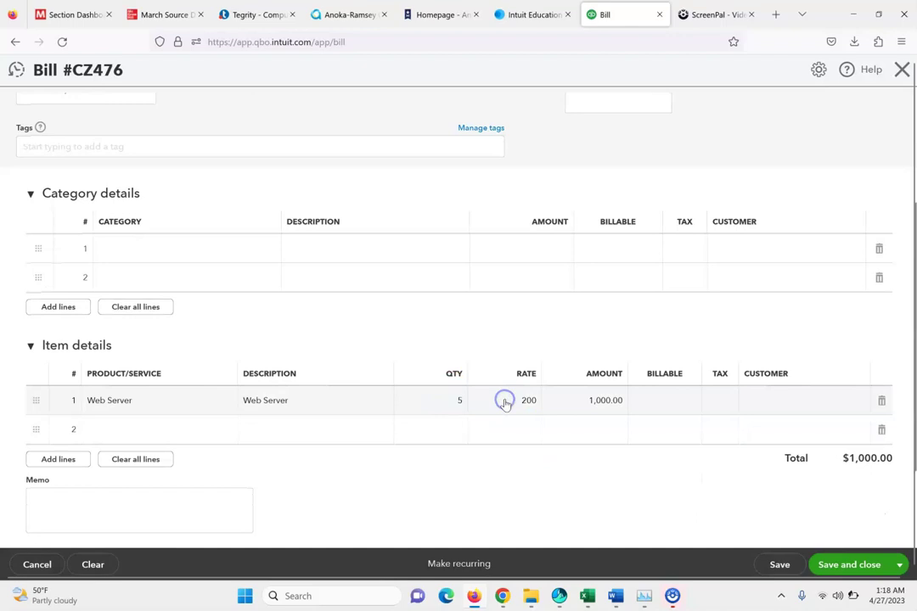
{"action": "left_click", "coordinate": [456, 400]}
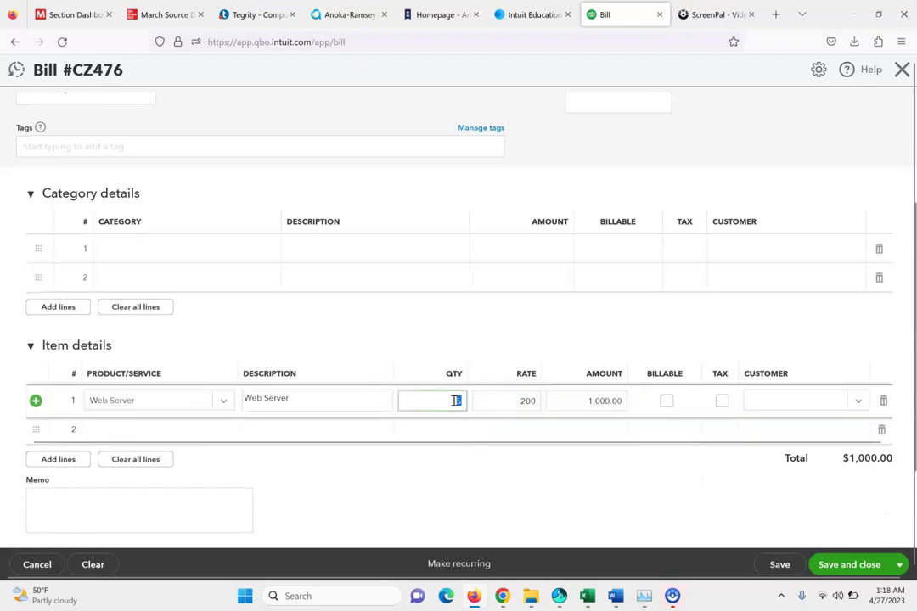
{"action": "type", "text": "6"}
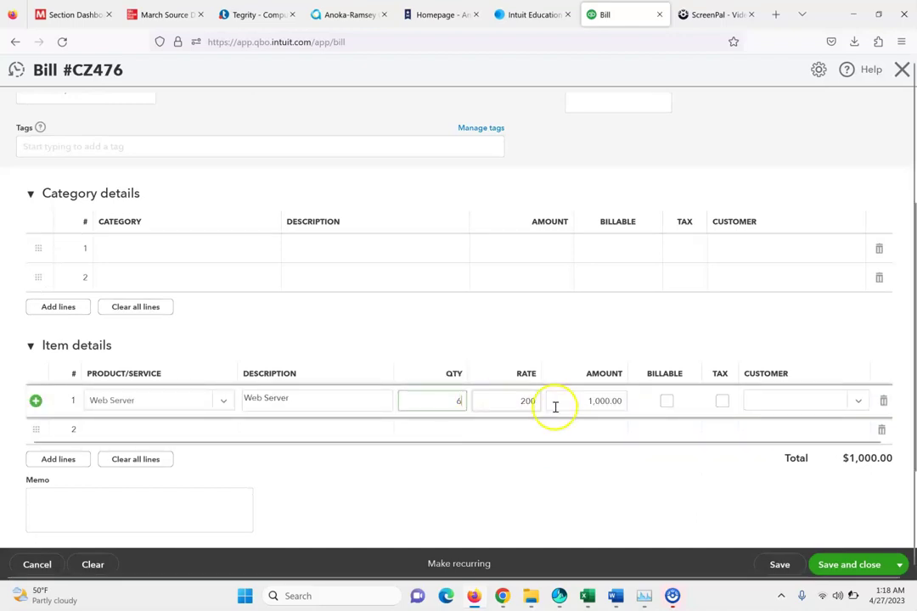
Step: Consult the CloudZ Channel and Any Time Deployment source bills, save bill CZ476, and start another new bill
{"action": "left_click", "coordinate": [140, 12]}
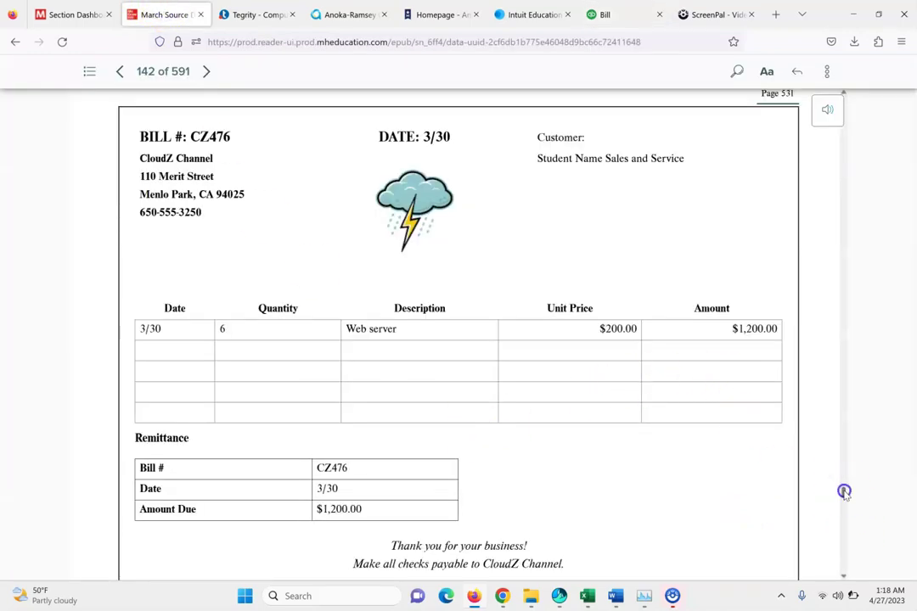
{"action": "scroll", "coordinate": [844, 493], "scroll_direction": "down", "scroll_amount": 3}
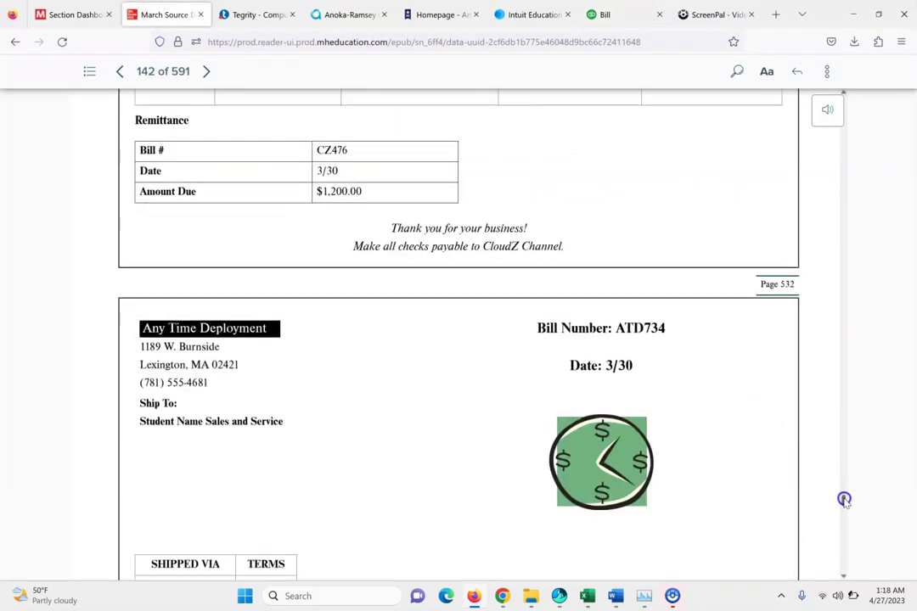
{"action": "scroll", "coordinate": [844, 499], "scroll_direction": "down", "scroll_amount": 2}
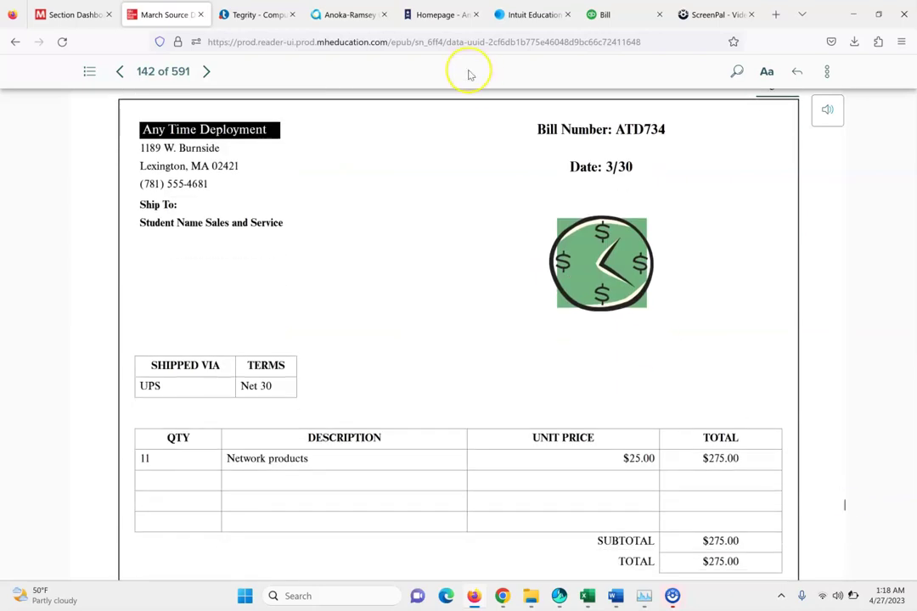
{"action": "left_click", "coordinate": [608, 12]}
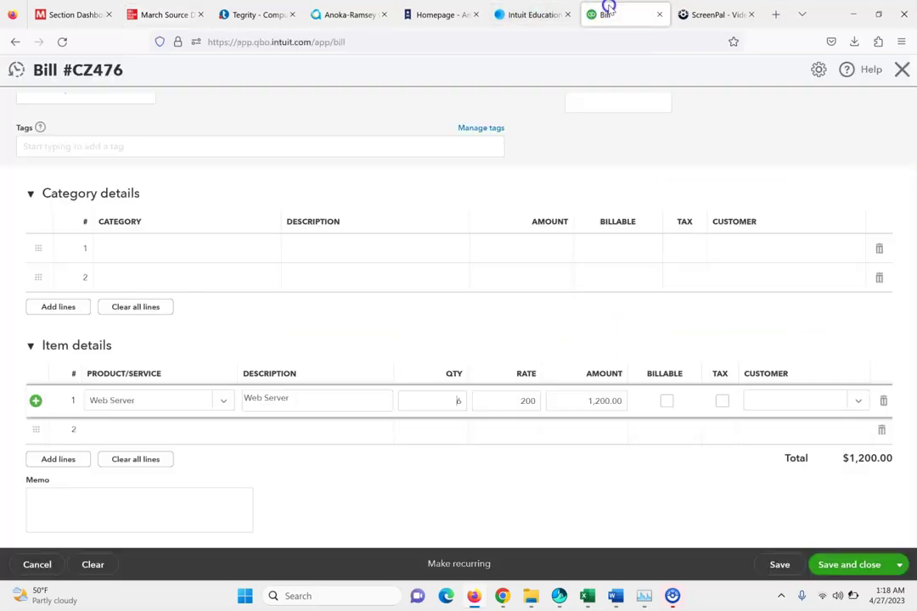
{"action": "left_click", "coordinate": [899, 564]}
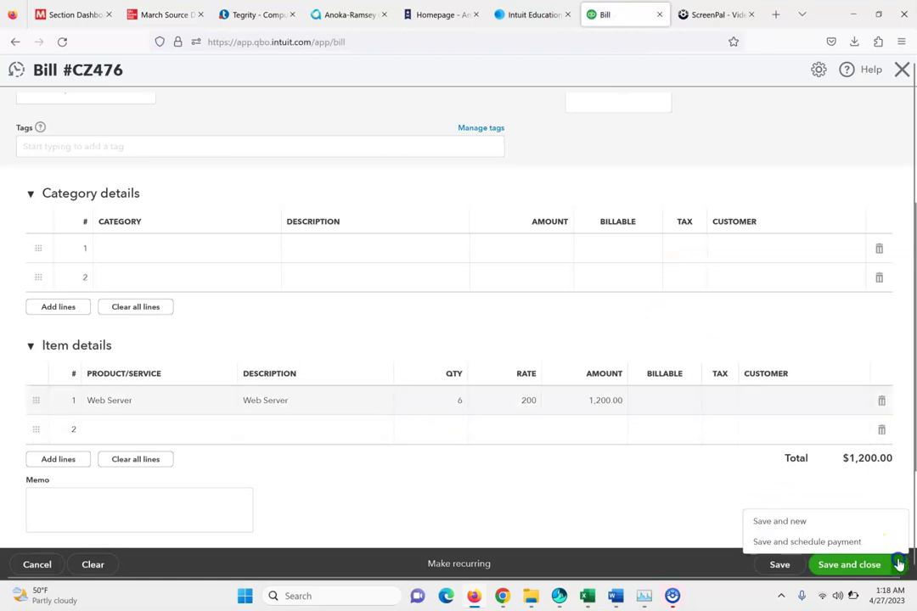
{"action": "left_click", "coordinate": [813, 522]}
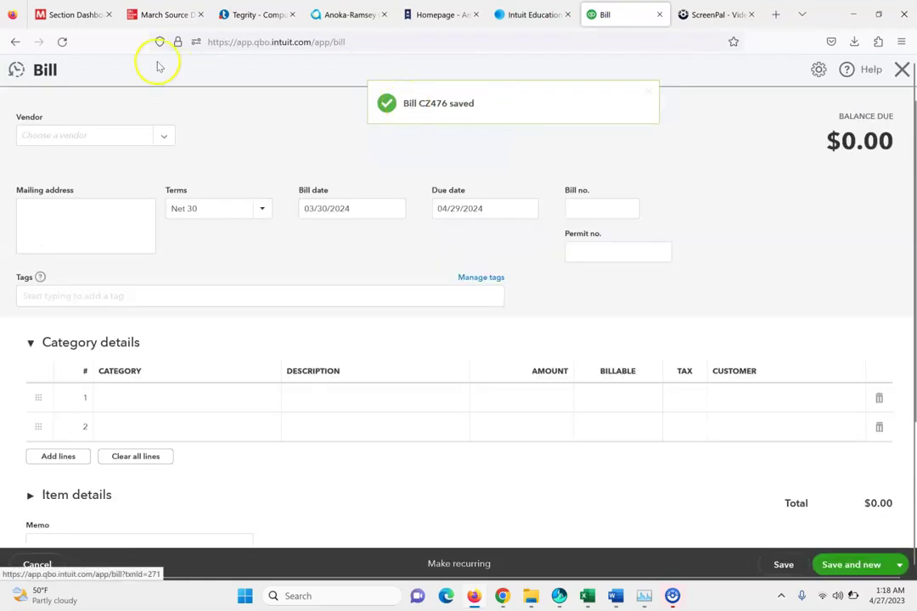
Step: Choose Any Time Deployment as the vendor and enter ATD734 as the bill number, checking it against the source bill
{"action": "left_click", "coordinate": [161, 135]}
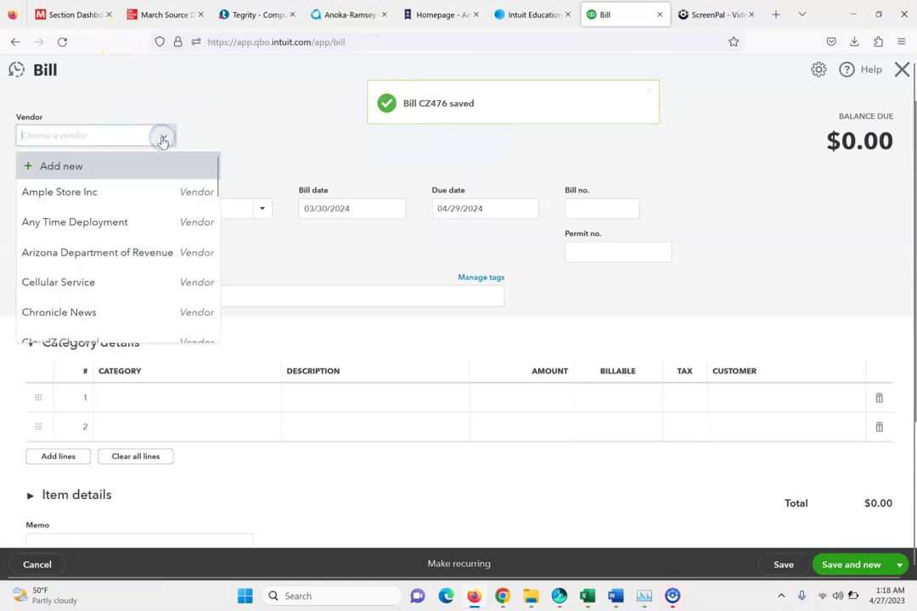
{"action": "left_click", "coordinate": [128, 221]}
{"action": "left_click", "coordinate": [589, 212]}
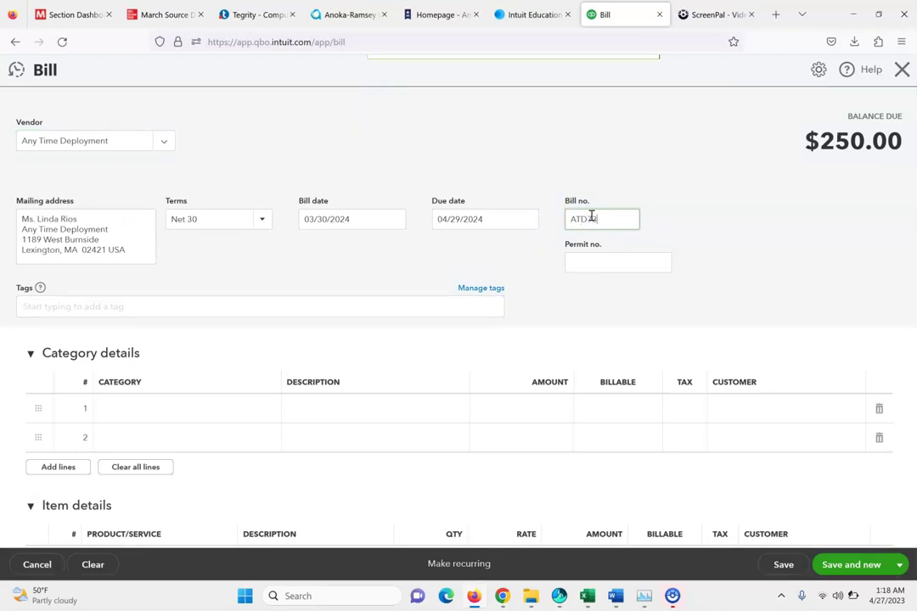
{"action": "left_click", "coordinate": [159, 8]}
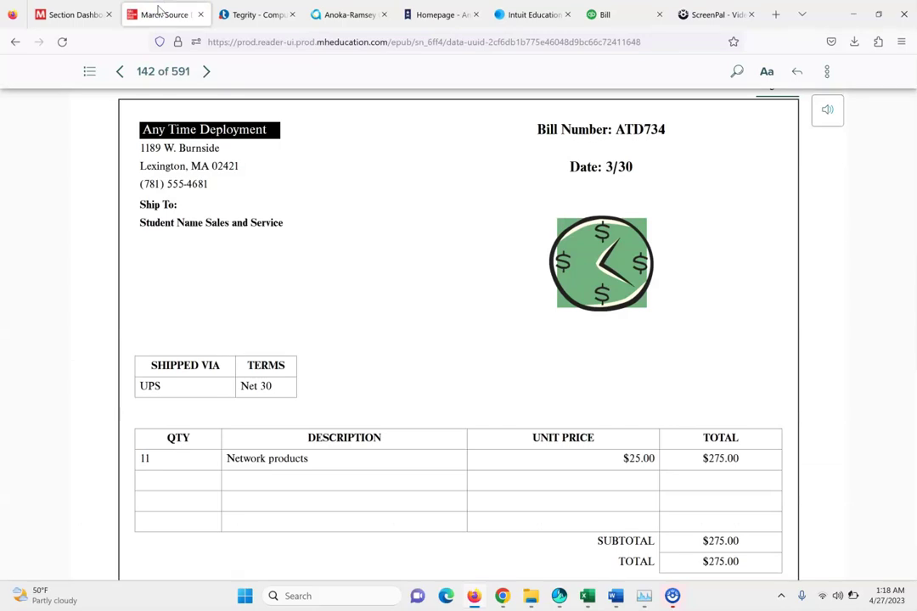
{"action": "left_click", "coordinate": [625, 12]}
Step: Set the Network Products item's quantity to 11 on the Any Time Deployment bill
{"action": "left_click", "coordinate": [81, 405]}
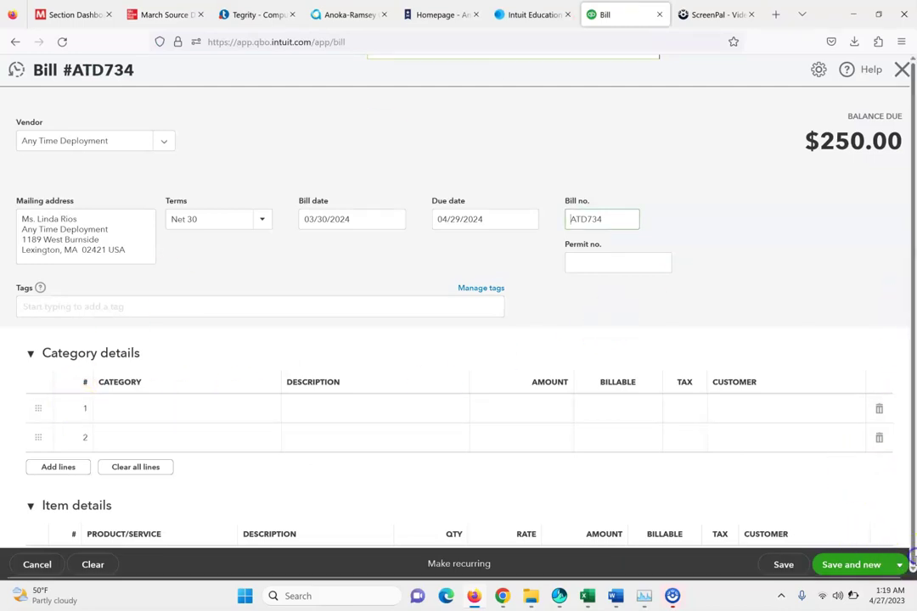
{"action": "left_click", "coordinate": [387, 444]}
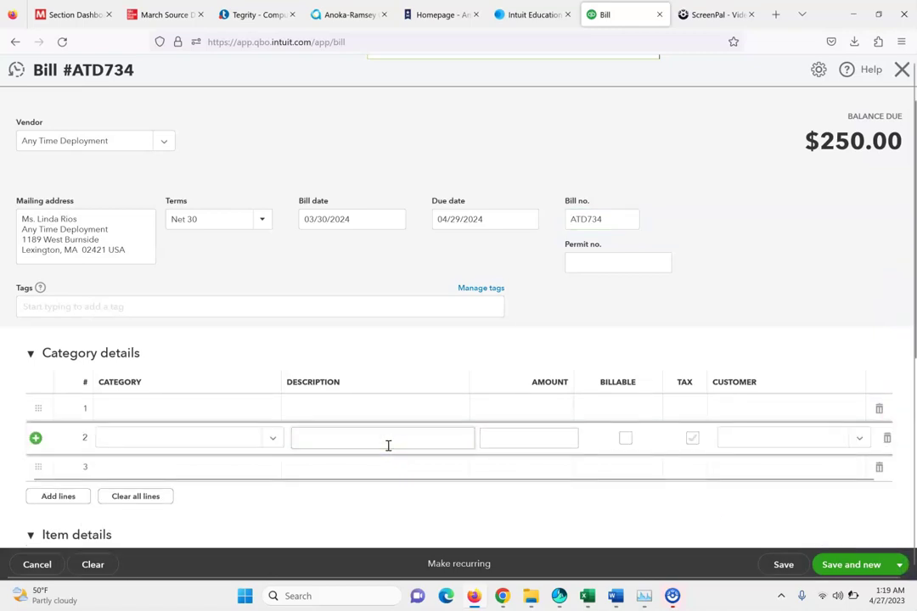
{"action": "key", "text": "Tab"}
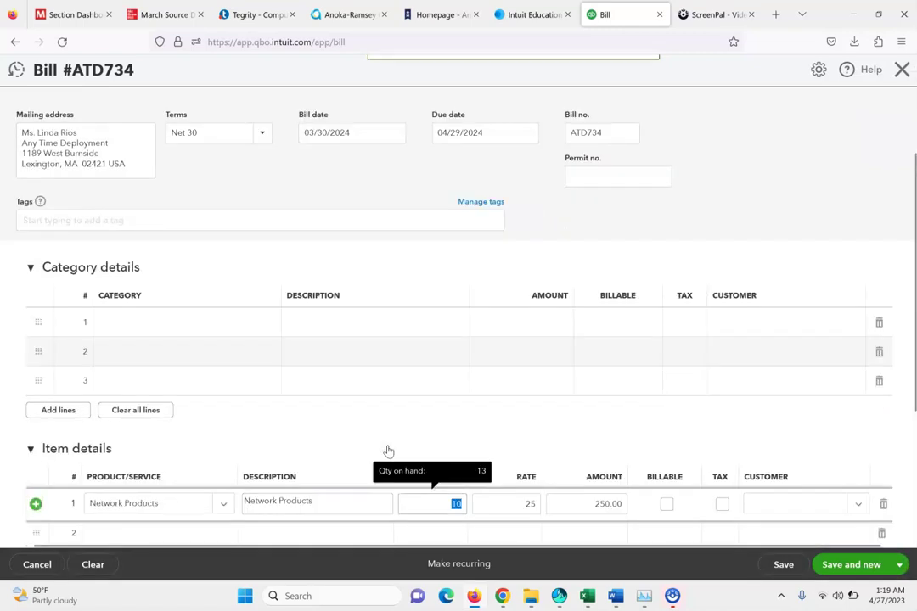
{"action": "left_click", "coordinate": [441, 495]}
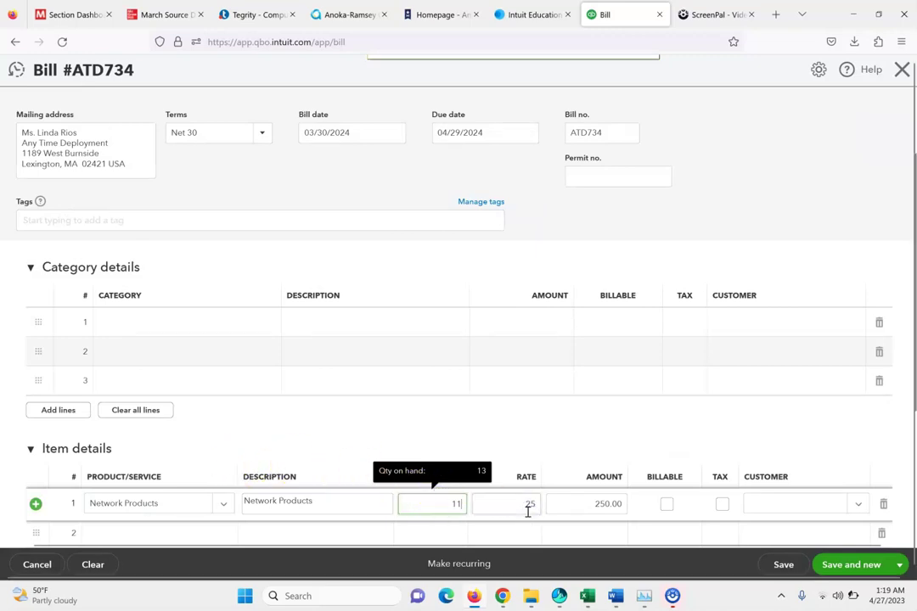
Step: Consult the source documents following the Any Time Deployment bill up to the 3/30 credit card receipts memo, and save and close bill ATD734
{"action": "left_click", "coordinate": [153, 15]}
{"action": "left_click", "coordinate": [726, 323]}
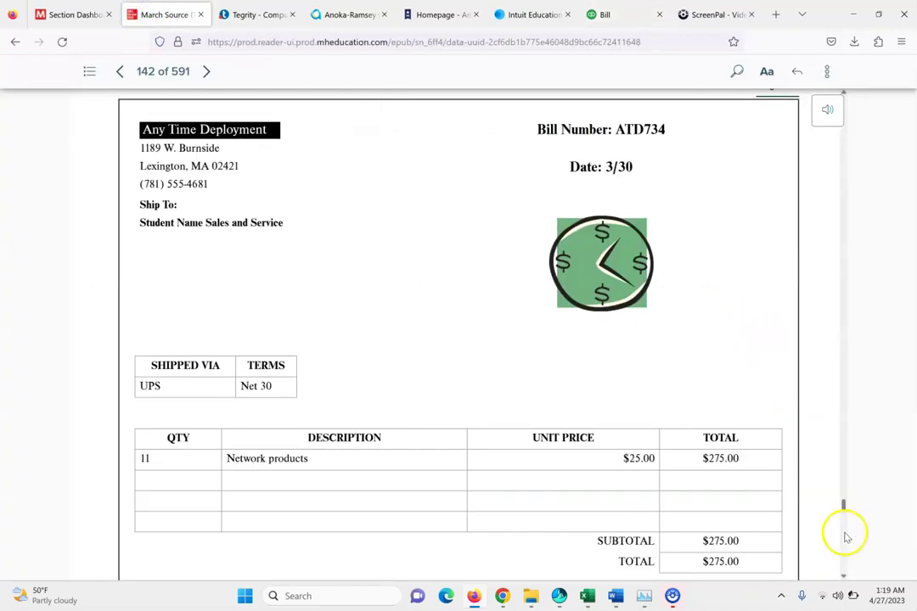
{"action": "scroll", "coordinate": [844, 577], "scroll_direction": "down", "scroll_amount": 5}
{"action": "scroll", "coordinate": [844, 577], "scroll_direction": "down", "scroll_amount": 6}
{"action": "scroll", "coordinate": [844, 578], "scroll_direction": "down", "scroll_amount": 3}
{"action": "left_click", "coordinate": [845, 578]}
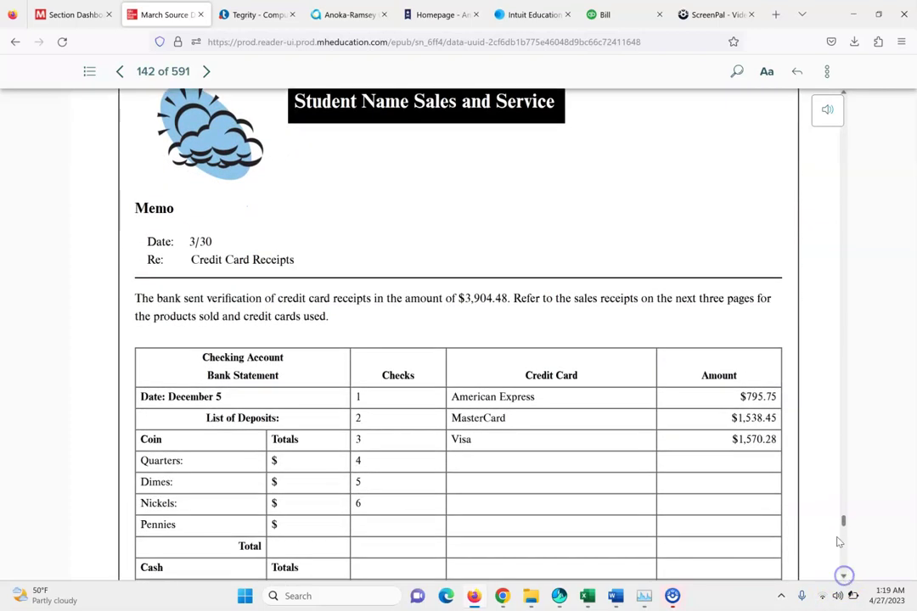
{"action": "left_click", "coordinate": [599, 14]}
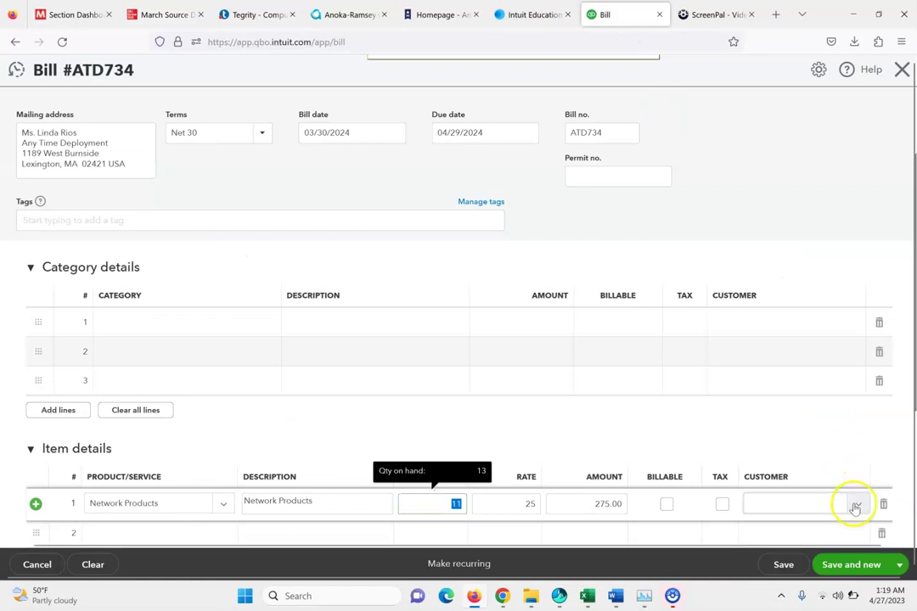
{"action": "left_click", "coordinate": [899, 565]}
{"action": "left_click", "coordinate": [781, 521]}
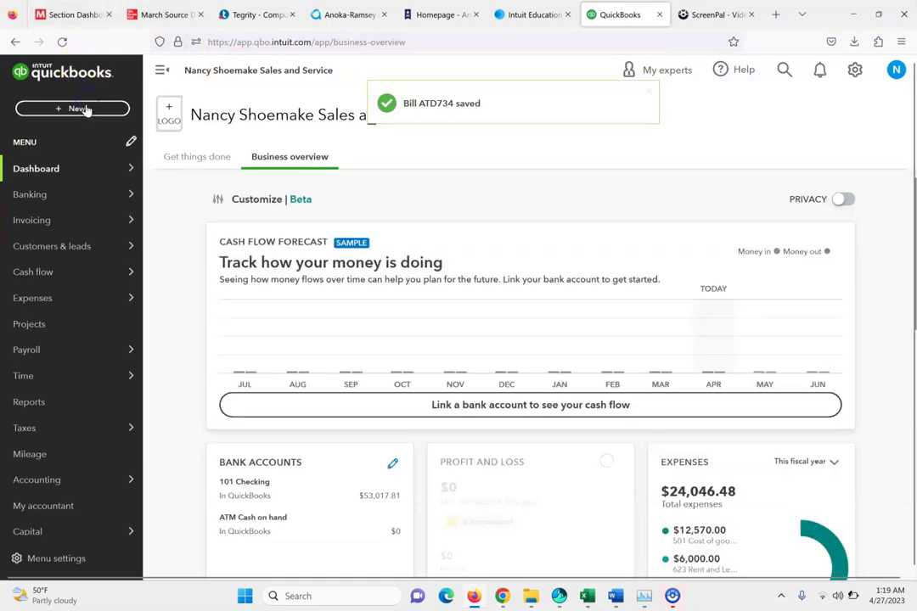
Step: Create a new sales receipt and consult the 3/30 credit card receipts memo and the source document for receipt 1070
{"action": "left_click", "coordinate": [85, 108]}
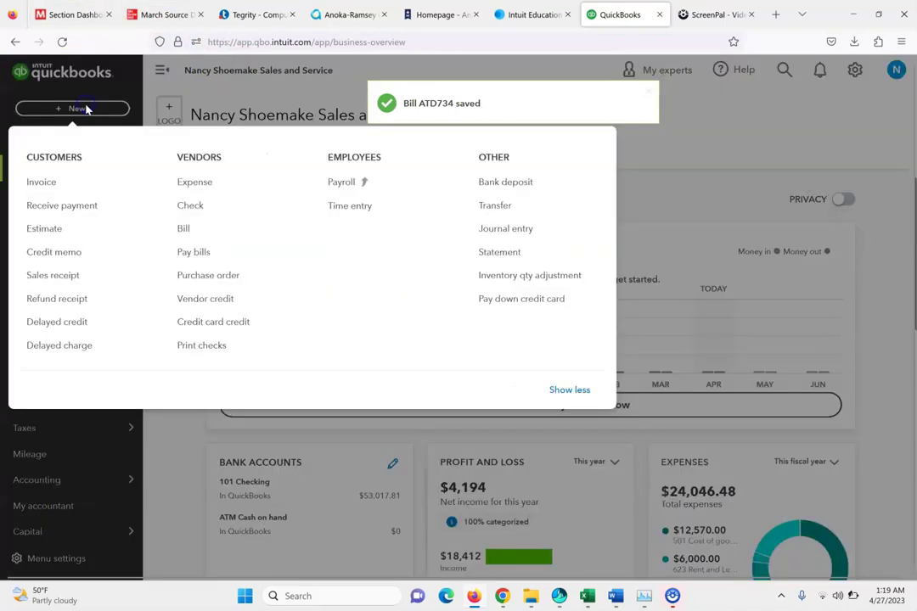
{"action": "left_click", "coordinate": [73, 273]}
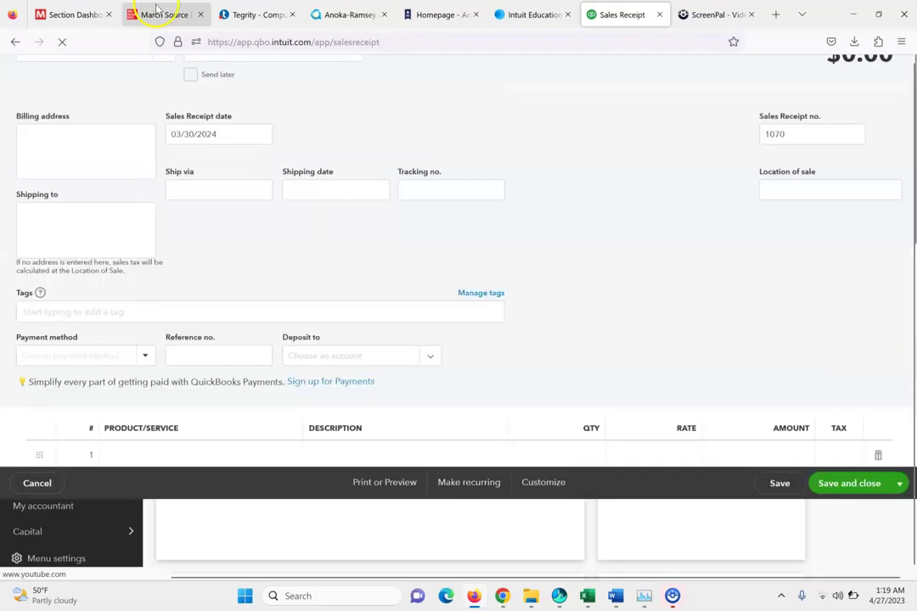
{"action": "left_click", "coordinate": [157, 9]}
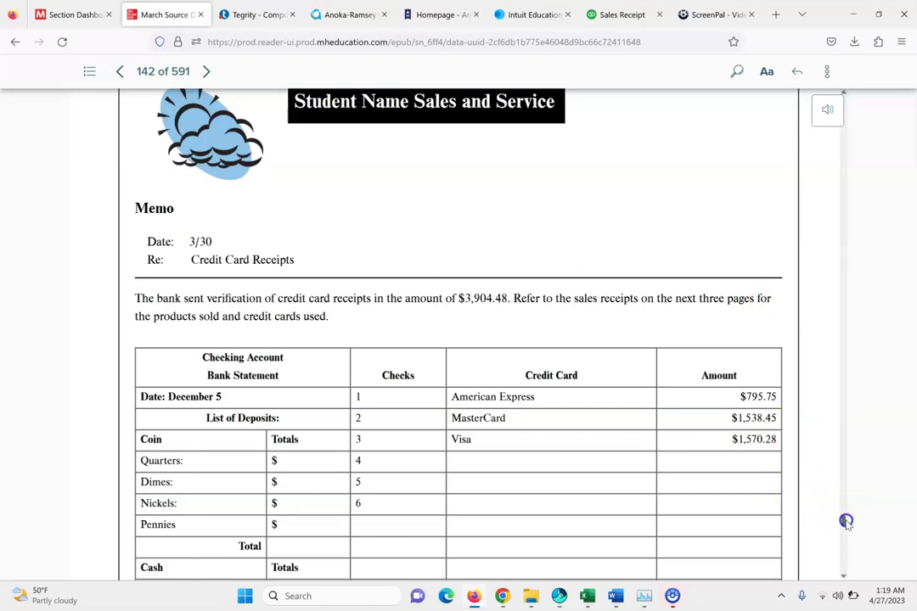
{"action": "scroll", "coordinate": [846, 522], "scroll_direction": "down", "scroll_amount": 1}
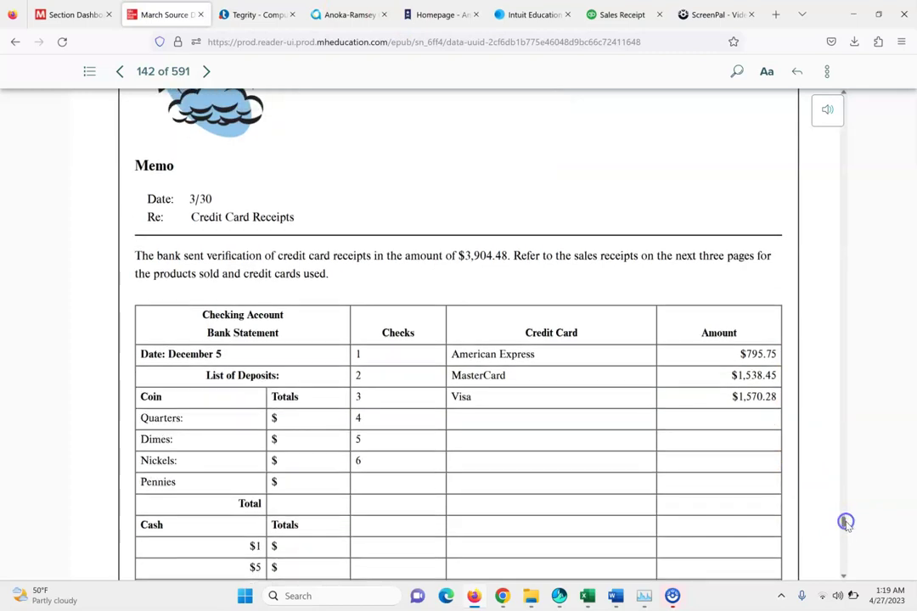
{"action": "left_click_drag", "start_coordinate": [846, 577], "coordinate": [847, 577]}
{"action": "left_click", "coordinate": [568, 182]}
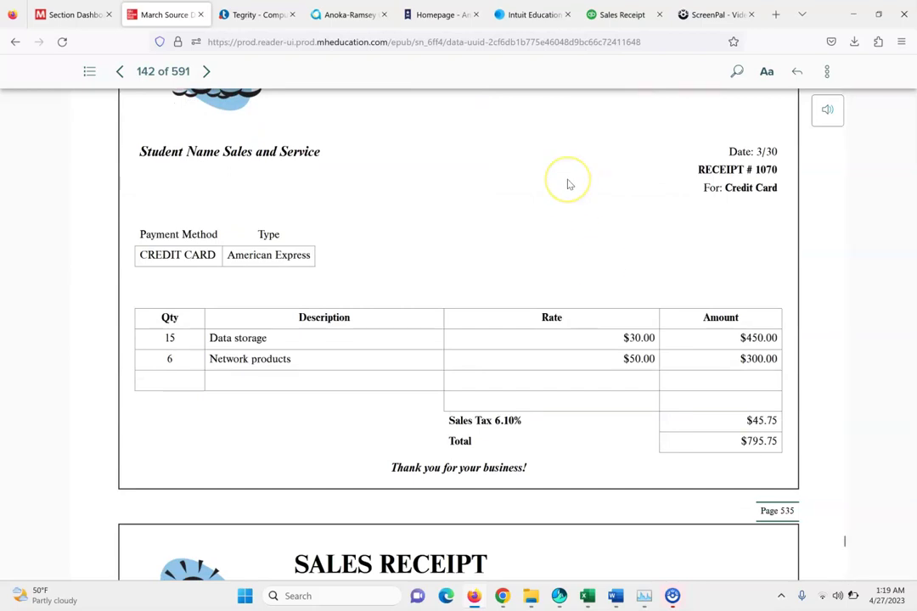
Step: Choose Cash Sales as the customer on sales receipt 1070
{"action": "left_click", "coordinate": [613, 13]}
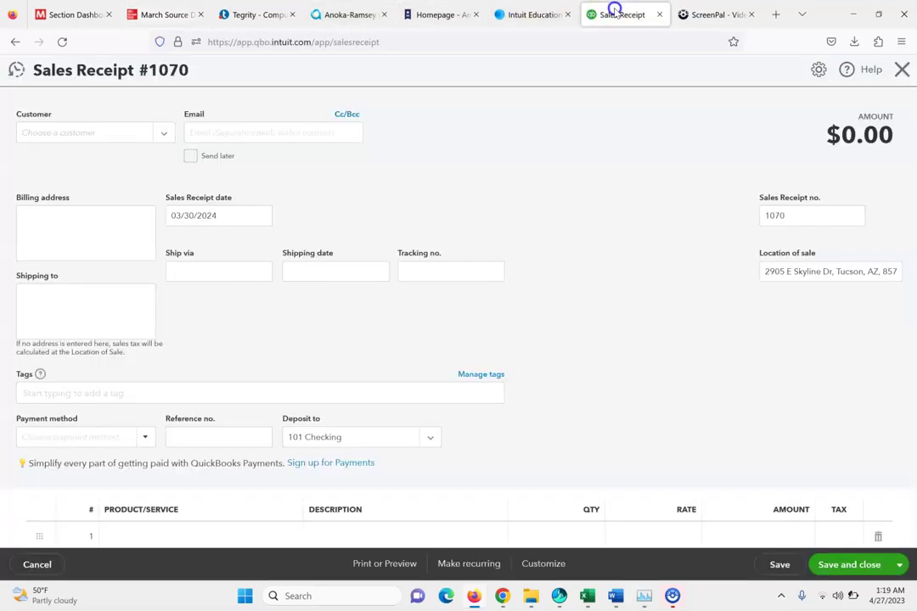
{"action": "left_click", "coordinate": [147, 133]}
{"action": "left_click", "coordinate": [100, 192]}
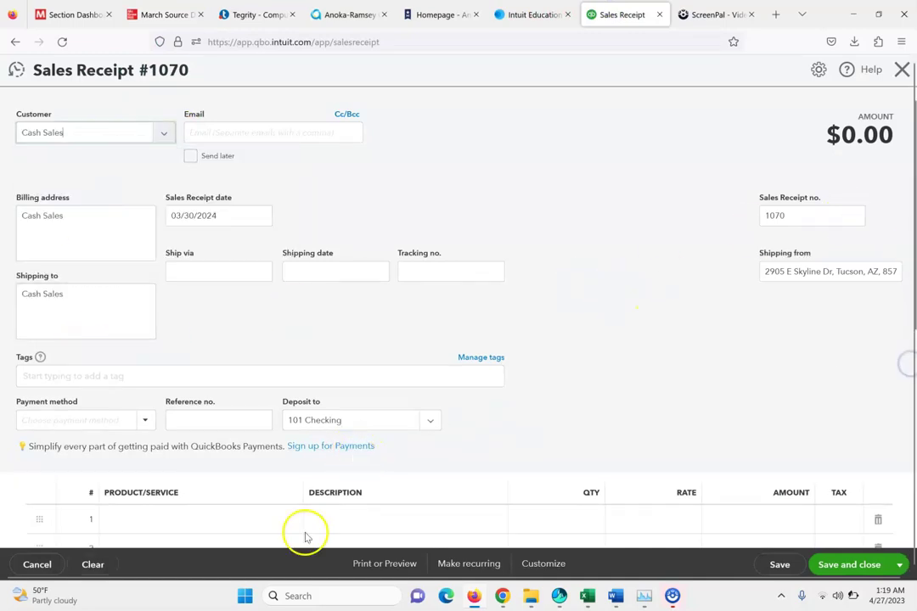
Step: Add Data Storage as the first line item of the sales receipt with a quantity of 15
{"action": "left_click", "coordinate": [278, 523]}
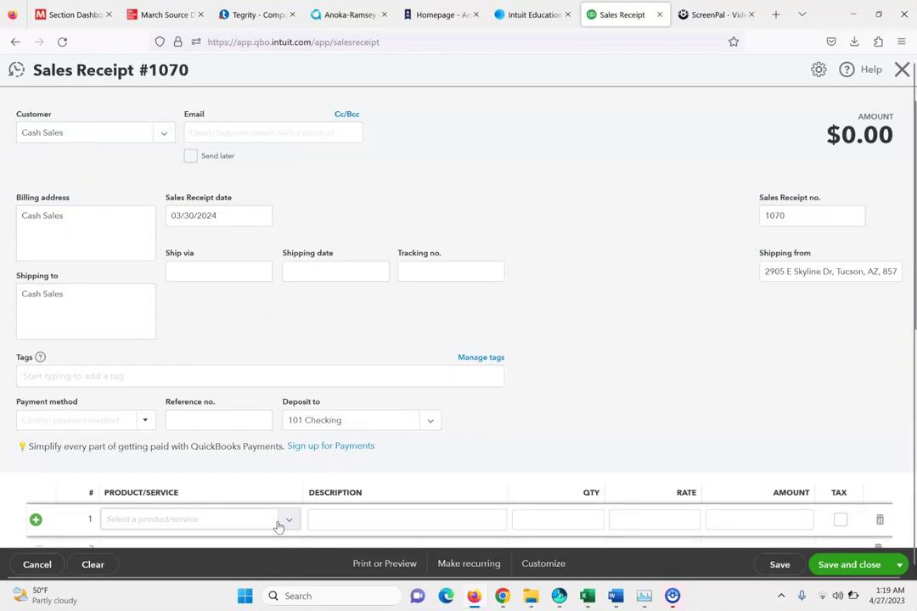
{"action": "left_click", "coordinate": [278, 523]}
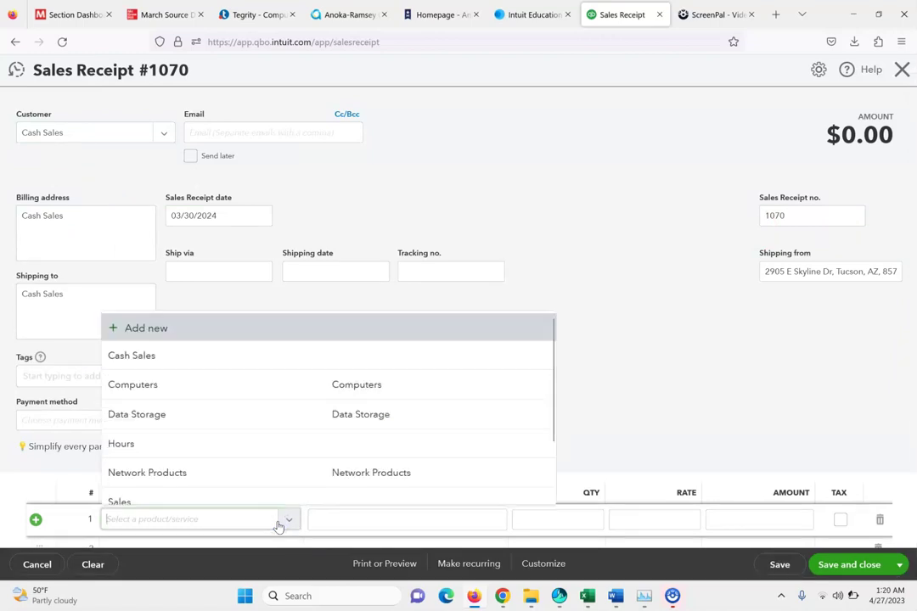
{"action": "left_click", "coordinate": [284, 418]}
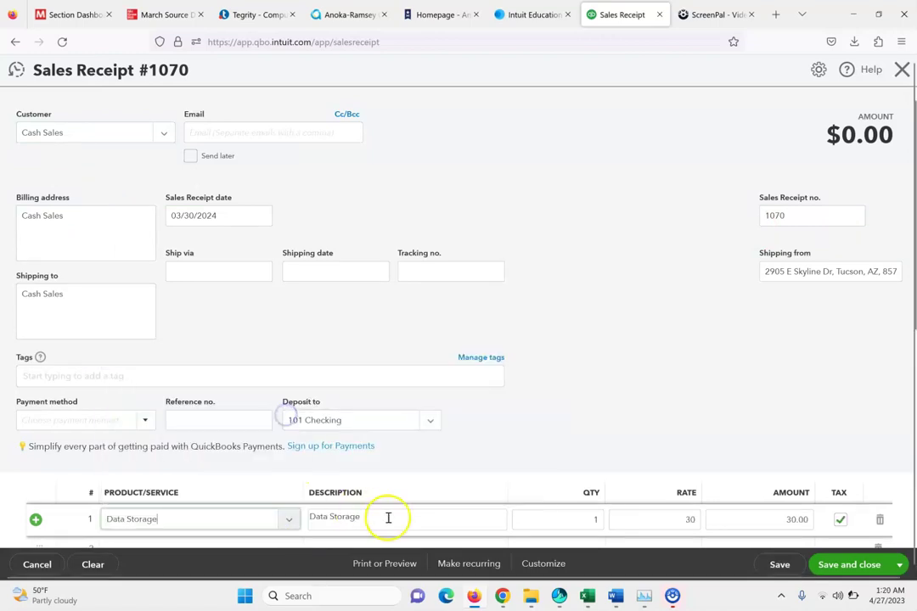
{"action": "left_click", "coordinate": [591, 524]}
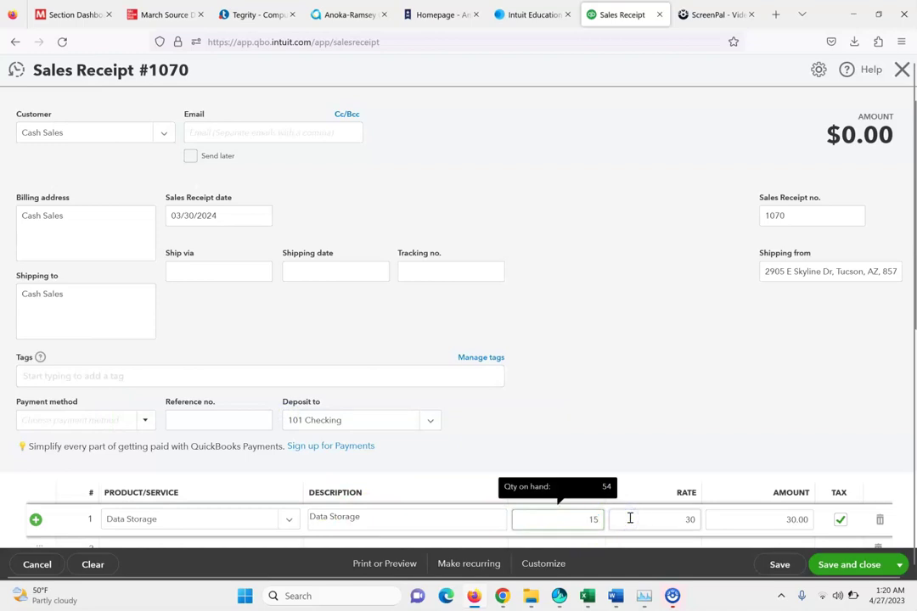
{"action": "key", "text": "Tab"}
{"action": "key", "text": "Tab"}
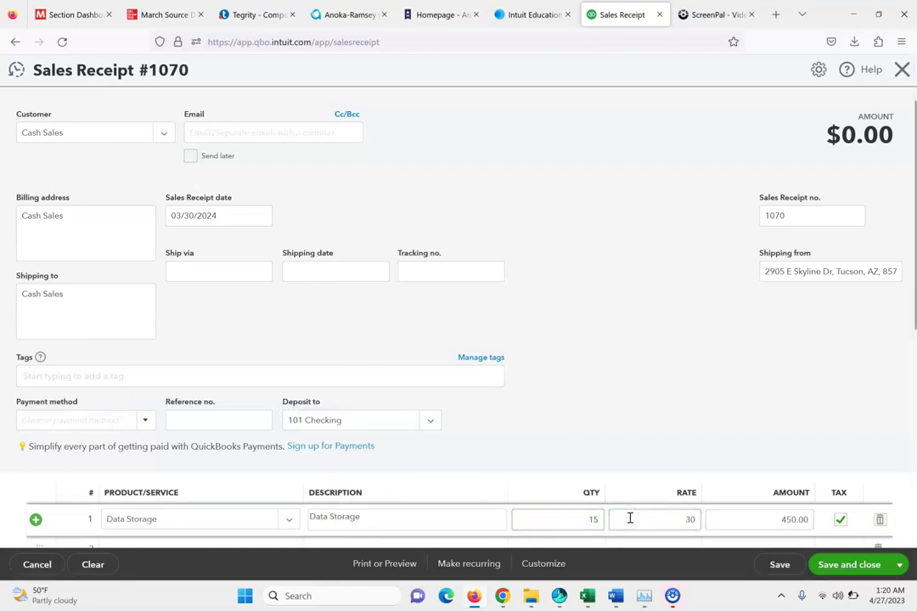
{"action": "key", "text": "Tab"}
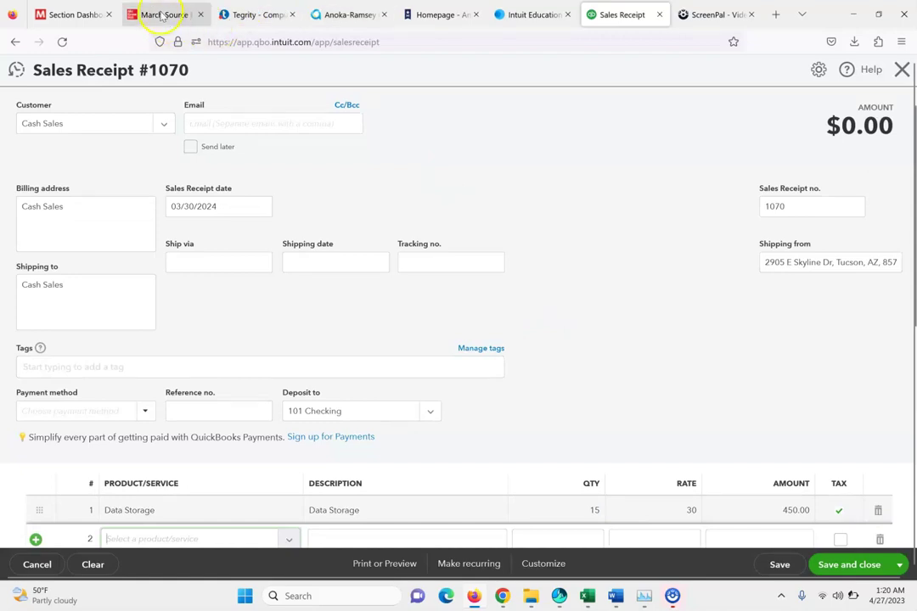
Step: Add Network Products as the second line item of sales receipt 1070 with a quantity of 6, and save it, starting a new receipt
{"action": "left_click", "coordinate": [162, 16]}
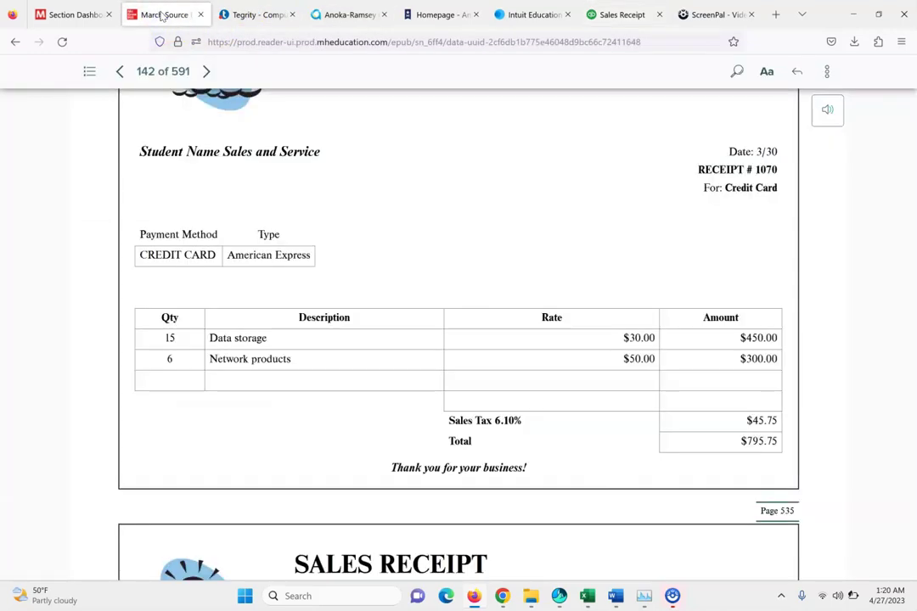
{"action": "left_click", "coordinate": [623, 10]}
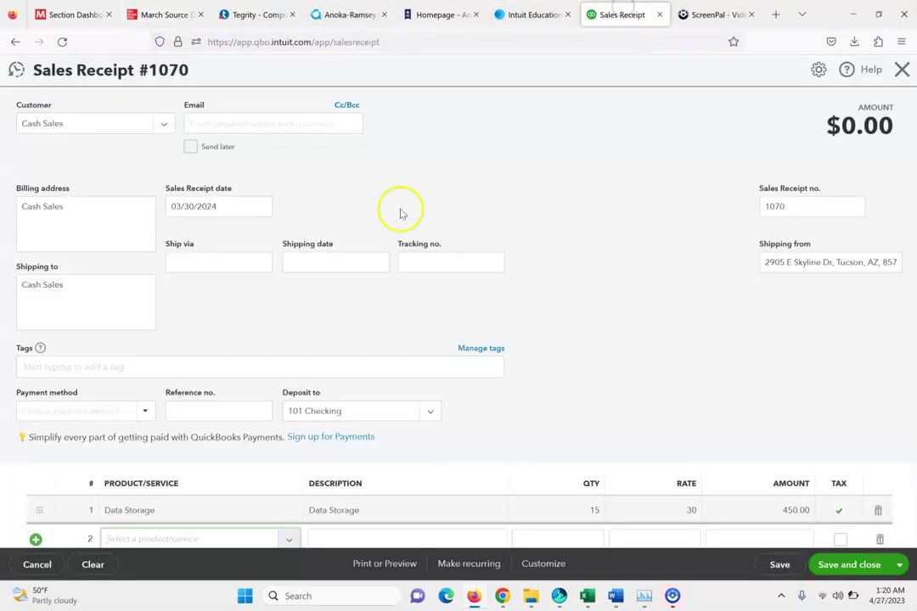
{"action": "left_click", "coordinate": [168, 536]}
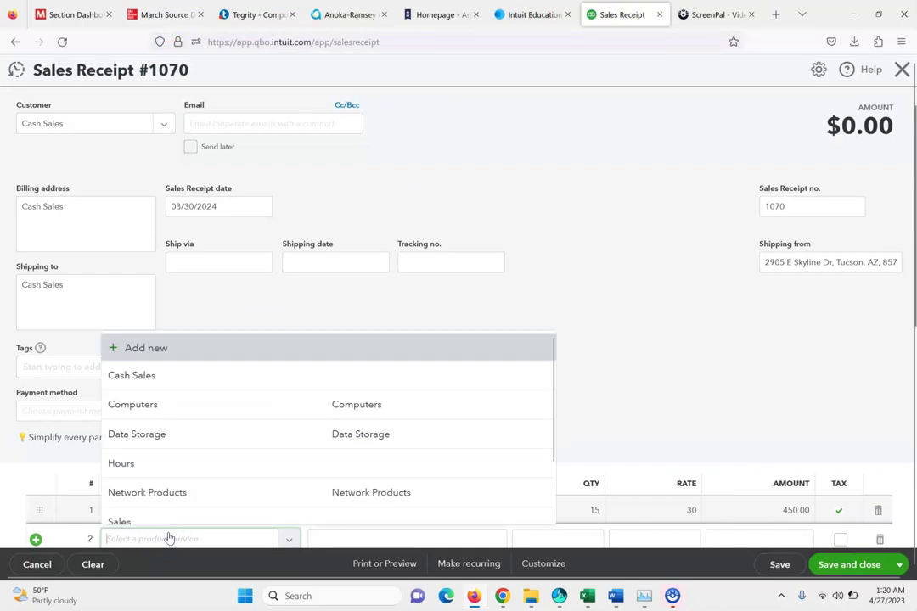
{"action": "left_click", "coordinate": [174, 492]}
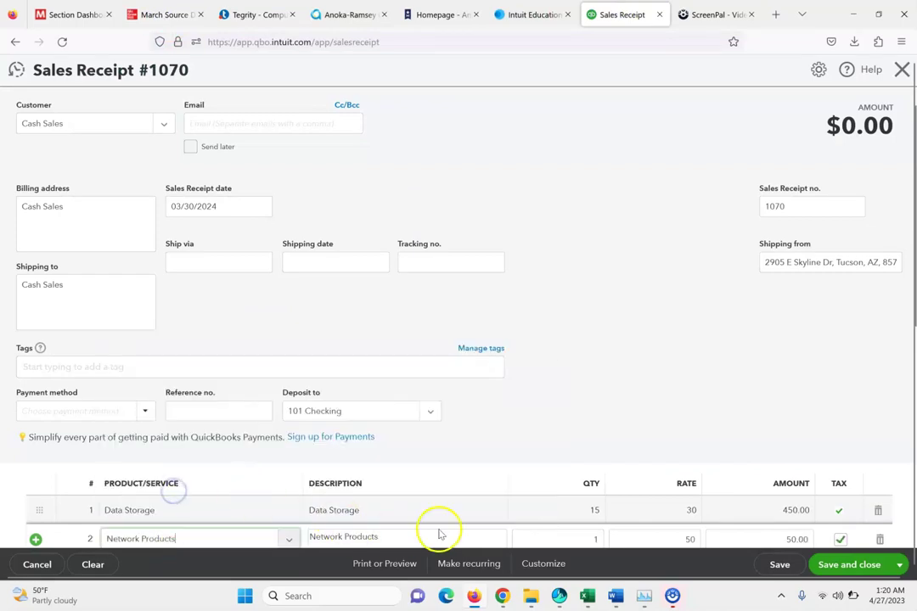
{"action": "left_click", "coordinate": [577, 542]}
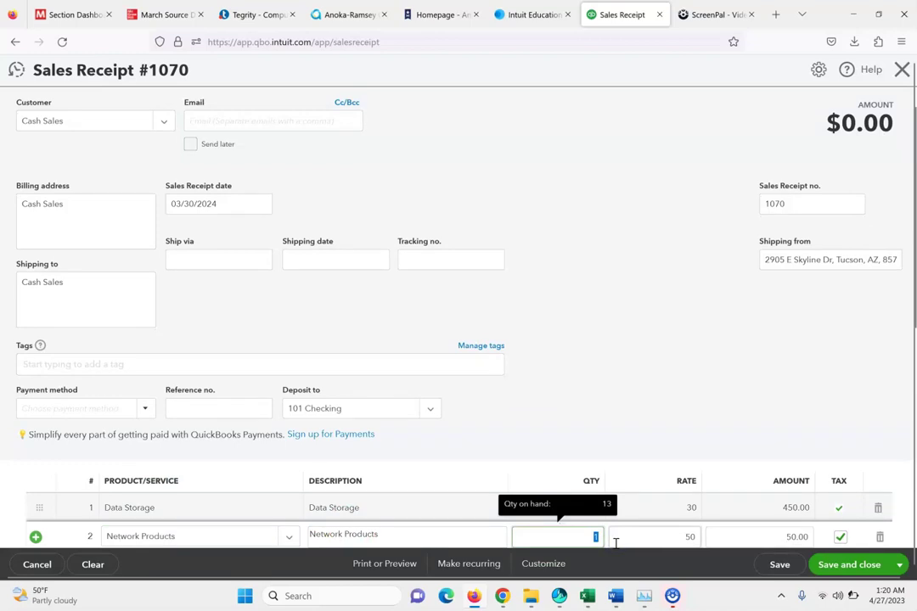
{"action": "type", "text": "6"}
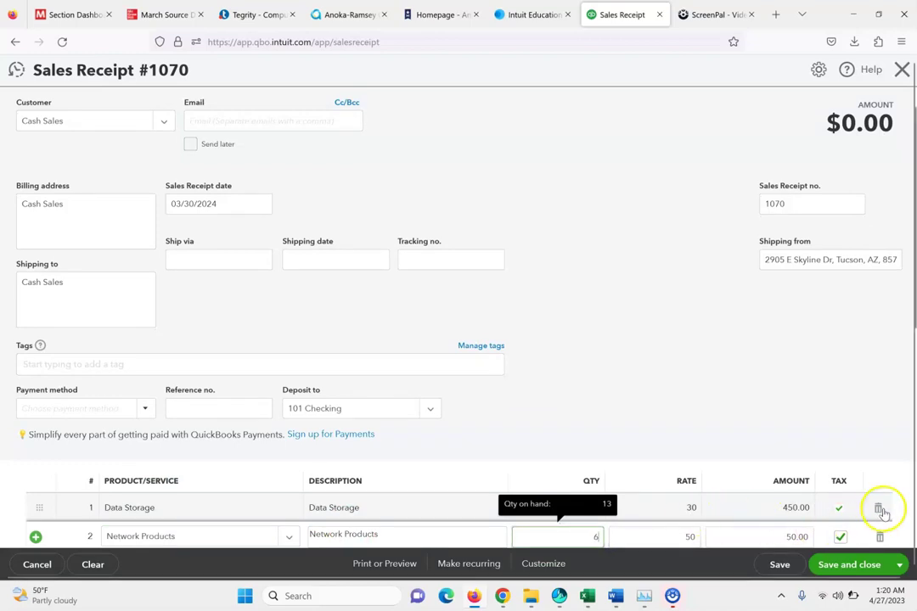
{"action": "left_click", "coordinate": [899, 564]}
{"action": "left_click", "coordinate": [822, 523]}
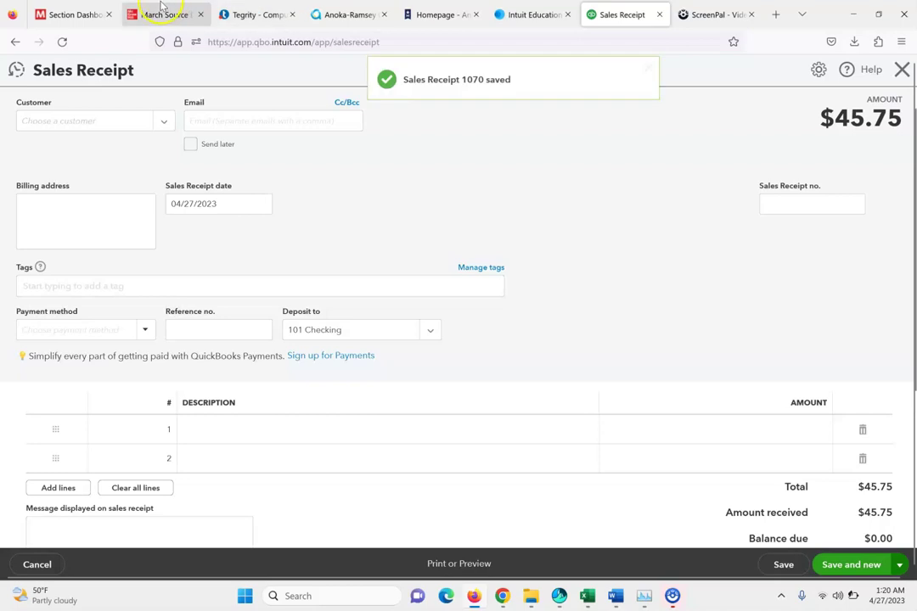
Step: Consult the source document for receipt 1071 and choose Cash Sales as the customer on the new sales receipt
{"action": "left_click", "coordinate": [163, 15]}
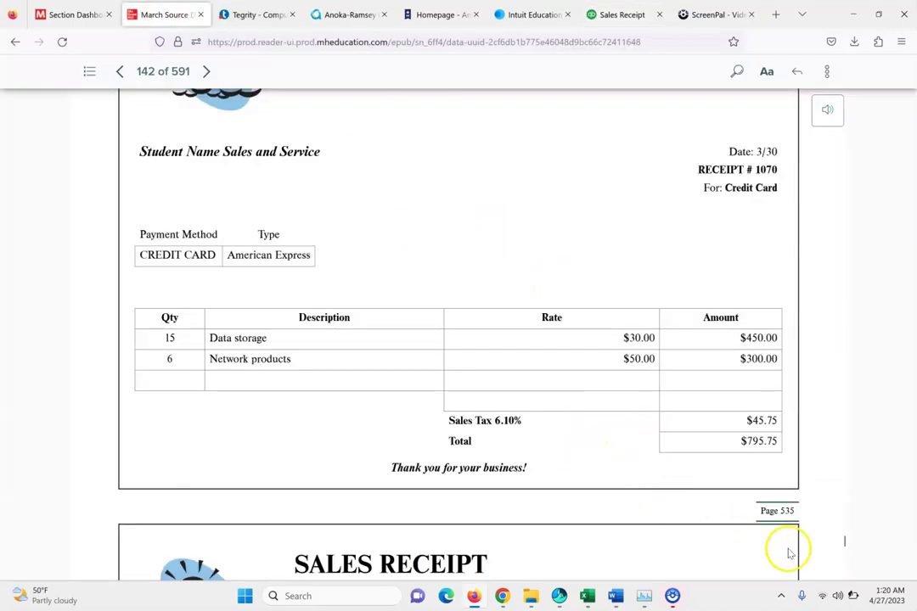
{"action": "left_click", "coordinate": [843, 573]}
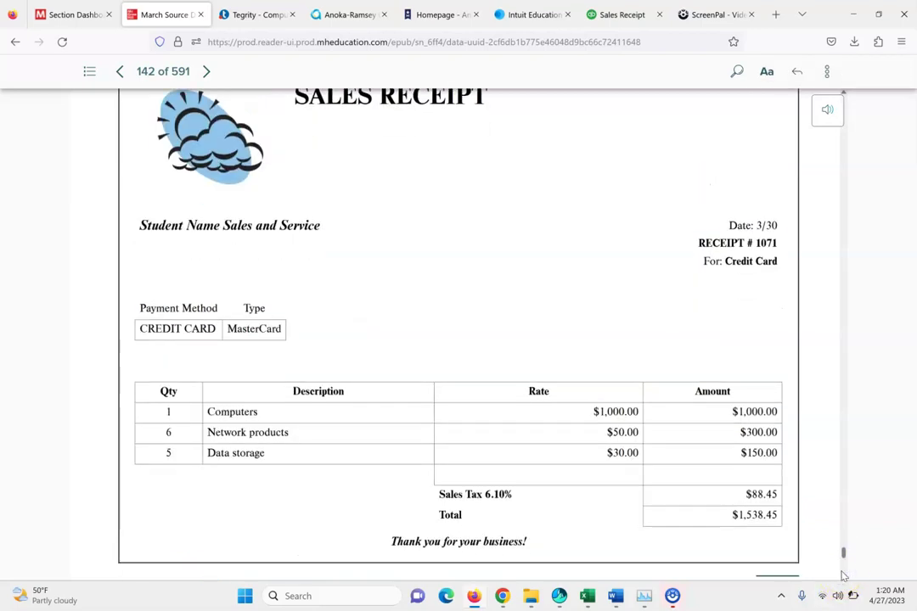
{"action": "left_click", "coordinate": [841, 526]}
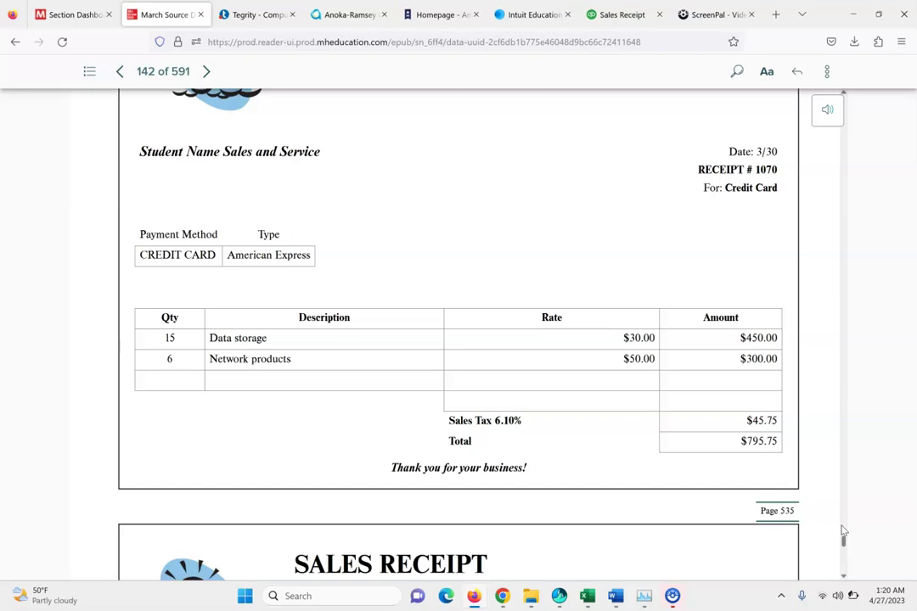
{"action": "left_click", "coordinate": [844, 578]}
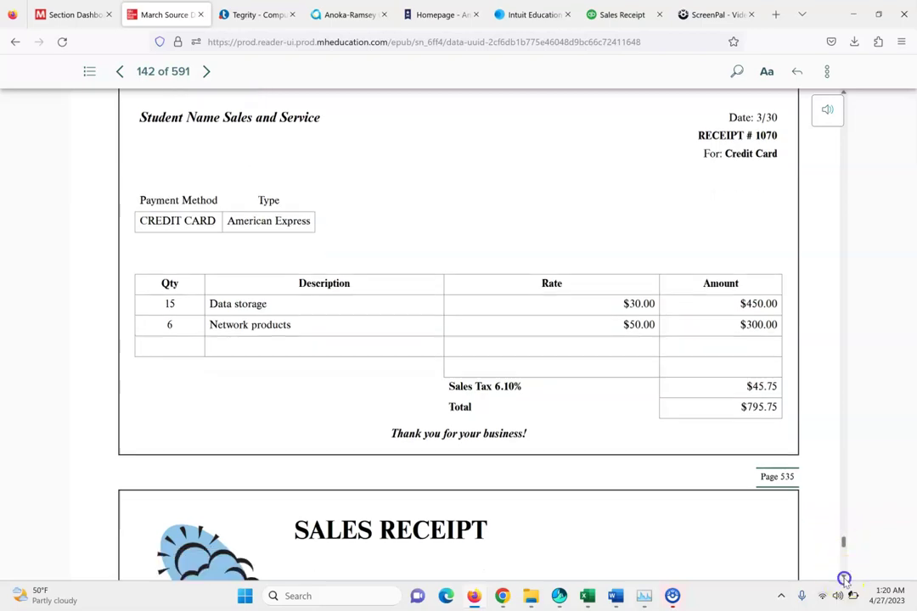
{"action": "left_click_drag", "start_coordinate": [844, 578], "coordinate": [844, 578]}
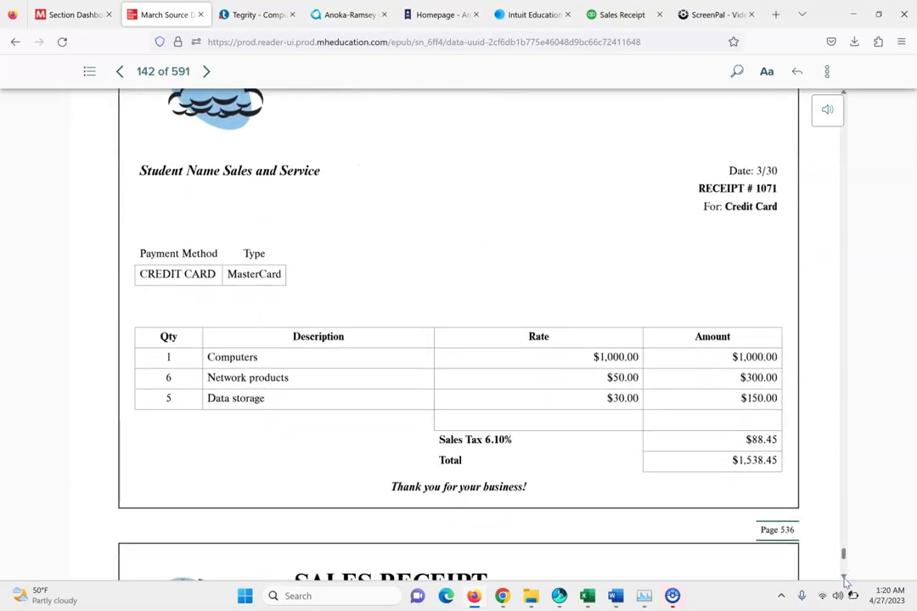
{"action": "left_click", "coordinate": [628, 12]}
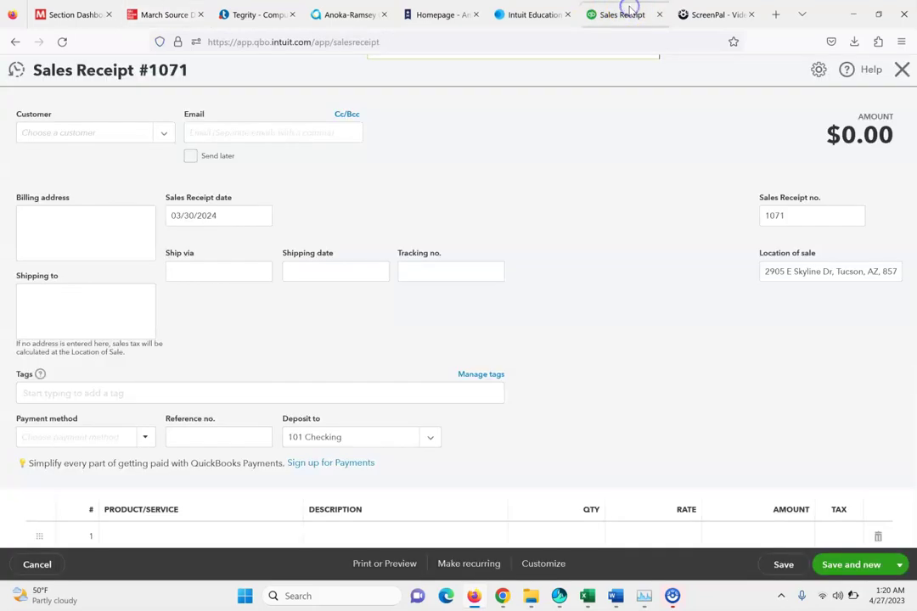
{"action": "left_click", "coordinate": [162, 132]}
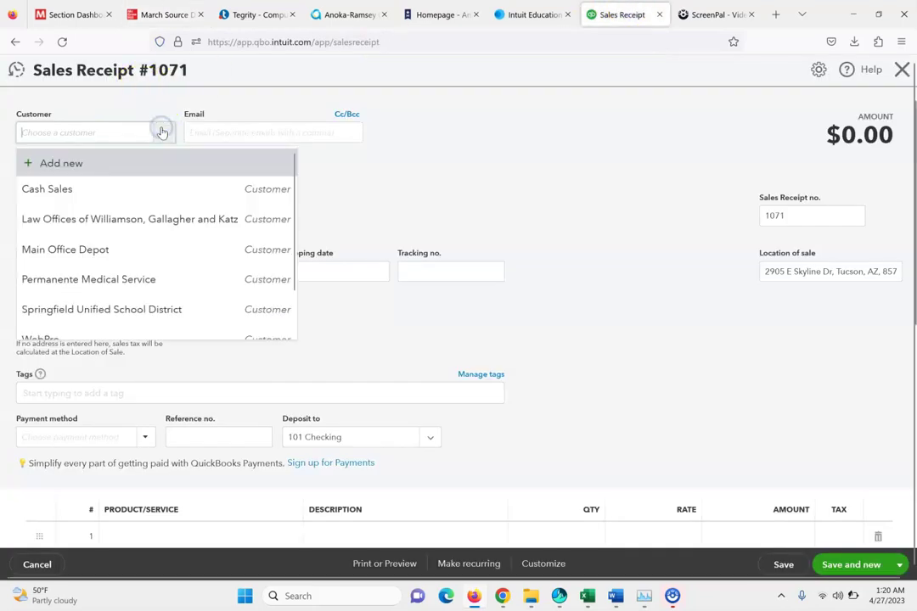
{"action": "left_click", "coordinate": [117, 191]}
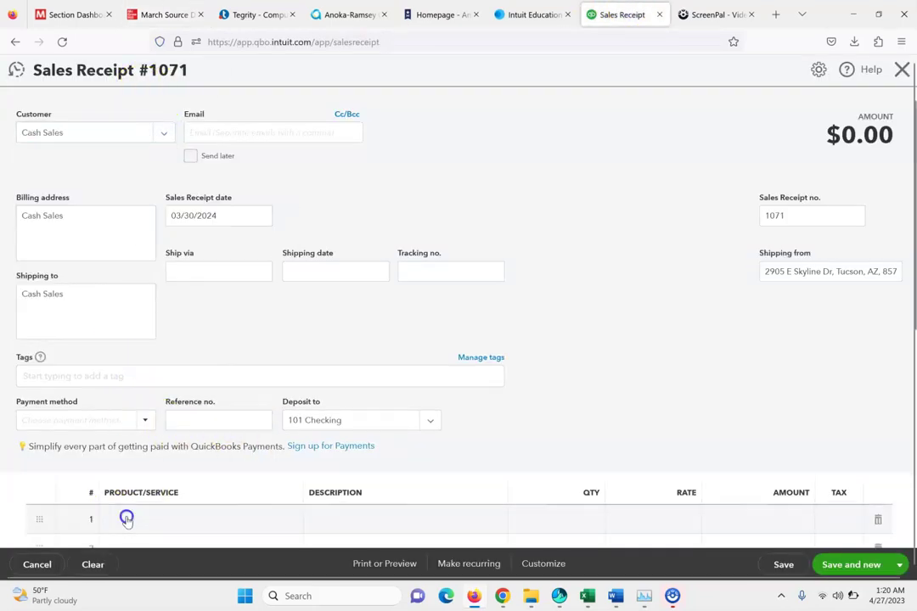
Step: Add Computers as the first line item of sales receipt 1071 with a quantity of 1
{"action": "left_click", "coordinate": [125, 519]}
{"action": "left_click", "coordinate": [286, 521]}
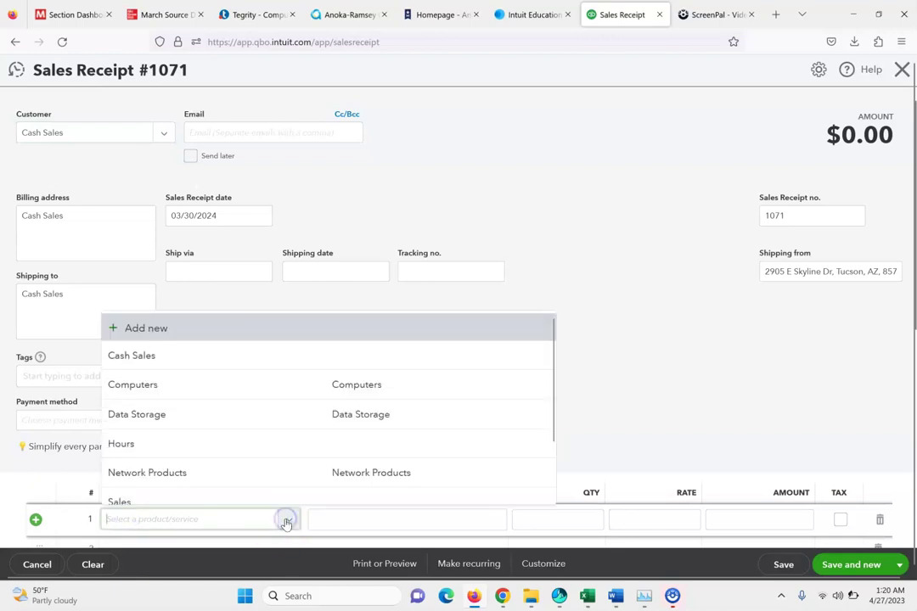
{"action": "left_click", "coordinate": [262, 388]}
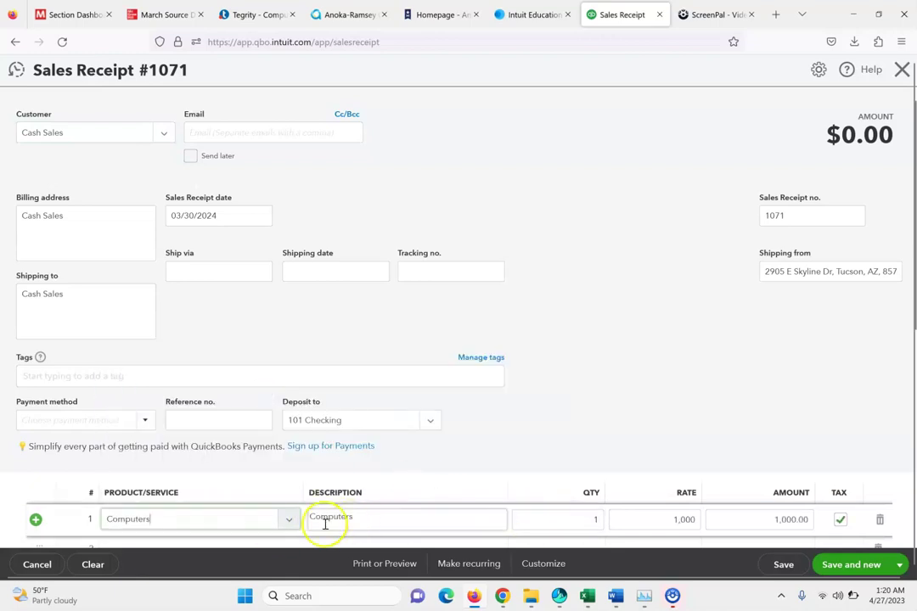
{"action": "key", "text": "Tab"}
{"action": "key", "text": "Tab"}
{"action": "key", "text": "Tab"}
{"action": "key", "text": "Tab"}
{"action": "key", "text": "Tab"}
{"action": "key", "text": "Tab"}
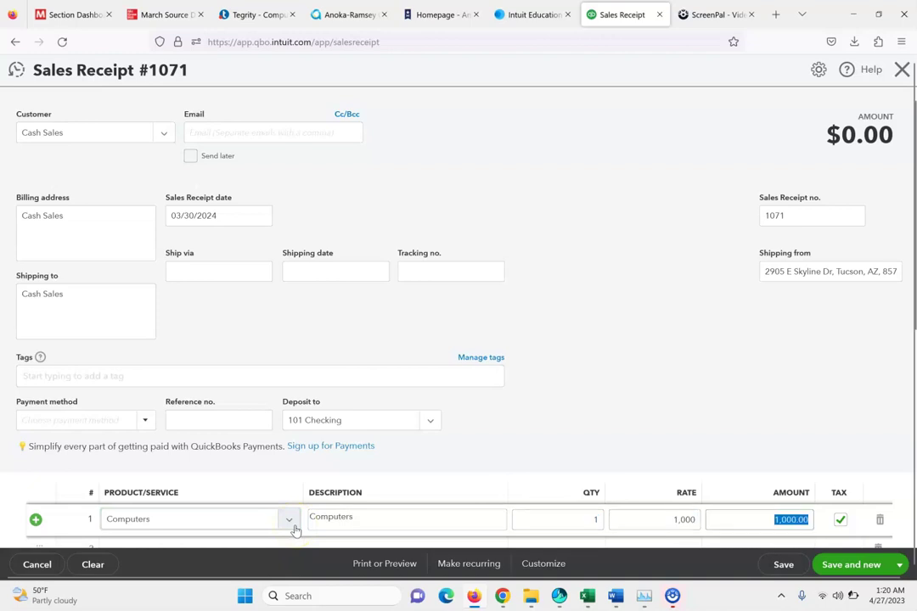
Step: Add Network Products as the second line item with a quantity of 6, checking the source document for receipt 1071
{"action": "left_click", "coordinate": [286, 539]}
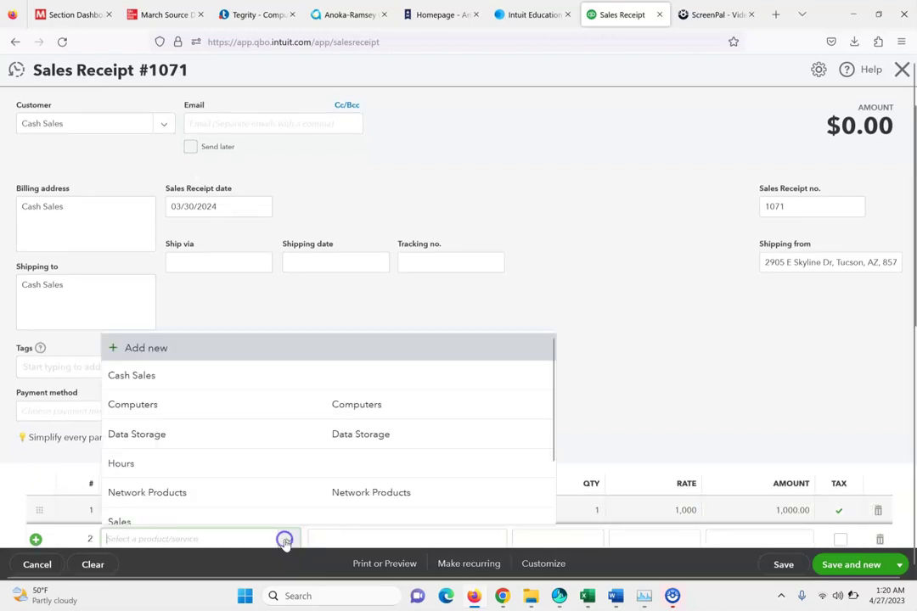
{"action": "left_click", "coordinate": [266, 494]}
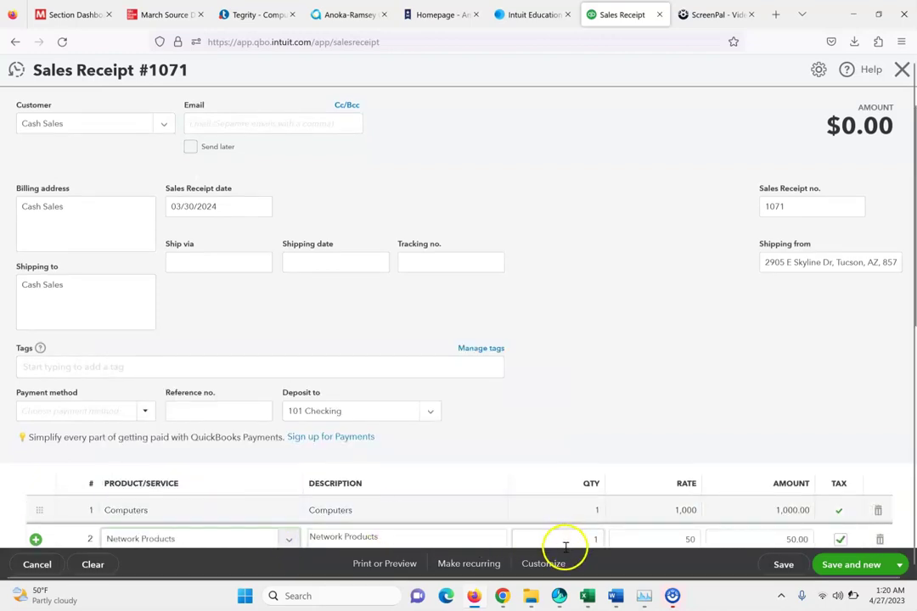
{"action": "left_click", "coordinate": [594, 537]}
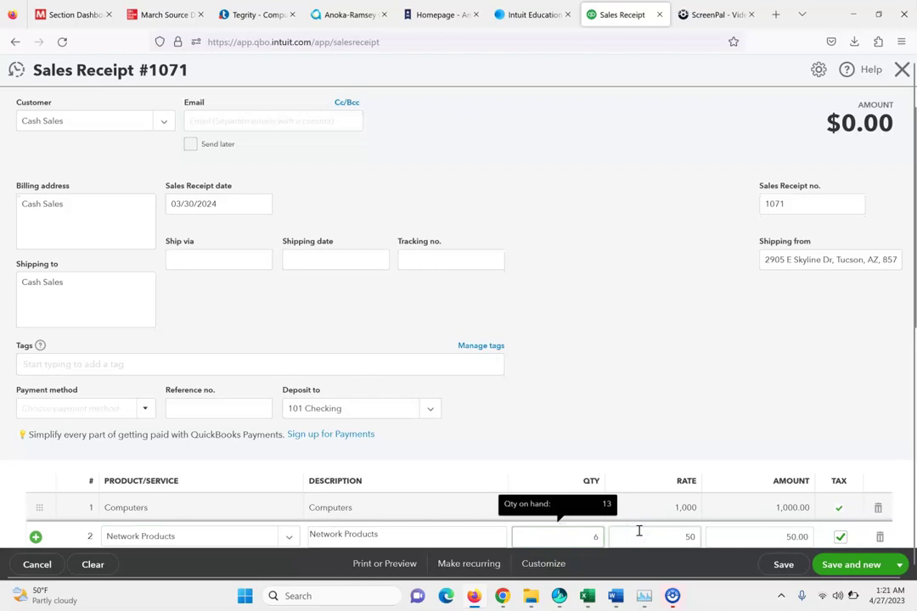
{"action": "left_click", "coordinate": [174, 8]}
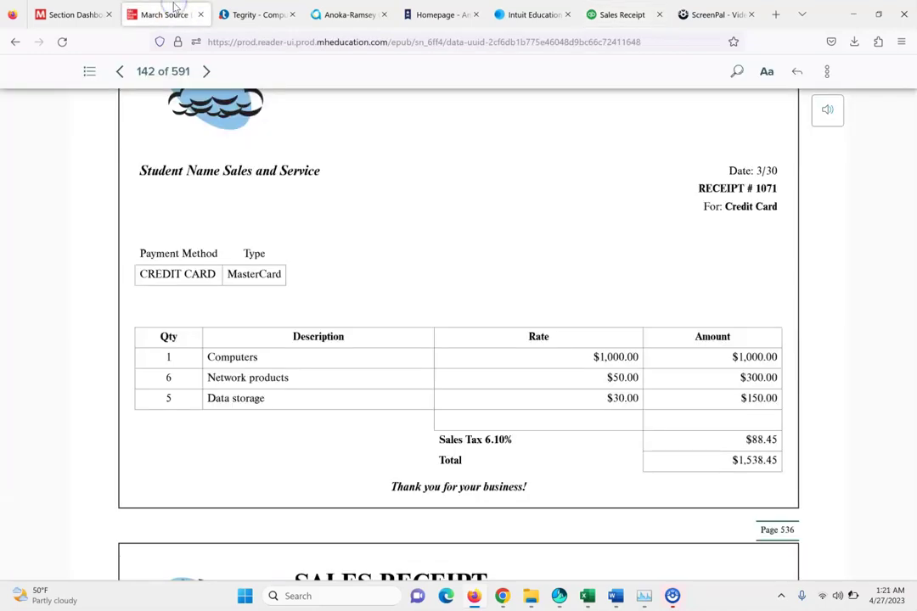
{"action": "left_click", "coordinate": [623, 14]}
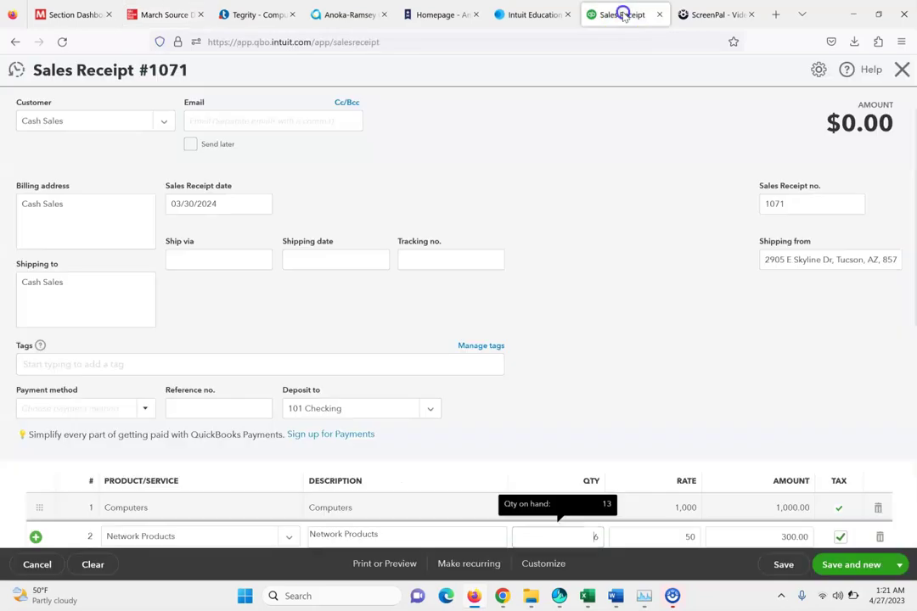
{"action": "key", "text": "Tab"}
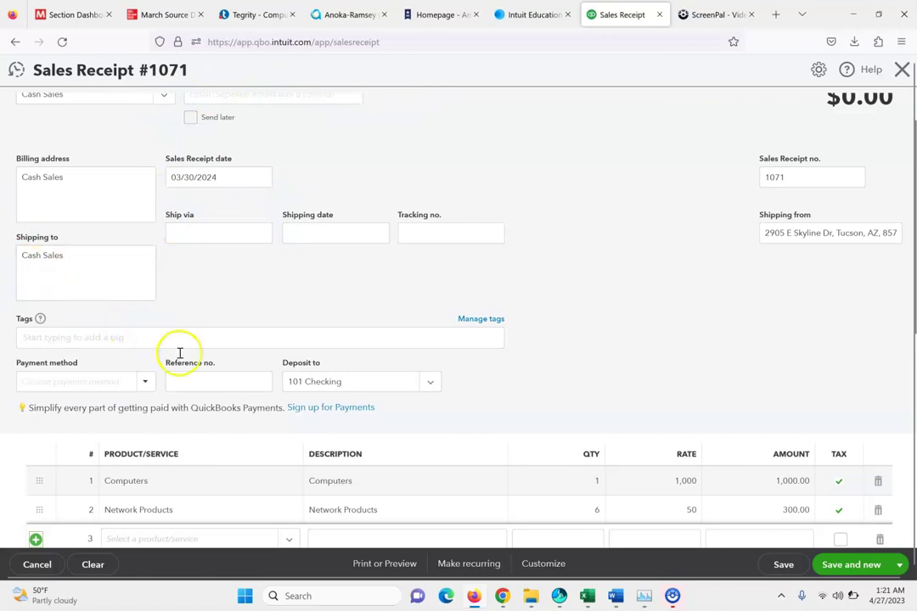
Step: Add Data Storage as the third line item of sales receipt 1071 with a quantity of 5
{"action": "left_click", "coordinate": [285, 540]}
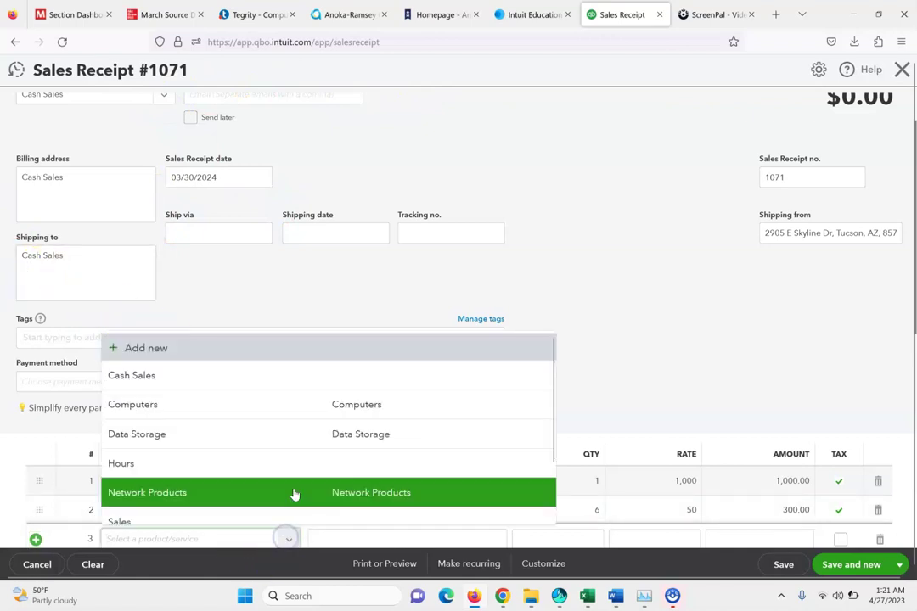
{"action": "left_click", "coordinate": [278, 442]}
{"action": "left_click", "coordinate": [568, 544]}
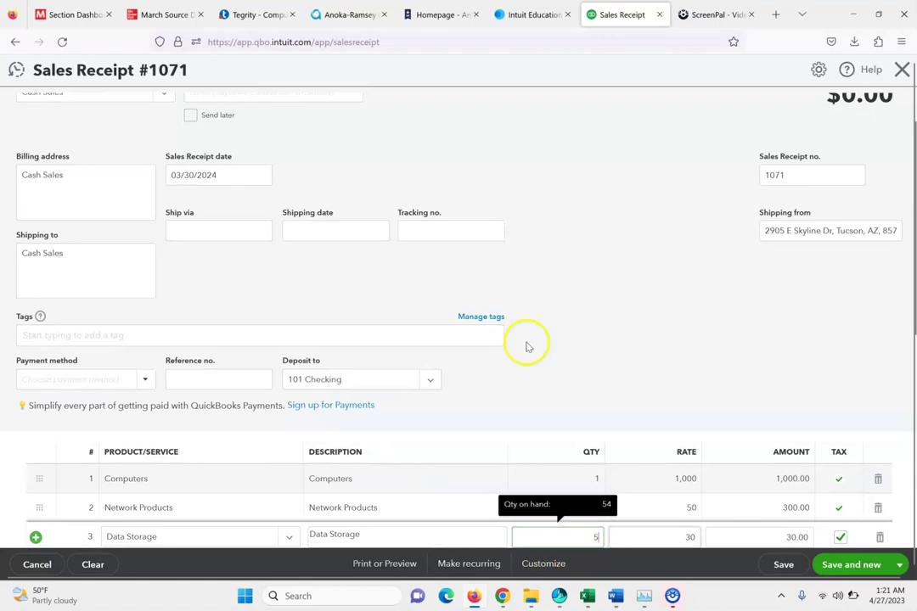
Step: Consult the source document for receipt 1072, and save sales receipt 1071, starting a new one
{"action": "left_click", "coordinate": [161, 14]}
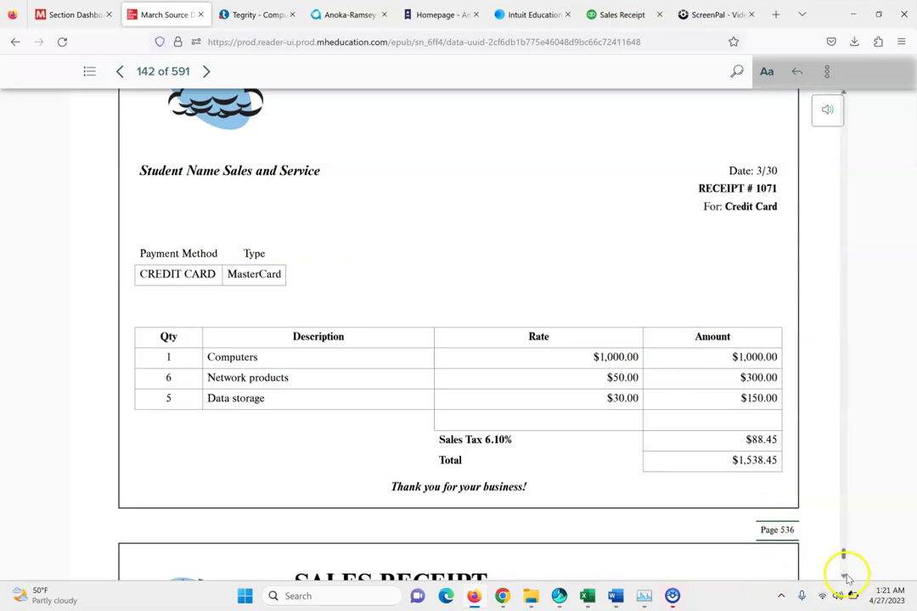
{"action": "scroll", "coordinate": [846, 580], "scroll_direction": "down", "scroll_amount": 3}
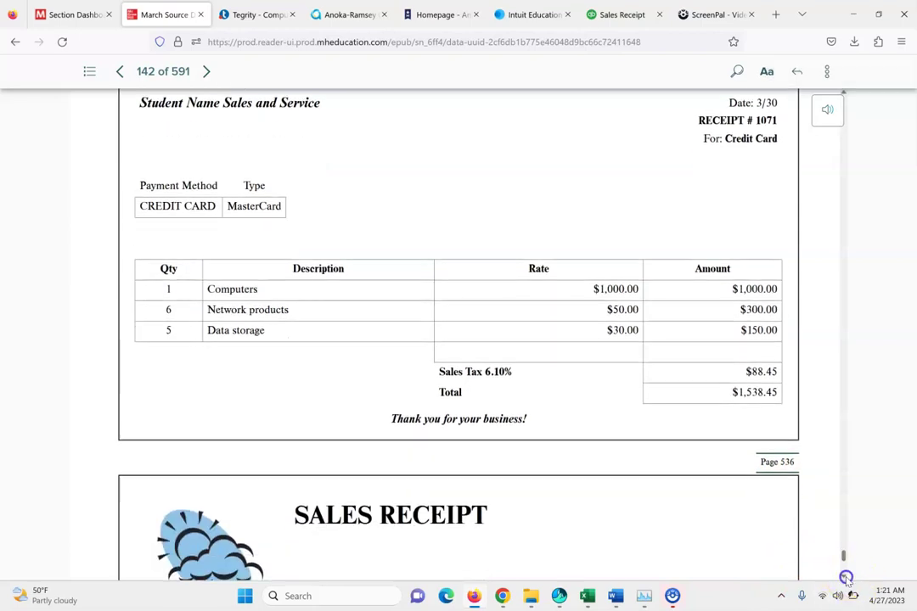
{"action": "scroll", "coordinate": [846, 578], "scroll_direction": "down", "scroll_amount": 5}
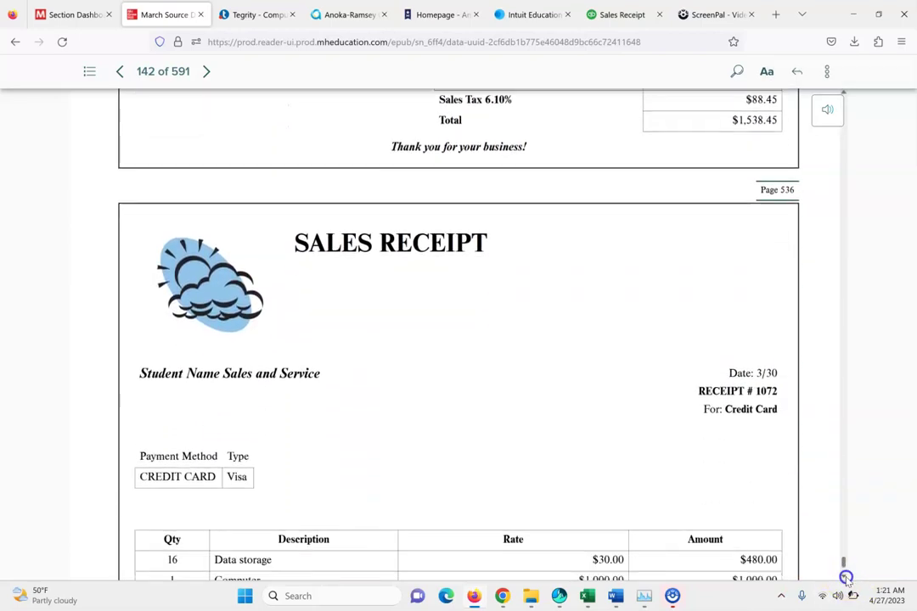
{"action": "scroll", "coordinate": [845, 578], "scroll_direction": "down", "scroll_amount": 1}
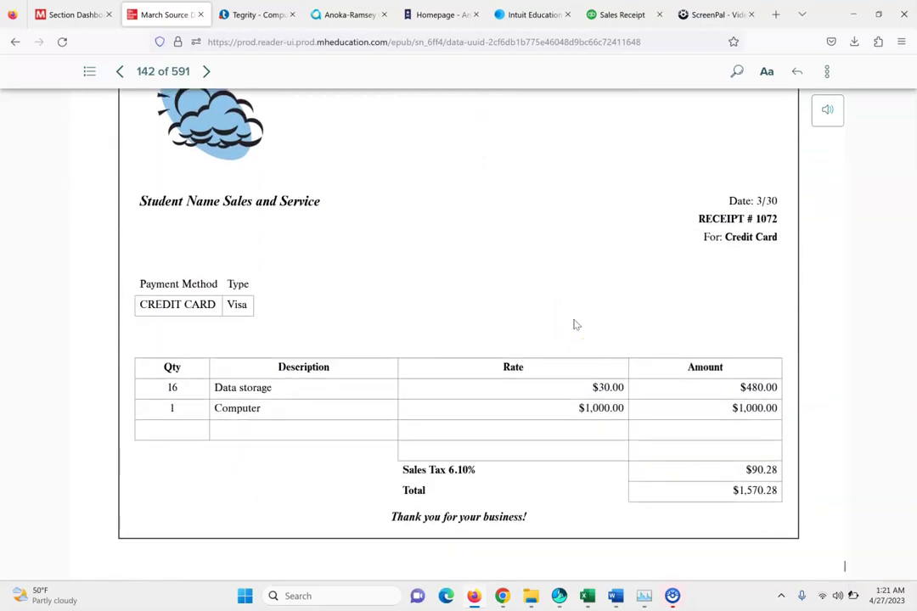
{"action": "left_click", "coordinate": [629, 10]}
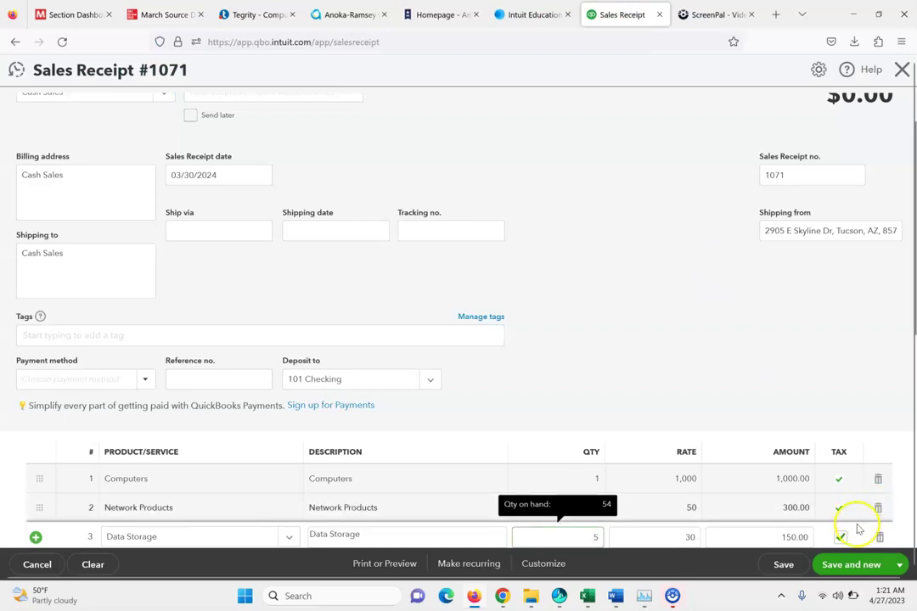
{"action": "left_click", "coordinate": [857, 565]}
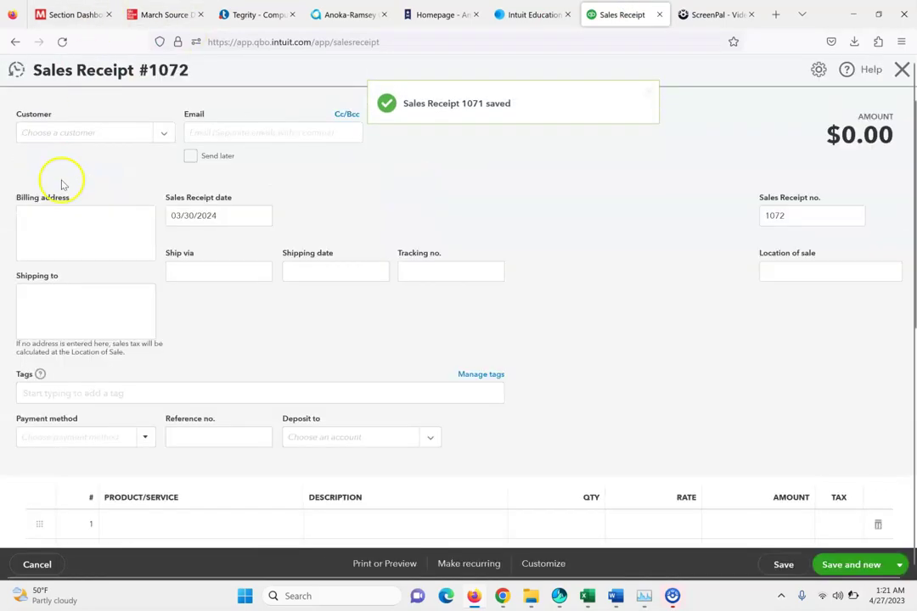
Step: Choose Cash Sales as the customer on sales receipt 1072 and add Data Storage as its first line item with a quantity of 16
{"action": "left_click", "coordinate": [134, 134]}
{"action": "left_click", "coordinate": [115, 192]}
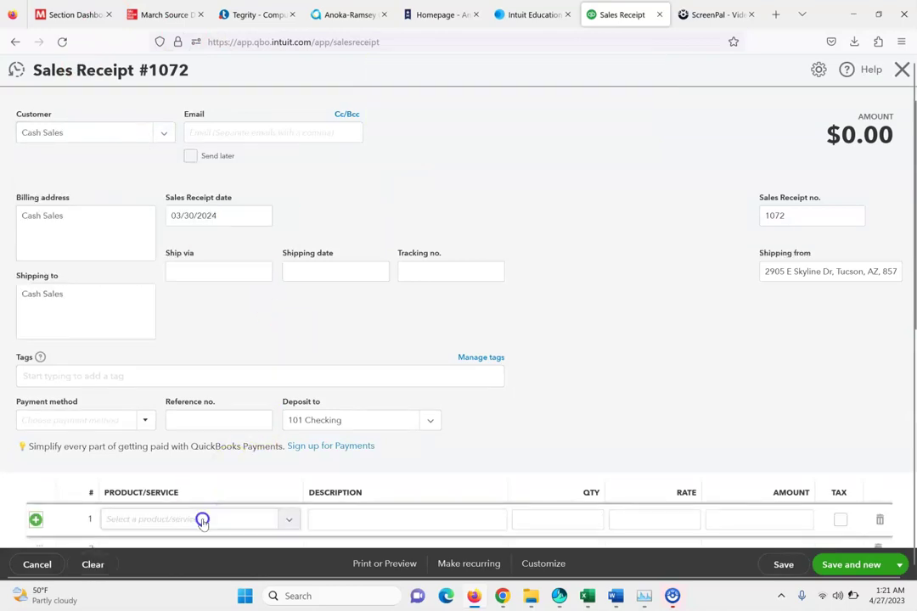
{"action": "left_click", "coordinate": [200, 520]}
{"action": "left_click", "coordinate": [188, 420]}
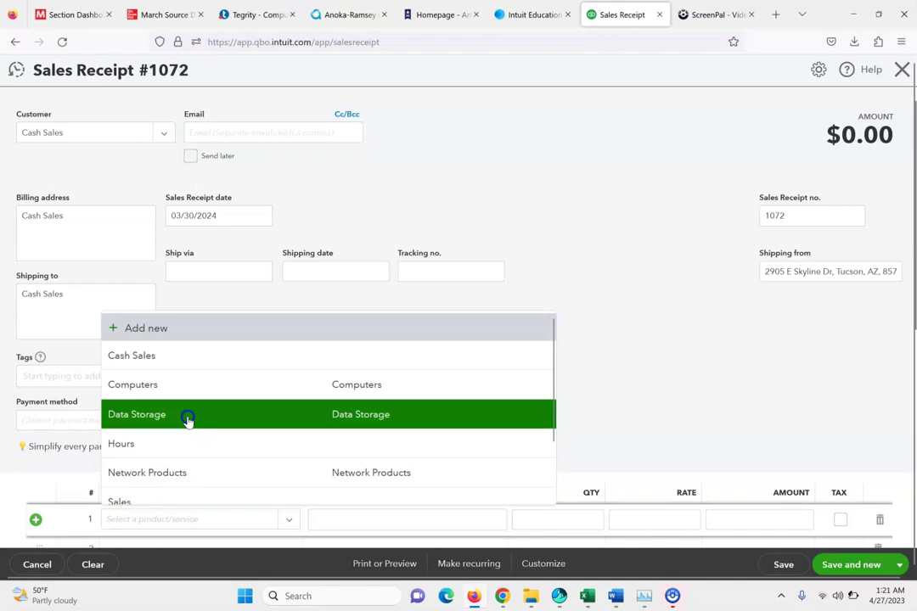
{"action": "left_click", "coordinate": [595, 518]}
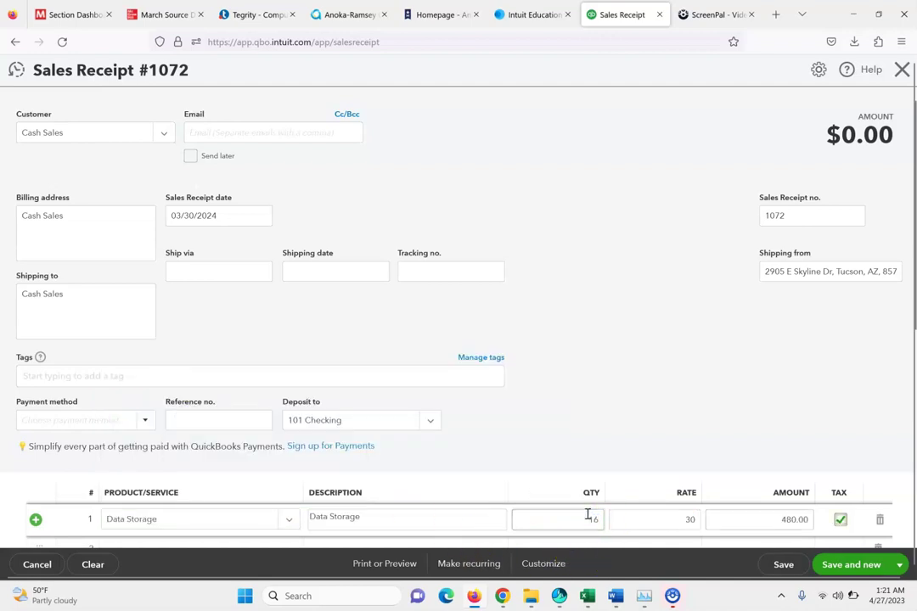
Step: Add Computers as the second line item of sales receipt 1072, and save and close the receipt
{"action": "key", "text": "Return"}
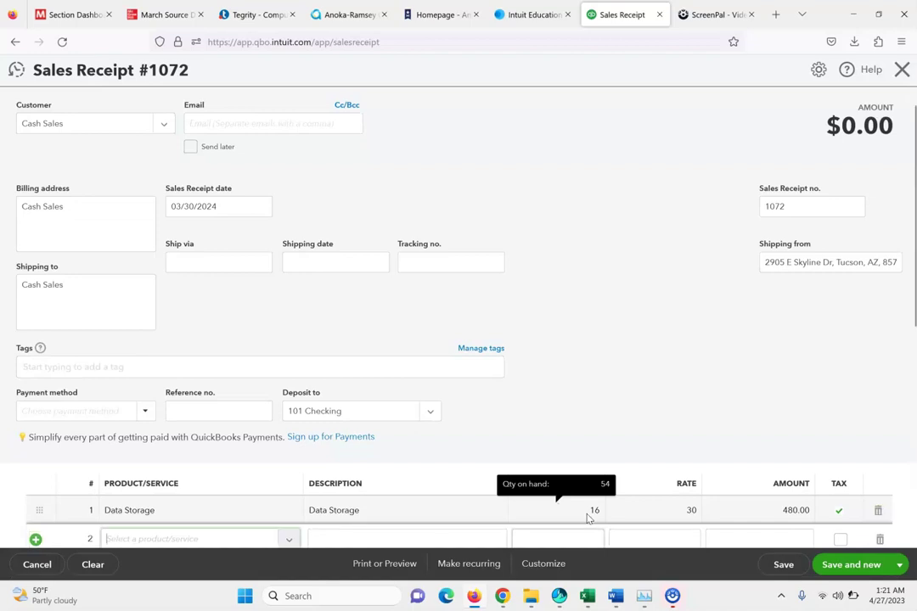
{"action": "type", "text": "com"}
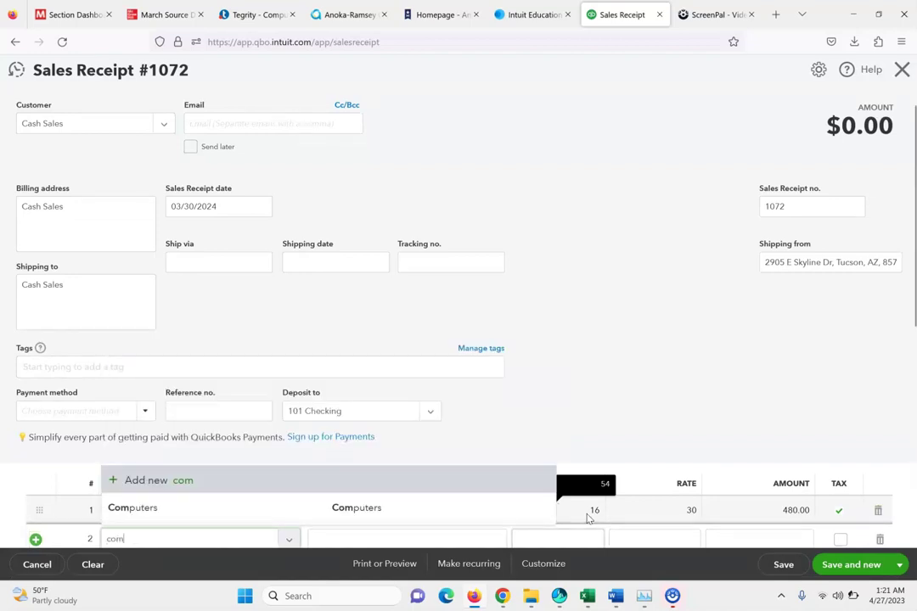
{"action": "left_click", "coordinate": [354, 514]}
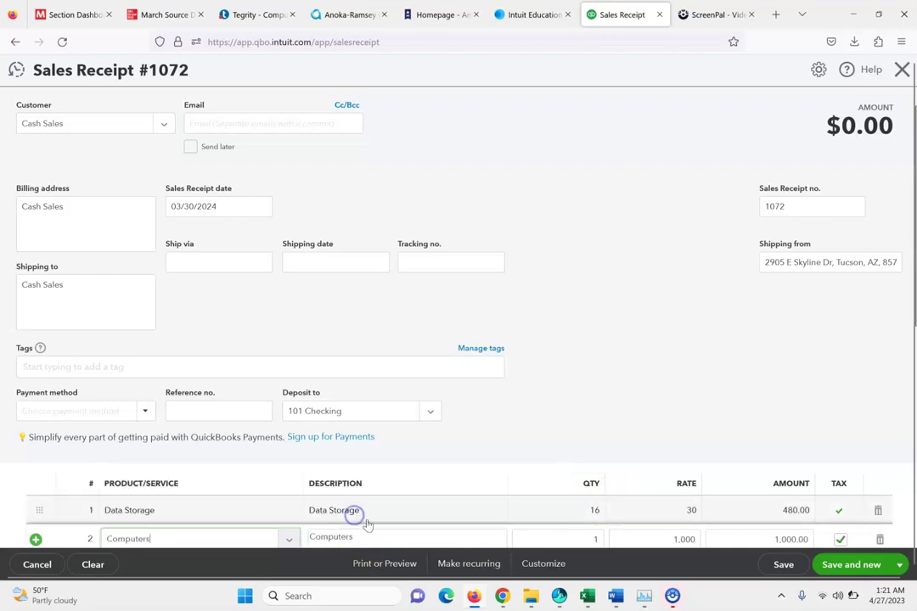
{"action": "left_click", "coordinate": [896, 565]}
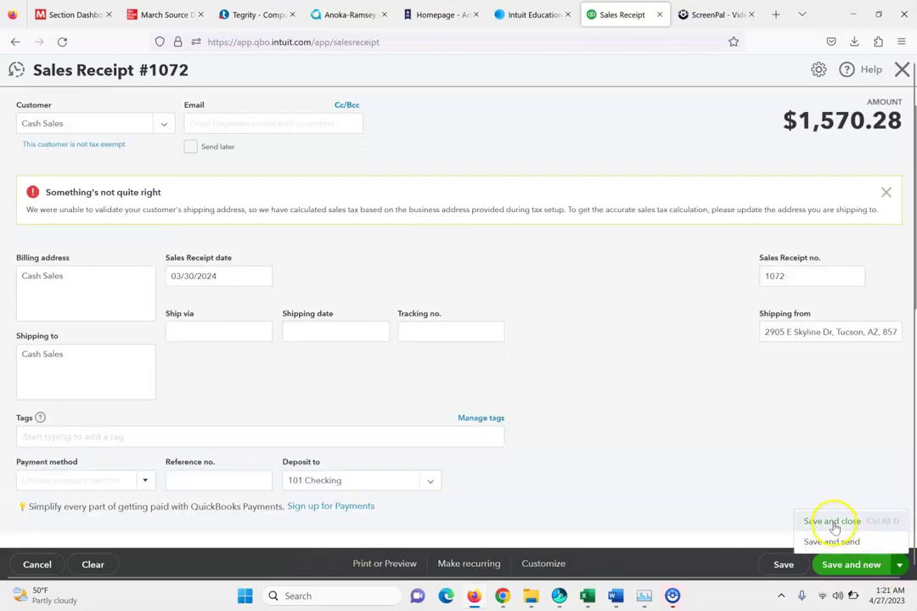
{"action": "left_click", "coordinate": [832, 521]}
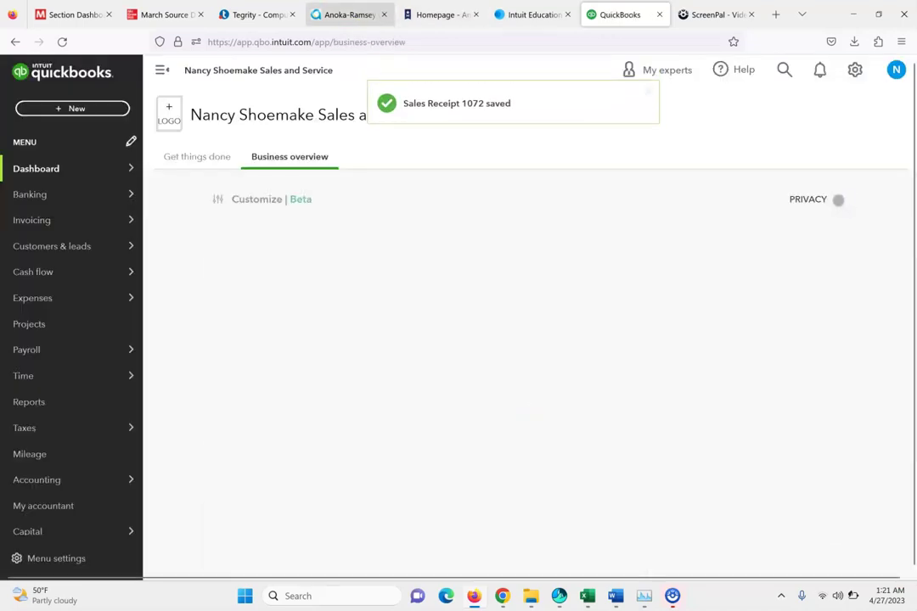
Step: Consult the textbook's unadjusted trial balance instructions on the page after receipt 1072, and open the Trial Balance report in QuickBooks
{"action": "left_click", "coordinate": [157, 14]}
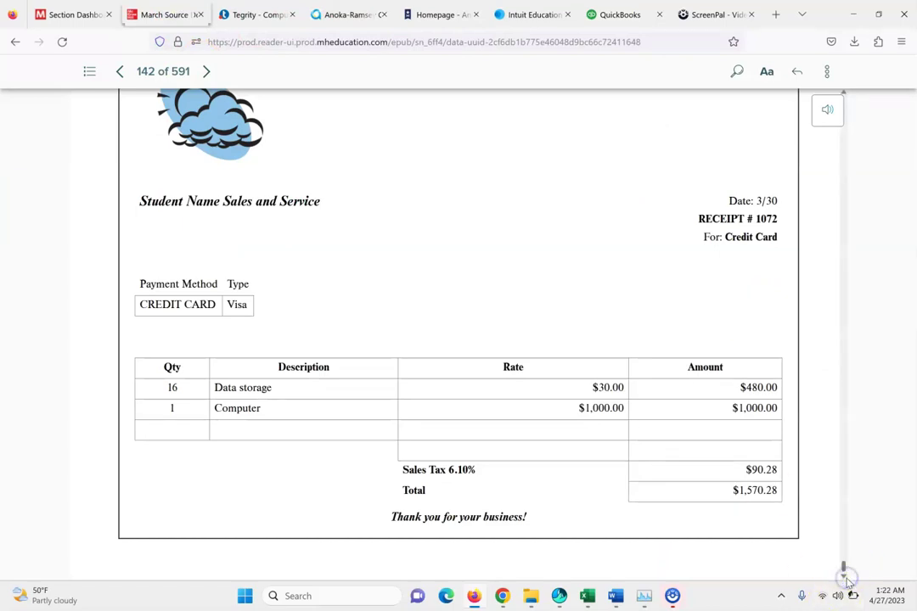
{"action": "left_click", "coordinate": [209, 72]}
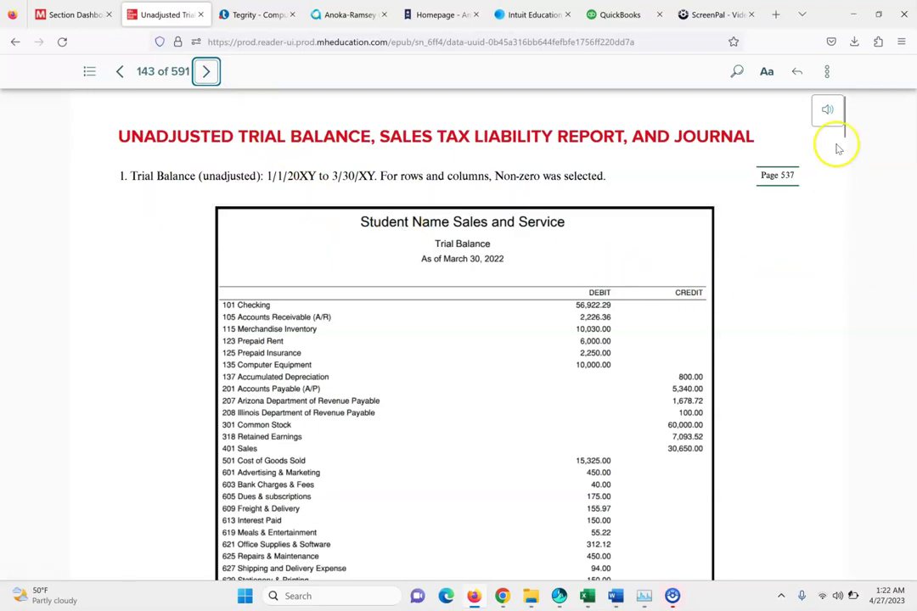
{"action": "left_click", "coordinate": [843, 580]}
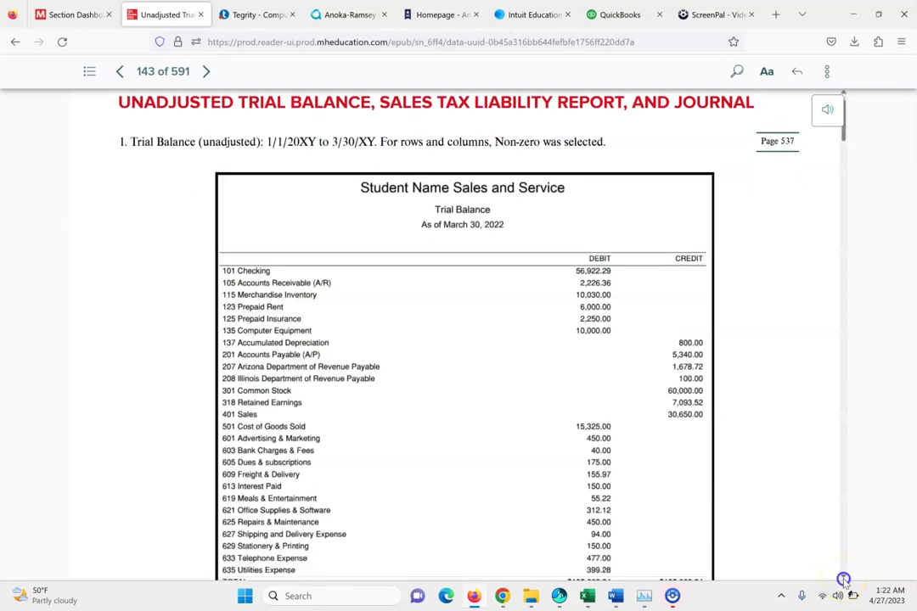
{"action": "left_click", "coordinate": [844, 580]}
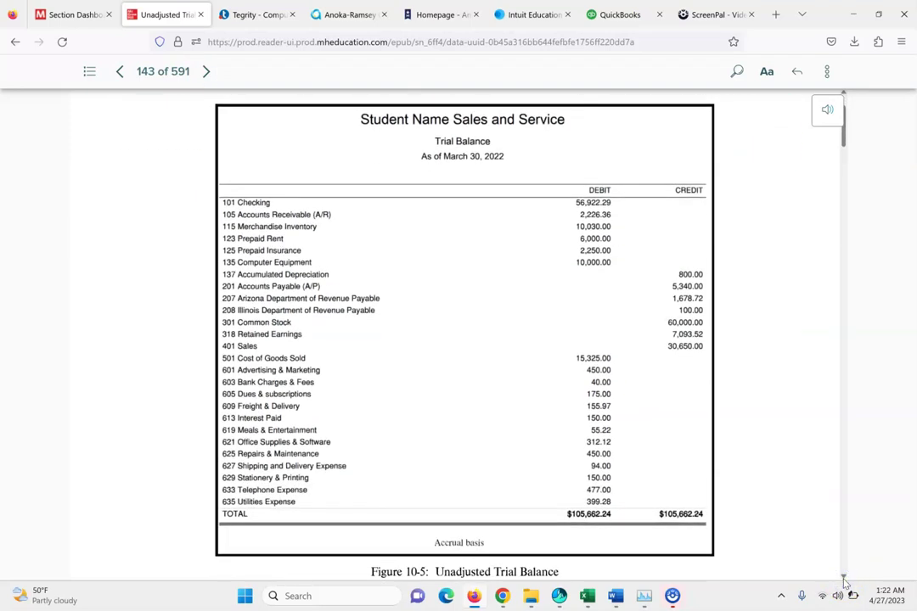
{"action": "left_click", "coordinate": [844, 580]}
{"action": "left_click", "coordinate": [618, 14]}
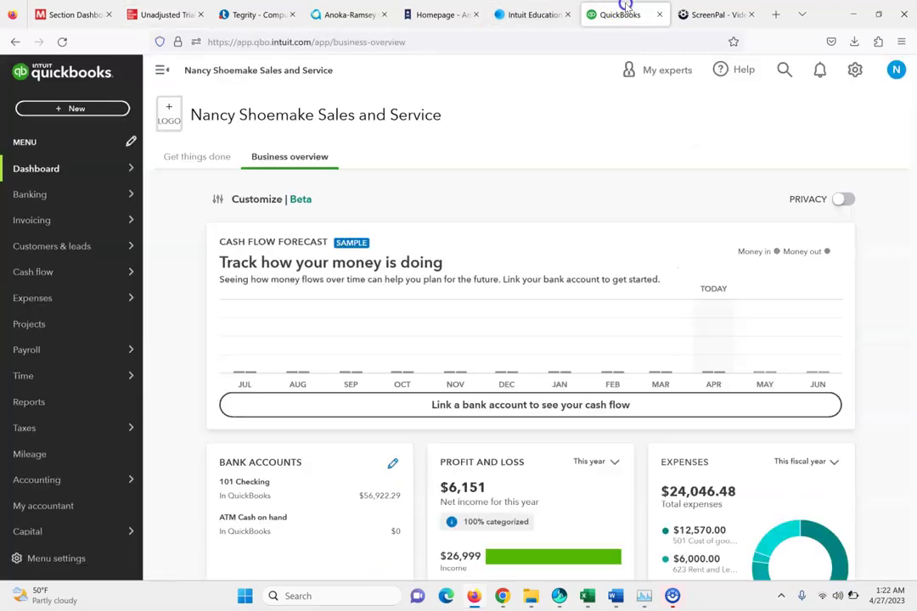
{"action": "left_click", "coordinate": [51, 397]}
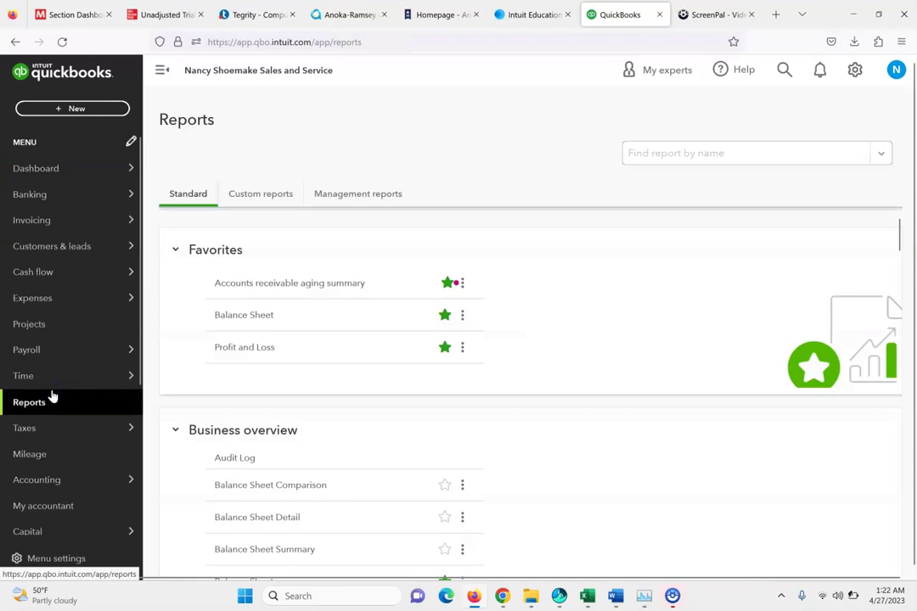
{"action": "left_click", "coordinate": [639, 156]}
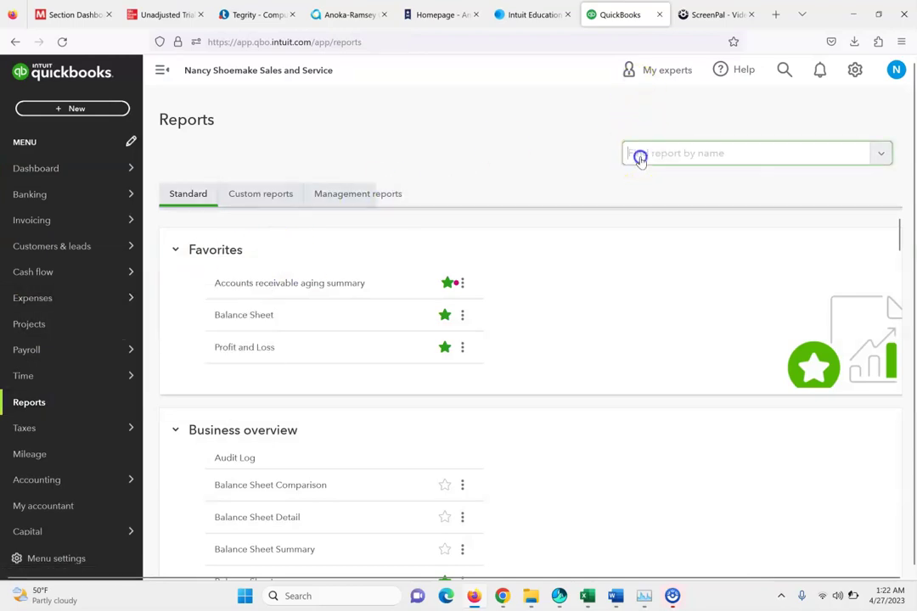
{"action": "type", "text": "Trial"}
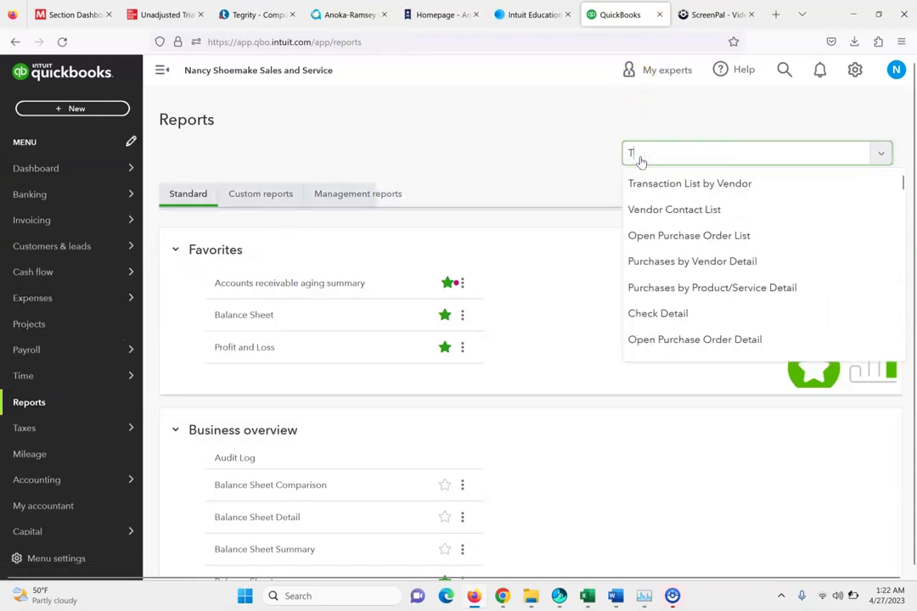
{"action": "left_click", "coordinate": [662, 184]}
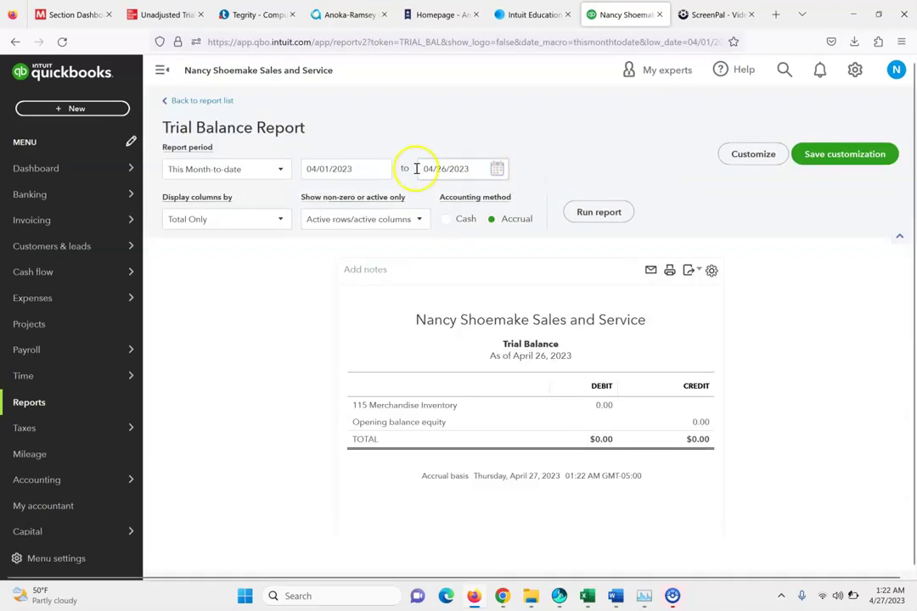
Step: Run the Trial Balance report for the period 01/01/2024 to 03/30/2024
{"action": "left_click_drag", "start_coordinate": [364, 169], "coordinate": [306, 186]}
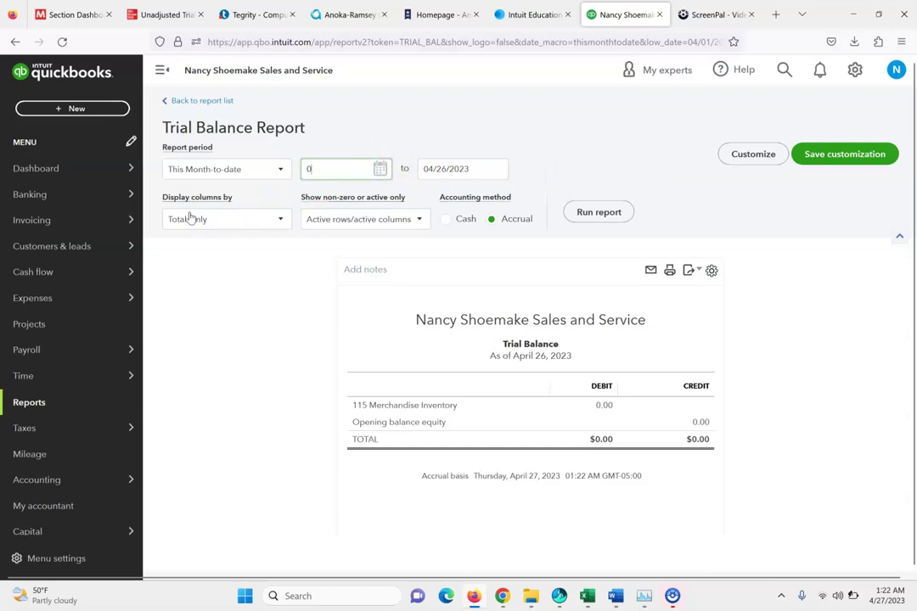
{"action": "type", "text": "01/01/2024"}
{"action": "key", "text": "Tab"}
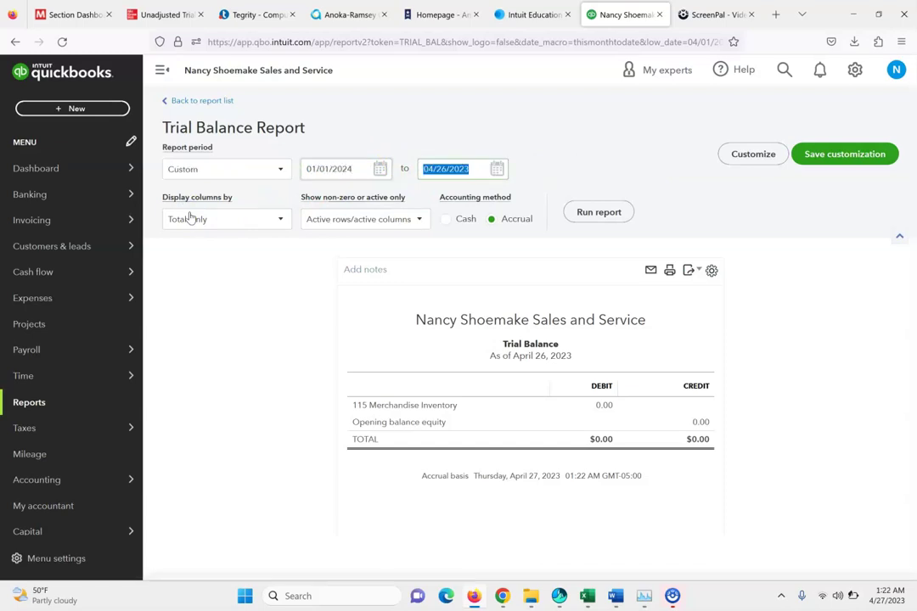
{"action": "type", "text": "30"}
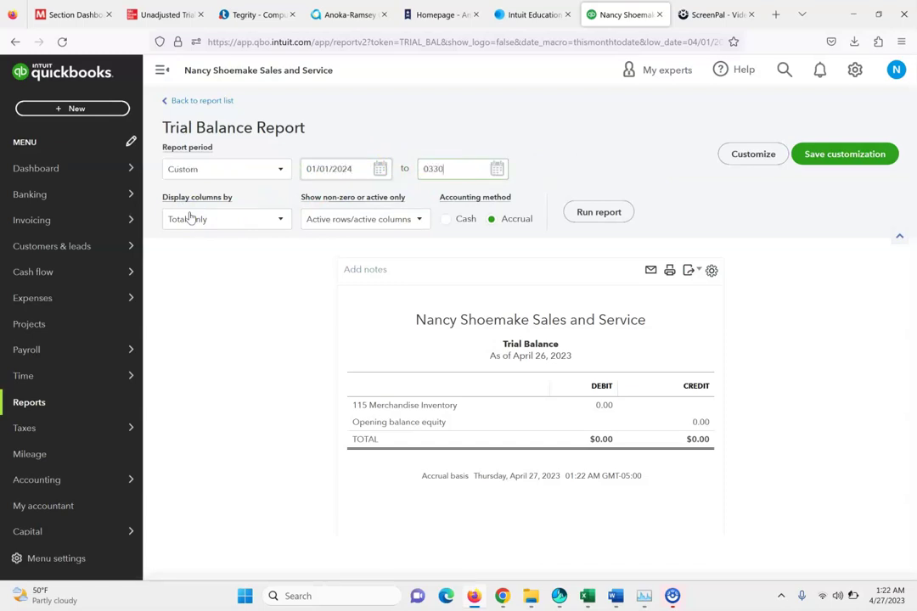
{"action": "type", "text": "2024"}
{"action": "left_click", "coordinate": [599, 218]}
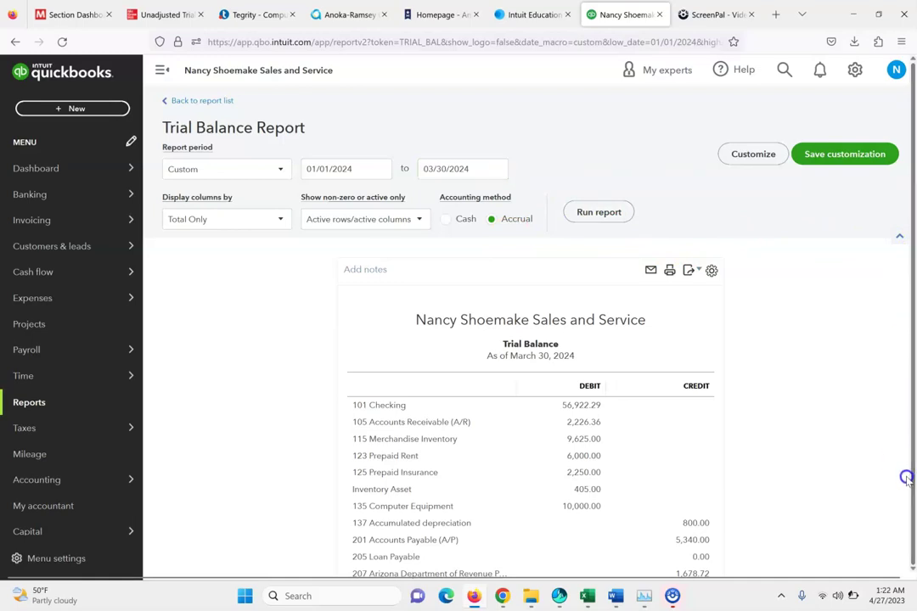
Step: Compare the trial balance with the textbook's figure, and read the textbook's Sales Tax Liability Report and the Transaction Register for the sales tax payments
{"action": "scroll", "coordinate": [865, 548], "scroll_direction": "down", "scroll_amount": 2}
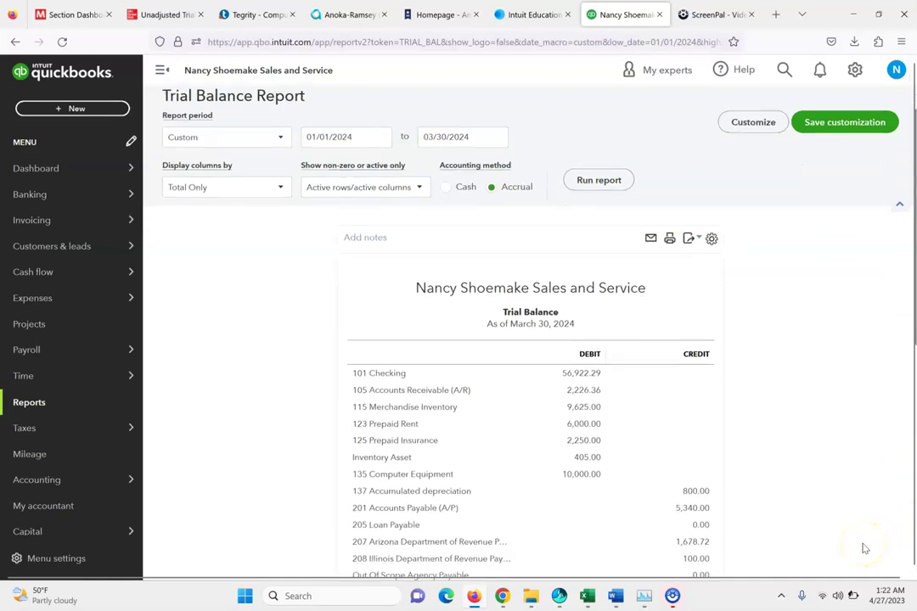
{"action": "scroll", "coordinate": [865, 547], "scroll_direction": "down", "scroll_amount": 3}
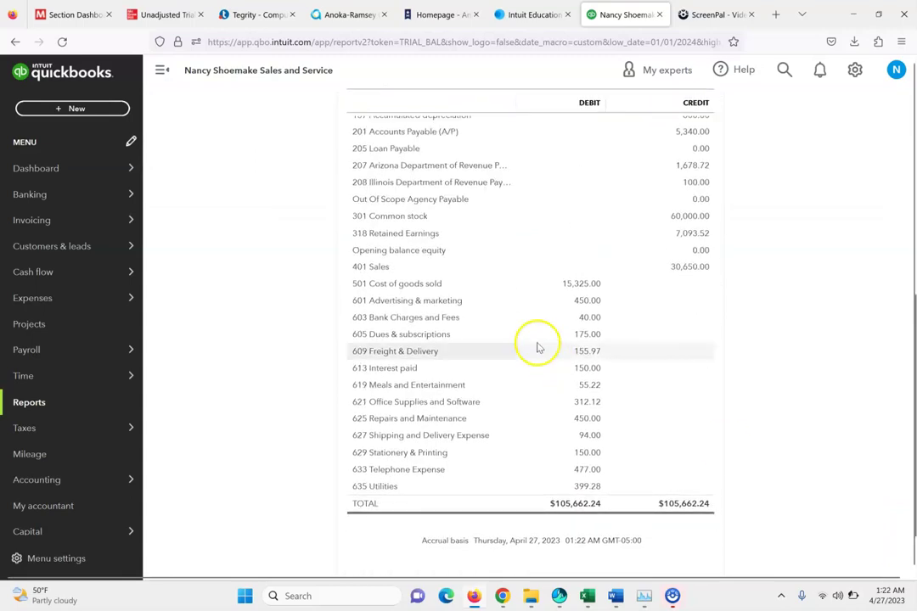
{"action": "left_click", "coordinate": [163, 15]}
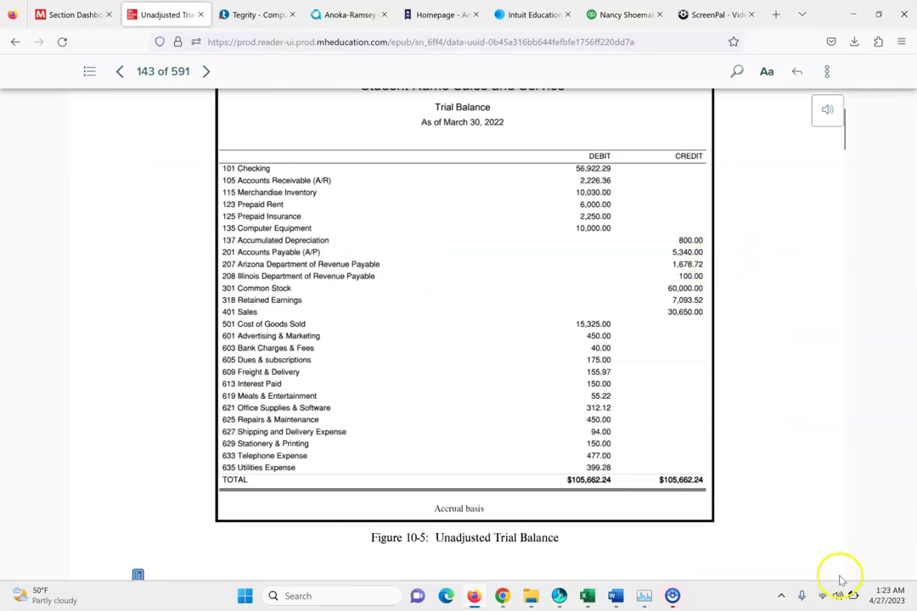
{"action": "scroll", "coordinate": [841, 577], "scroll_direction": "down", "scroll_amount": 1}
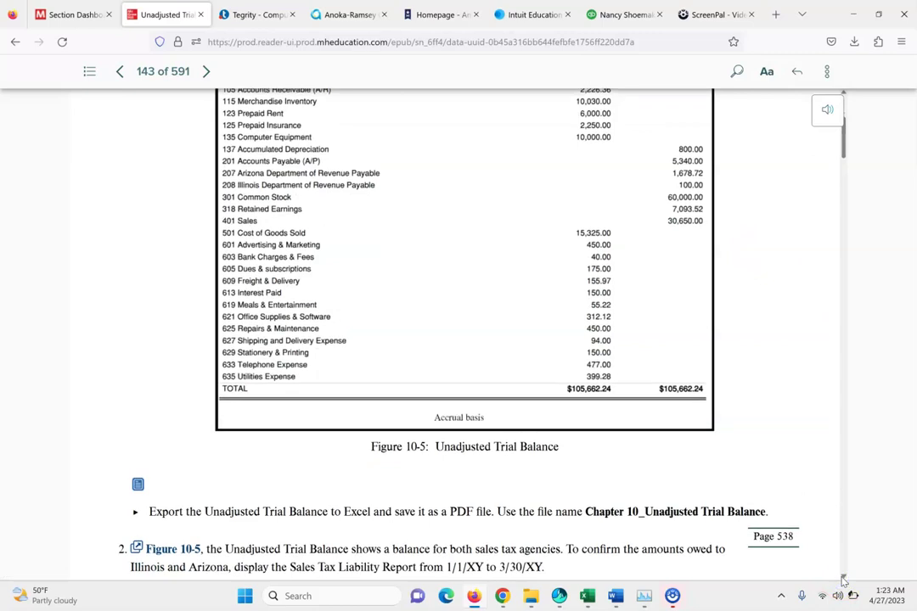
{"action": "scroll", "coordinate": [843, 579], "scroll_direction": "down", "scroll_amount": 1}
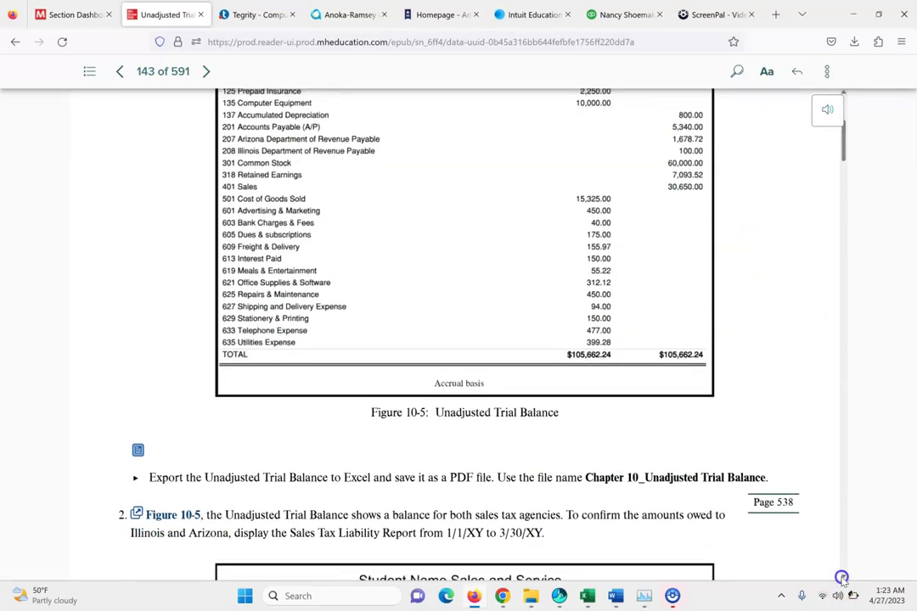
{"action": "scroll", "coordinate": [841, 578], "scroll_direction": "down", "scroll_amount": 1}
{"action": "scroll", "coordinate": [842, 577], "scroll_direction": "down", "scroll_amount": 2}
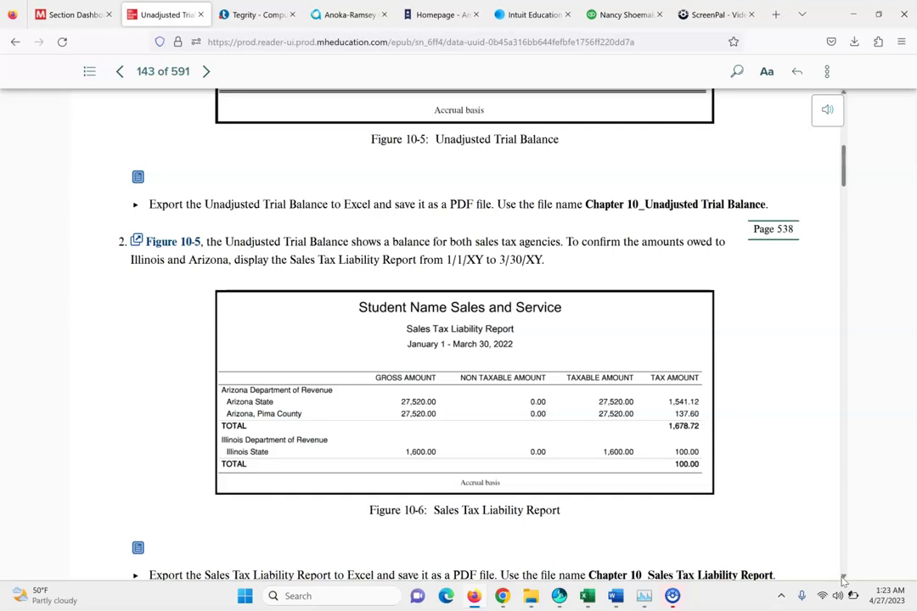
{"action": "scroll", "coordinate": [843, 580], "scroll_direction": "down", "scroll_amount": 8}
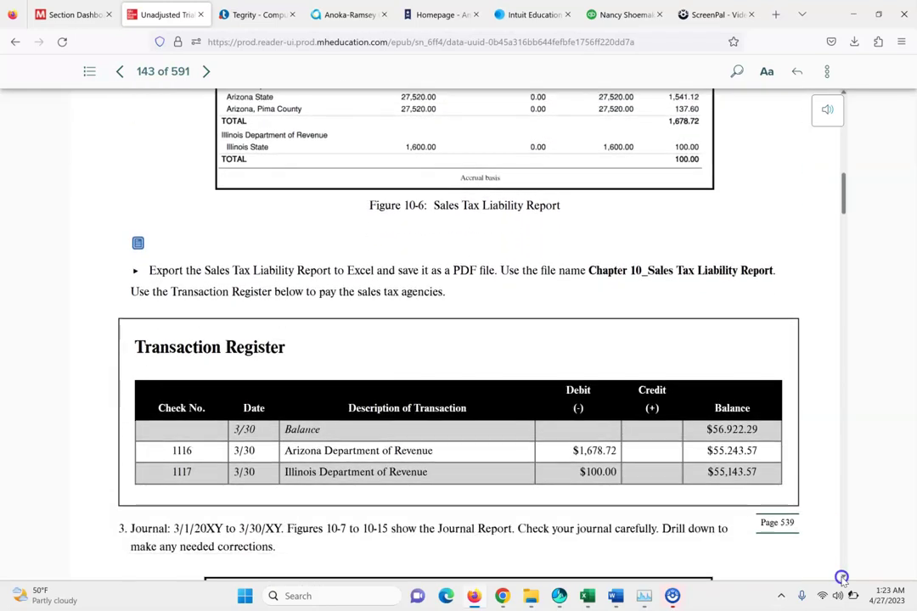
{"action": "scroll", "coordinate": [841, 579], "scroll_direction": "down", "scroll_amount": 3}
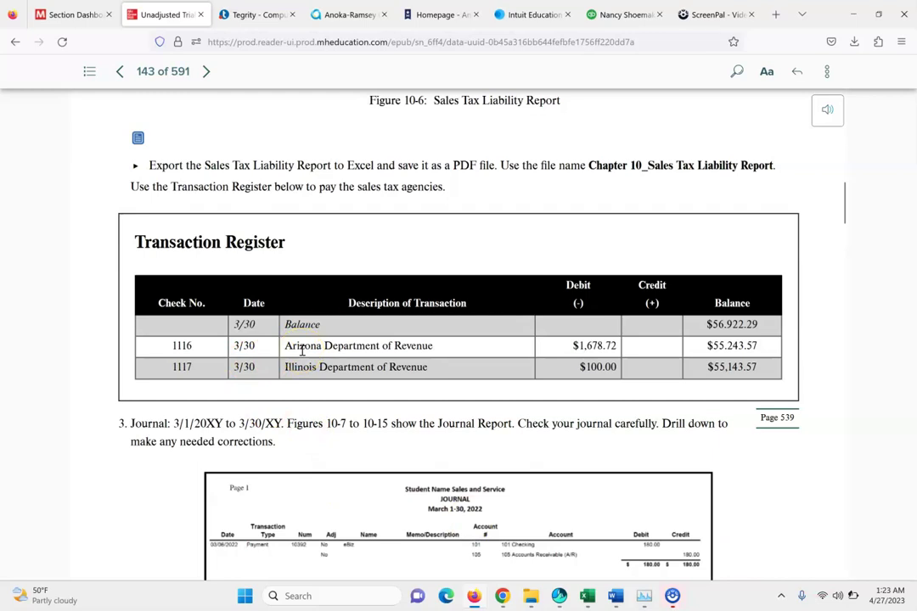
{"action": "left_click", "coordinate": [615, 11]}
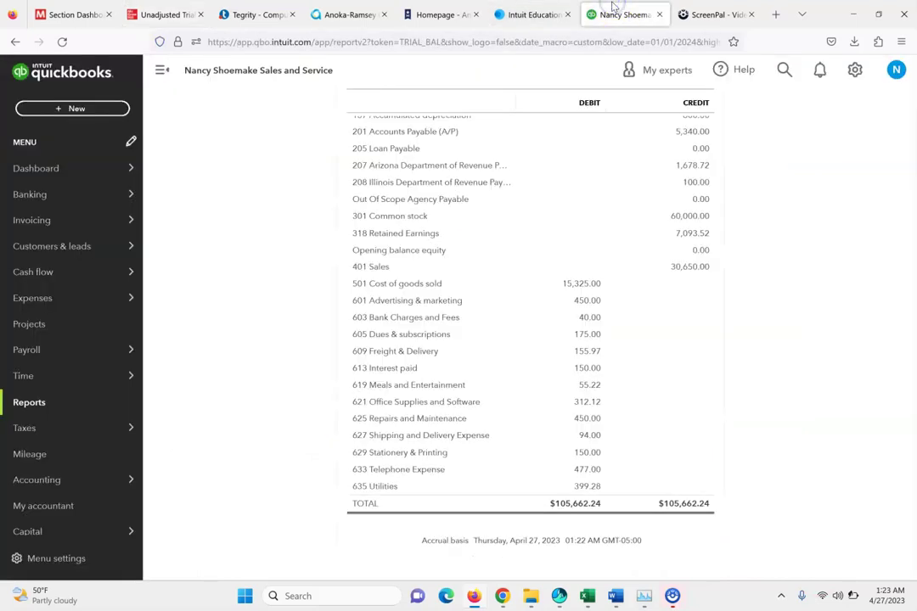
{"action": "left_click", "coordinate": [65, 106]}
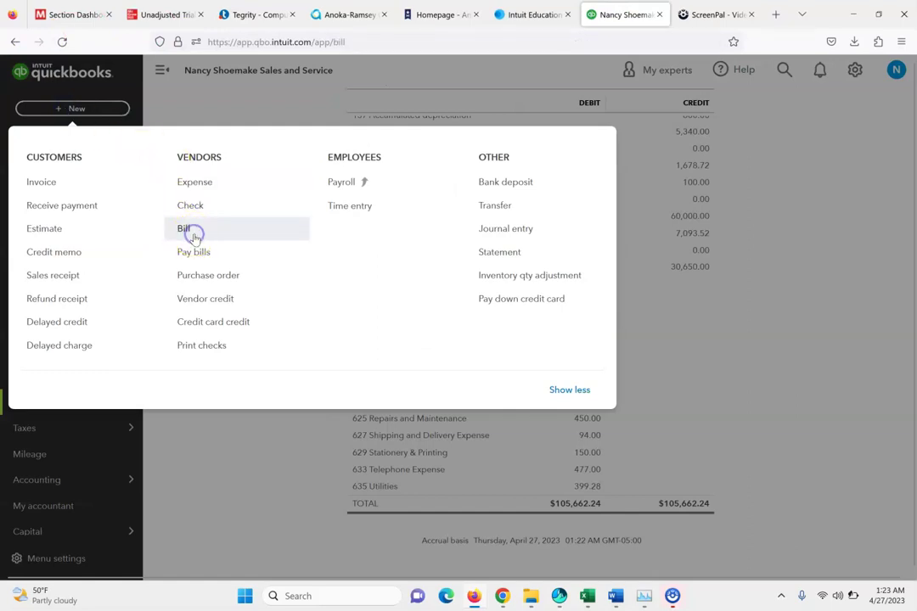
{"action": "left_click", "coordinate": [194, 239]}
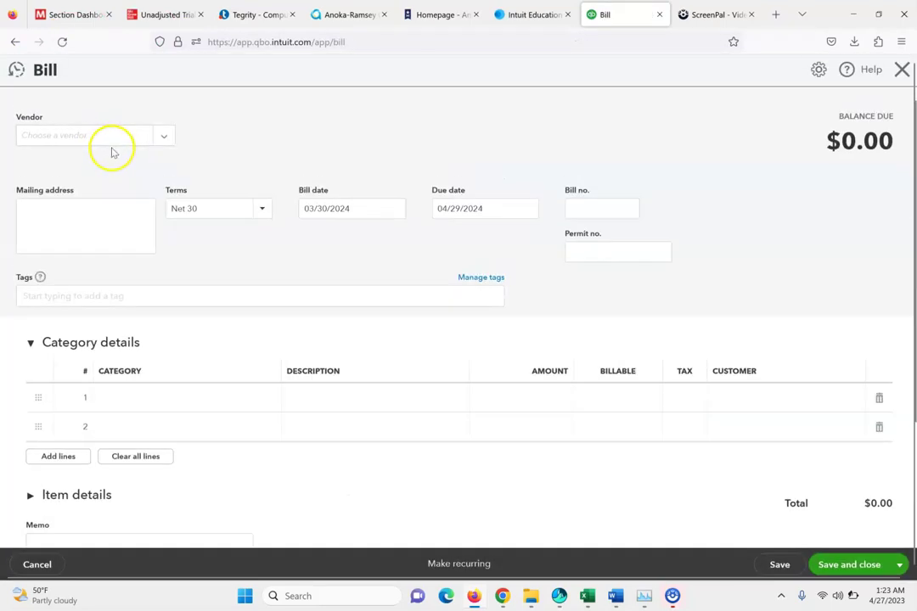
{"action": "left_click", "coordinate": [902, 69]}
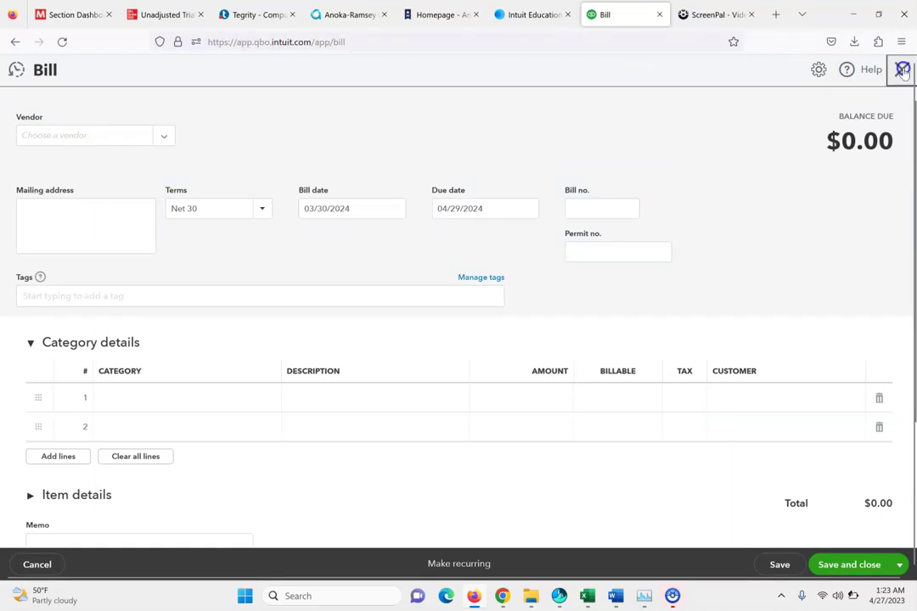
Step: Start check 1116 with Arizona Department of Revenue as the payee, and look up its amount in the textbook's Transaction Register
{"action": "left_click", "coordinate": [72, 108]}
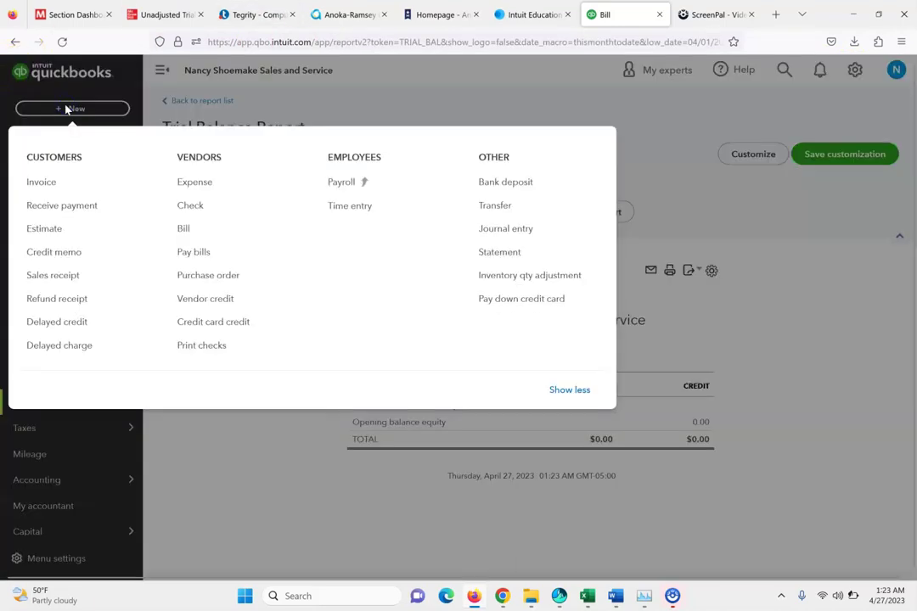
{"action": "left_click", "coordinate": [203, 205]}
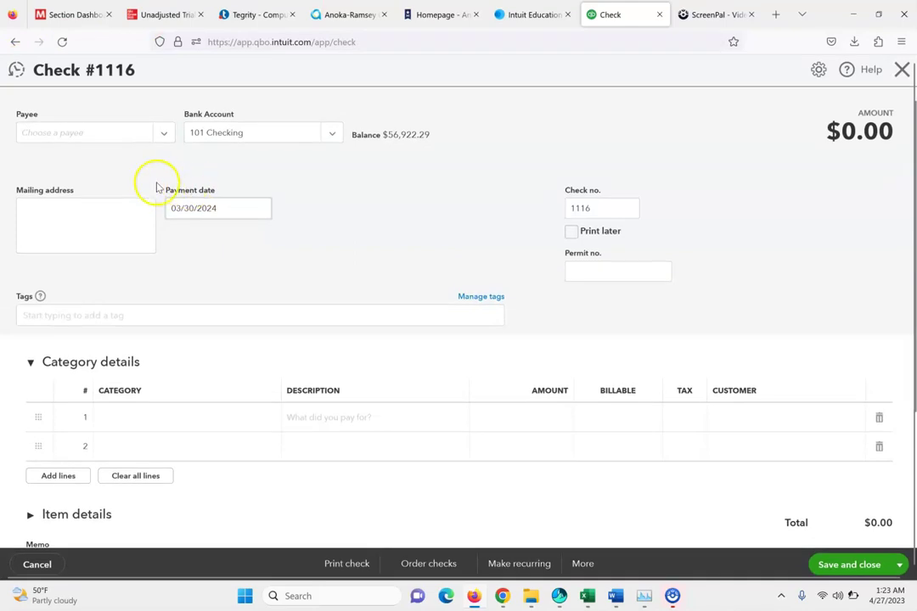
{"action": "left_click", "coordinate": [119, 133]}
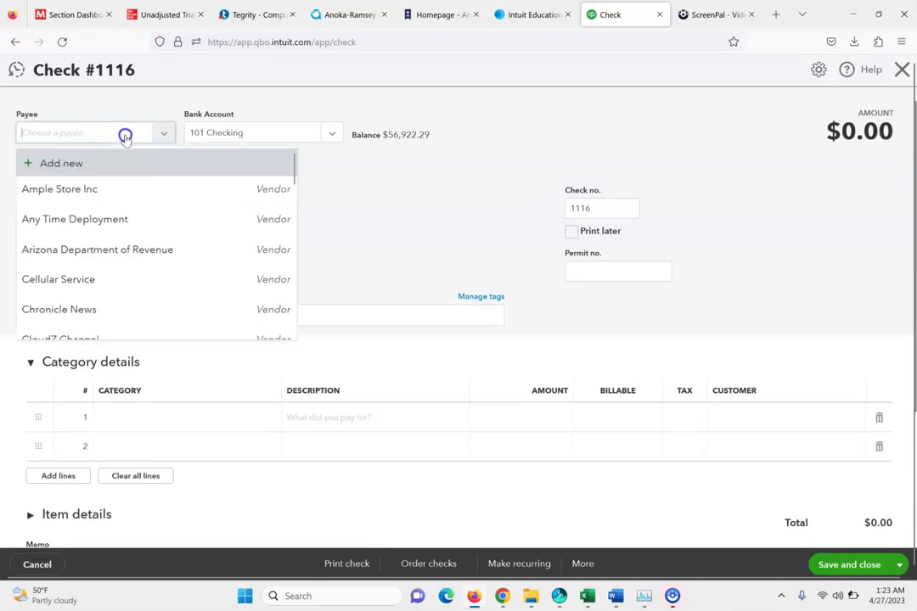
{"action": "left_click", "coordinate": [156, 253]}
{"action": "left_click", "coordinate": [169, 10]}
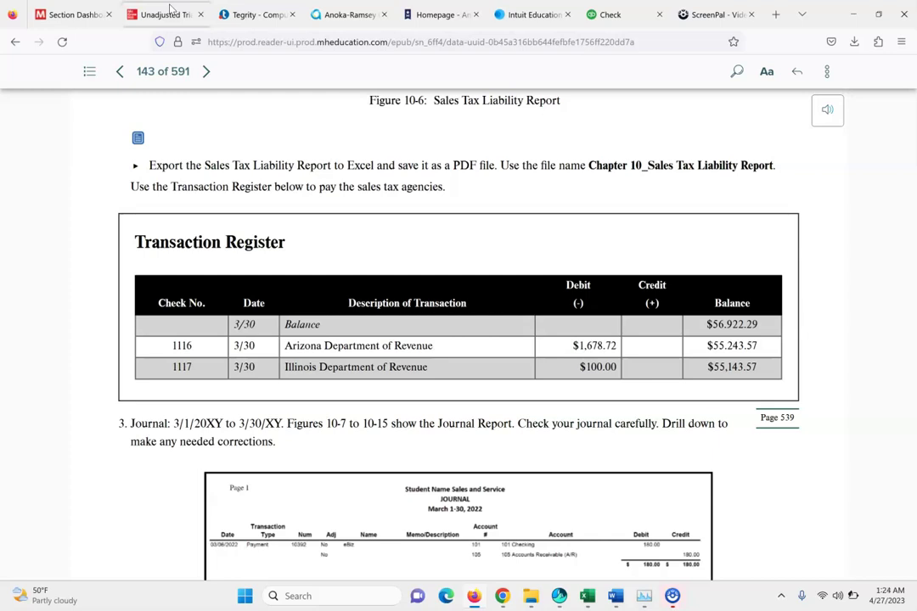
{"action": "left_click", "coordinate": [611, 12]}
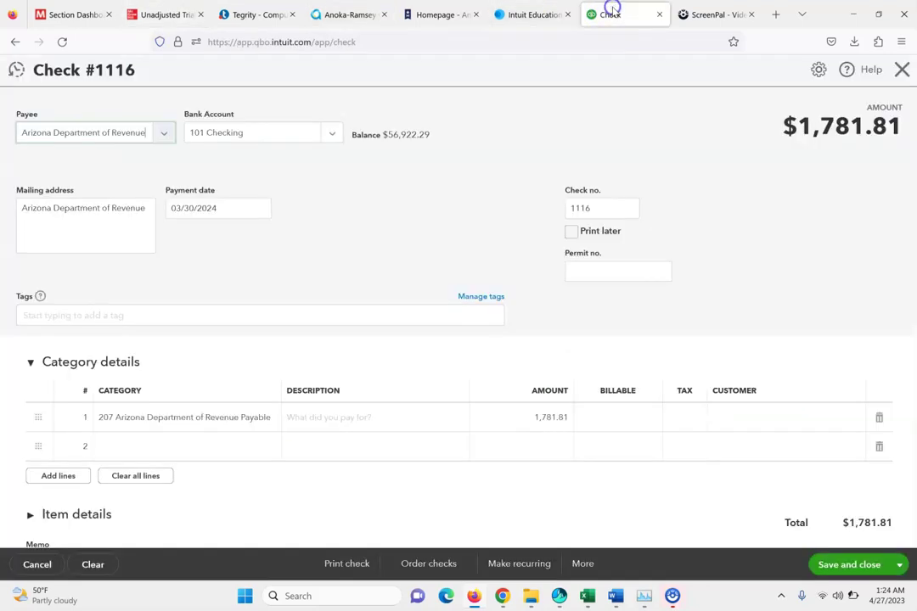
Step: Set the Arizona Department of Revenue line on check 1116 to 1,678.72 per the textbook register, save it and start a new check
{"action": "left_click", "coordinate": [516, 409]}
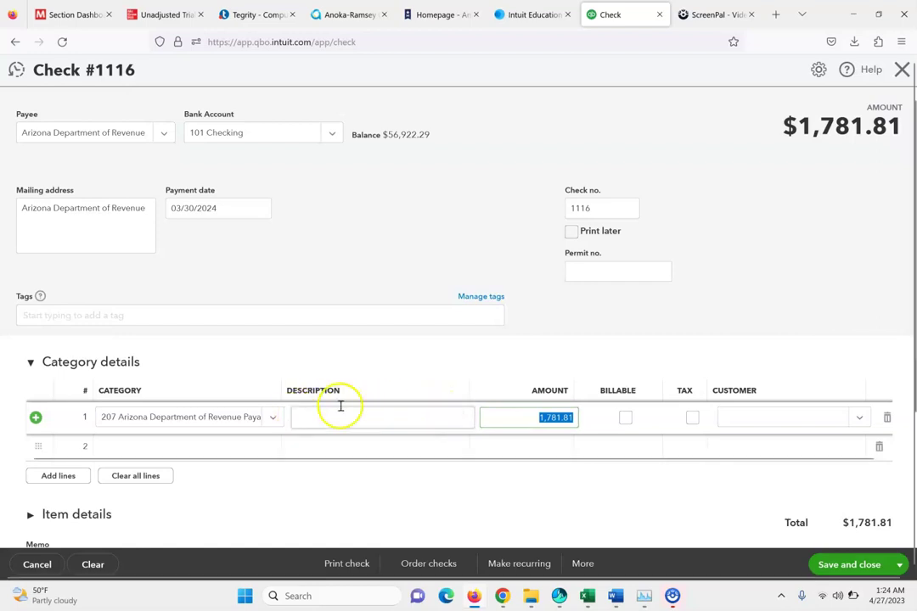
{"action": "left_click", "coordinate": [152, 14]}
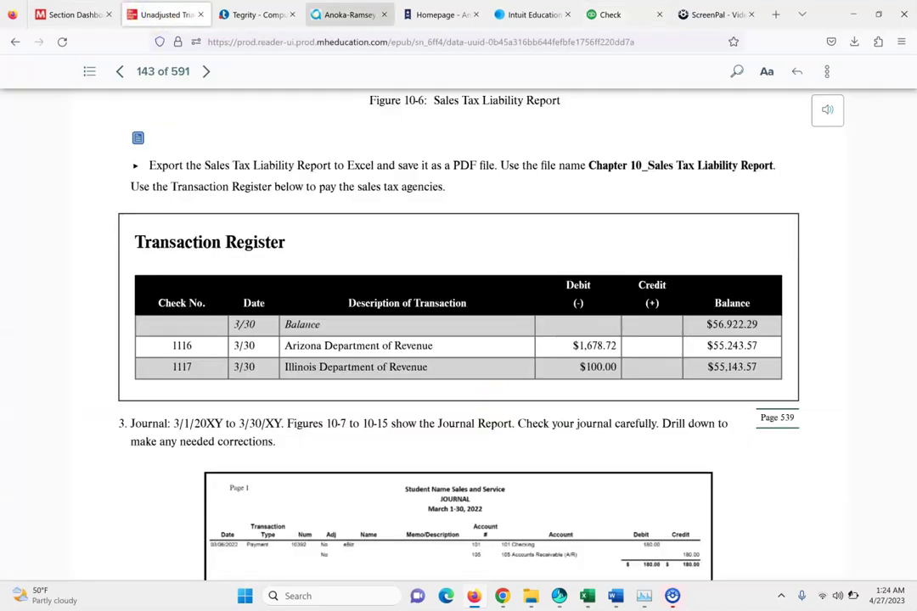
{"action": "left_click", "coordinate": [622, 15]}
{"action": "left_click", "coordinate": [529, 415]}
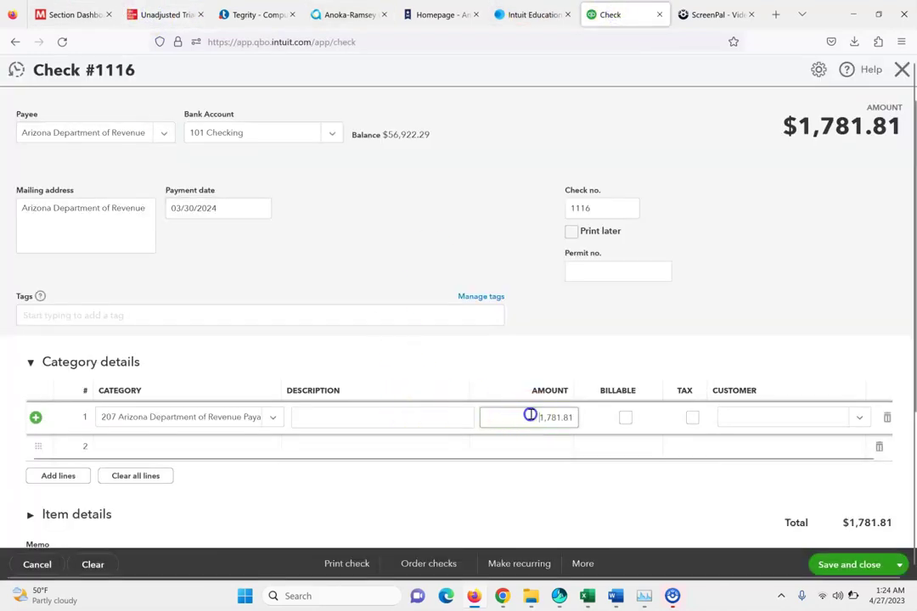
{"action": "left_click_drag", "start_coordinate": [536, 411], "coordinate": [658, 409]}
{"action": "type", "text": "1678.72"}
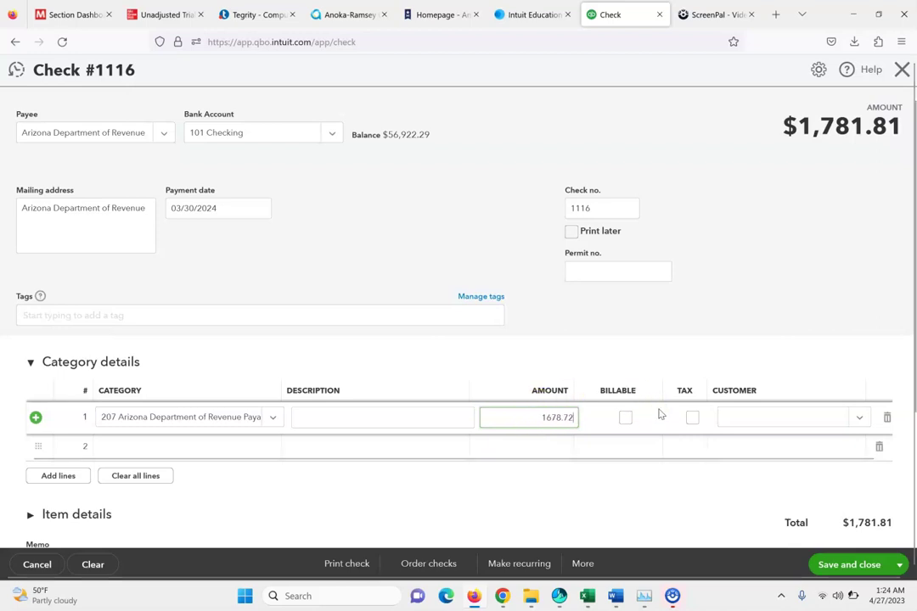
{"action": "left_click", "coordinate": [898, 568]}
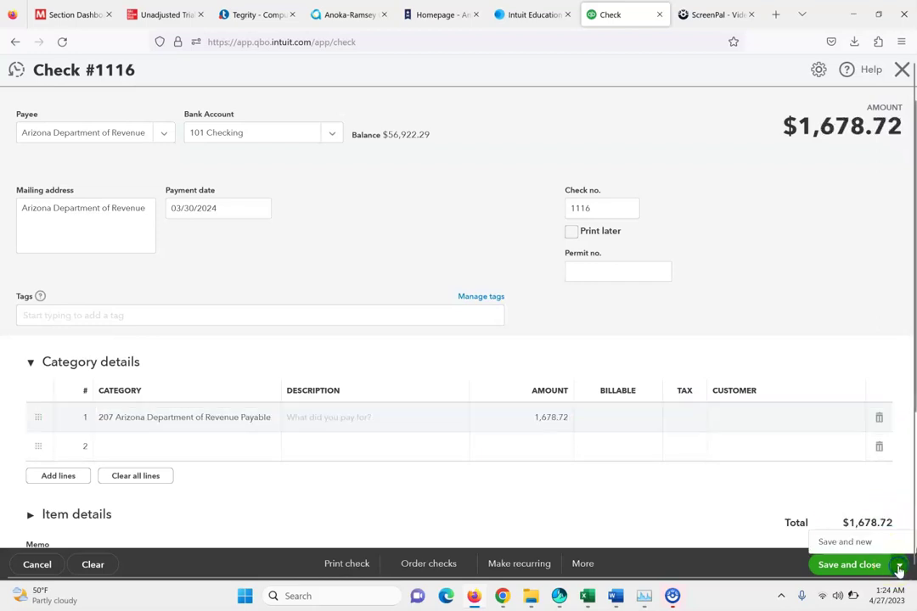
{"action": "left_click", "coordinate": [827, 543]}
Step: Record check 1117 to Illinois Department of Revenue for 100.00 using account 208 Illinois Department of Revenue Payable, then save and close it
{"action": "left_click", "coordinate": [148, 10]}
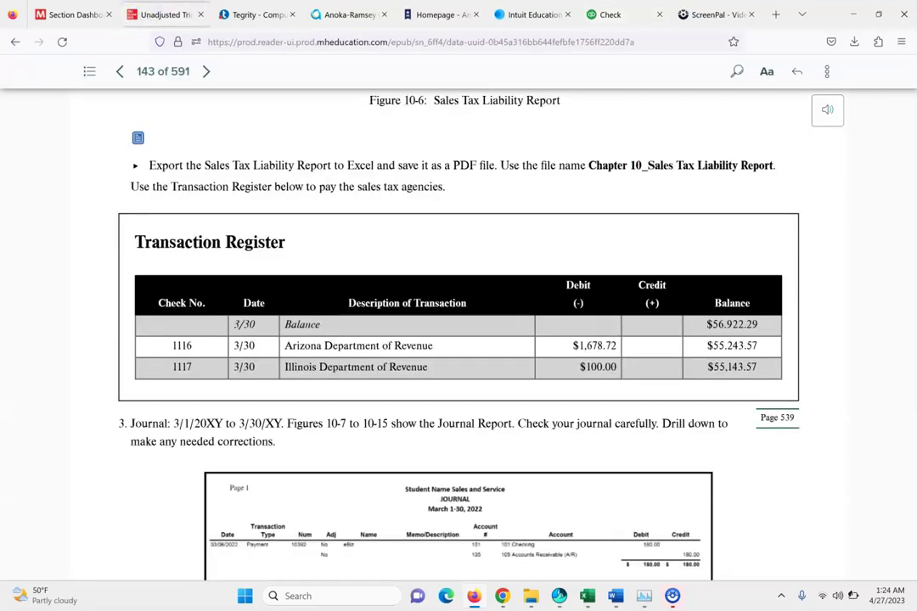
{"action": "left_click", "coordinate": [604, 15]}
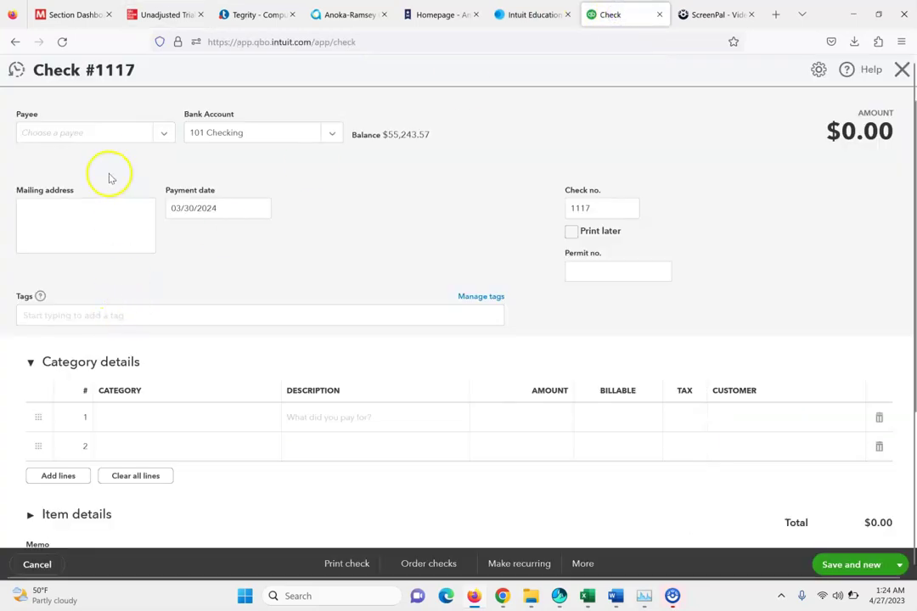
{"action": "left_click", "coordinate": [132, 135]}
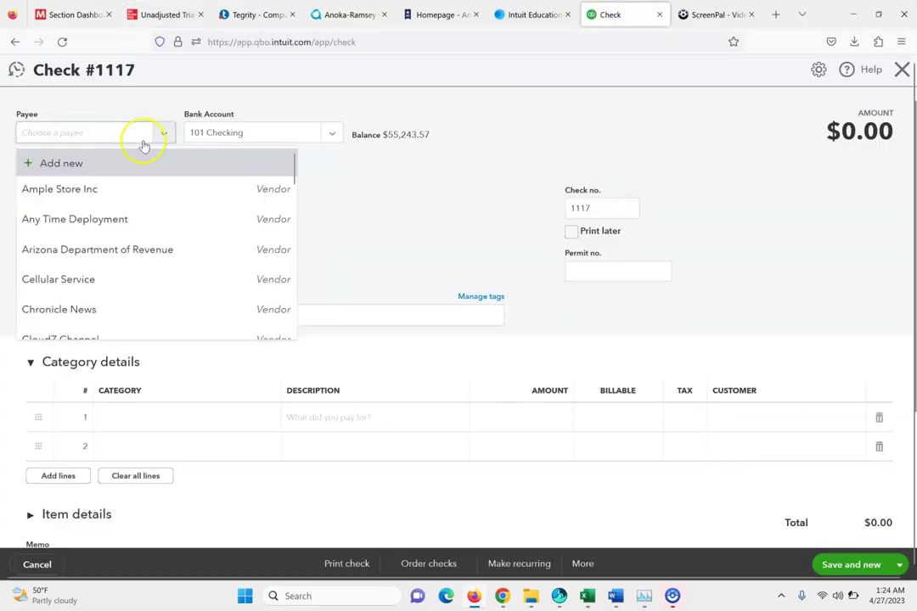
{"action": "type", "text": "ill"}
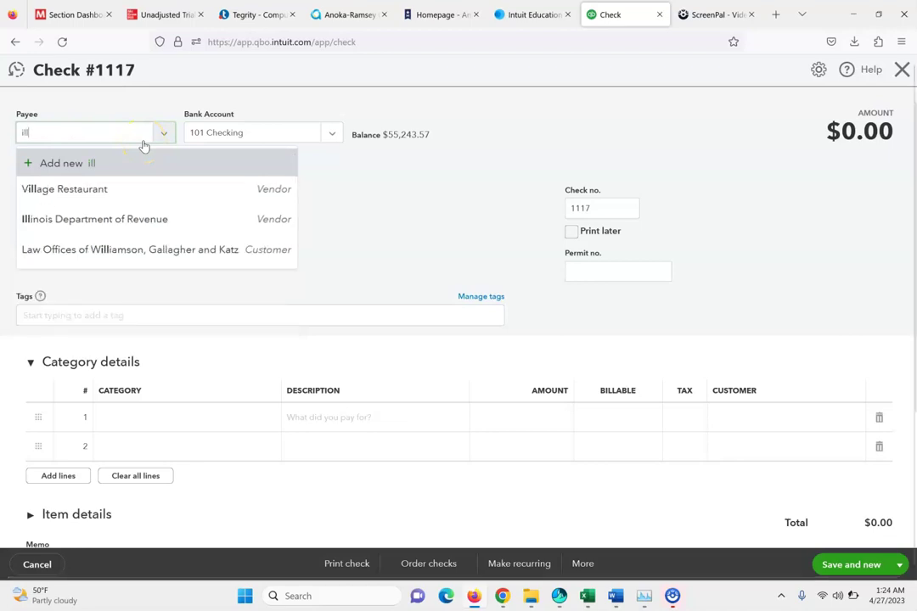
{"action": "left_click", "coordinate": [169, 221]}
{"action": "left_click", "coordinate": [203, 427]}
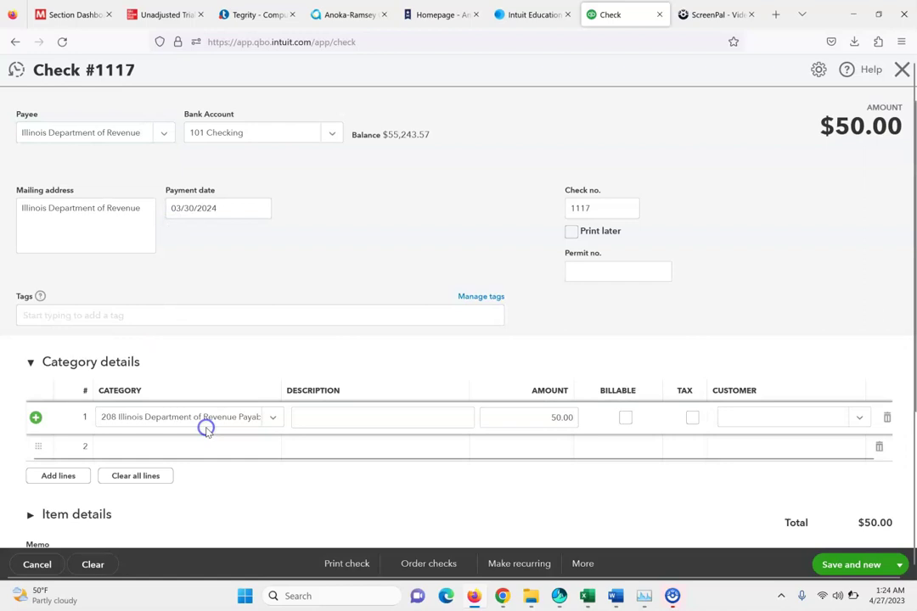
{"action": "left_click", "coordinate": [540, 416]}
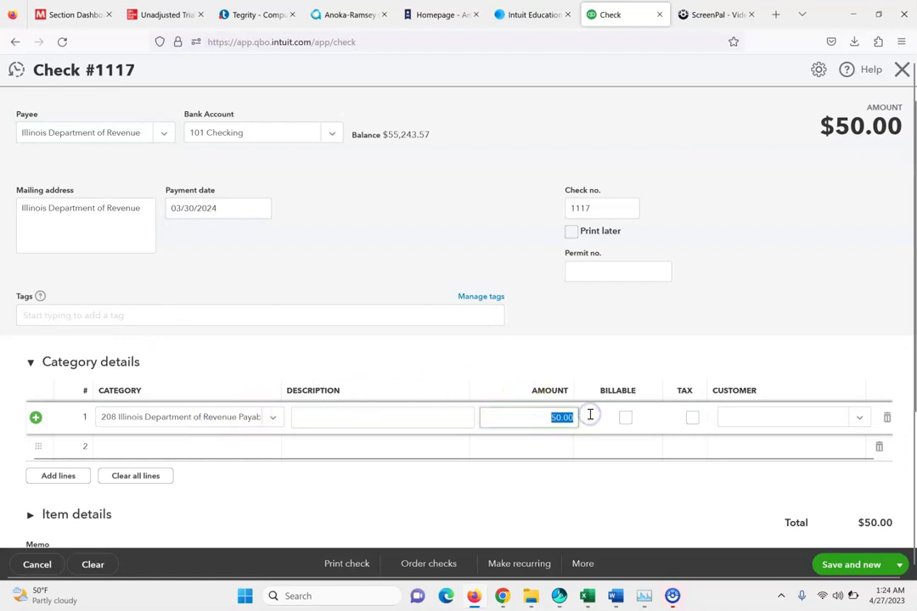
{"action": "type", "text": "100.00"}
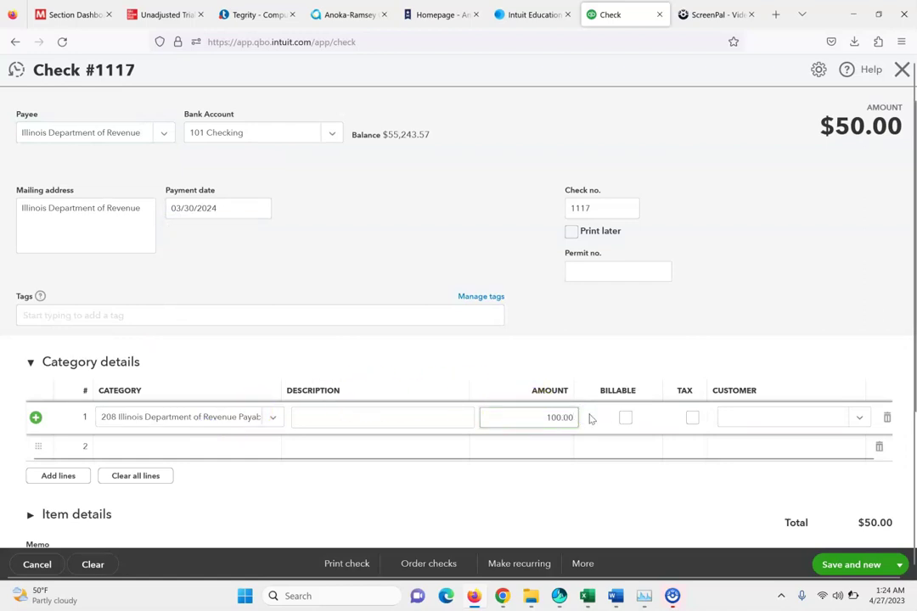
{"action": "left_click", "coordinate": [901, 567]}
{"action": "left_click", "coordinate": [821, 543]}
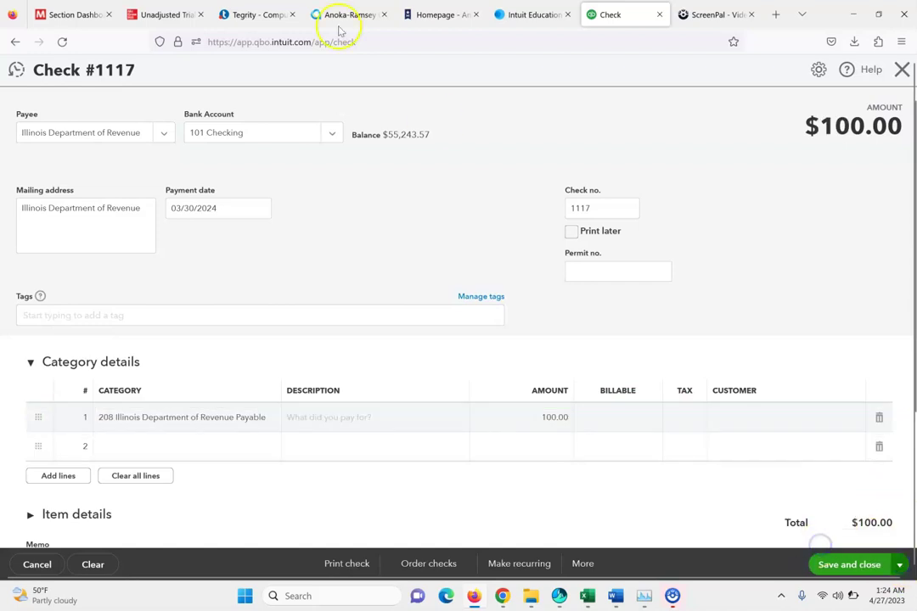
Step: Read through the textbook's Journal report figures and the End-of-Quarter Adjusting Entries instructions that follow them
{"action": "left_click", "coordinate": [170, 15]}
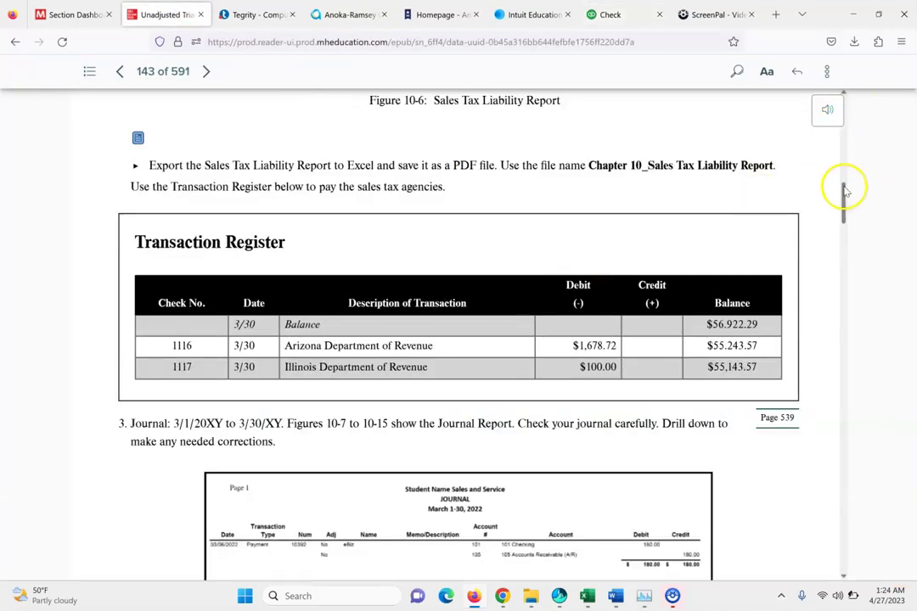
{"action": "left_click_drag", "start_coordinate": [843, 196], "coordinate": [884, 557]}
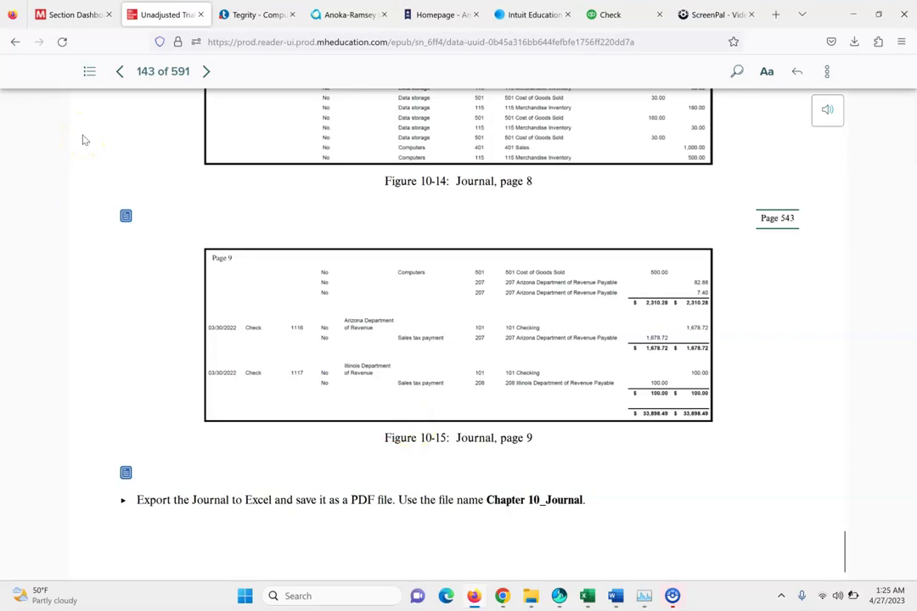
{"action": "left_click", "coordinate": [207, 72]}
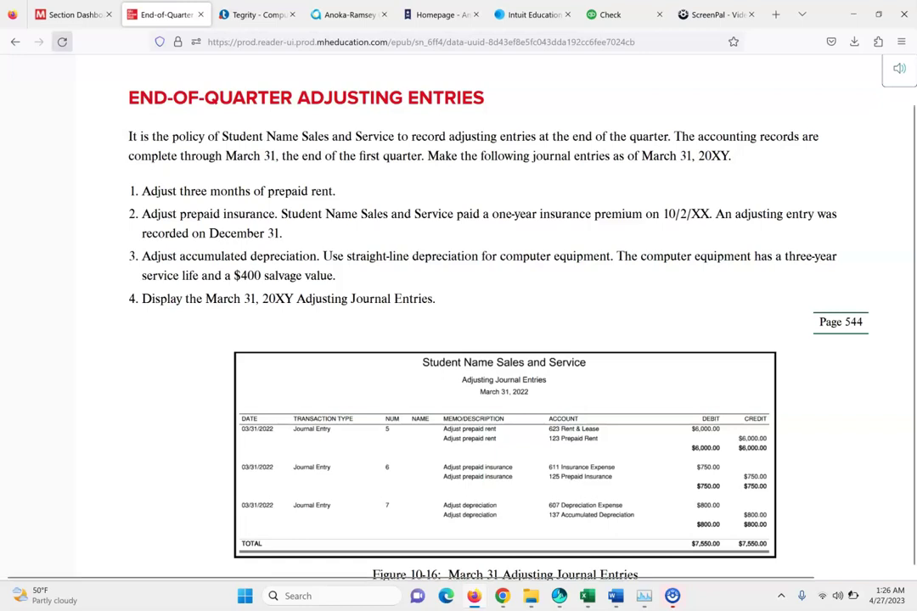
Step: Return to QuickBooks and open a new journal entry for the prepaid rent adjustment
{"action": "left_click", "coordinate": [613, 14]}
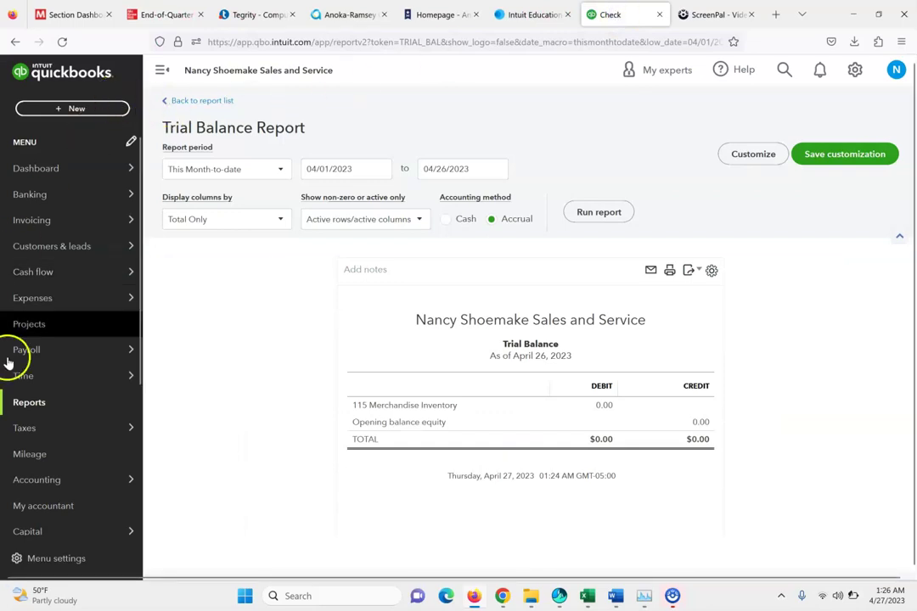
{"action": "mouse_move", "coordinate": [11, 360]}
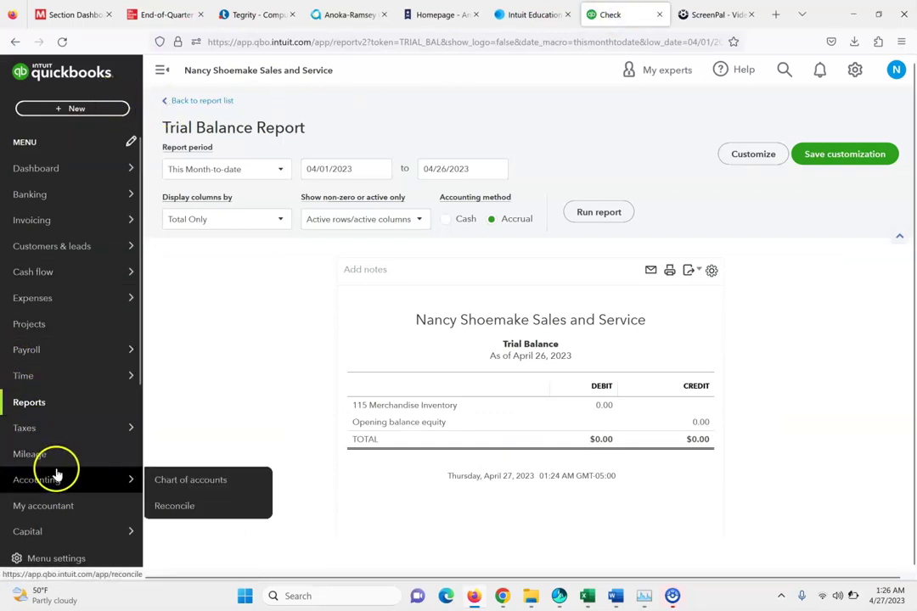
{"action": "left_click", "coordinate": [73, 507]}
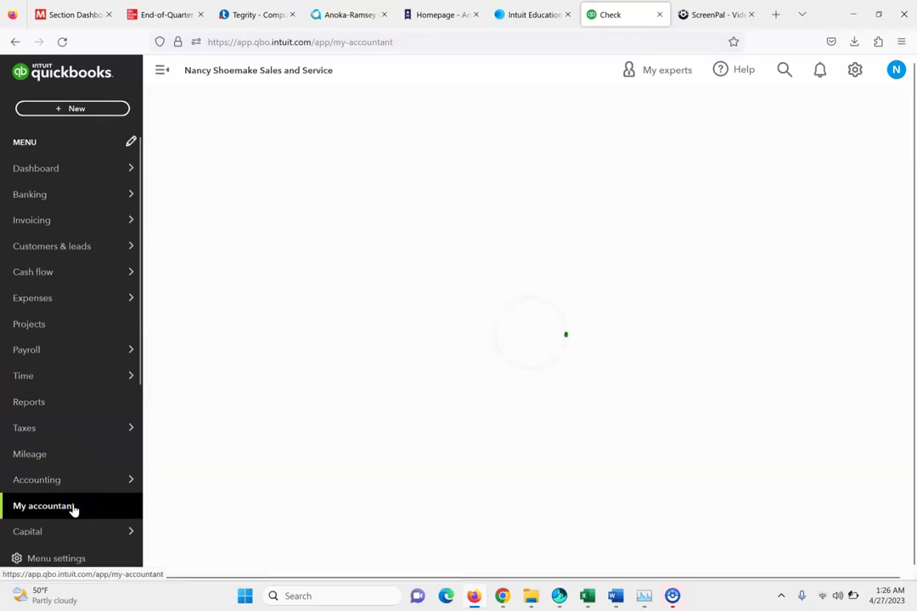
{"action": "left_click", "coordinate": [80, 484]}
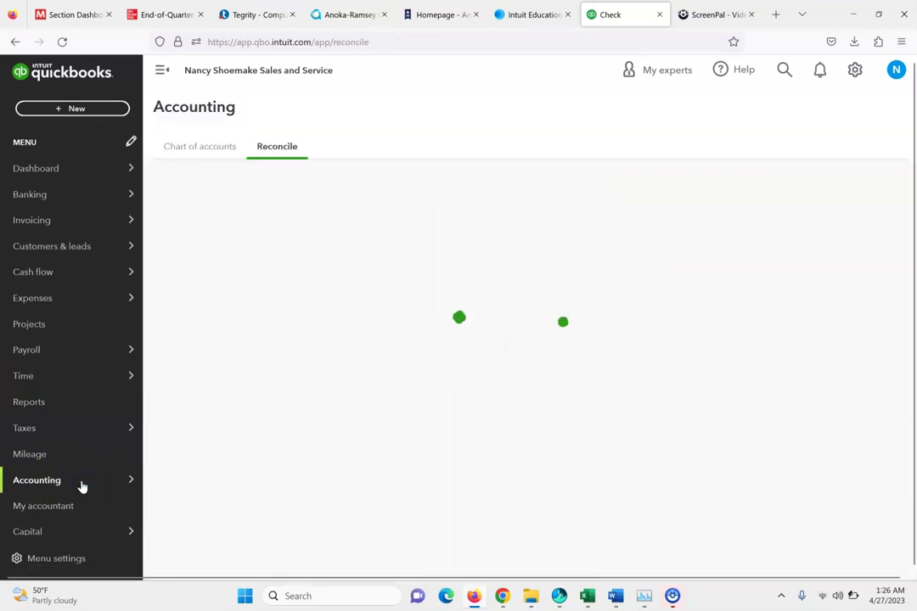
{"action": "left_click", "coordinate": [81, 110]}
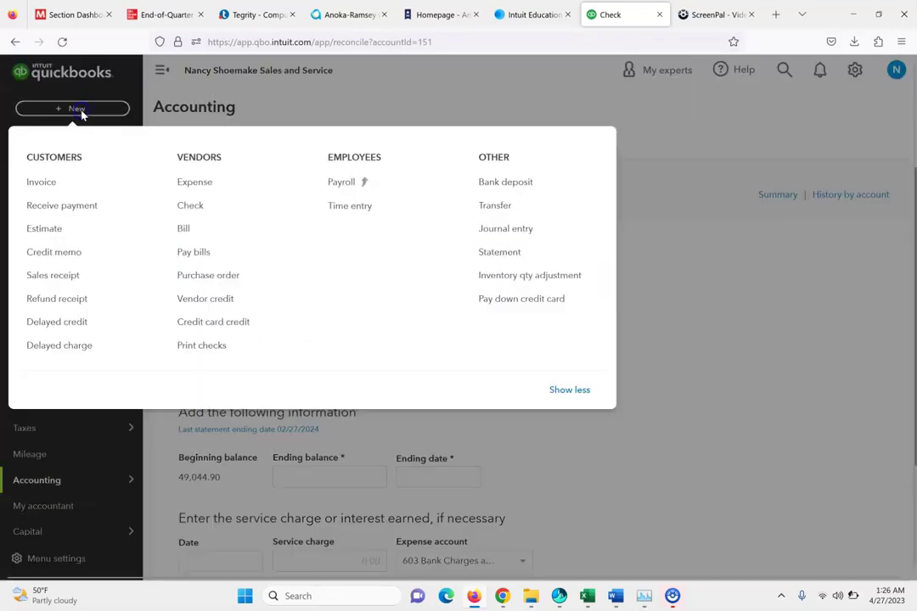
{"action": "left_click", "coordinate": [509, 229]}
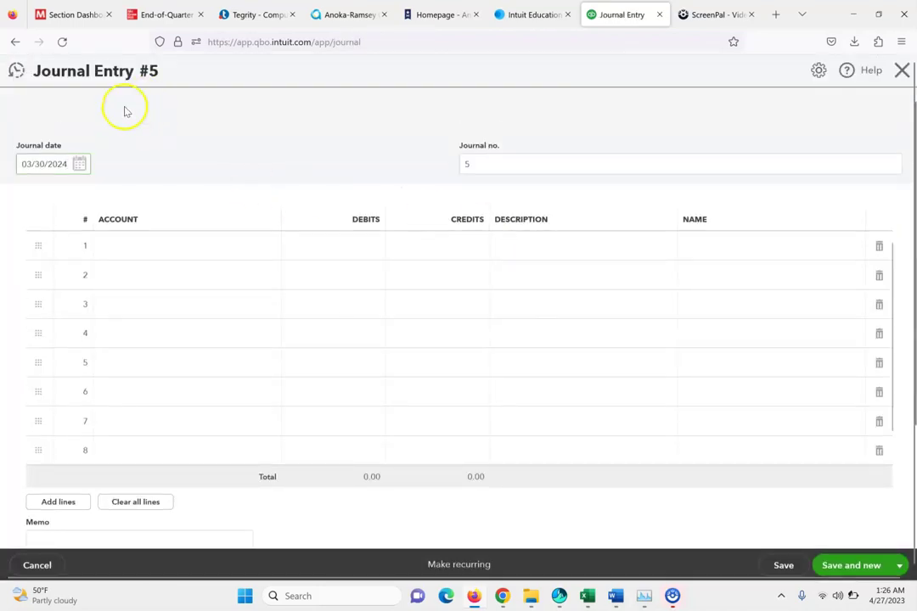
{"action": "left_click", "coordinate": [40, 164]}
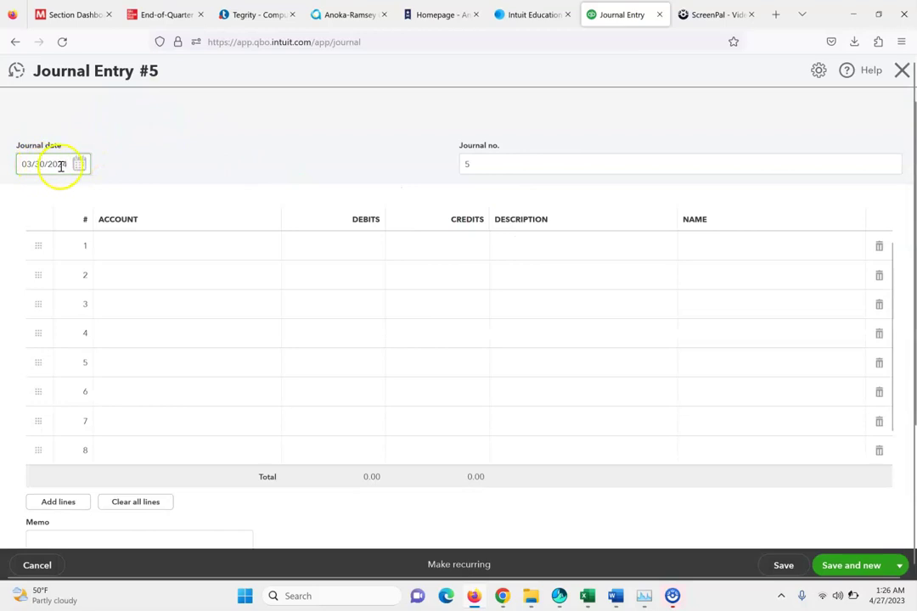
Step: Debit 623 Rent and Lease for 6,000.00 on the first line of journal entry 5
{"action": "left_click", "coordinate": [160, 240]}
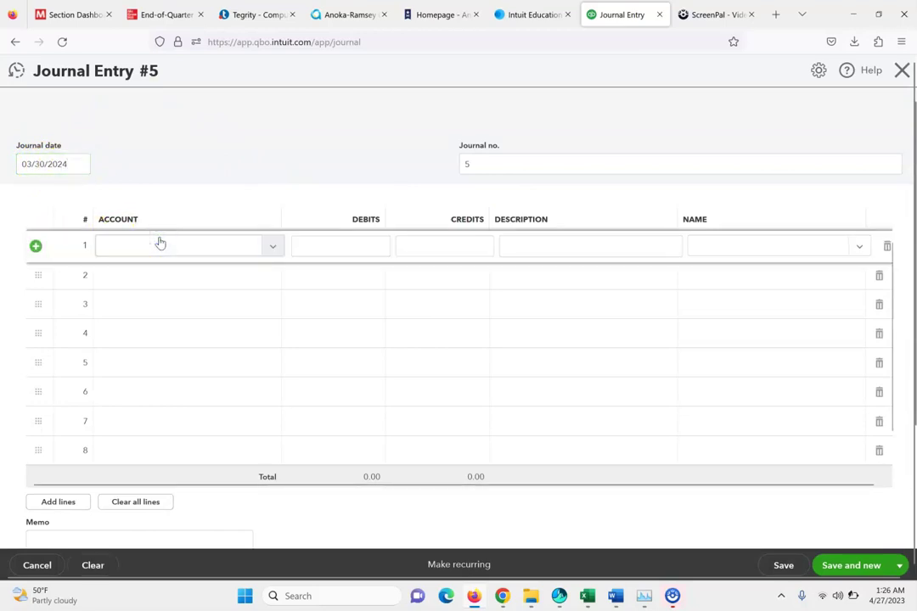
{"action": "left_click", "coordinate": [272, 246]}
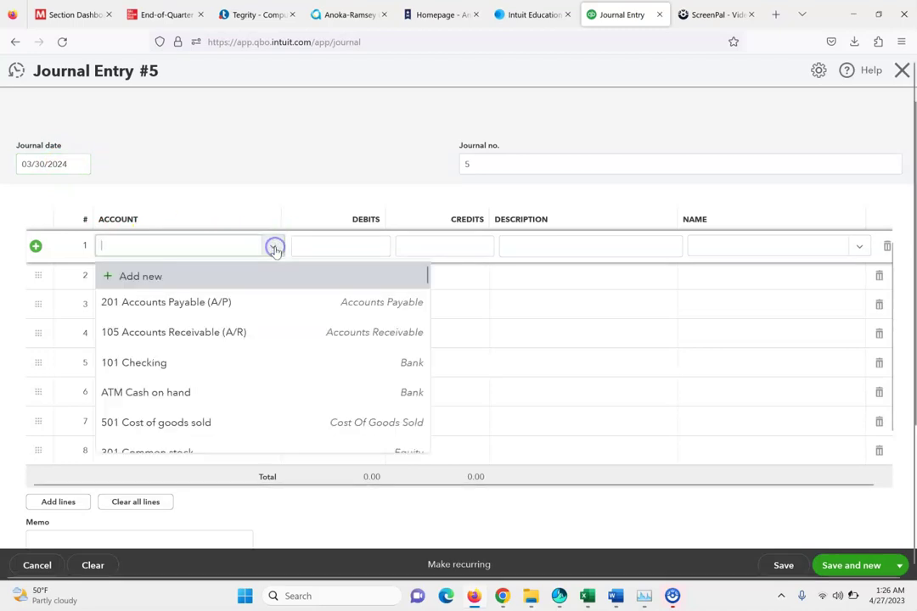
{"action": "type", "text": "rent"}
{"action": "left_click", "coordinate": [182, 304]}
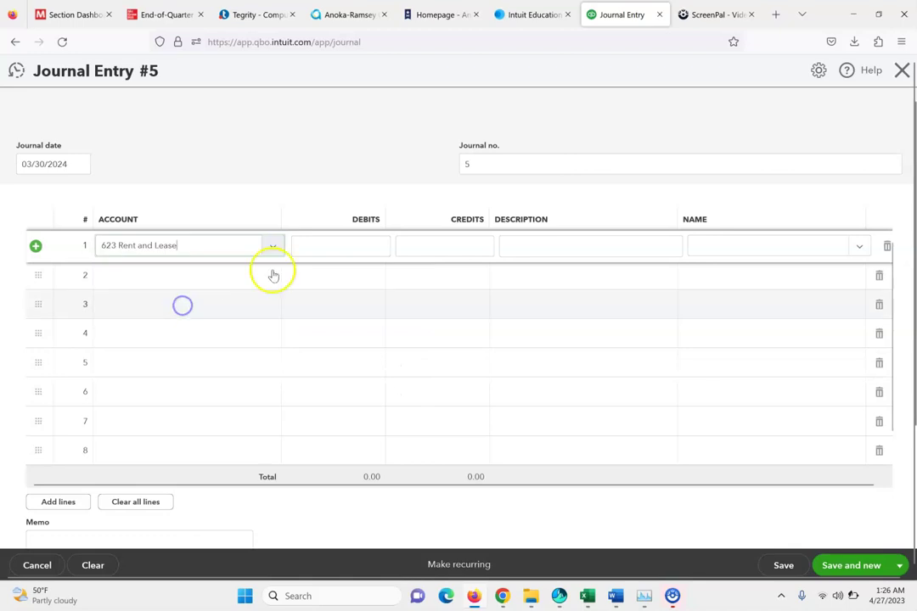
{"action": "left_click", "coordinate": [339, 238]}
{"action": "left_click", "coordinate": [345, 239]}
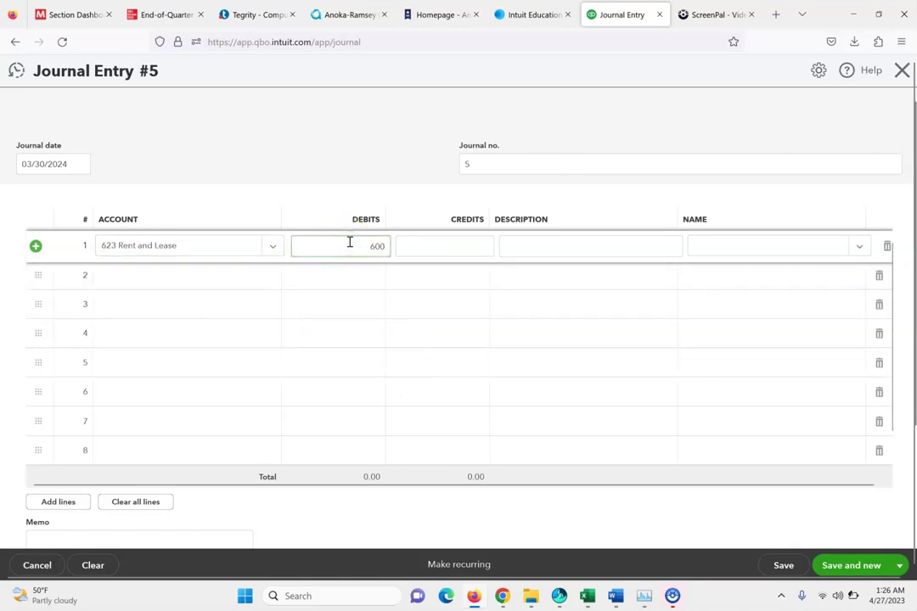
Step: Credit 123 Prepaid Rent for 6,000.00 on line 2, check the textbook's adjusting entries, and save journal entry 5, starting a new one
{"action": "left_click", "coordinate": [273, 276]}
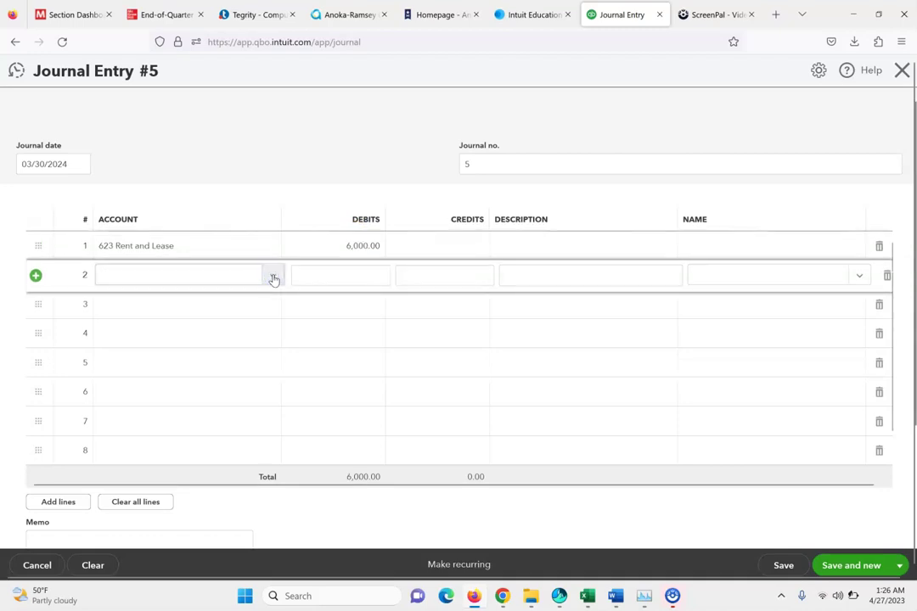
{"action": "left_click", "coordinate": [273, 278]}
{"action": "type", "text": "P"}
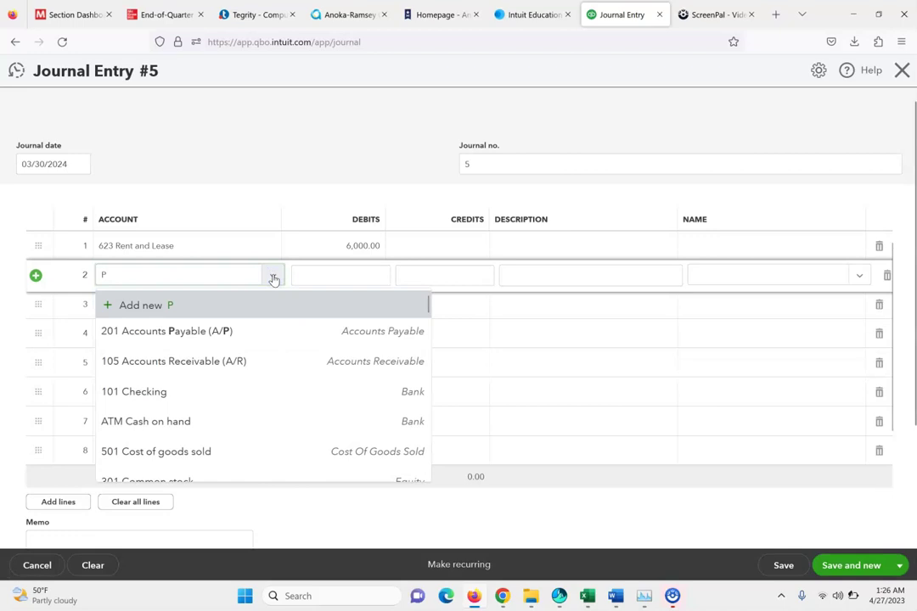
{"action": "type", "text": "repaid"}
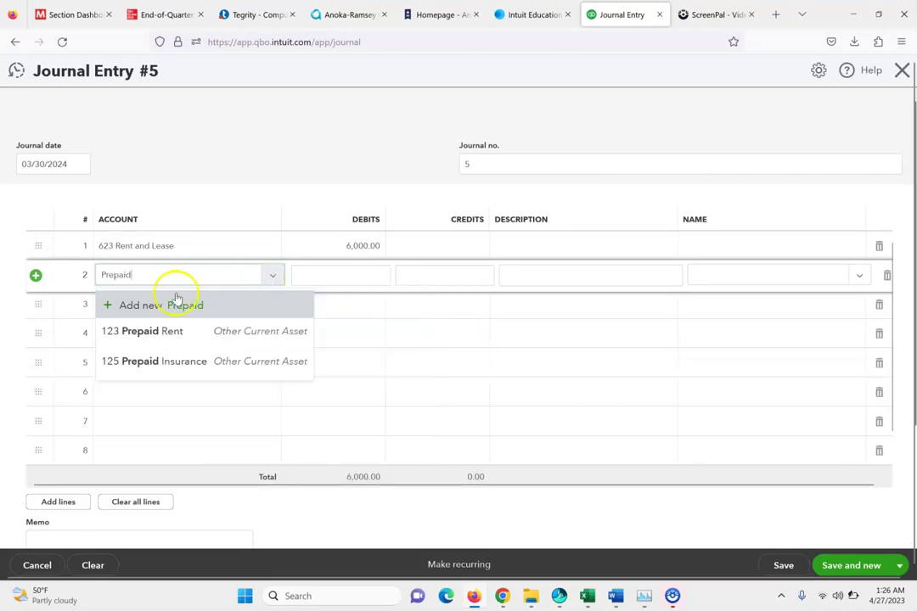
{"action": "left_click", "coordinate": [157, 333]}
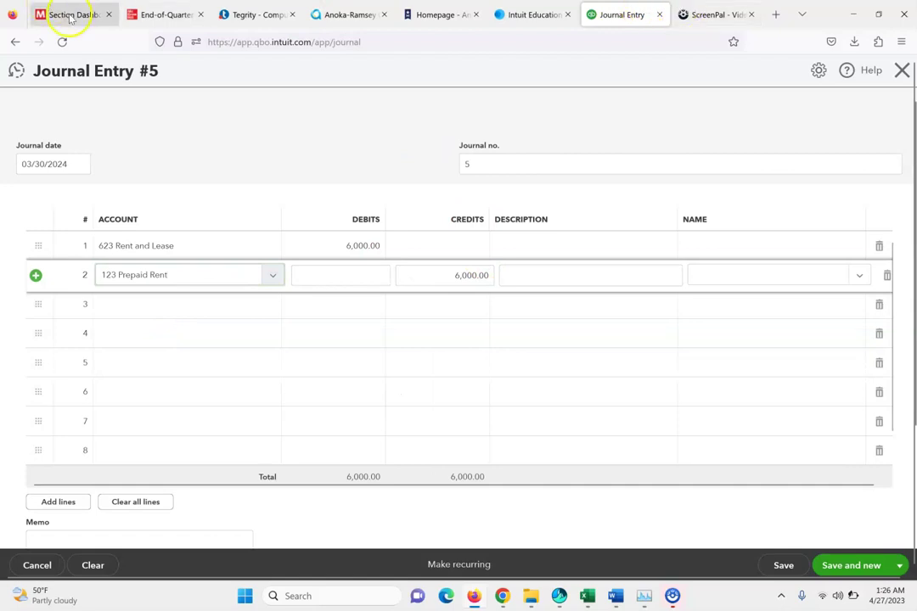
{"action": "left_click", "coordinate": [151, 15]}
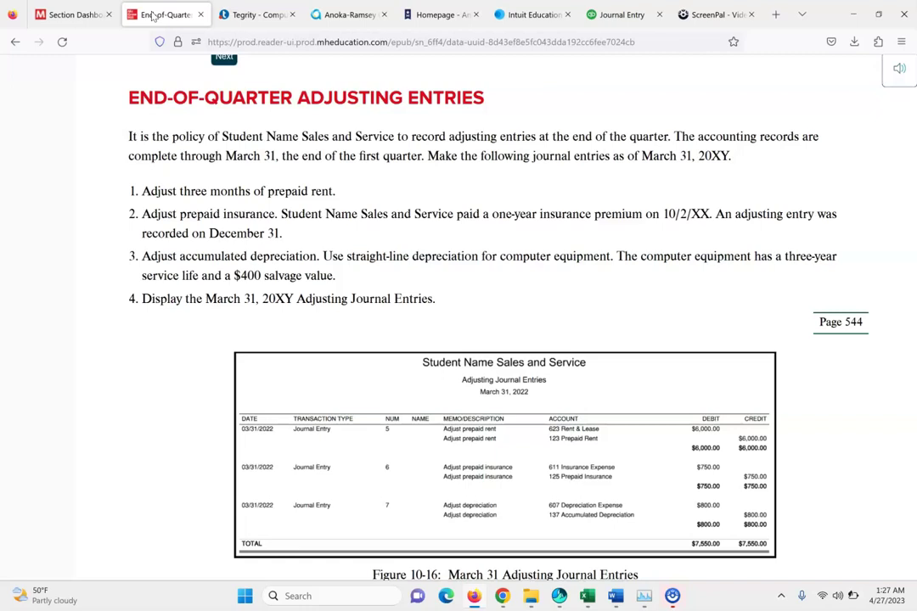
{"action": "left_click", "coordinate": [617, 14]}
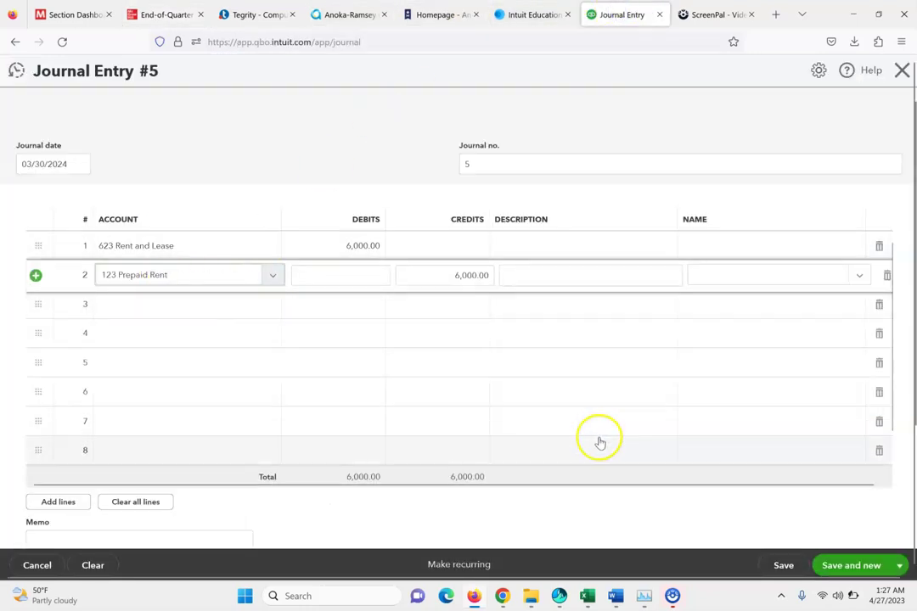
{"action": "left_click", "coordinate": [857, 566]}
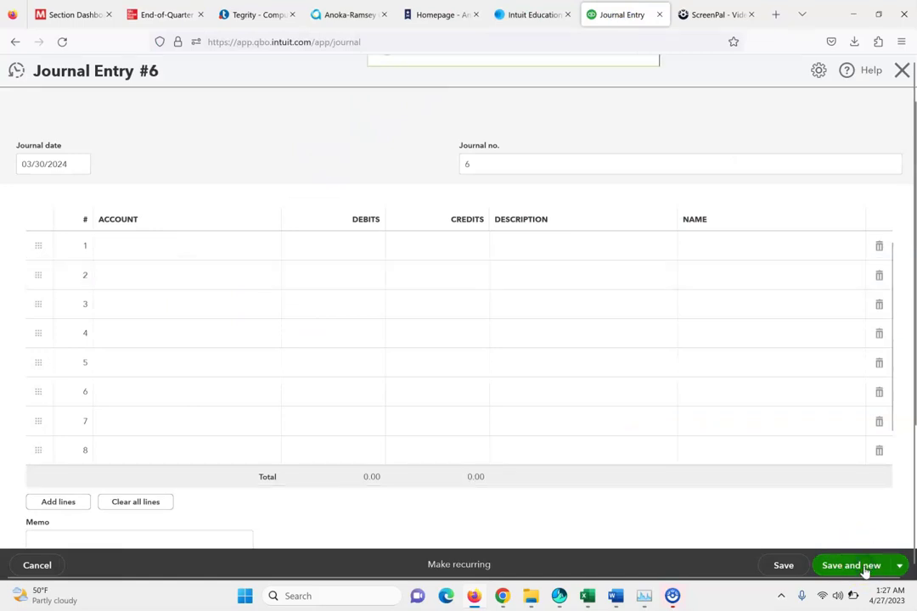
Step: Debit 611 Insurance Expense for 750.00 on the first line of journal entry 6
{"action": "left_click", "coordinate": [141, 246]}
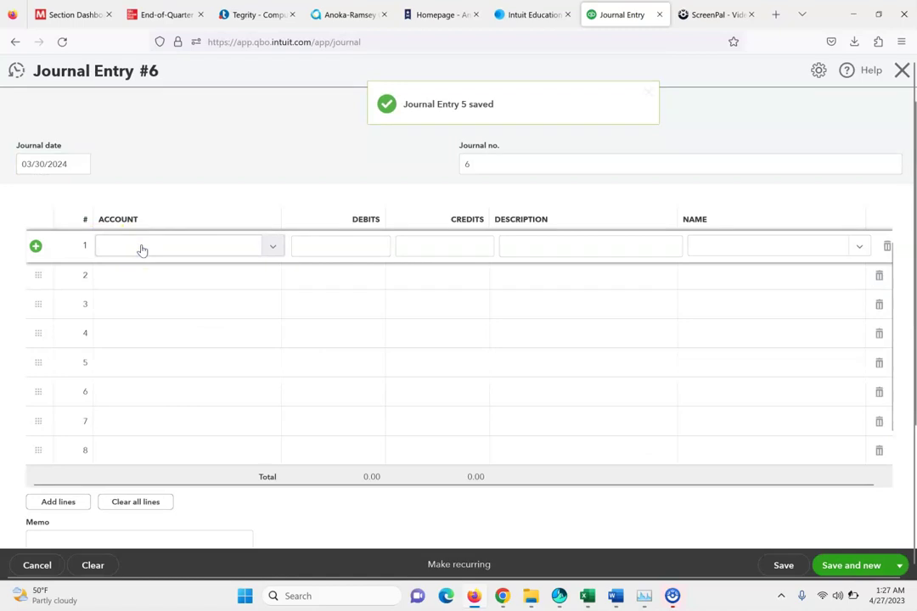
{"action": "left_click", "coordinate": [265, 246]}
{"action": "type", "text": "Insurance"}
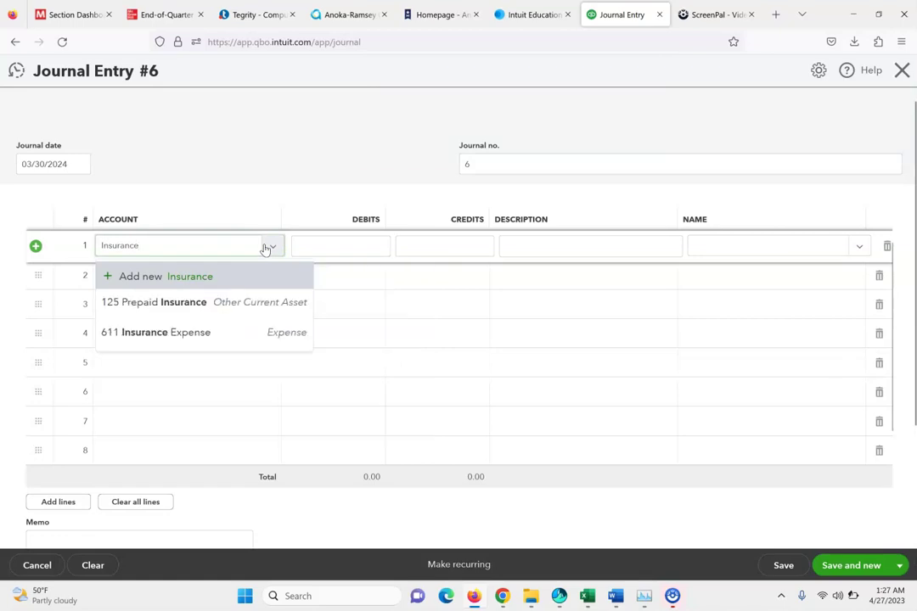
{"action": "left_click", "coordinate": [203, 333]}
{"action": "left_click", "coordinate": [301, 243]}
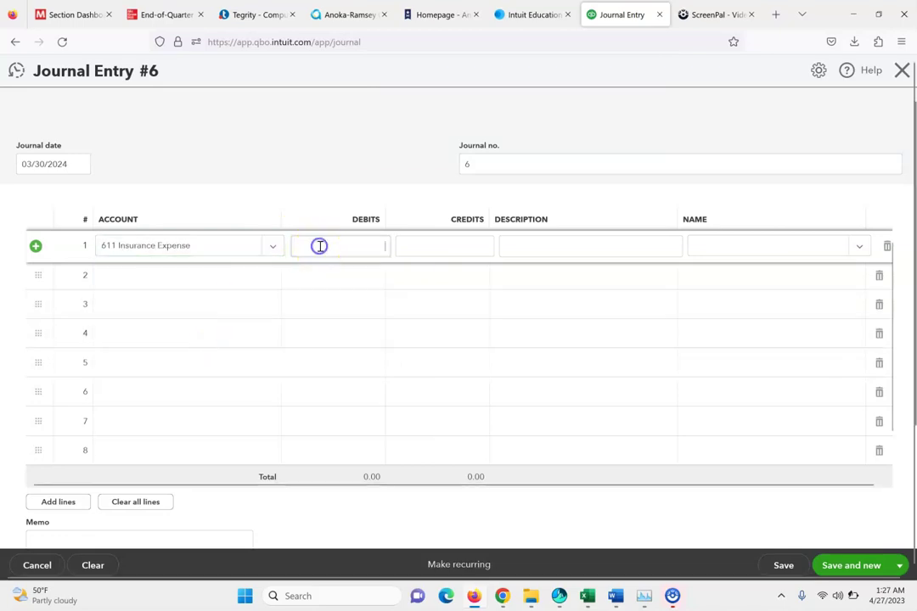
{"action": "type", "text": "750.00"}
{"action": "key", "text": "Tab"}
{"action": "left_click", "coordinate": [242, 276]}
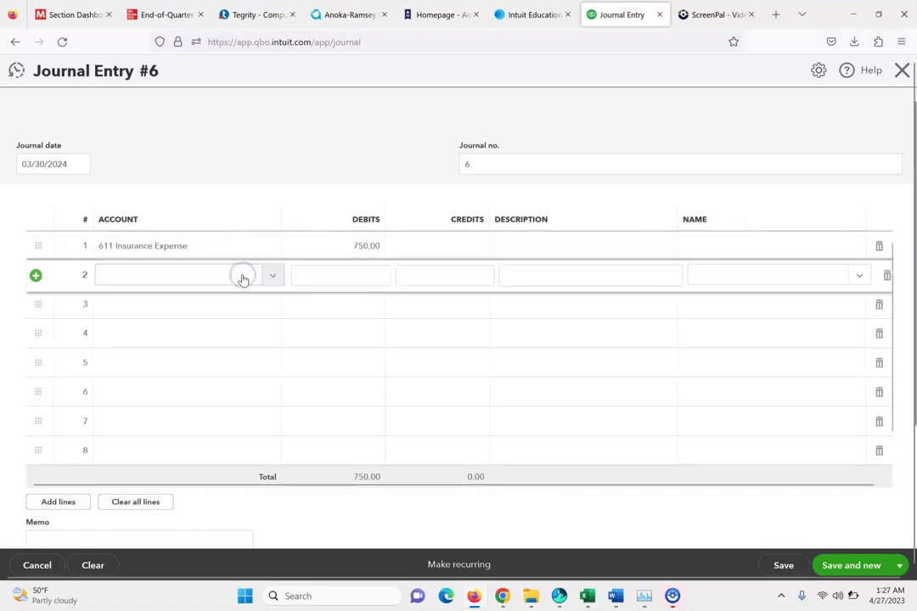
{"action": "left_click", "coordinate": [280, 277]}
{"action": "type", "text": "Prepaid Ins"}
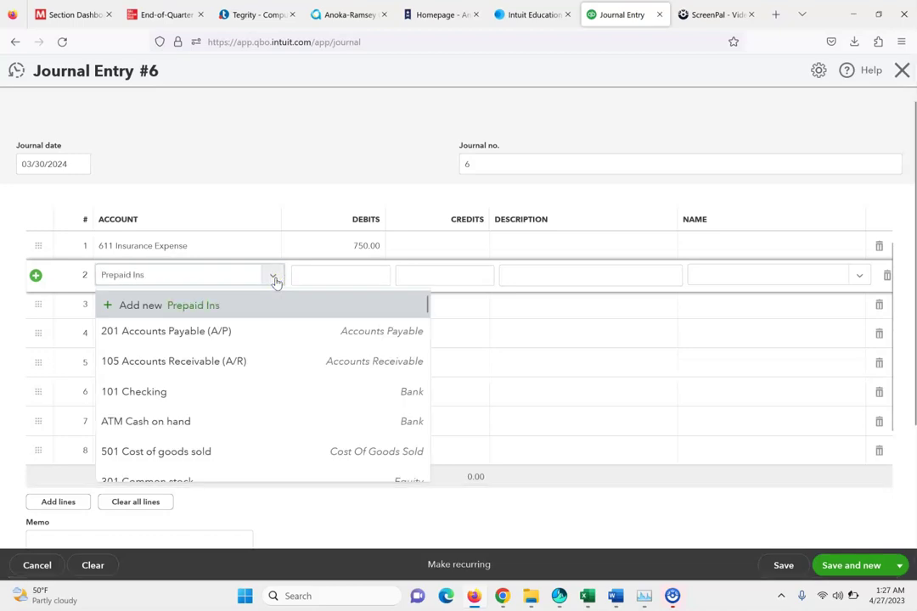
{"action": "type", "text": "urance"}
{"action": "key", "text": "Return"}
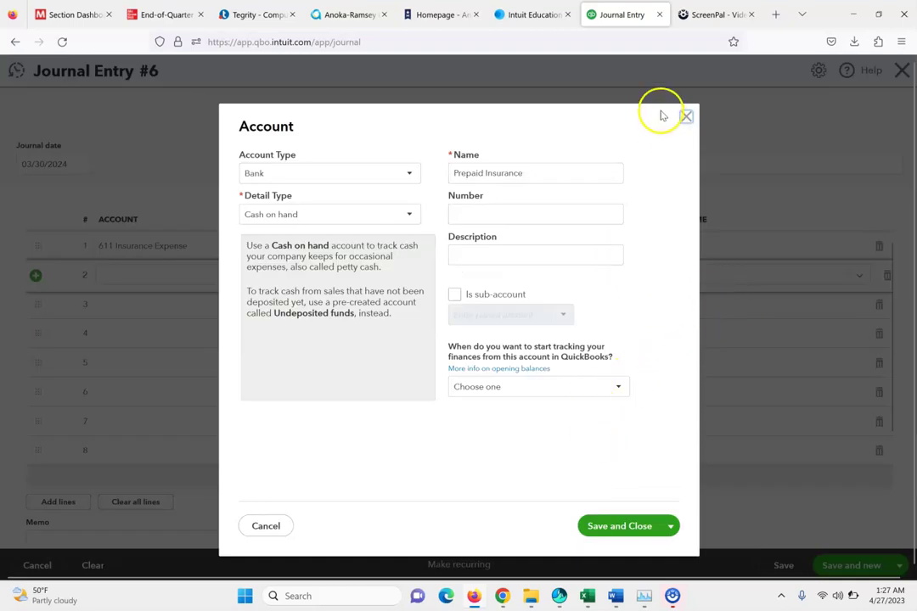
{"action": "left_click", "coordinate": [686, 116]}
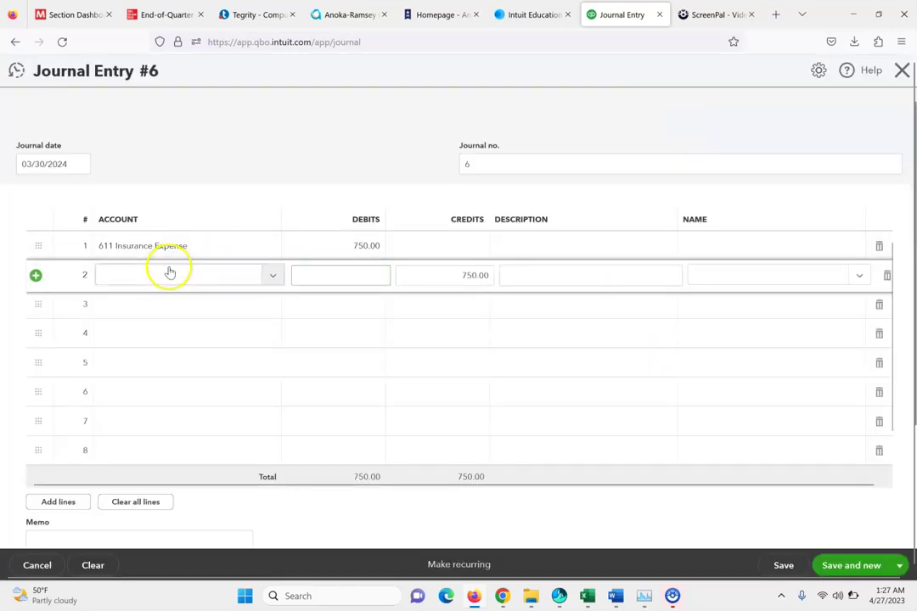
Step: Credit 125 Prepaid Insurance for 750.00 on line 2 and save journal entry 6, starting a new one
{"action": "left_click", "coordinate": [206, 283]}
{"action": "type", "text": "Pre"}
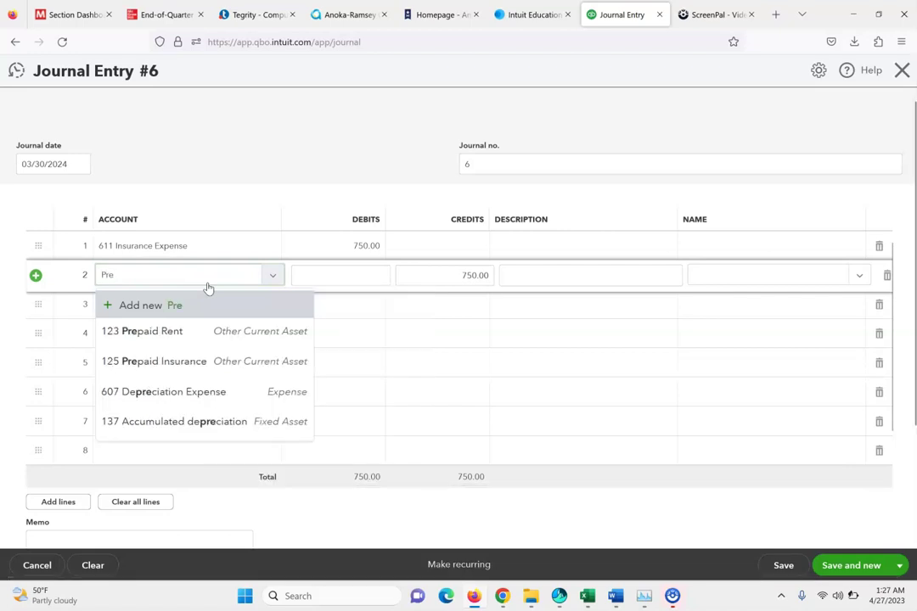
{"action": "left_click", "coordinate": [225, 362]}
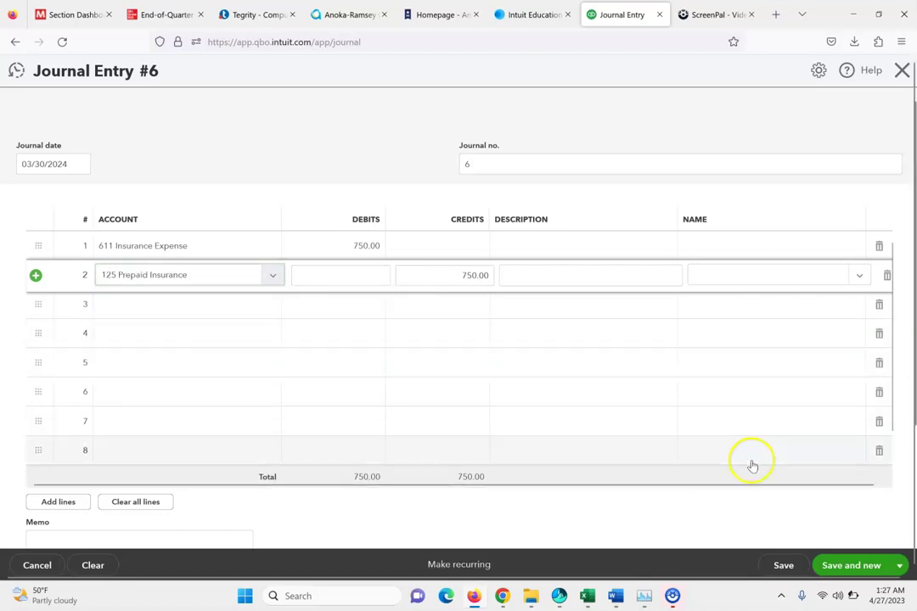
{"action": "left_click", "coordinate": [858, 572]}
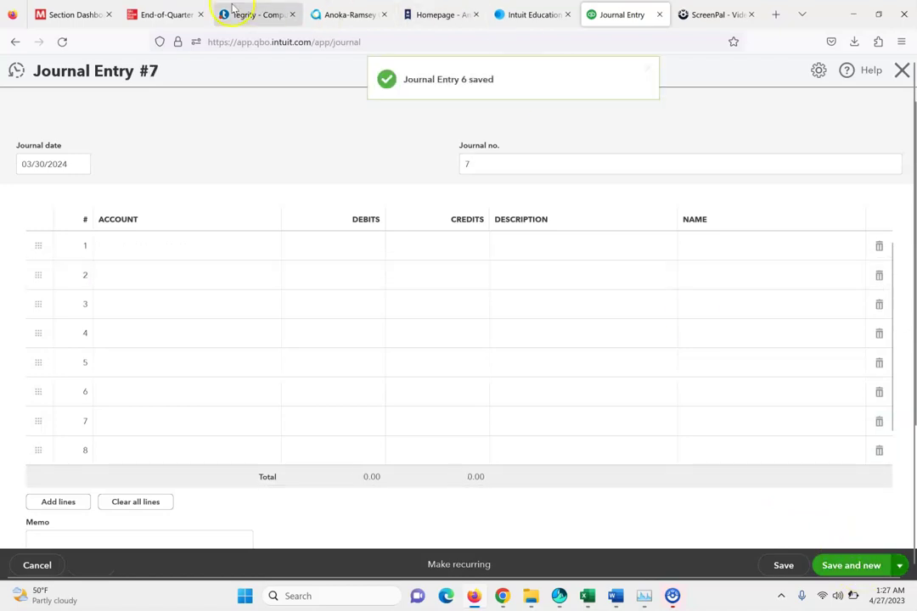
Step: Check the depreciation adjustment in the textbook and debit 607 Depreciation Expense for 800.00 on the first line of journal entry 7
{"action": "left_click", "coordinate": [148, 11]}
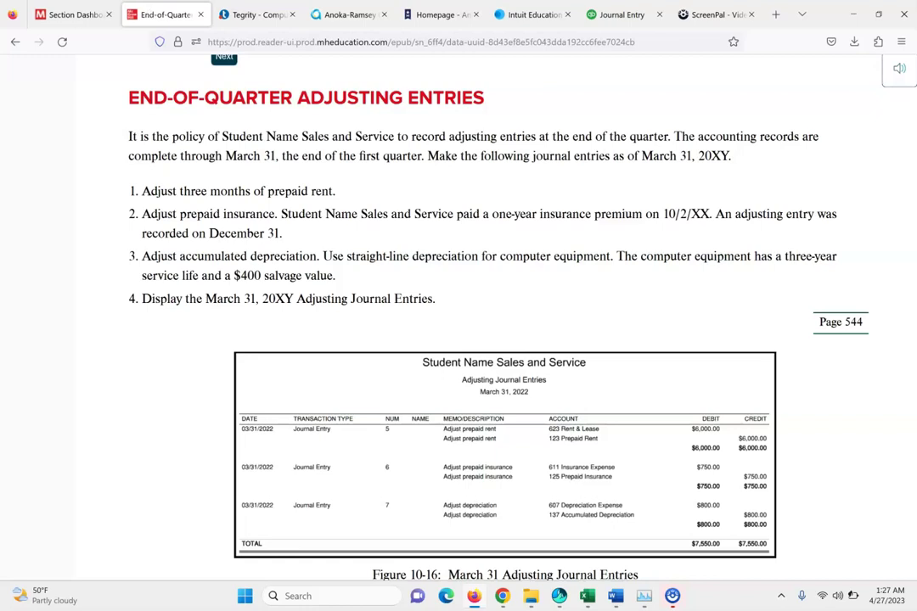
{"action": "left_click", "coordinate": [616, 14]}
{"action": "left_click", "coordinate": [158, 257]}
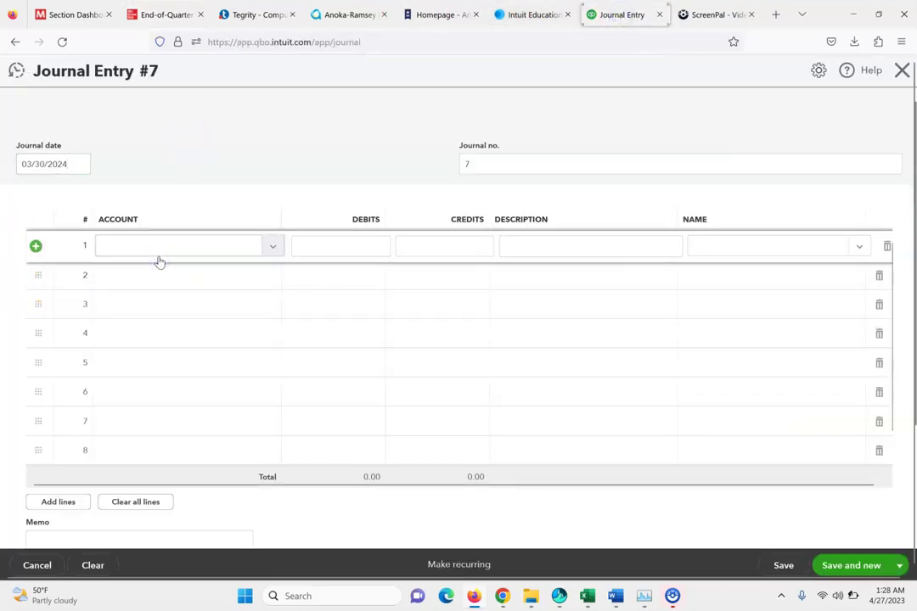
{"action": "left_click", "coordinate": [263, 242]}
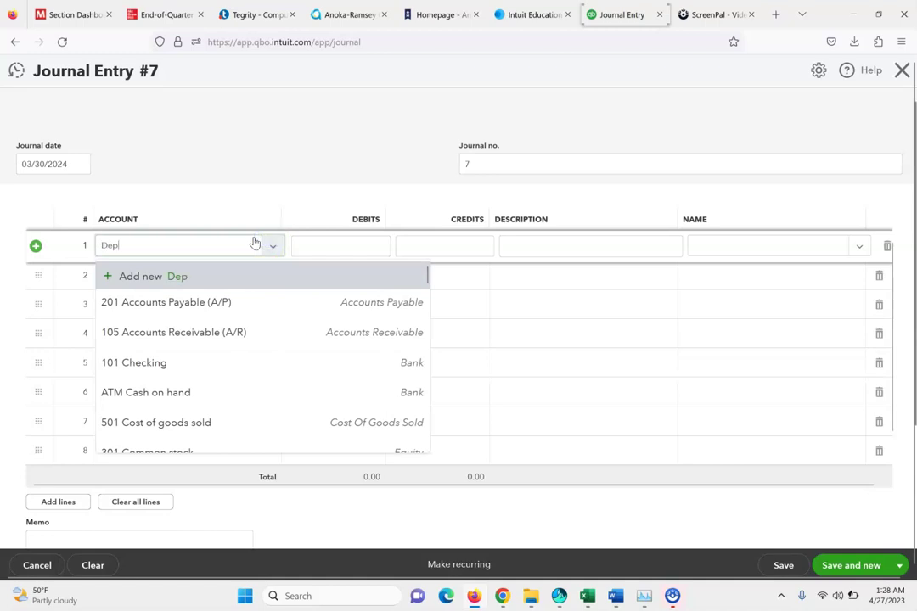
{"action": "left_click", "coordinate": [183, 301]}
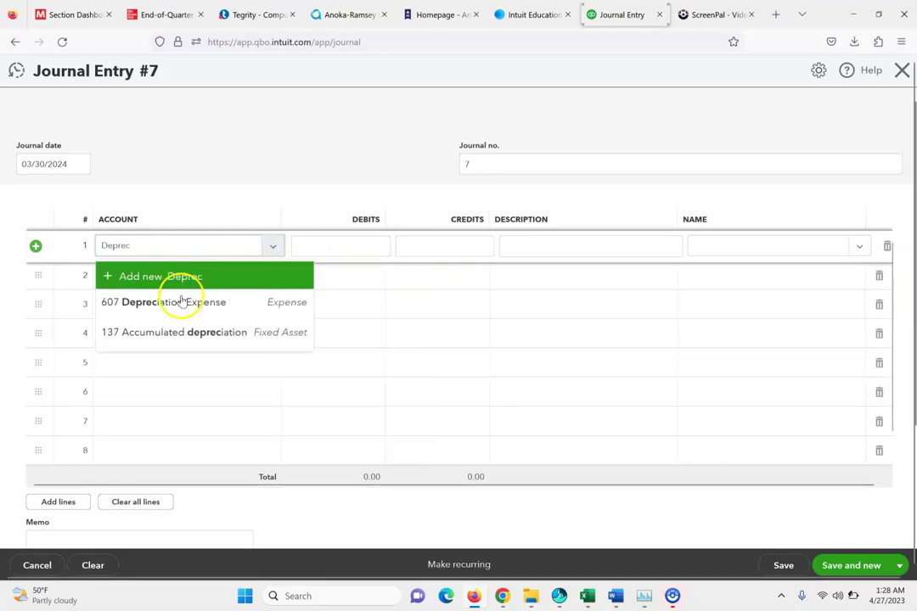
{"action": "left_click", "coordinate": [346, 243]}
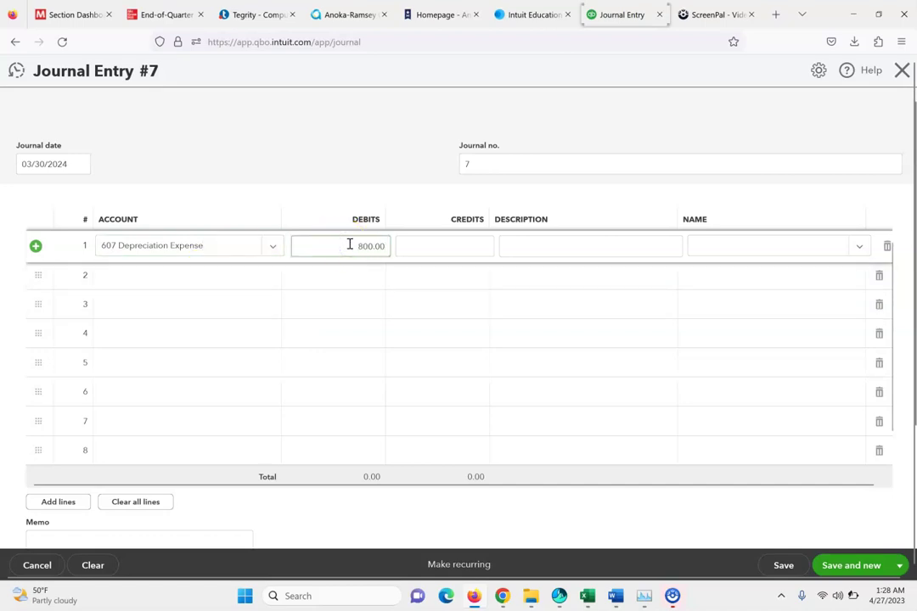
Step: Credit 137 Accumulated depreciation for 800.00 on line 2, and save and close journal entry 7
{"action": "left_click", "coordinate": [240, 282]}
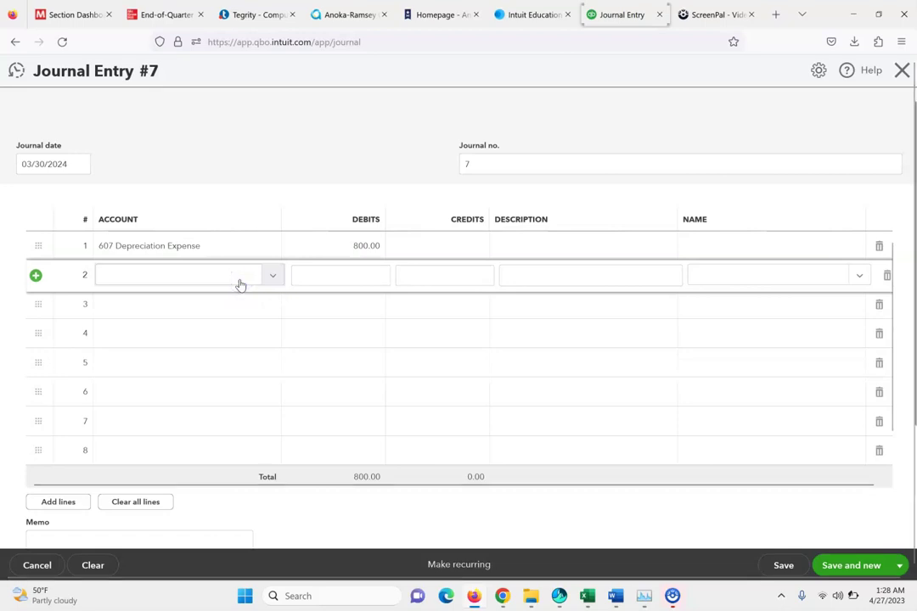
{"action": "left_click", "coordinate": [240, 282]}
{"action": "type", "text": "Accu"}
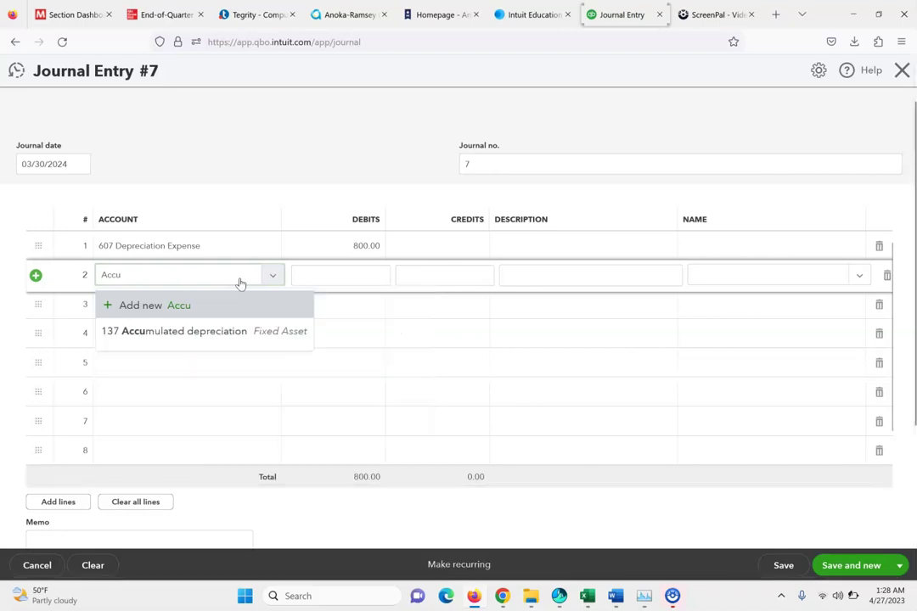
{"action": "left_click", "coordinate": [220, 335]}
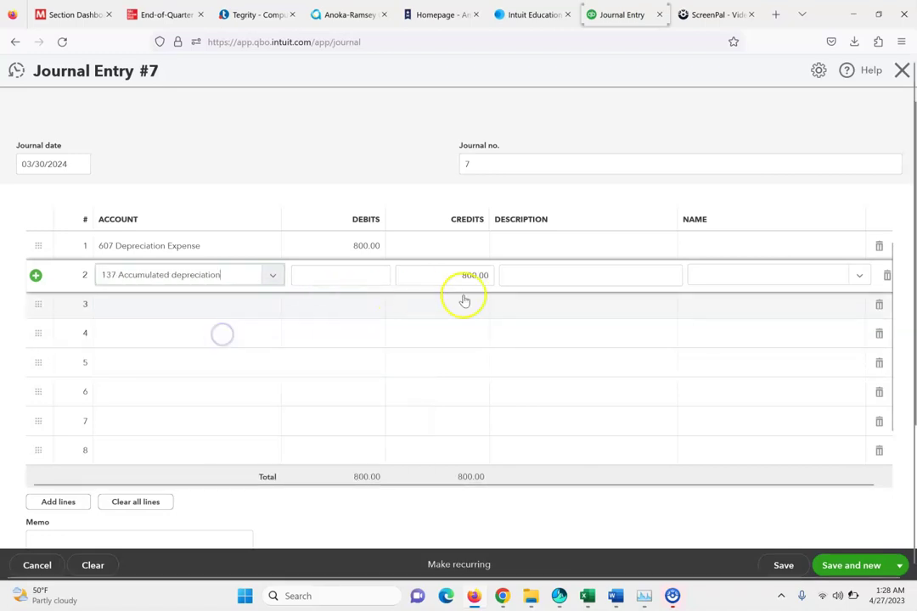
{"action": "left_click", "coordinate": [899, 565]}
{"action": "left_click", "coordinate": [819, 543]}
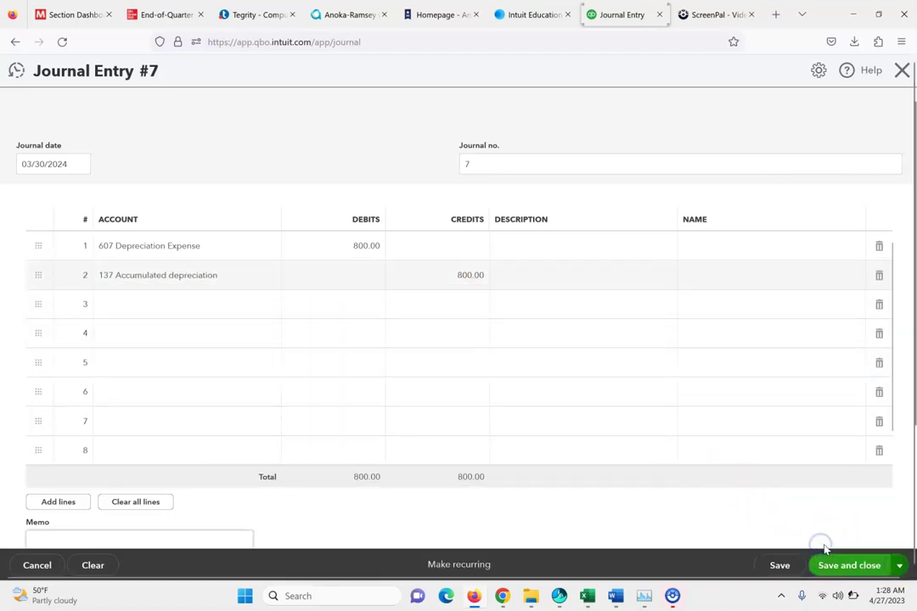
Step: Switch to the textbook, review the adjusting entries' export instructions, and read the Adjusted Trial Balance on the following Reports page
{"action": "left_click", "coordinate": [146, 14]}
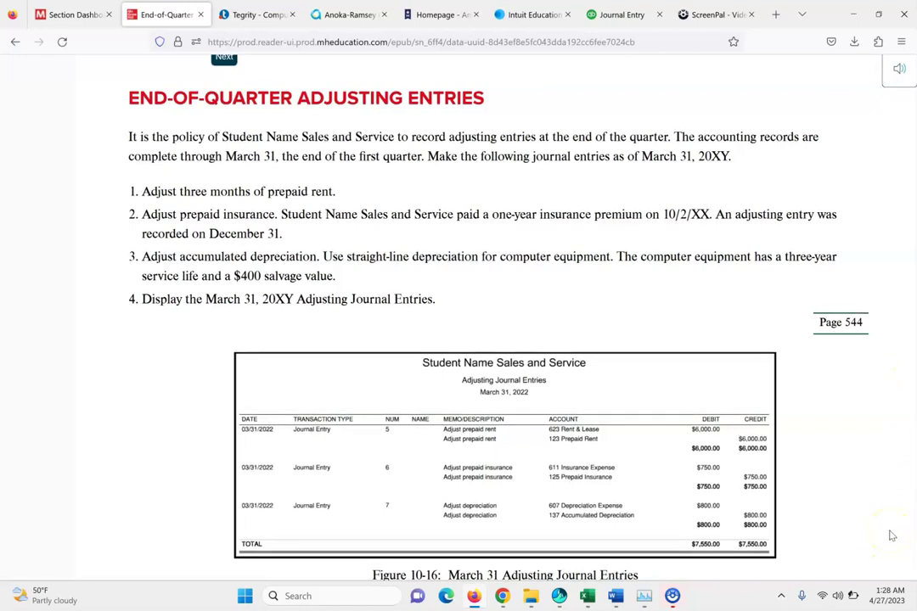
{"action": "scroll", "coordinate": [891, 536], "scroll_direction": "down", "scroll_amount": 2}
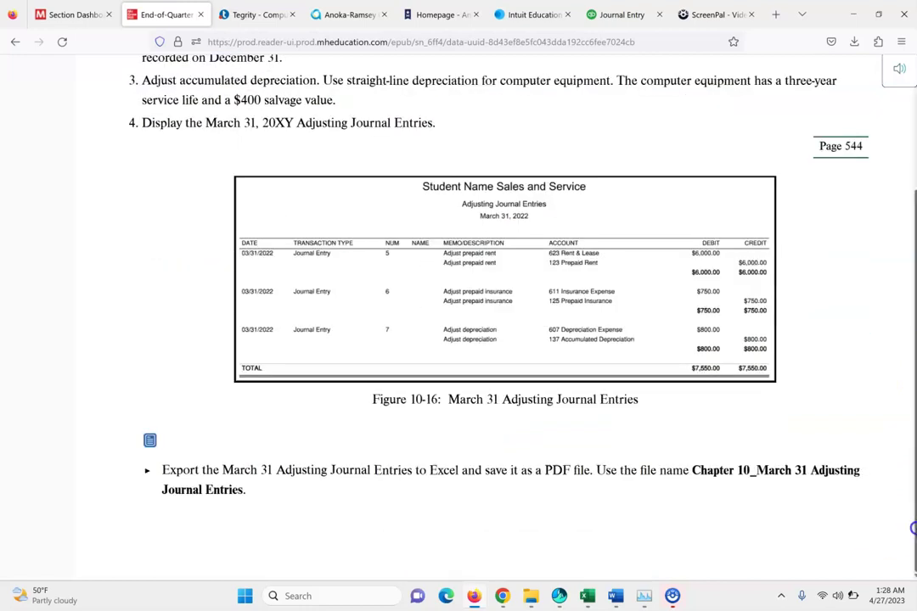
{"action": "scroll", "coordinate": [887, 221], "scroll_direction": "up", "scroll_amount": 3}
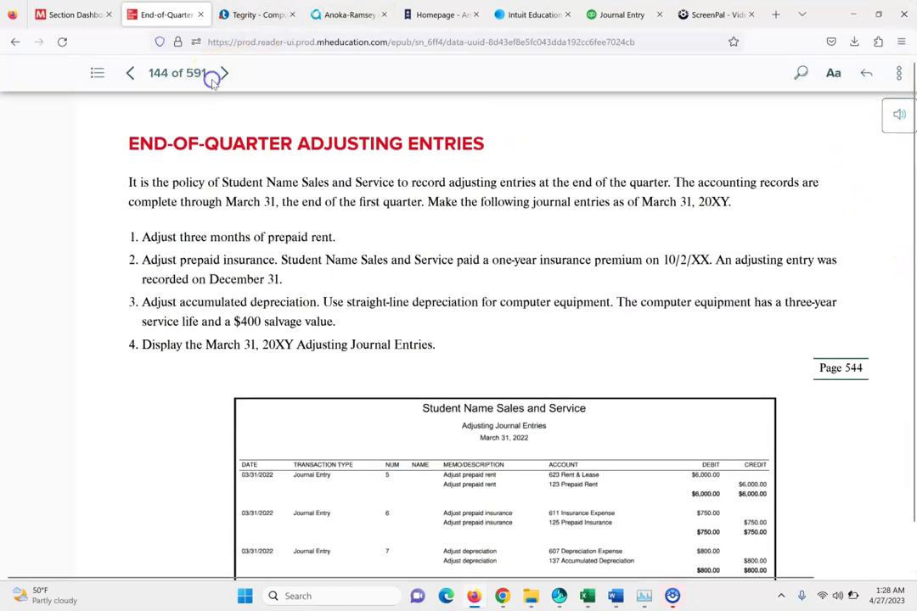
{"action": "left_click", "coordinate": [225, 74]}
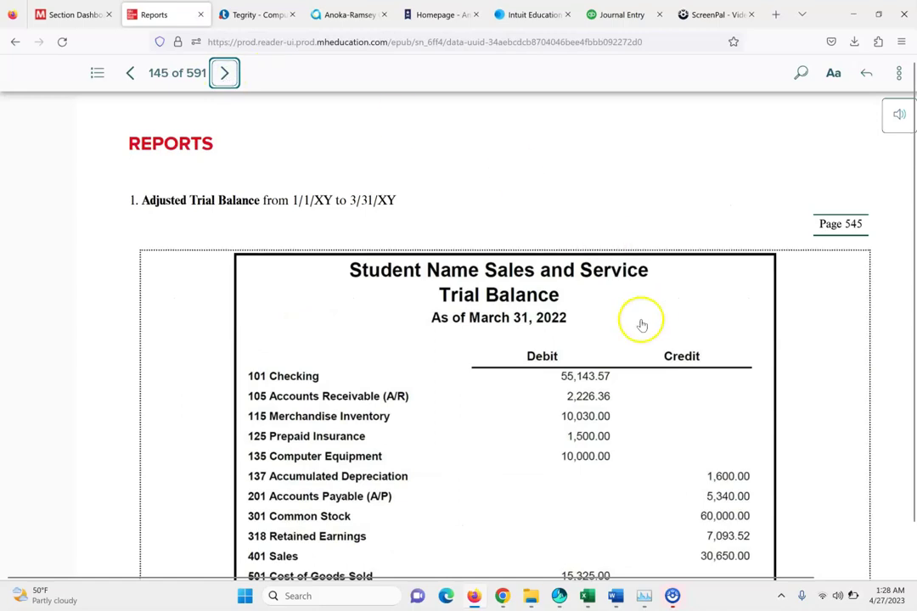
{"action": "scroll", "coordinate": [914, 256], "scroll_direction": "down", "scroll_amount": 1}
{"action": "scroll", "coordinate": [914, 256], "scroll_direction": "down", "scroll_amount": 2}
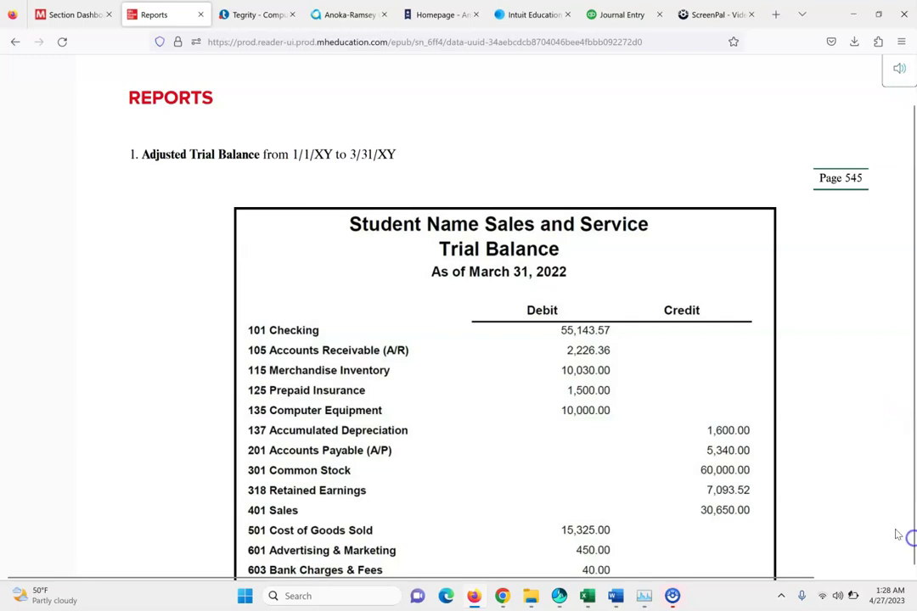
{"action": "scroll", "coordinate": [896, 530], "scroll_direction": "down", "scroll_amount": 5}
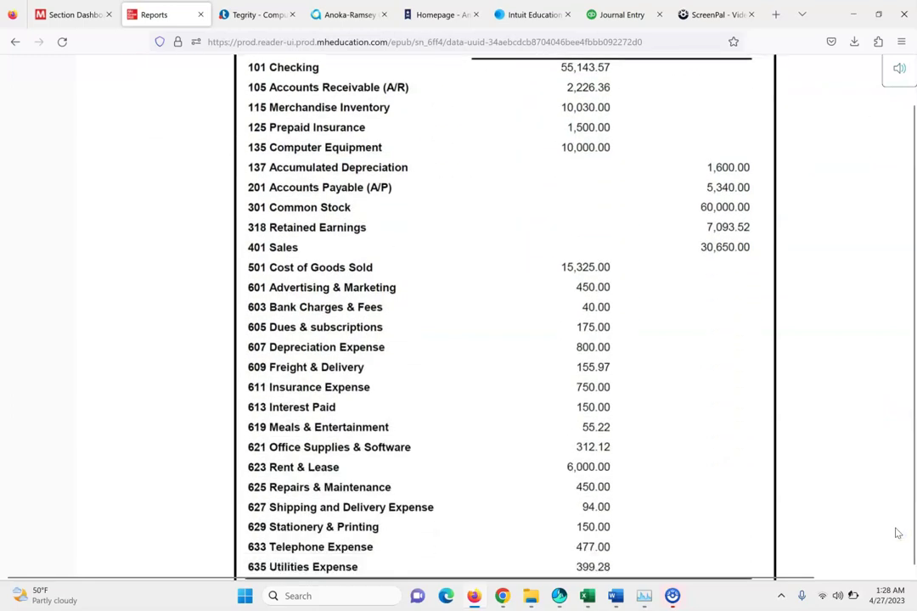
{"action": "scroll", "coordinate": [896, 532], "scroll_direction": "down", "scroll_amount": 3}
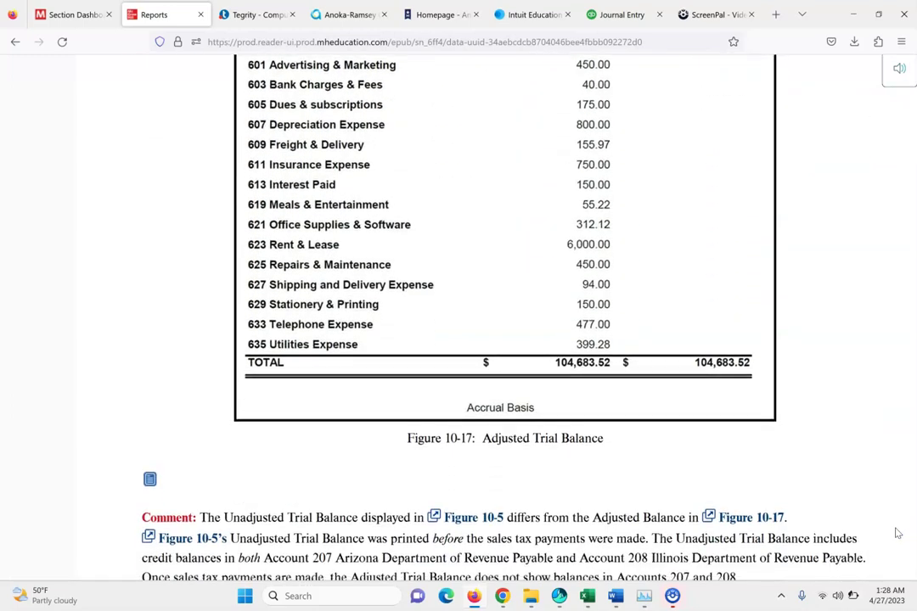
{"action": "scroll", "coordinate": [898, 533], "scroll_direction": "down", "scroll_amount": 1}
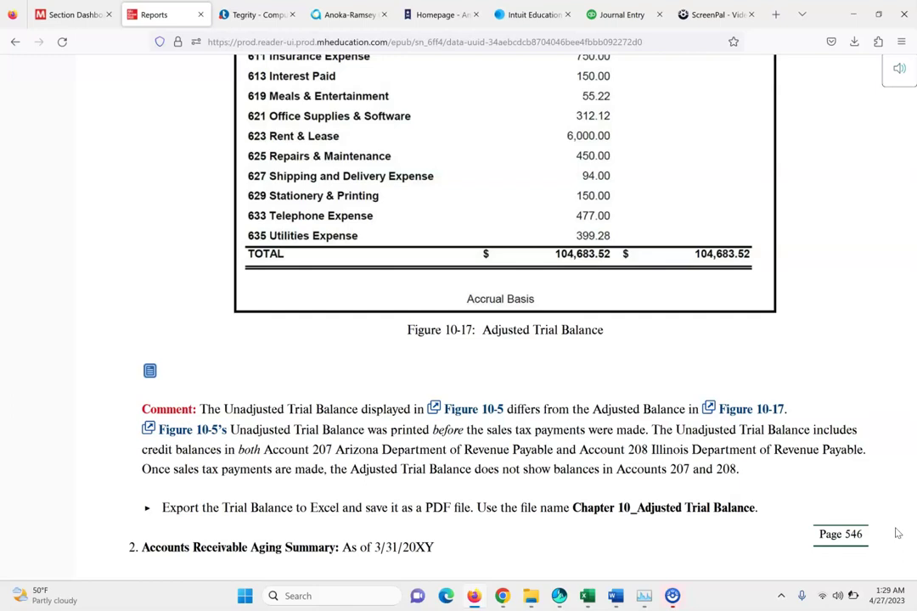
Step: Review the remaining textbook reports, from the Accounts Receivable Aging Summary through Profit and Loss by Month to the Balance Sheet
{"action": "scroll", "coordinate": [897, 533], "scroll_direction": "down", "scroll_amount": 5}
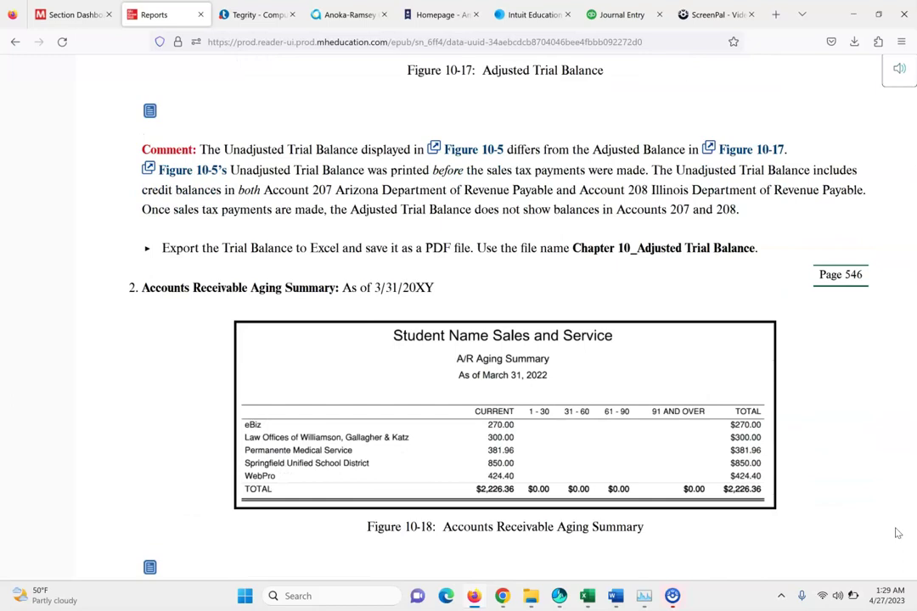
{"action": "scroll", "coordinate": [897, 532], "scroll_direction": "down", "scroll_amount": 1}
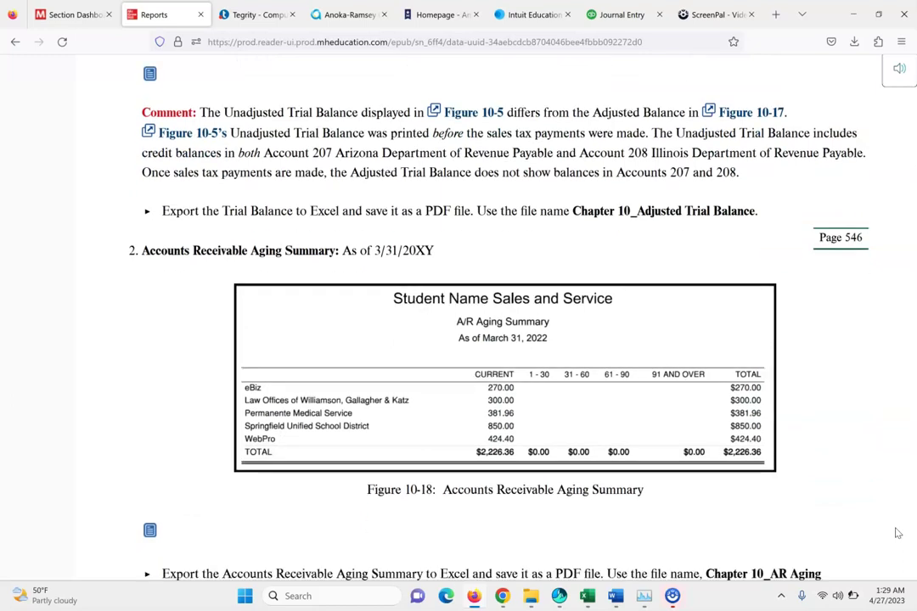
{"action": "scroll", "coordinate": [897, 532], "scroll_direction": "down", "scroll_amount": 7}
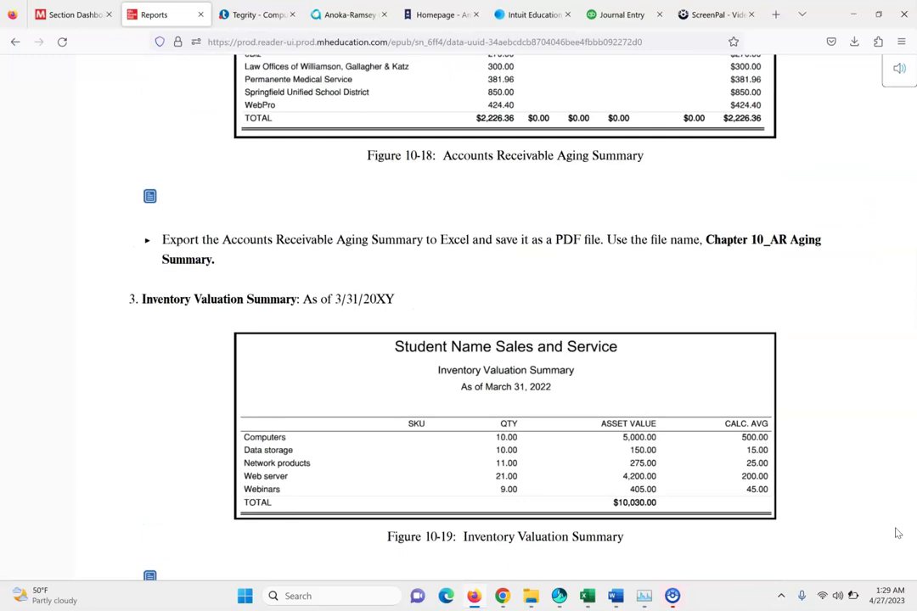
{"action": "scroll", "coordinate": [897, 533], "scroll_direction": "down", "scroll_amount": 12}
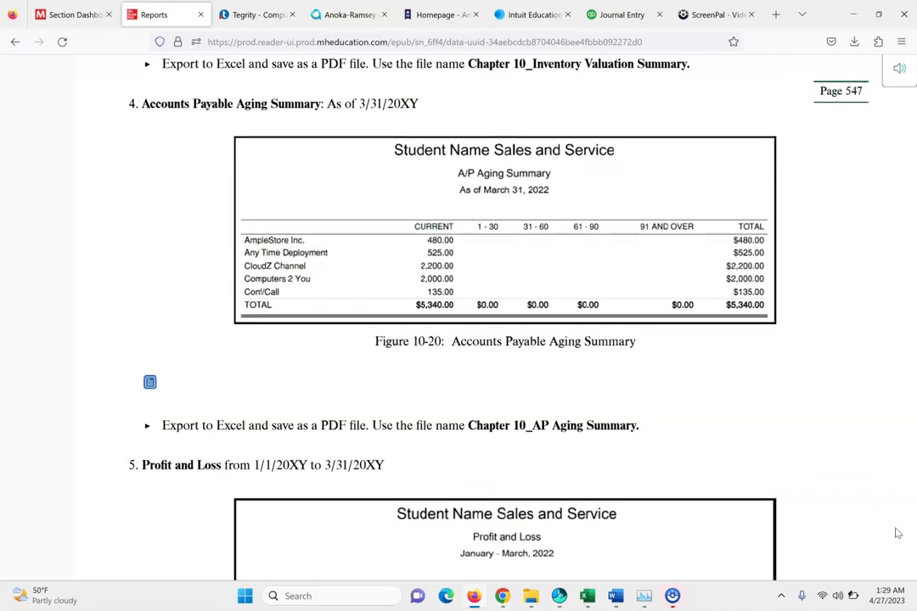
{"action": "scroll", "coordinate": [898, 532], "scroll_direction": "down", "scroll_amount": 5}
{"action": "scroll", "coordinate": [897, 533], "scroll_direction": "down", "scroll_amount": 5}
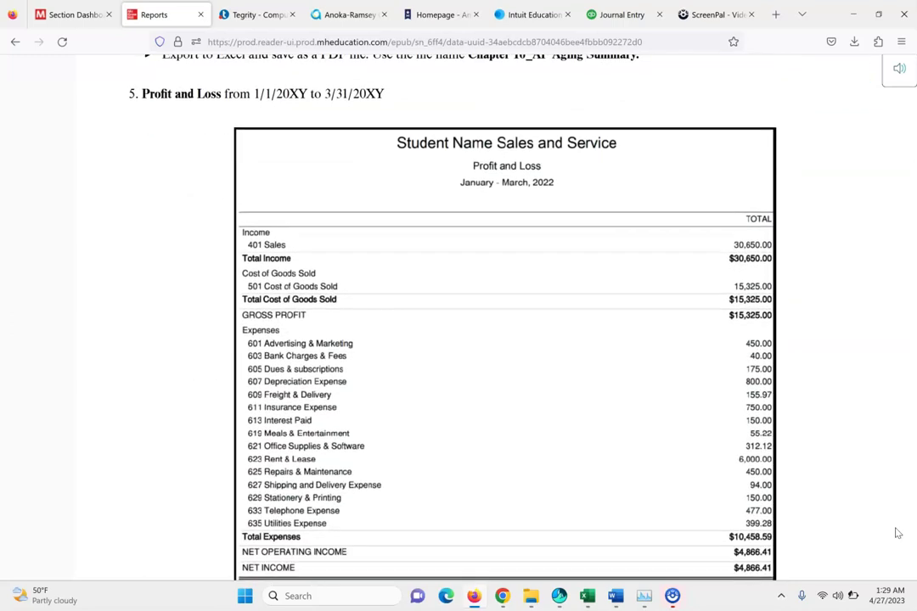
{"action": "scroll", "coordinate": [897, 533], "scroll_direction": "down", "scroll_amount": 10}
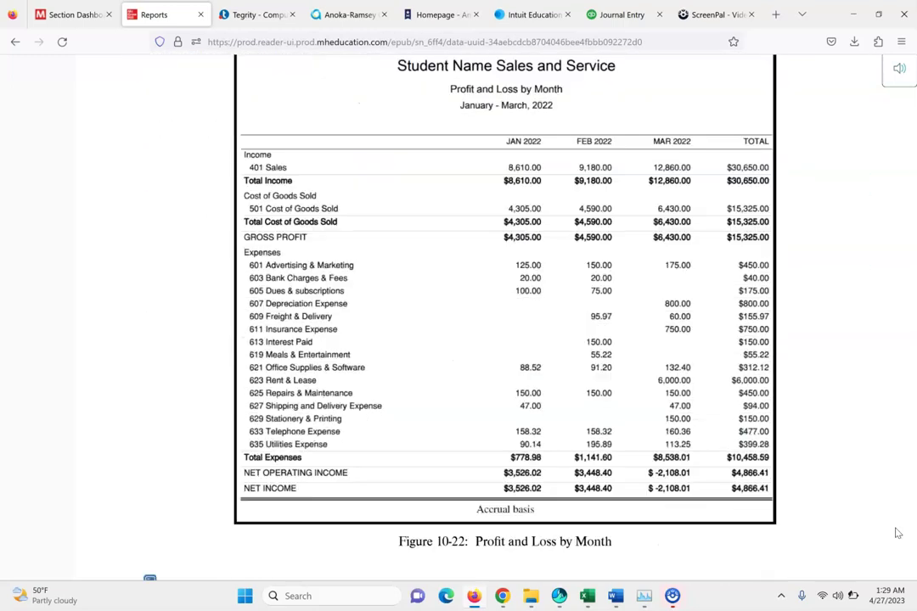
{"action": "scroll", "coordinate": [897, 533], "scroll_direction": "up", "scroll_amount": 3}
{"action": "scroll", "coordinate": [898, 533], "scroll_direction": "up", "scroll_amount": 2}
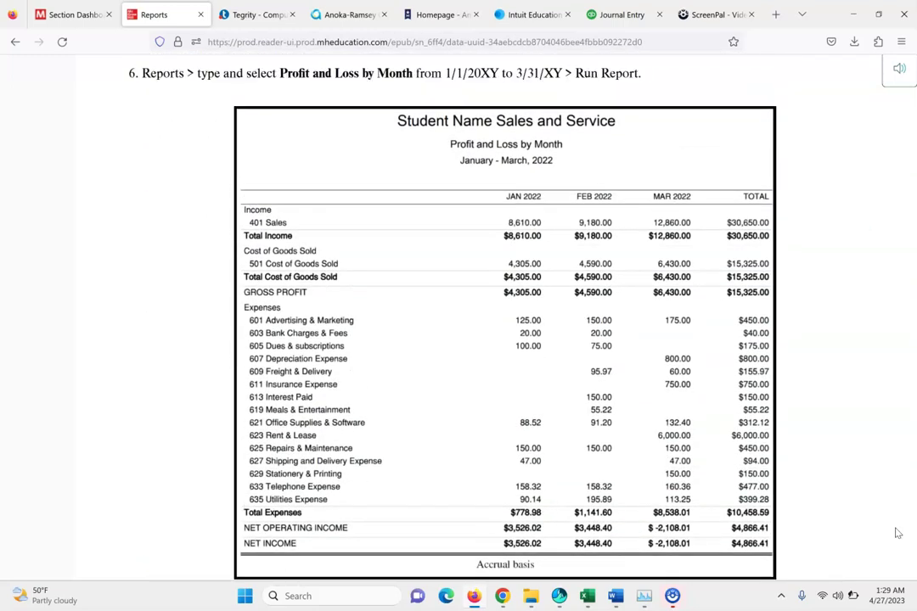
{"action": "scroll", "coordinate": [897, 533], "scroll_direction": "up", "scroll_amount": 1}
{"action": "scroll", "coordinate": [898, 533], "scroll_direction": "down", "scroll_amount": 1}
{"action": "scroll", "coordinate": [898, 534], "scroll_direction": "down", "scroll_amount": 7}
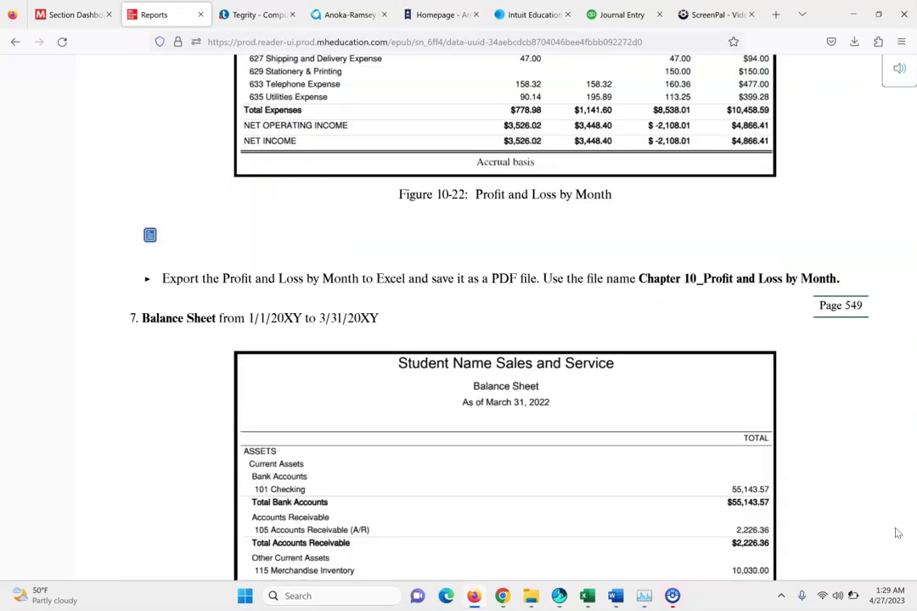